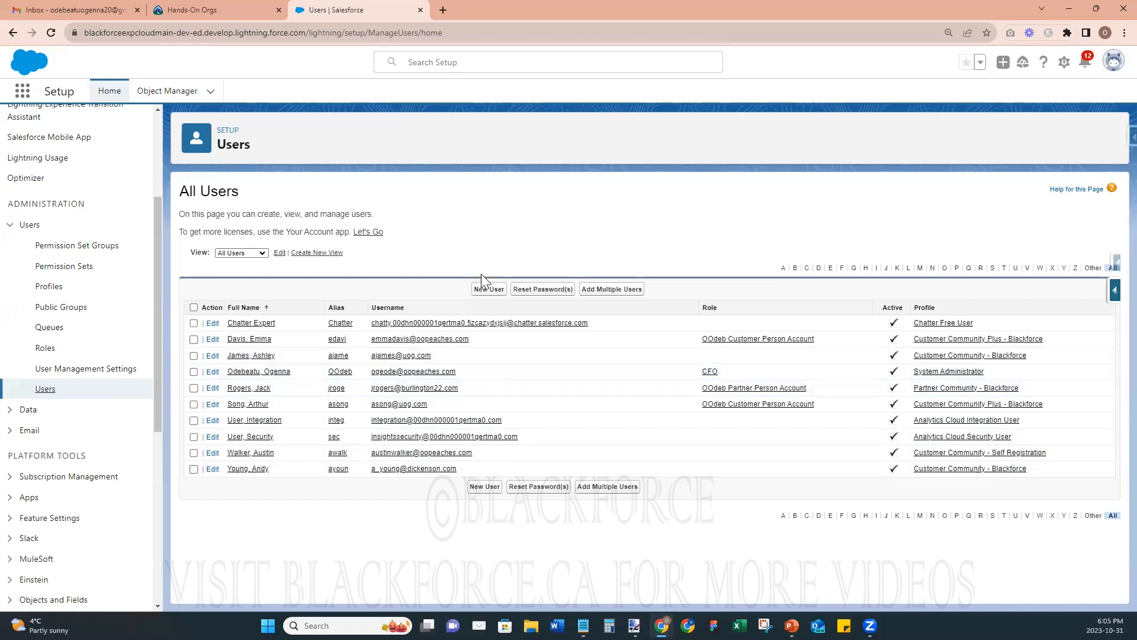
# Step: Open the Company Information page under Company Settings in Setup
pyautogui.click(484, 294)
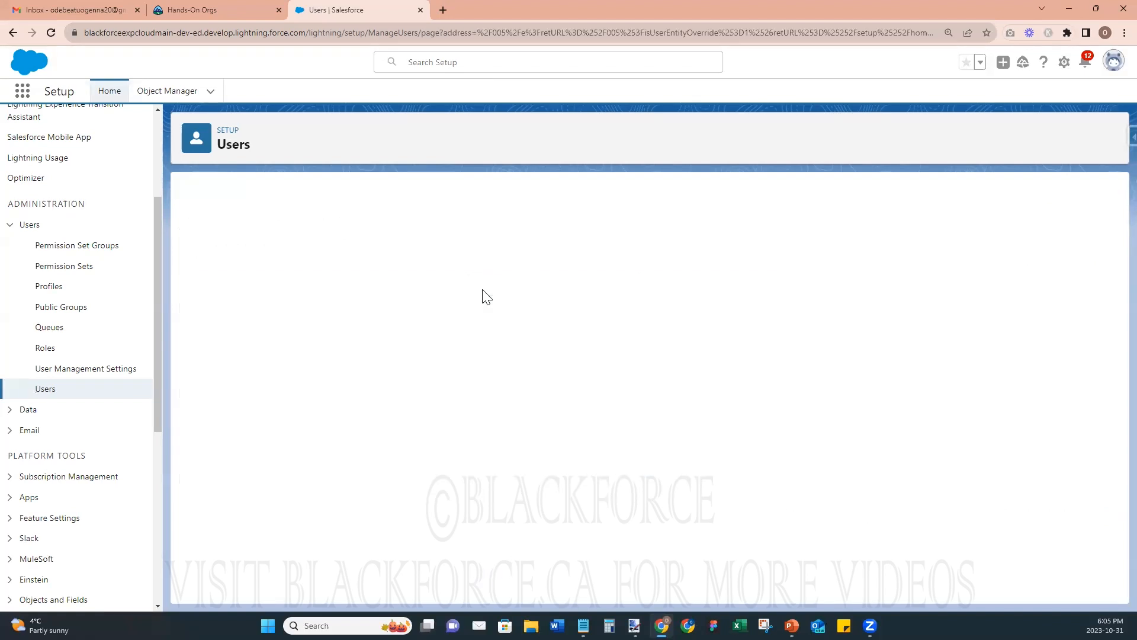
pyautogui.click(13, 33)
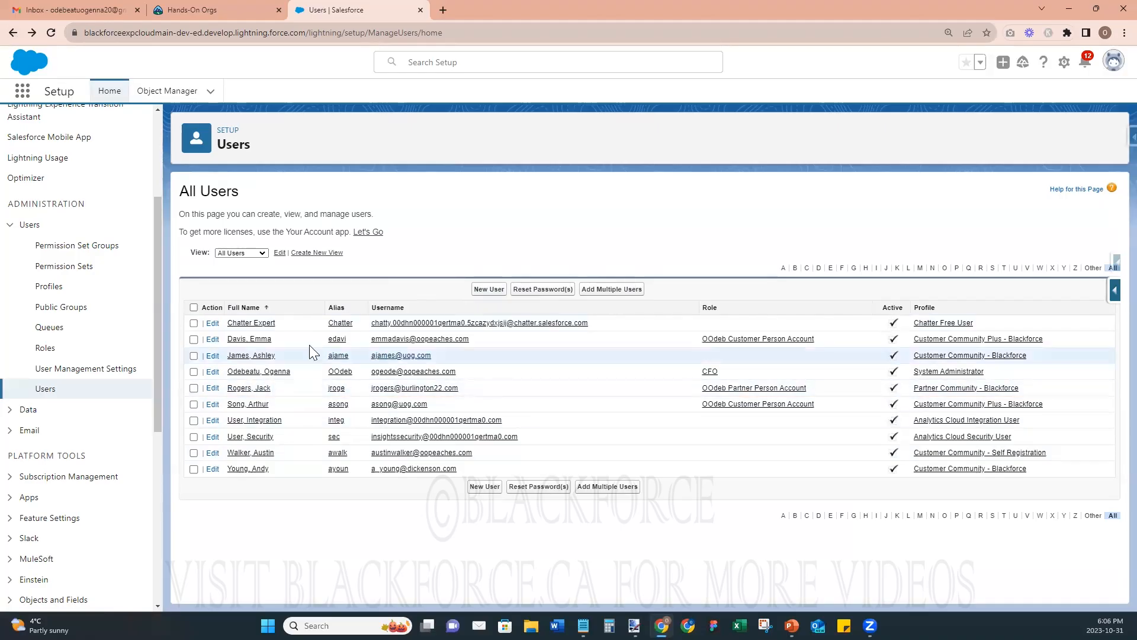
pyautogui.scroll(-6, 89, 418)
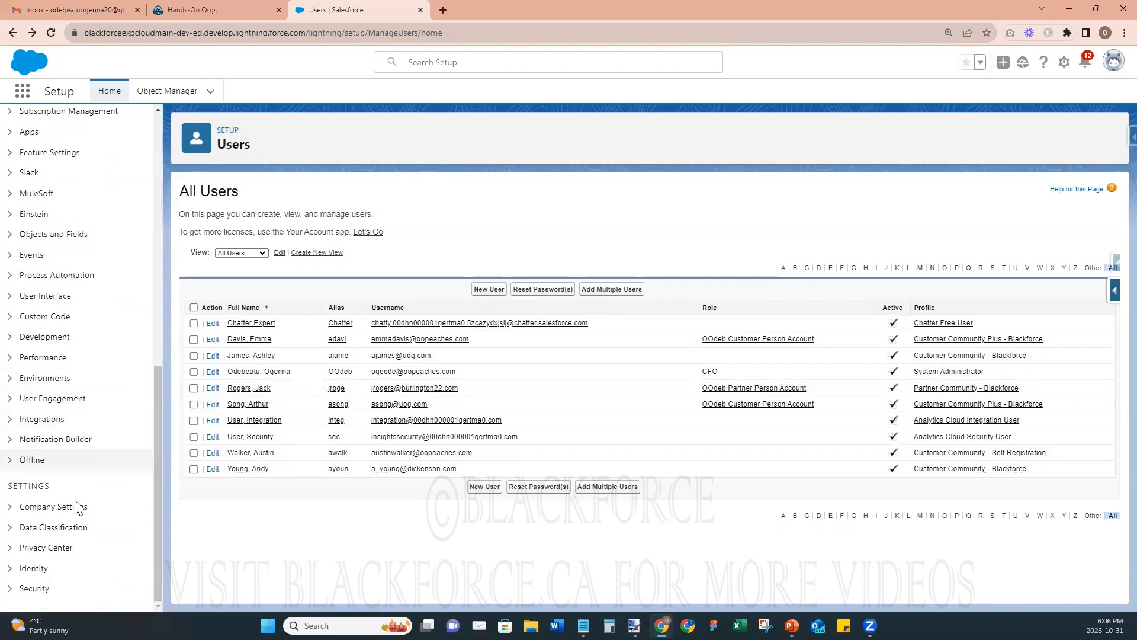
pyautogui.click(10, 506)
pyautogui.scroll(-3, 95, 473)
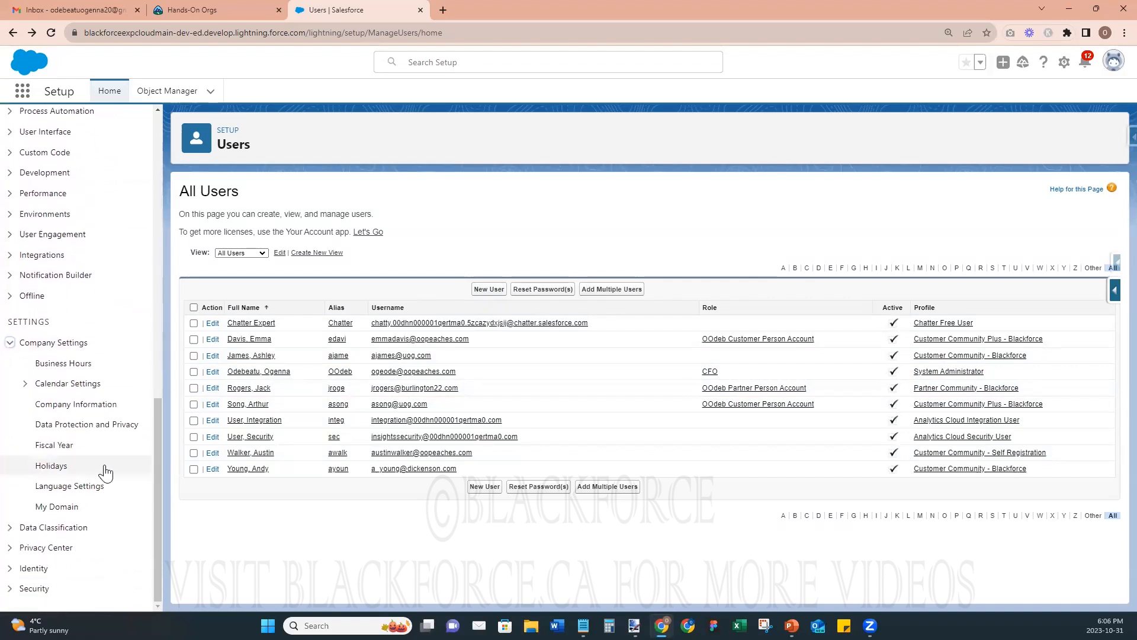
pyautogui.click(60, 404)
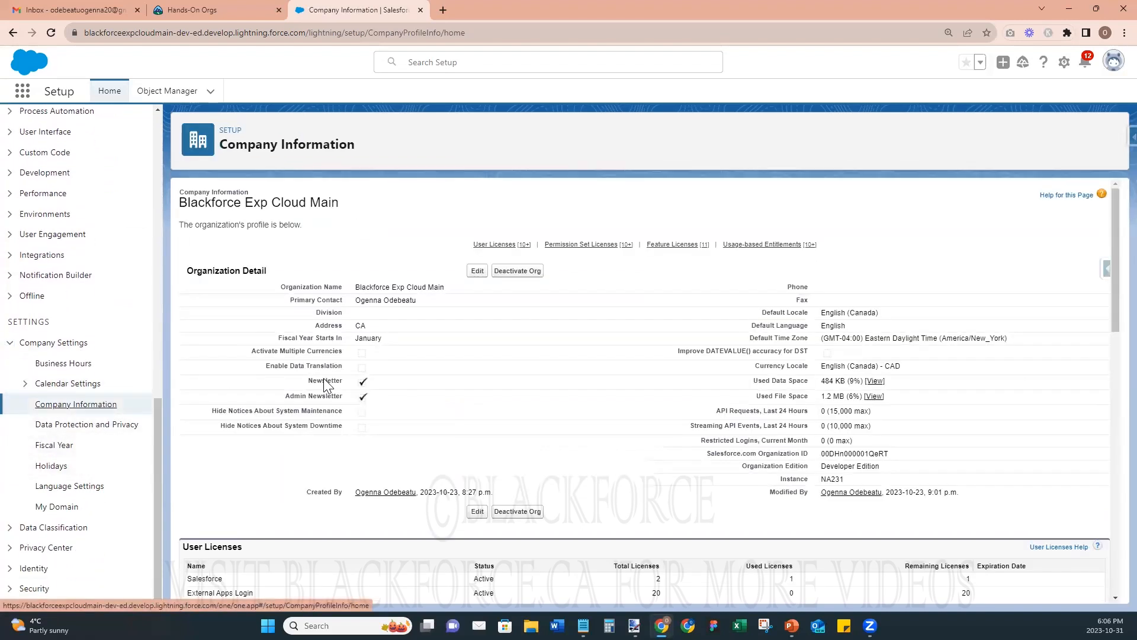
# Step: Expand the User Licenses list fully and review the total, used and remaining licenses for each license type
pyautogui.scroll(-5, 521, 431)
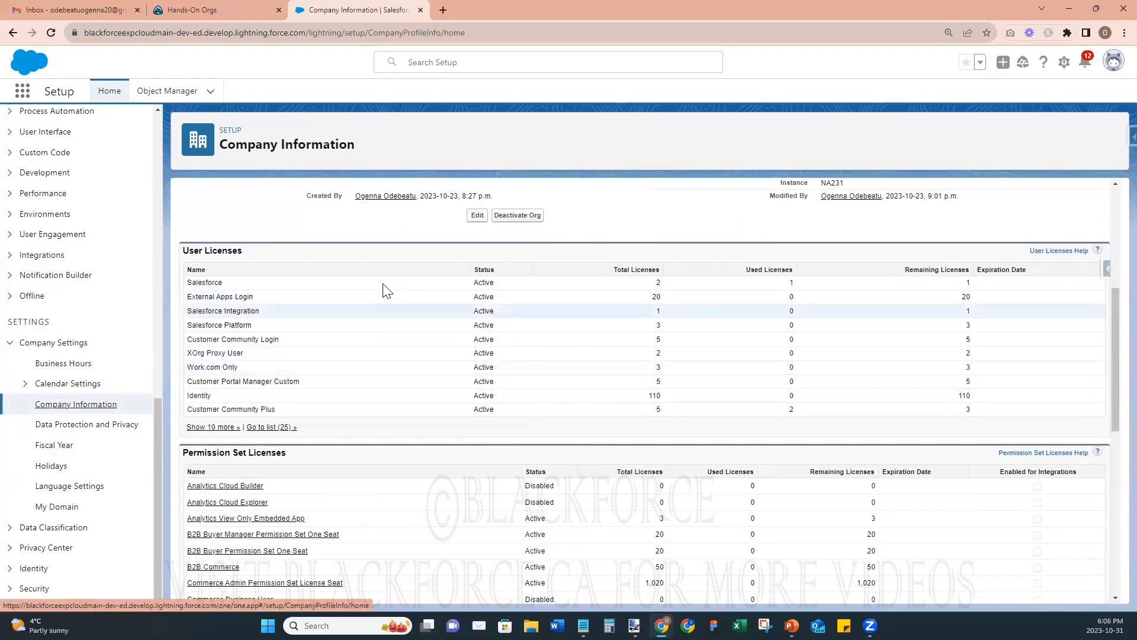
pyautogui.click(217, 427)
pyautogui.scroll(-1, 219, 497)
pyautogui.click(216, 510)
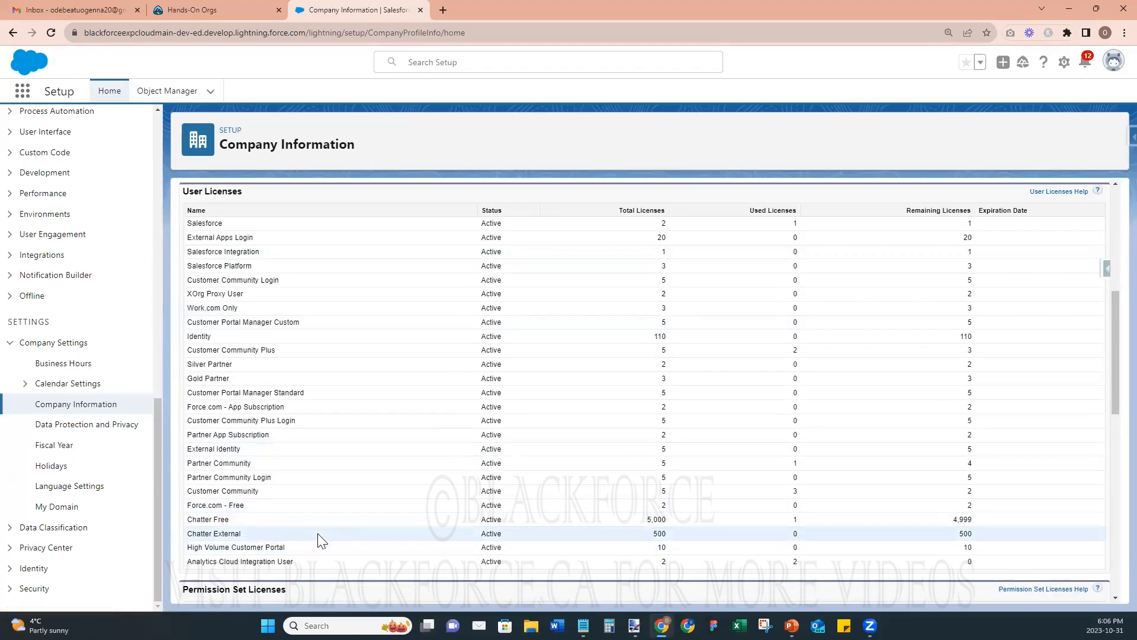
pyautogui.scroll(1, 317, 536)
pyautogui.scroll(-1, 317, 536)
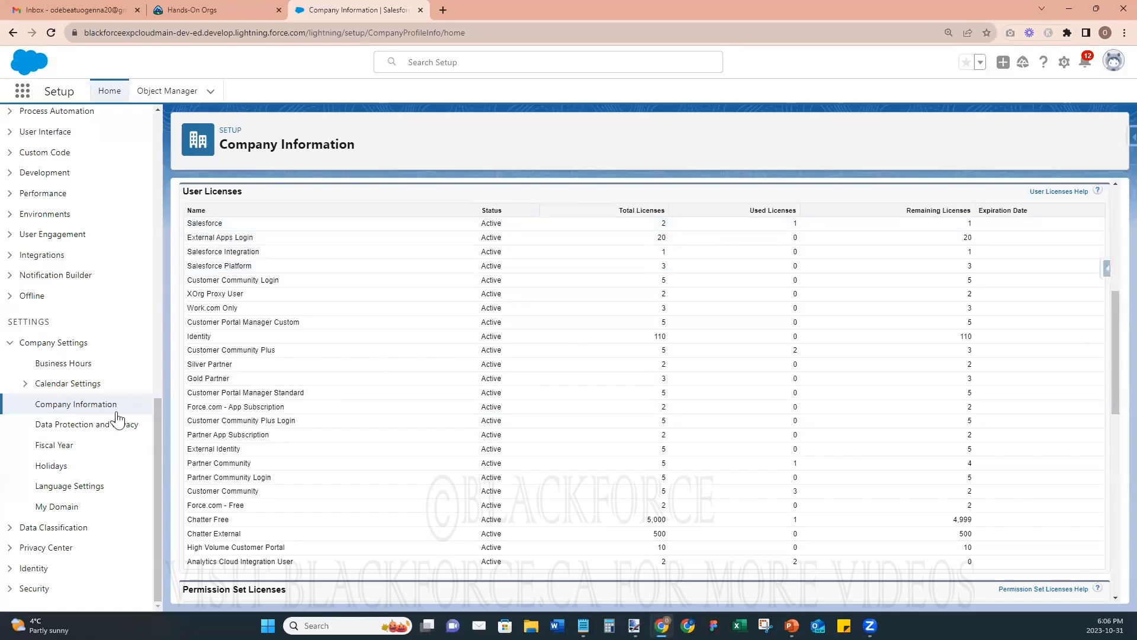
# Step: Return to the Users setup page and open a blank new user form
pyautogui.scroll(3, 77, 457)
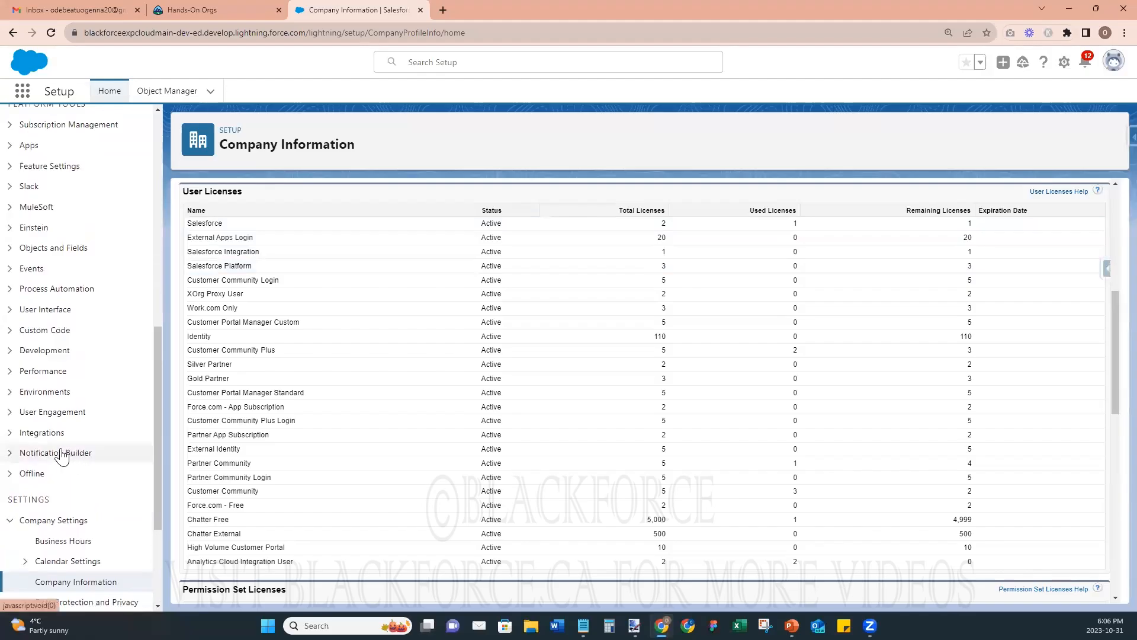
pyautogui.scroll(5, 70, 405)
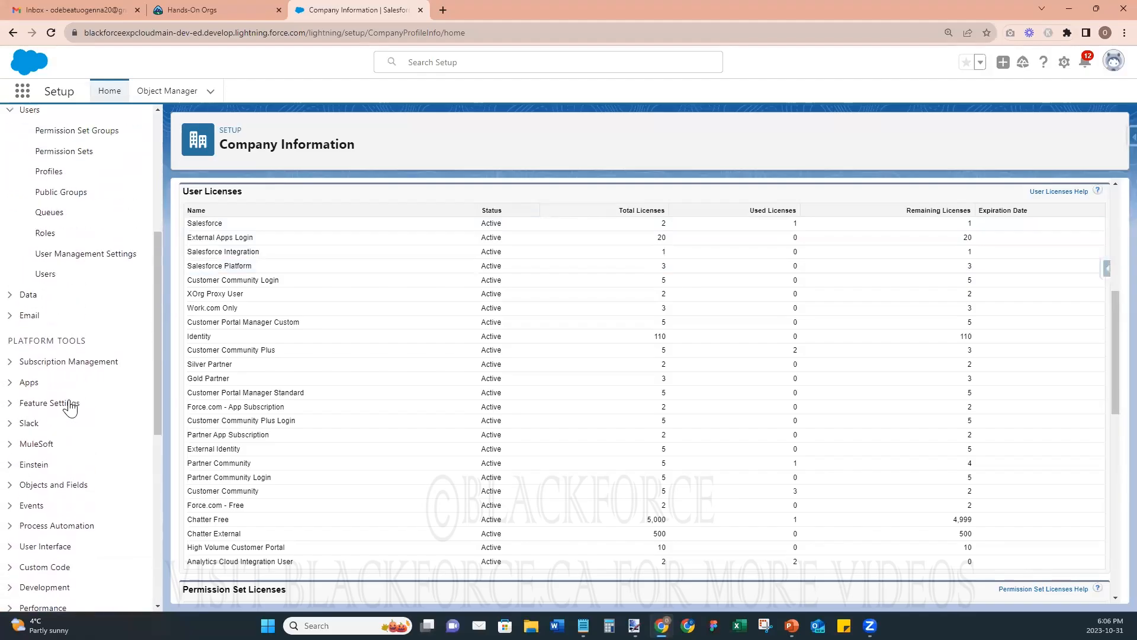
pyautogui.click(45, 333)
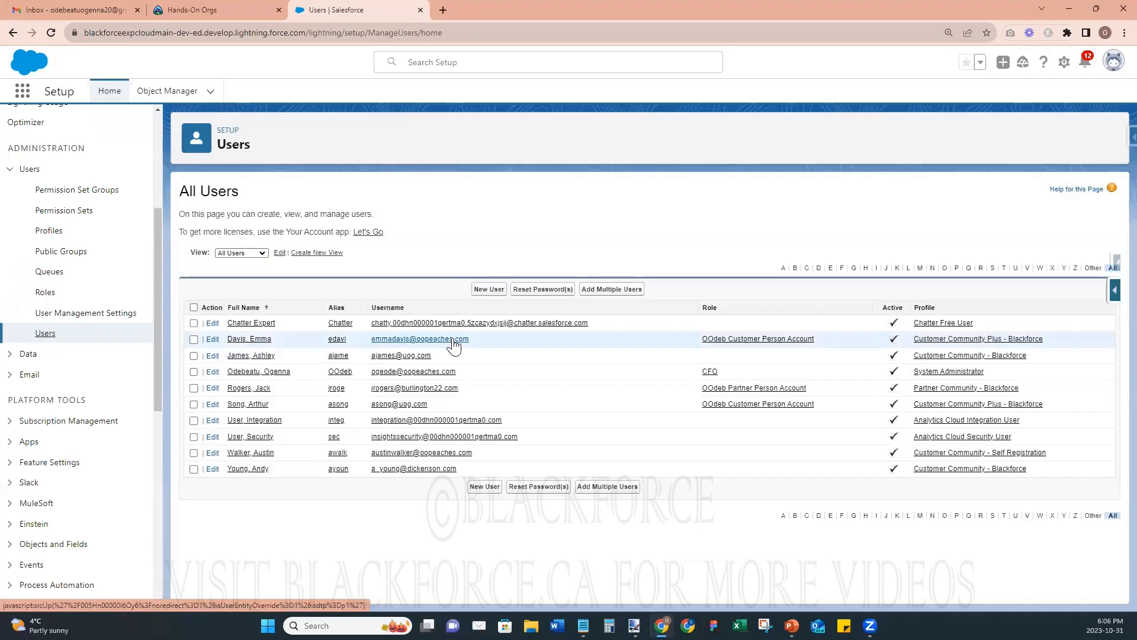
pyautogui.click(487, 289)
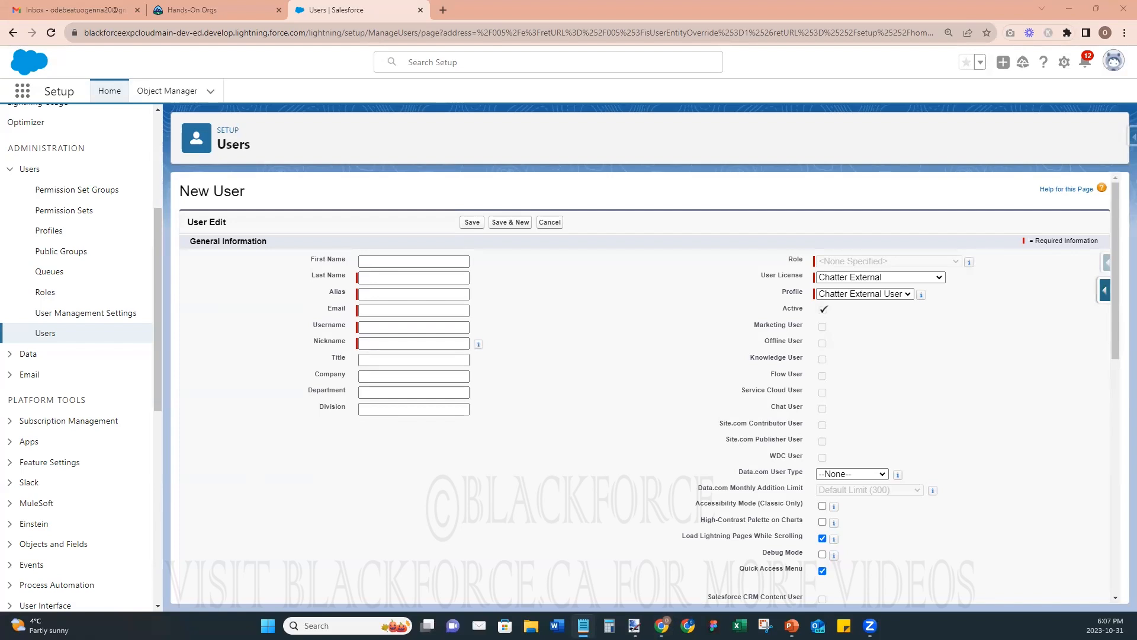
# Step: Enter the new user's first and last name and let the alias fill in
pyautogui.click(409, 261)
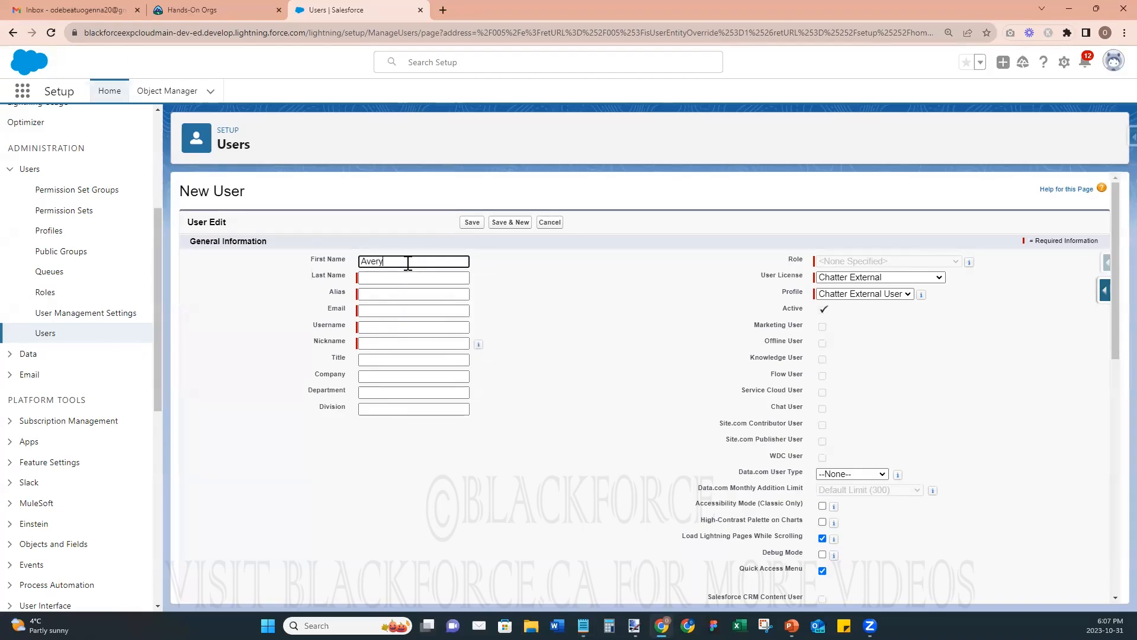
pyautogui.click(403, 277)
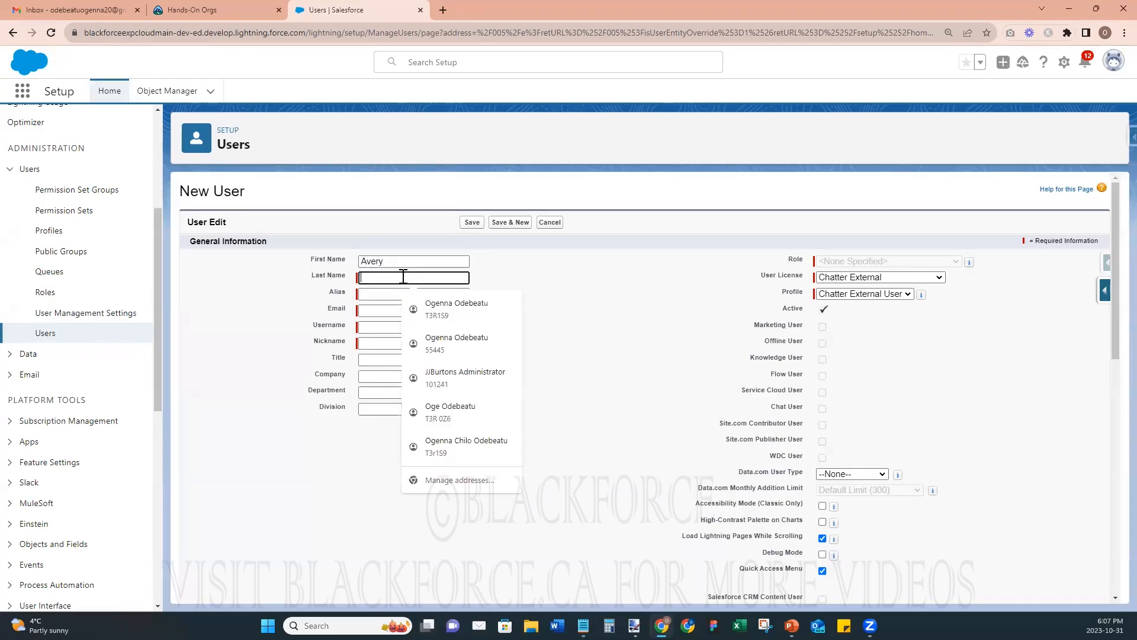
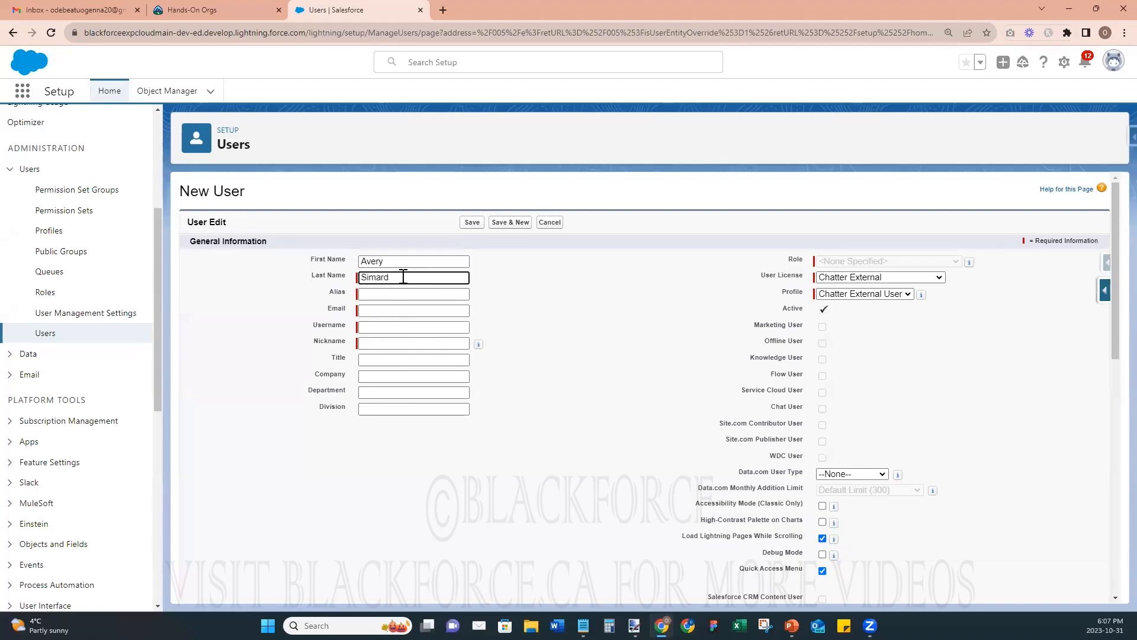
pyautogui.press('Tab')
pyautogui.press('Tab')
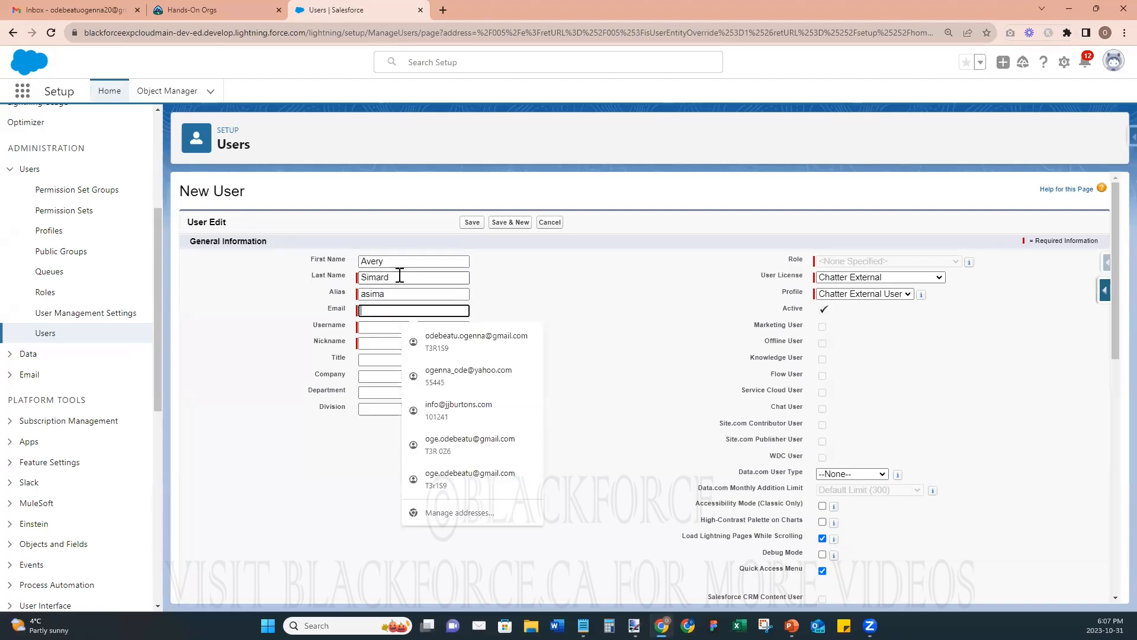
# Step: Fill in the new user's email address and replace the prefilled username with the user's own username
pyautogui.hotkey('alt', 'Tab')
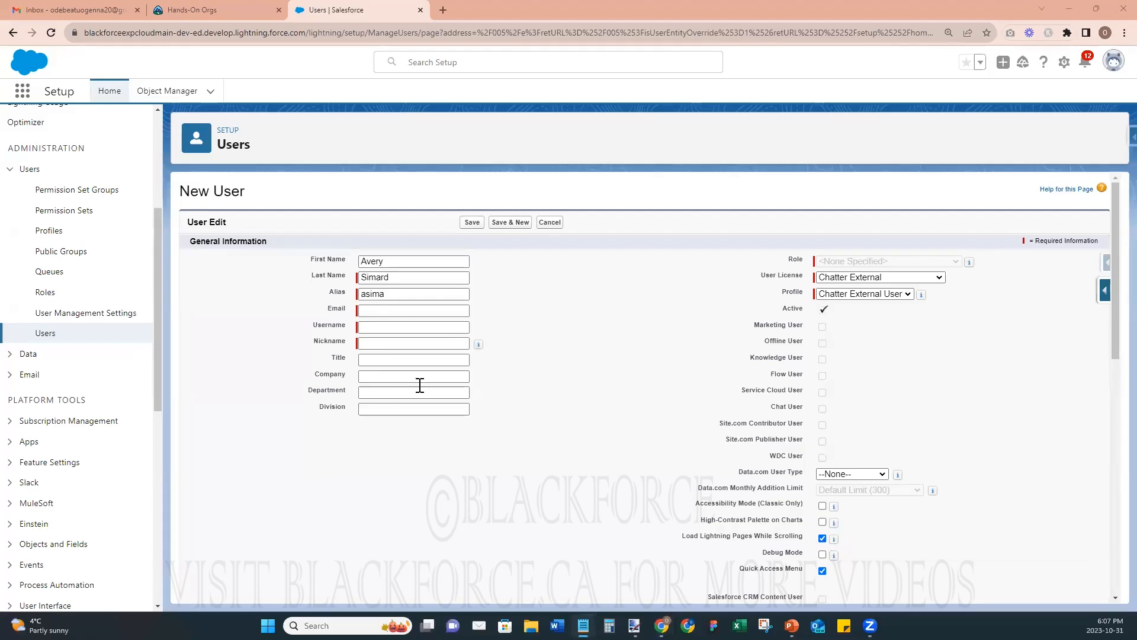
pyautogui.click(413, 310)
pyautogui.hotkey('ctrl', 'v')
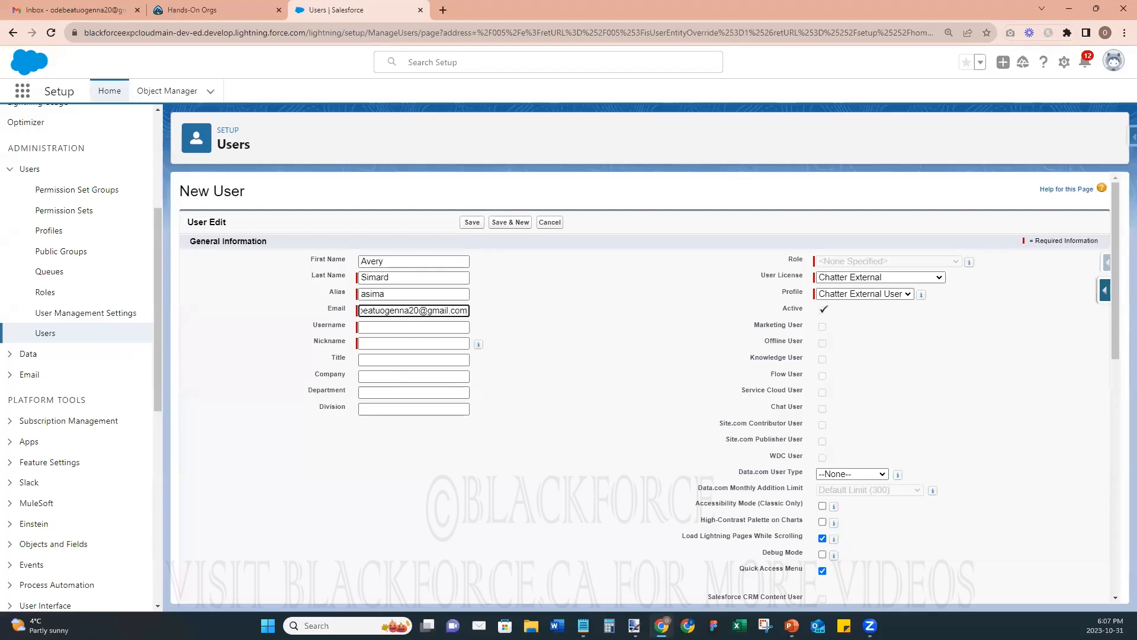
pyautogui.press('Tab')
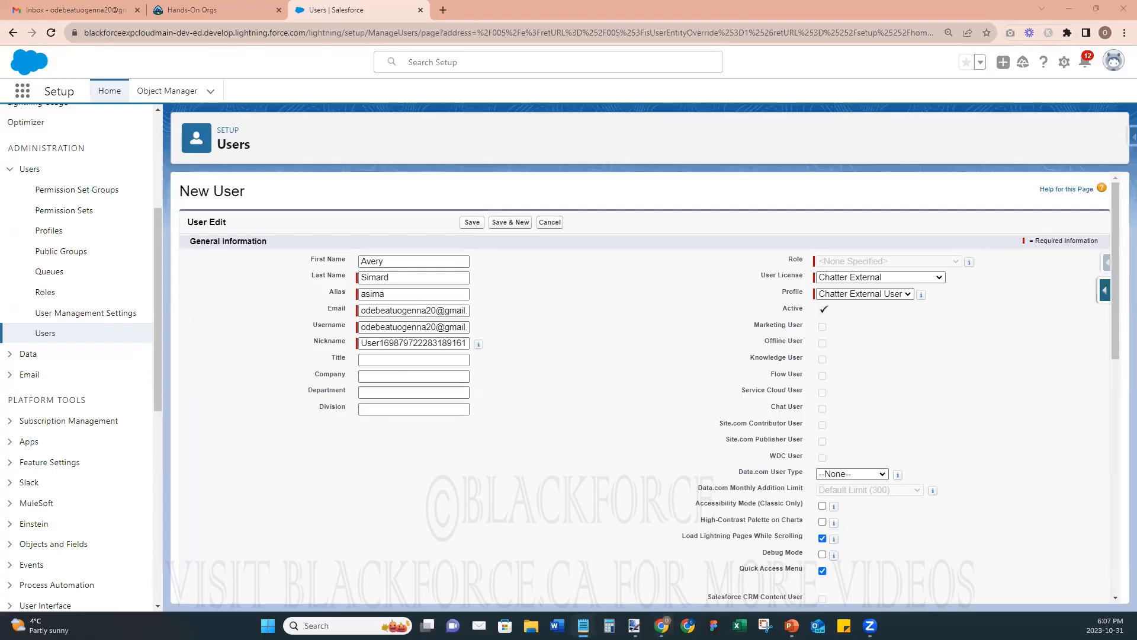
pyautogui.tripleClick(400, 327)
pyautogui.hotkey('ctrl', 'v')
pyautogui.click(488, 321)
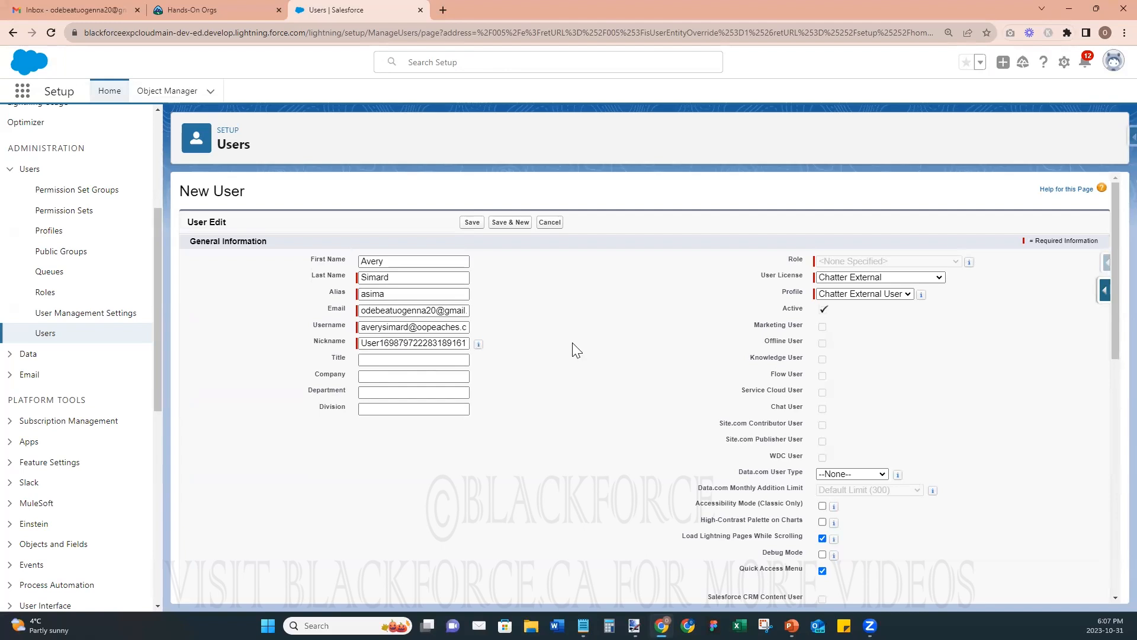
# Step: Set the new user's license to Salesforce and the profile to Standard User
pyautogui.scroll(-1, 573, 347)
pyautogui.scroll(1, 573, 348)
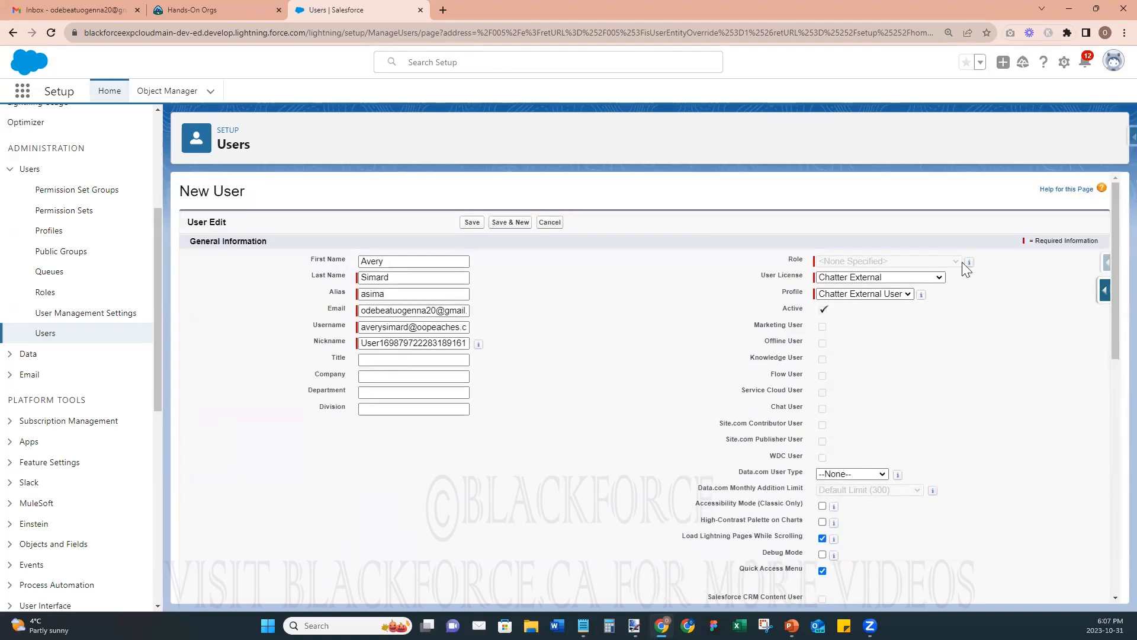
pyautogui.click(859, 277)
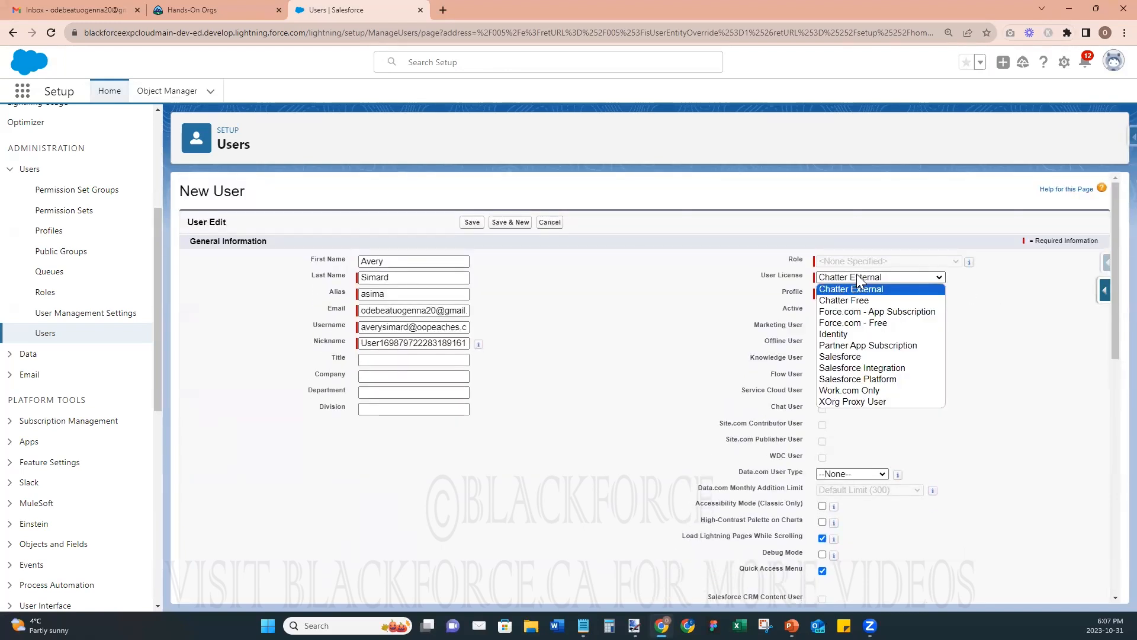
pyautogui.click(886, 359)
pyautogui.click(879, 295)
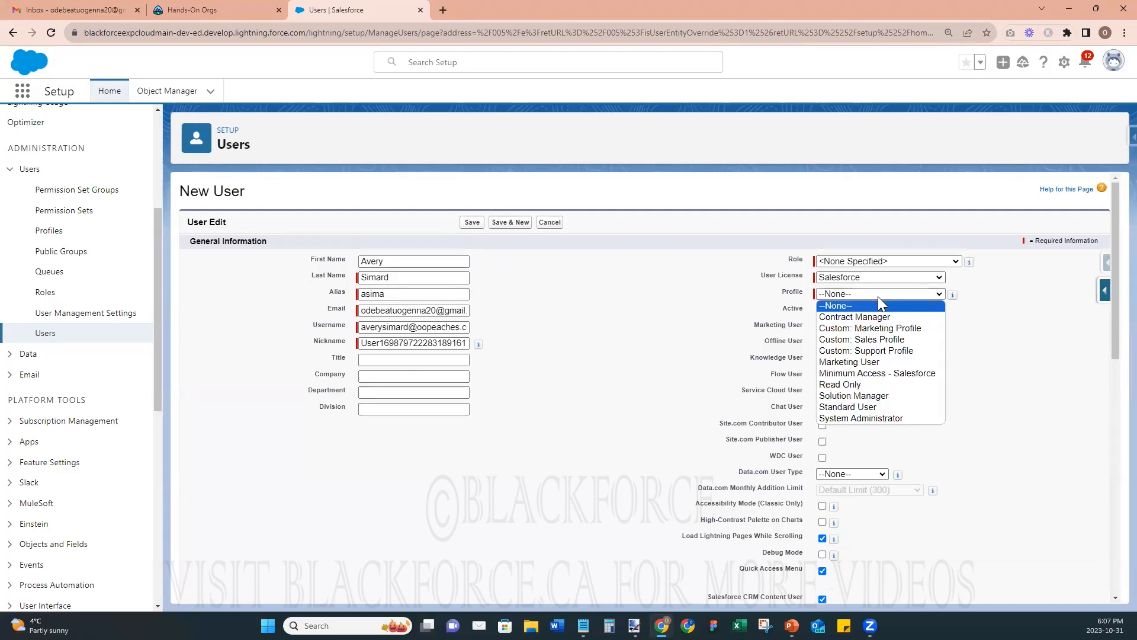
pyautogui.click(880, 407)
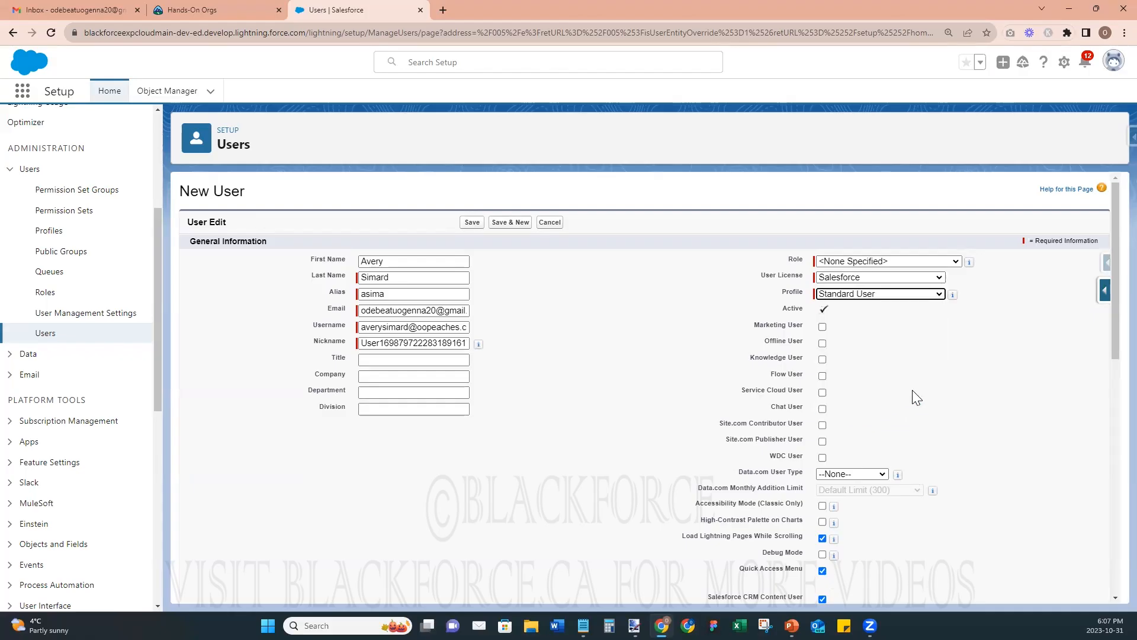
# Step: Turn off the Salesforce CRM Content User option for the new user
pyautogui.click(577, 461)
pyautogui.scroll(-1, 587, 456)
pyautogui.scroll(-3, 586, 456)
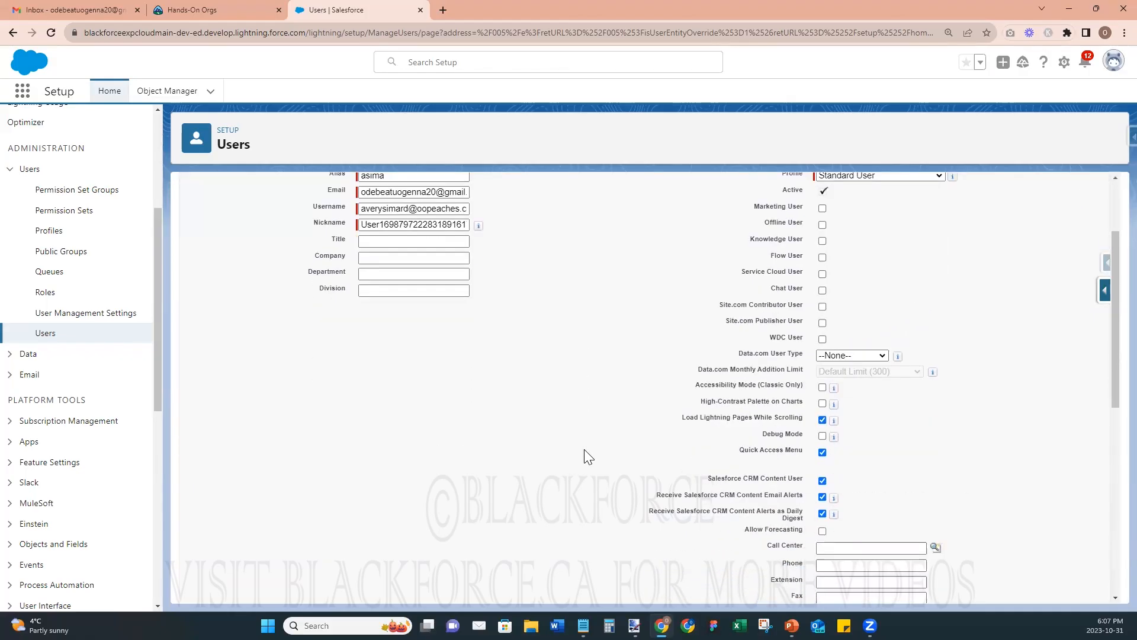
pyautogui.click(823, 363)
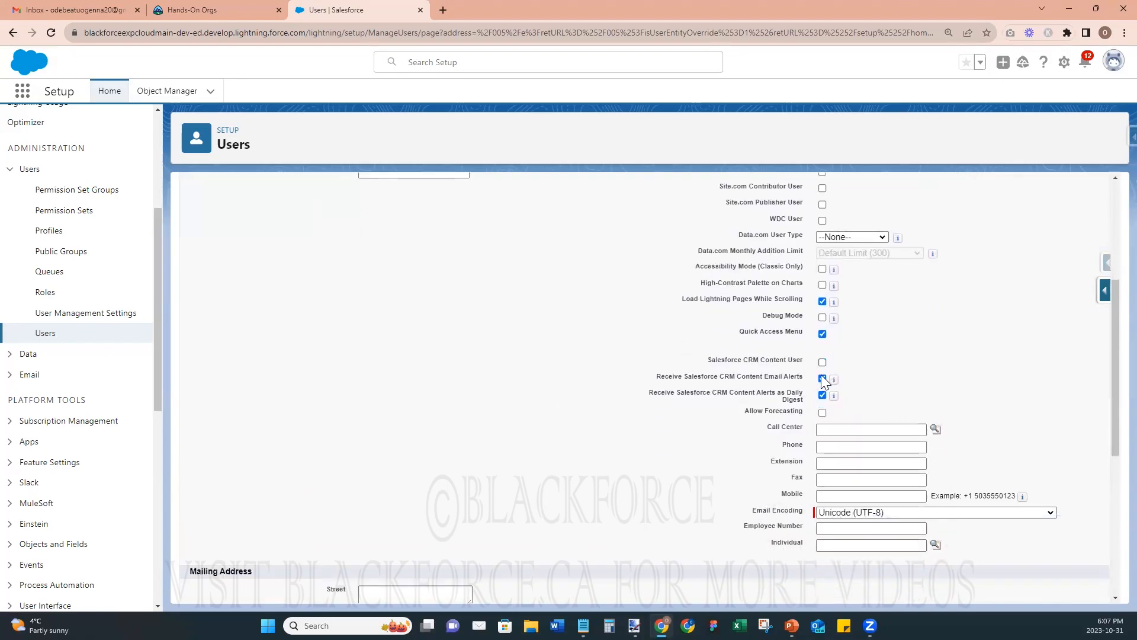
# Step: Review the completed new user form and save the user with immediate password generation and notification left on
pyautogui.scroll(-5, 589, 436)
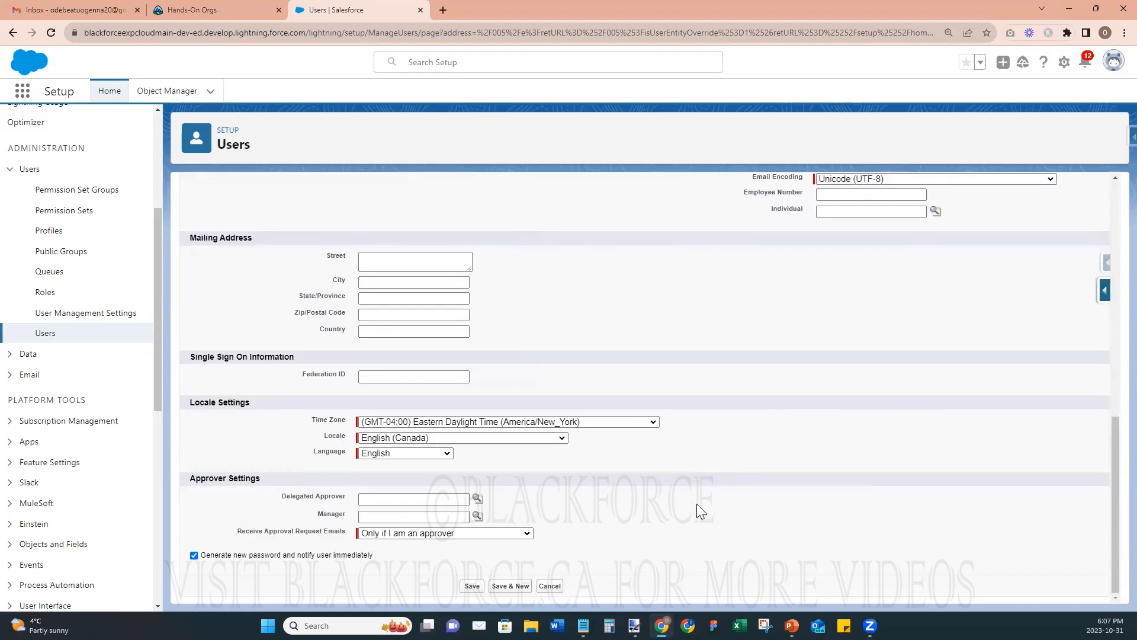
pyautogui.scroll(6, 698, 509)
pyautogui.scroll(3, 697, 504)
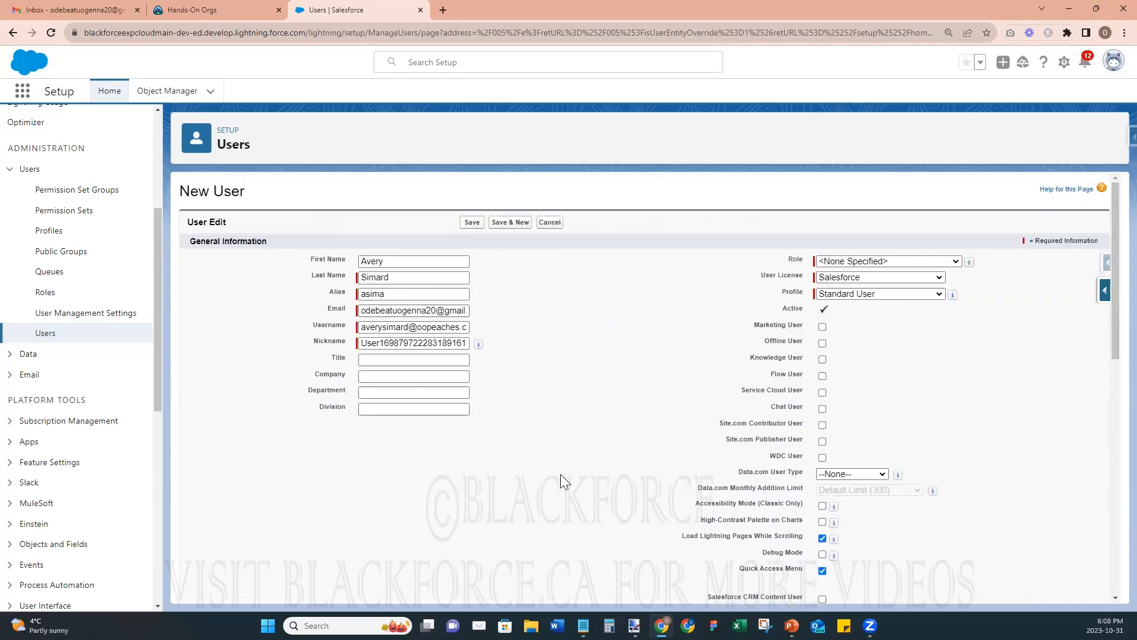
pyautogui.scroll(-9, 580, 487)
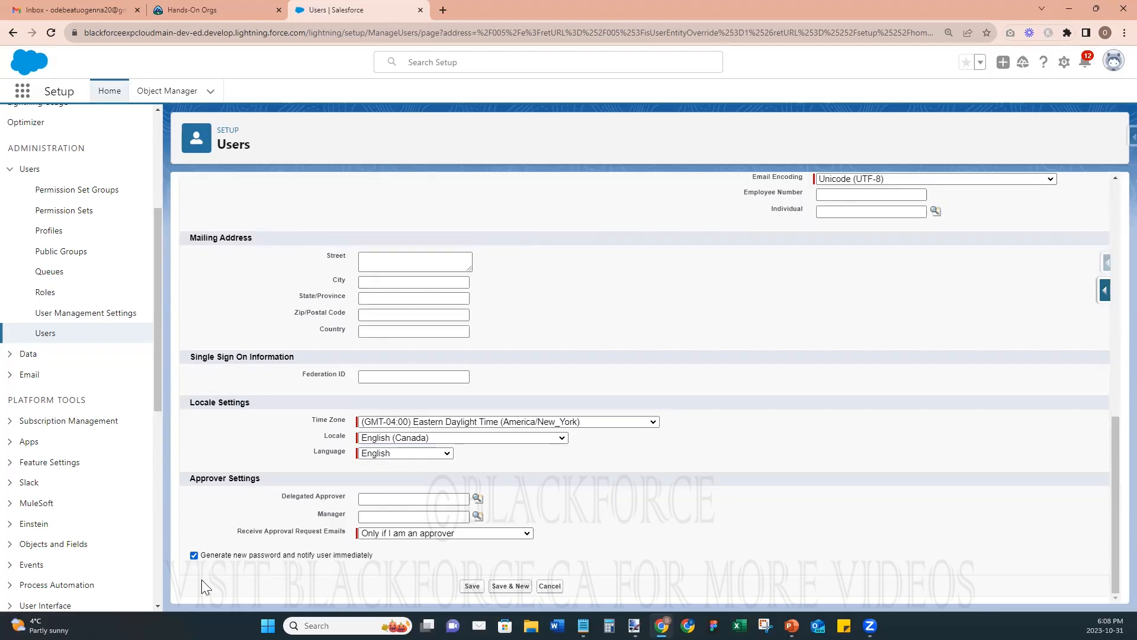
pyautogui.click(472, 586)
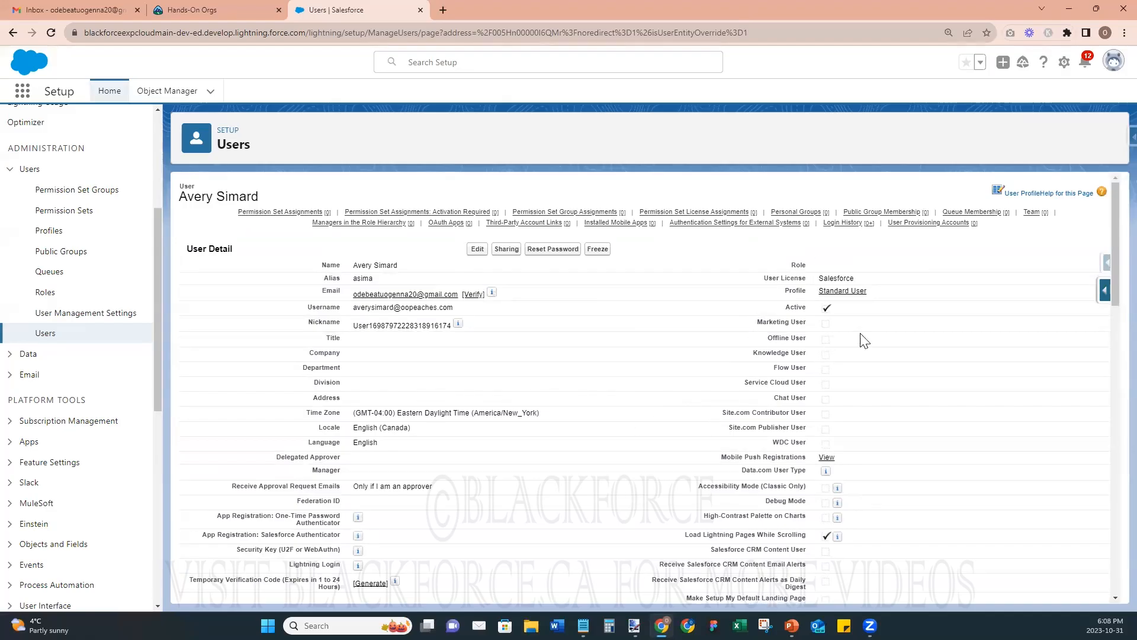
# Step: Switch to Gmail, open the Salesforce welcome email and open its Verify Account link in an incognito window
pyautogui.click(71, 10)
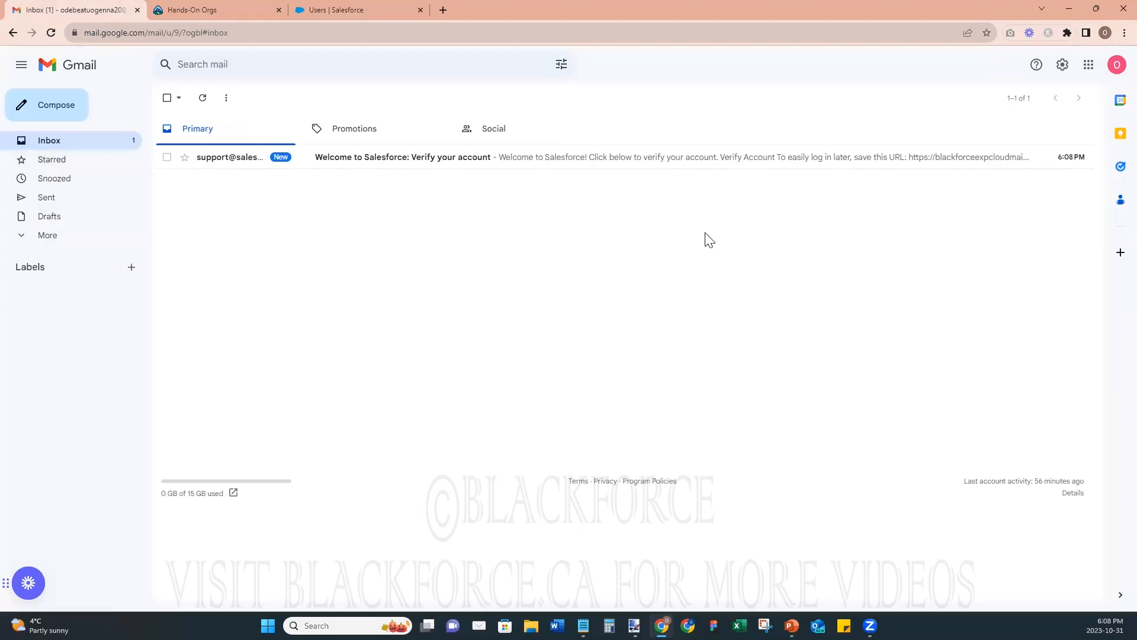
pyautogui.click(614, 160)
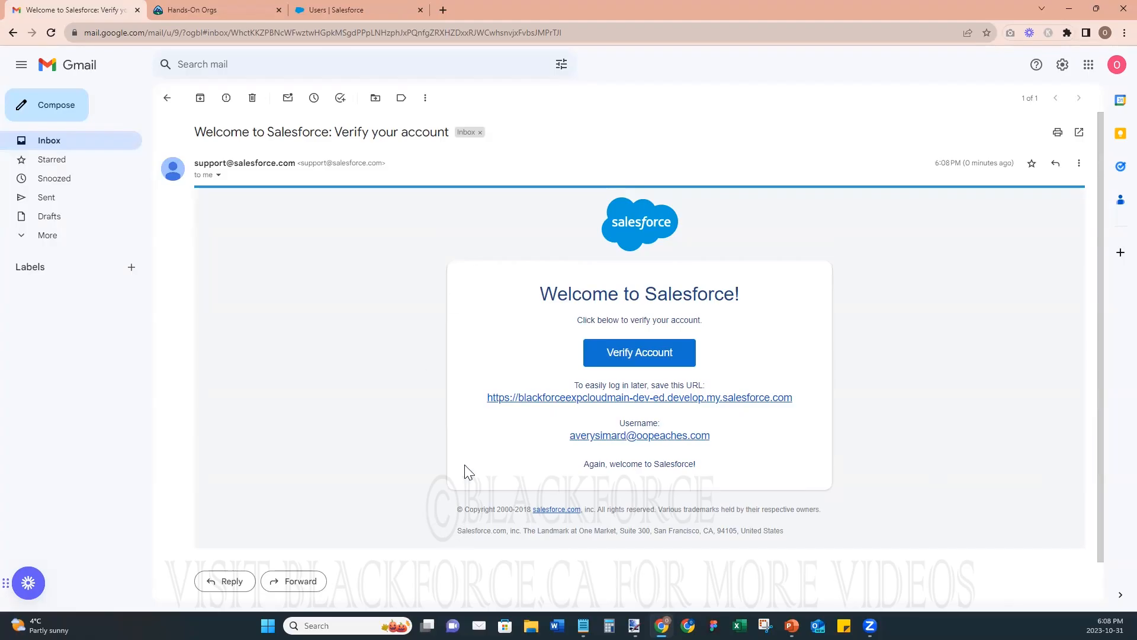
pyautogui.rightClick(641, 351)
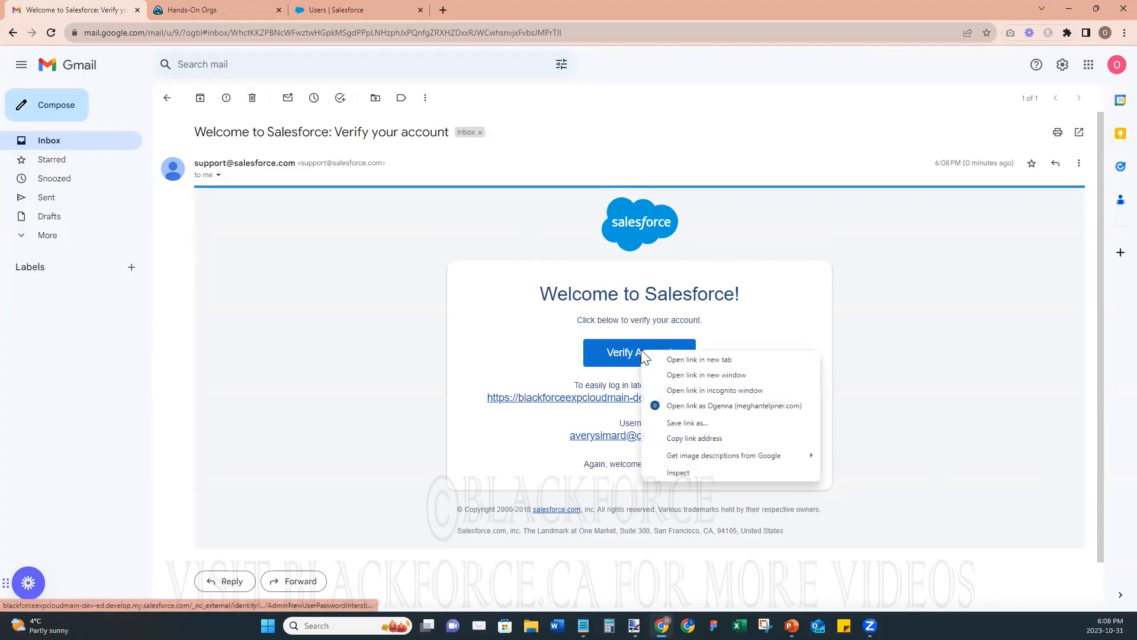
pyautogui.click(683, 391)
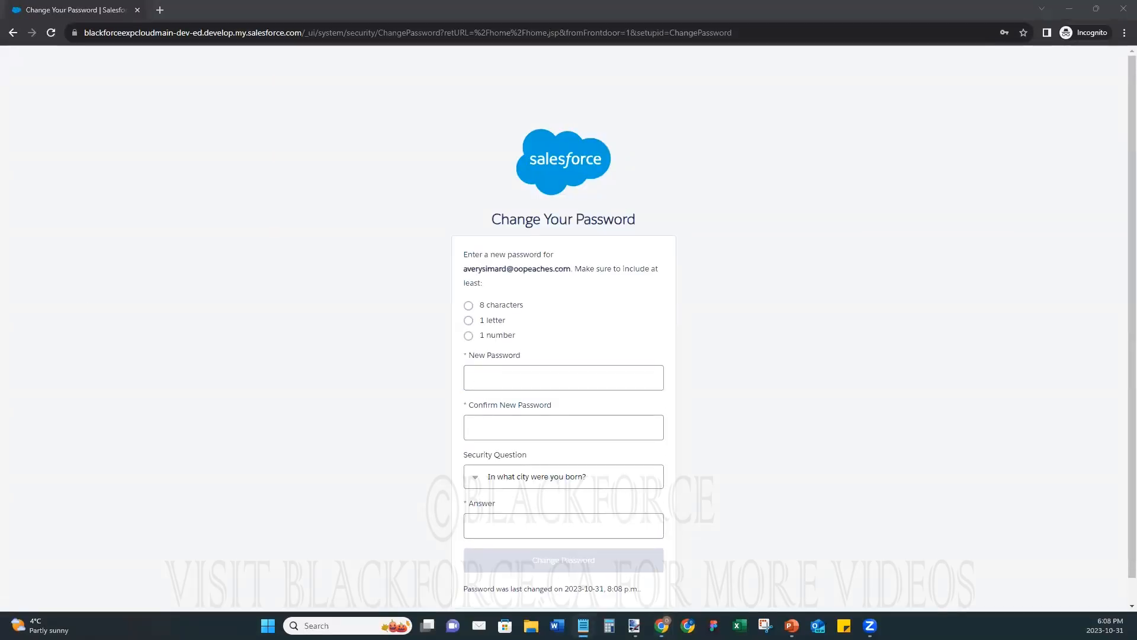
# Step: Enter the new account password and confirm it on the Change Your Password page
pyautogui.click(546, 373)
pyautogui.hotkey('ctrl', 'v')
pyautogui.click(495, 429)
pyautogui.hotkey('ctrl', 'v')
pyautogui.click(654, 456)
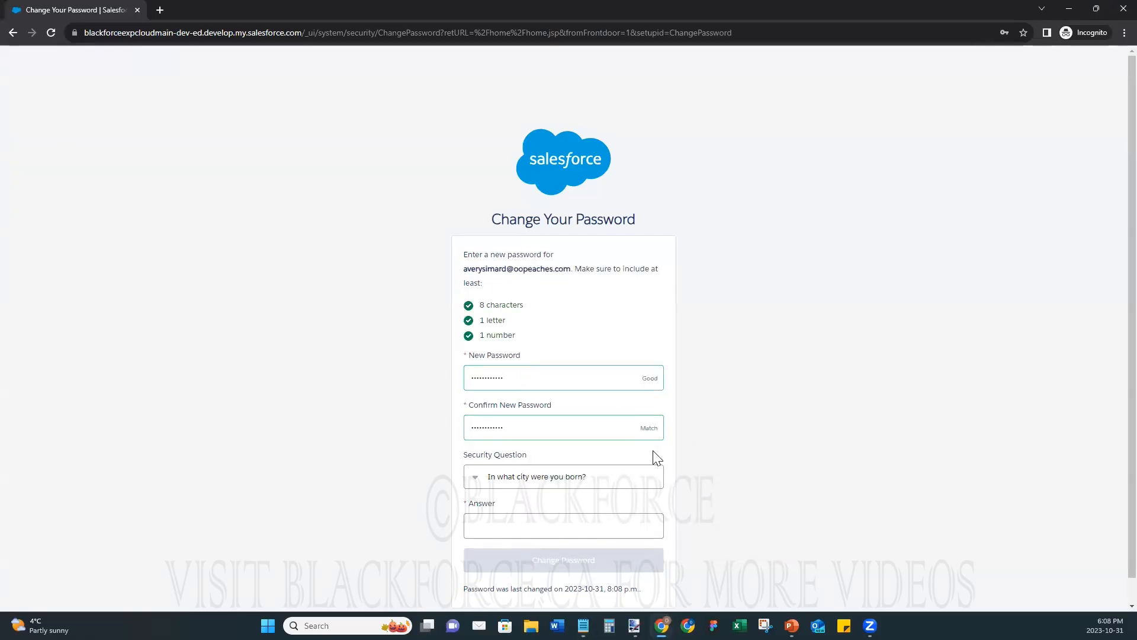
# Step: Fill in the answer to the security question about the city of birth and submit the password change
pyautogui.scroll(-1, 653, 456)
pyautogui.click(497, 495)
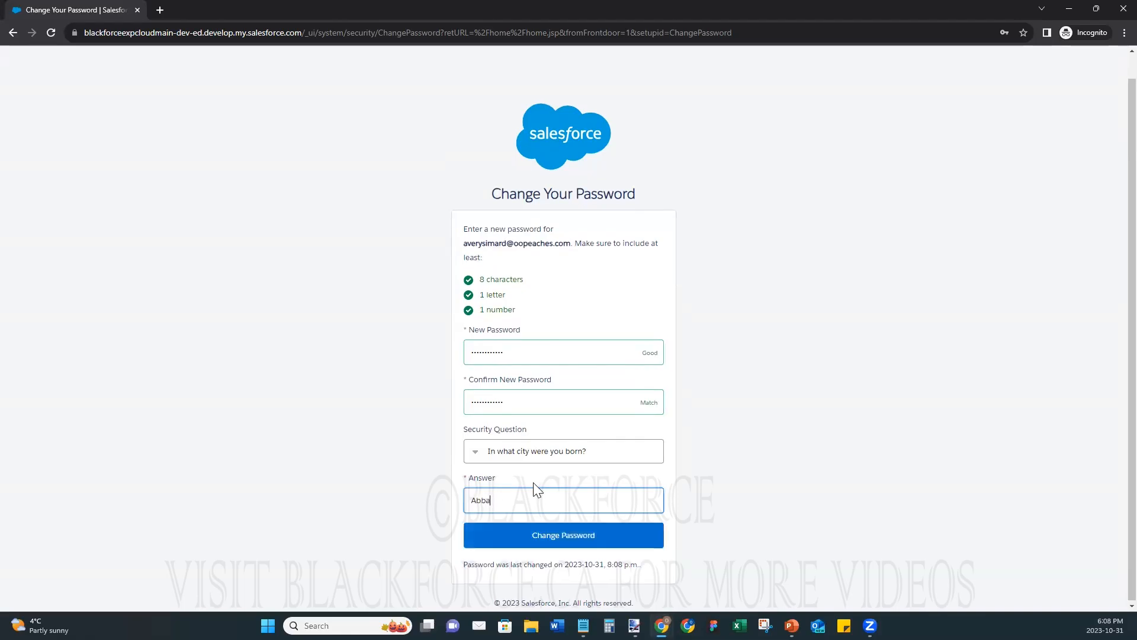
pyautogui.click(550, 476)
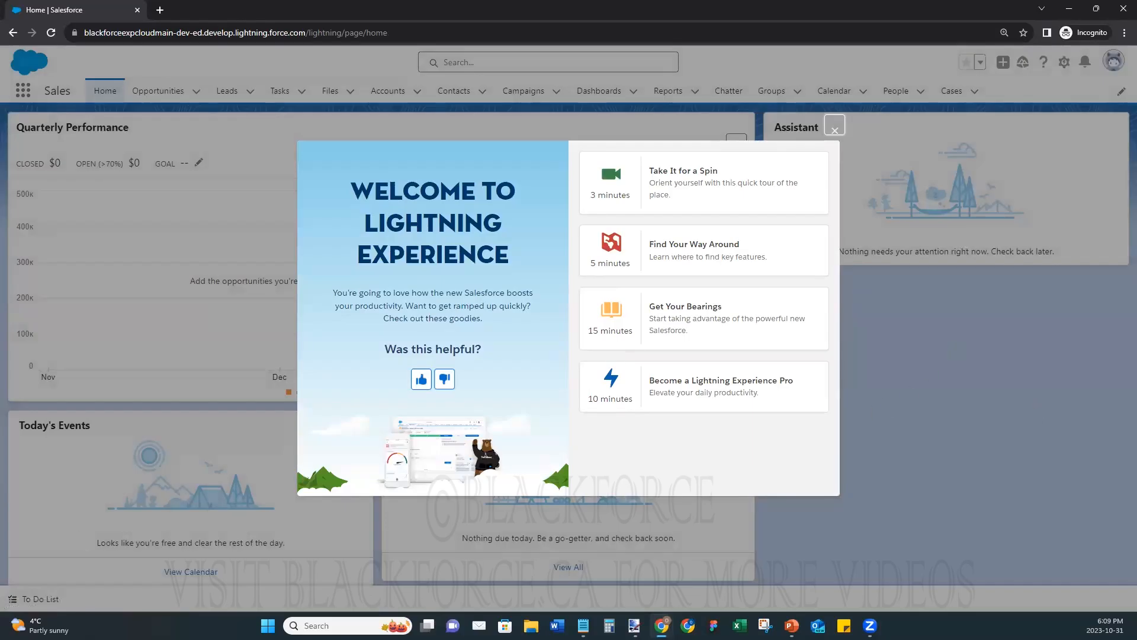
# Step: Dismiss the Lightning Experience welcome dialog, close the incognito window and return to the administrator's Salesforce Users page
pyautogui.click(834, 131)
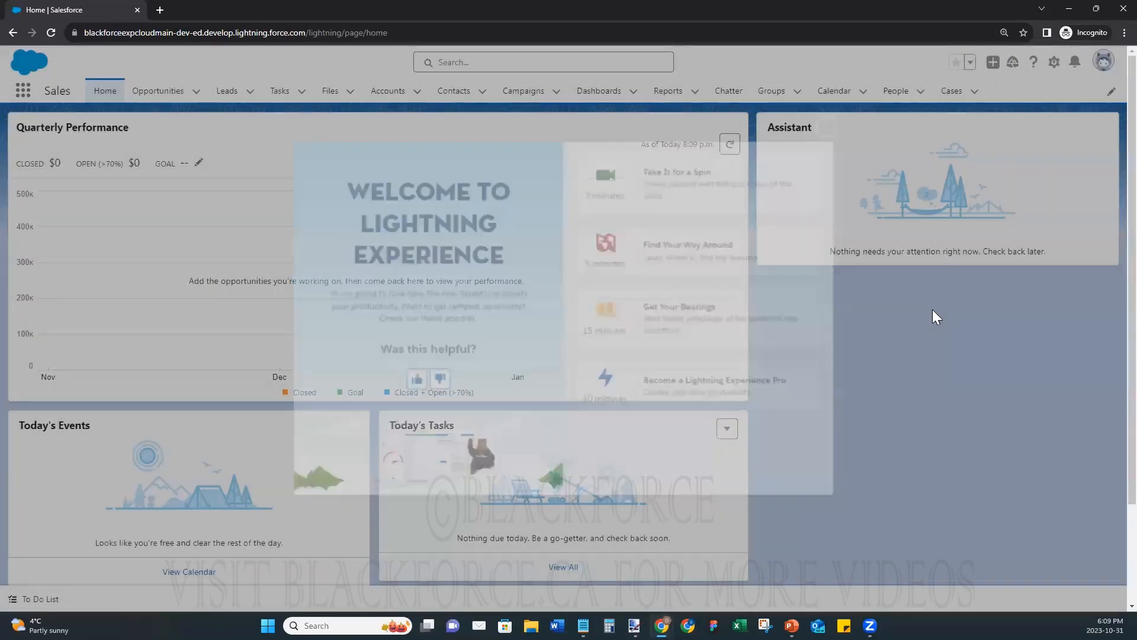
pyautogui.click(1112, 9)
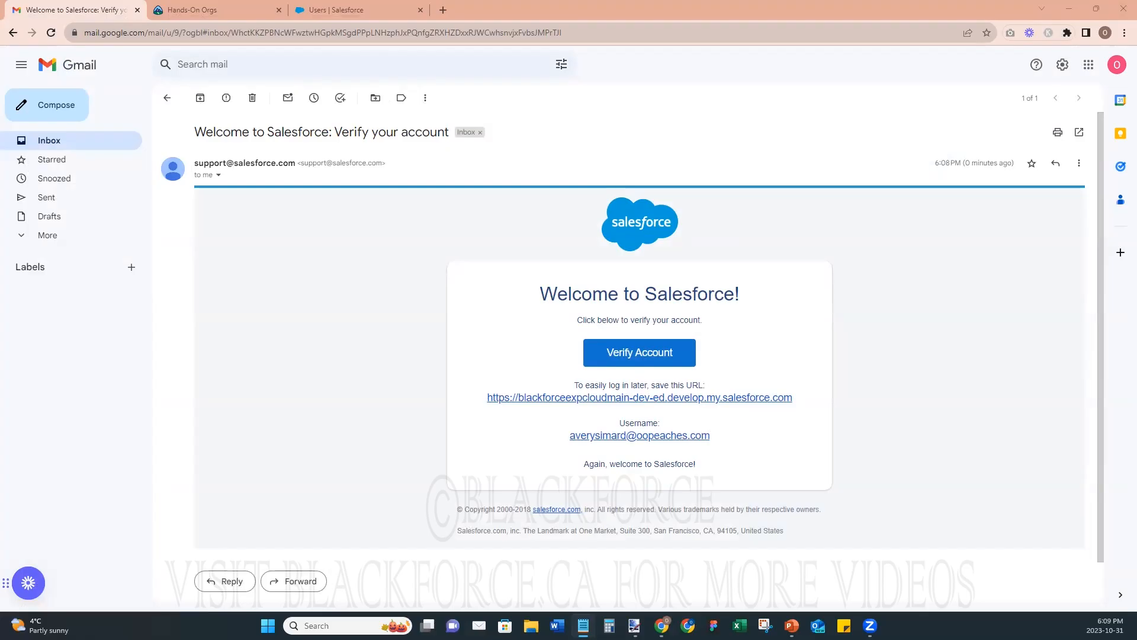
pyautogui.click(319, 9)
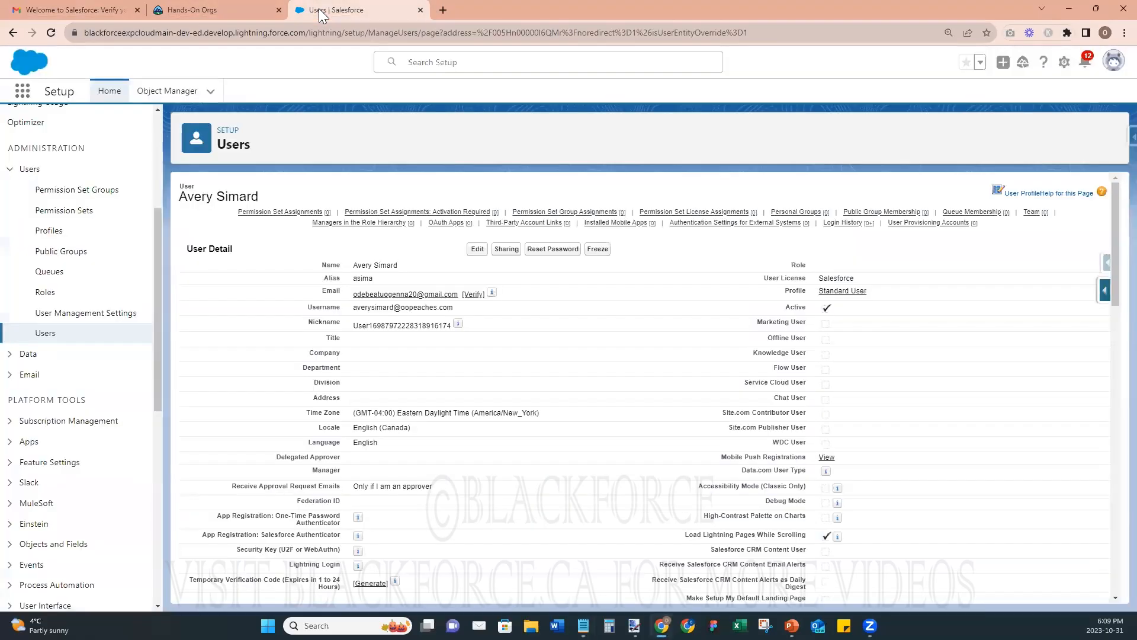
# Step: Search Setup for "digi", open All Sites under Digital Experiences and open the workspaces of the blackforce site
pyautogui.scroll(4, 30, 292)
pyautogui.click(89, 130)
pyautogui.write('digi')
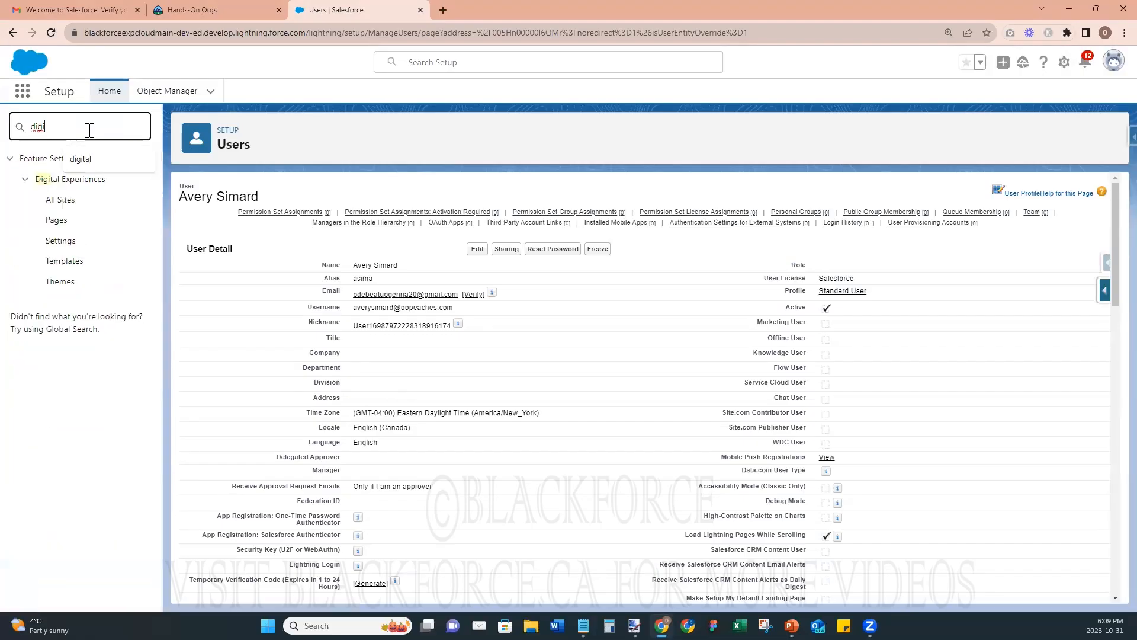
pyautogui.click(59, 201)
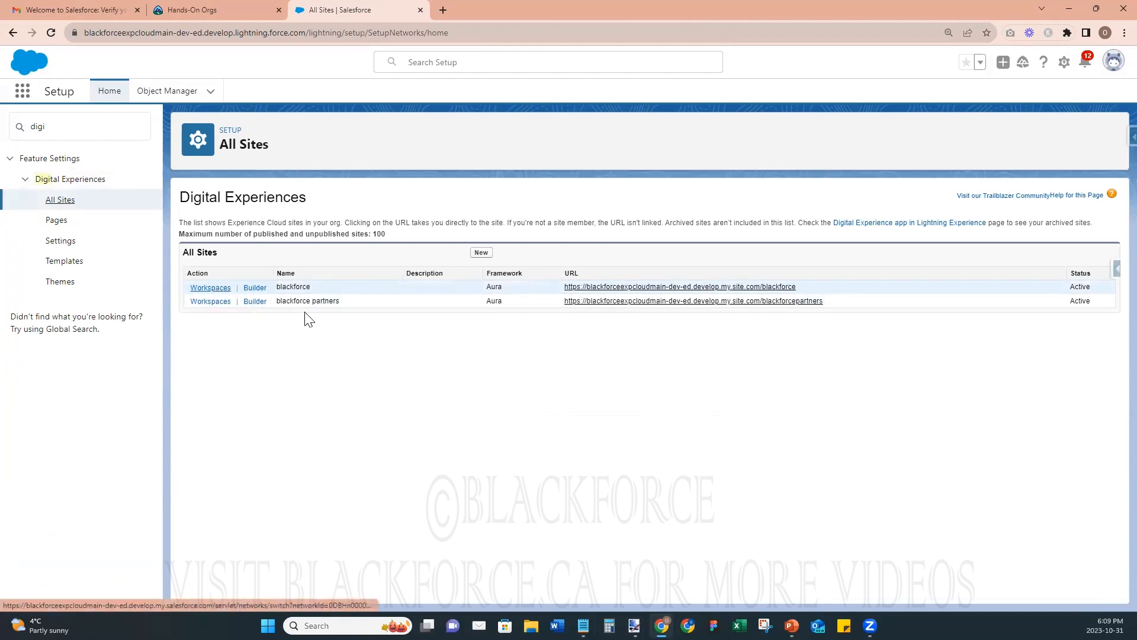
pyautogui.click(211, 288)
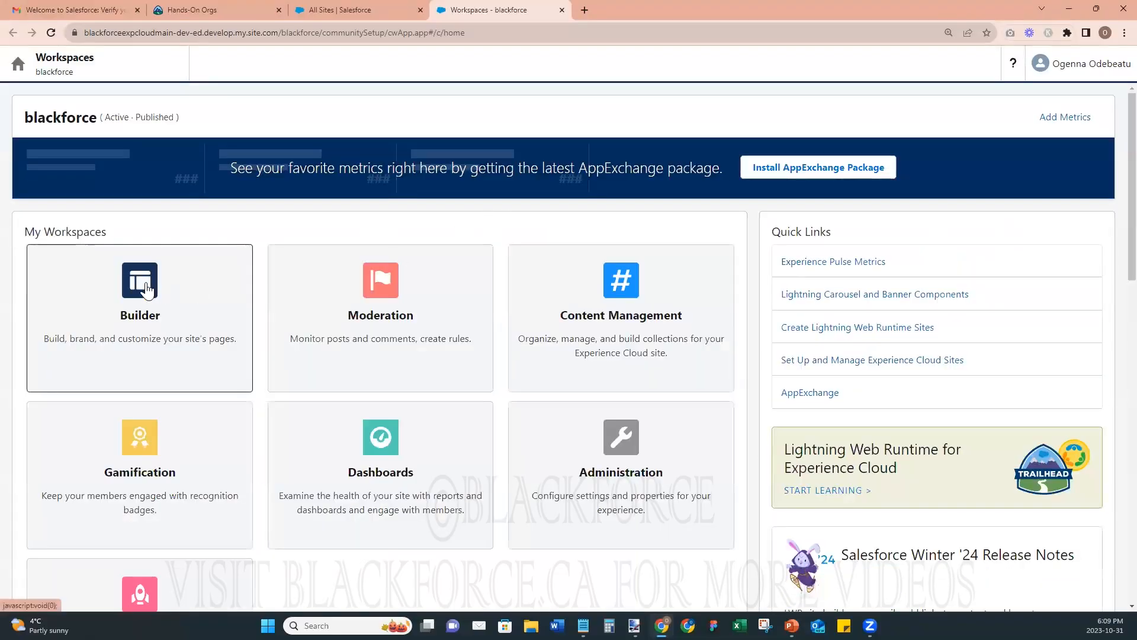
# Step: Open the Members settings in the blackforce site's Administration workspace and add the Standard User profile to the selected profiles
pyautogui.click(616, 479)
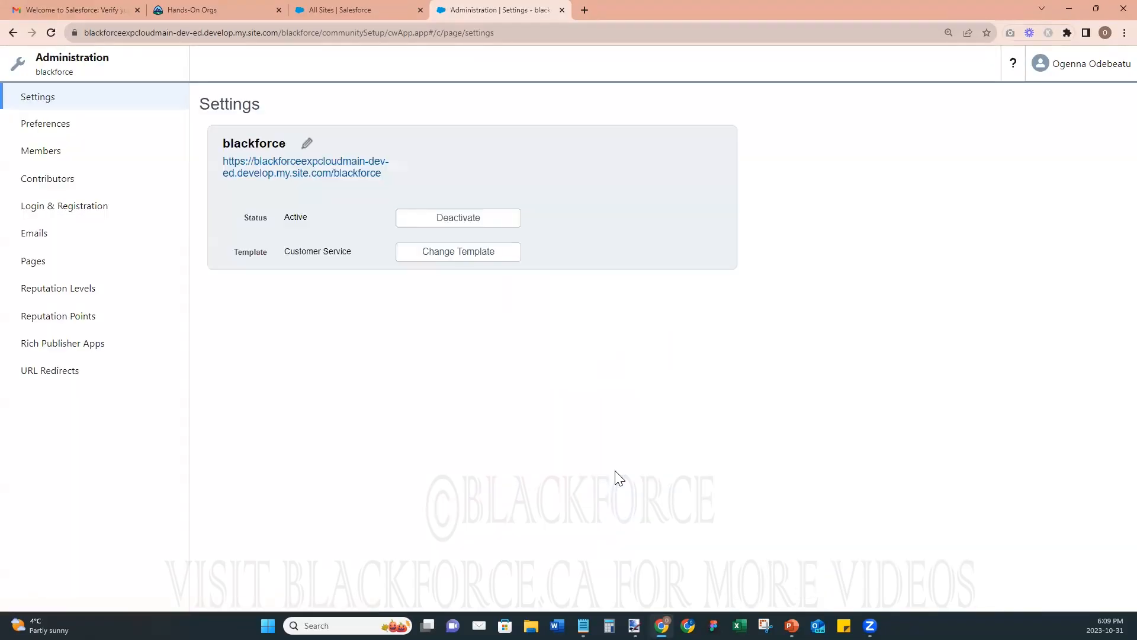
pyautogui.click(35, 157)
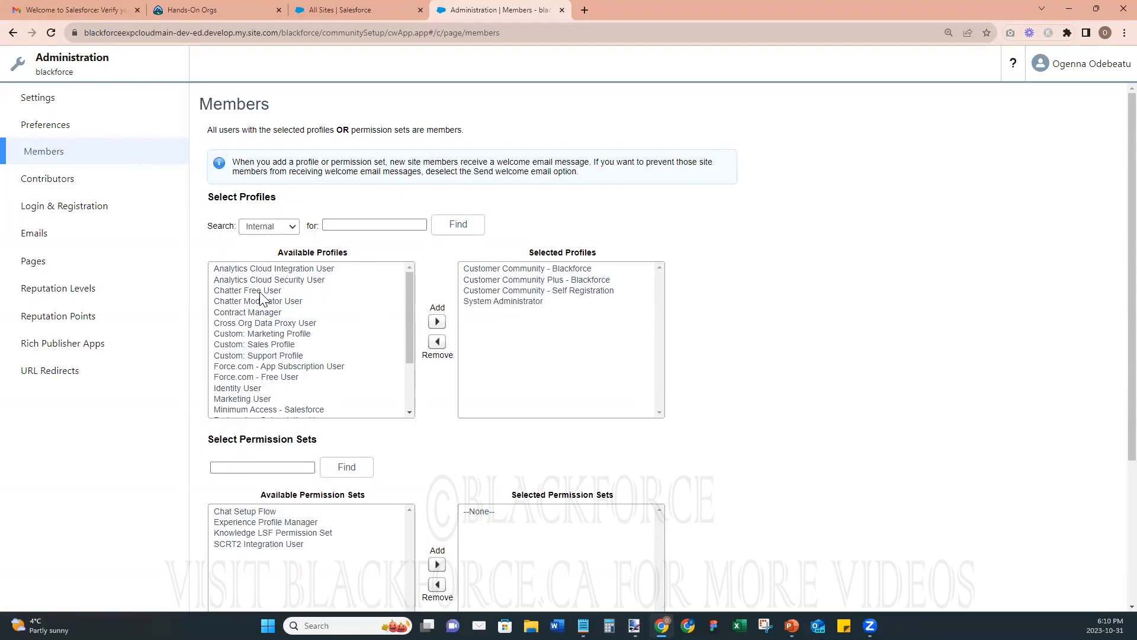
pyautogui.moveTo(411, 290); pyautogui.dragTo(403, 347)
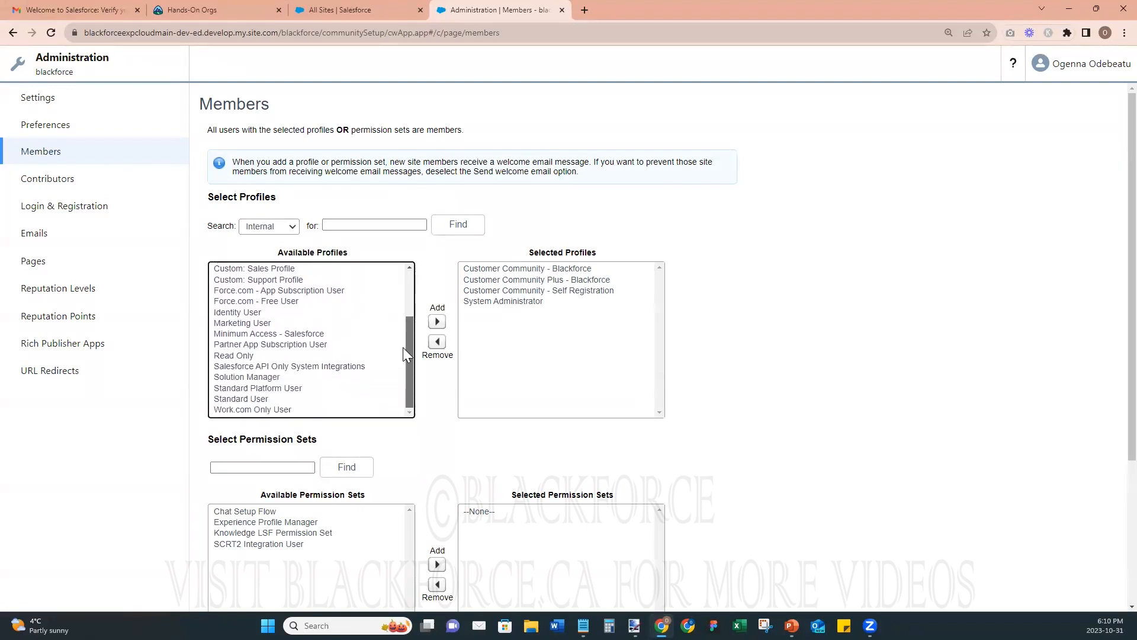
pyautogui.click(239, 400)
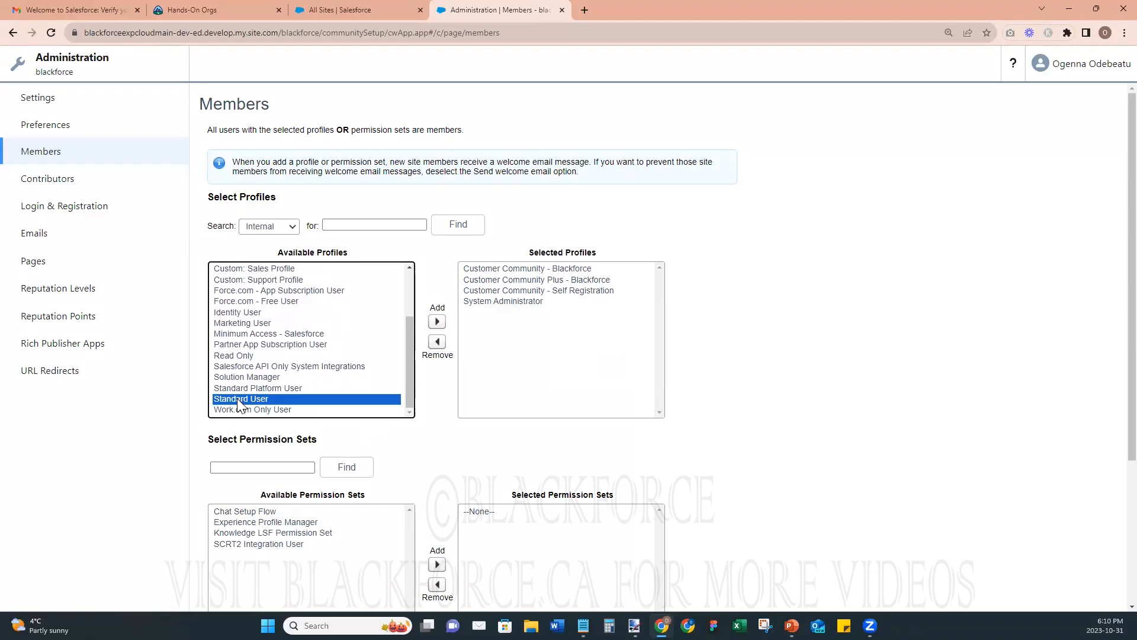
pyautogui.click(437, 321)
pyautogui.click(708, 364)
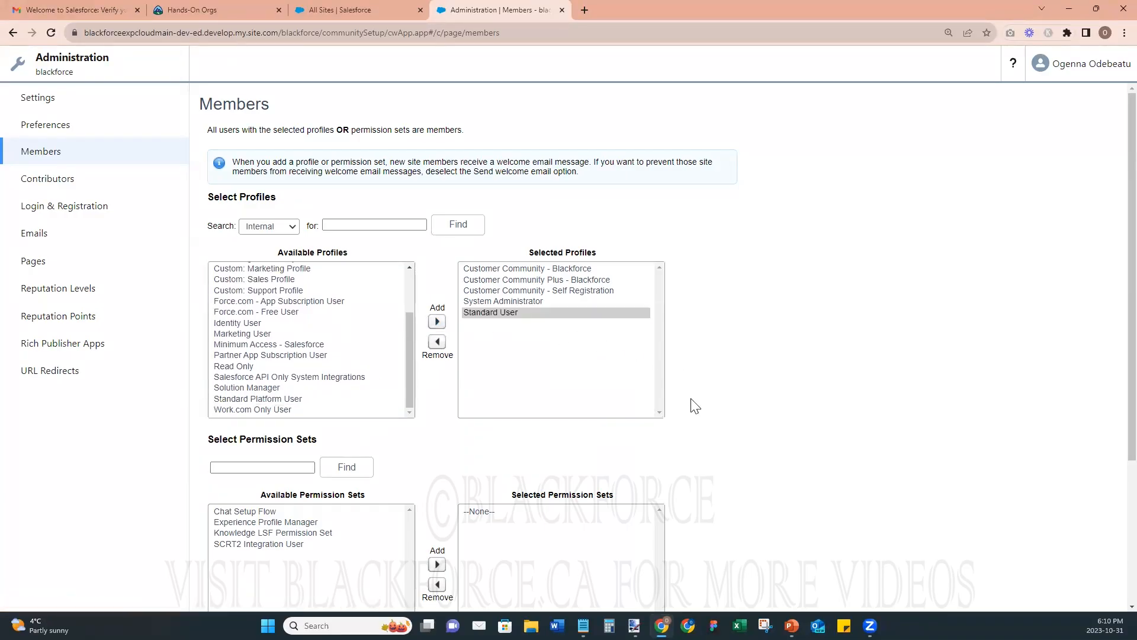
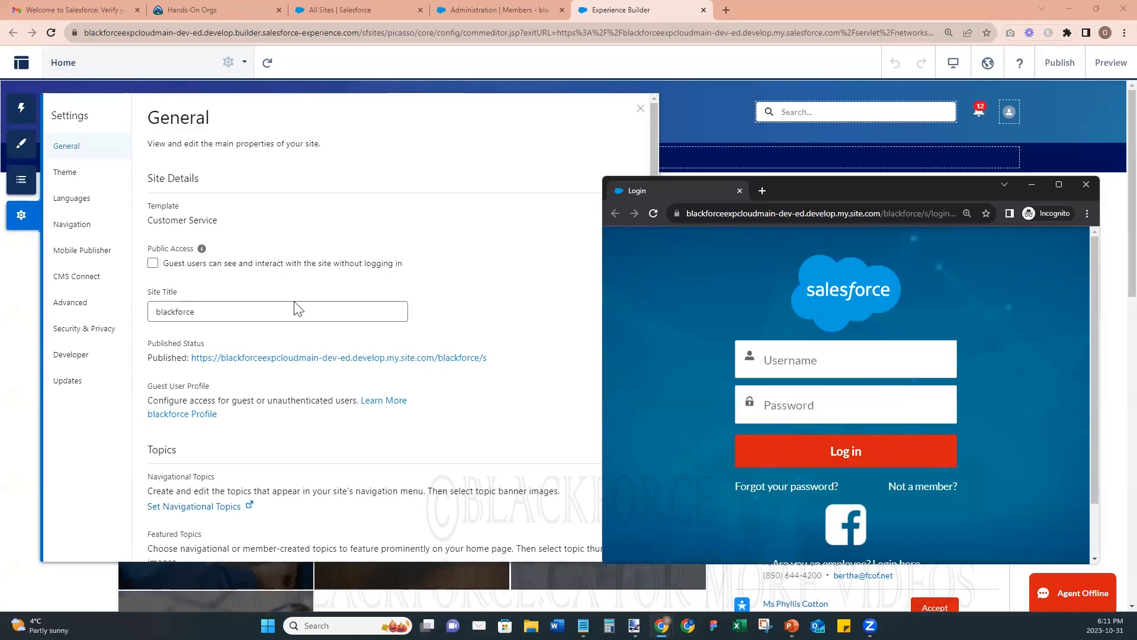
# Step: Open the employee login page from the blackforce site's login page and enter the new employee's username
pyautogui.click(1058, 185)
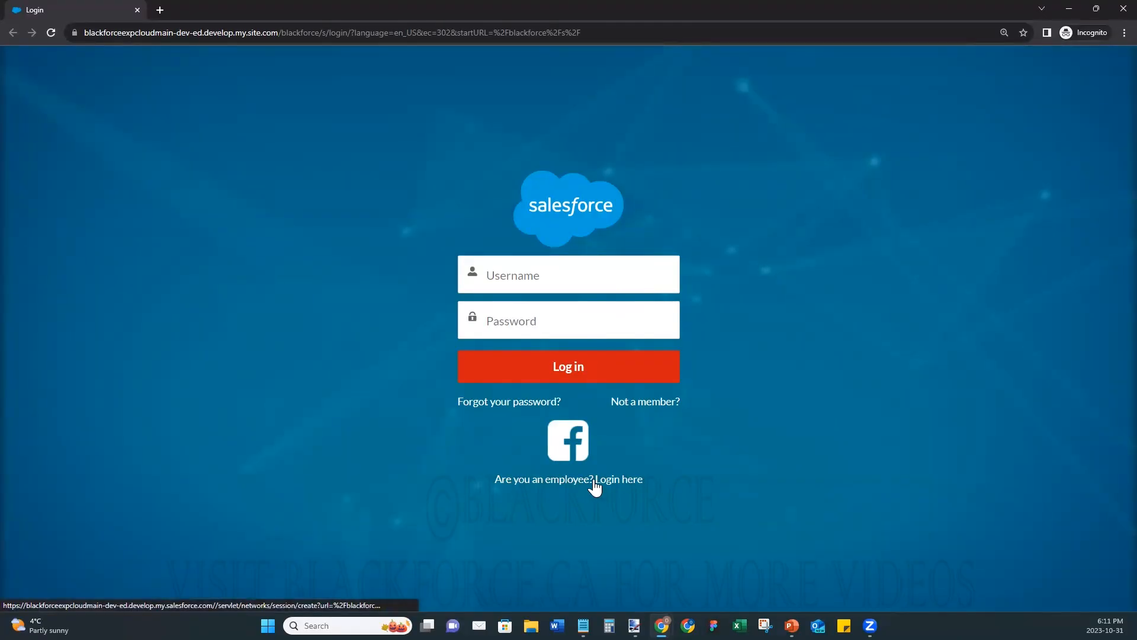
pyautogui.click(616, 483)
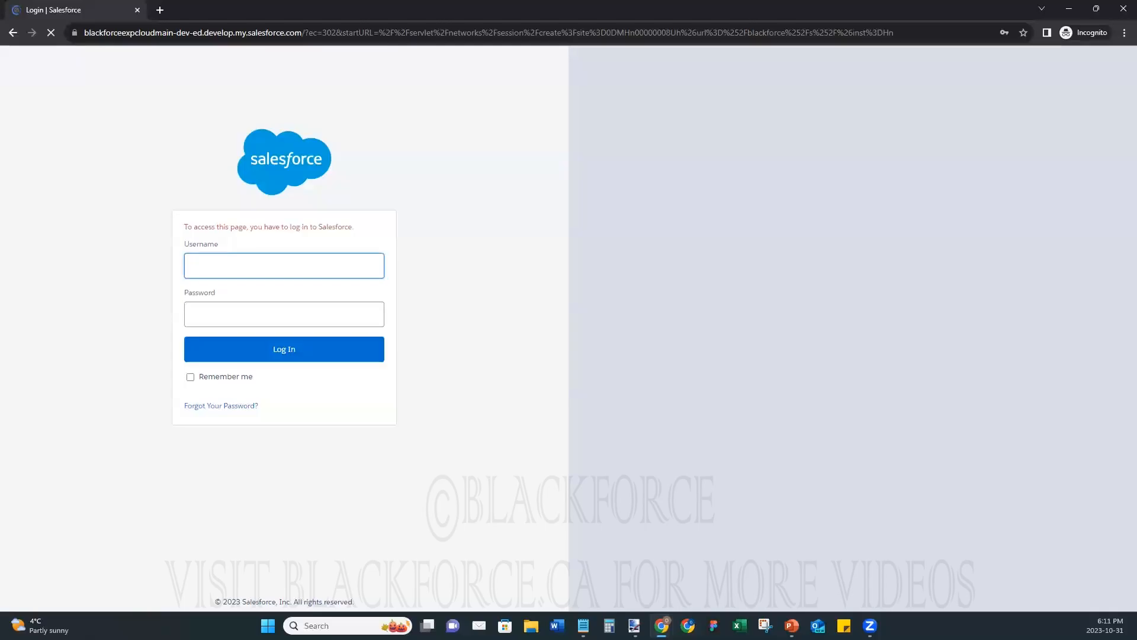
pyautogui.hotkey('alt', 'Tab')
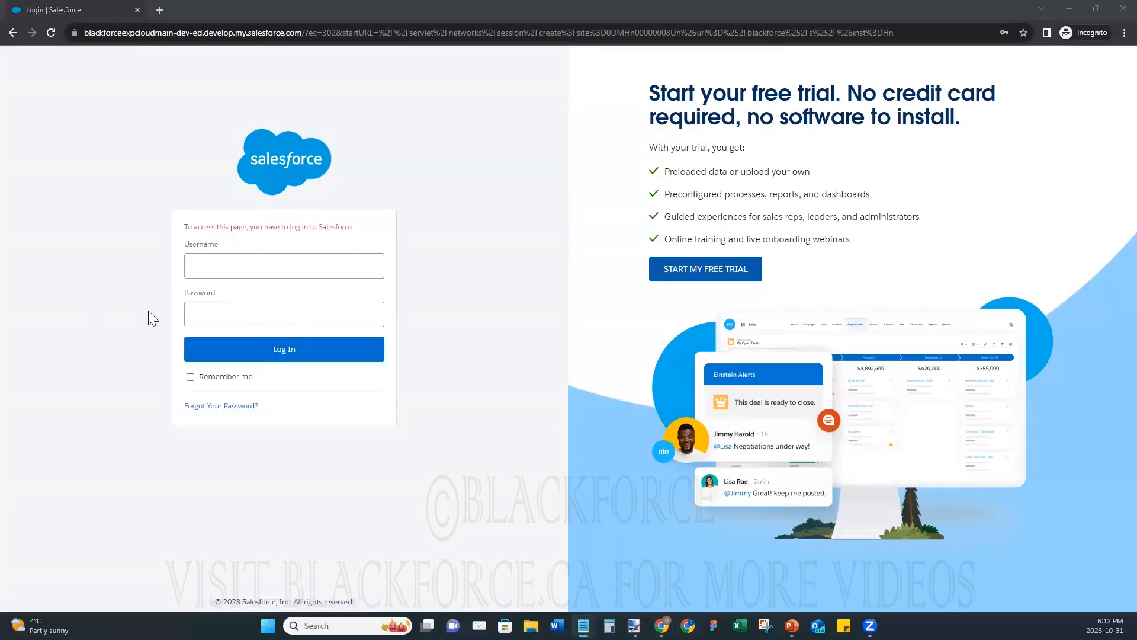
pyautogui.click(203, 268)
pyautogui.press('Down')
pyautogui.press('Return')
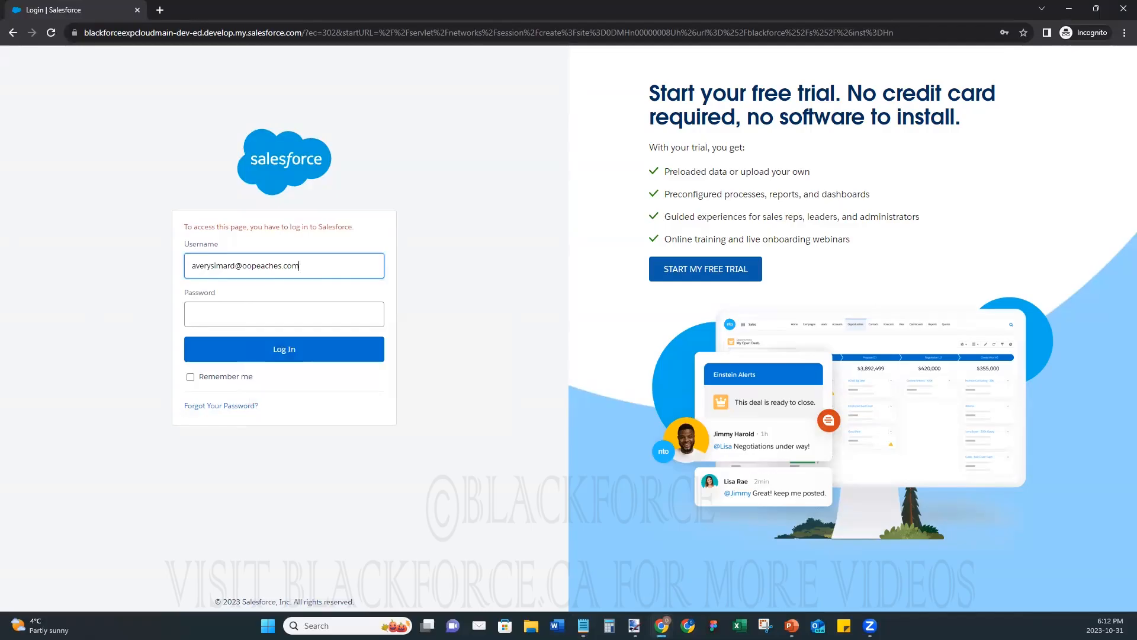
# Step: Enter the employee's account password and log in to the blackforce site
pyautogui.hotkey('alt', 'Tab')
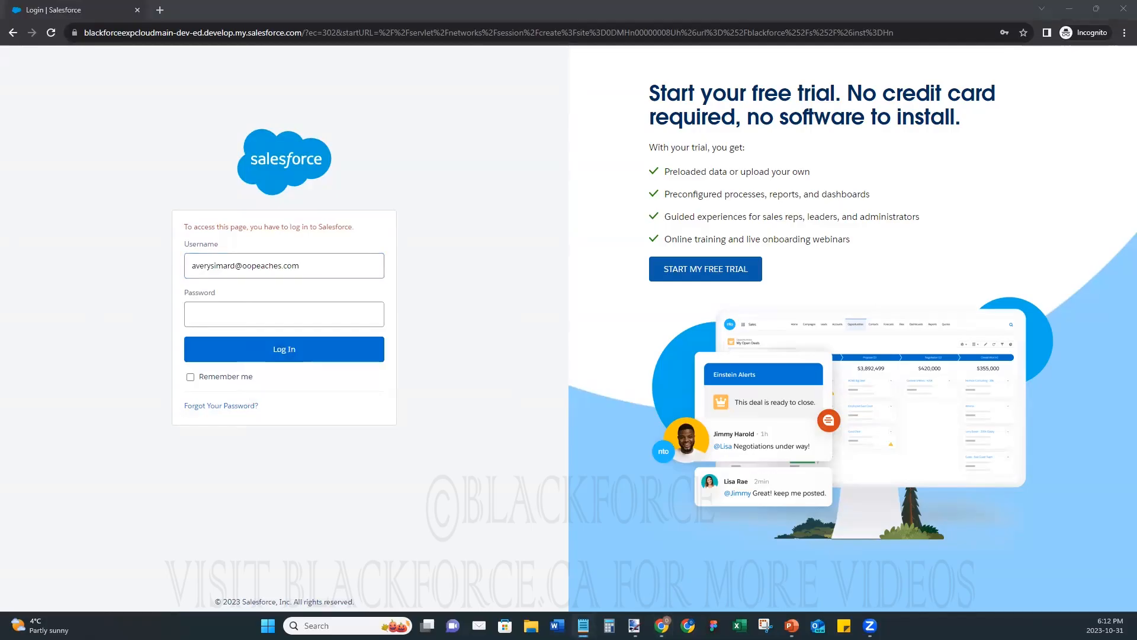
pyautogui.click(287, 312)
pyautogui.click(462, 349)
pyautogui.click(268, 355)
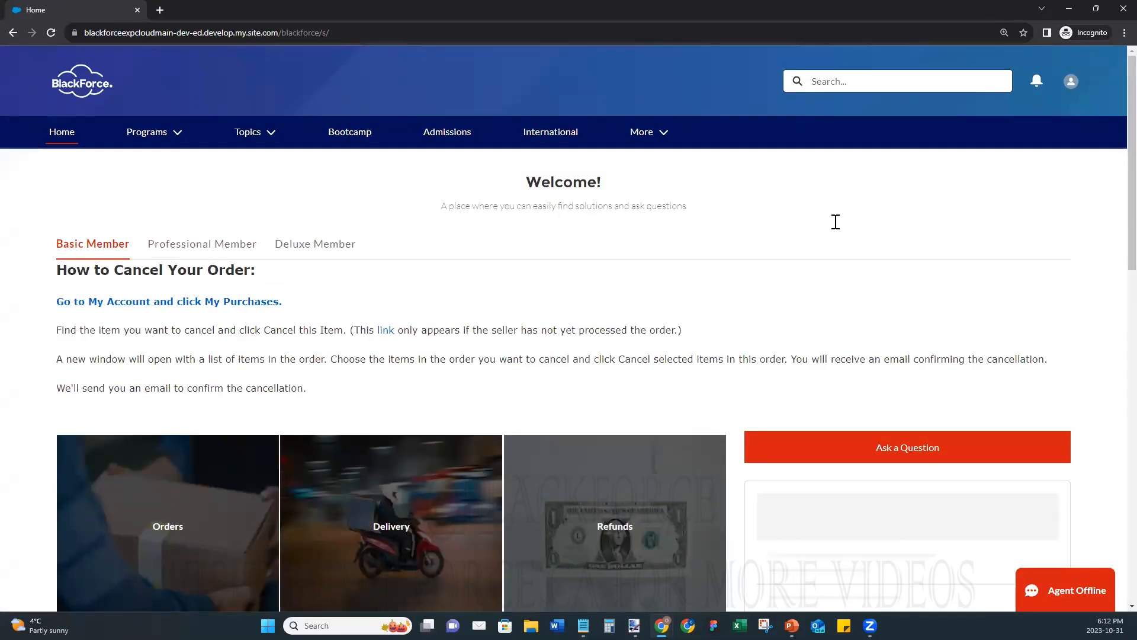
# Step: Look over the blackforce site's home page as the logged-in employee, and close the incognito window
pyautogui.scroll(-5, 809, 539)
pyautogui.scroll(5, 811, 540)
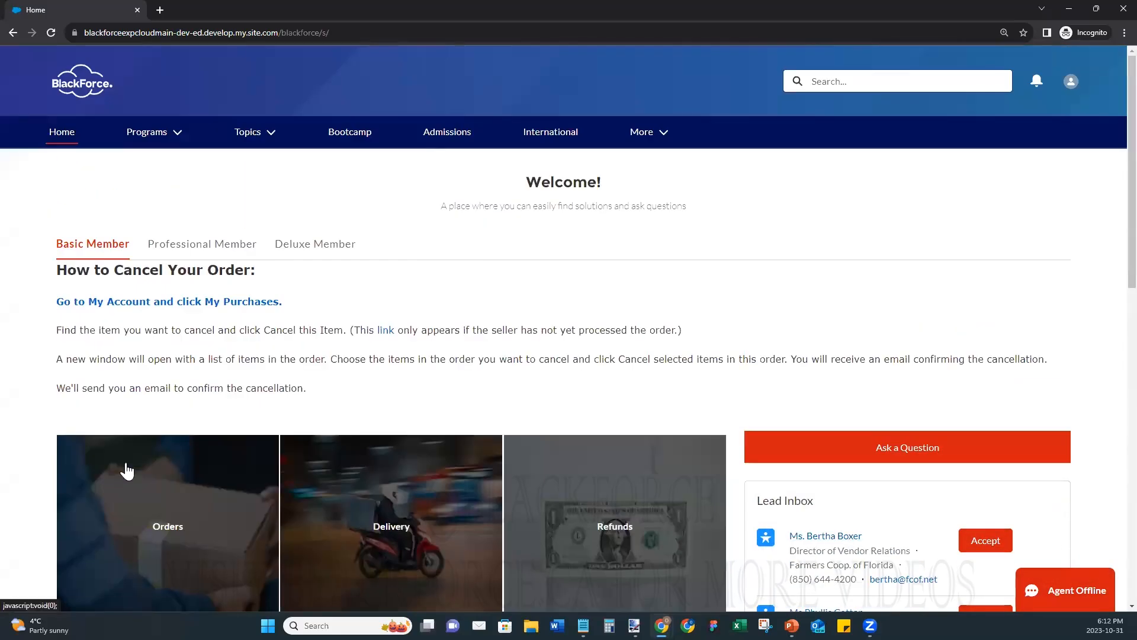
pyautogui.hotkey('alt', 'Tab')
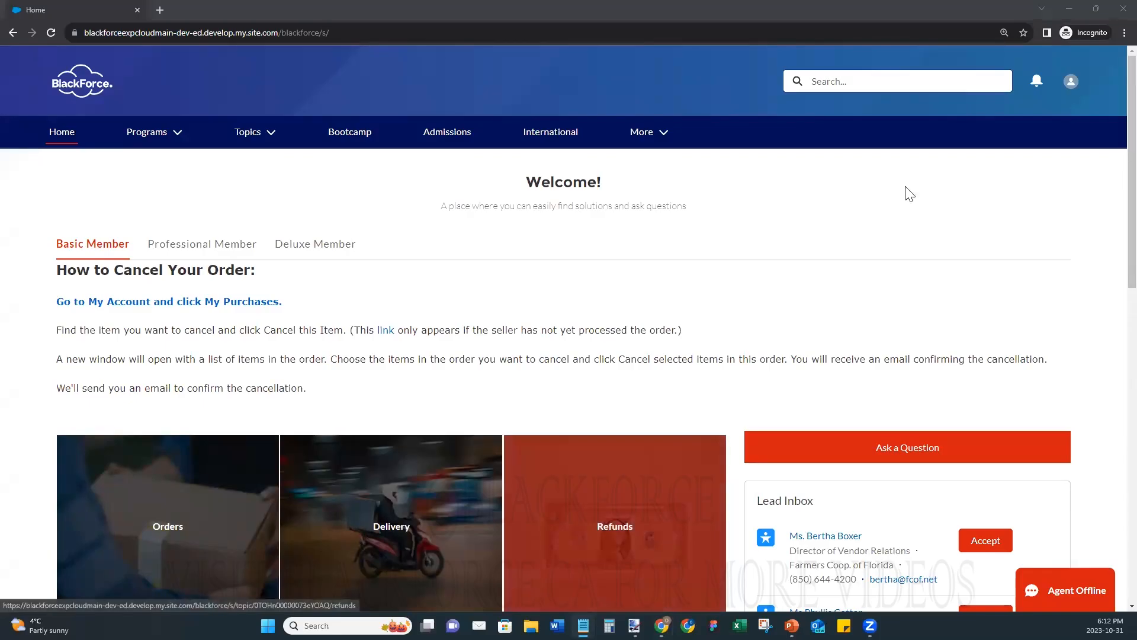
pyautogui.click(1069, 8)
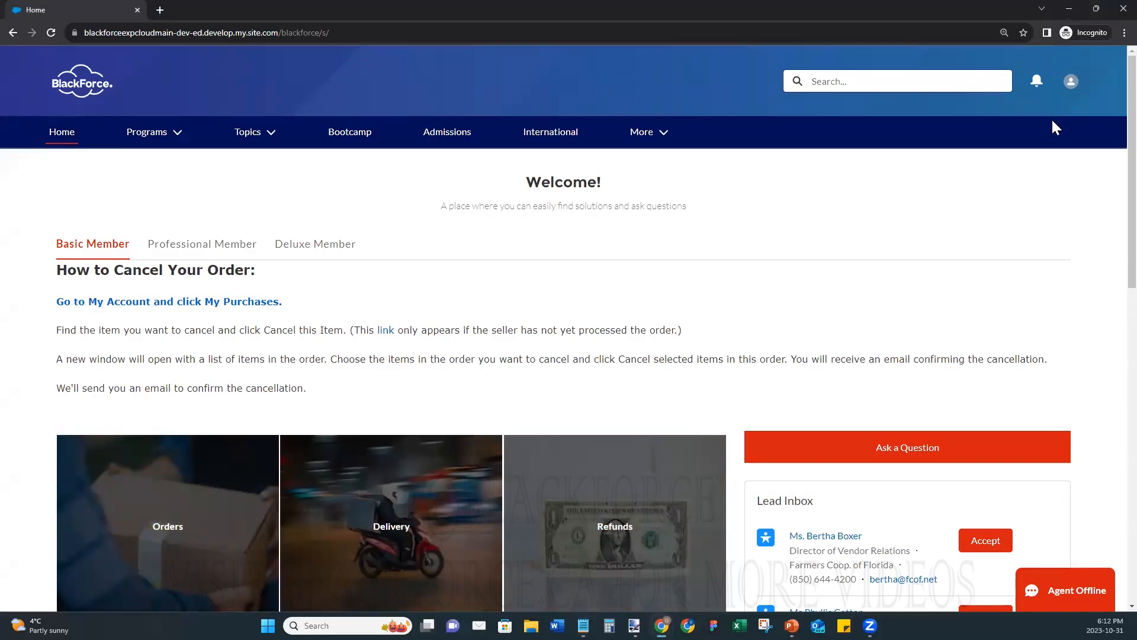
pyautogui.click(1112, 10)
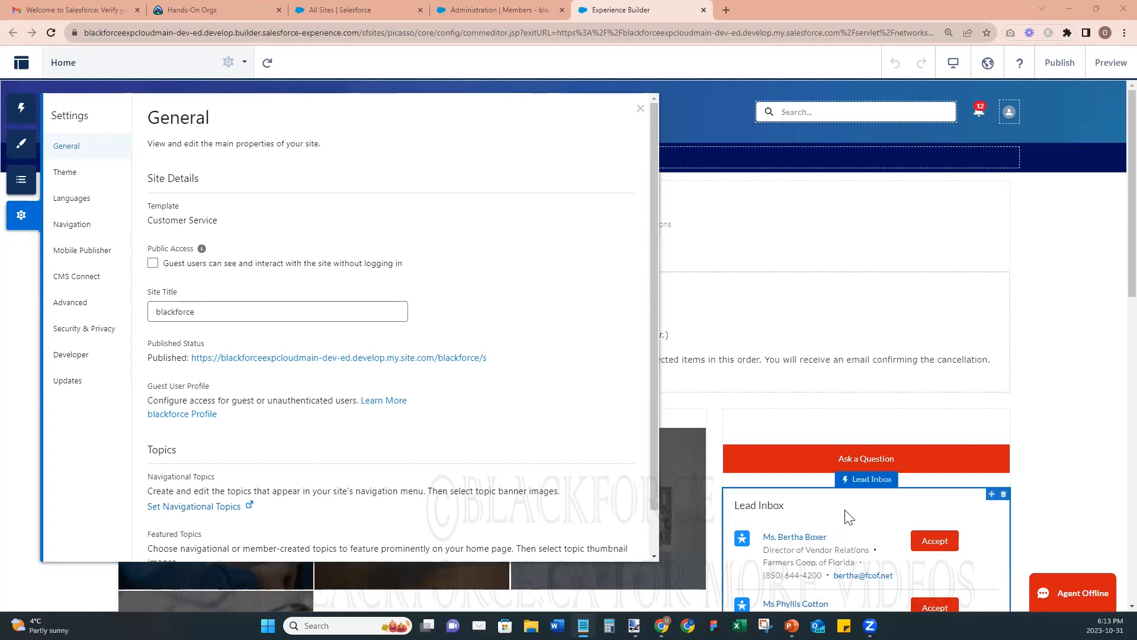
# Step: Reopen the site's general settings in Experience Builder and allow guest users to see and interact with the site without logging in
pyautogui.click(1078, 384)
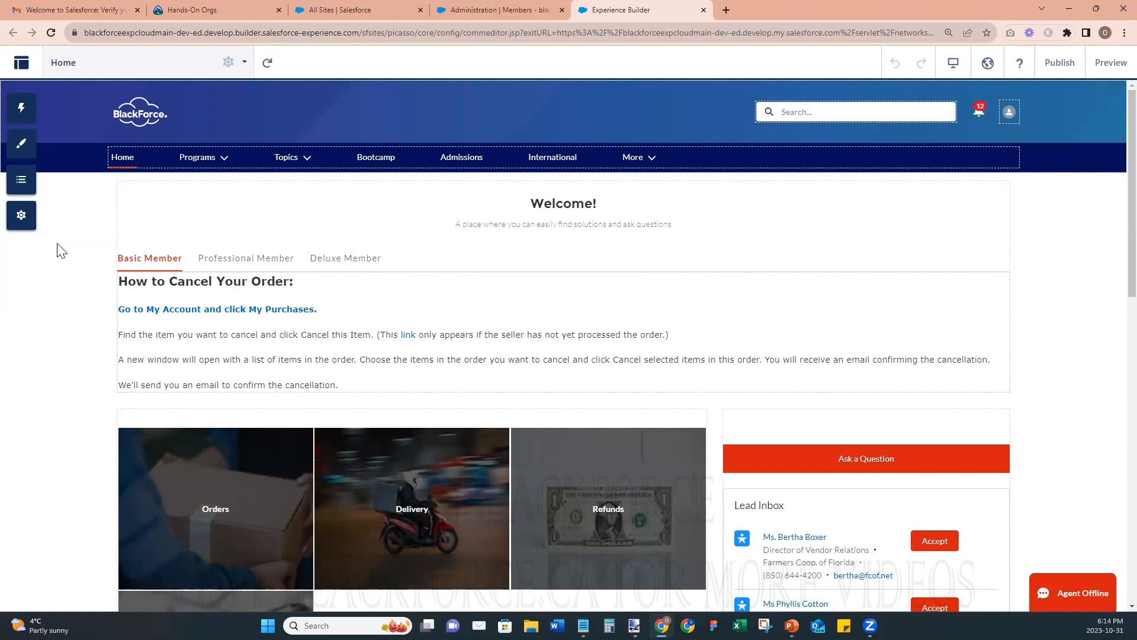
pyautogui.click(22, 218)
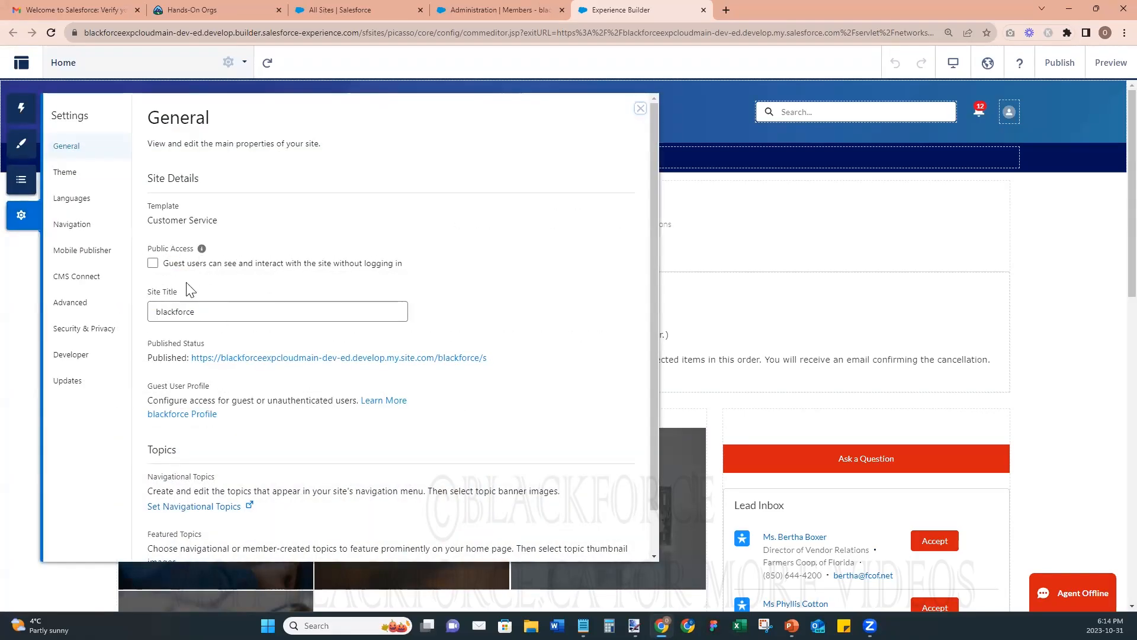
pyautogui.click(153, 264)
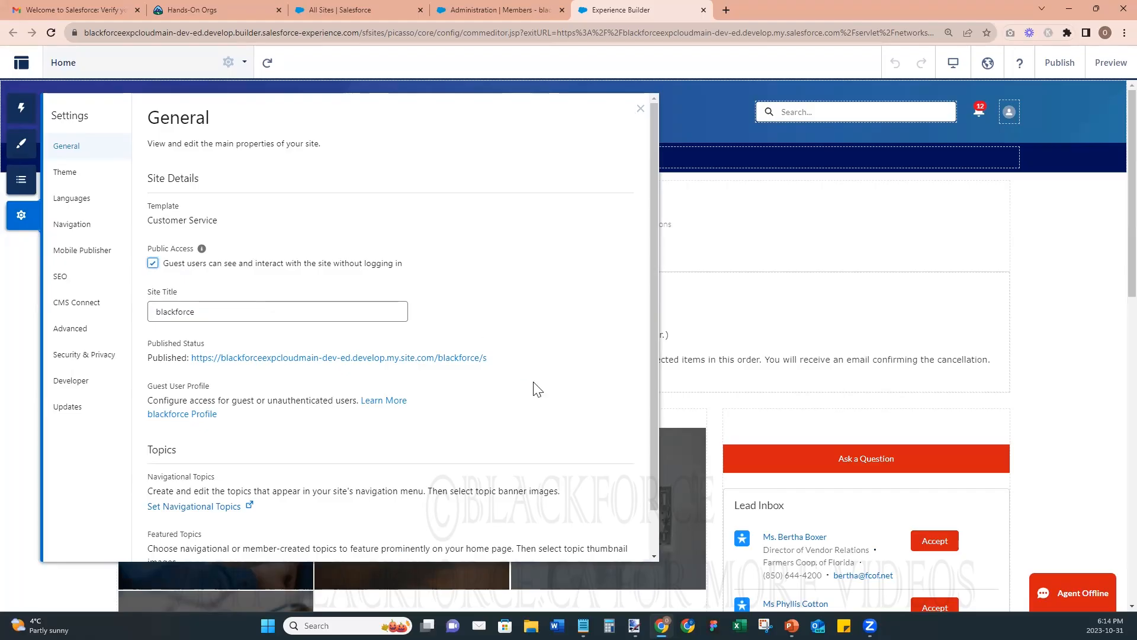
# Step: Publish the blackforce site's changes and dismiss the publishing confirmation
pyautogui.click(1079, 221)
pyautogui.click(1060, 63)
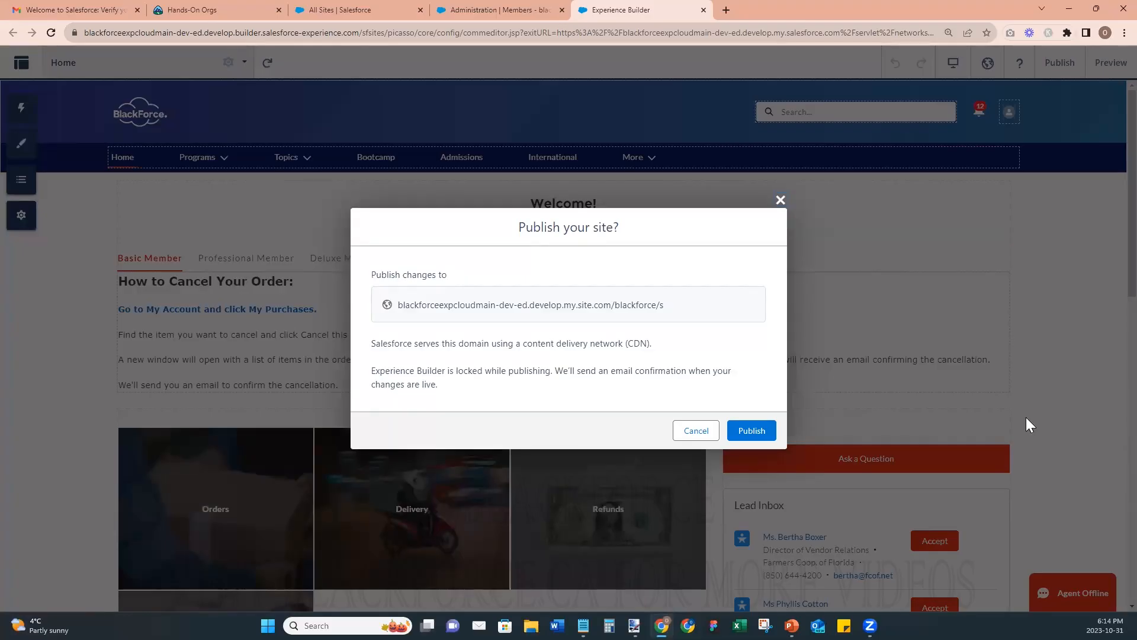
pyautogui.click(747, 431)
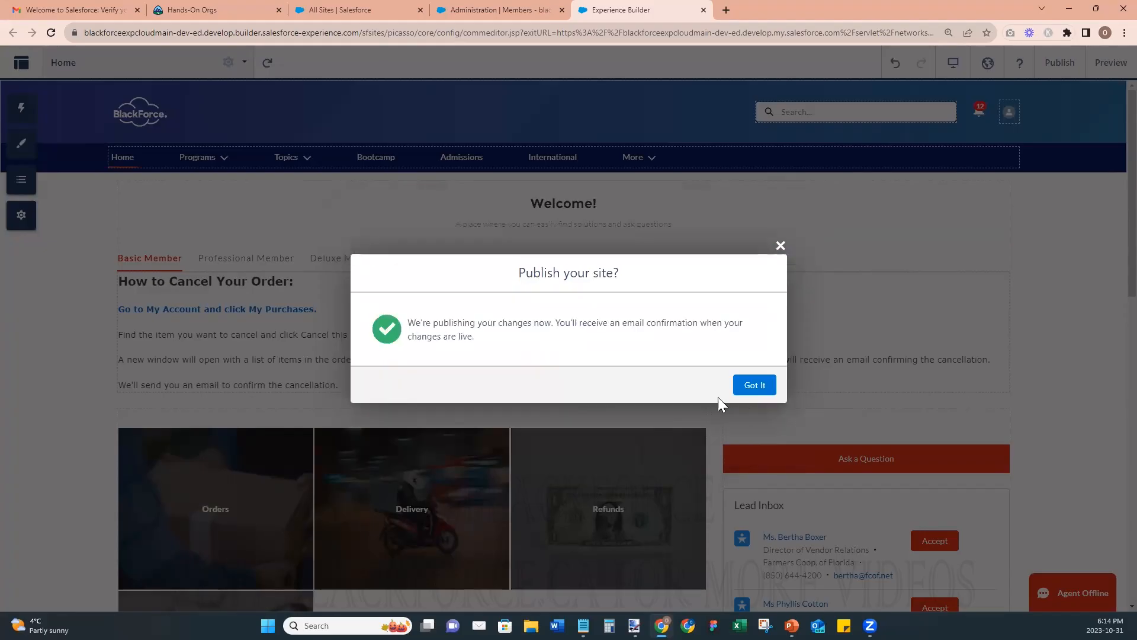
pyautogui.click(752, 388)
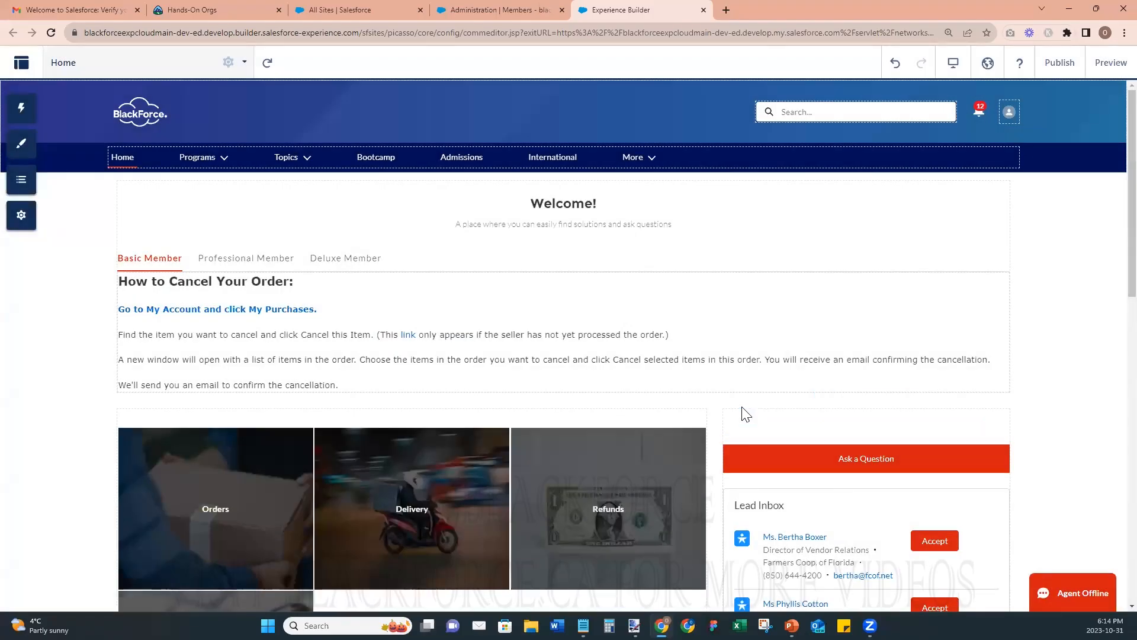
pyautogui.click(788, 318)
# Step: Open the published blackforce site in an incognito window as a guest, view its login page and close the window
pyautogui.click(50, 219)
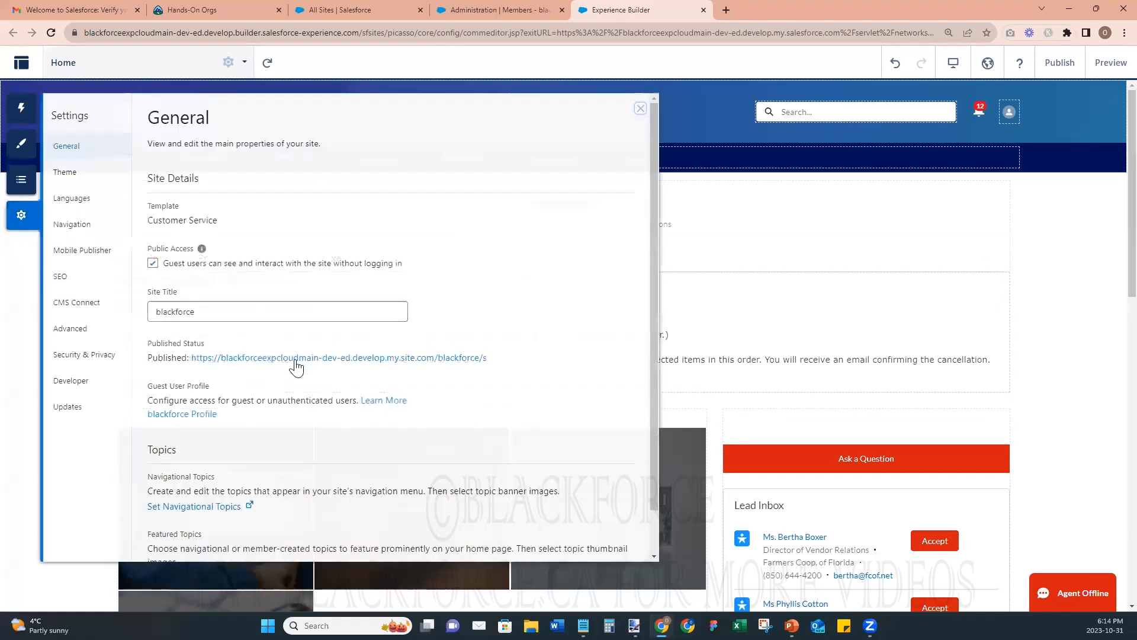
pyautogui.rightClick(299, 358)
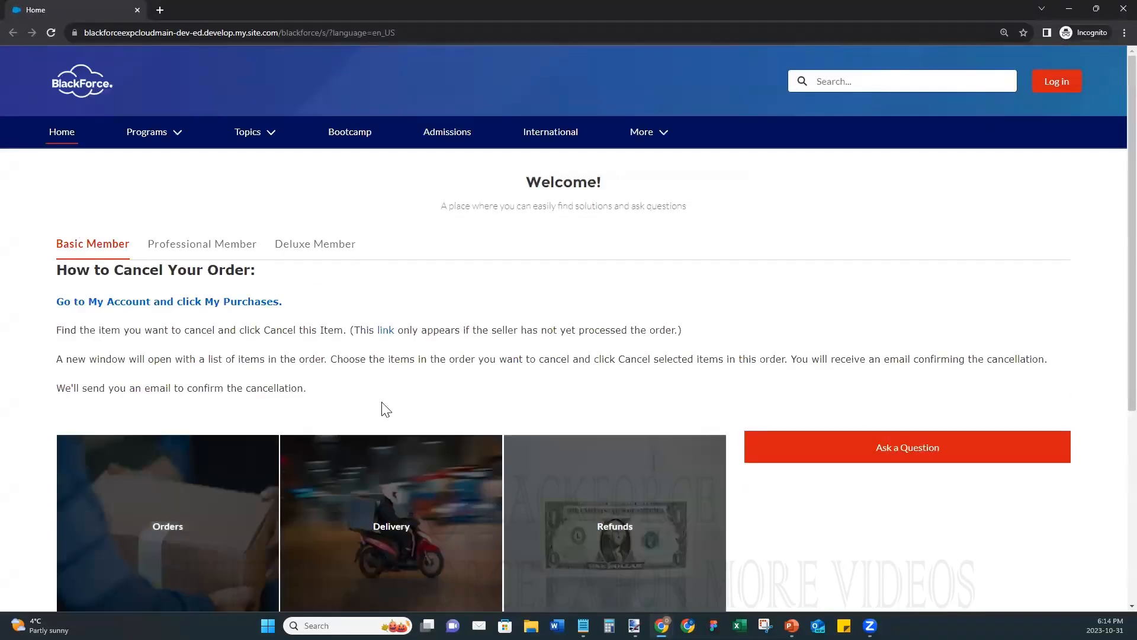
pyautogui.click(1059, 86)
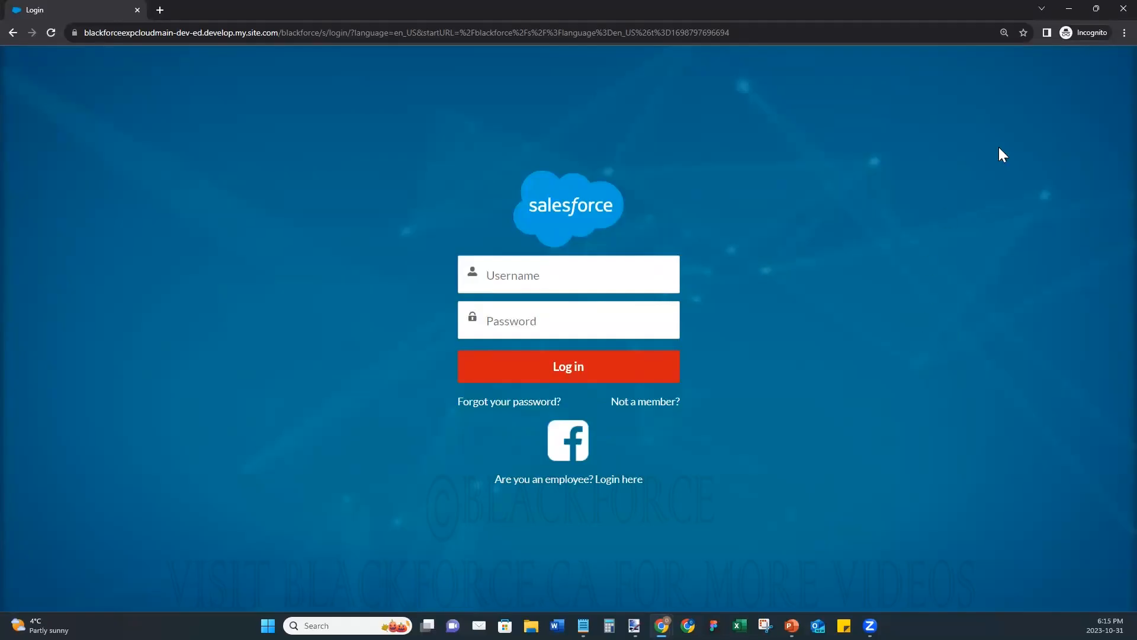
pyautogui.click(1123, 8)
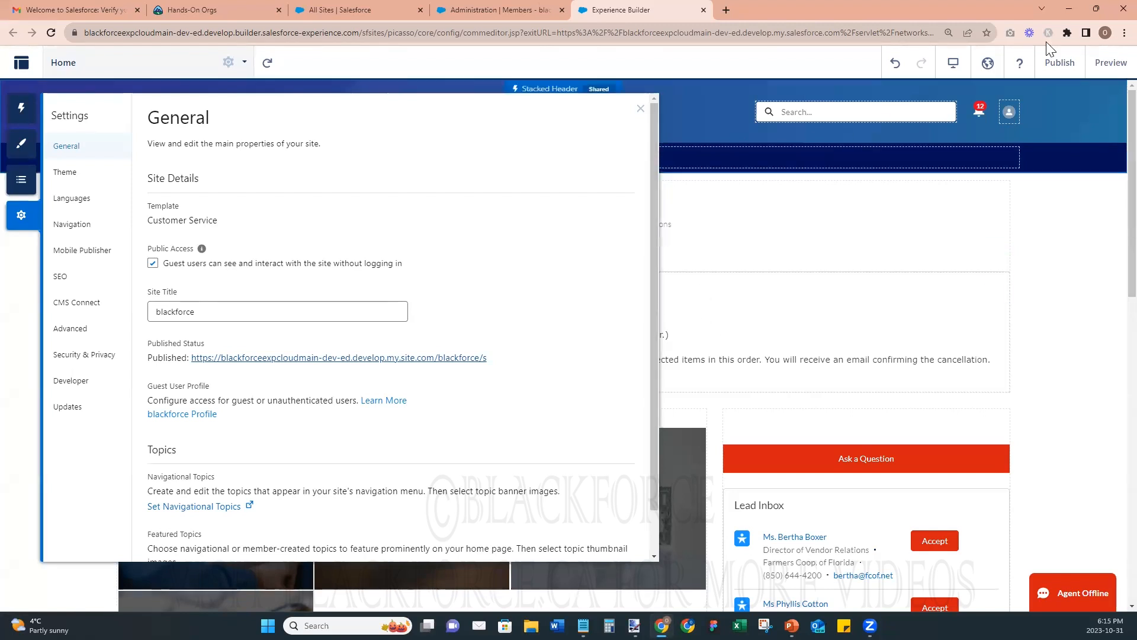
pyautogui.click(1070, 13)
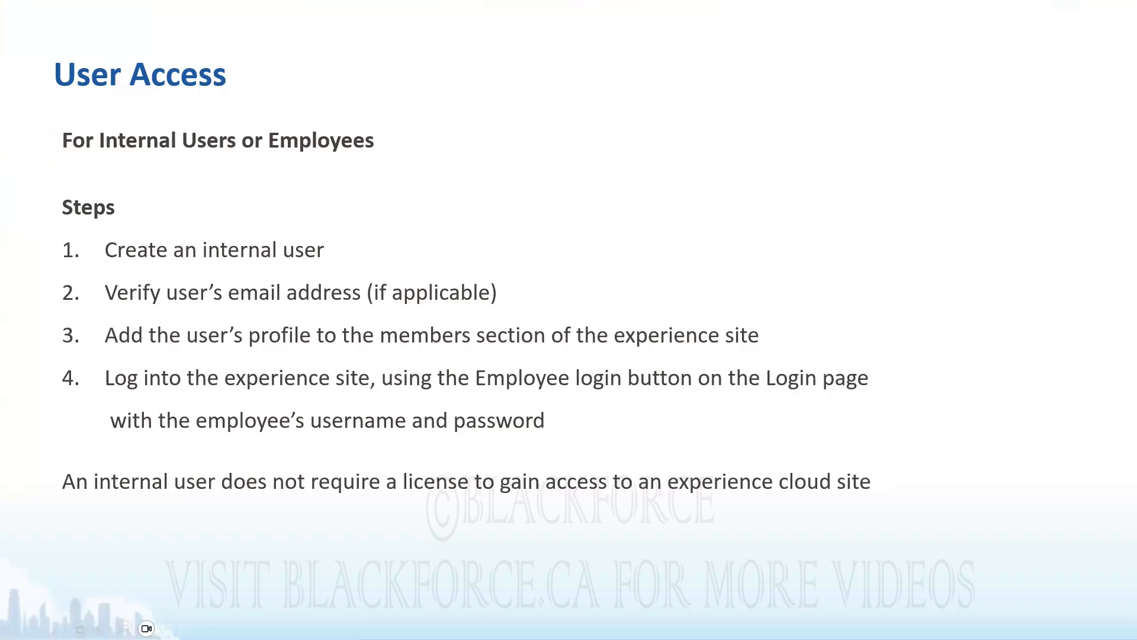
pyautogui.press('Right')
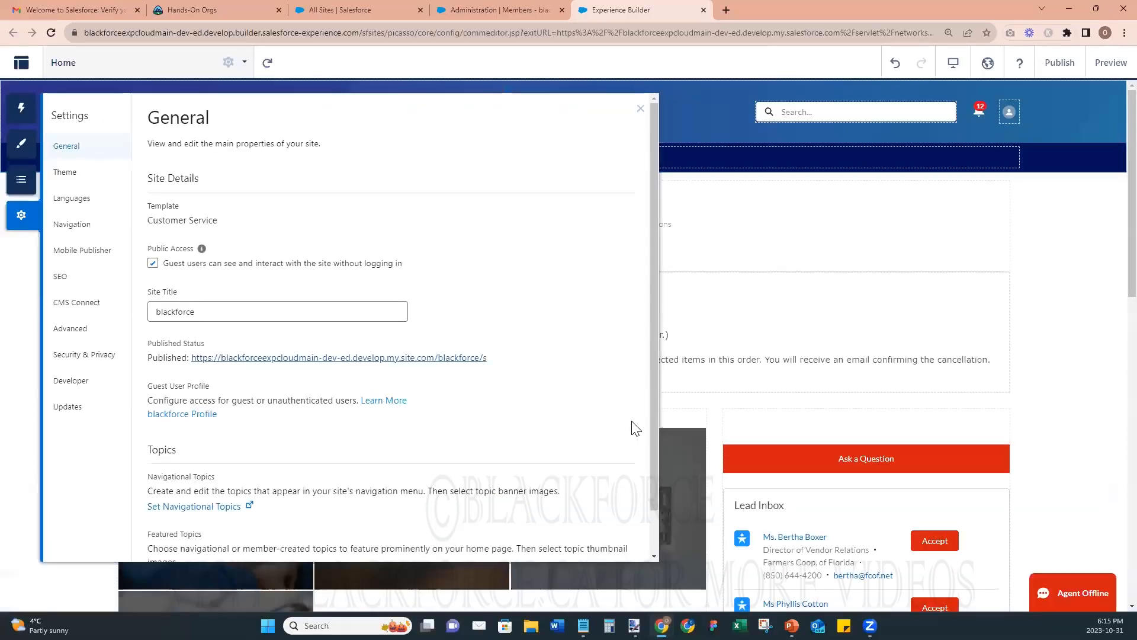
# Step: Open Login & Registration in the blackforce Administration workspace and review the branding, login page, password and registration options
pyautogui.click(1094, 291)
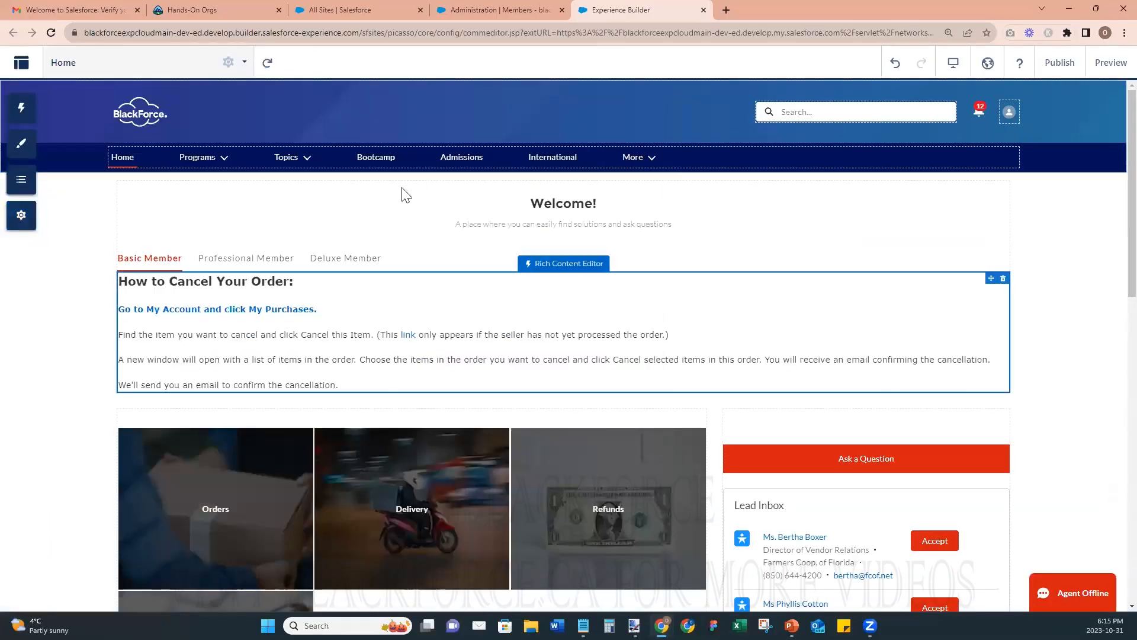
pyautogui.click(502, 8)
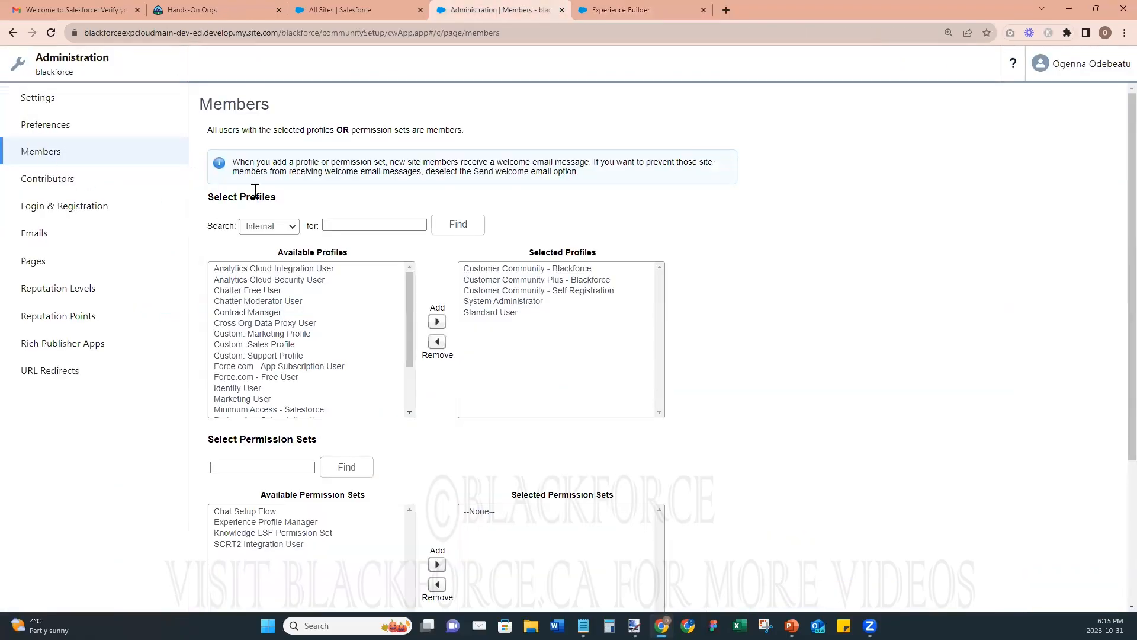
pyautogui.click(56, 215)
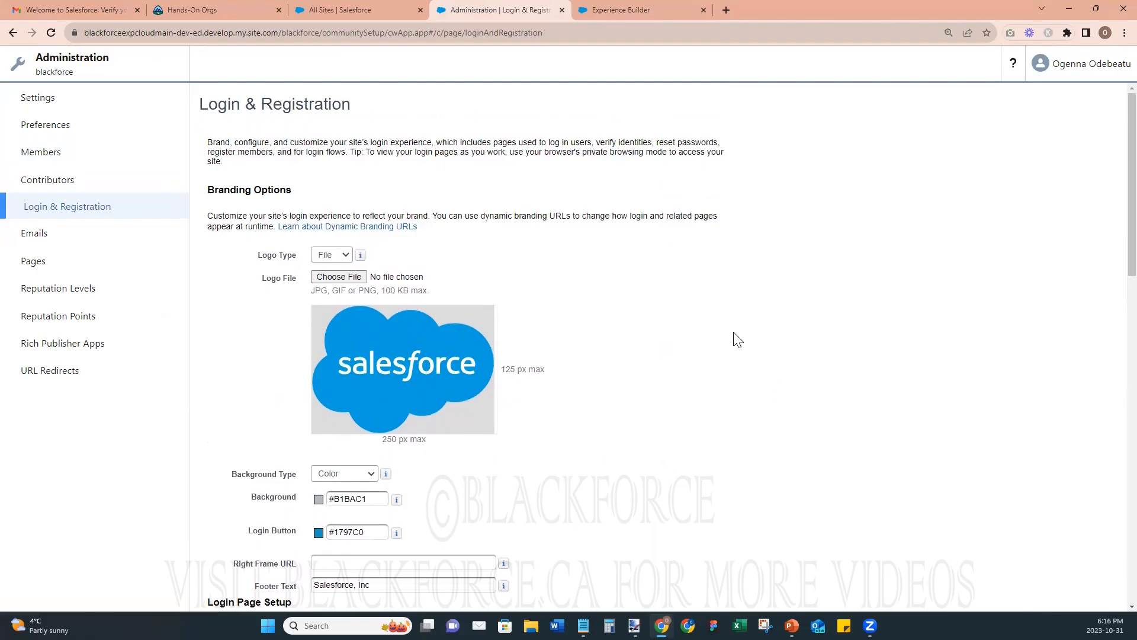
pyautogui.scroll(-7, 735, 339)
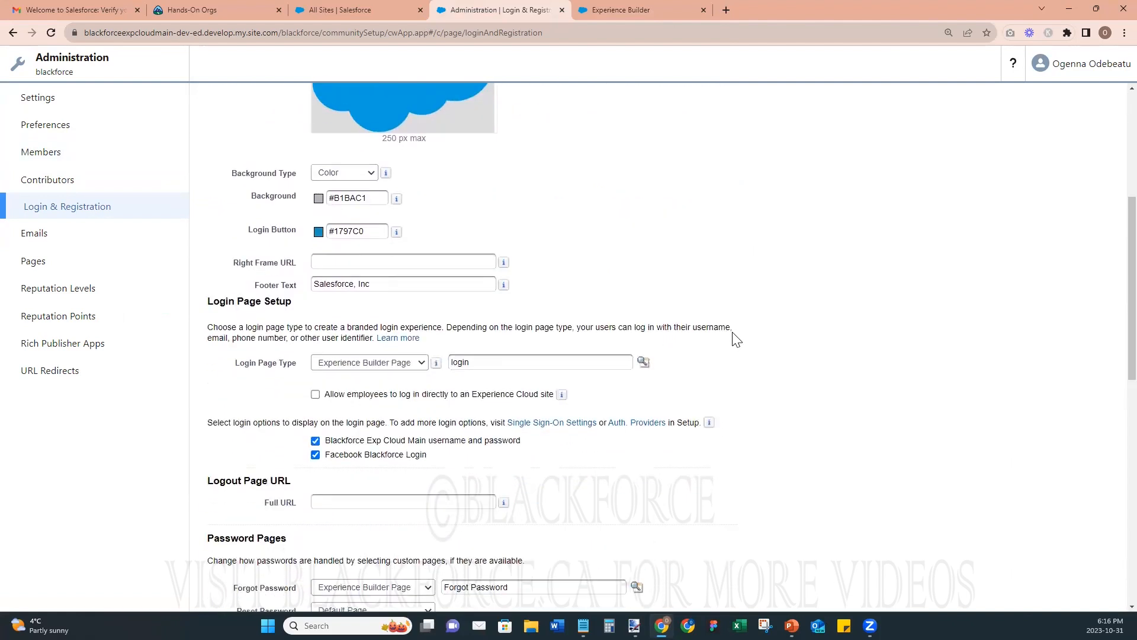
pyautogui.scroll(-4, 734, 339)
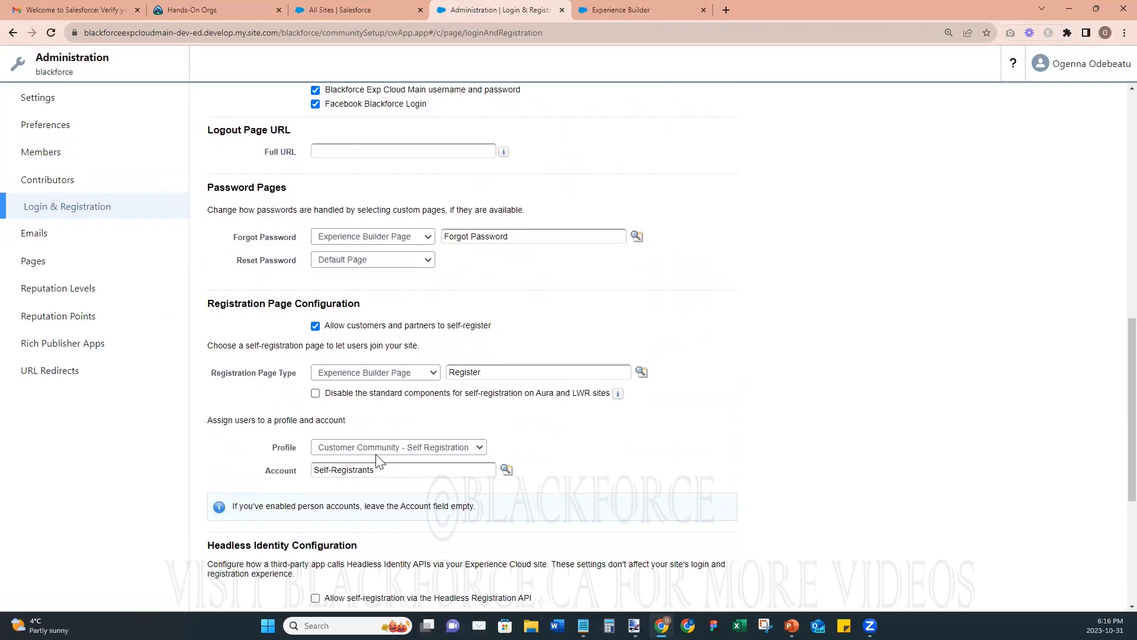
pyautogui.scroll(10, 788, 413)
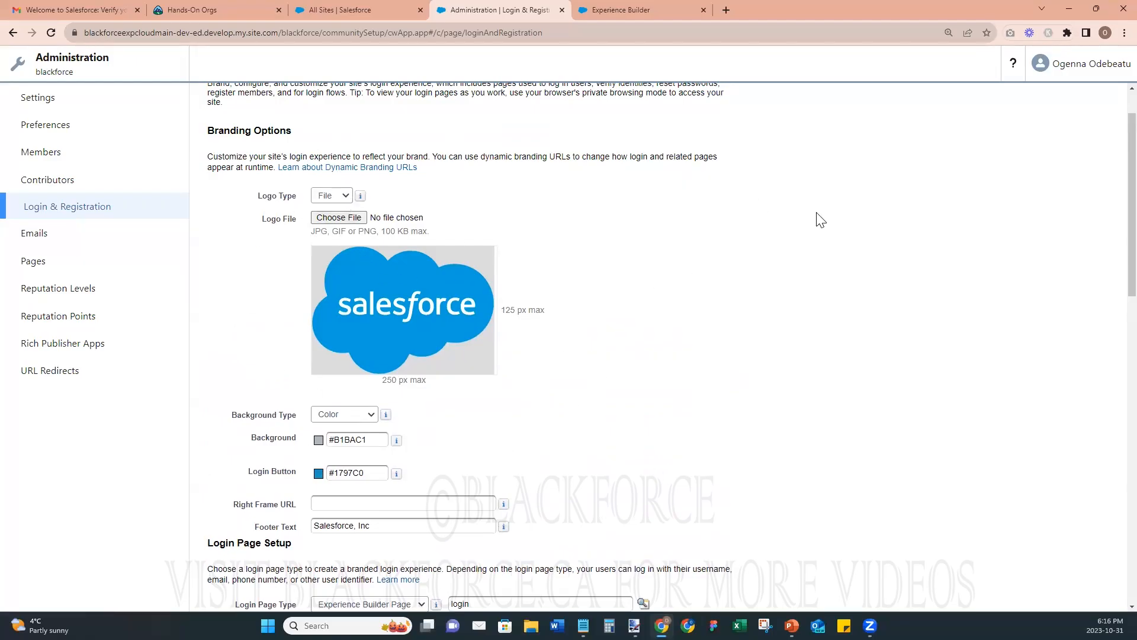
# Step: Open the published site's login page in an incognito window from the general settings to examine its branding, and minimize the window
pyautogui.click(628, 11)
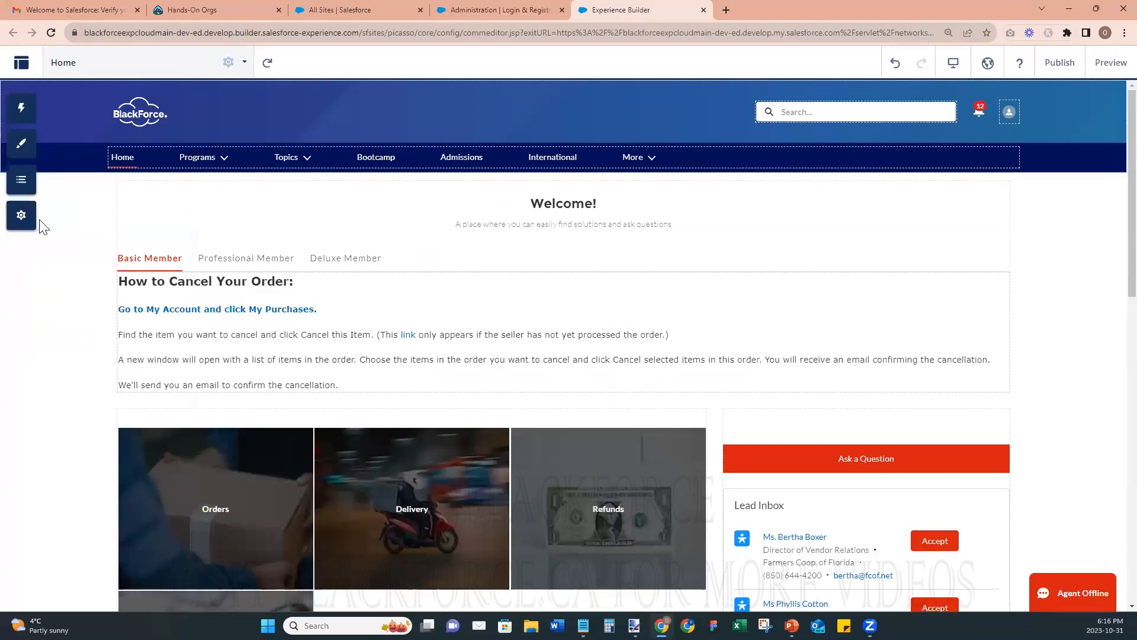
pyautogui.click(71, 228)
pyautogui.rightClick(327, 358)
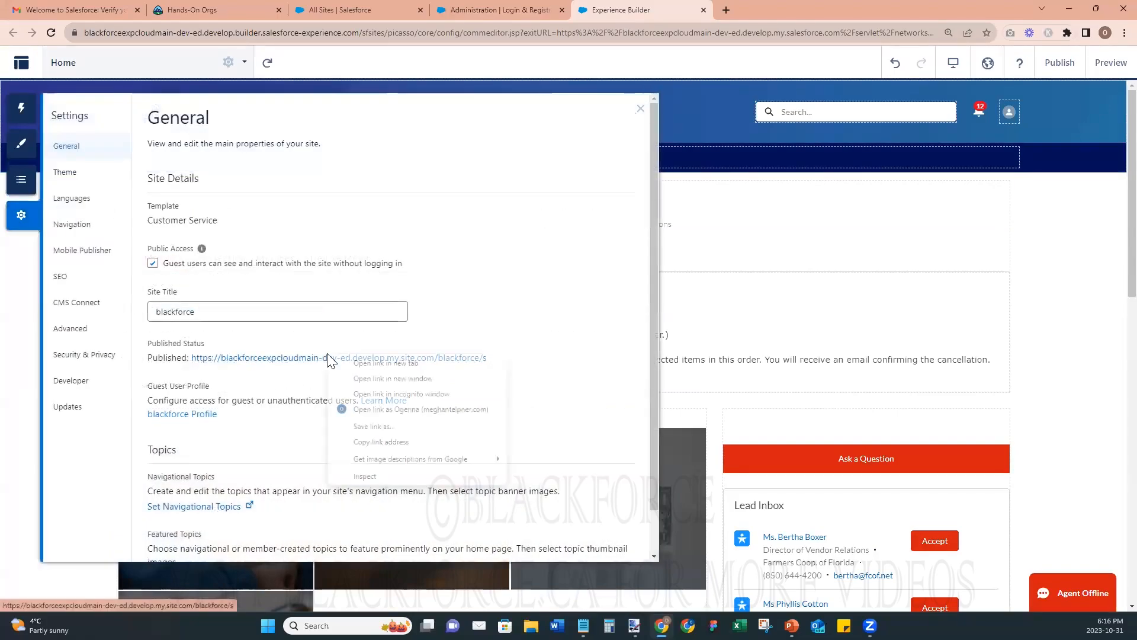
pyautogui.click(409, 394)
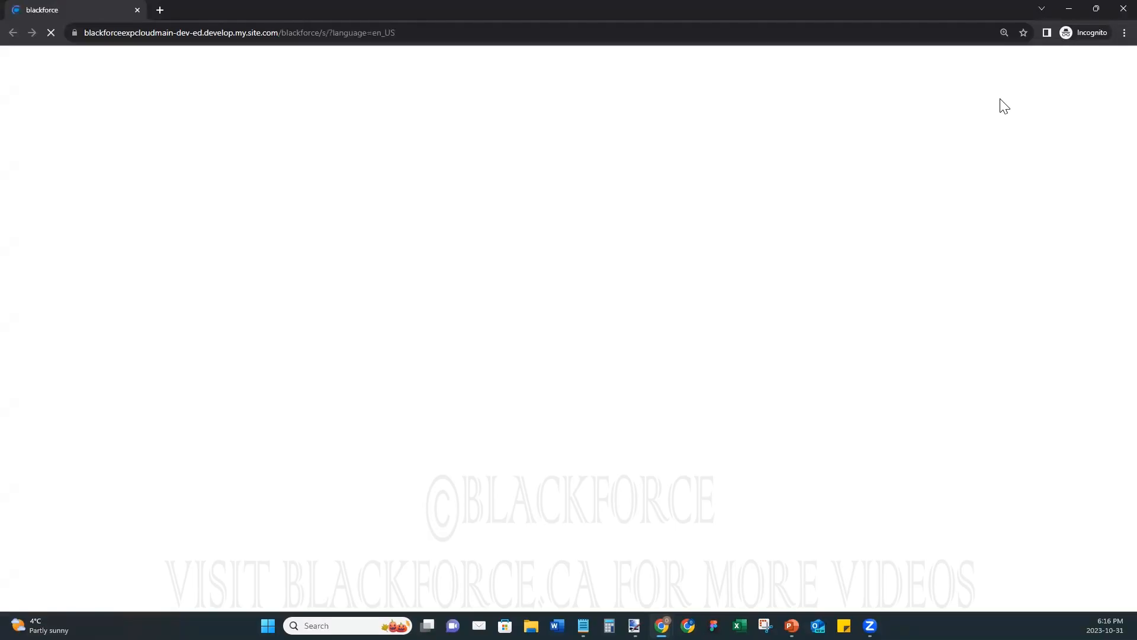
pyautogui.click(1056, 86)
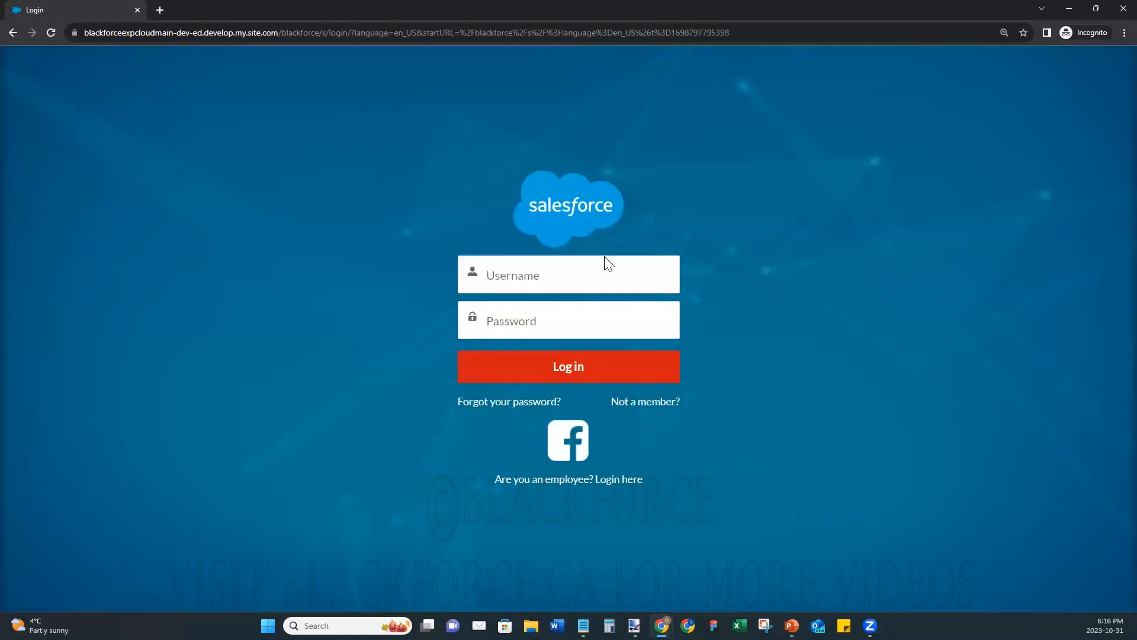
pyautogui.click(1069, 8)
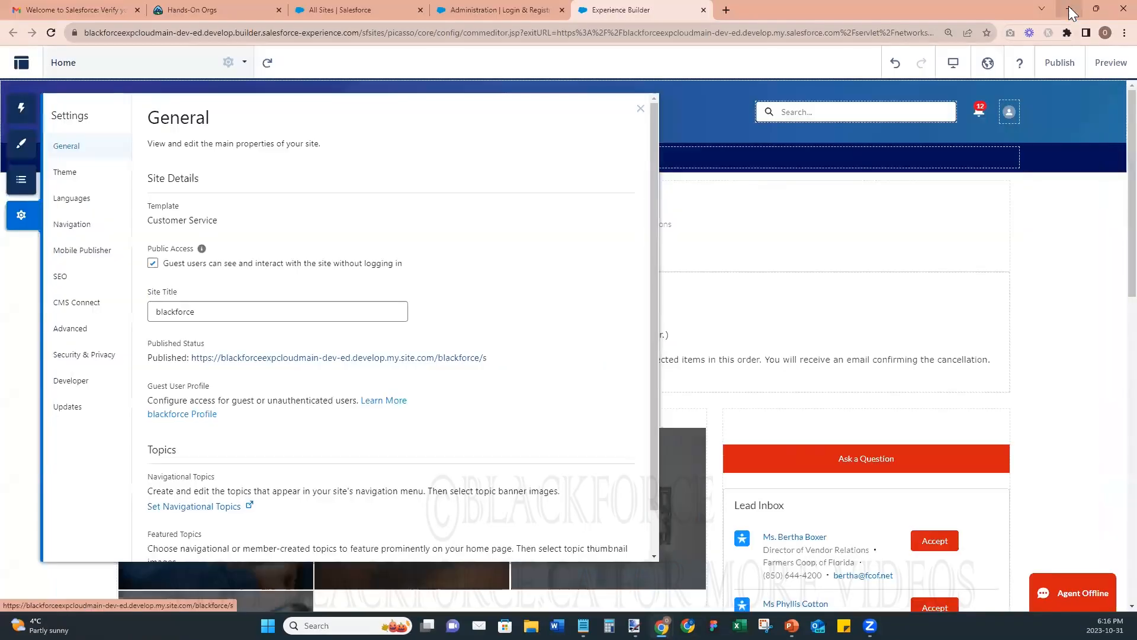
# Step: Return to the Login & Registration settings and choose Blackforce logo-white.png as the logo file
pyautogui.click(479, 8)
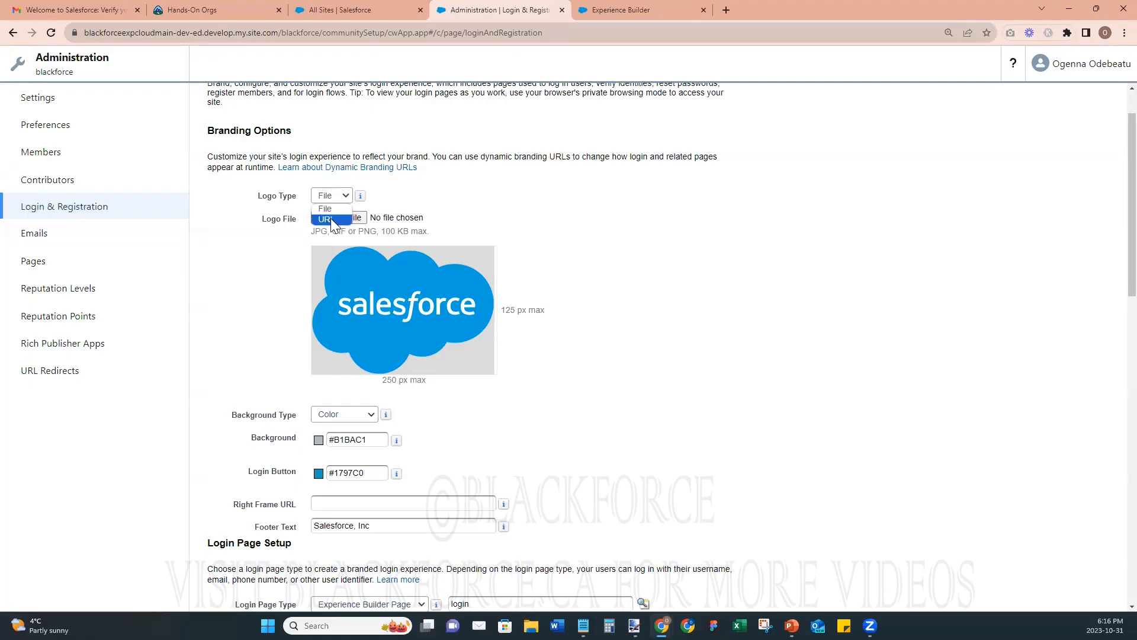
pyautogui.click(386, 201)
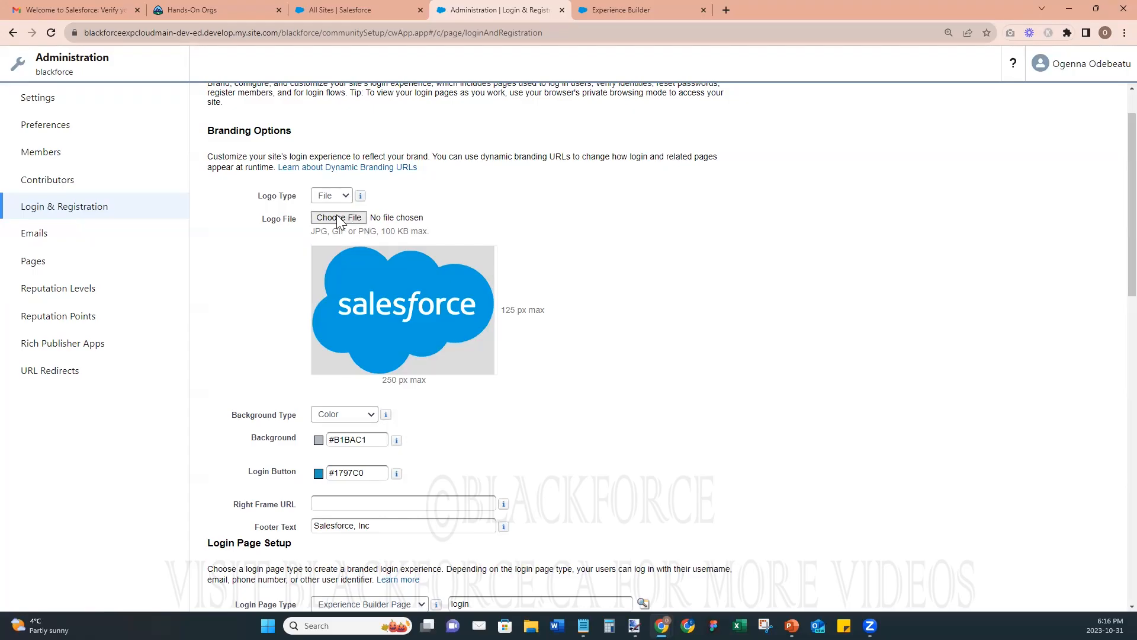
pyautogui.click(338, 218)
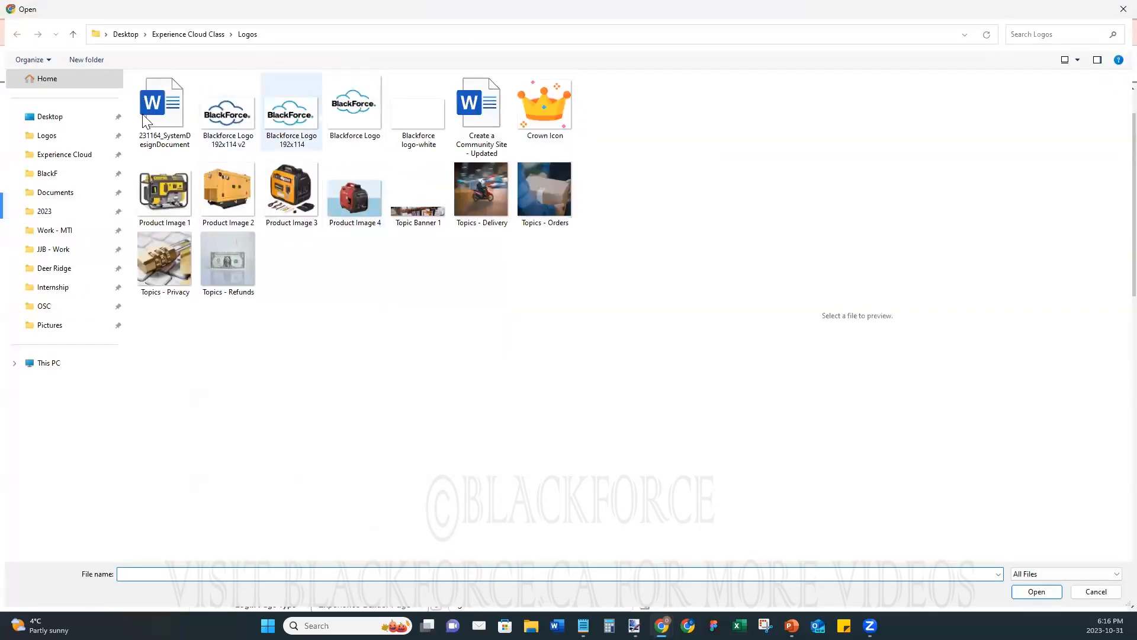
pyautogui.click(416, 117)
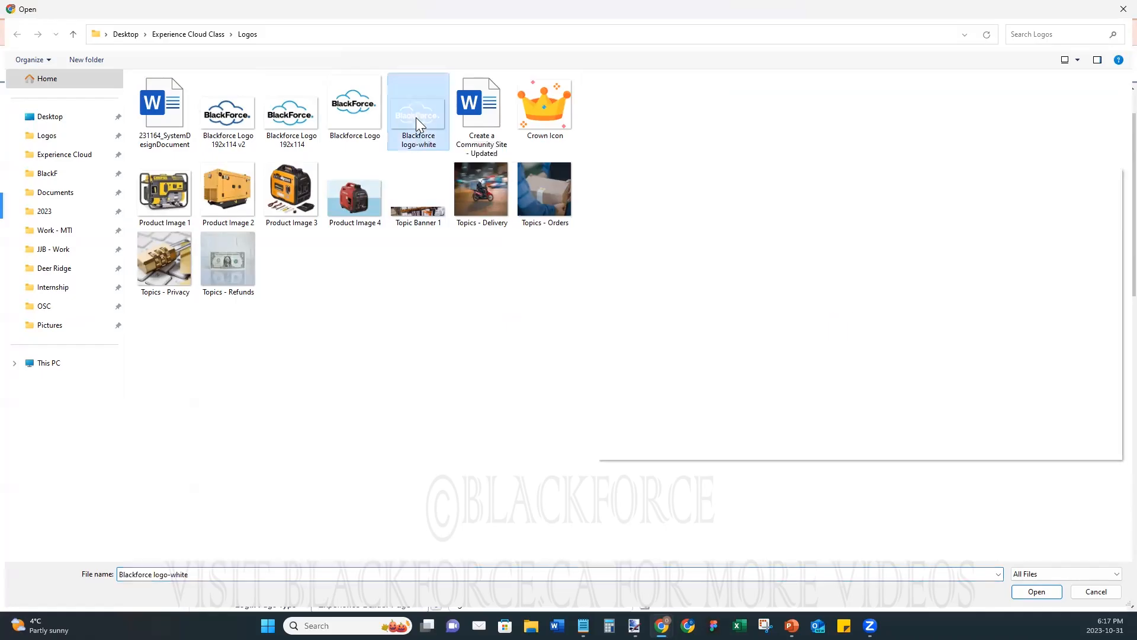
pyautogui.click(1023, 591)
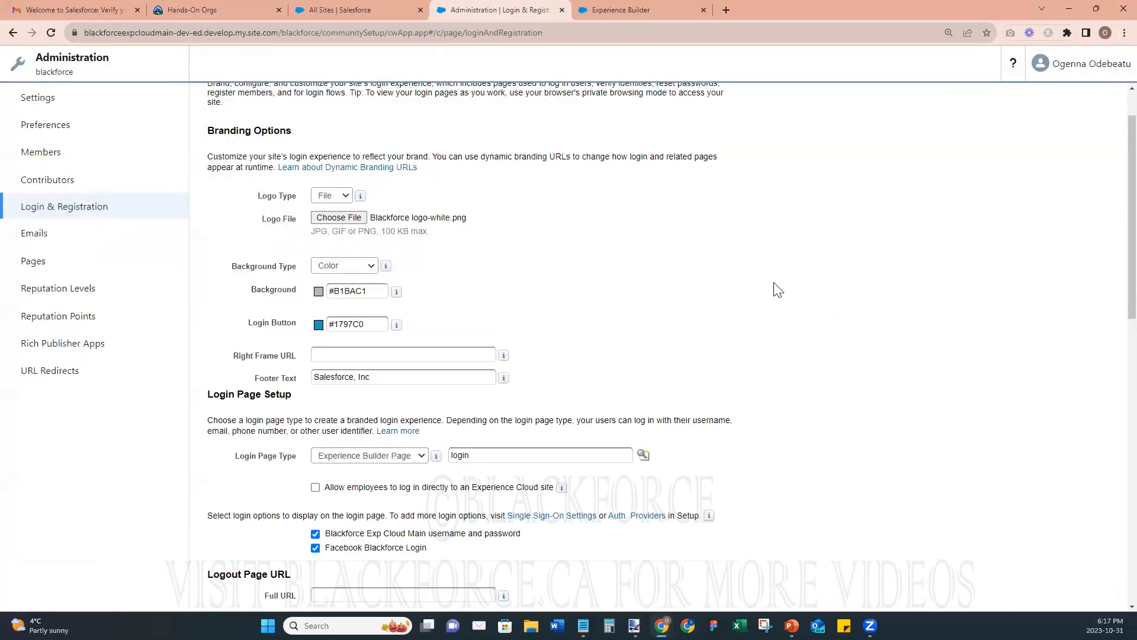
# Step: Examine the background type choices and the background color field in the login branding options
pyautogui.scroll(-1, 569, 383)
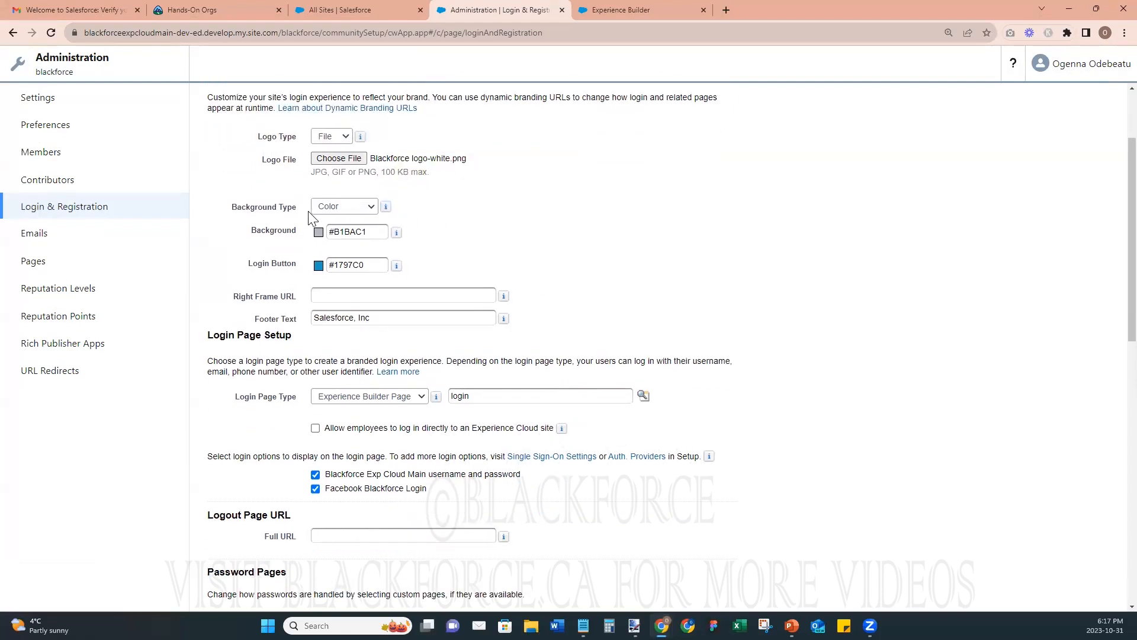
pyautogui.click(372, 207)
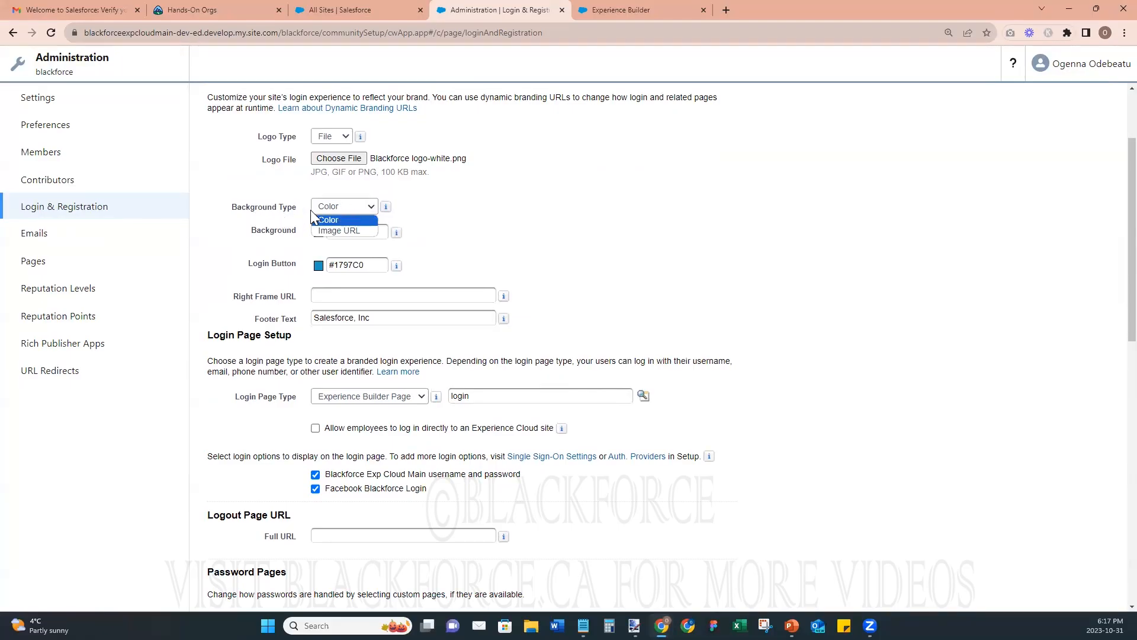
pyautogui.click(482, 223)
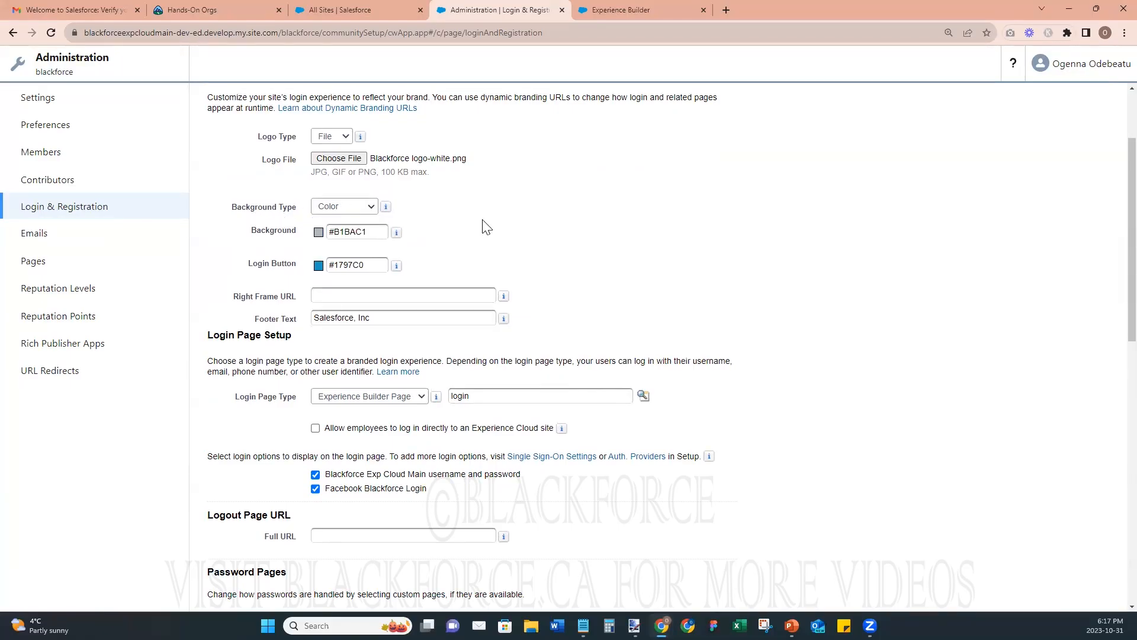
pyautogui.click(371, 207)
pyautogui.click(403, 220)
pyautogui.click(368, 232)
pyautogui.click(474, 232)
# Step: Review the theme's general color settings in Experience Builder, then return to the Login & Registration settings
pyautogui.click(648, 11)
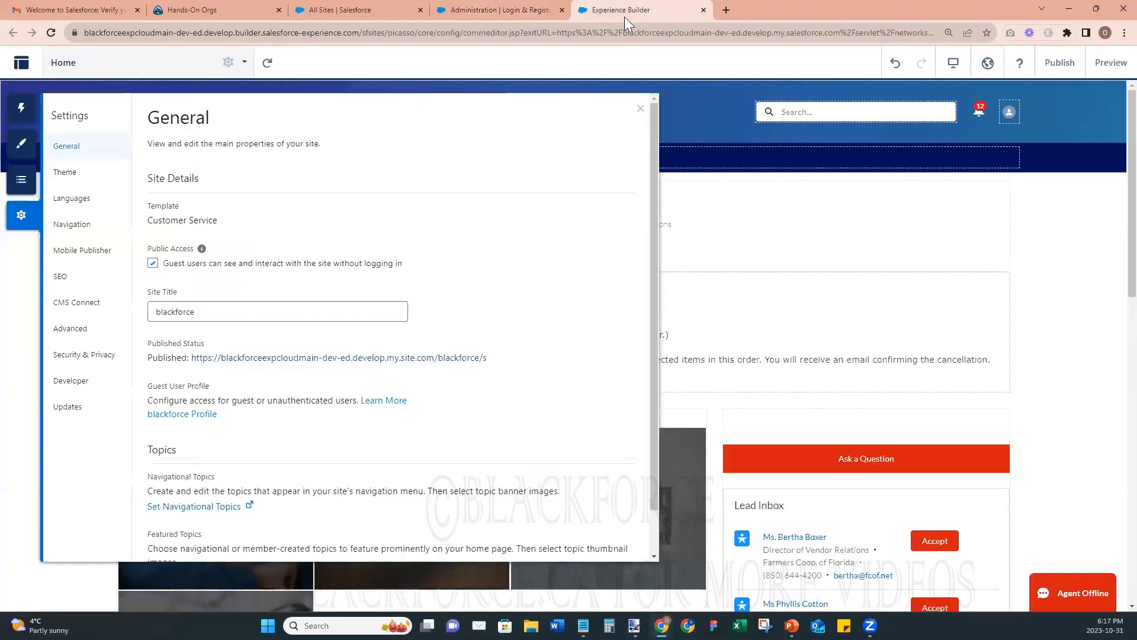
pyautogui.click(784, 212)
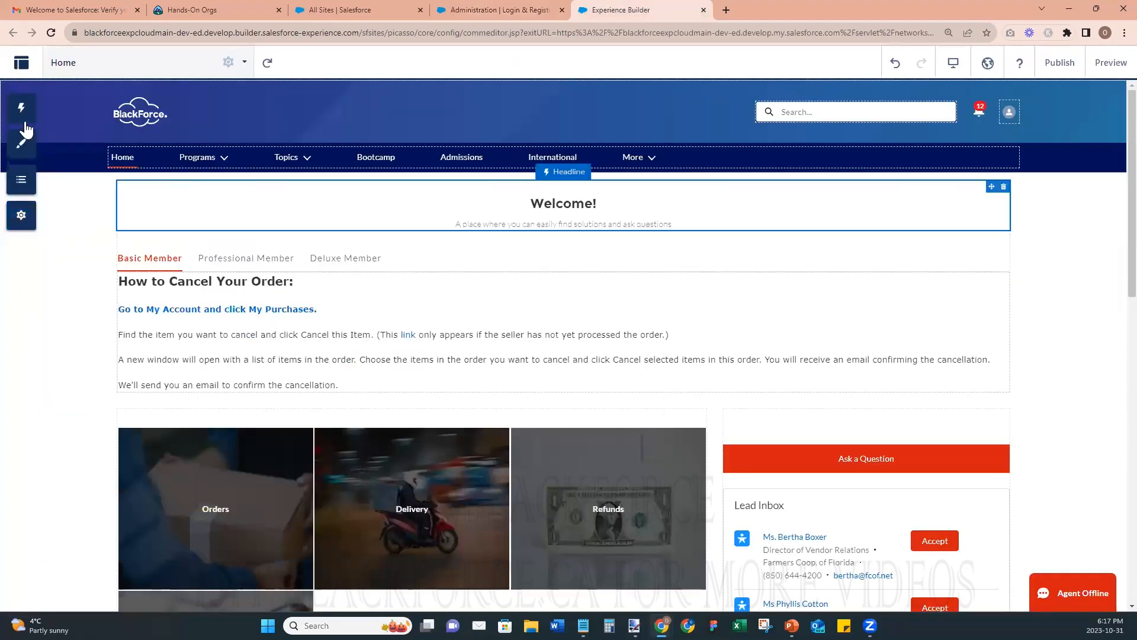
pyautogui.click(22, 144)
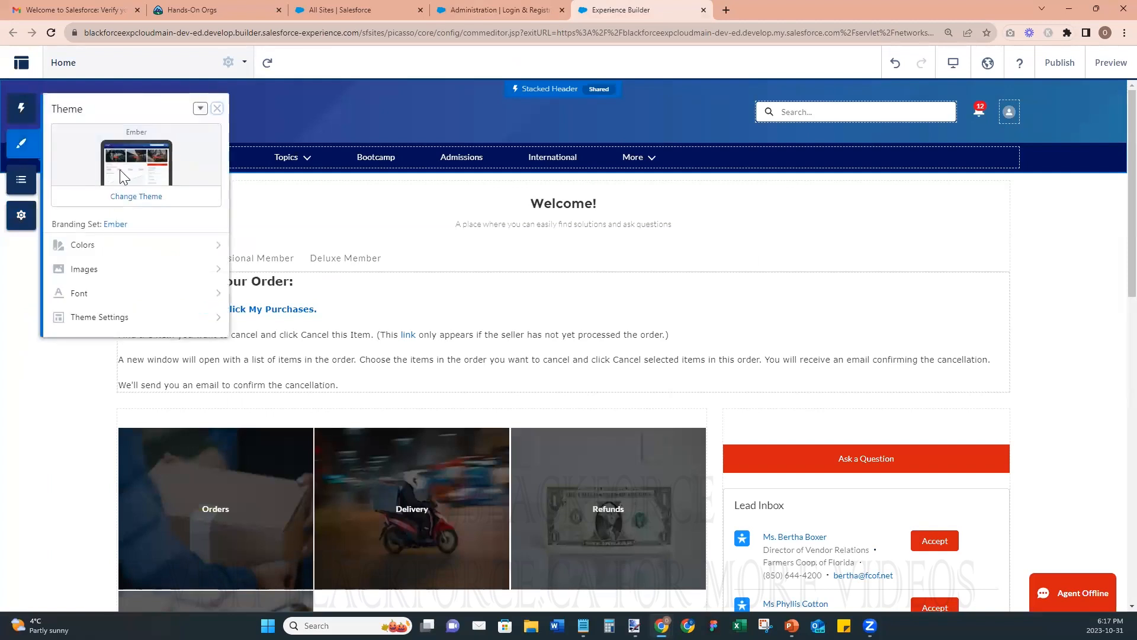
pyautogui.click(138, 249)
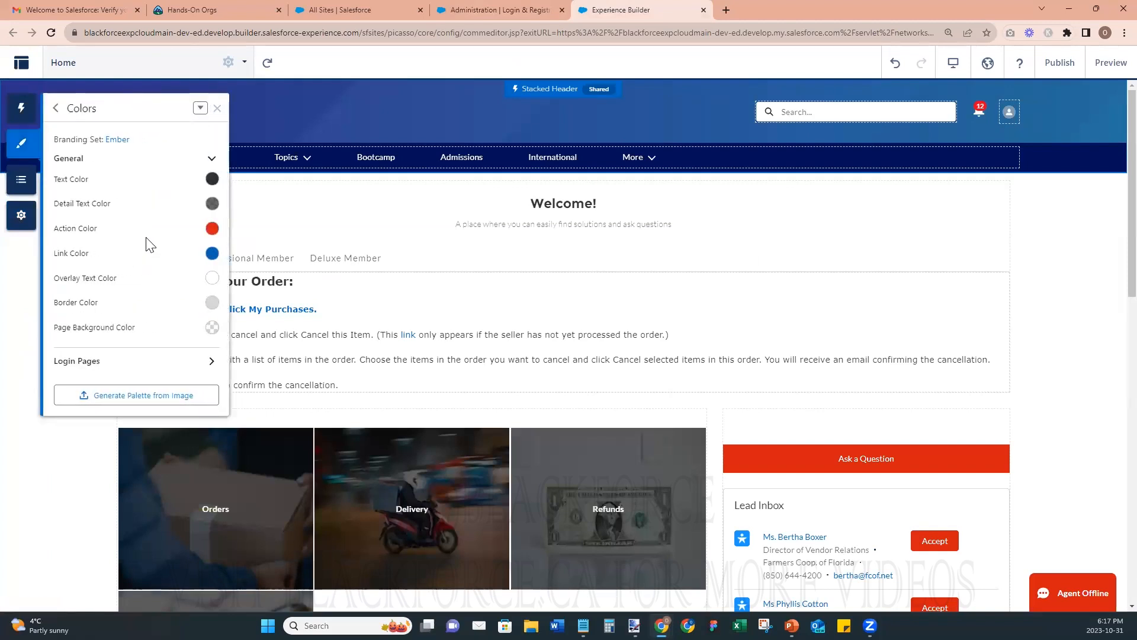
pyautogui.click(511, 13)
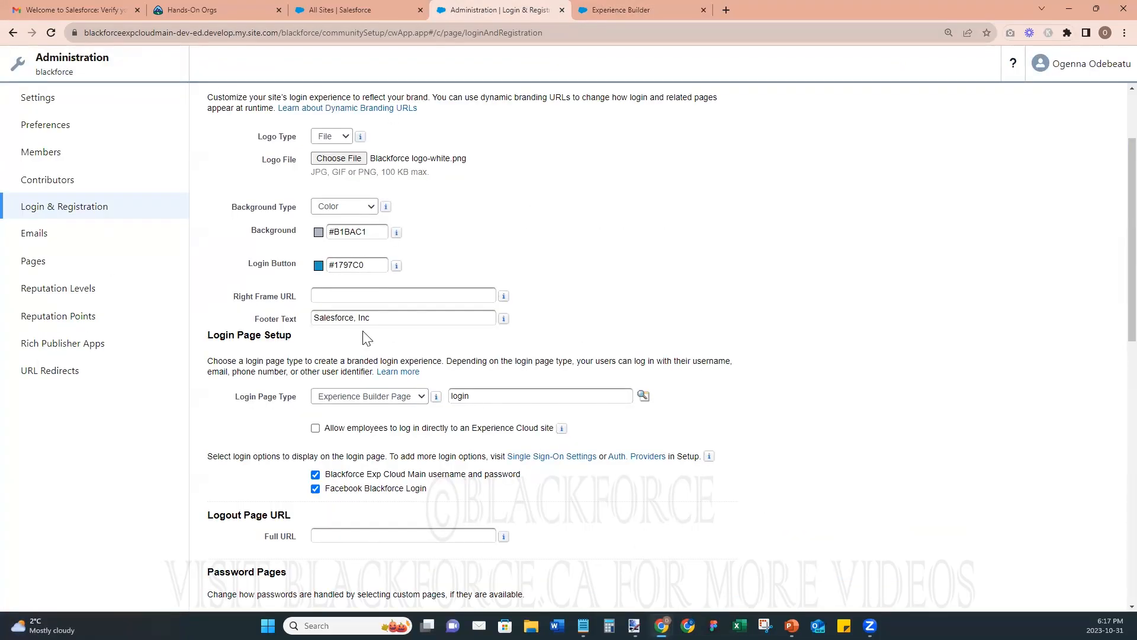
# Step: View the site's current login page in the incognito window and minimize that window
pyautogui.moveTo(662, 626)
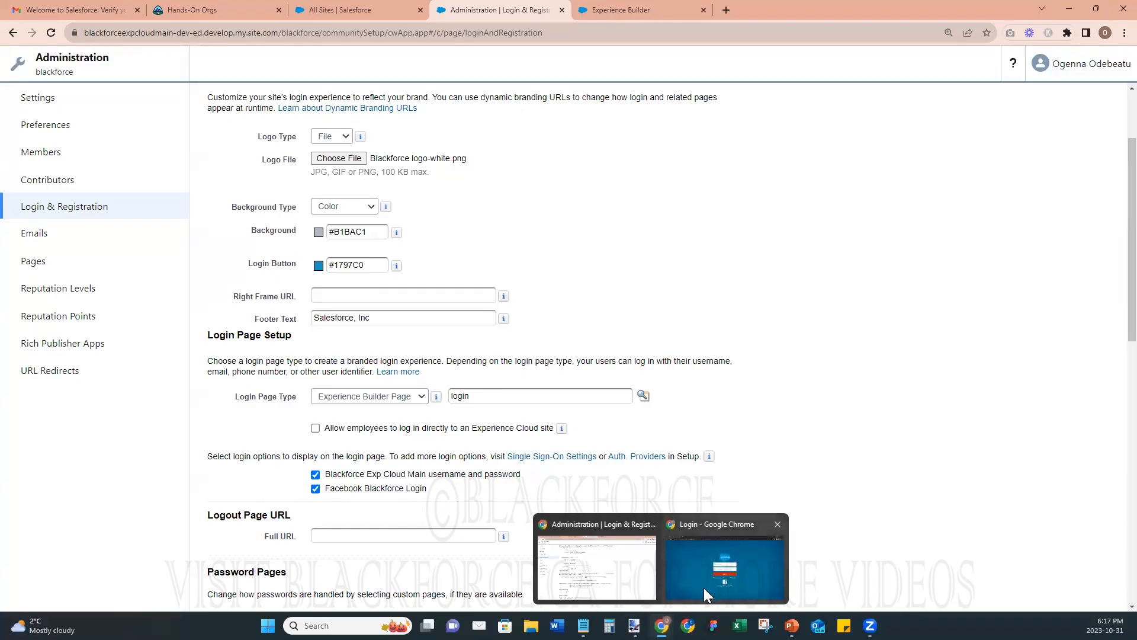
pyautogui.click(708, 585)
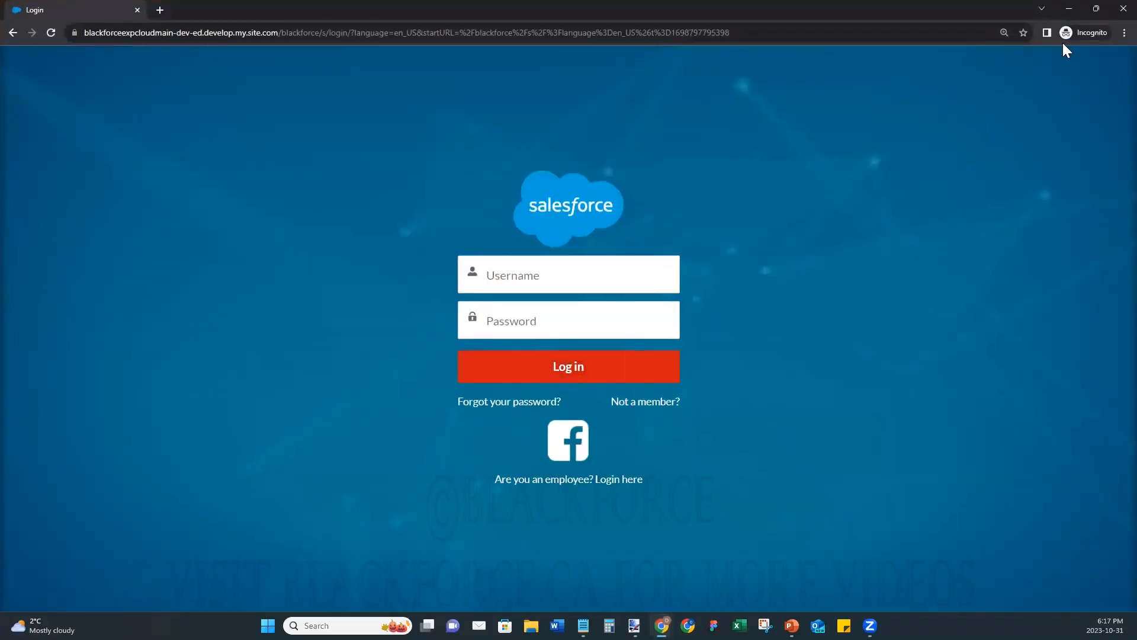
pyautogui.click(1071, 10)
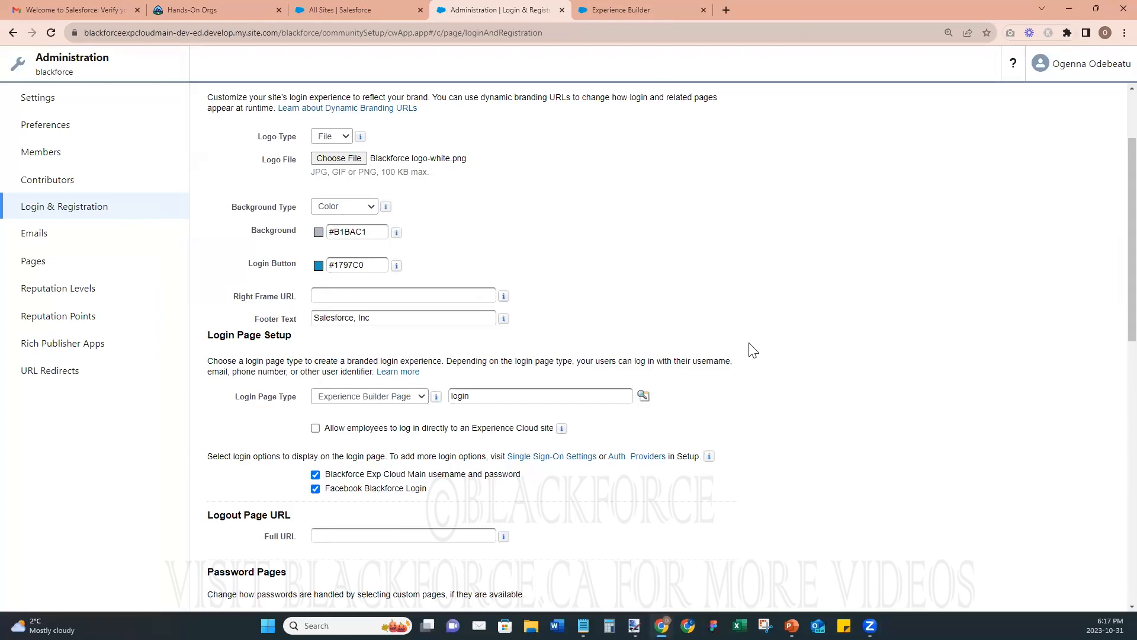
# Step: Try to save the Login & Registration settings with Blackforce logo-white.png as the logo, and check the logo file field
pyautogui.scroll(-1, 770, 353)
pyautogui.scroll(1, 770, 354)
pyautogui.scroll(-11, 604, 411)
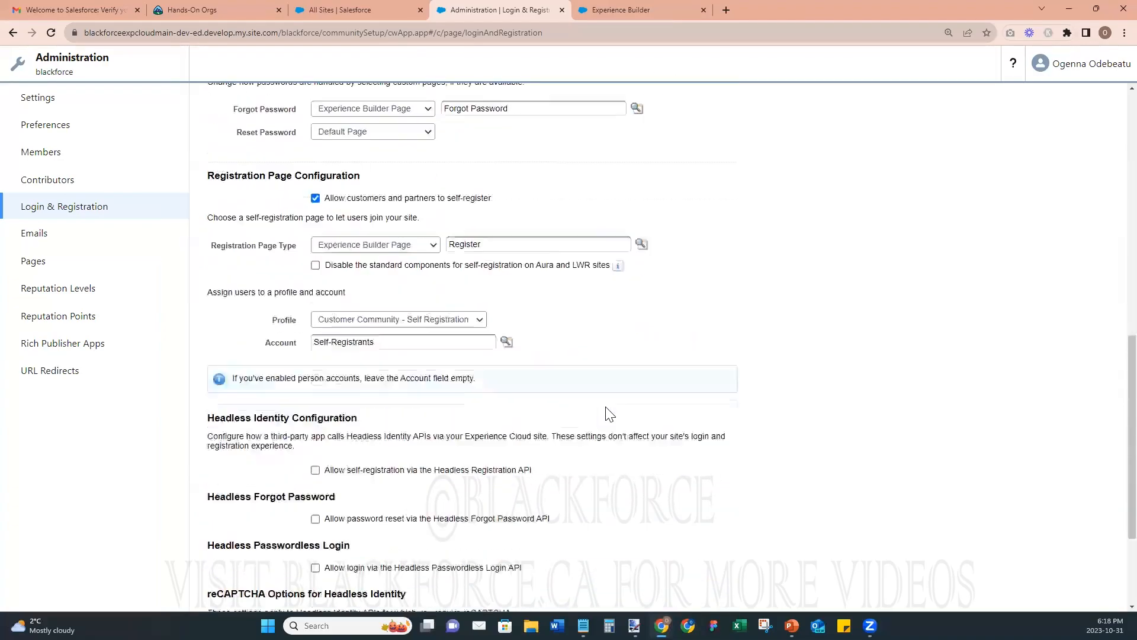
pyautogui.scroll(15, 552, 485)
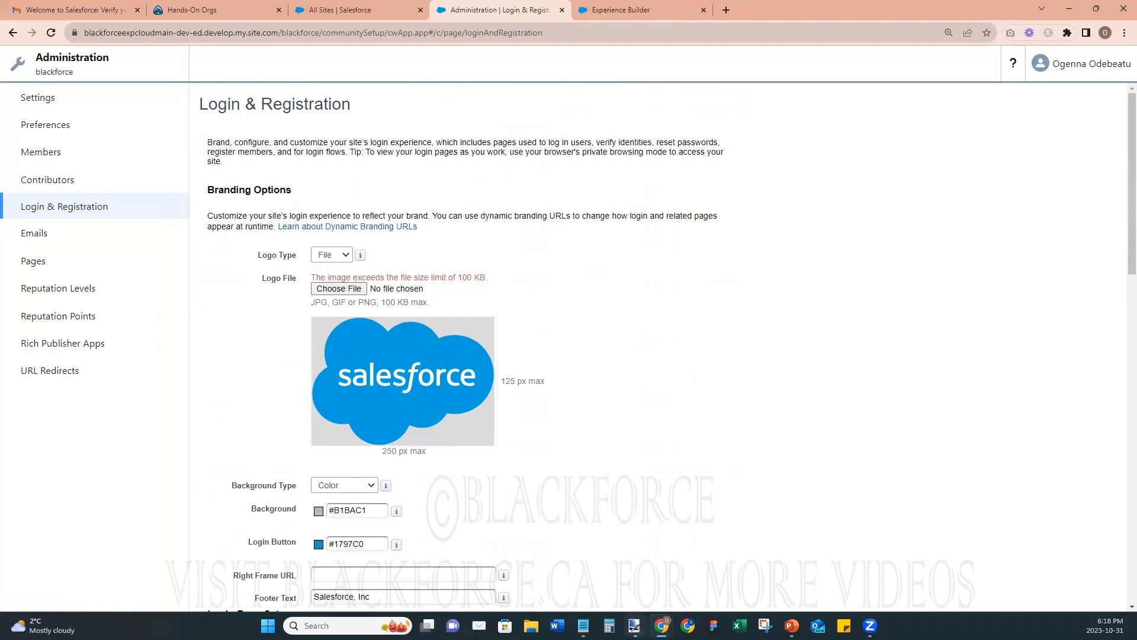
# Step: Switch to paint.net, open Blackforce logo-white.png and move the color palette off the logo
pyautogui.click(634, 626)
pyautogui.click(764, 112)
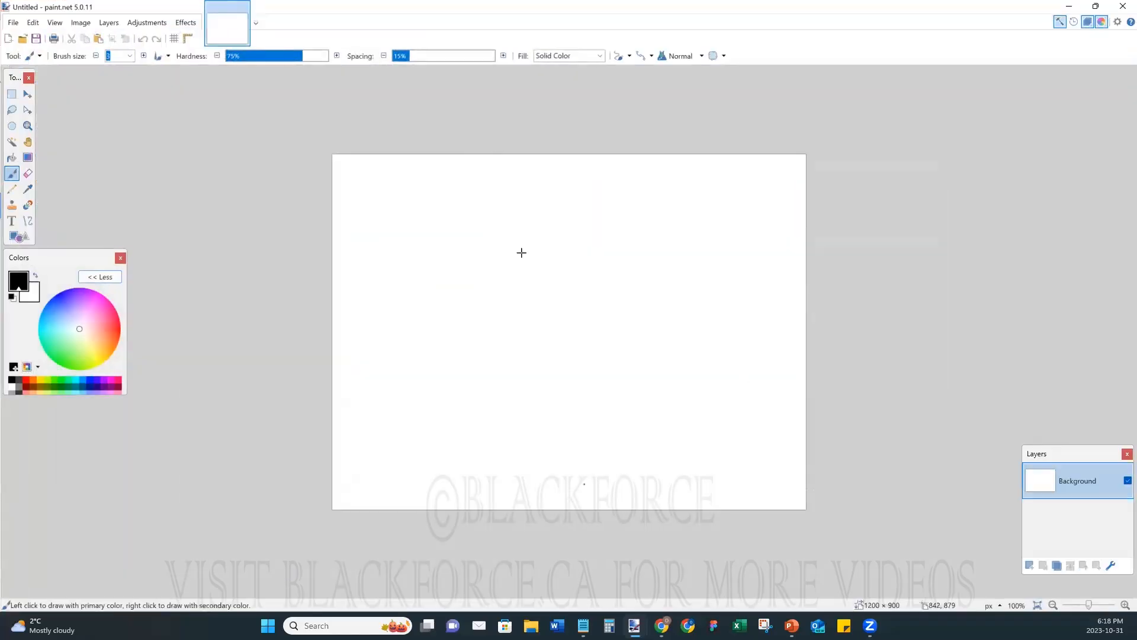
pyautogui.click(24, 37)
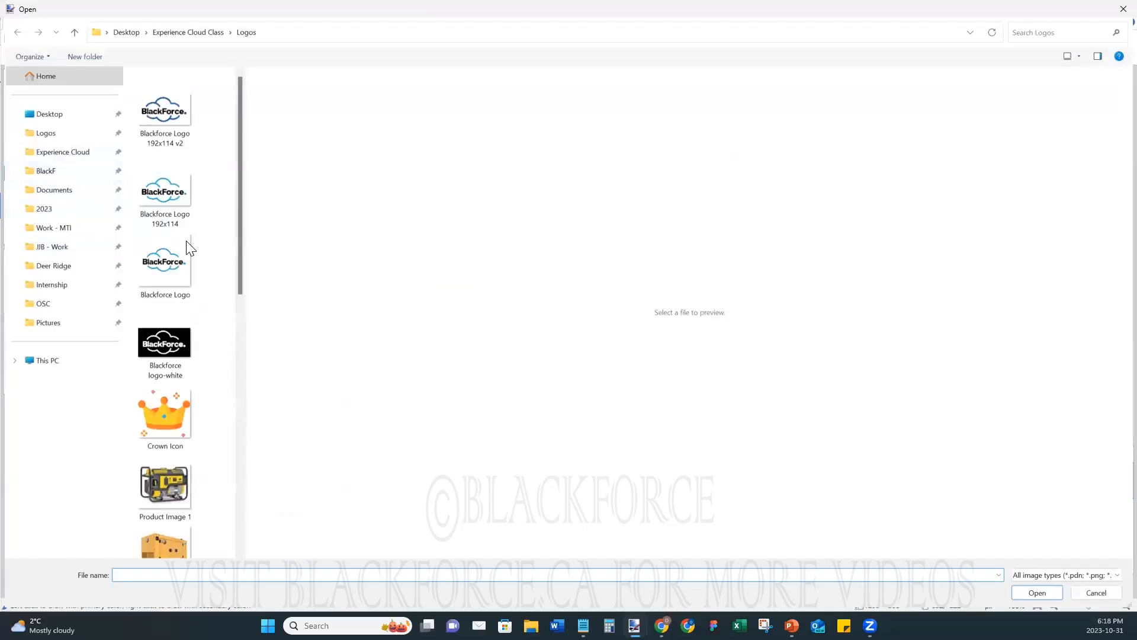
pyautogui.click(172, 357)
pyautogui.click(1036, 593)
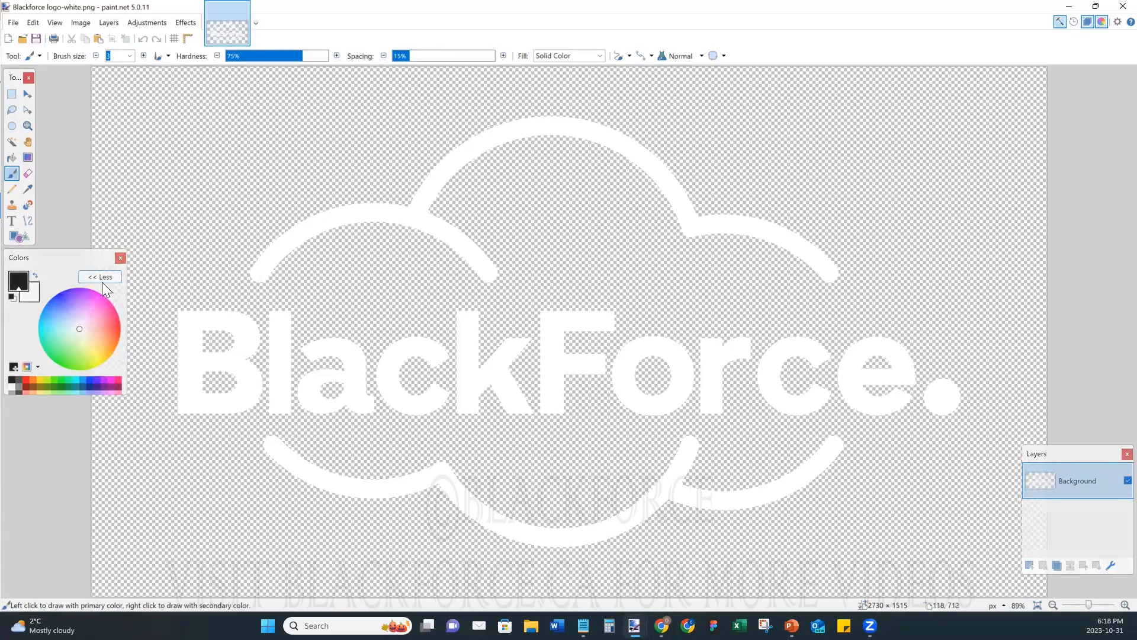
pyautogui.moveTo(79, 259); pyautogui.dragTo(80, 436)
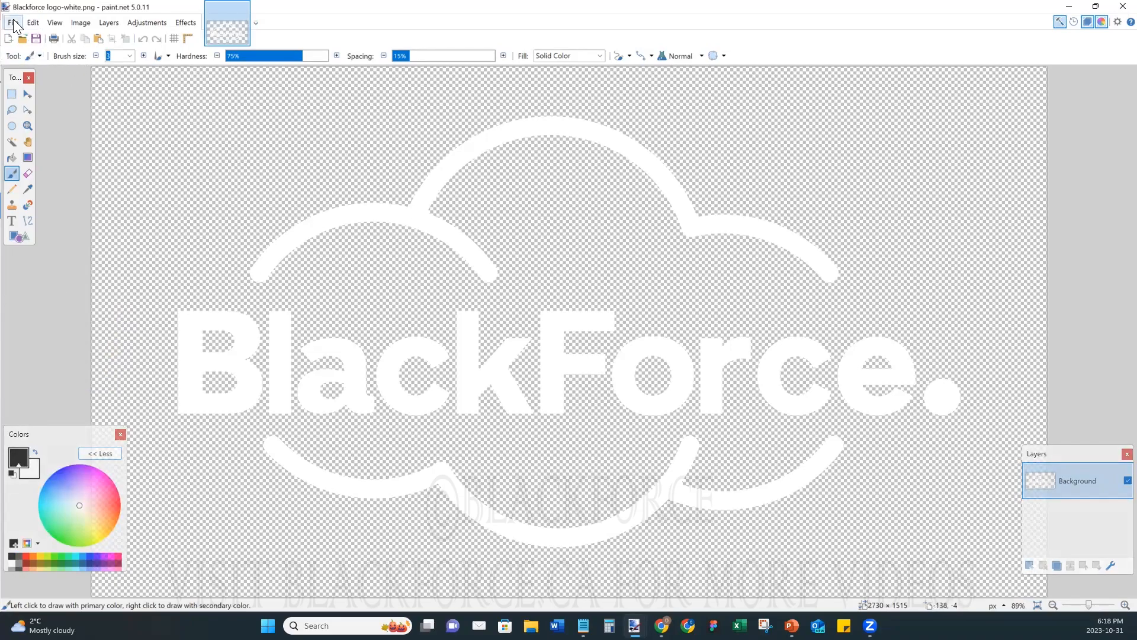
# Step: Resize the logo image by percentage to 20%
pyautogui.click(79, 23)
pyautogui.click(86, 41)
pyautogui.click(582, 219)
pyautogui.moveTo(574, 219); pyautogui.dragTo(556, 219)
pyautogui.write('20.00')
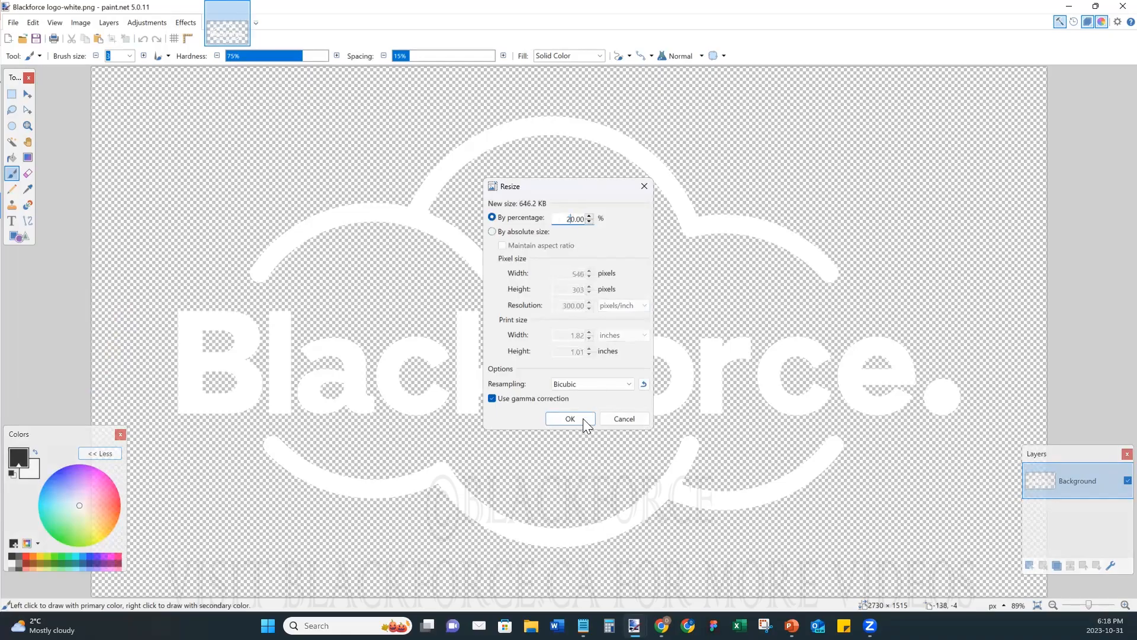
pyautogui.click(578, 417)
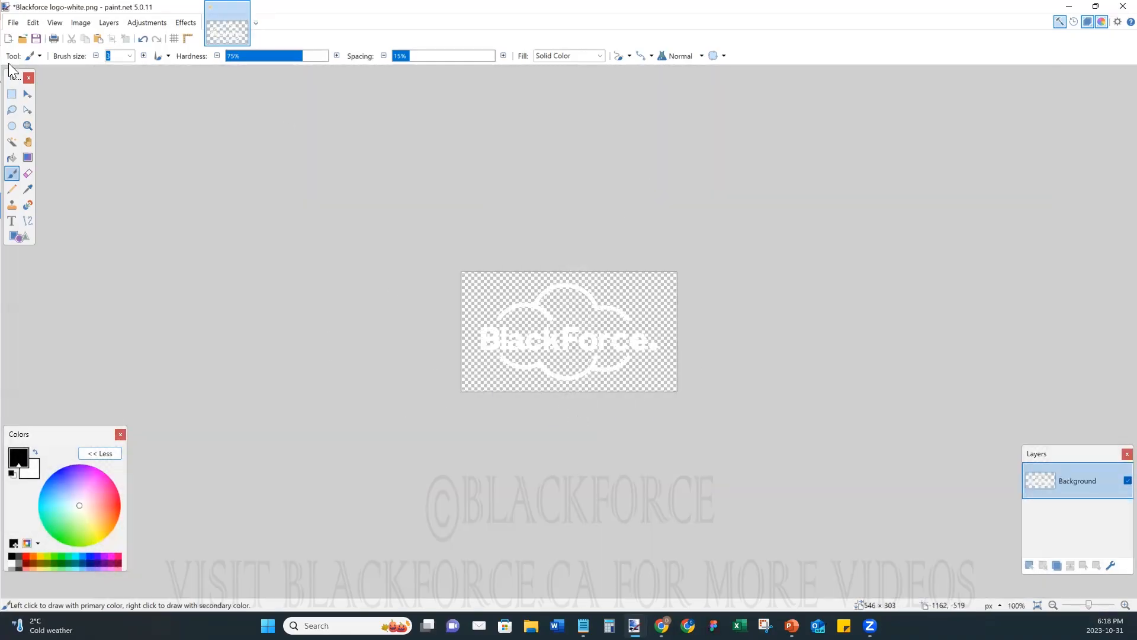
# Step: Save the image as a PNG copy named "Blackforce logo-white resized" in the Logos folder with the default save configuration
pyautogui.click(14, 25)
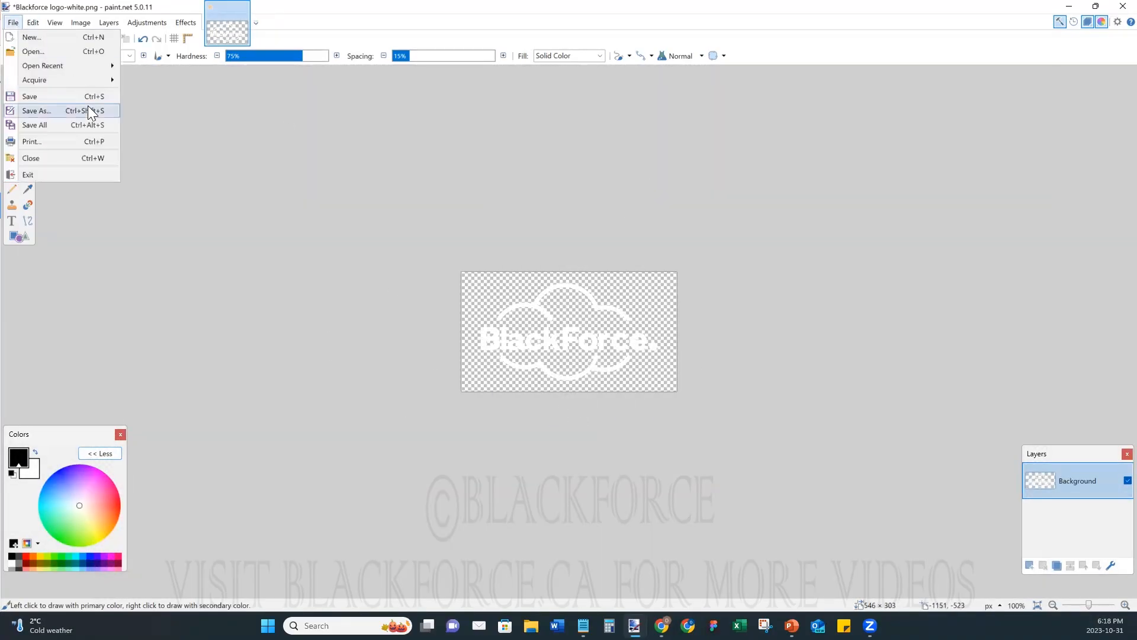
pyautogui.click(123, 114)
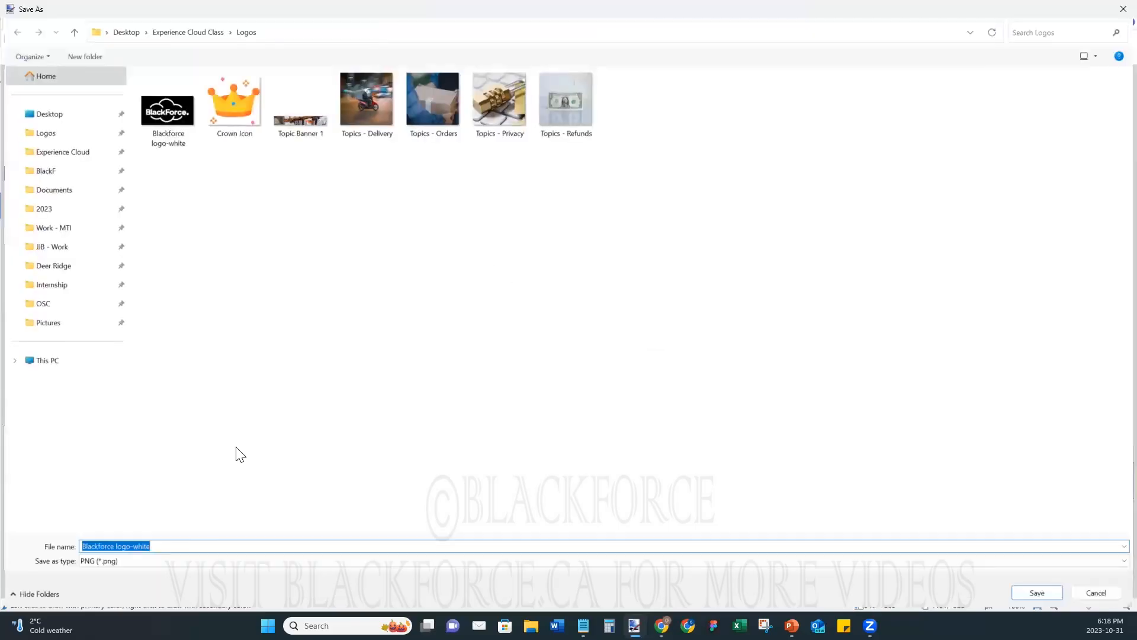
pyautogui.click(170, 545)
pyautogui.write('re')
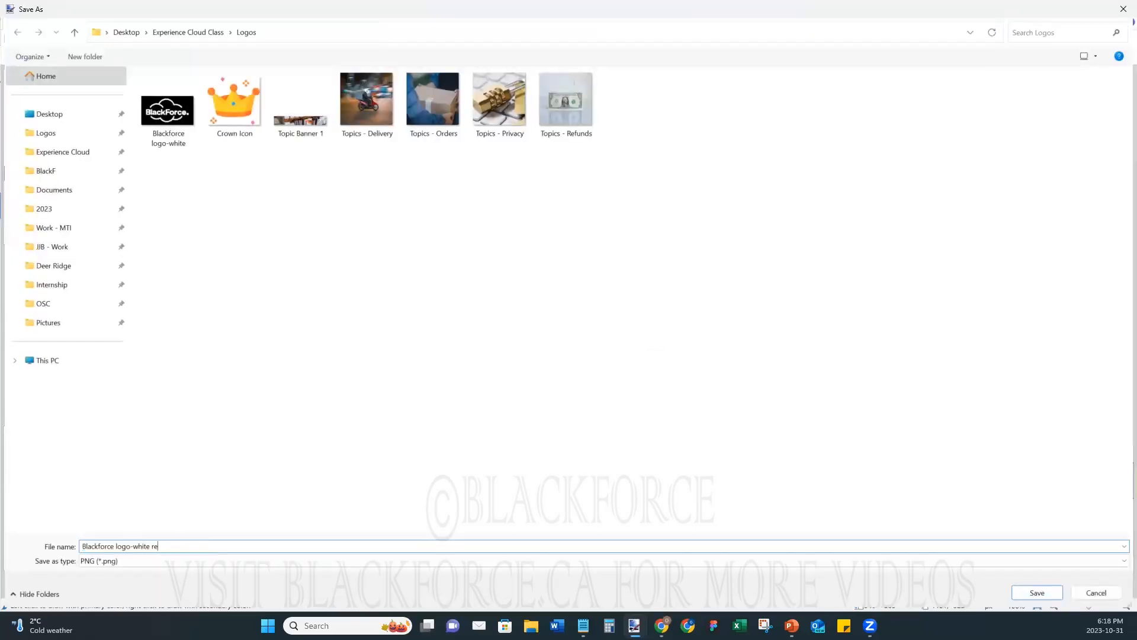
pyautogui.write('sized')
pyautogui.press('Return')
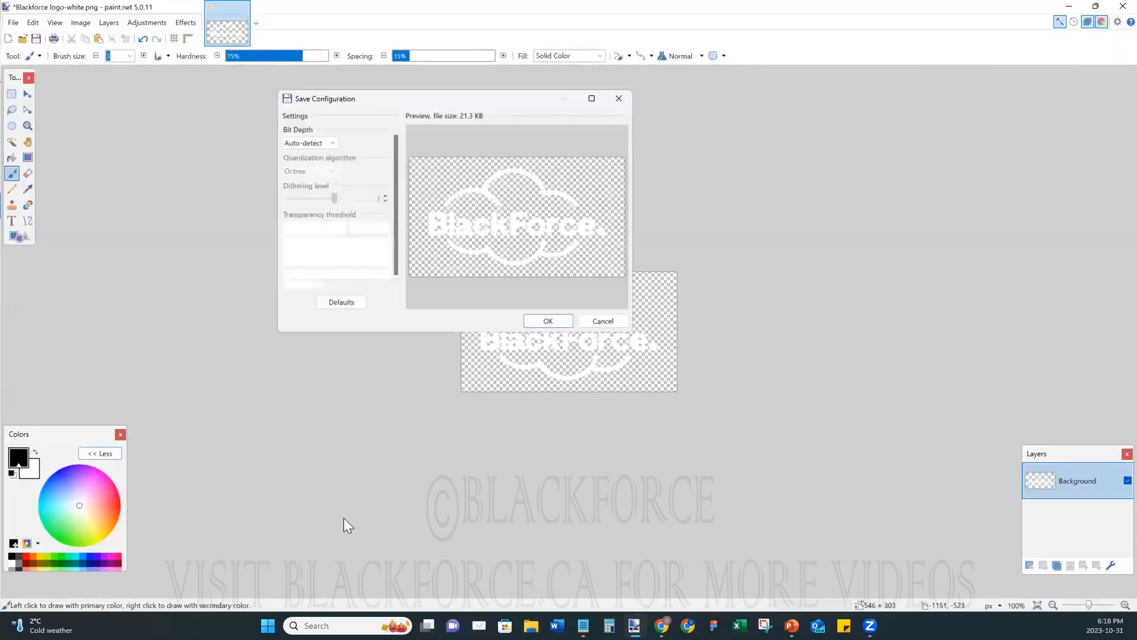
pyautogui.click(531, 321)
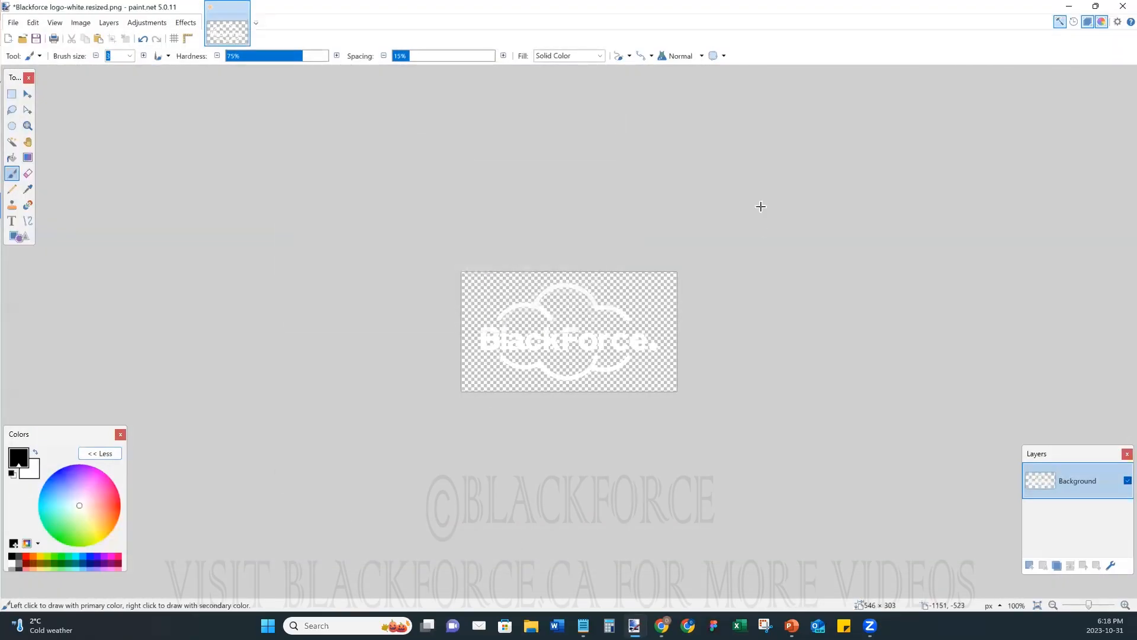
# Step: Choose Blackforce logo-white resized as the logo file in Login & Registration and try to save the settings
pyautogui.click(1070, 9)
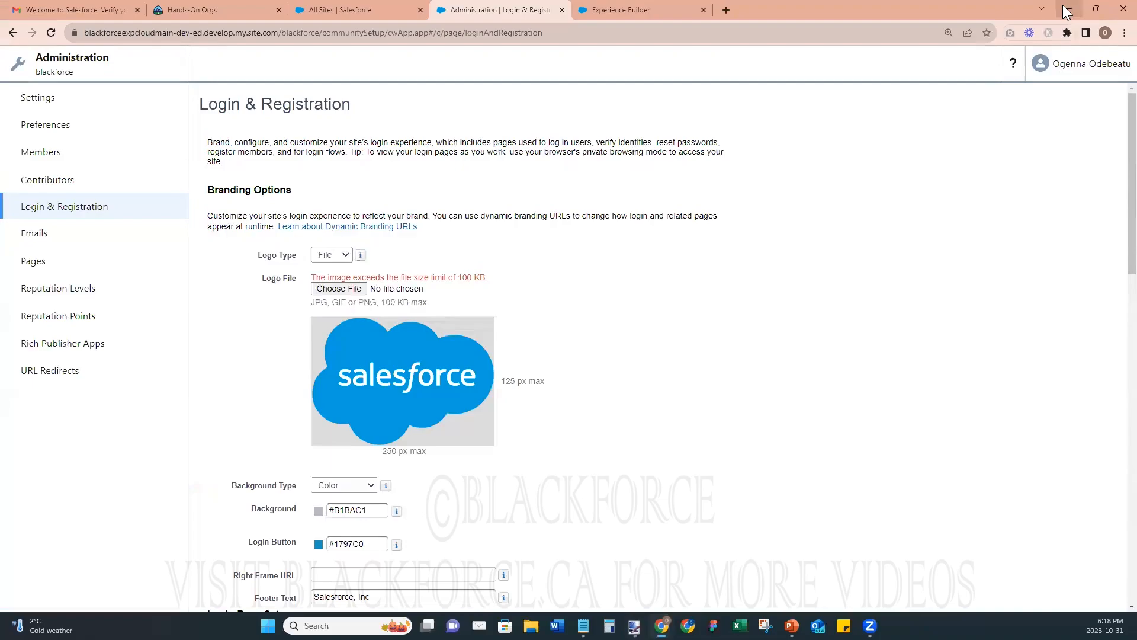
pyautogui.click(354, 293)
pyautogui.click(409, 140)
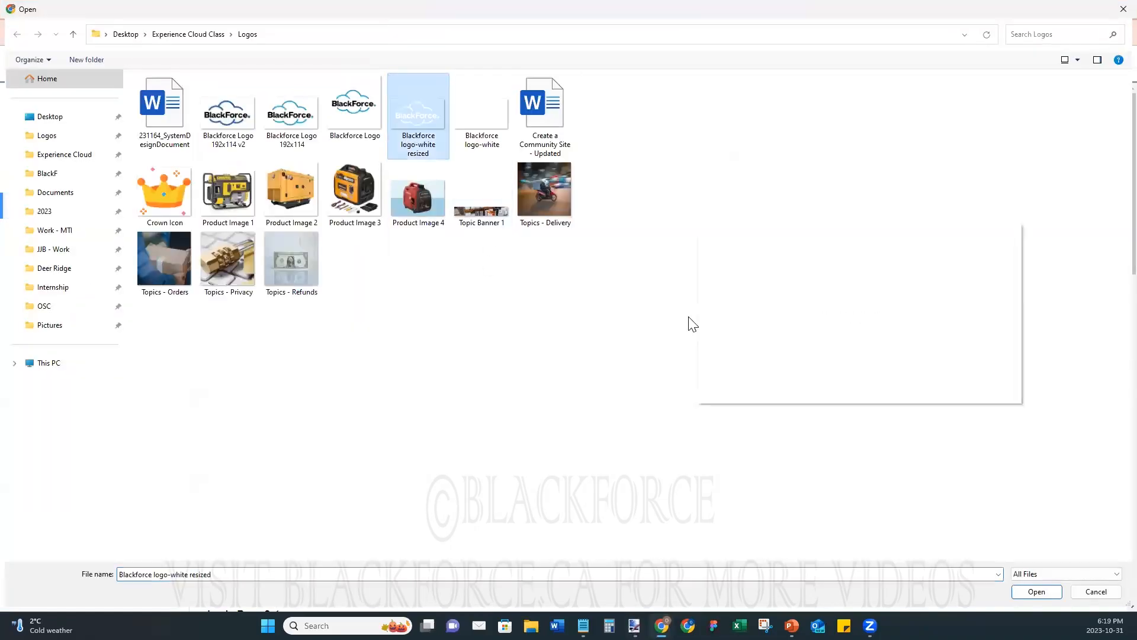
pyautogui.click(1037, 592)
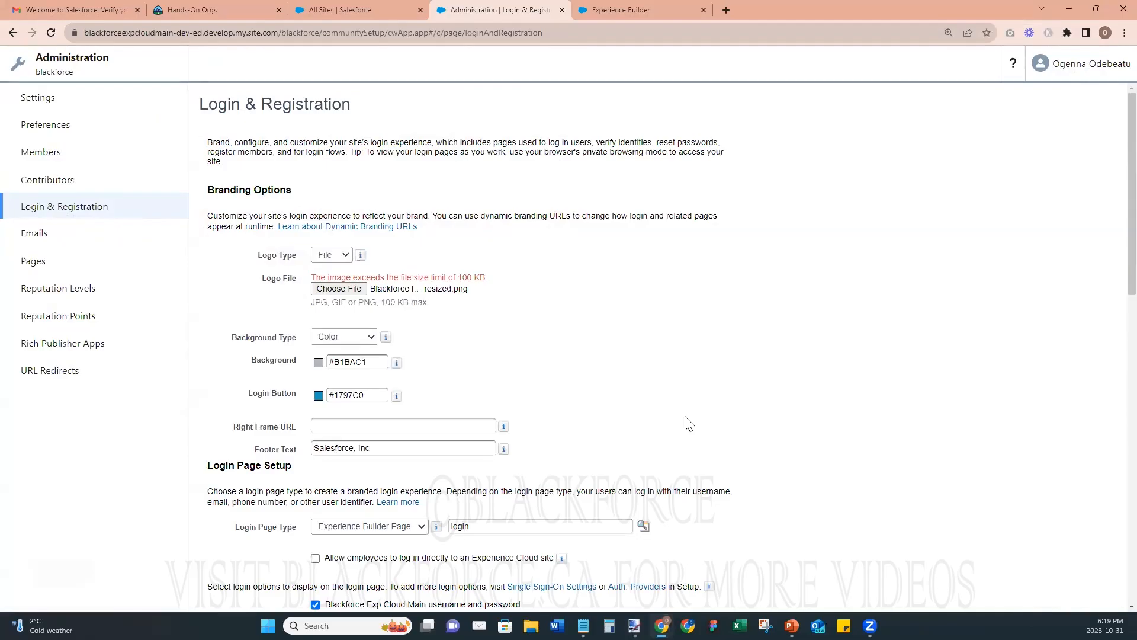
pyautogui.scroll(-15, 689, 424)
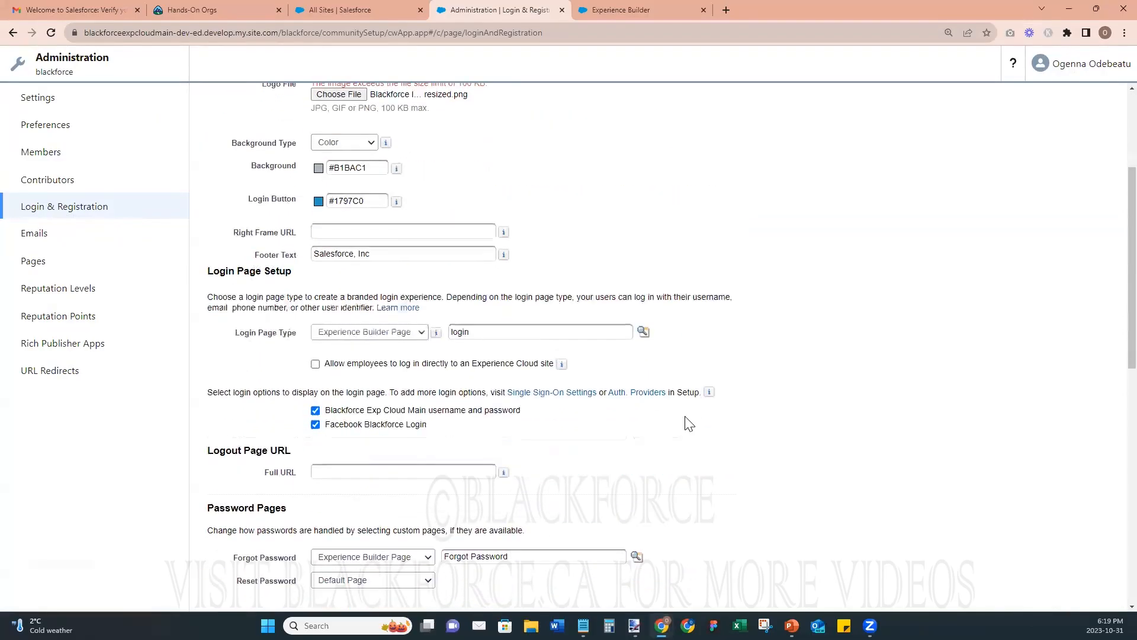
pyautogui.click(439, 585)
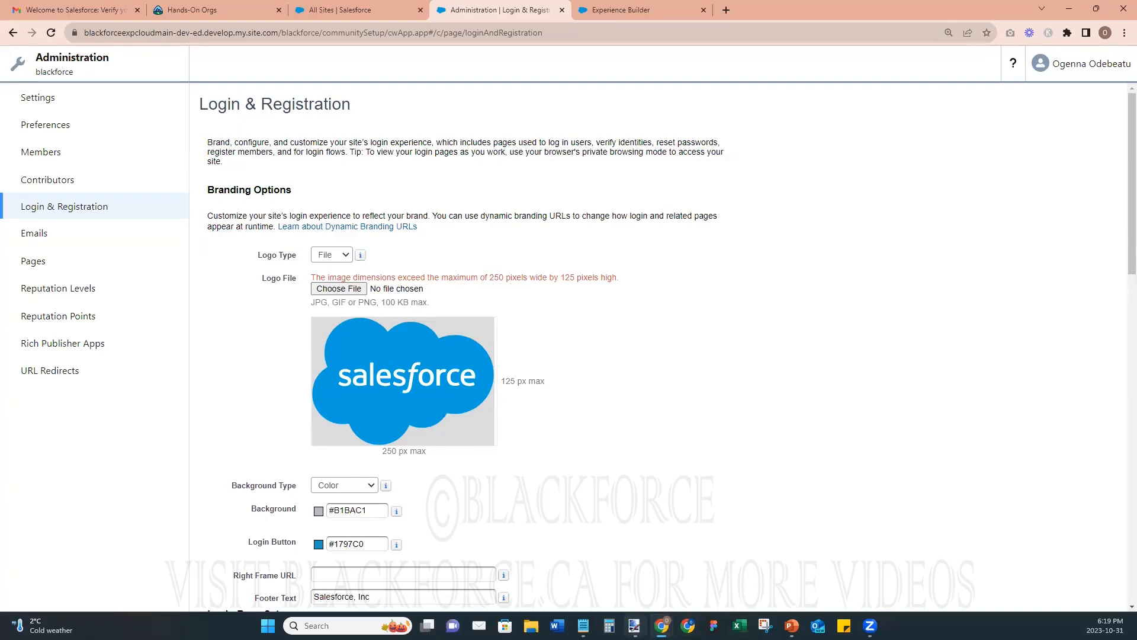
pyautogui.click(634, 625)
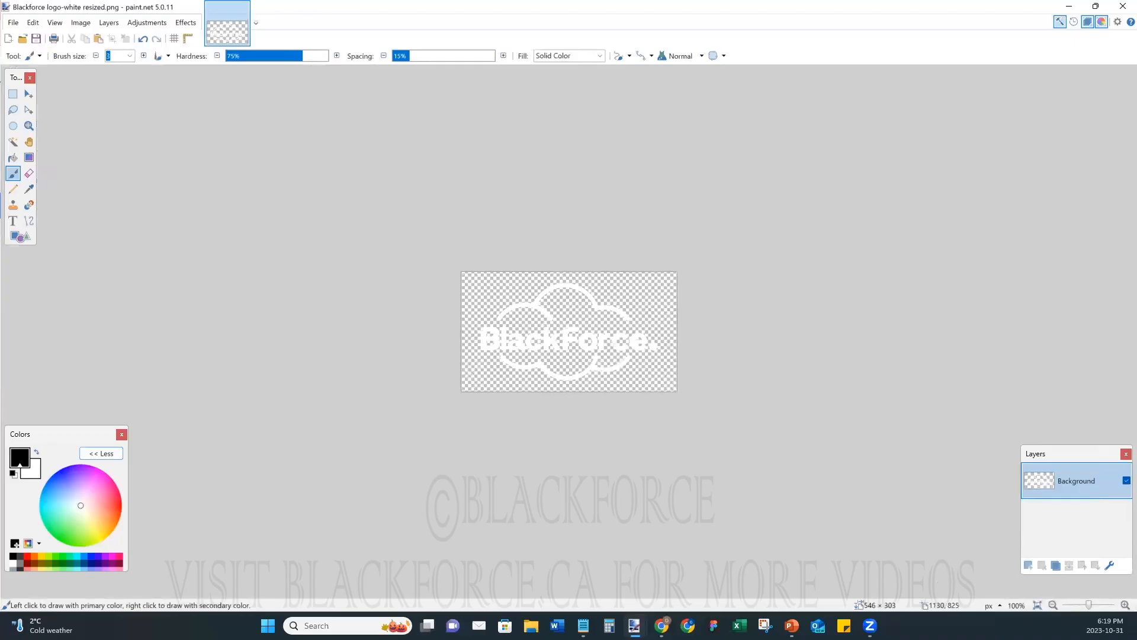
pyautogui.click(81, 22)
pyautogui.click(548, 262)
pyautogui.hotkey('ctrl', 'r')
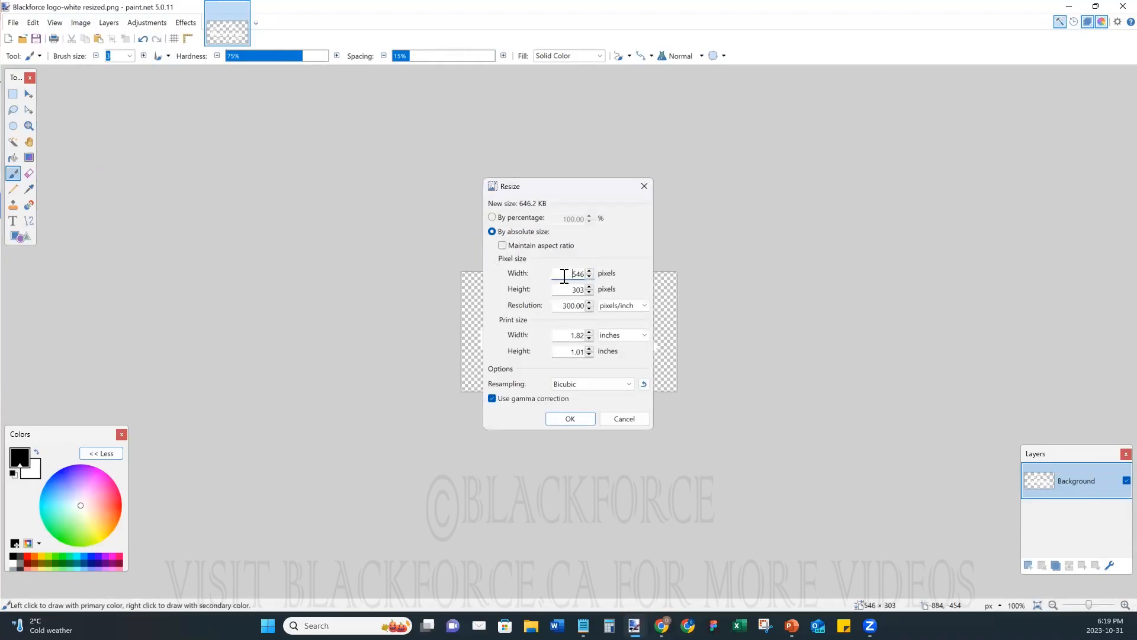
pyautogui.write('250')
pyautogui.moveTo(564, 291); pyautogui.dragTo(590, 292)
pyautogui.click(1076, 6)
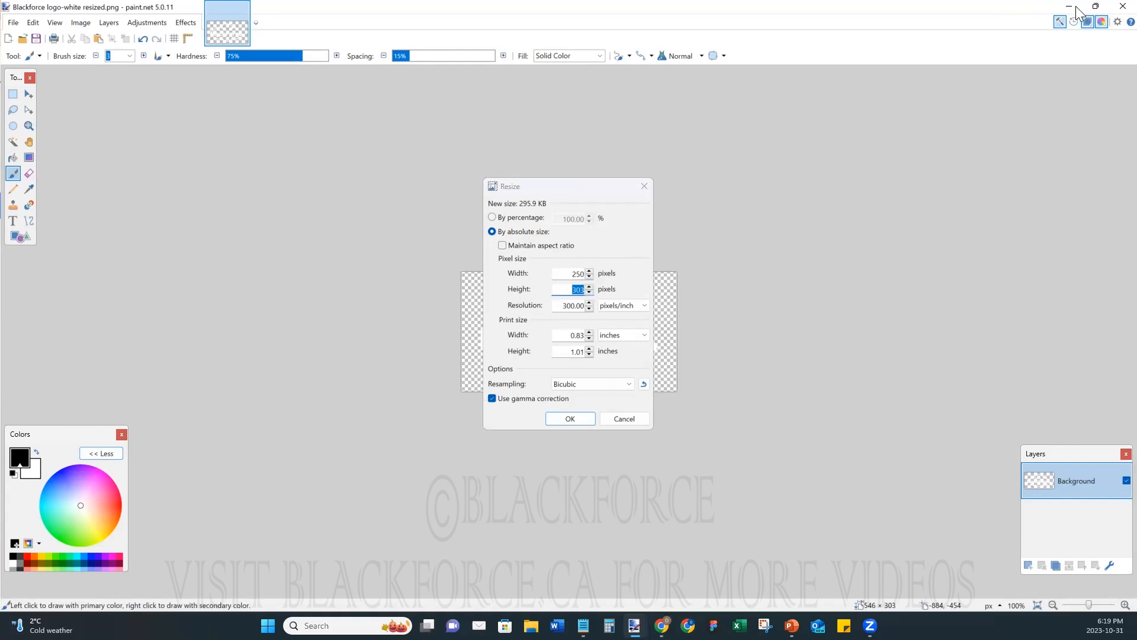
pyautogui.click(625, 419)
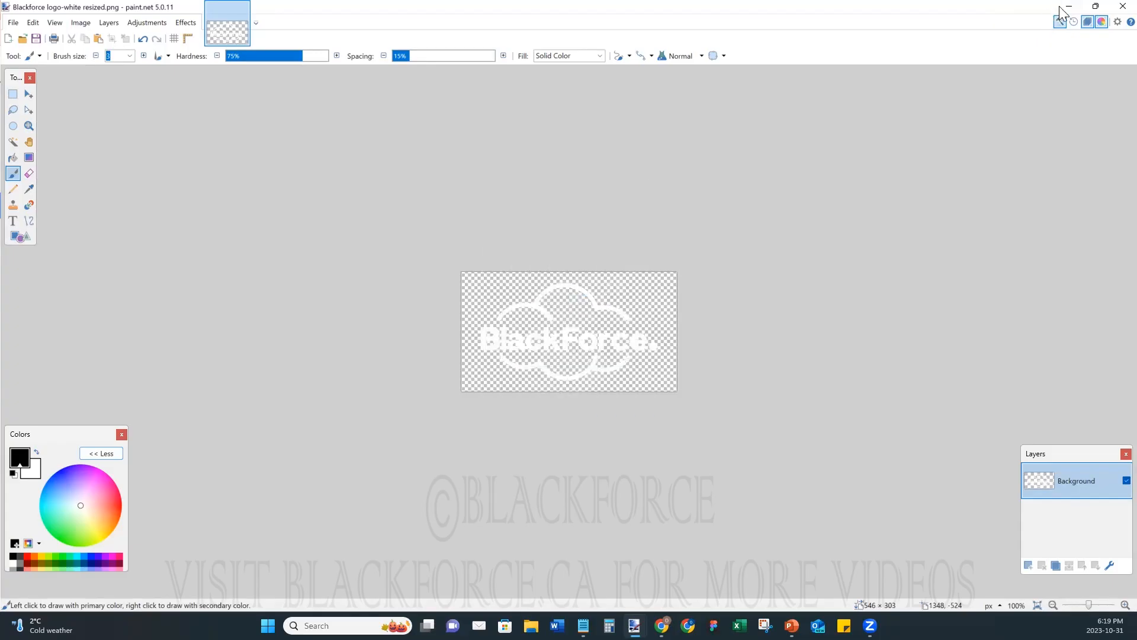
pyautogui.click(1069, 7)
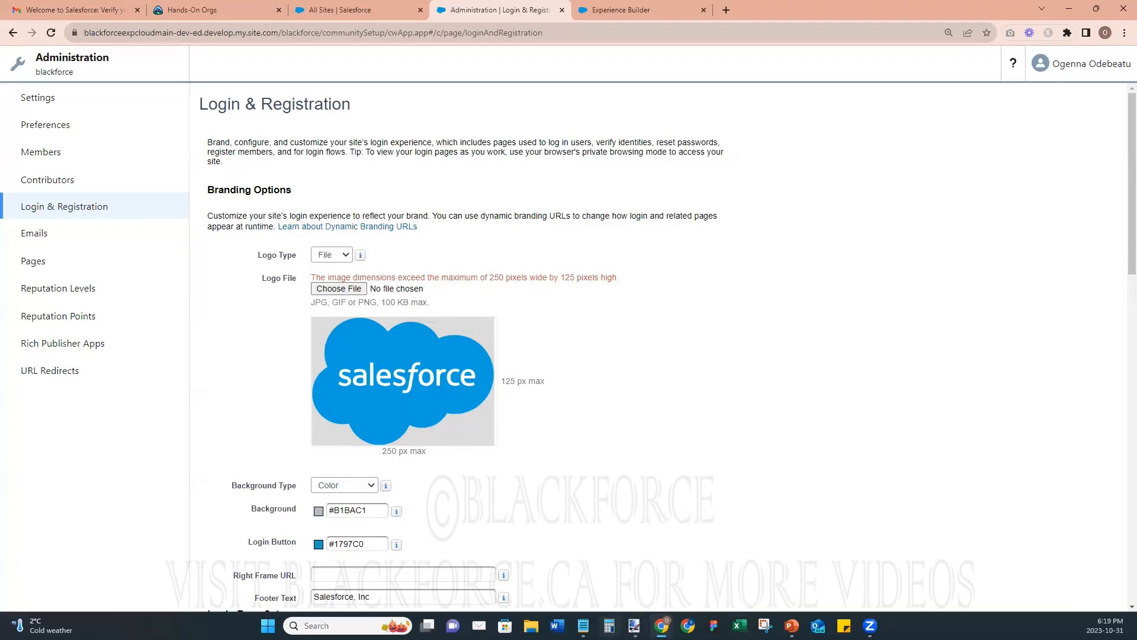
# Step: Switch to paint.net and resize the BlackForce logo to an absolute size of 250 pixels wide by 125 pixels high
pyautogui.click(634, 625)
pyautogui.hotkey('ctrl', 'r')
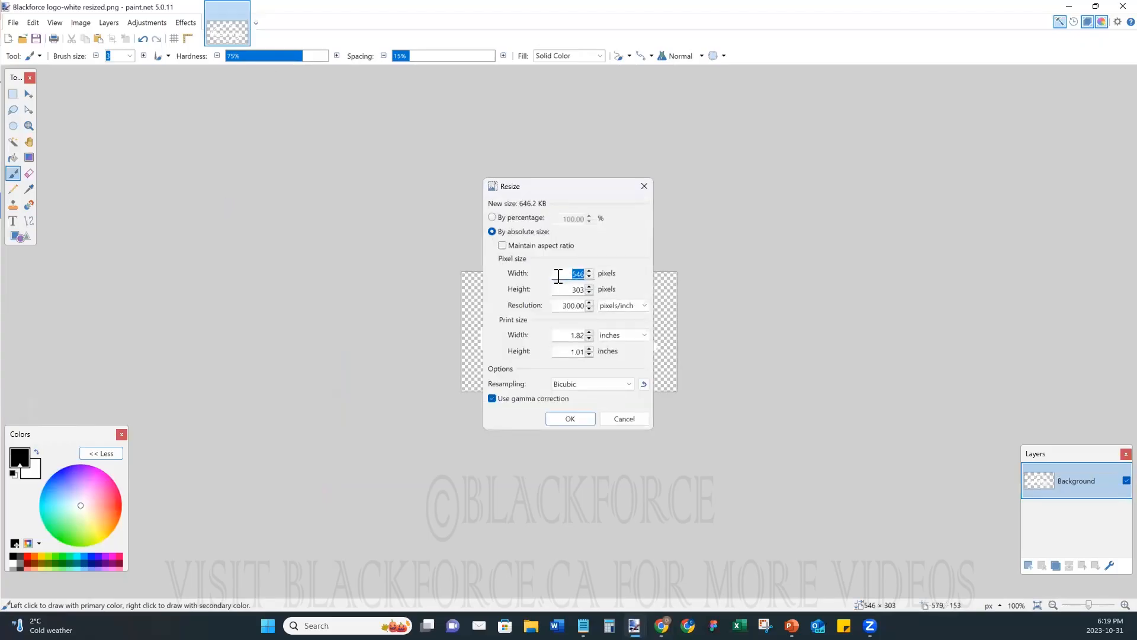
pyautogui.write('250')
pyautogui.press('Tab')
pyautogui.write('125')
pyautogui.click(567, 422)
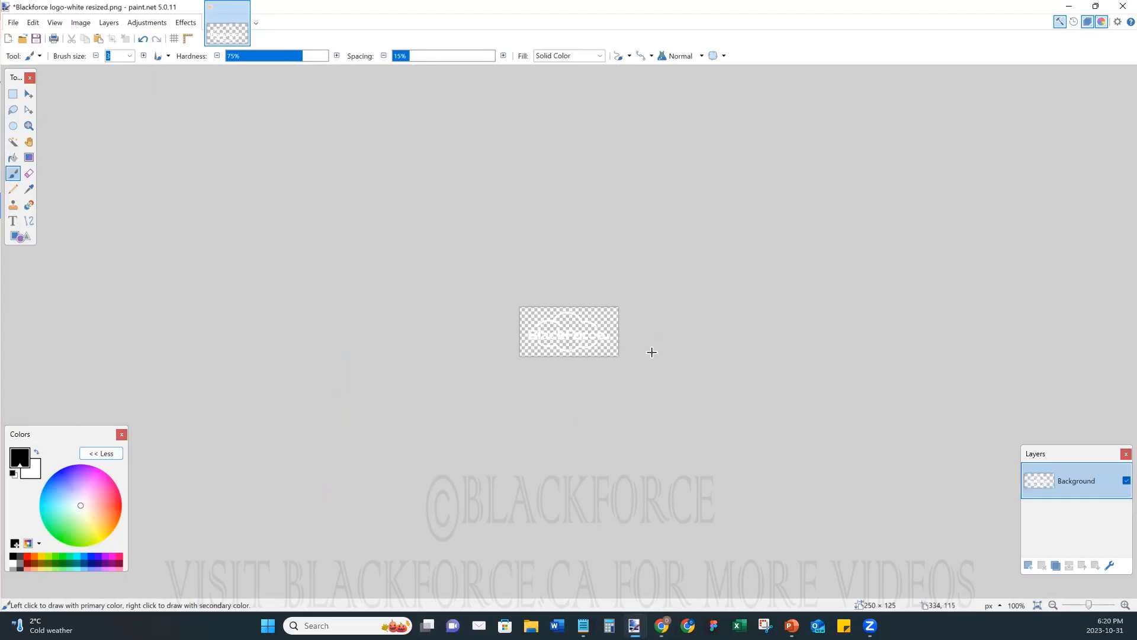
# Step: Save the resized logo to its existing PNG file
pyautogui.click(1125, 604)
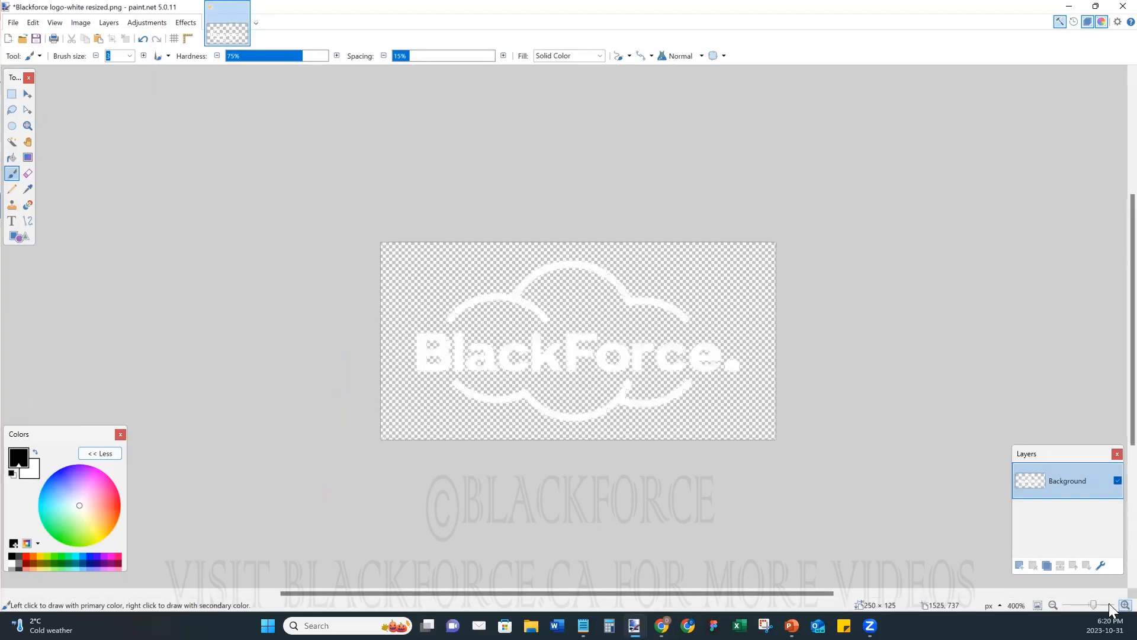
pyautogui.click(1111, 607)
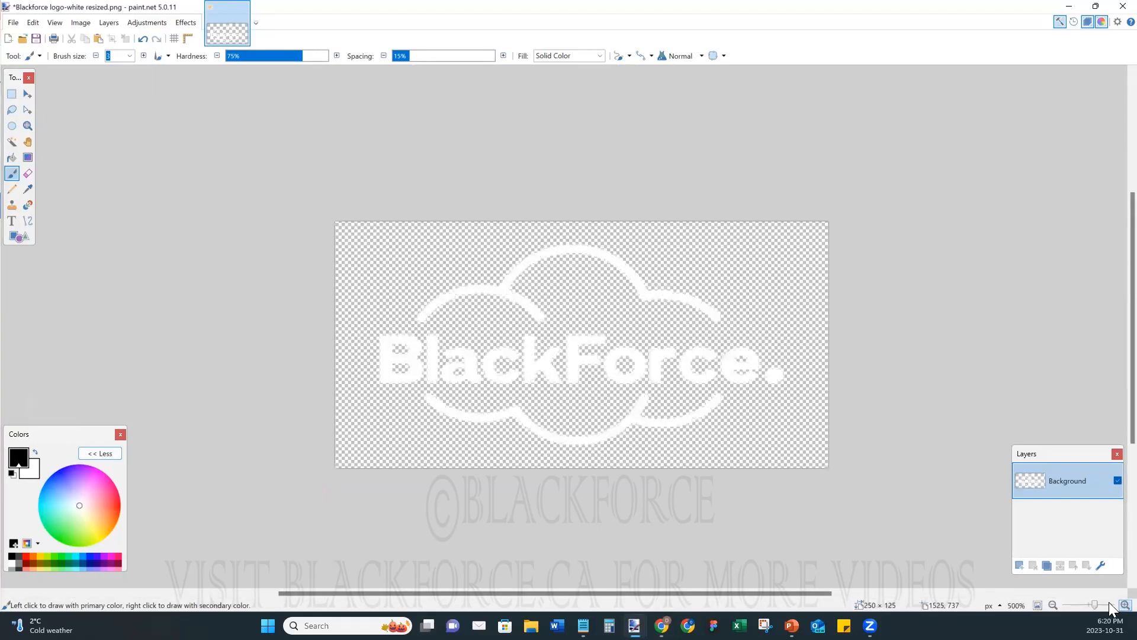
pyautogui.click(36, 39)
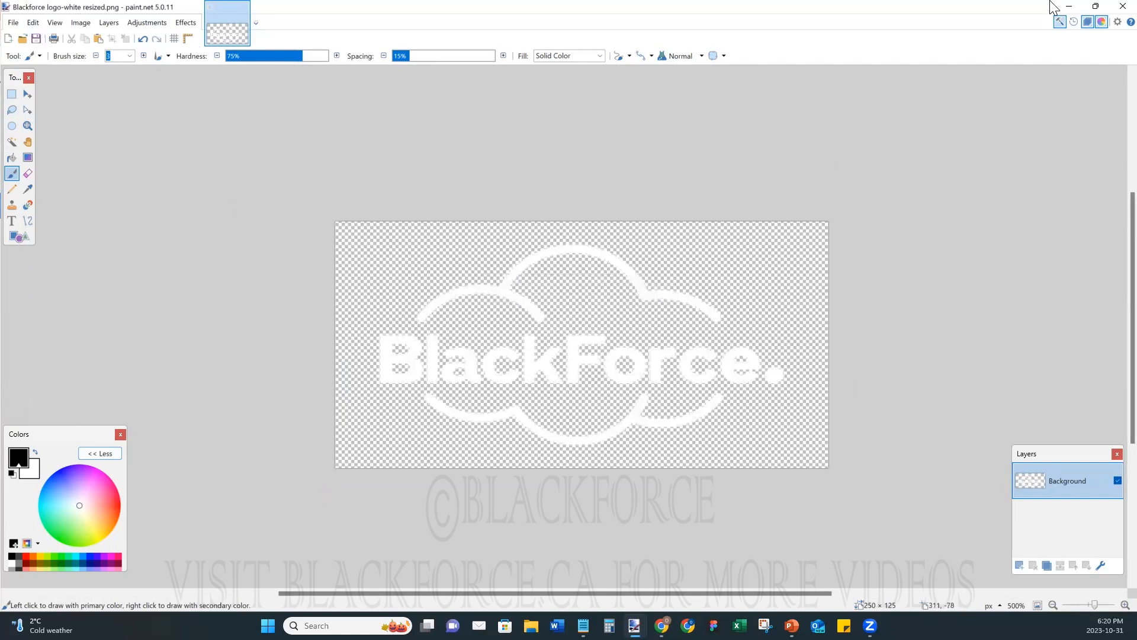
# Step: Return to Login & Registration in the browser, choose Blackforce logo-white resized as the logo file and save the settings
pyautogui.click(1069, 8)
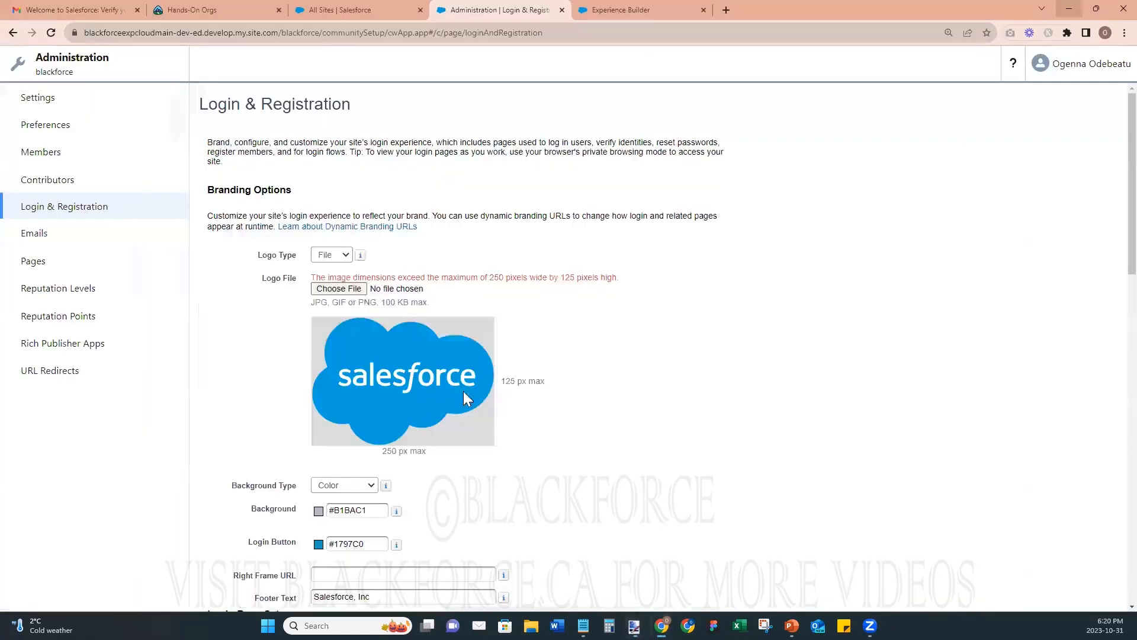
pyautogui.click(339, 288)
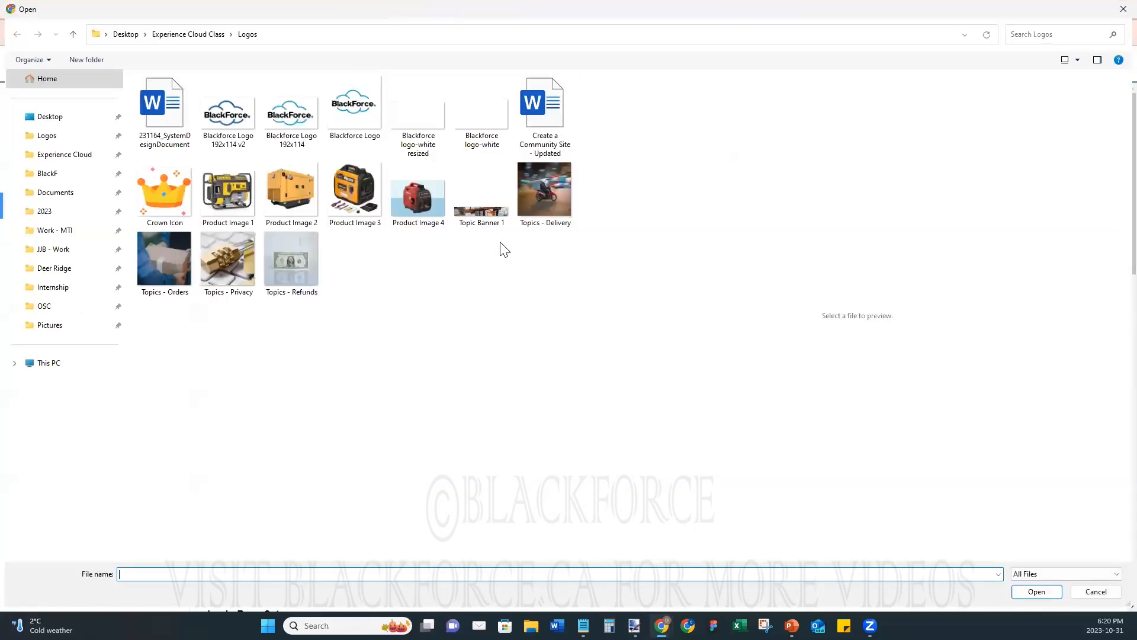
pyautogui.click(419, 127)
pyautogui.click(1031, 591)
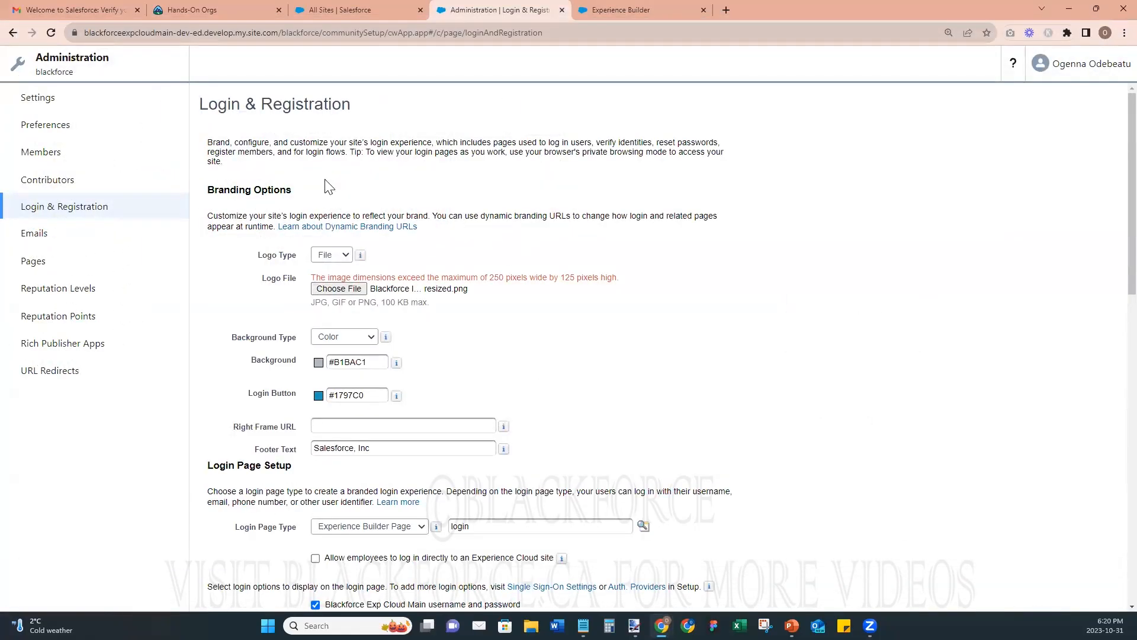
pyautogui.scroll(-10, 474, 453)
pyautogui.scroll(-5, 485, 520)
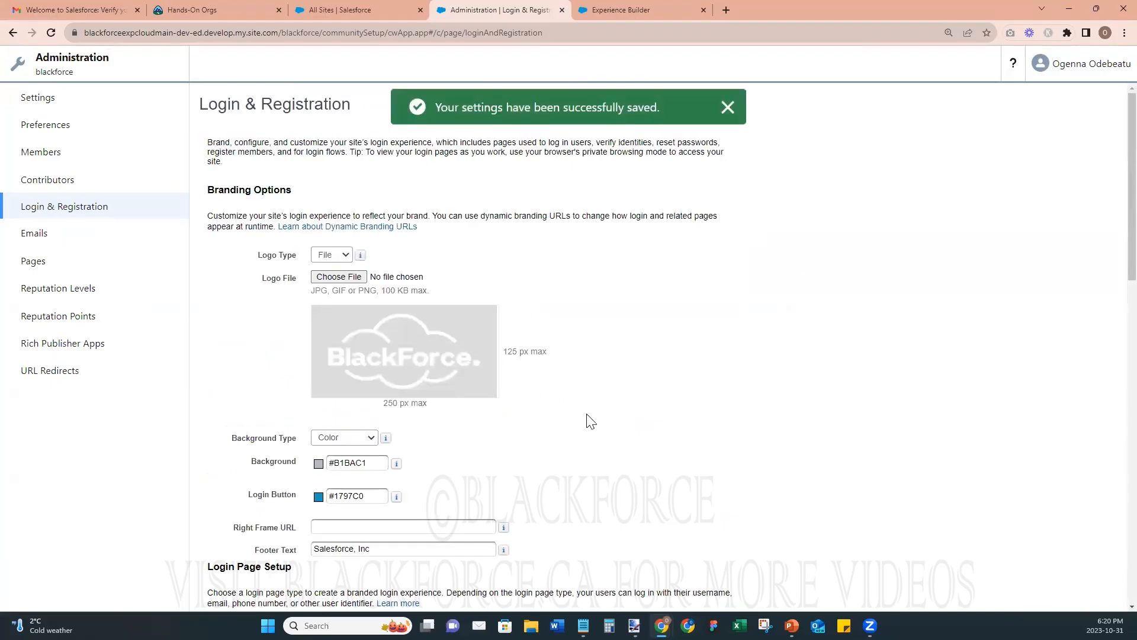
# Step: Reload the site's login page in the incognito window to check the logo
pyautogui.scroll(-3, 592, 422)
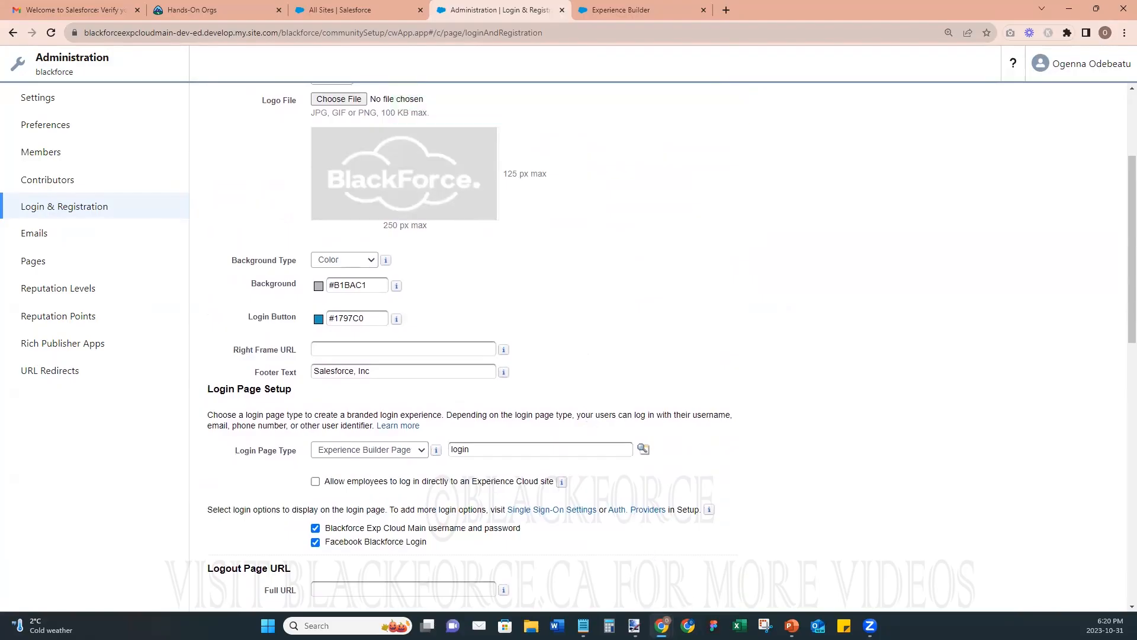
pyautogui.moveTo(661, 625)
pyautogui.click(715, 563)
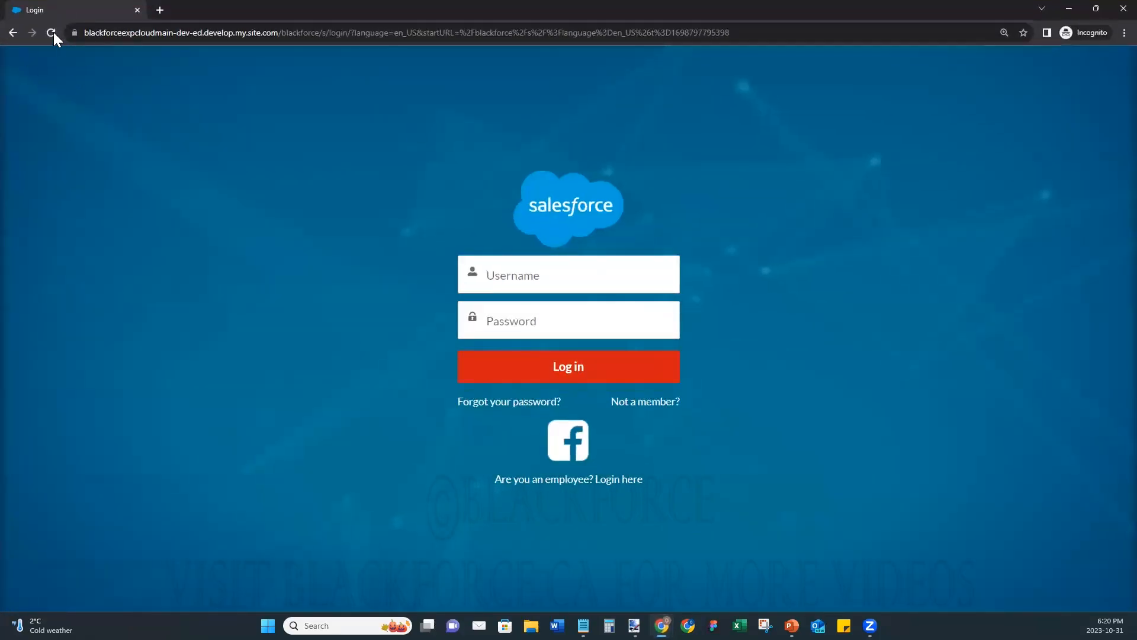
pyautogui.click(52, 33)
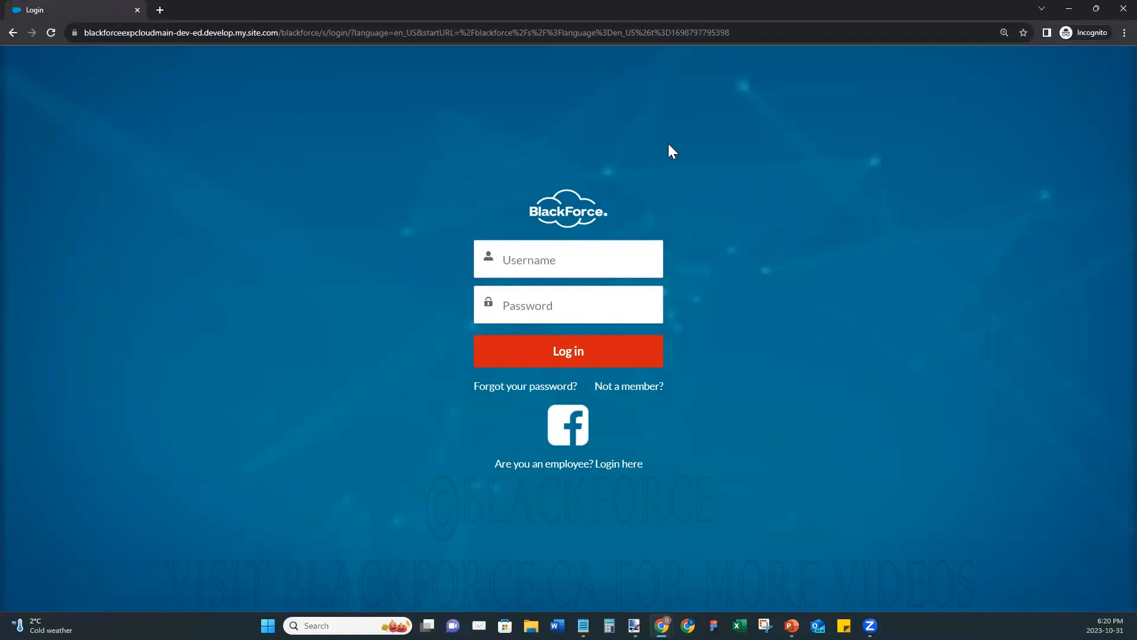
pyautogui.click(1074, 13)
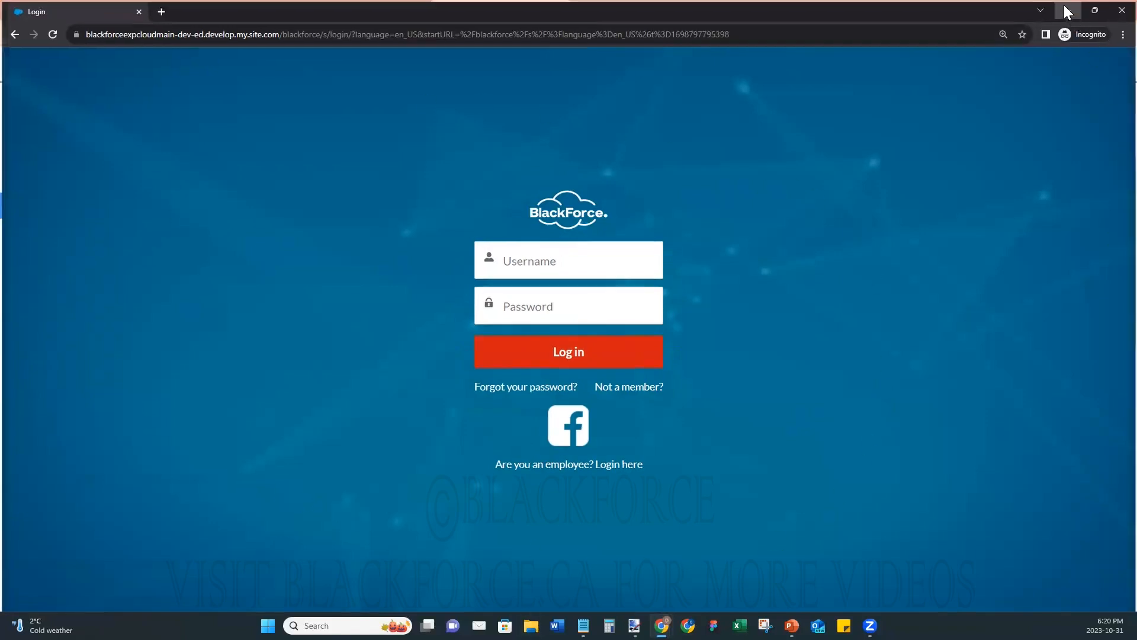
# Step: Switch to Experience Builder and set the theme's login pages background color to dark blue, rgb(4, 64, 145)
pyautogui.click(635, 10)
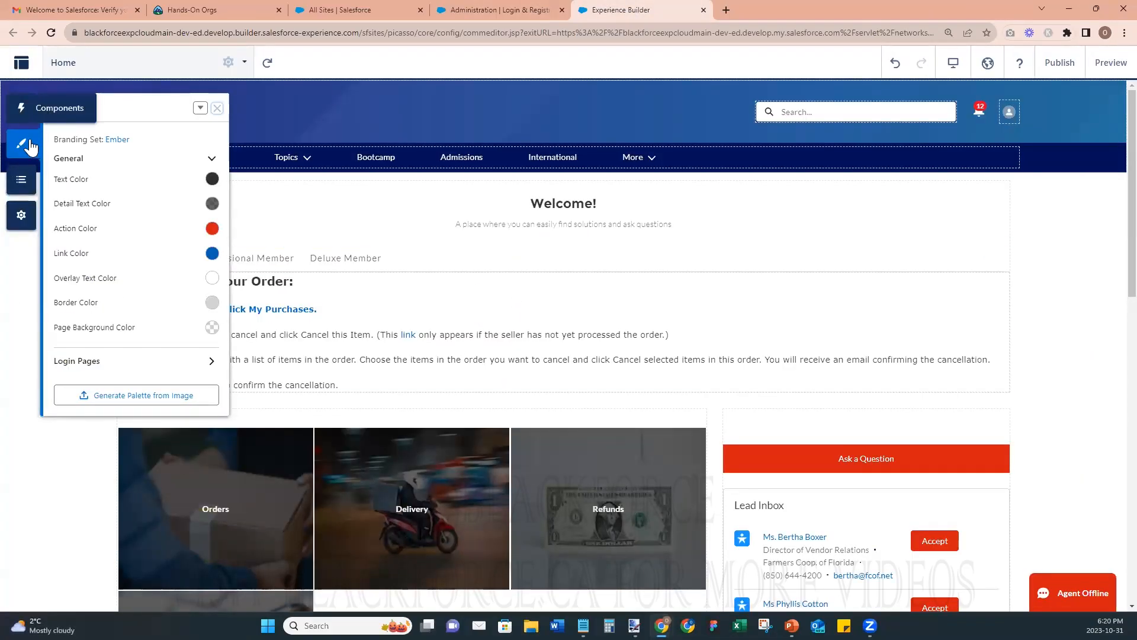
pyautogui.click(56, 108)
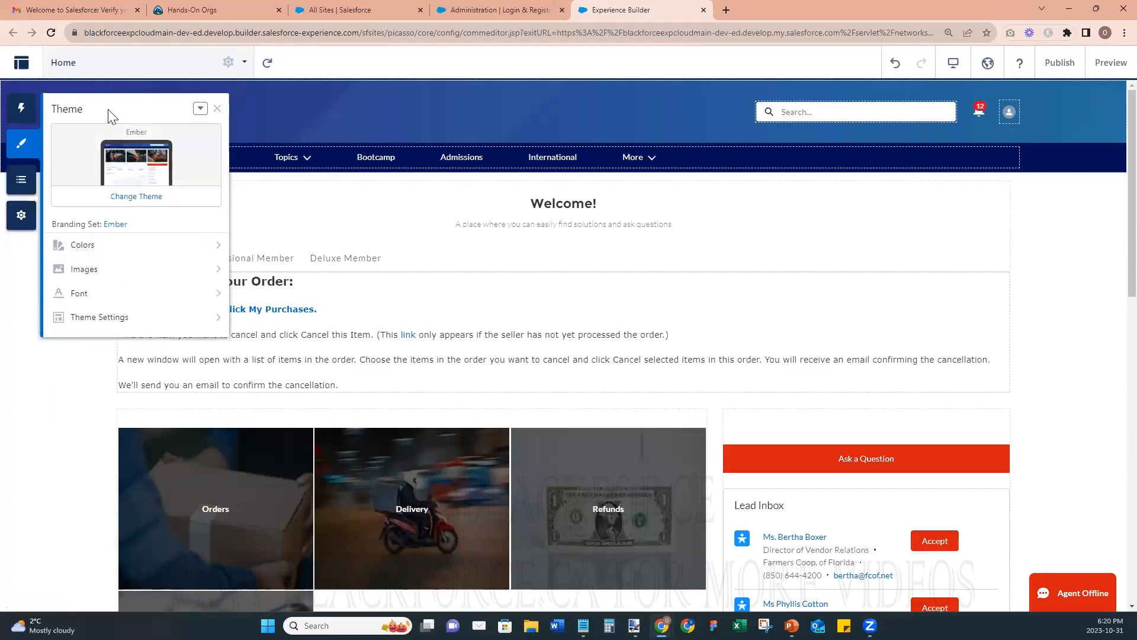
pyautogui.click(104, 252)
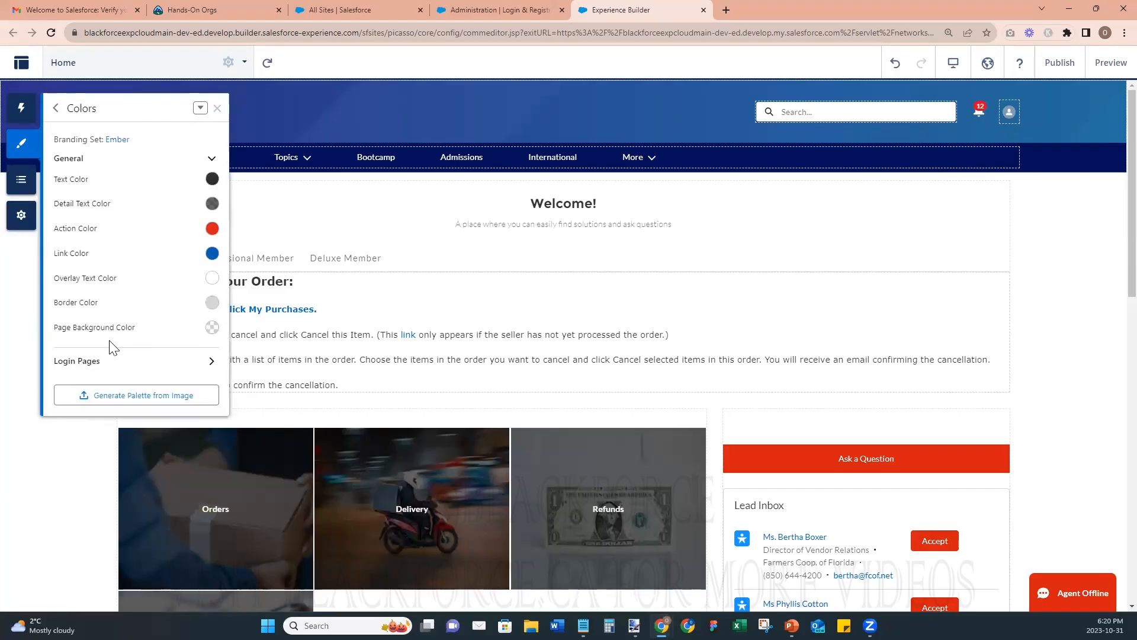
pyautogui.click(90, 362)
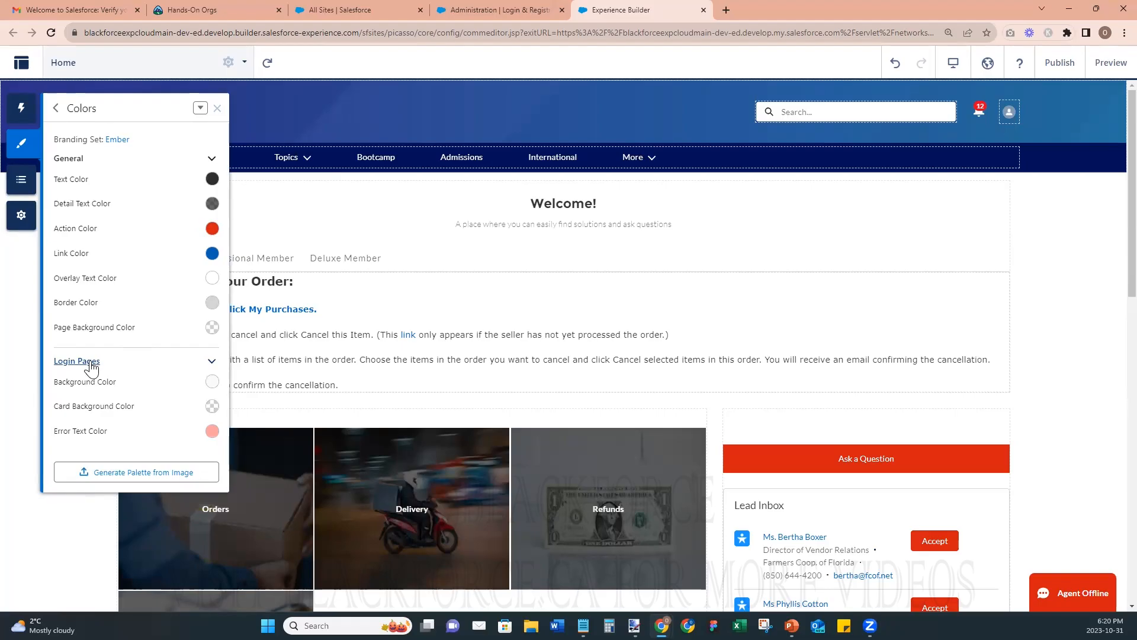
pyautogui.click(212, 384)
pyautogui.click(206, 449)
pyautogui.moveTo(167, 429); pyautogui.dragTo(185, 437)
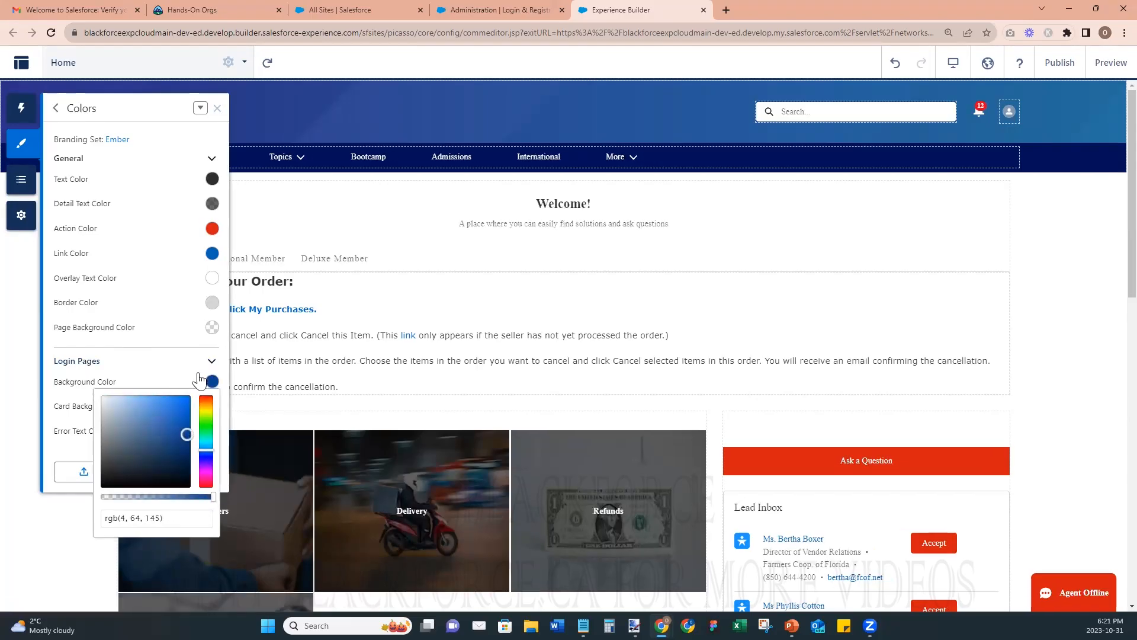
pyautogui.click(218, 374)
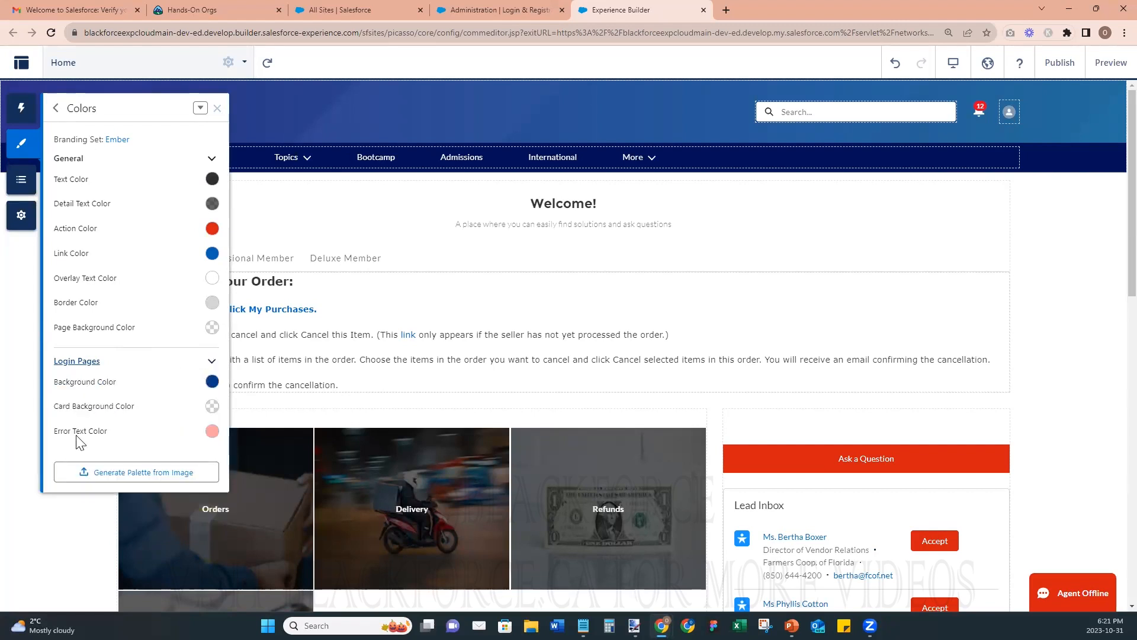
# Step: Set the error text color of the login pages to white
pyautogui.click(212, 430)
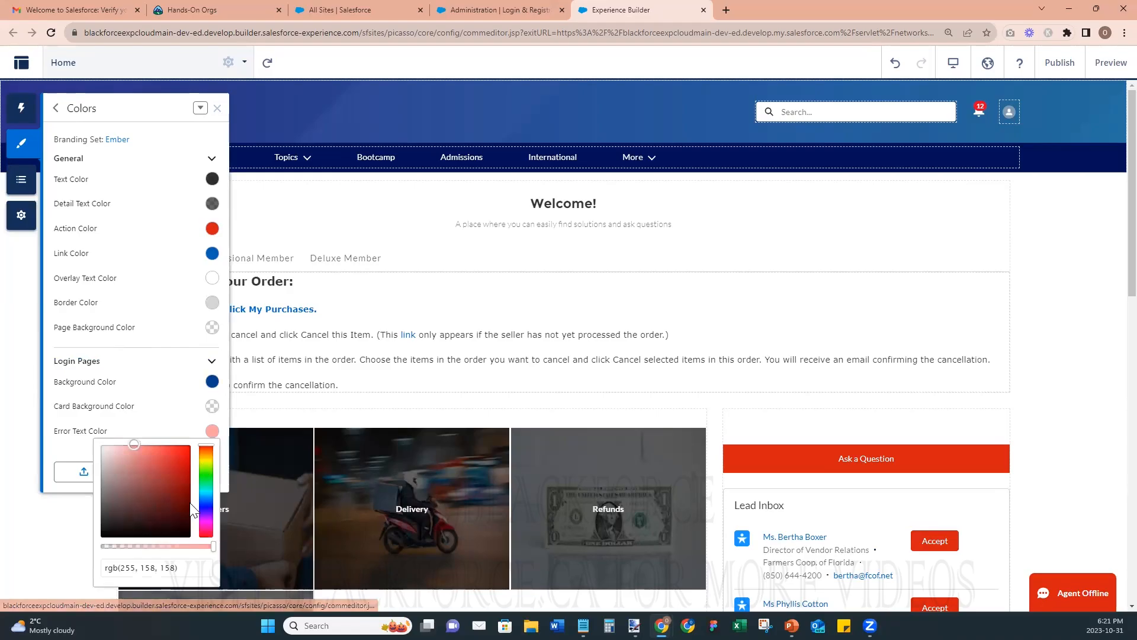
pyautogui.moveTo(100, 455); pyautogui.dragTo(90, 431)
pyautogui.click(159, 425)
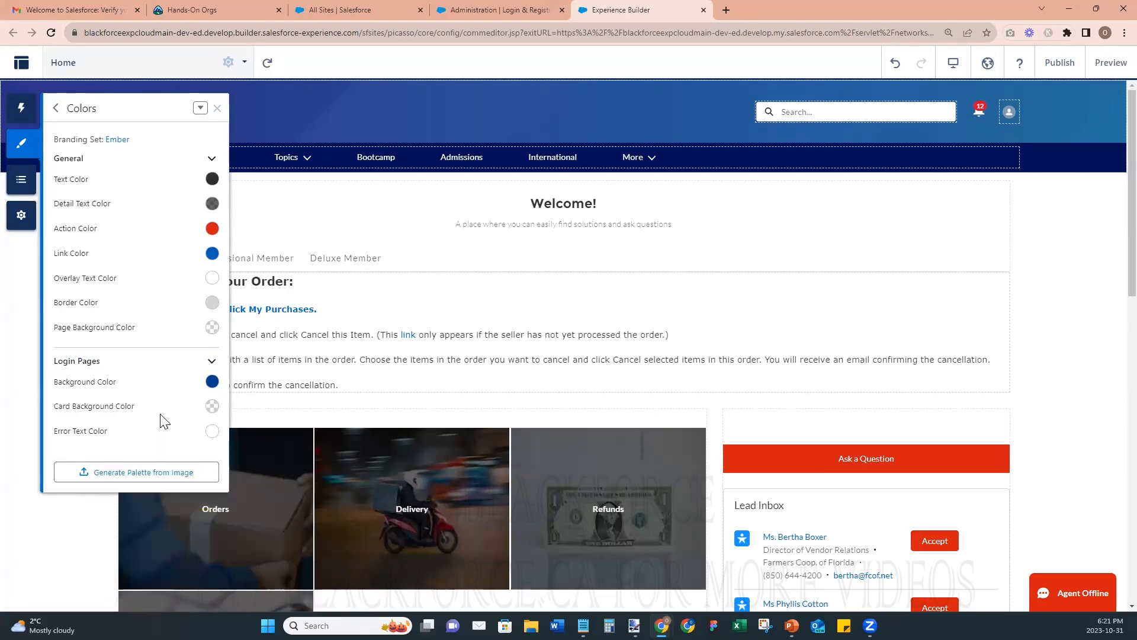
# Step: Compare the live login page with the theme's login pages background image and clear that image
pyautogui.click(56, 109)
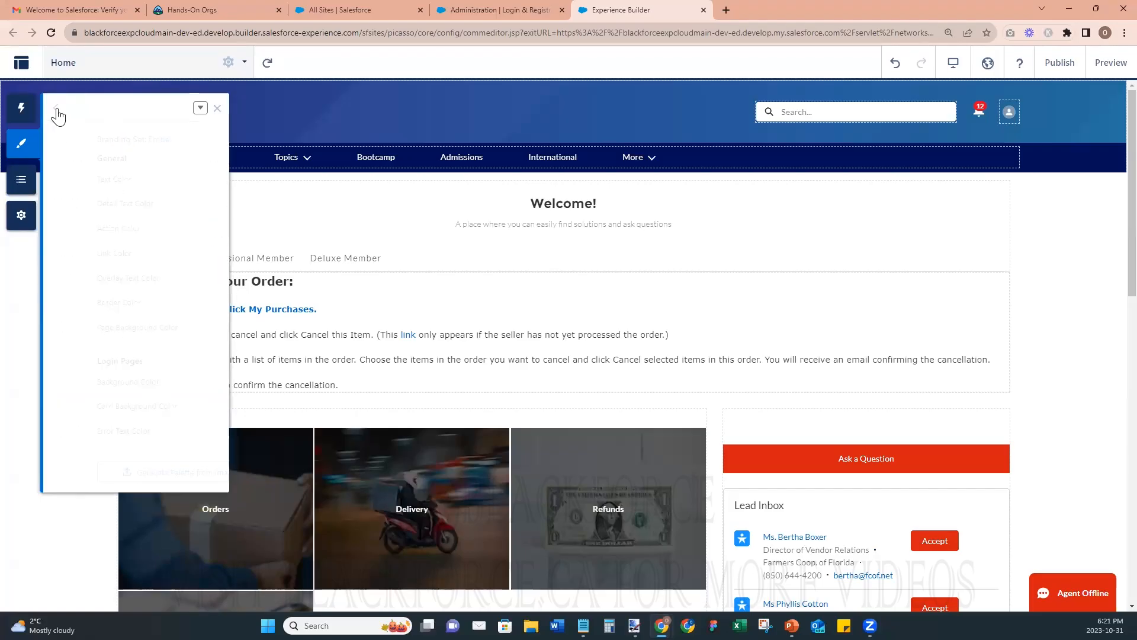
pyautogui.click(88, 273)
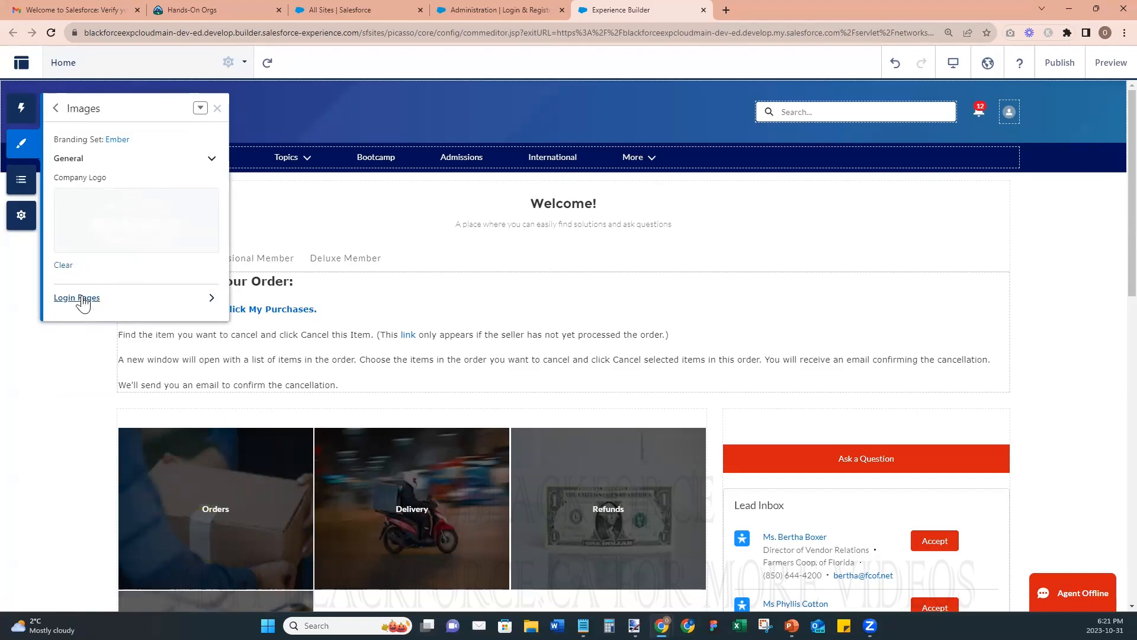
pyautogui.click(83, 299)
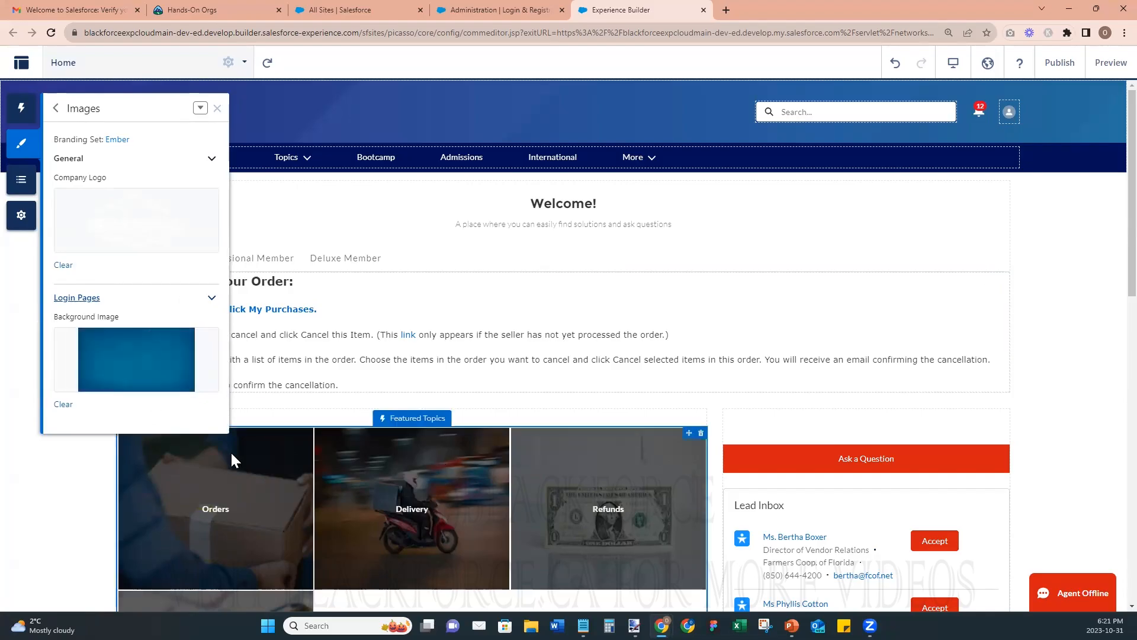
pyautogui.moveTo(661, 626)
pyautogui.click(719, 579)
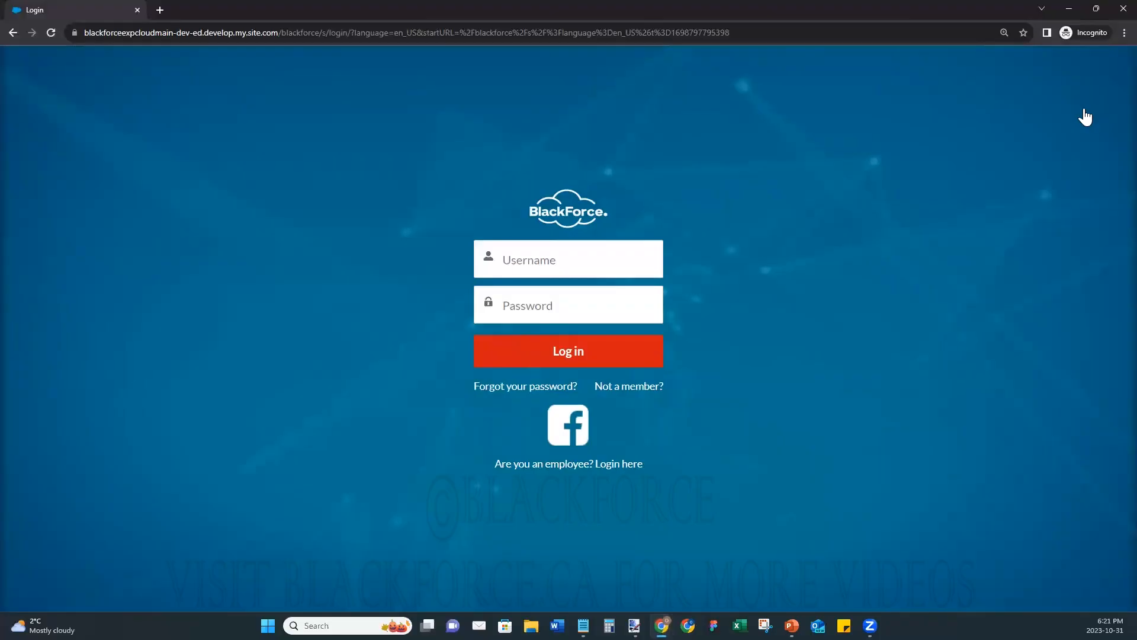
pyautogui.click(1069, 8)
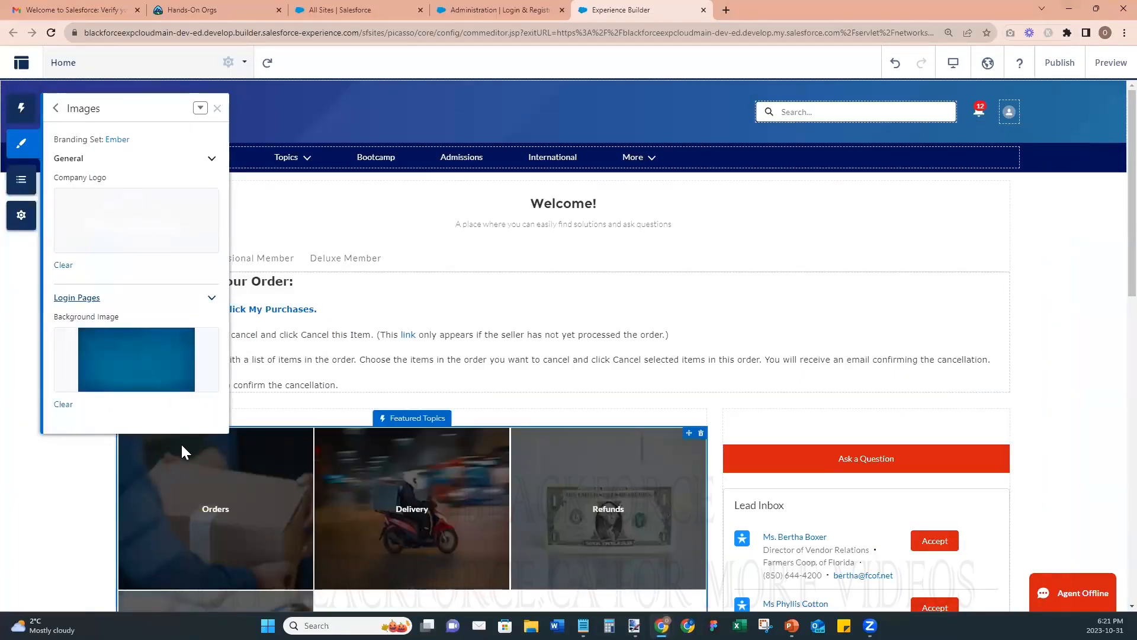
pyautogui.click(64, 405)
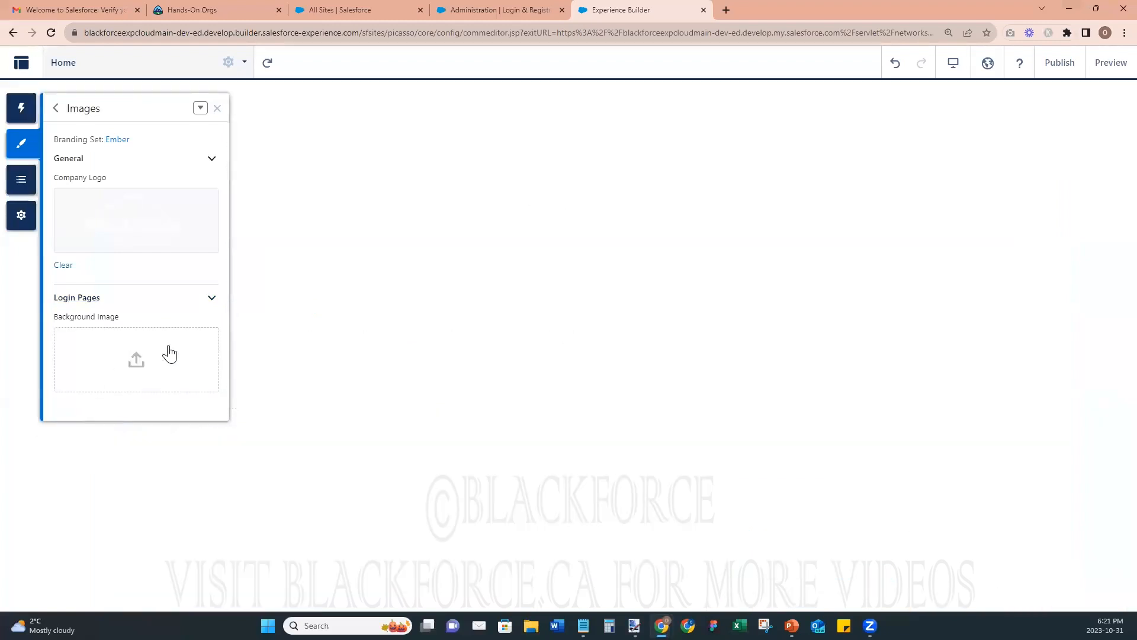
# Step: Show the theme's login pages colors and publish the site changes to blackforceexpcloudmain-dev-ed.develop.my.site.com/blackforce/s
pyautogui.click(54, 117)
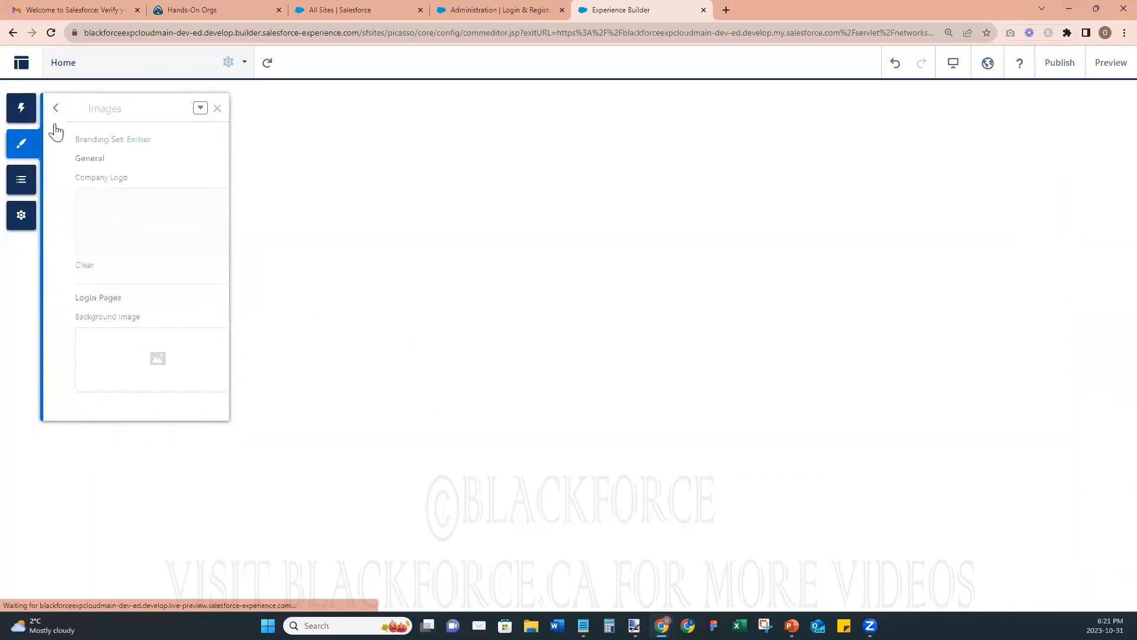
pyautogui.click(105, 254)
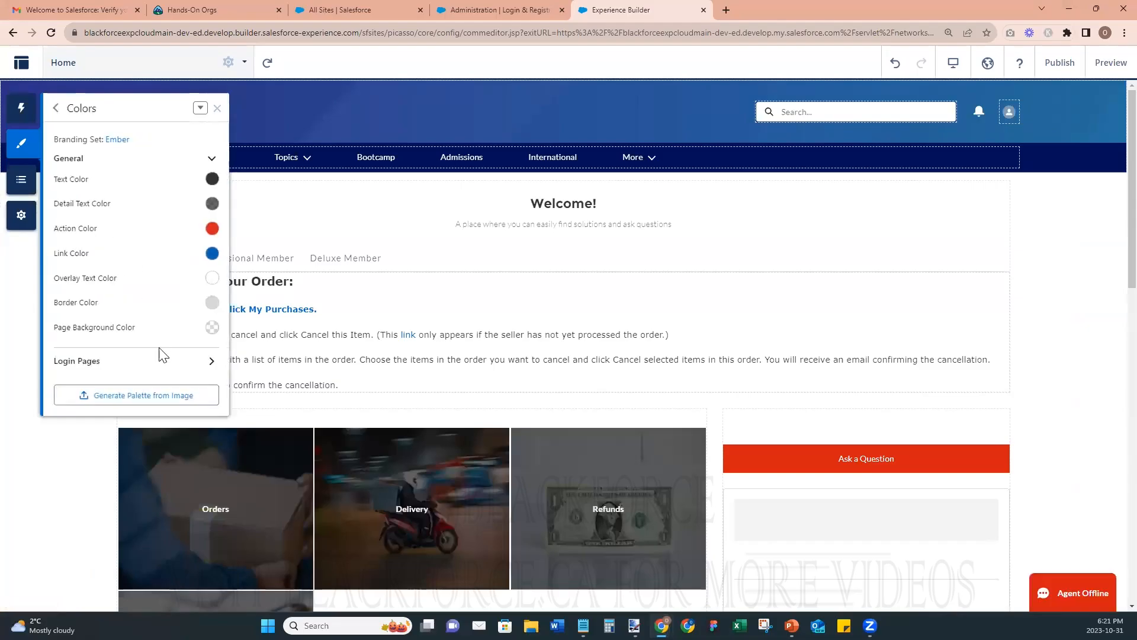
pyautogui.click(141, 363)
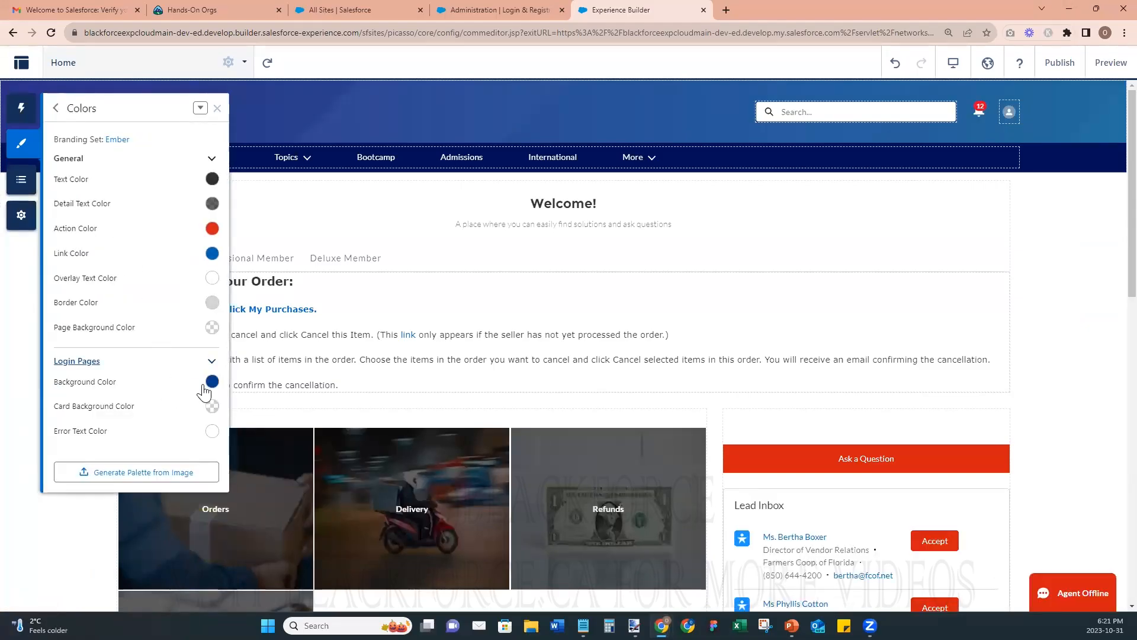
pyautogui.click(1060, 63)
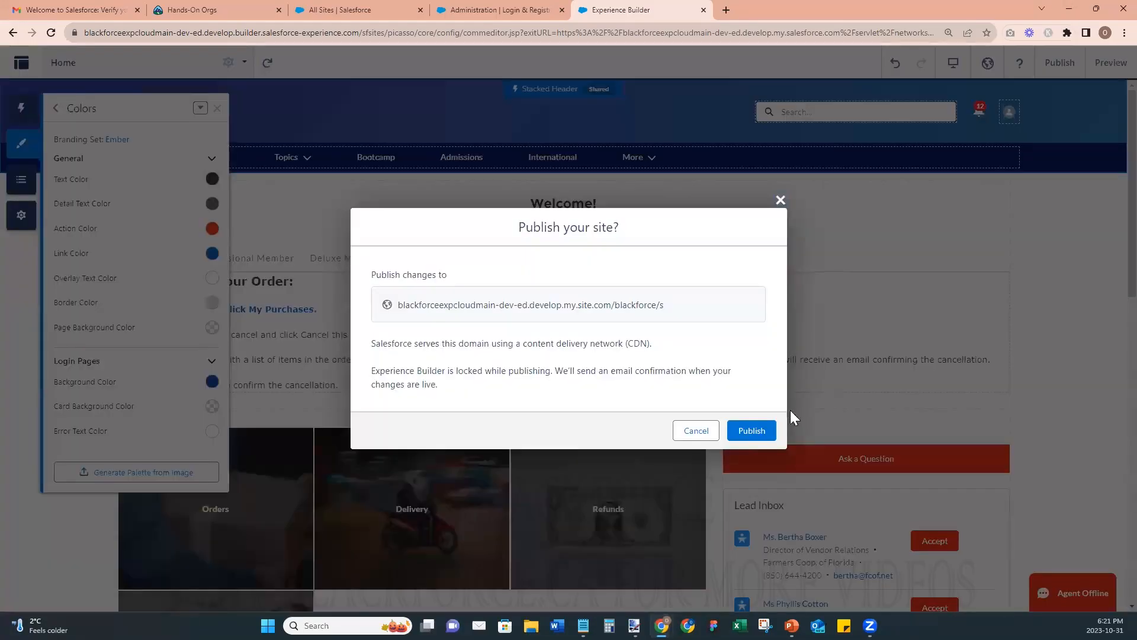
pyautogui.click(754, 433)
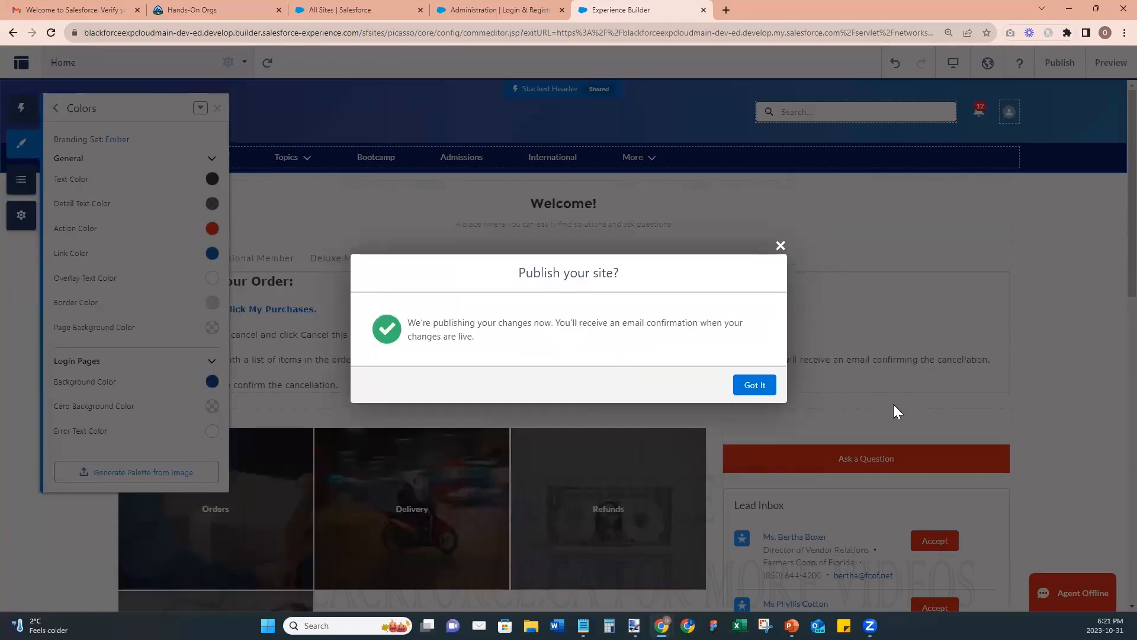
pyautogui.click(752, 388)
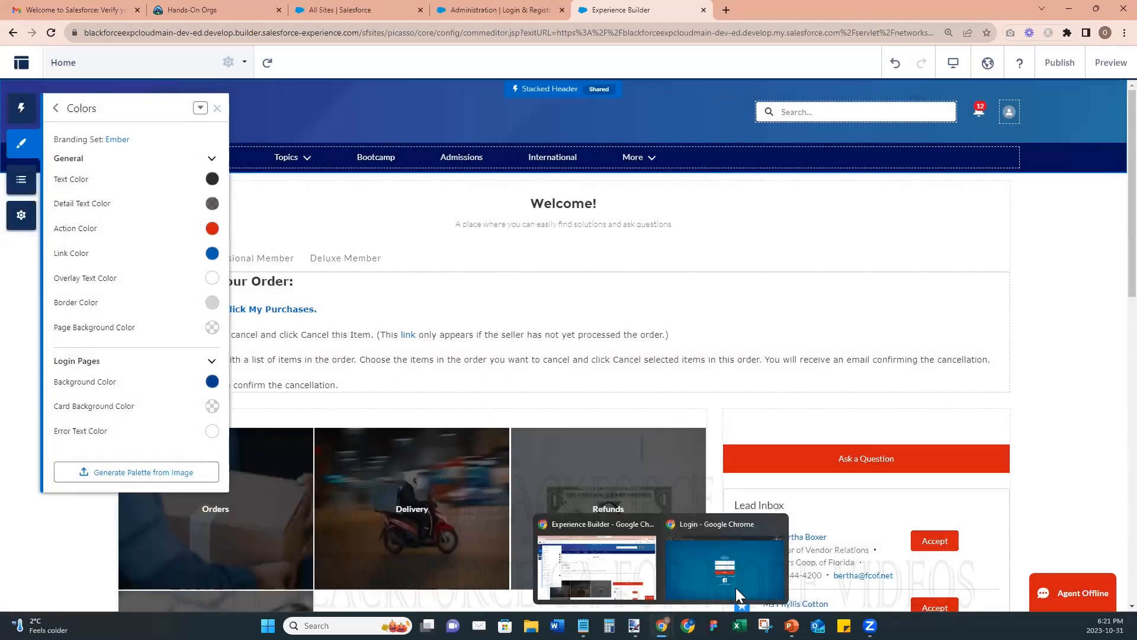
# Step: Reload the login page in the incognito window to check the published background, and minimize both browser windows to return to the slides
pyautogui.hotkey('alt', 'Tab')
pyautogui.click(51, 33)
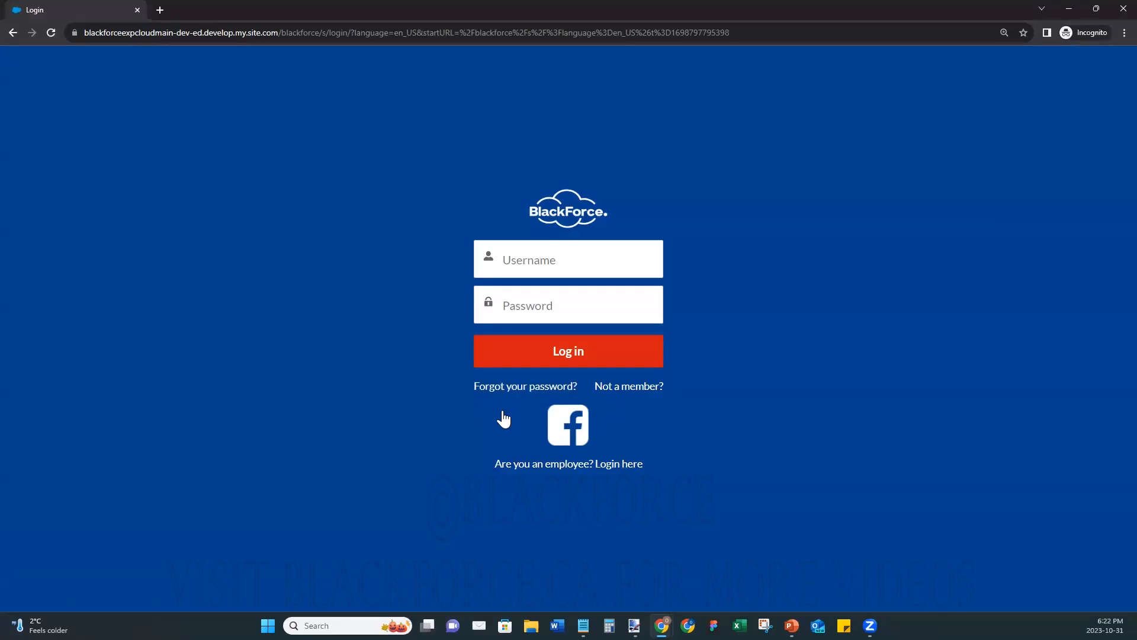
pyautogui.click(1066, 8)
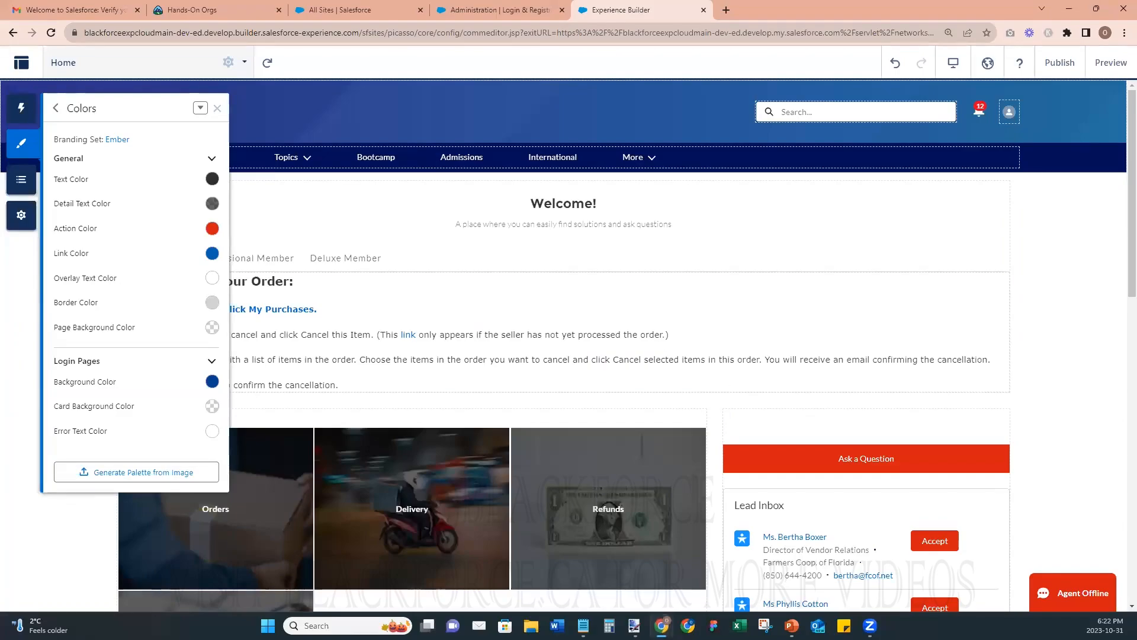
pyautogui.click(1069, 9)
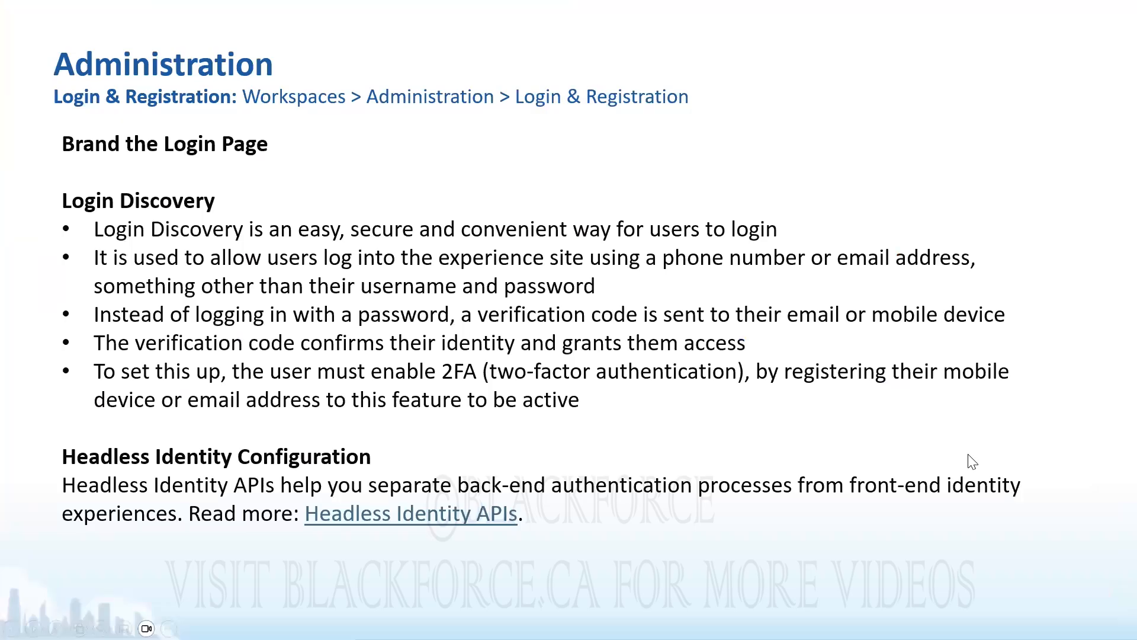
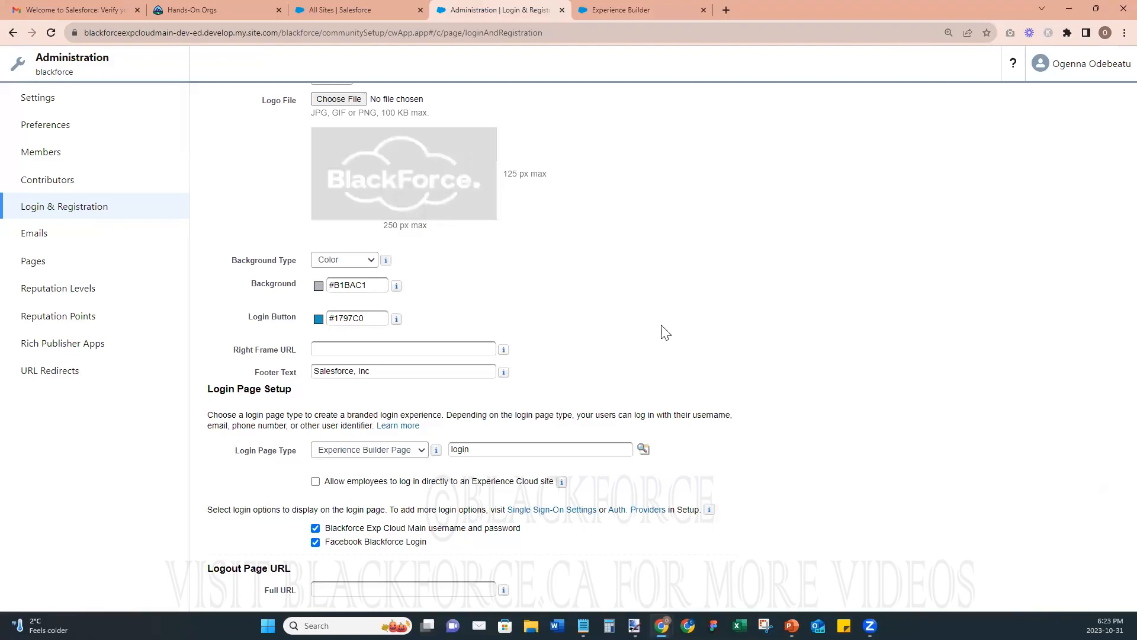
# Step: Review the Login Page Setup section and look through the available login page types without changing the selection
pyautogui.scroll(-6, 804, 393)
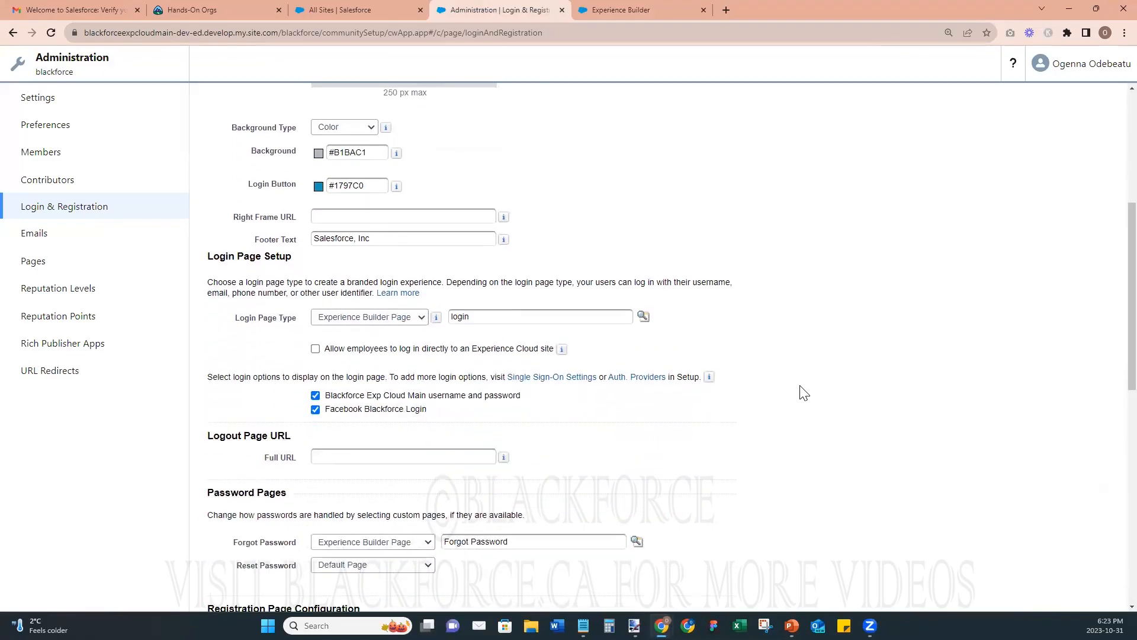
pyautogui.scroll(6, 804, 393)
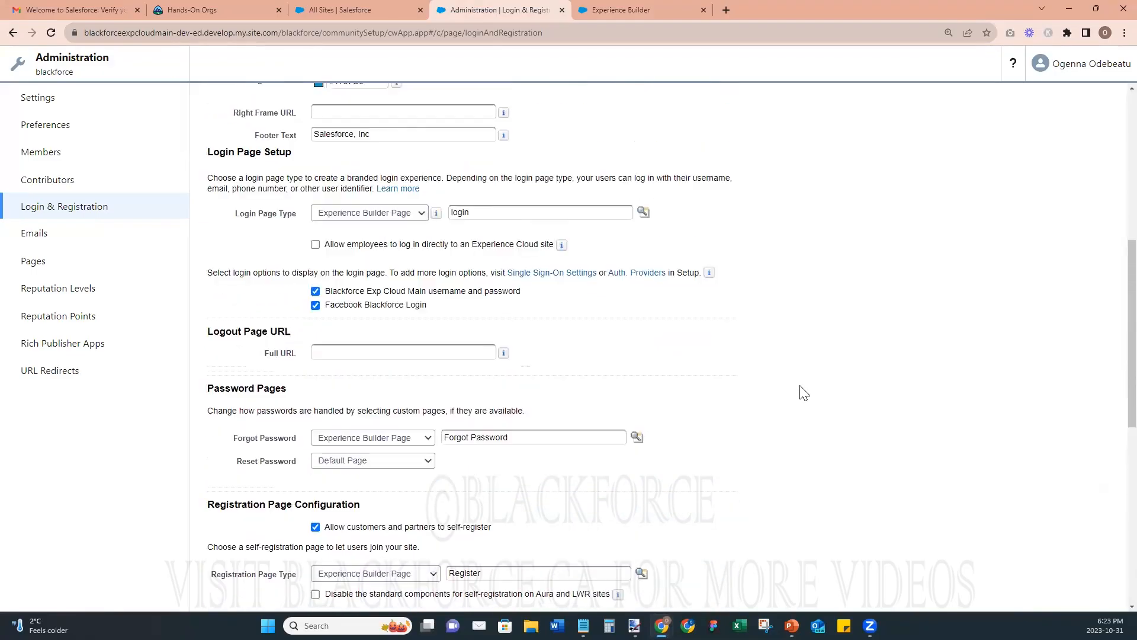
pyautogui.scroll(-2, 804, 393)
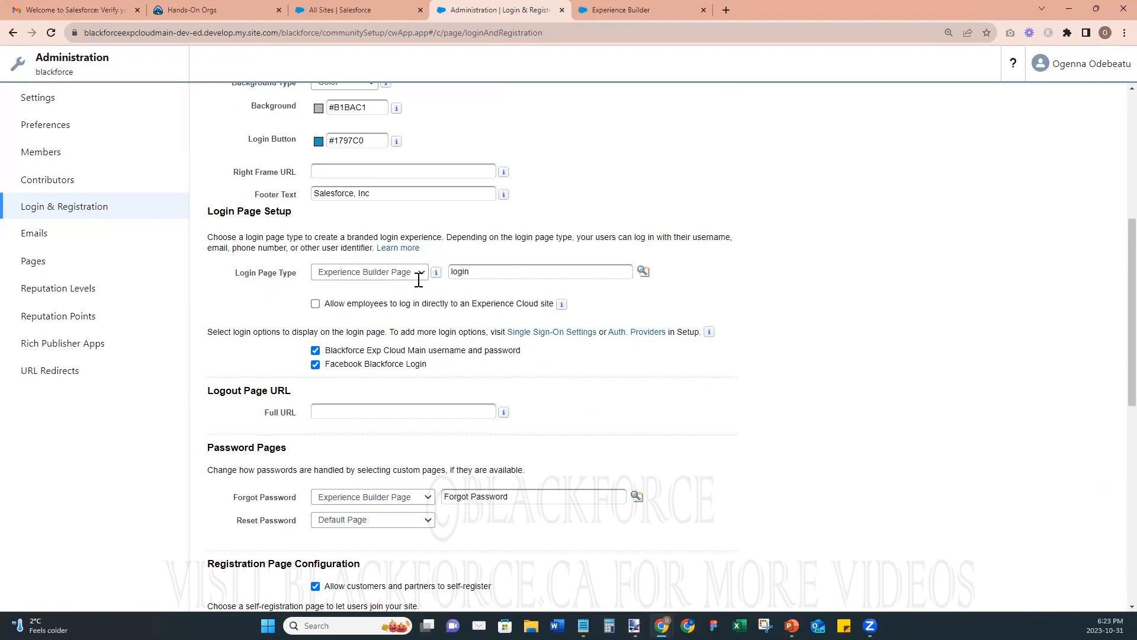
pyautogui.scroll(6, 427, 376)
pyautogui.scroll(-10, 426, 375)
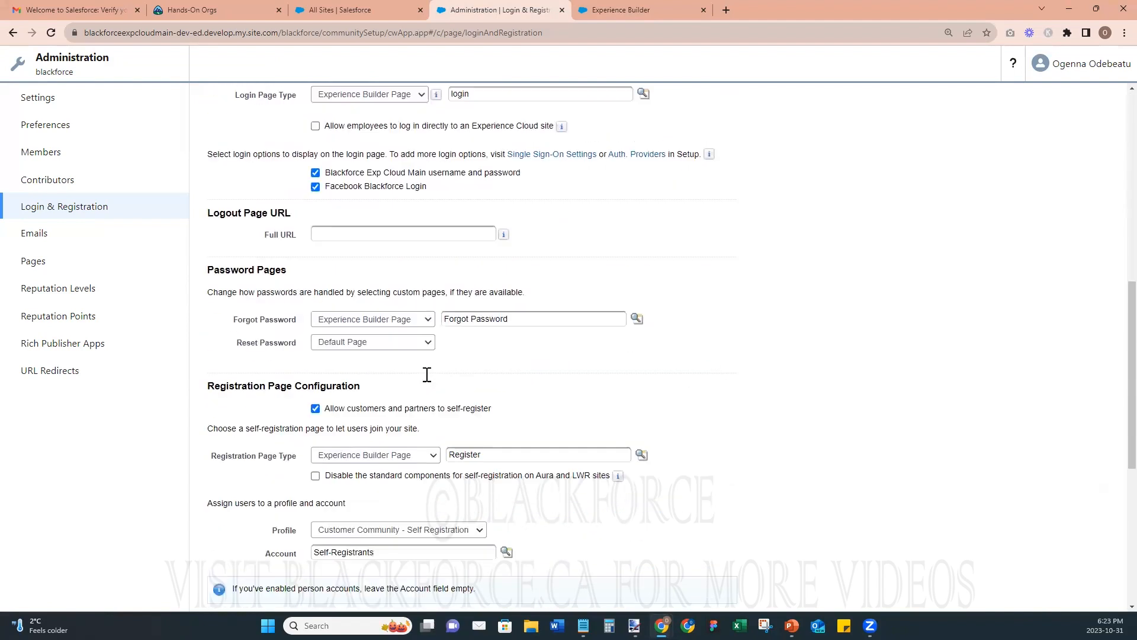
pyautogui.scroll(6, 429, 382)
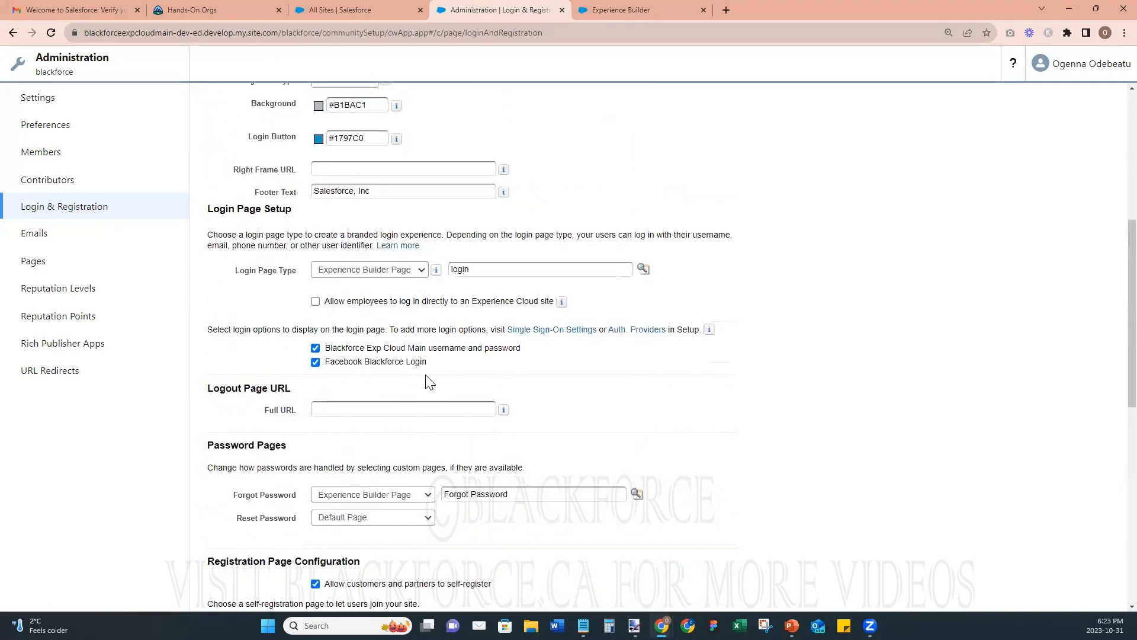
pyautogui.click(425, 335)
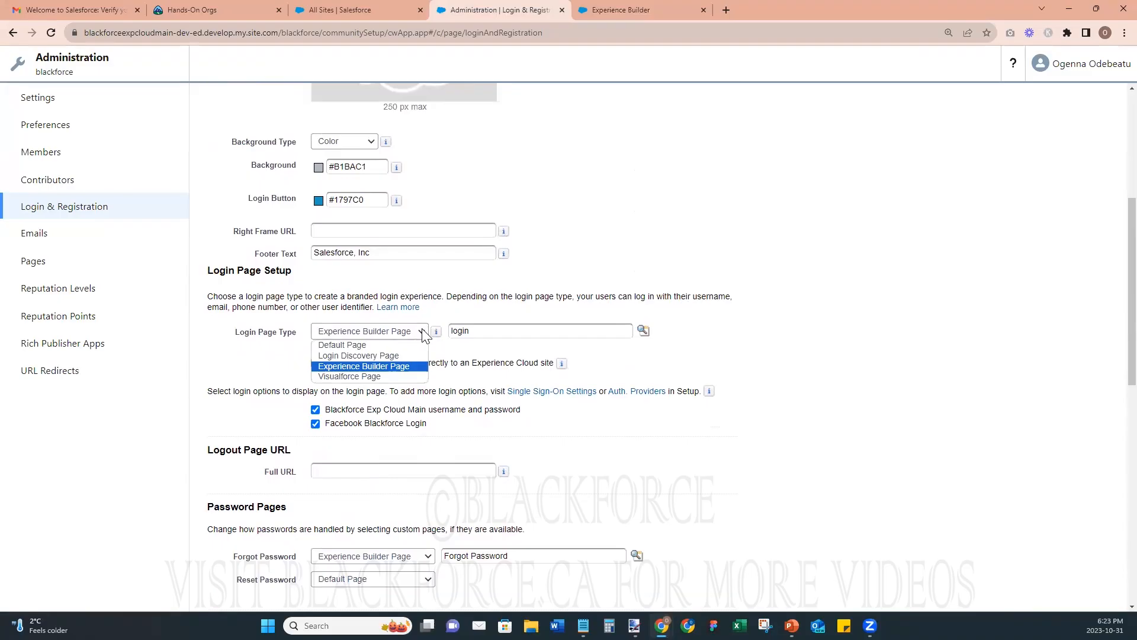
pyautogui.click(758, 386)
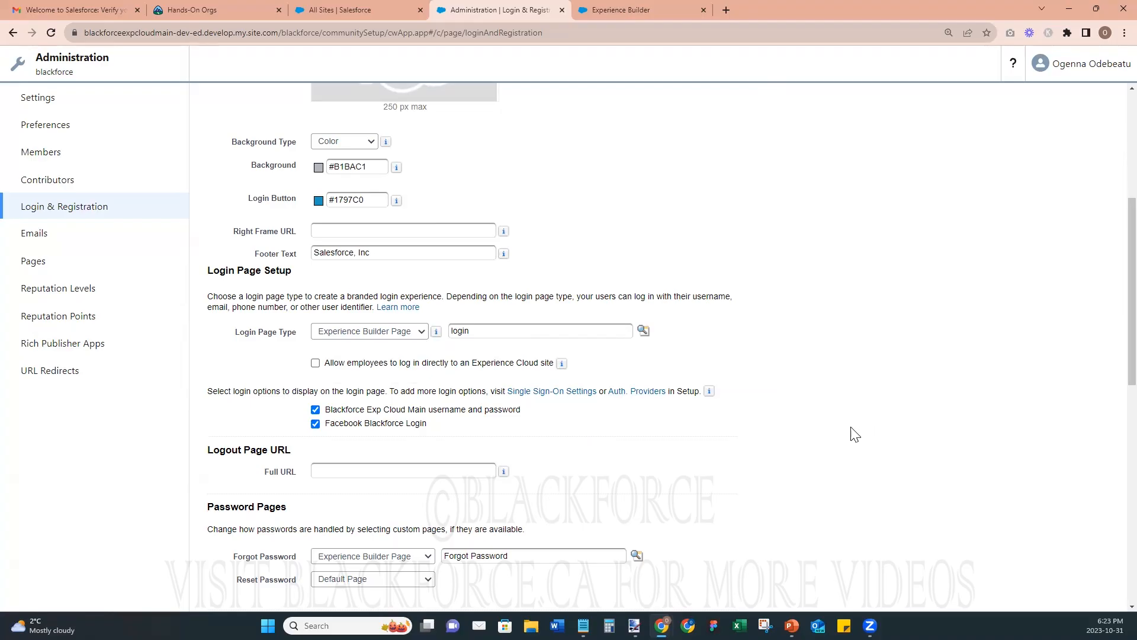
# Step: Read the help for the logout page's full URL and look through the page types available for Forgot Password
pyautogui.scroll(-3, 537, 421)
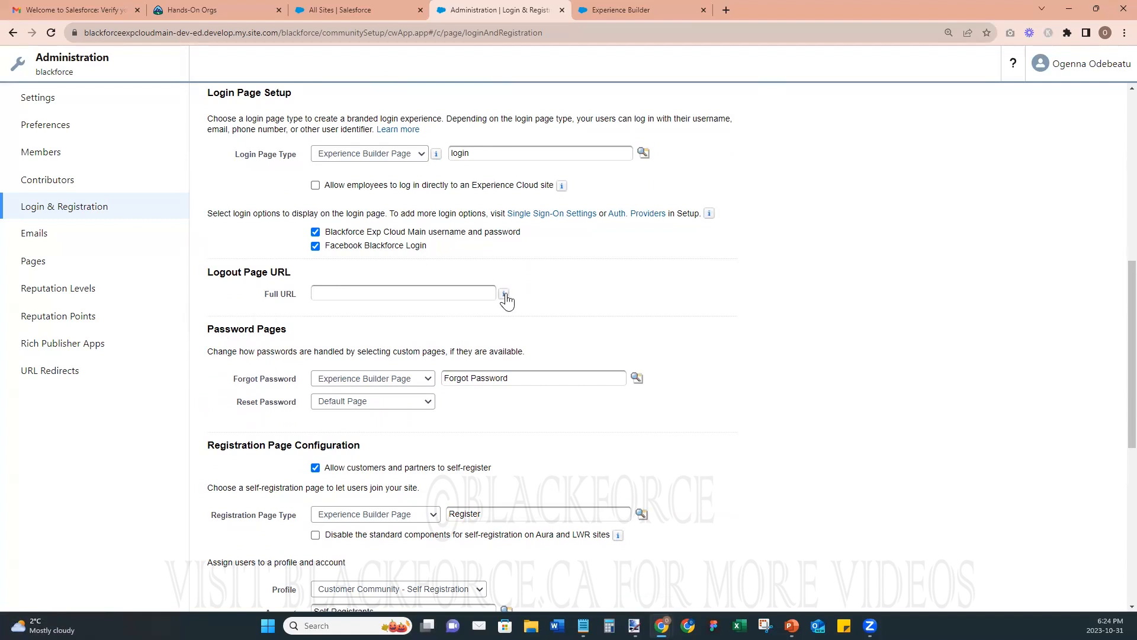
pyautogui.moveTo(507, 301)
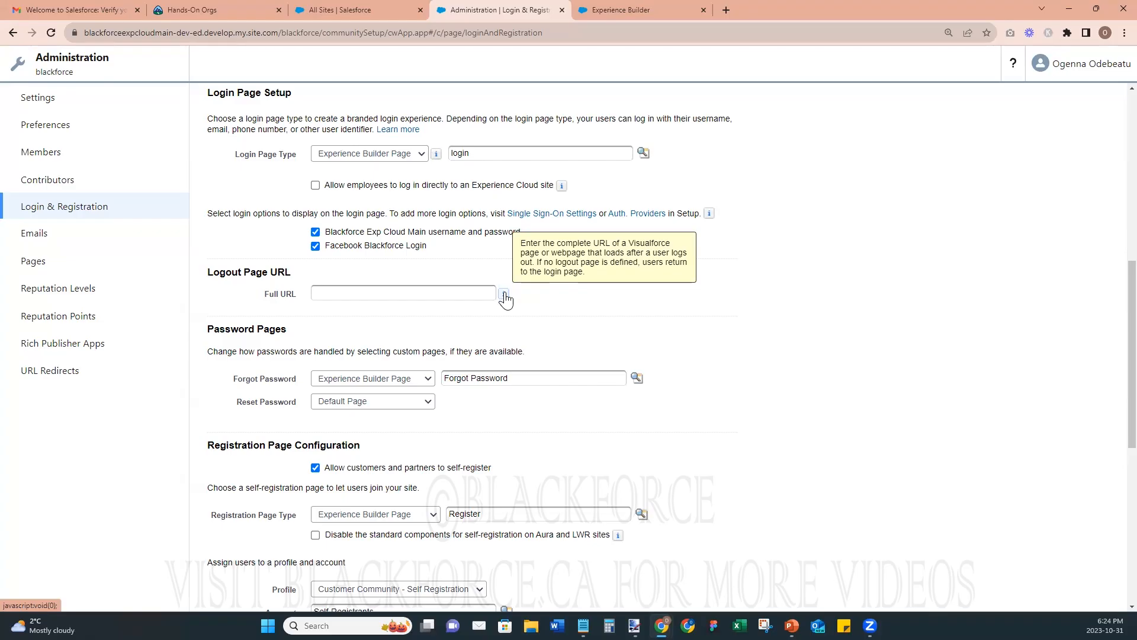
pyautogui.scroll(-3, 614, 311)
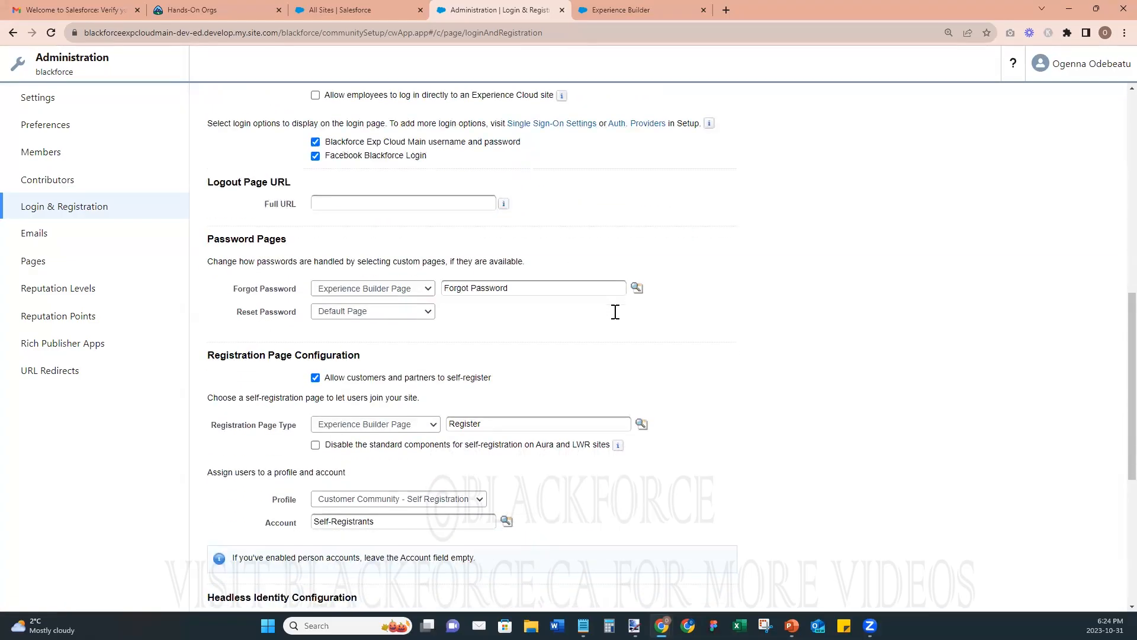
pyautogui.scroll(1, 615, 302)
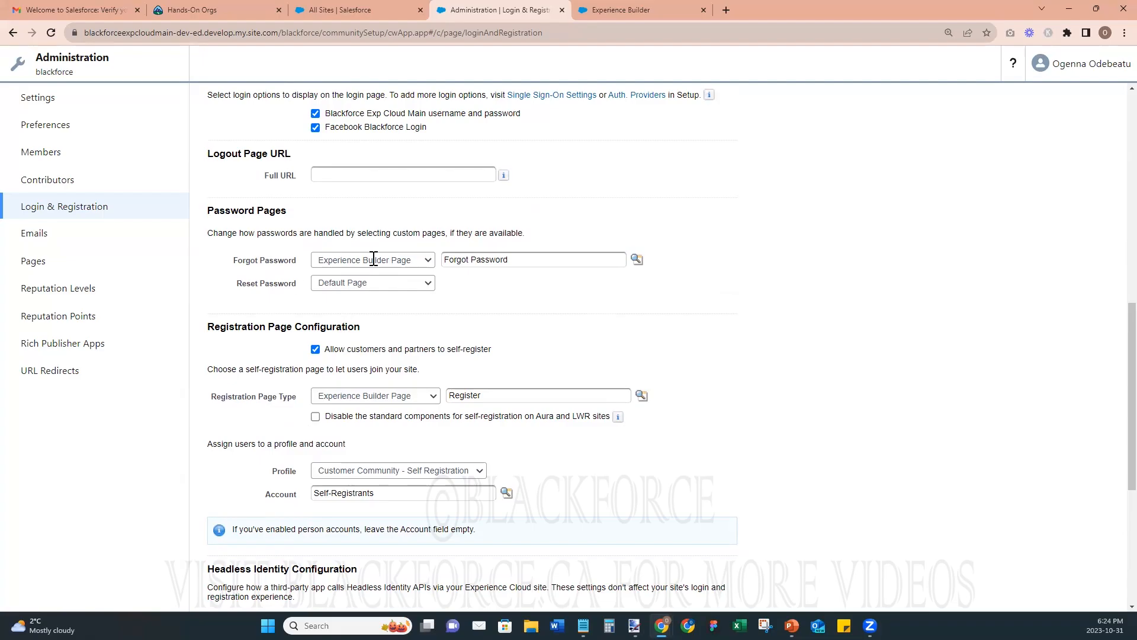
pyautogui.click(350, 261)
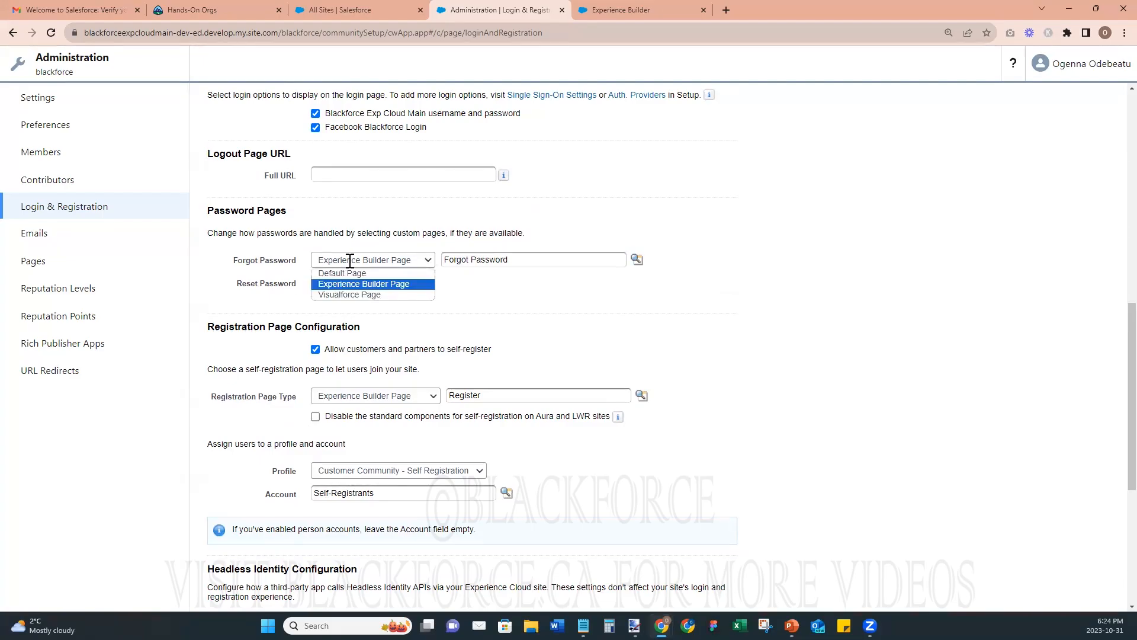
pyautogui.click(428, 264)
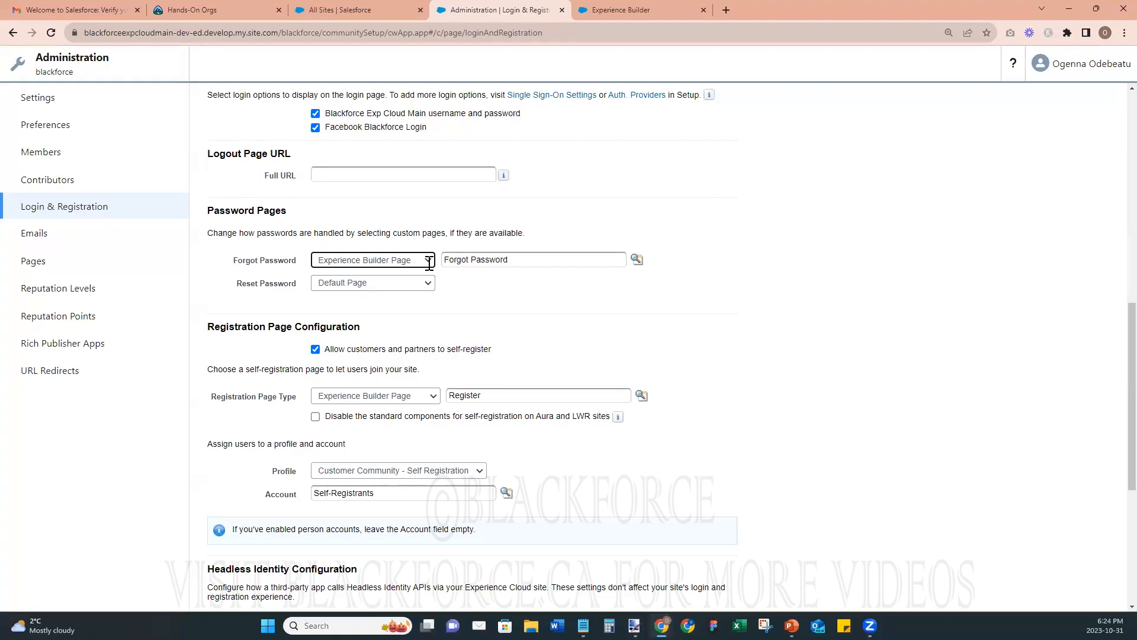
# Step: Switch to Experience Builder, search the site pages for "pas" and open the Forgot Password page
pyautogui.click(617, 13)
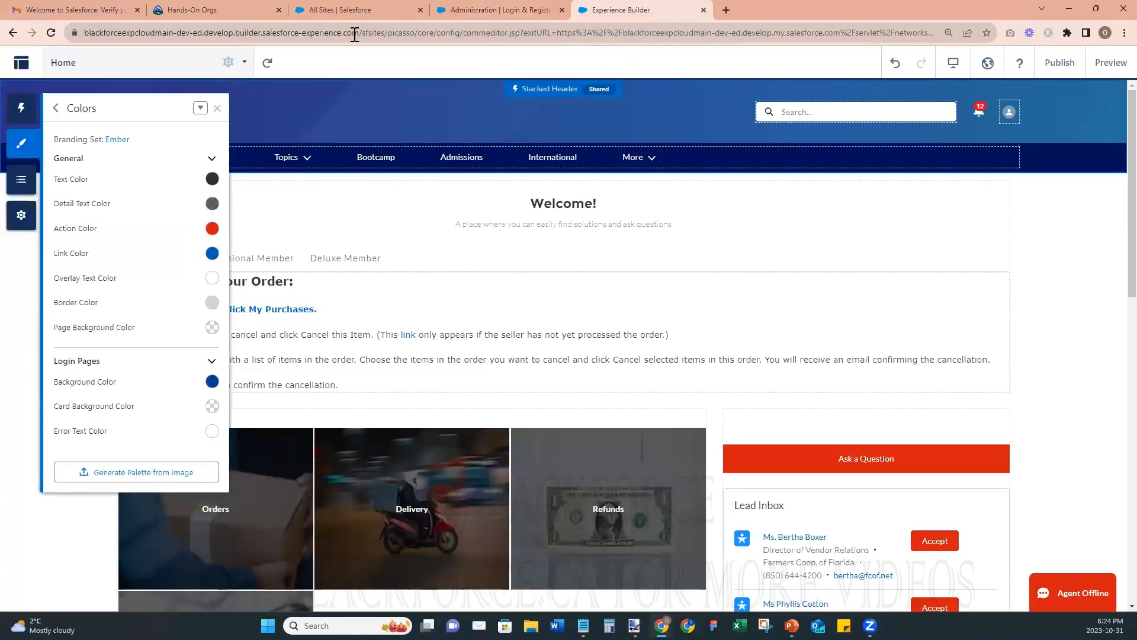
pyautogui.click(140, 61)
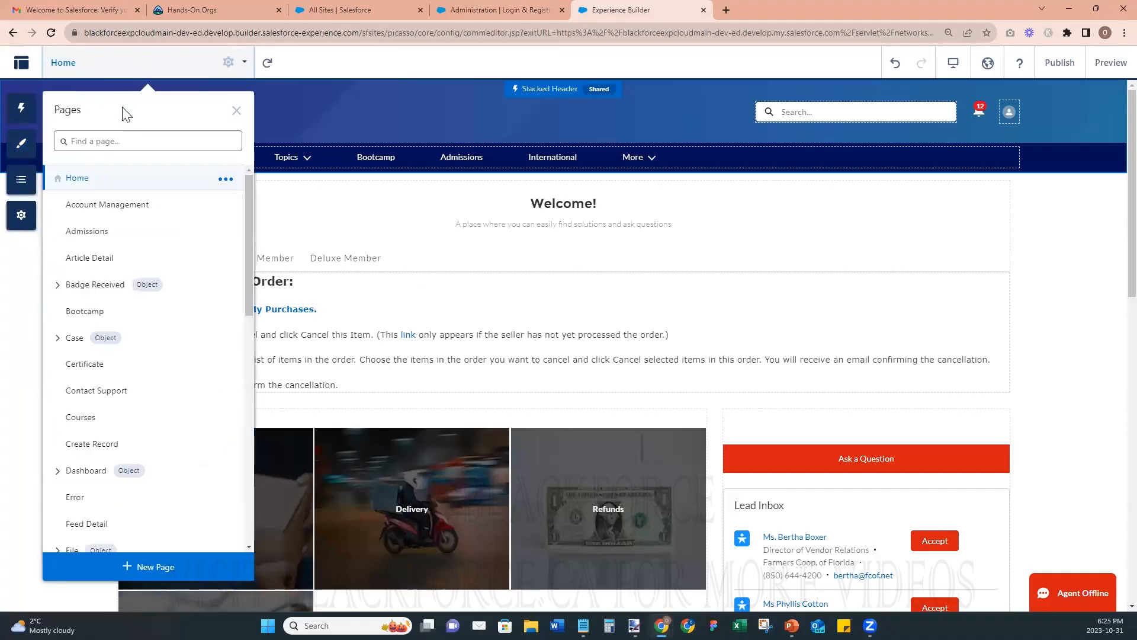
pyautogui.click(136, 142)
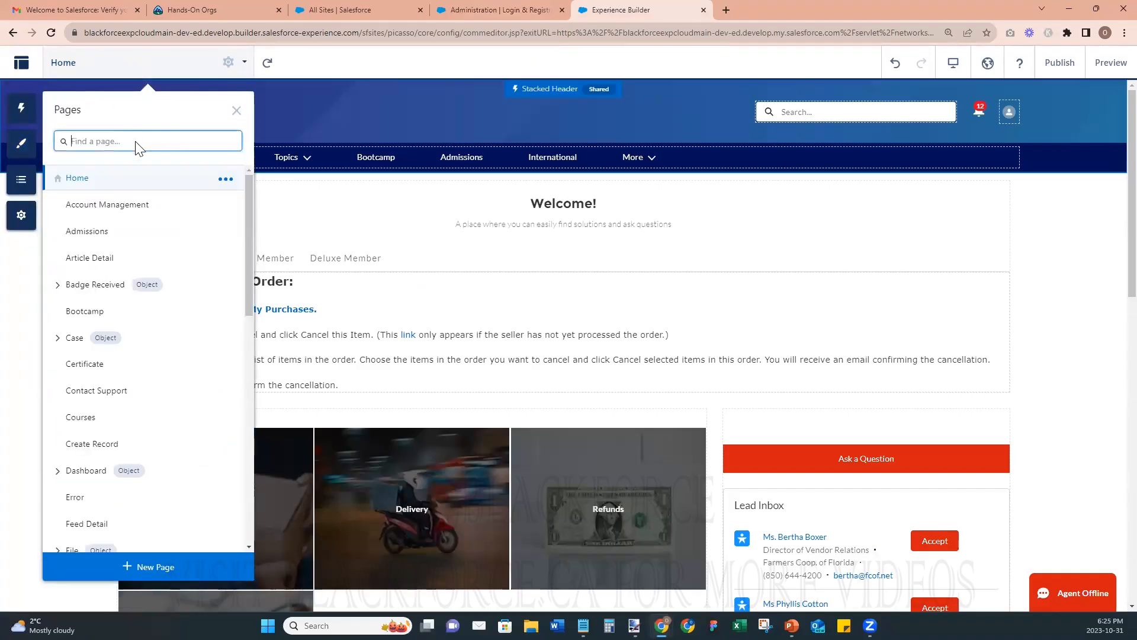
pyautogui.write('pas')
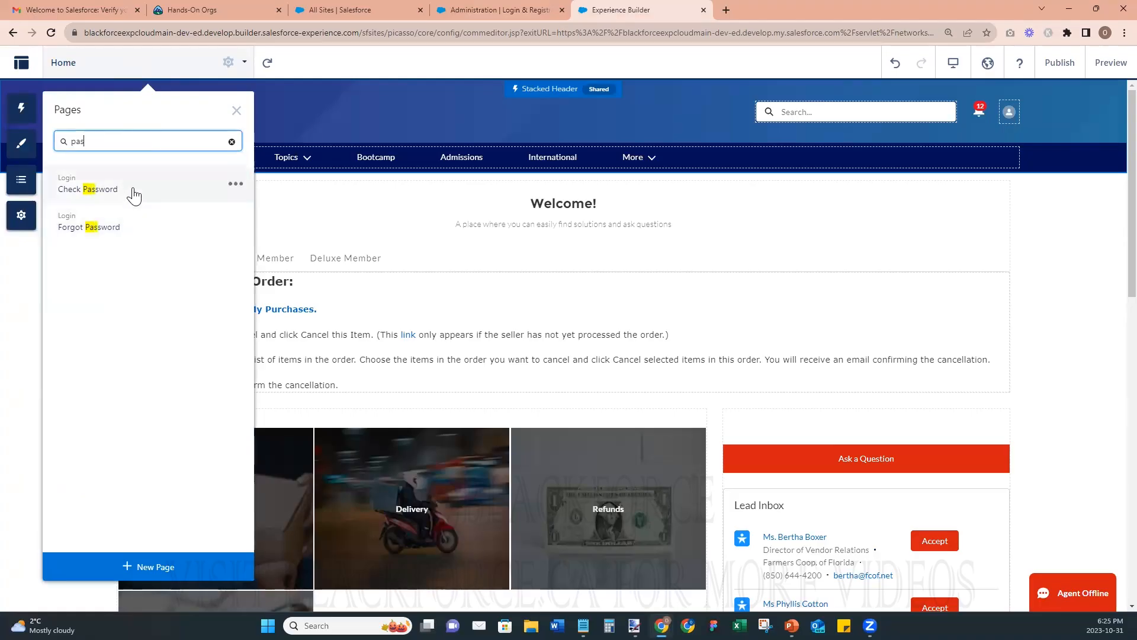
pyautogui.click(493, 11)
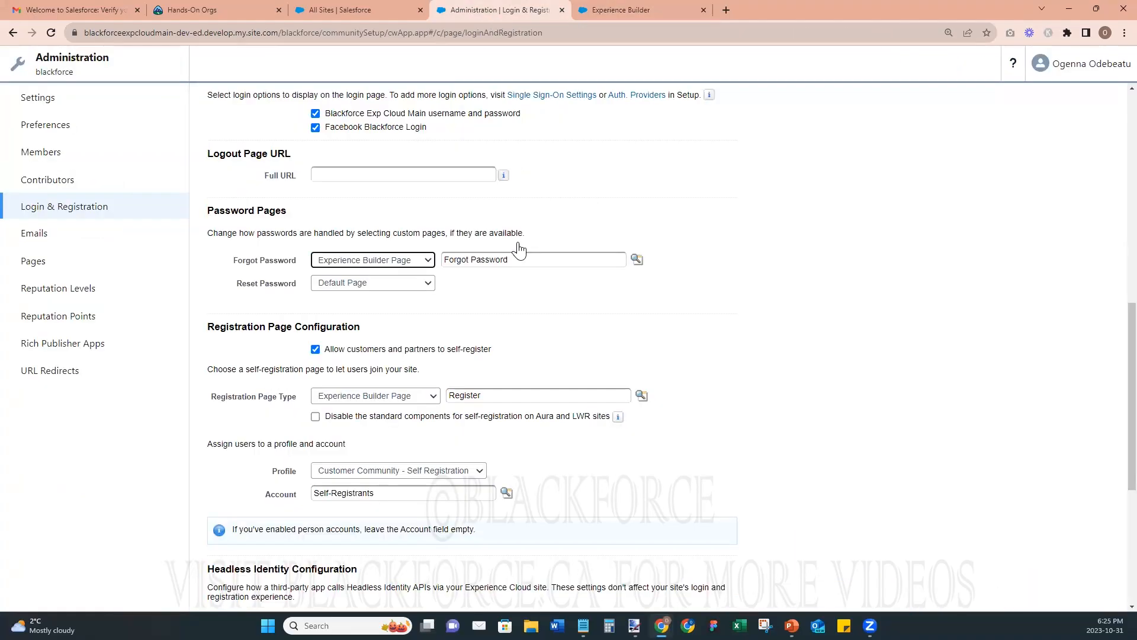
pyautogui.click(631, 11)
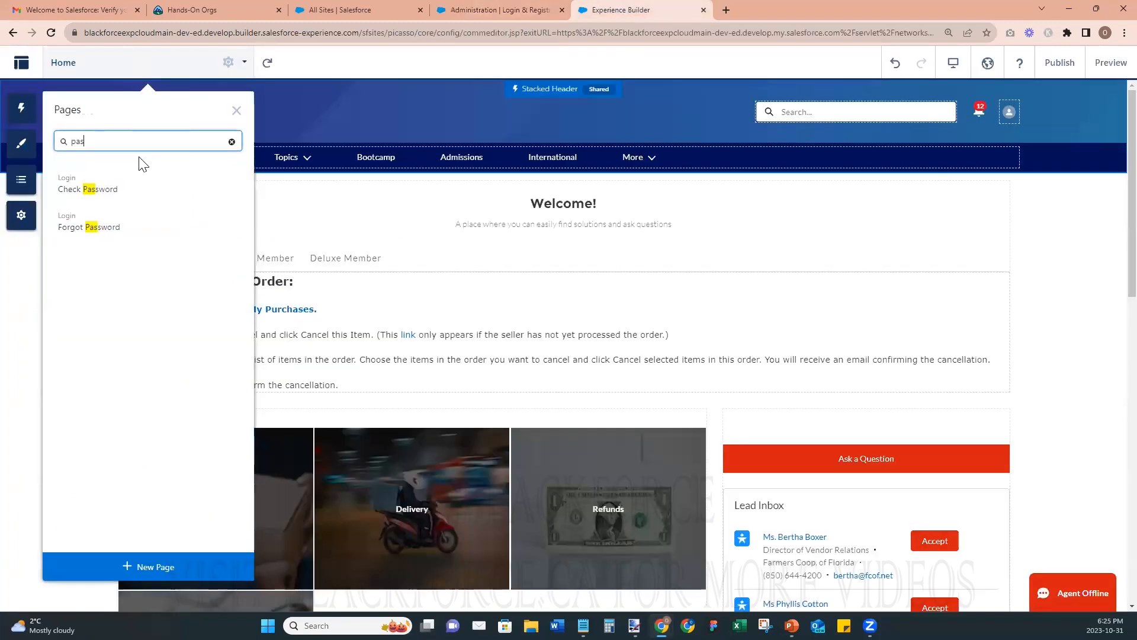
pyautogui.click(102, 227)
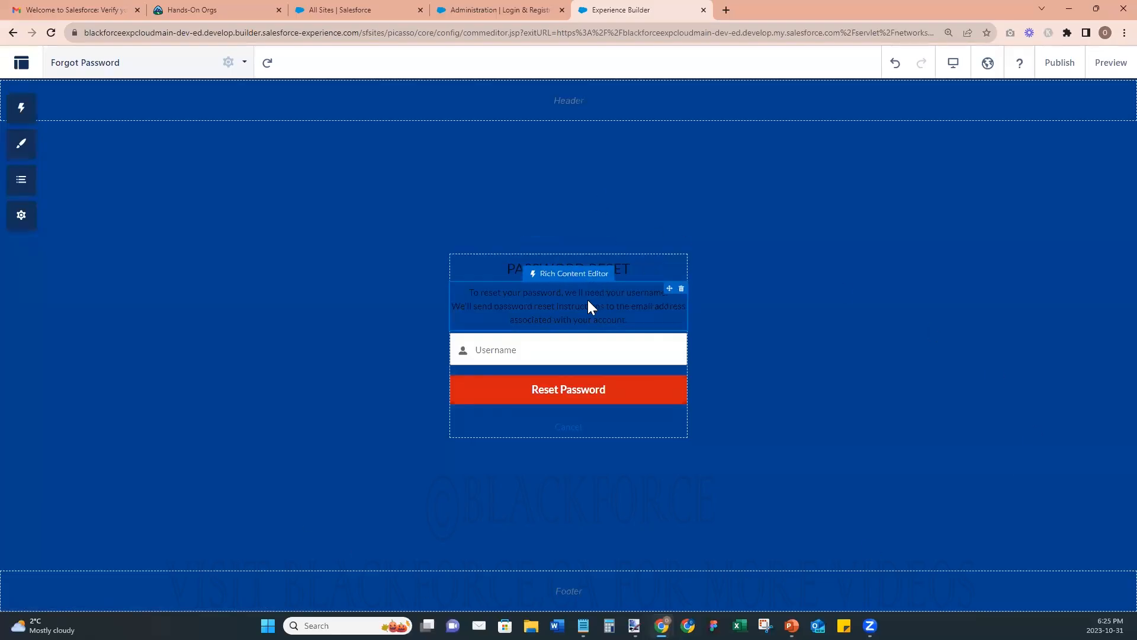
# Step: Set the text color of the PASSWORD RESET heading on the Forgot Password page to white
pyautogui.click(610, 270)
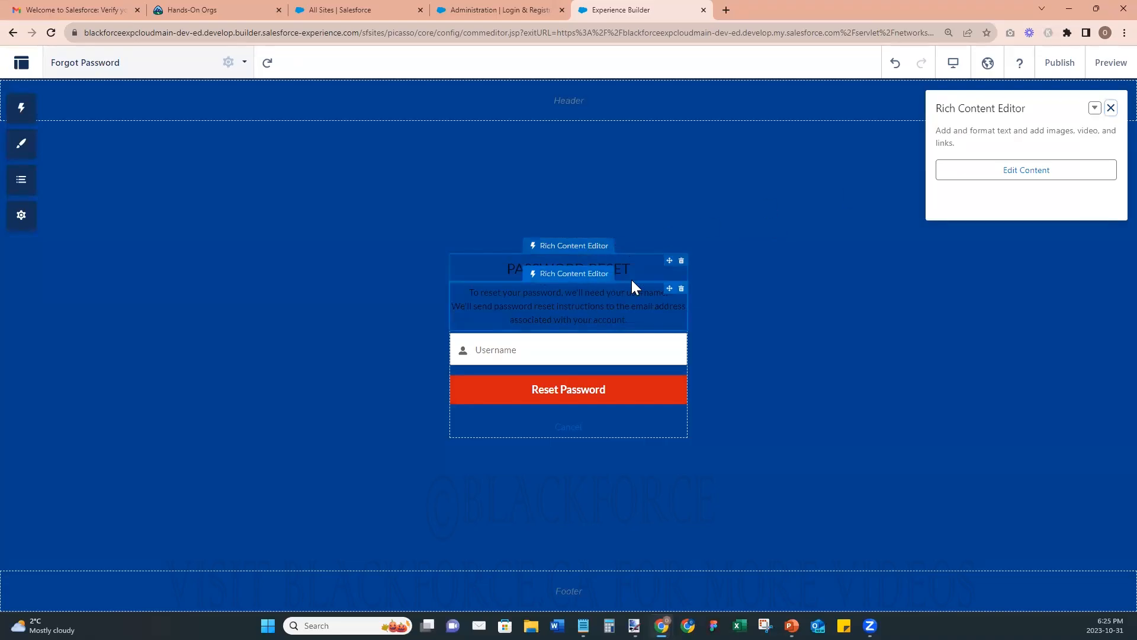
pyautogui.doubleClick(607, 270)
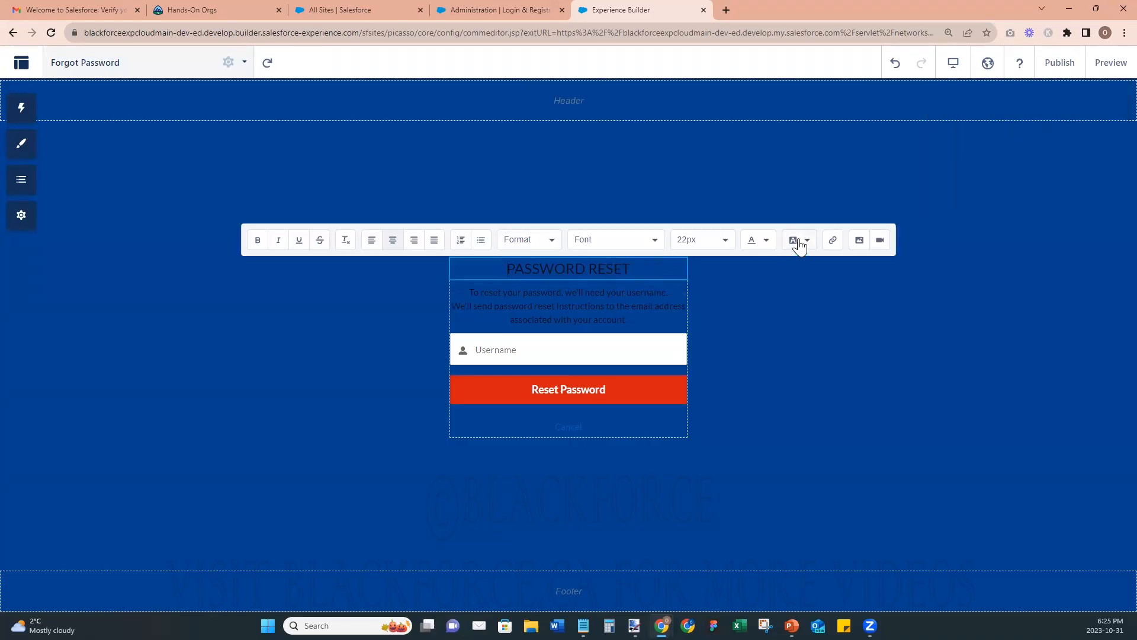
pyautogui.click(768, 246)
pyautogui.click(745, 280)
pyautogui.moveTo(660, 262); pyautogui.dragTo(505, 268)
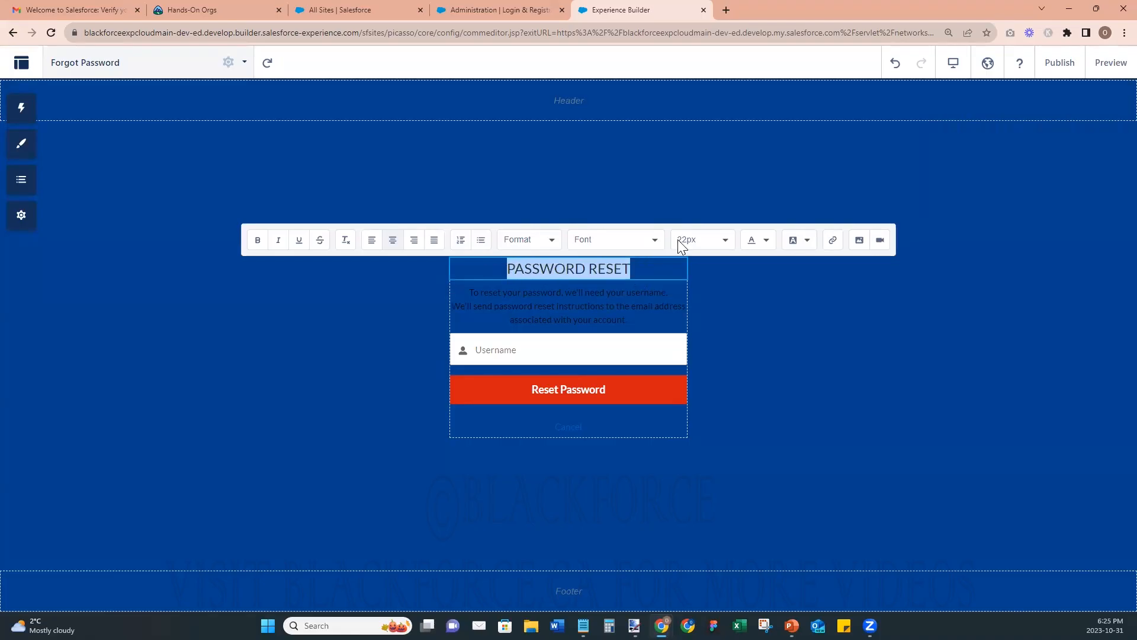
pyautogui.click(767, 240)
pyautogui.click(754, 284)
# Step: Try to set the text color of the reset instructions below the PASSWORD RESET heading to white
pyautogui.click(627, 302)
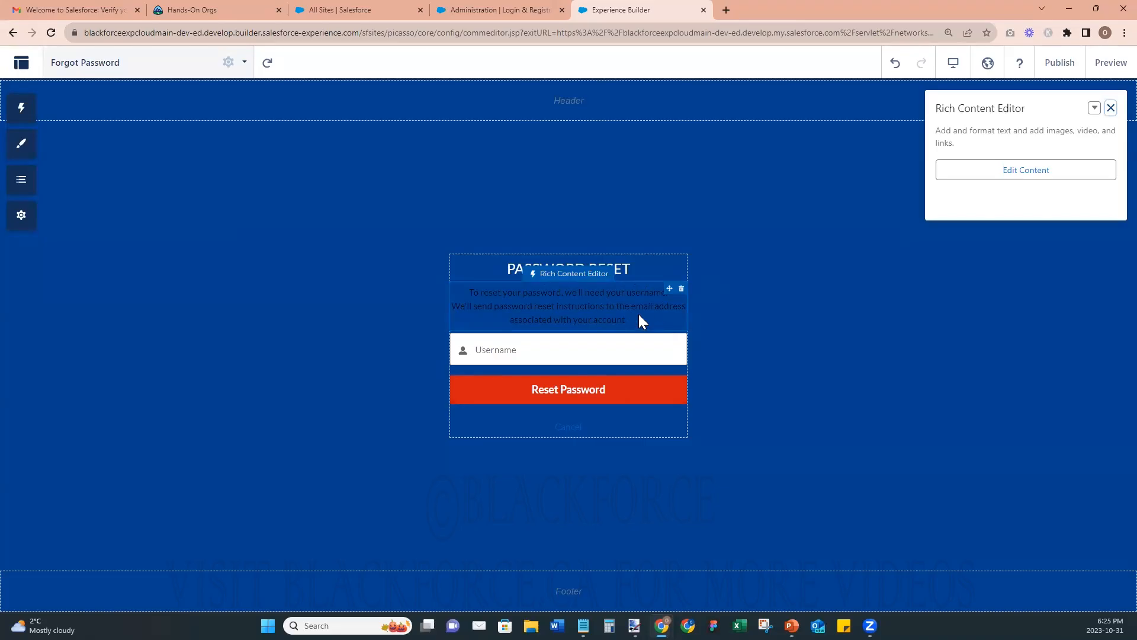
pyautogui.click(638, 313)
pyautogui.moveTo(637, 314); pyautogui.dragTo(472, 293)
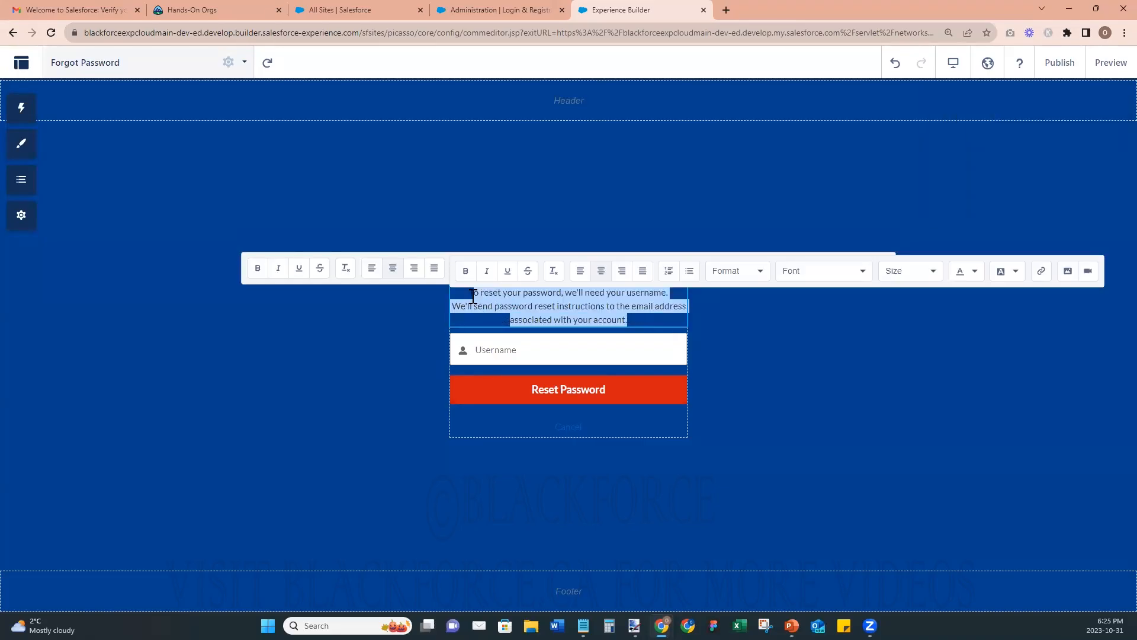
pyautogui.click(975, 272)
pyautogui.click(960, 313)
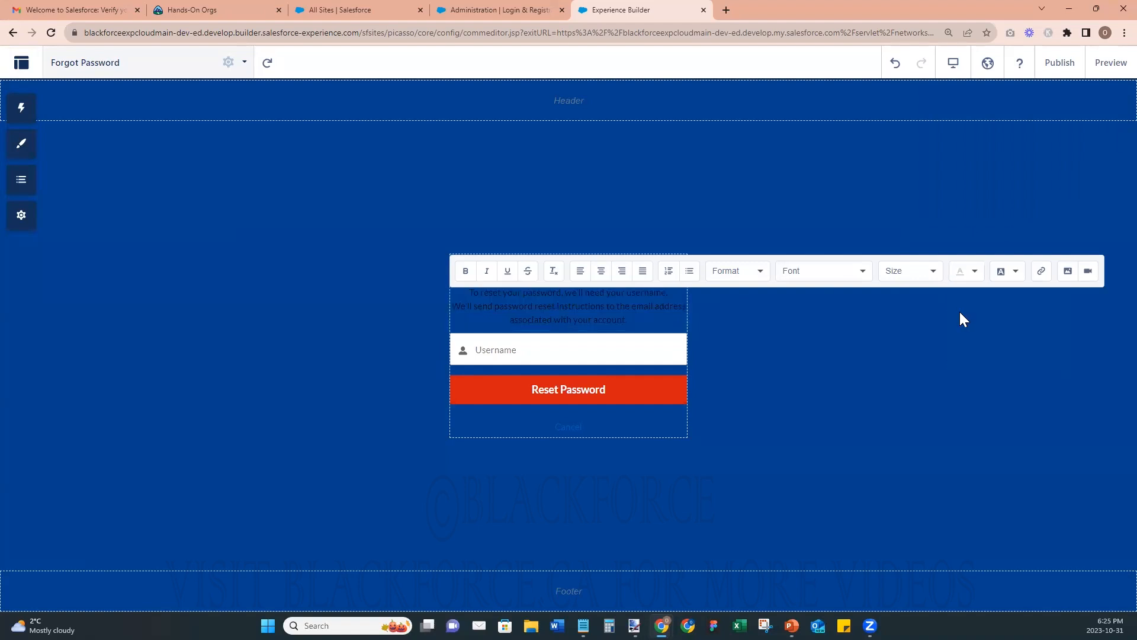
pyautogui.click(983, 274)
pyautogui.click(655, 315)
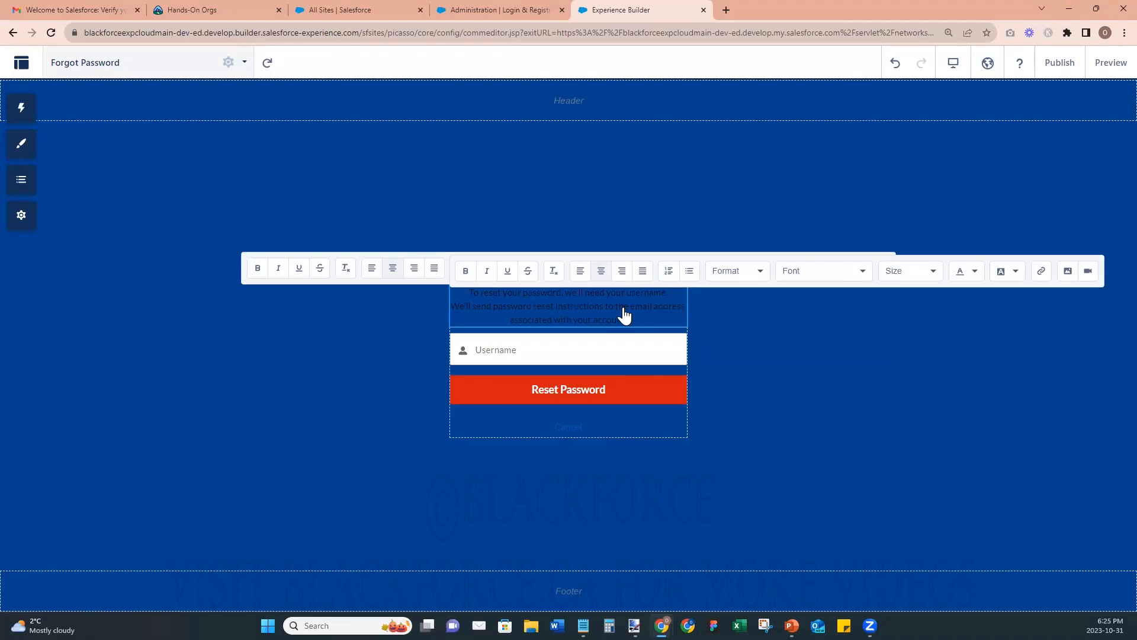
pyautogui.hotkey('ctrl', 'a')
pyautogui.click(974, 272)
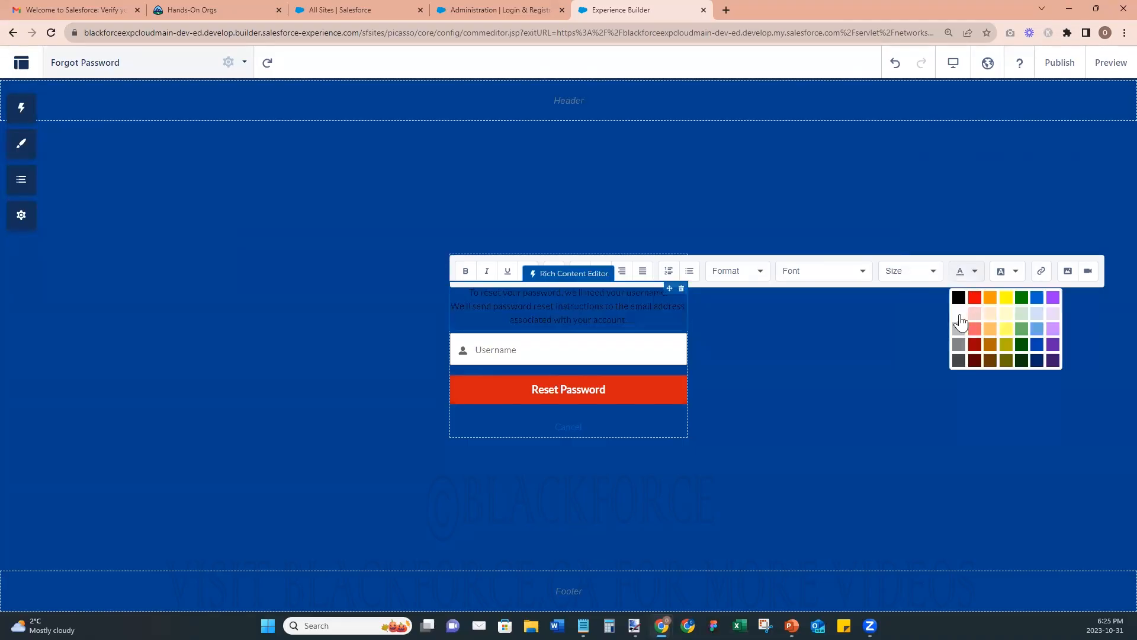
pyautogui.click(959, 313)
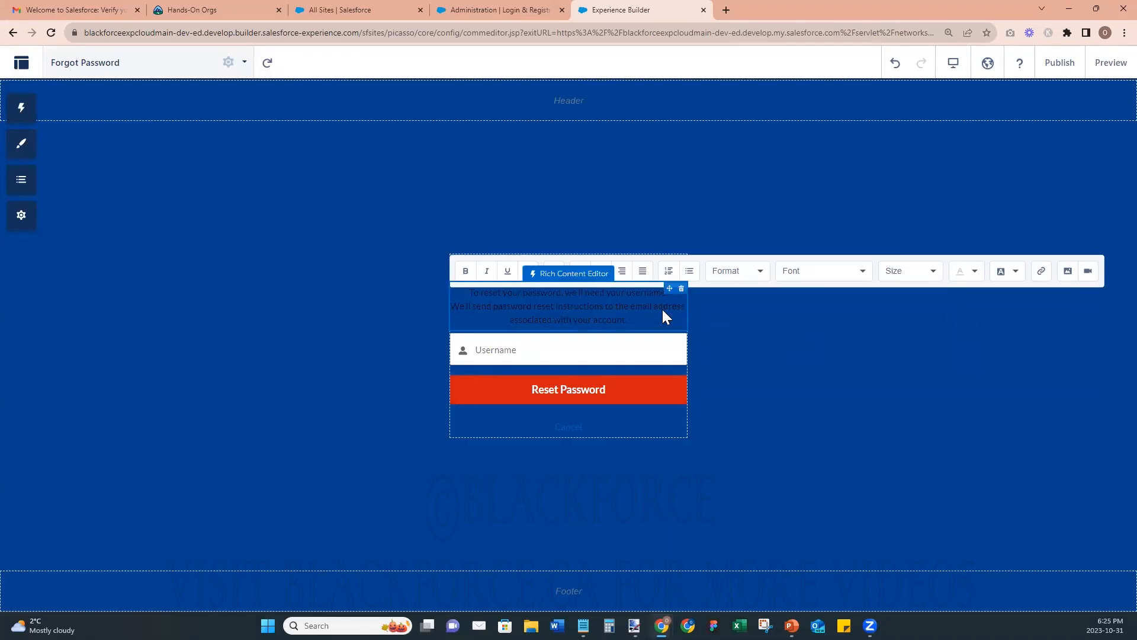
pyautogui.click(637, 309)
pyautogui.moveTo(640, 321); pyautogui.dragTo(466, 287)
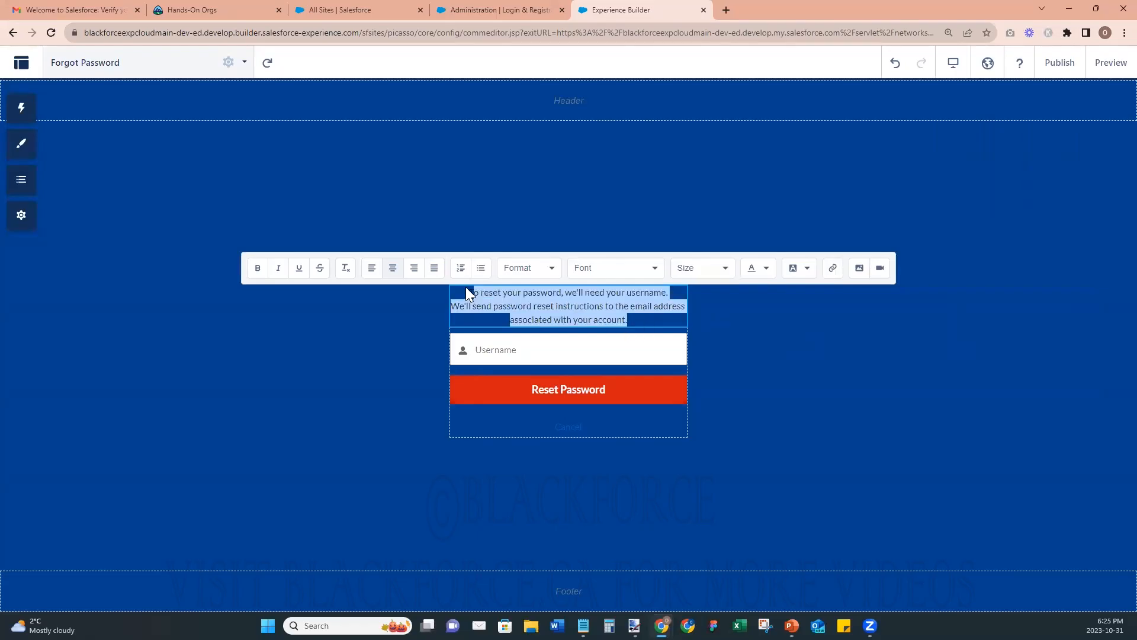
pyautogui.click(941, 330)
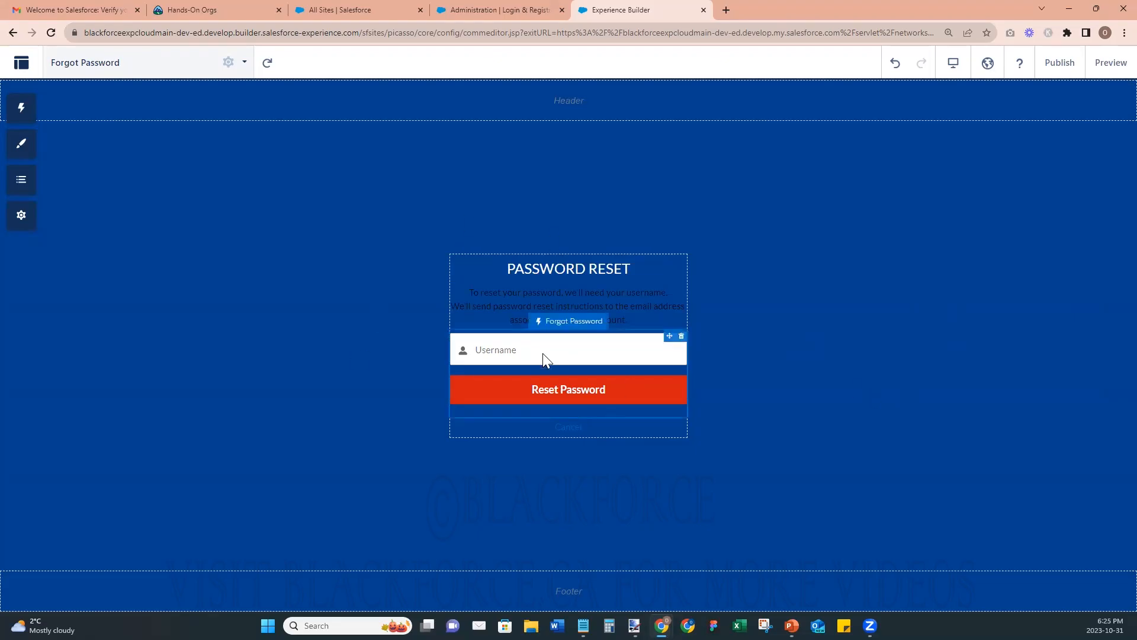
pyautogui.click(590, 301)
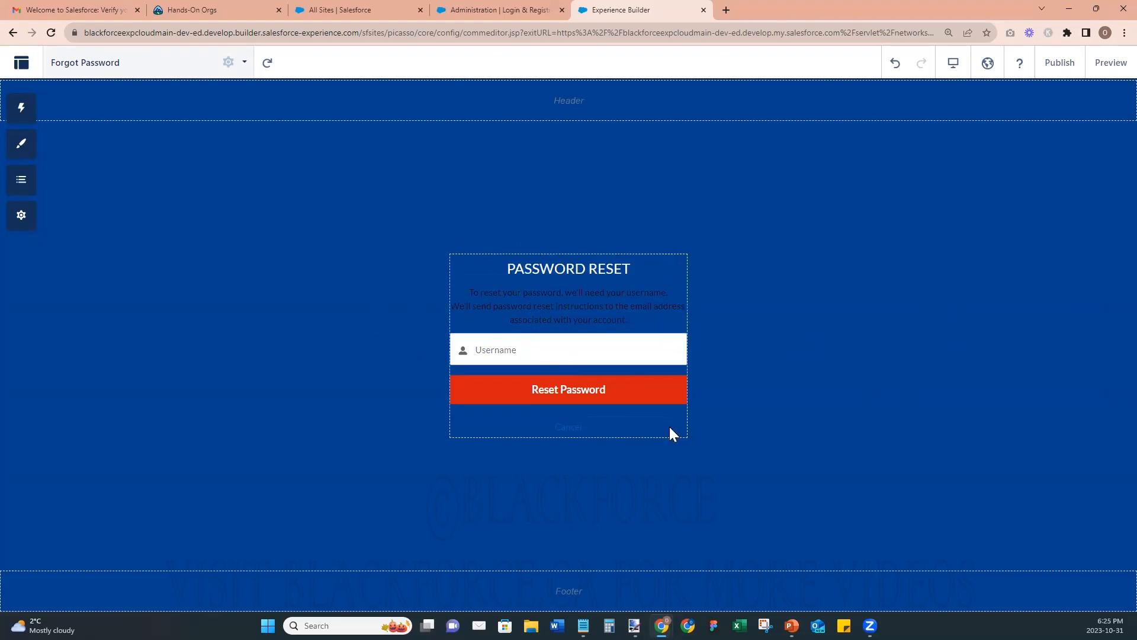
# Step: Publish the Forgot Password page changes to blackforceexpcloudmain-dev-ed.develop.my.site.com/blackforce/s and dismiss the confirmation
pyautogui.click(1063, 66)
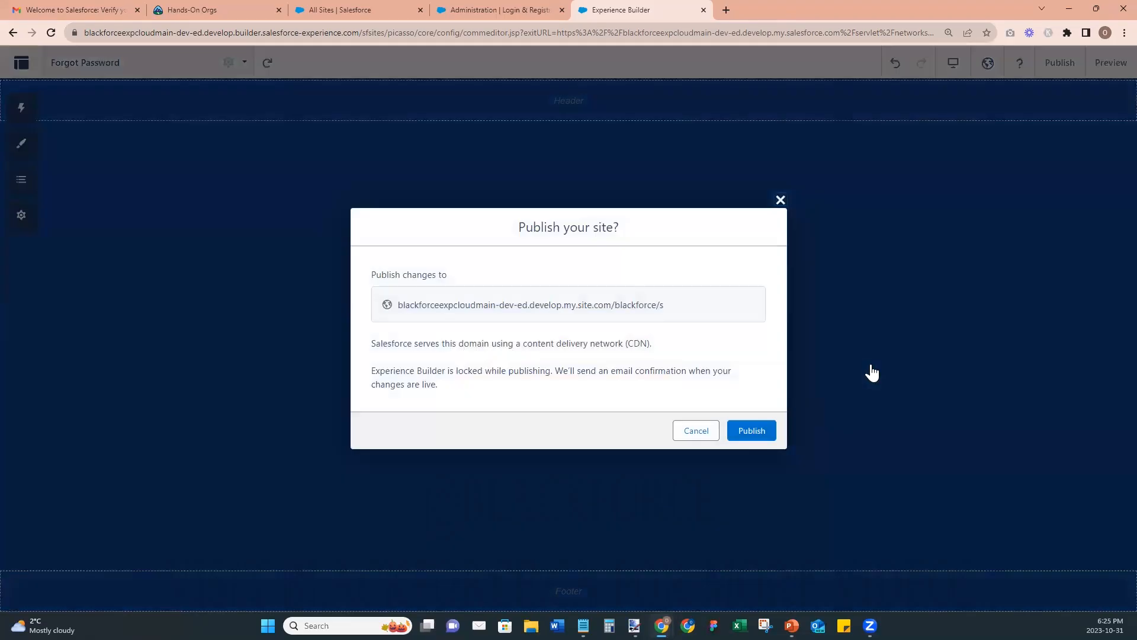
pyautogui.click(752, 431)
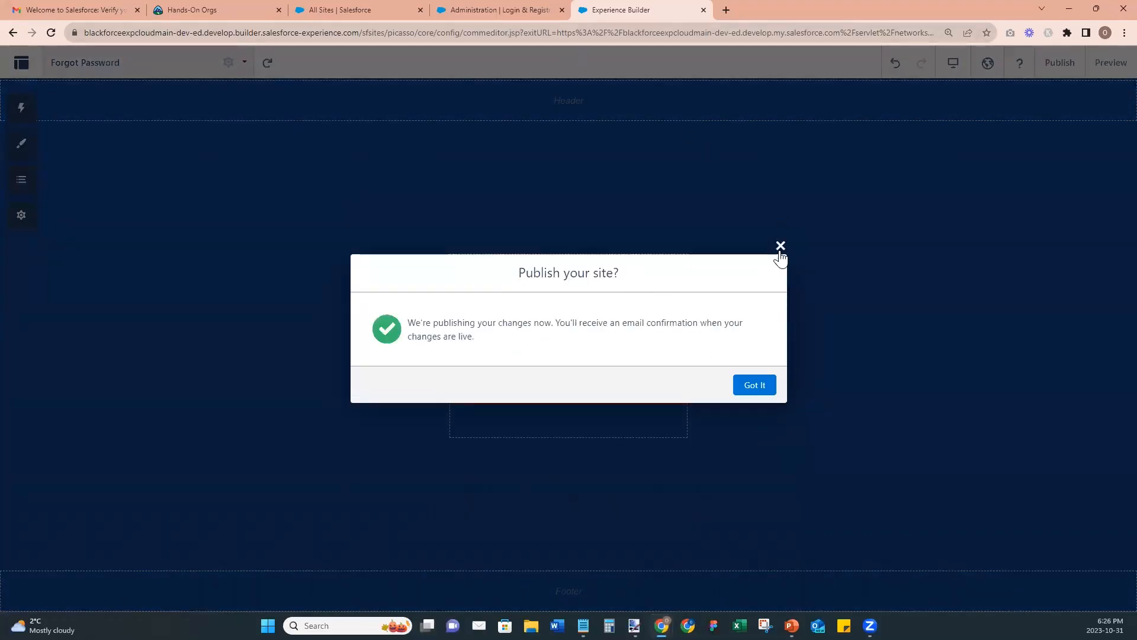
pyautogui.click(752, 385)
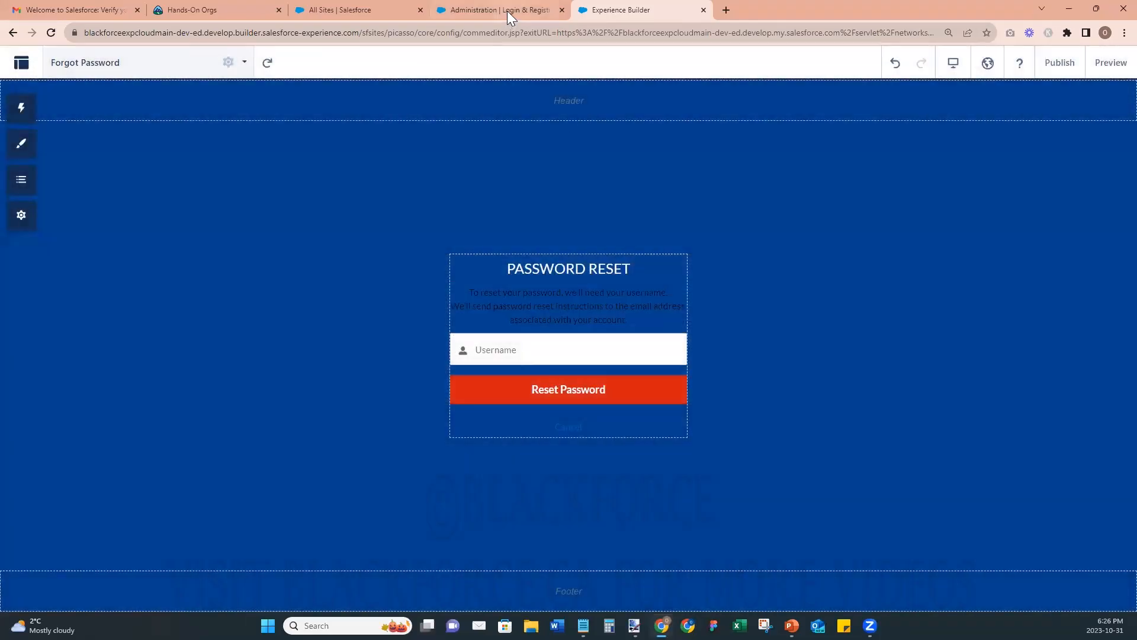
# Step: Switch to the Administration tab and review the password, registration and headless identity settings under Login & Registration
pyautogui.click(507, 11)
pyautogui.scroll(-2, 761, 319)
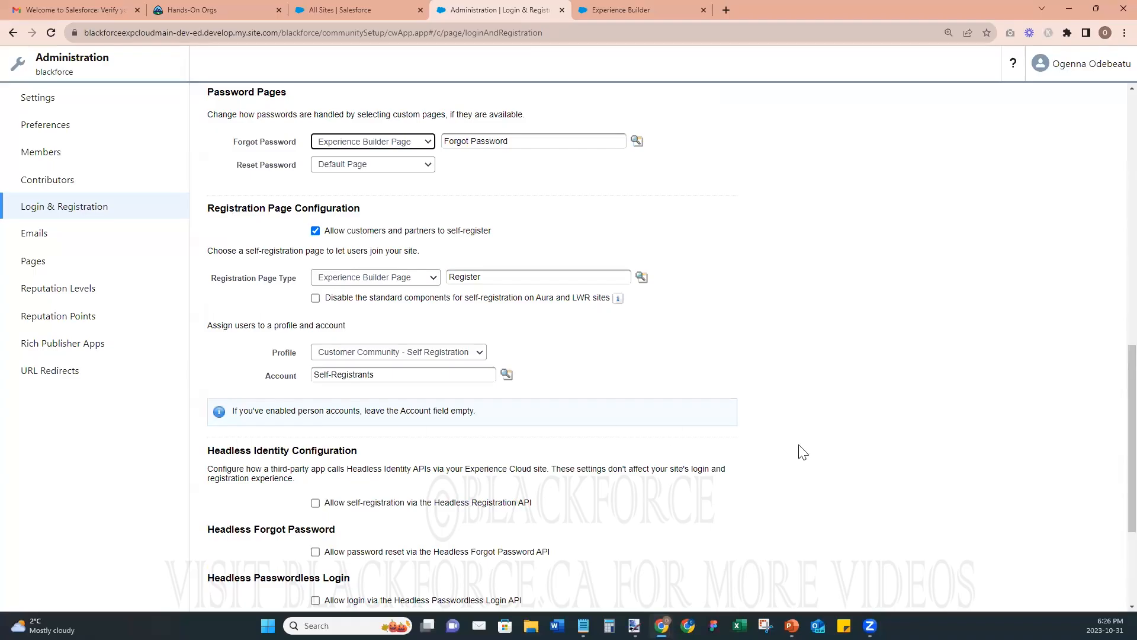
pyautogui.scroll(-1, 863, 484)
pyautogui.scroll(-3, 863, 485)
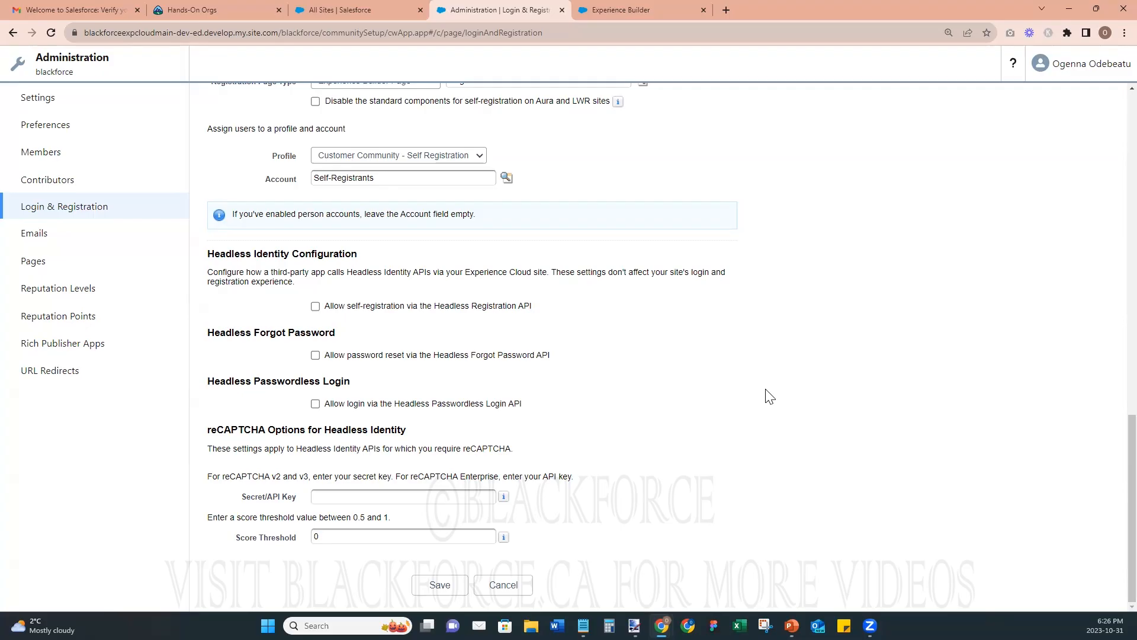
pyautogui.click(1070, 9)
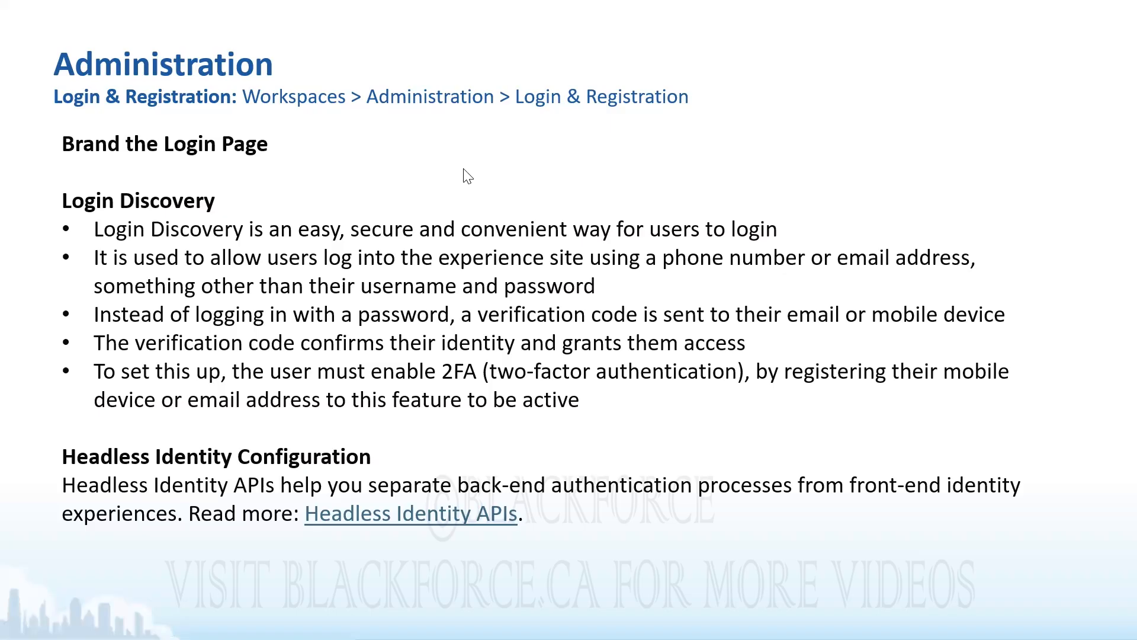
pyautogui.hotkey('alt', 'Tab')
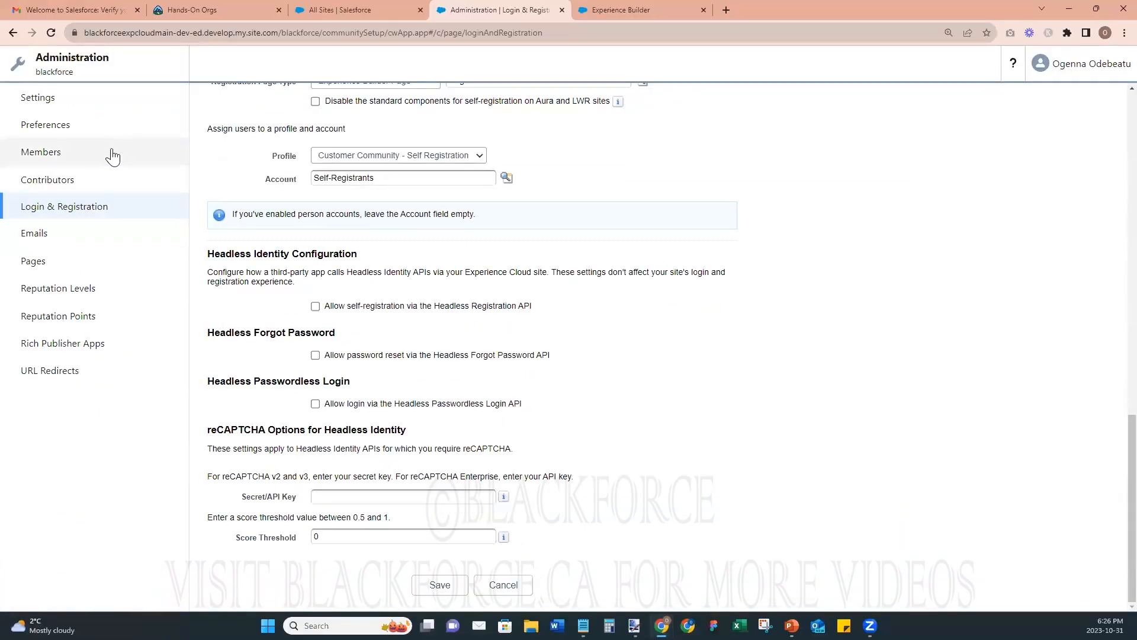
# Step: Open the site's Emails settings and change the sender's From Name to Blackforce Inc
pyautogui.click(88, 244)
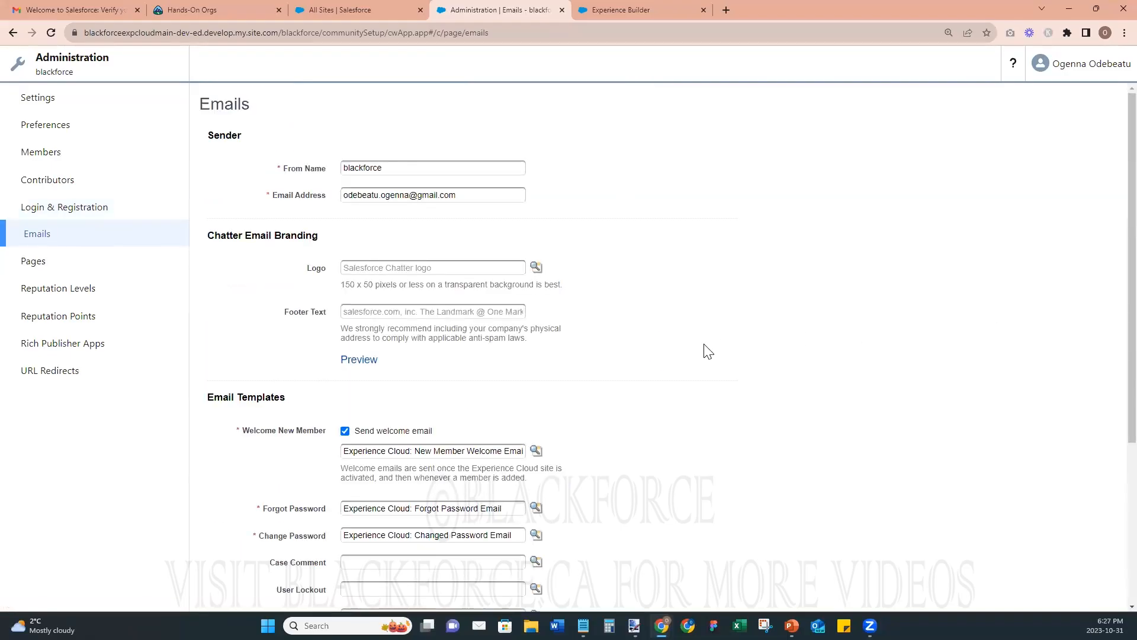
pyautogui.scroll(-4, 723, 367)
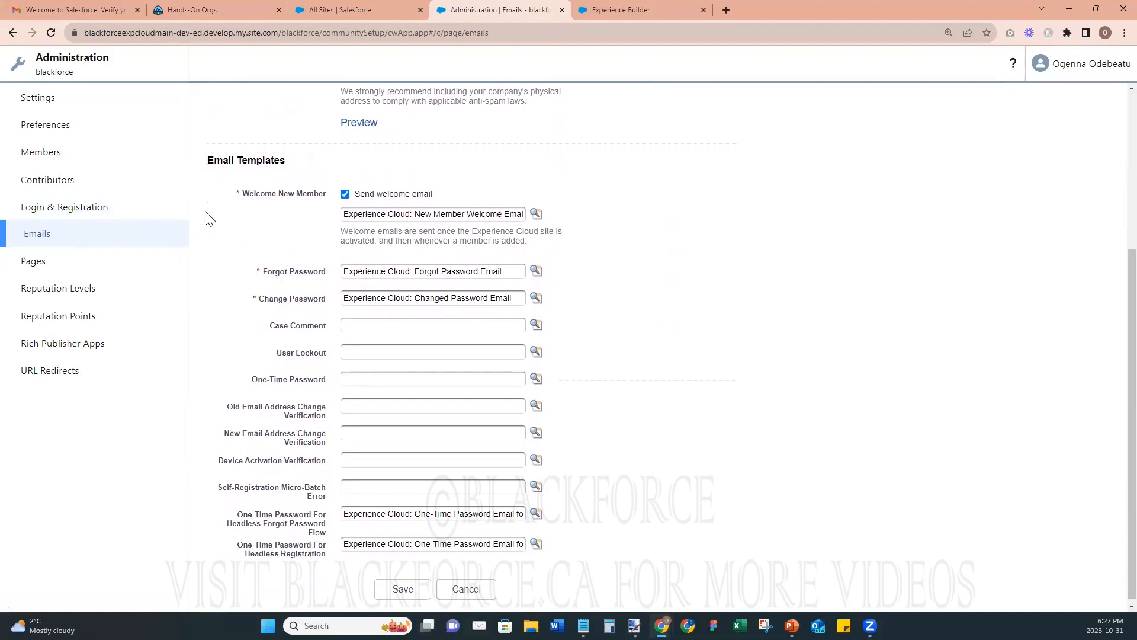
pyautogui.scroll(2, 704, 499)
pyautogui.scroll(2, 704, 498)
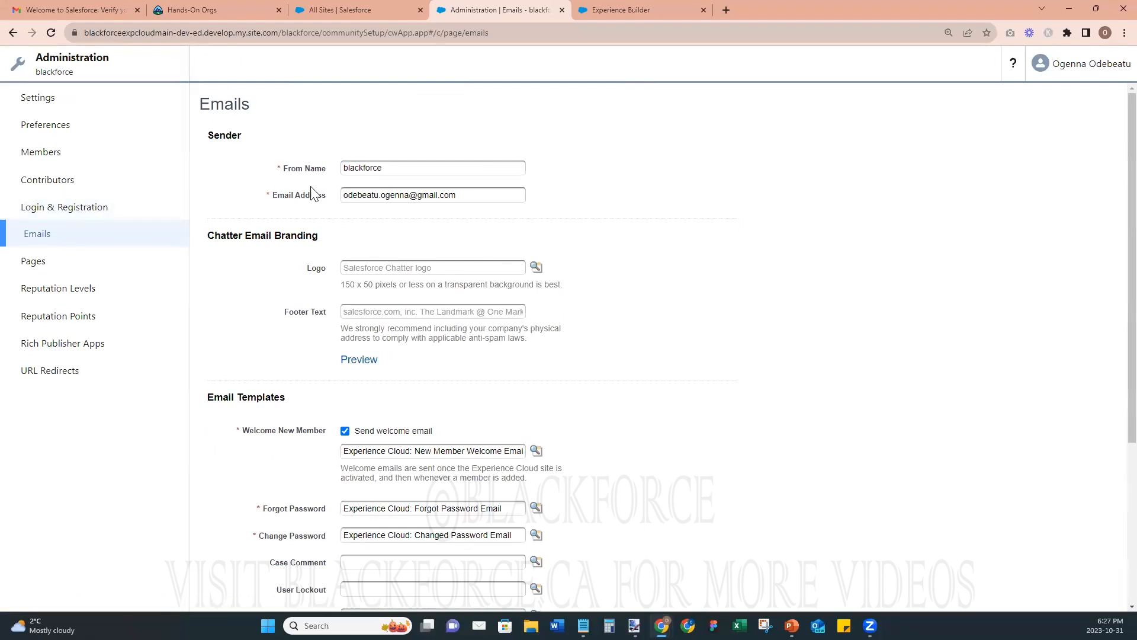
pyautogui.moveTo(418, 171); pyautogui.dragTo(342, 171)
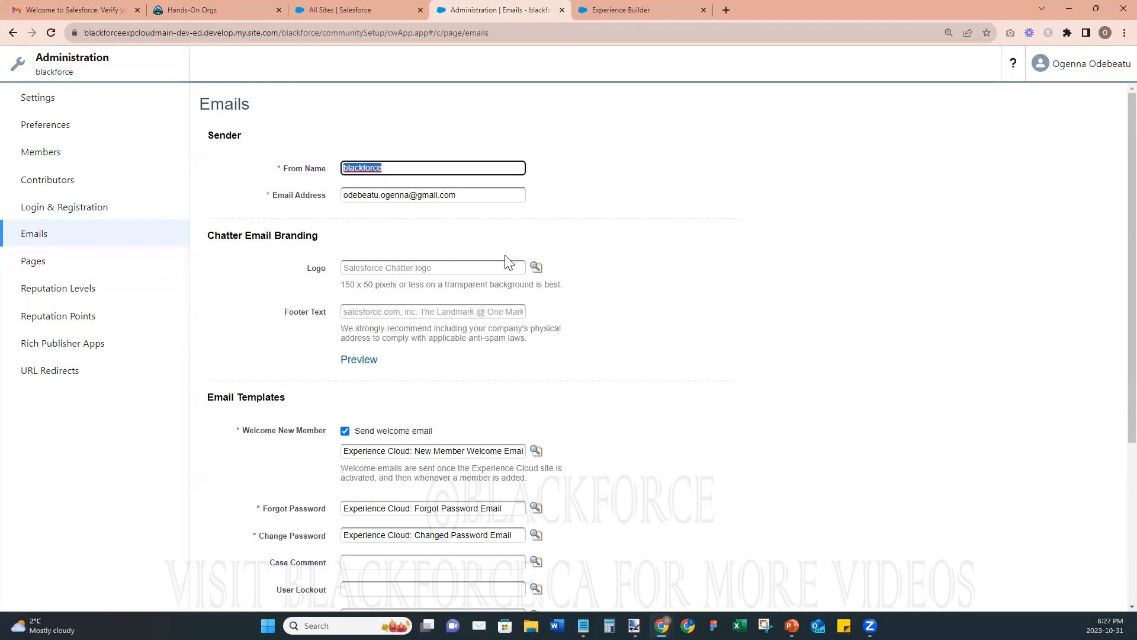
pyautogui.press('Left')
pyautogui.press('Delete')
pyautogui.write('B')
pyautogui.click(663, 202)
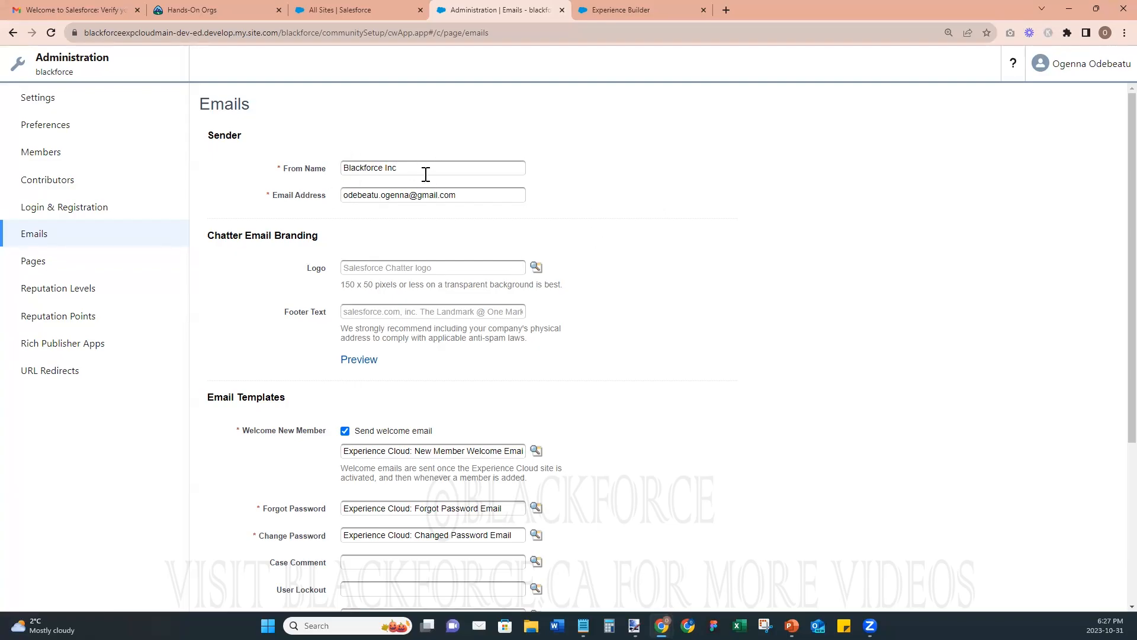
# Step: Check the sender name of the Welcome to blackforce message in the Gmail inbox and return to the Emails settings
pyautogui.click(89, 10)
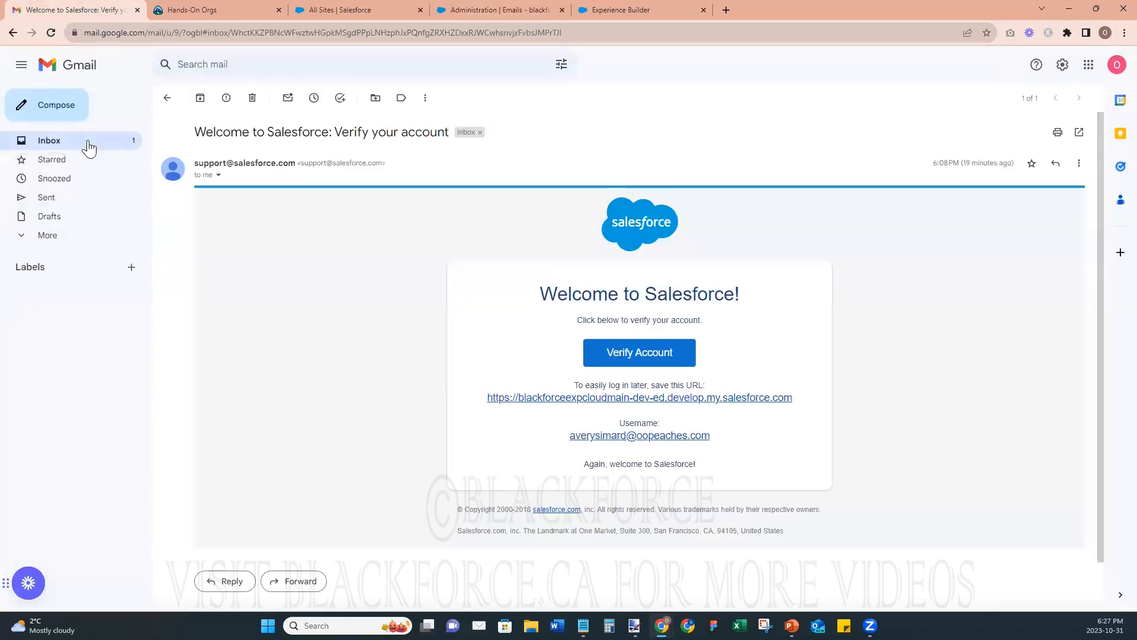
pyautogui.click(89, 149)
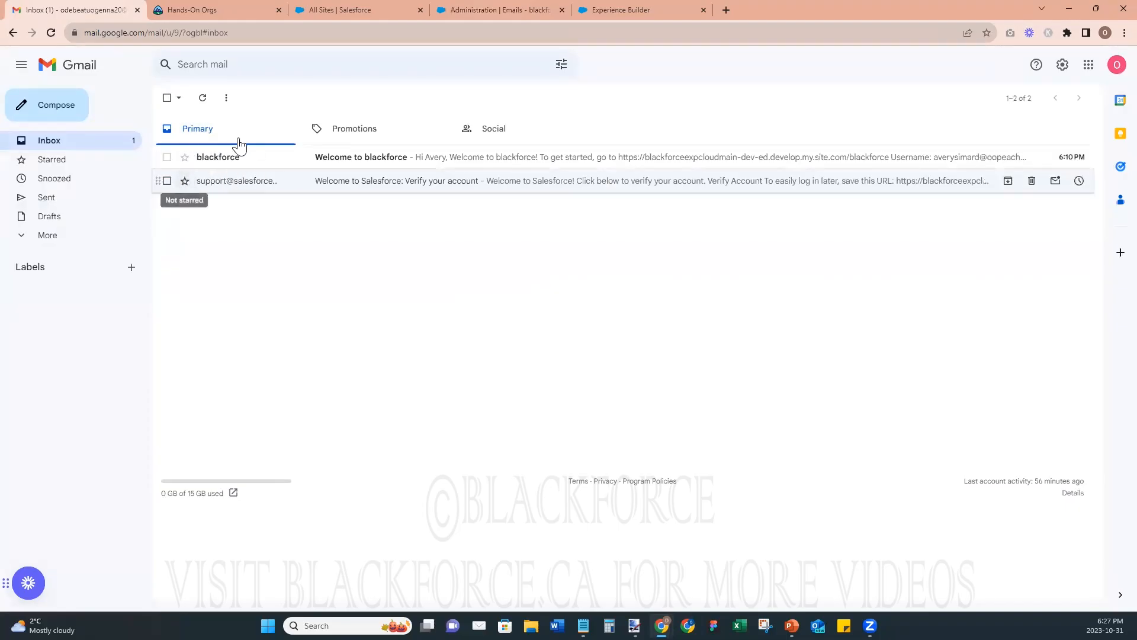
pyautogui.click(478, 9)
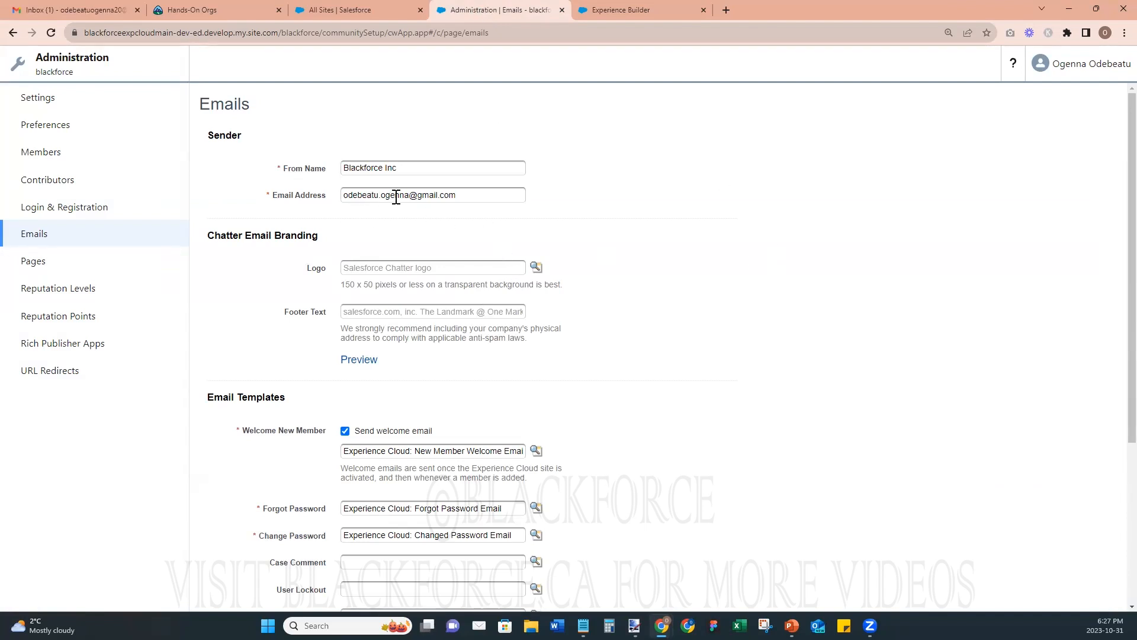
# Step: Compare the sender Email Address setting with the sender details of the Welcome to blackforce message in Gmail
pyautogui.moveTo(458, 196); pyautogui.dragTo(329, 197)
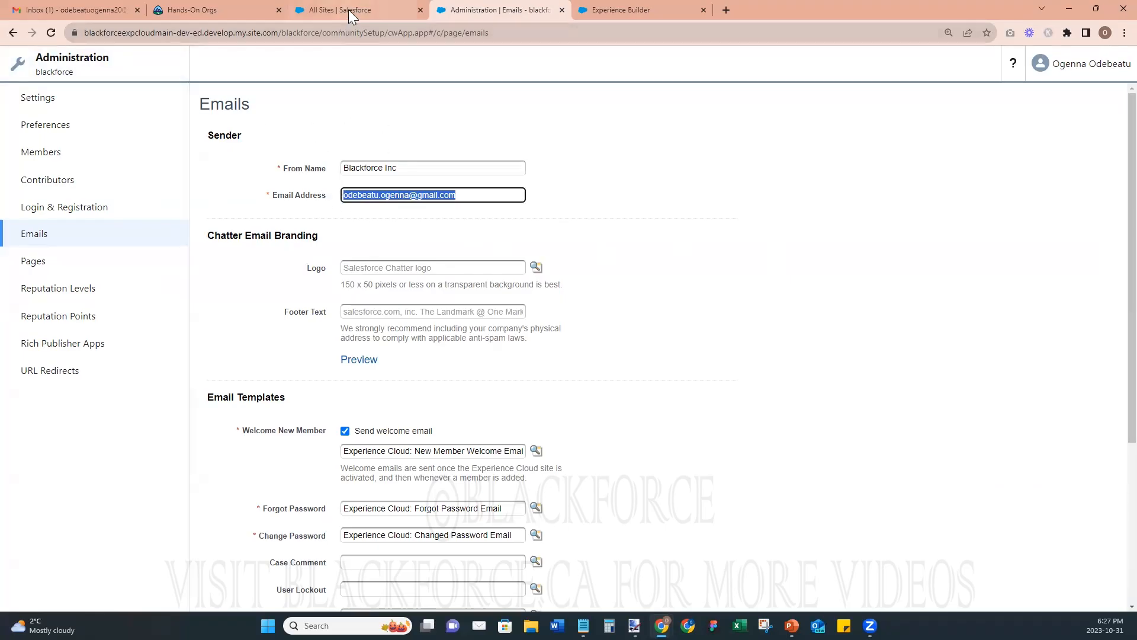
pyautogui.click(75, 10)
pyautogui.click(383, 162)
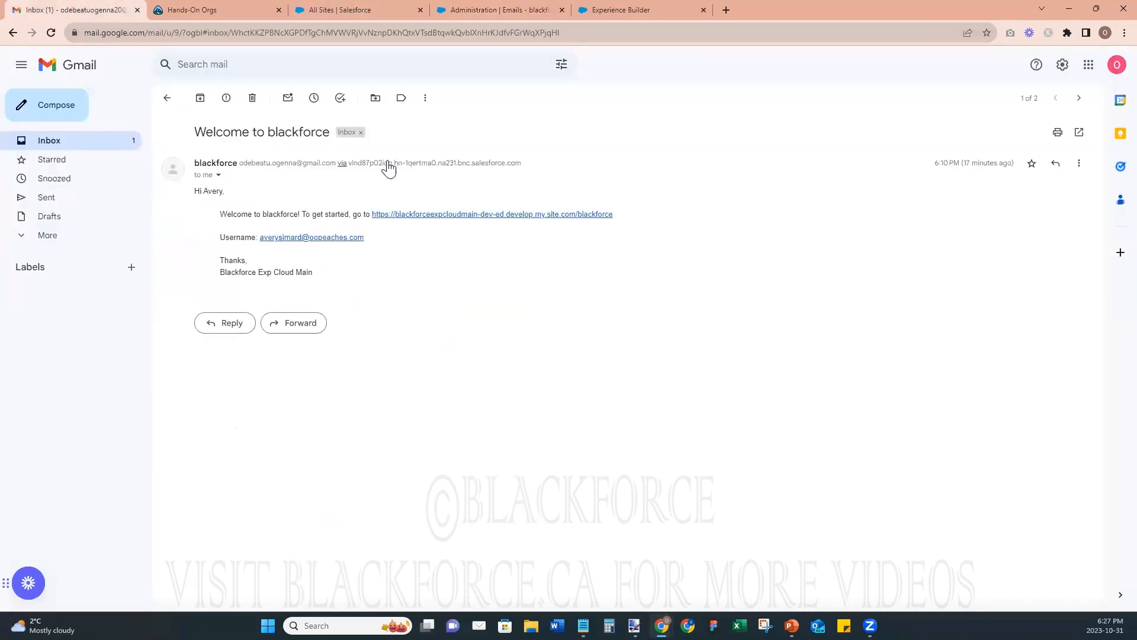
pyautogui.click(219, 175)
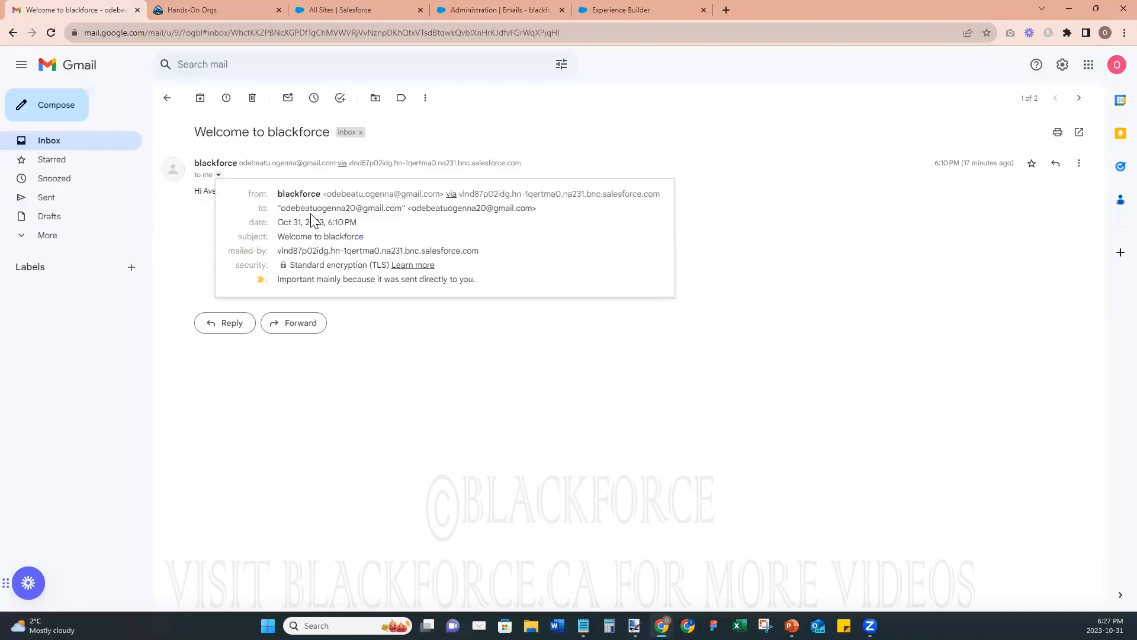
pyautogui.moveTo(327, 194); pyautogui.dragTo(441, 195)
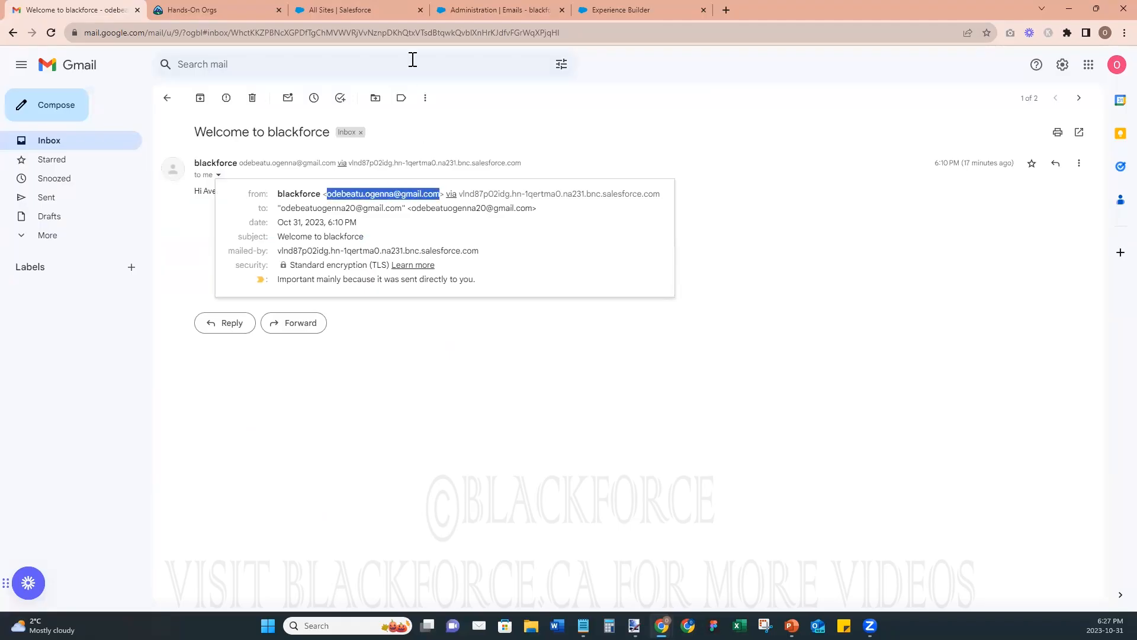
pyautogui.click(478, 10)
pyautogui.click(564, 202)
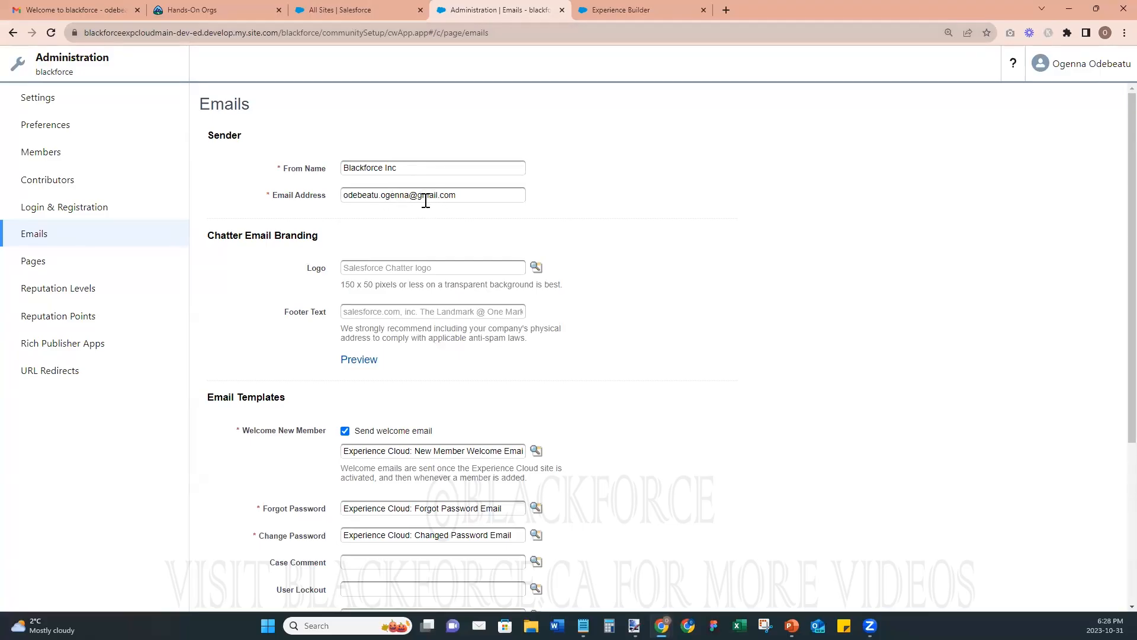
# Step: Browse the available templates in the Welcome New Member template lookup and close it without choosing one
pyautogui.click(457, 199)
pyautogui.scroll(-1, 698, 388)
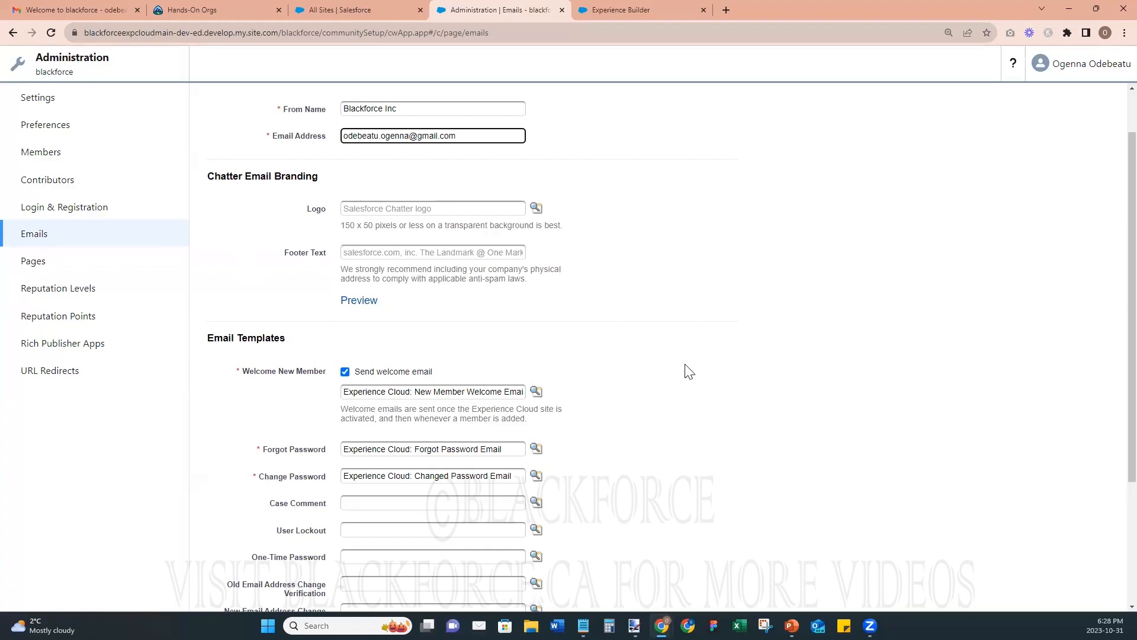
pyautogui.scroll(-3, 690, 372)
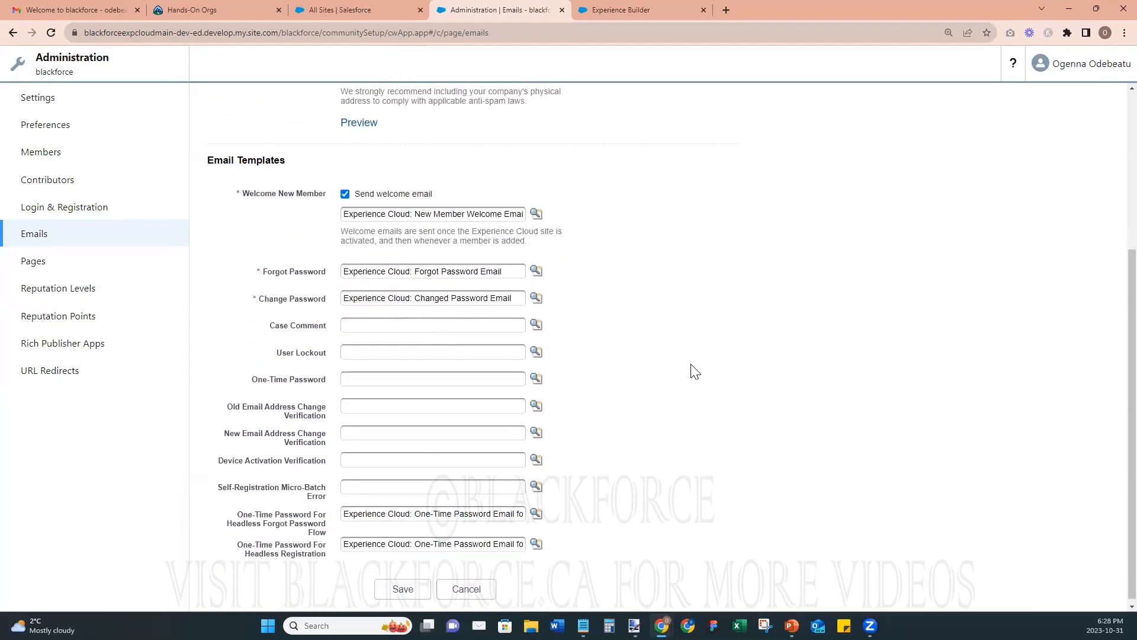
pyautogui.scroll(-1, 695, 371)
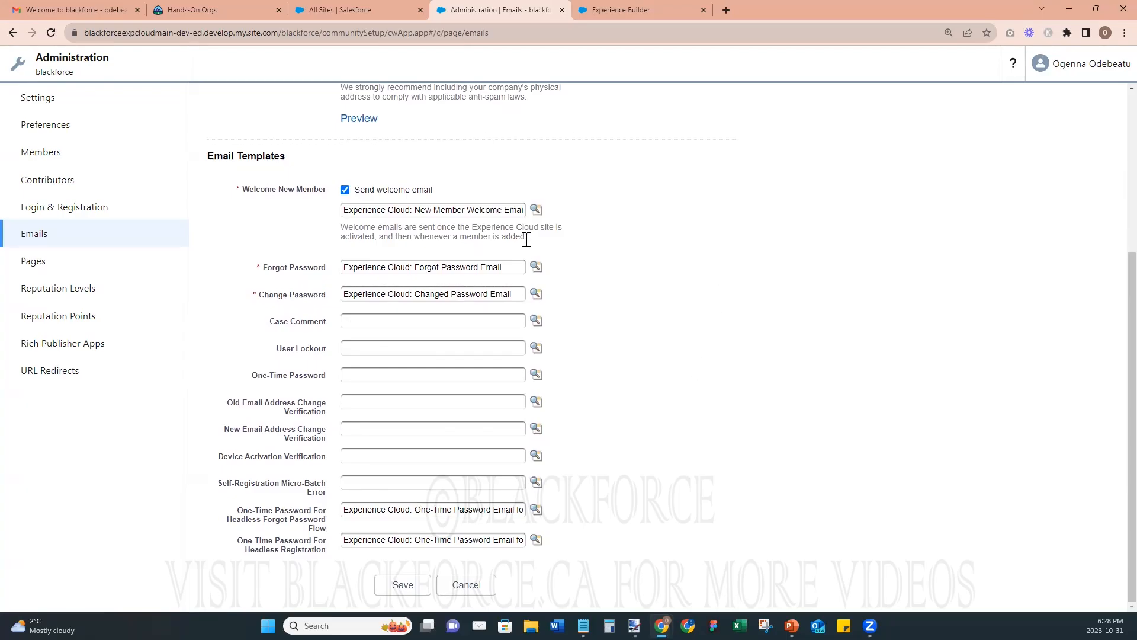
pyautogui.click(536, 210)
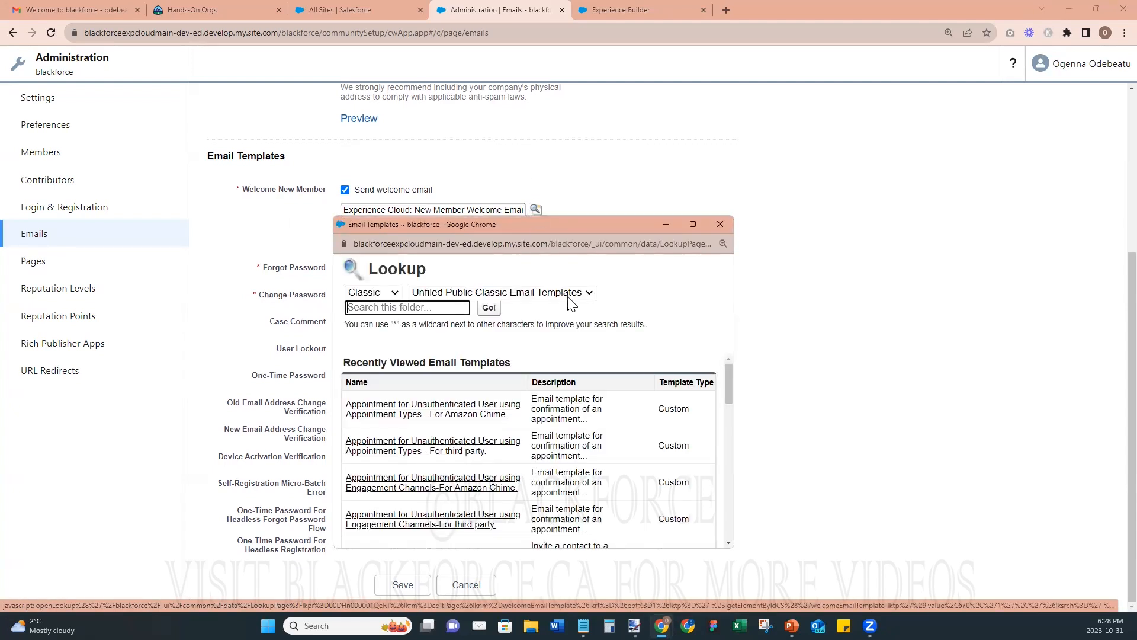
pyautogui.moveTo(607, 224); pyautogui.dragTo(620, 127)
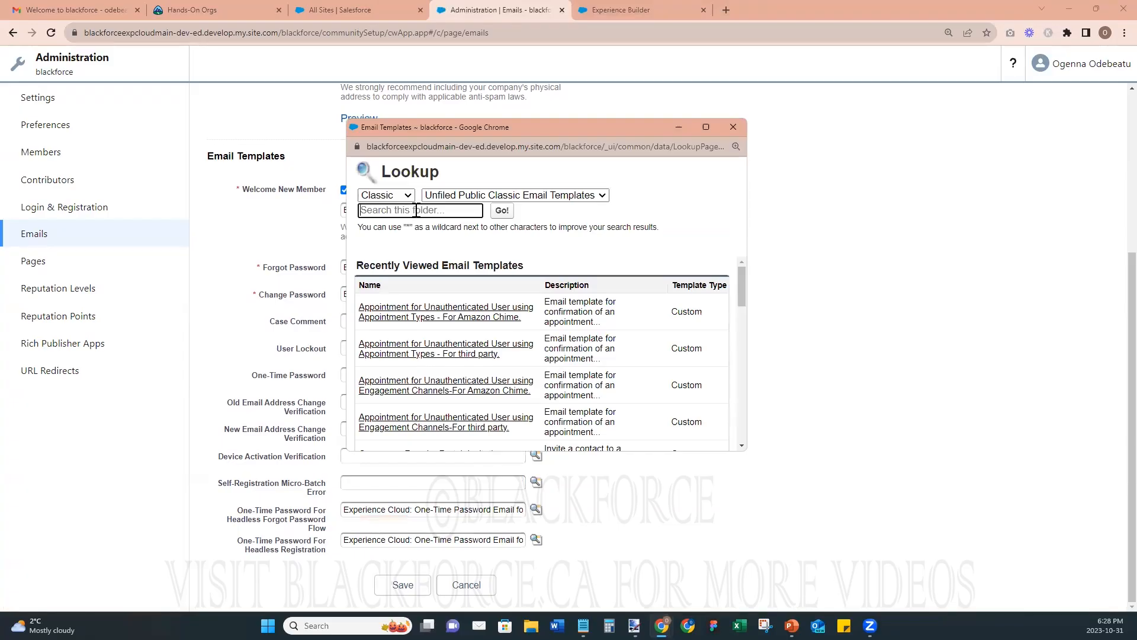
pyautogui.scroll(-15, 652, 350)
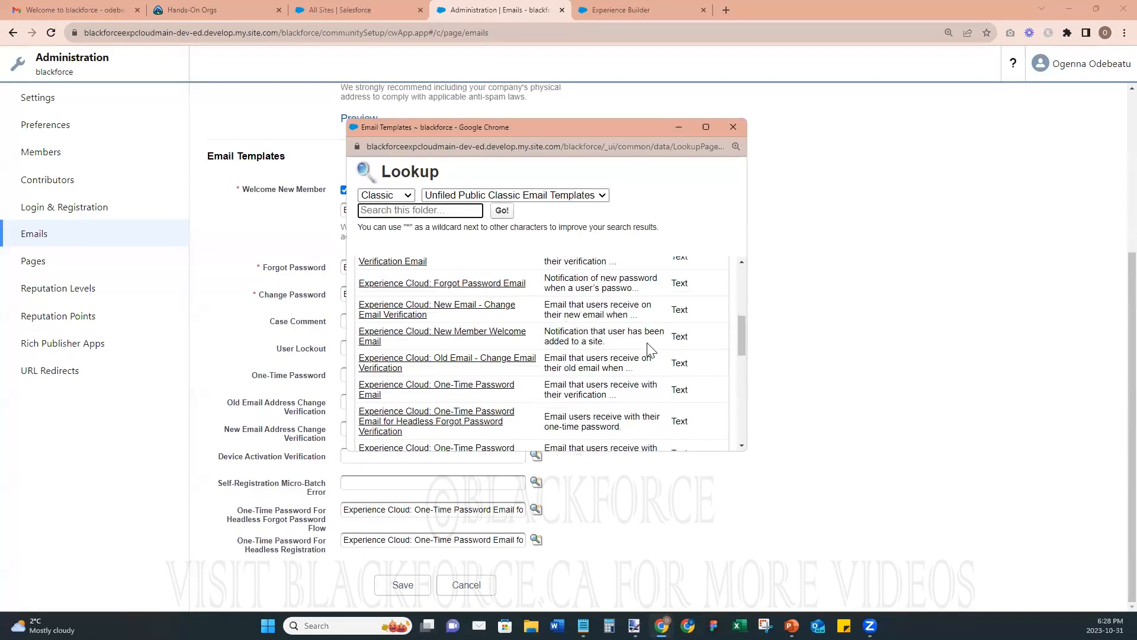
pyautogui.scroll(15, 645, 338)
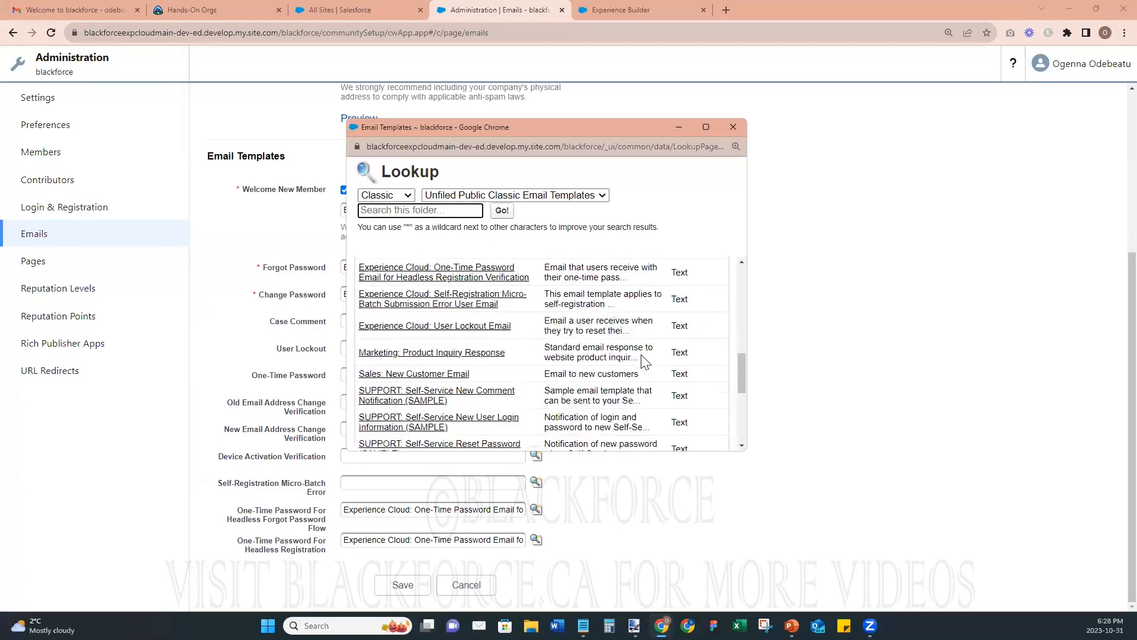
pyautogui.click(733, 128)
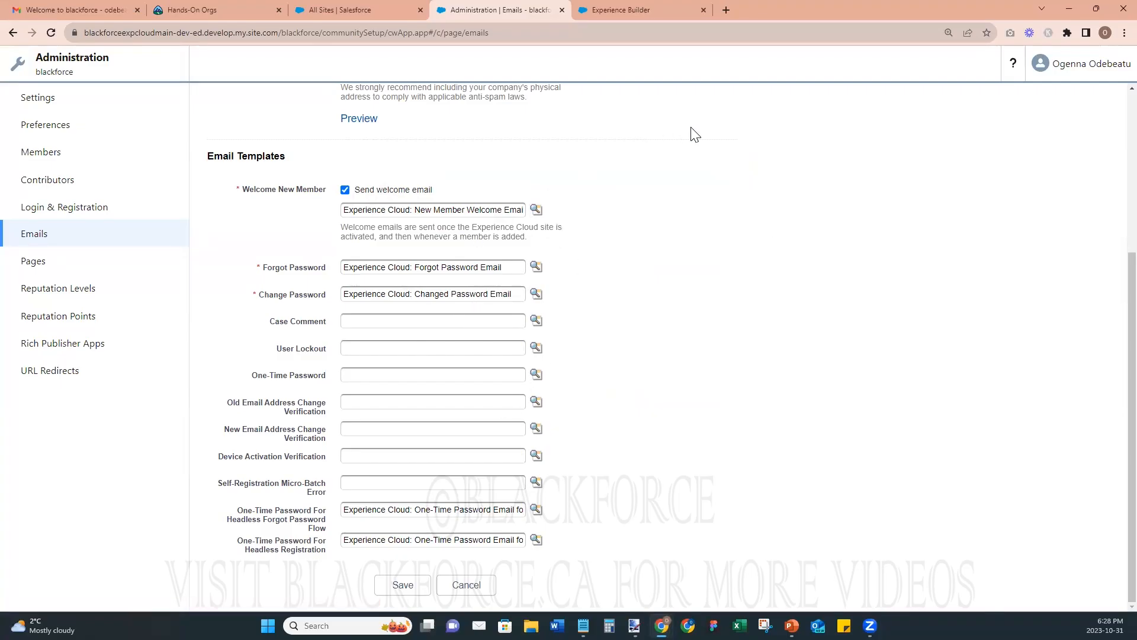
# Step: Switch to Salesforce Setup, search for "email te" and open the Classic Email Templates page
pyautogui.click(341, 12)
pyautogui.doubleClick(27, 132)
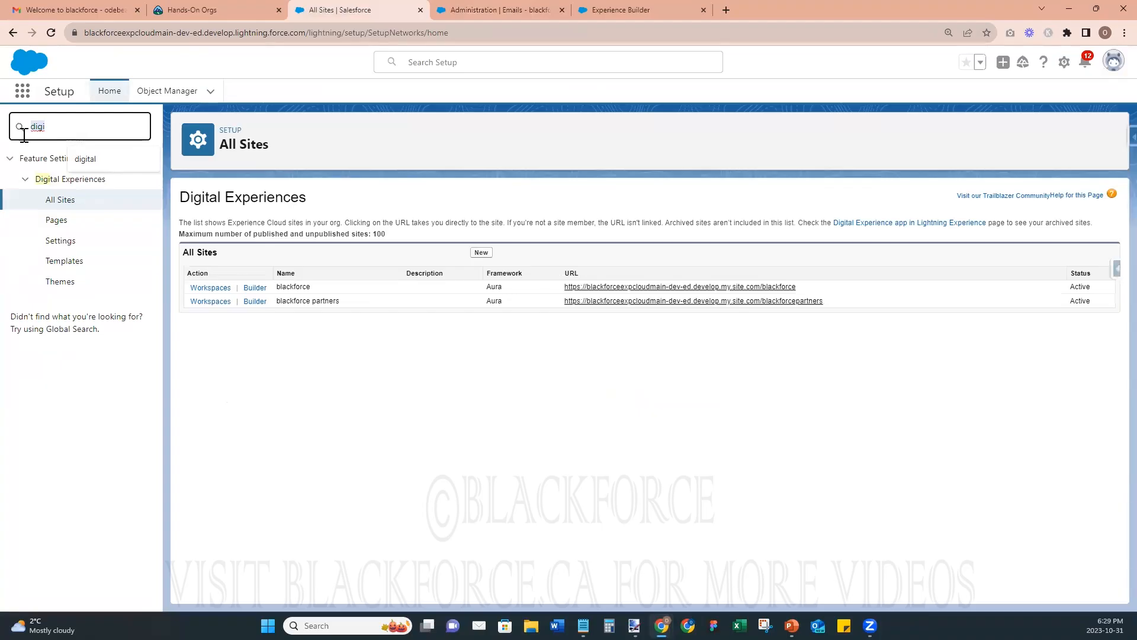
pyautogui.write('email te')
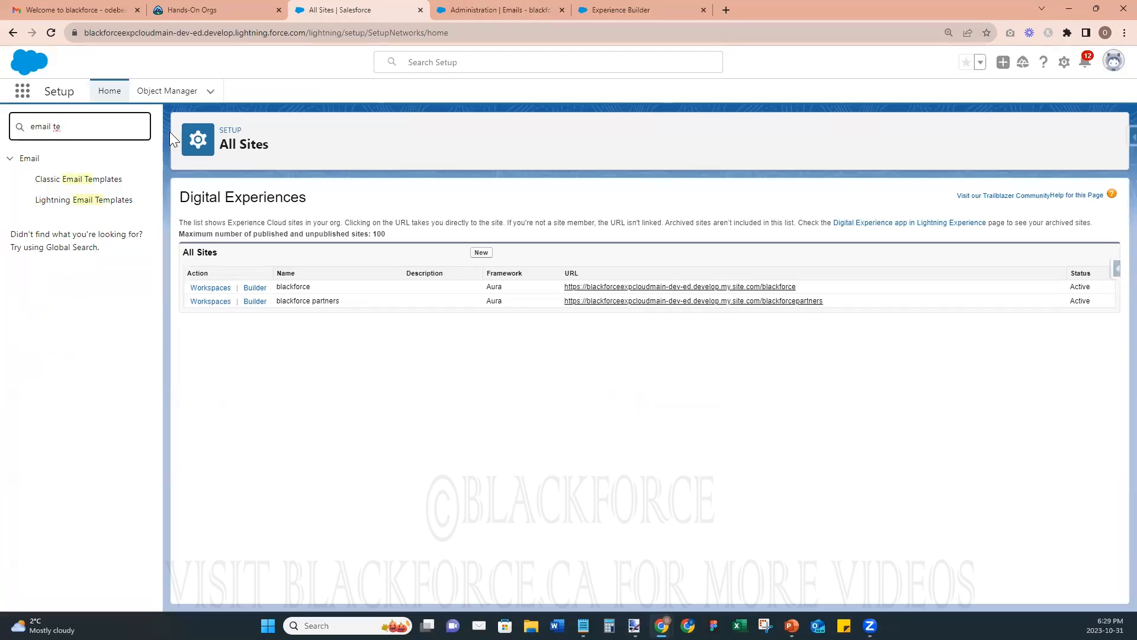
pyautogui.click(55, 202)
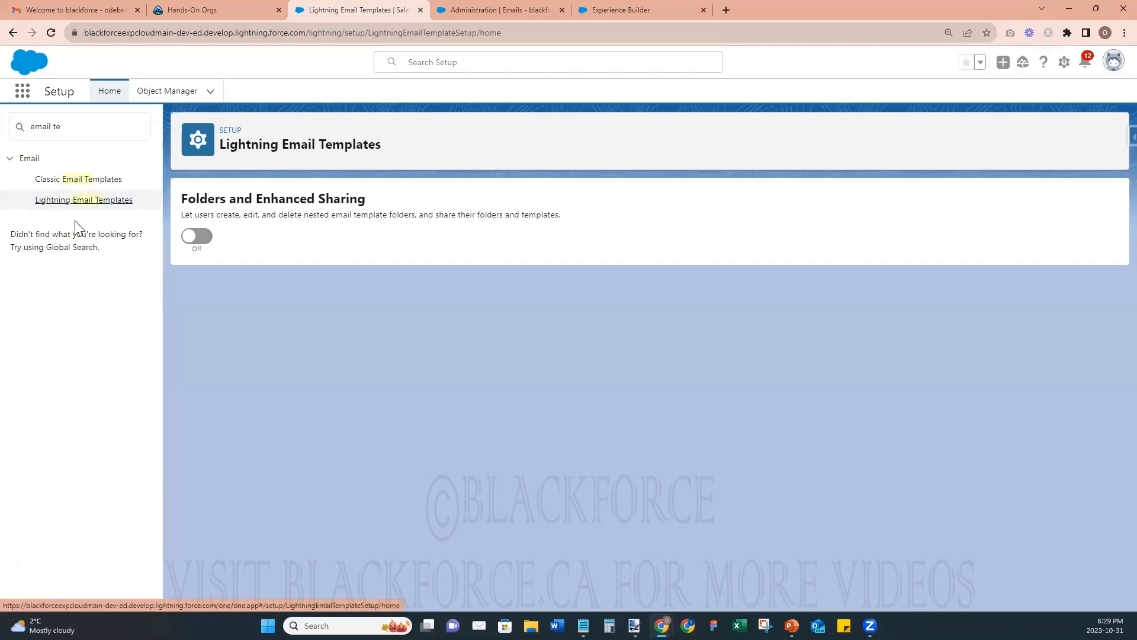
pyautogui.click(67, 181)
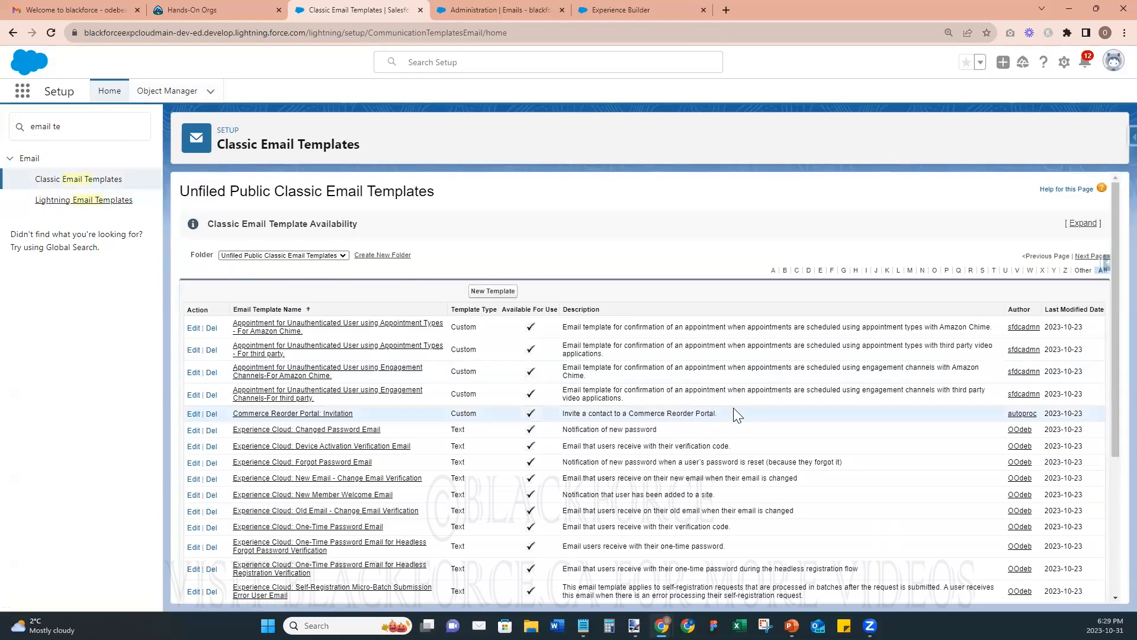
# Step: Open the Experience Cloud: New Member Welcome Email template and review its details, subject and plain text body
pyautogui.scroll(-2, 736, 415)
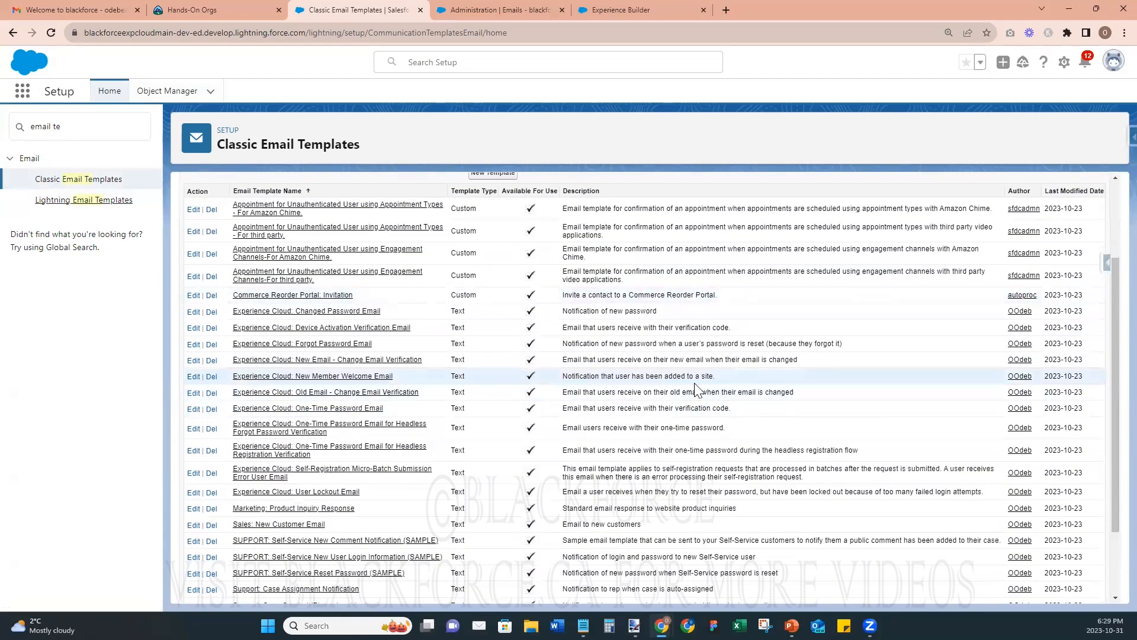
pyautogui.scroll(1, 697, 391)
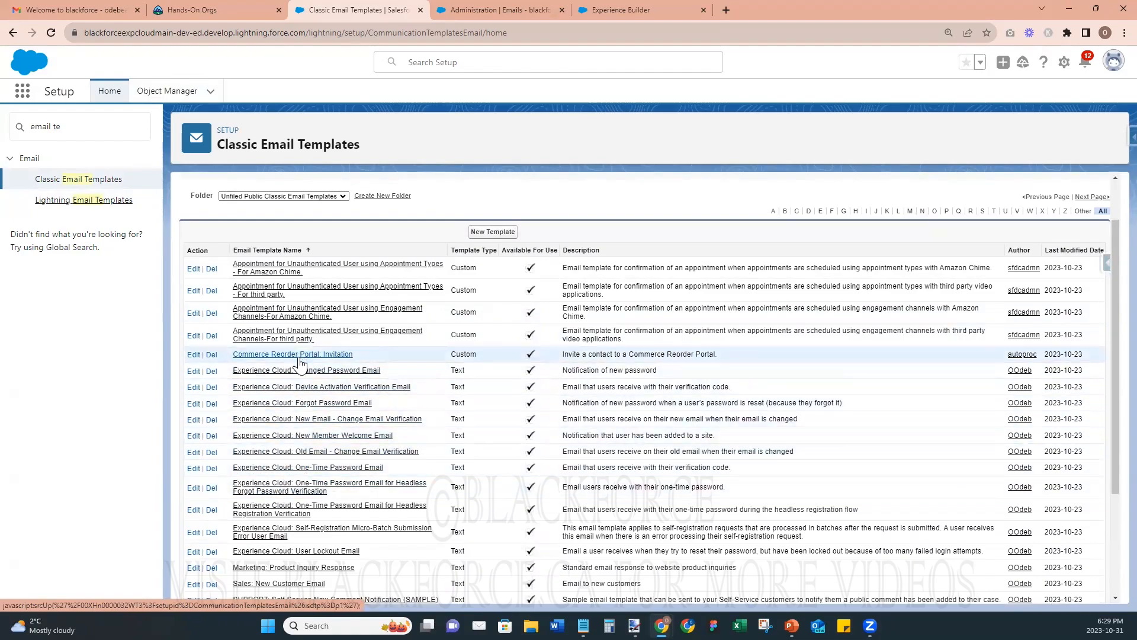
pyautogui.click(295, 436)
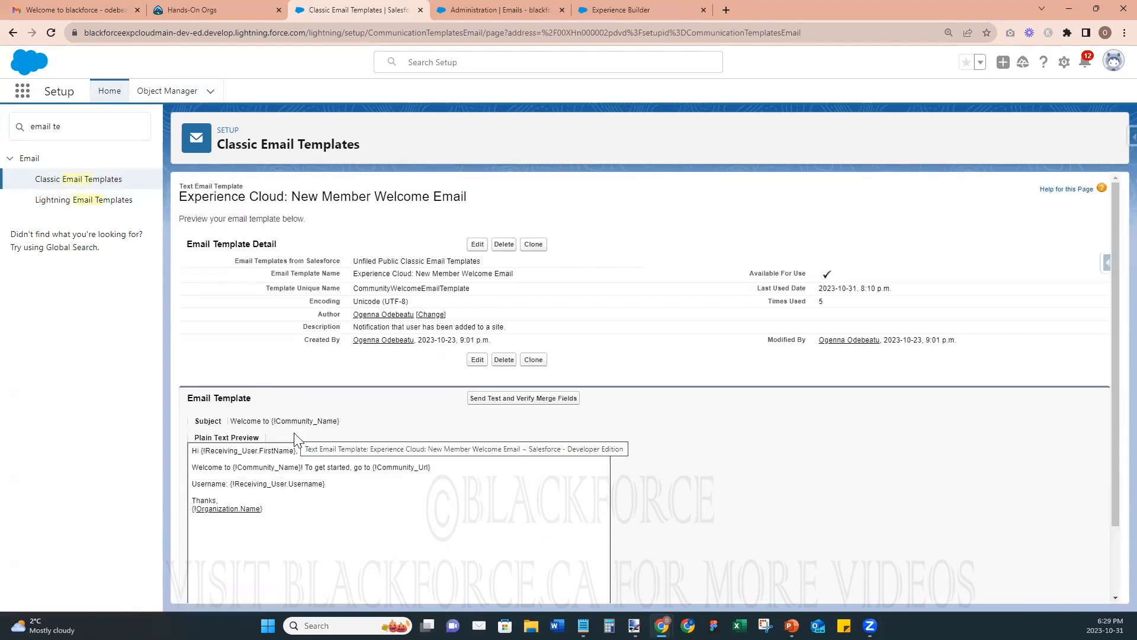
pyautogui.scroll(-1, 711, 448)
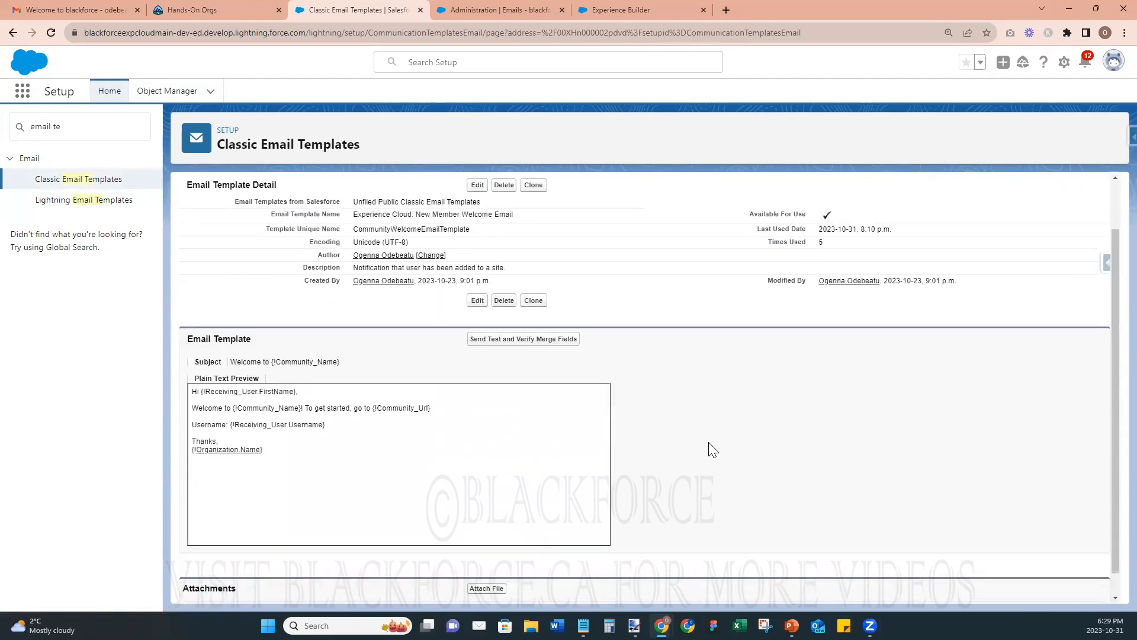
pyautogui.scroll(-1, 708, 442)
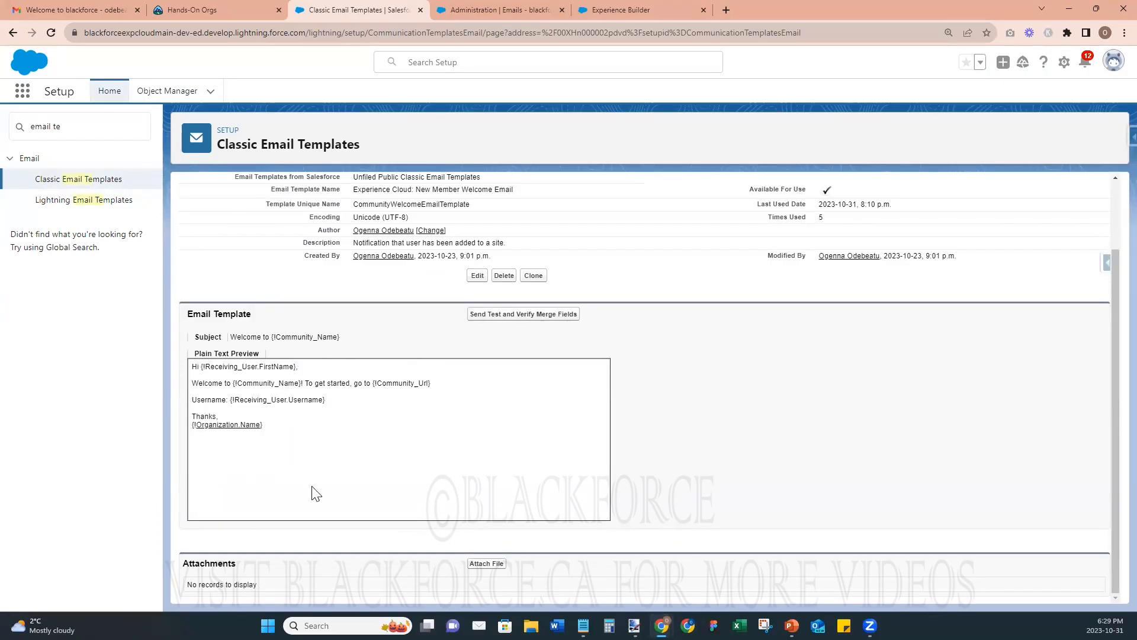
# Step: Open the earlier Welcome to blackforce message from All Mail in Gmail, and return to the Classic Email Templates page in Salesforce Setup
pyautogui.click(86, 10)
pyautogui.click(42, 237)
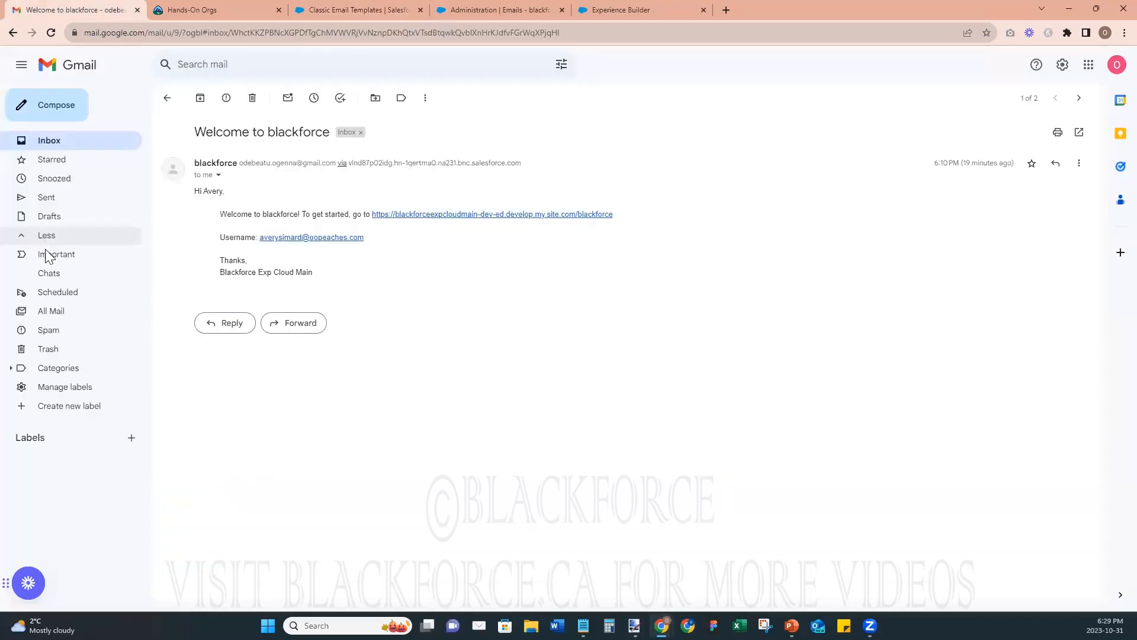
pyautogui.click(63, 313)
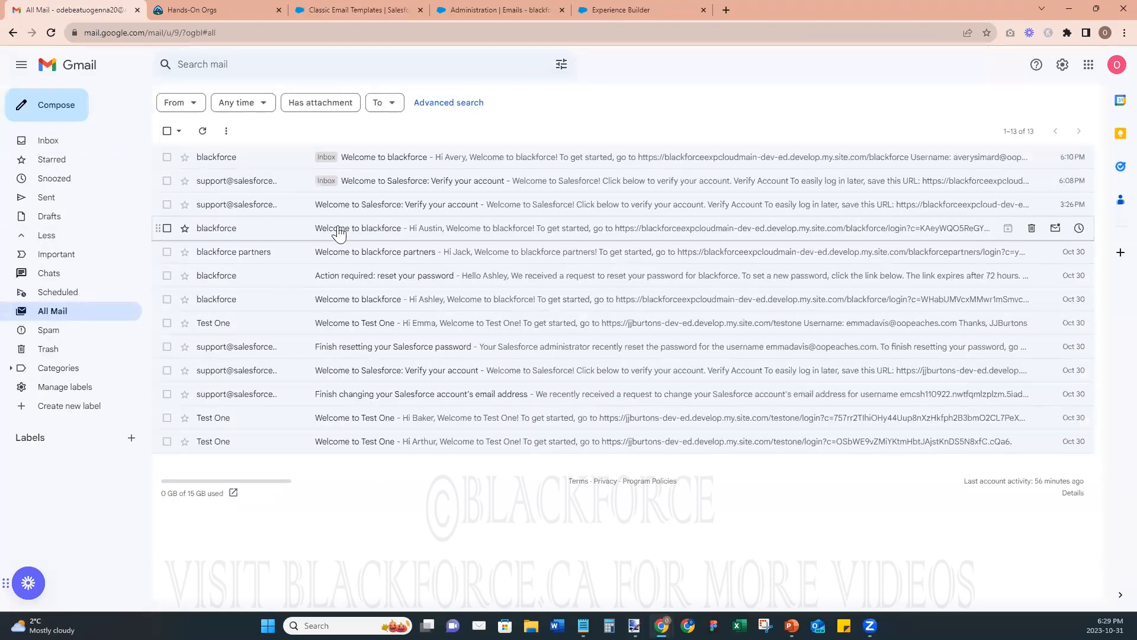
pyautogui.click(495, 232)
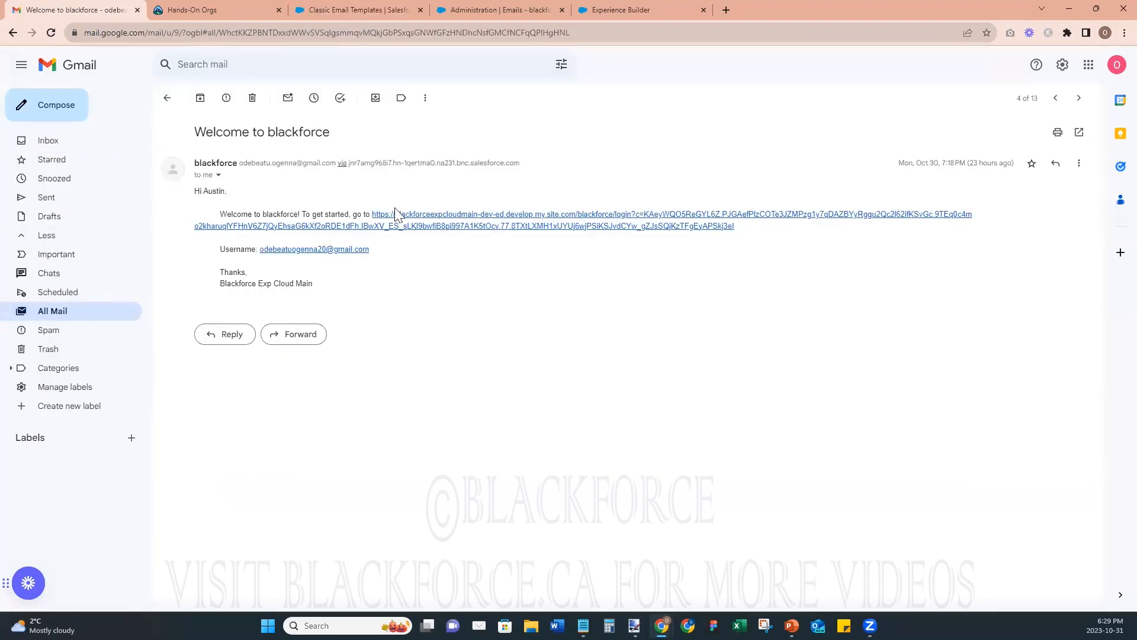
pyautogui.click(525, 11)
pyautogui.click(616, 11)
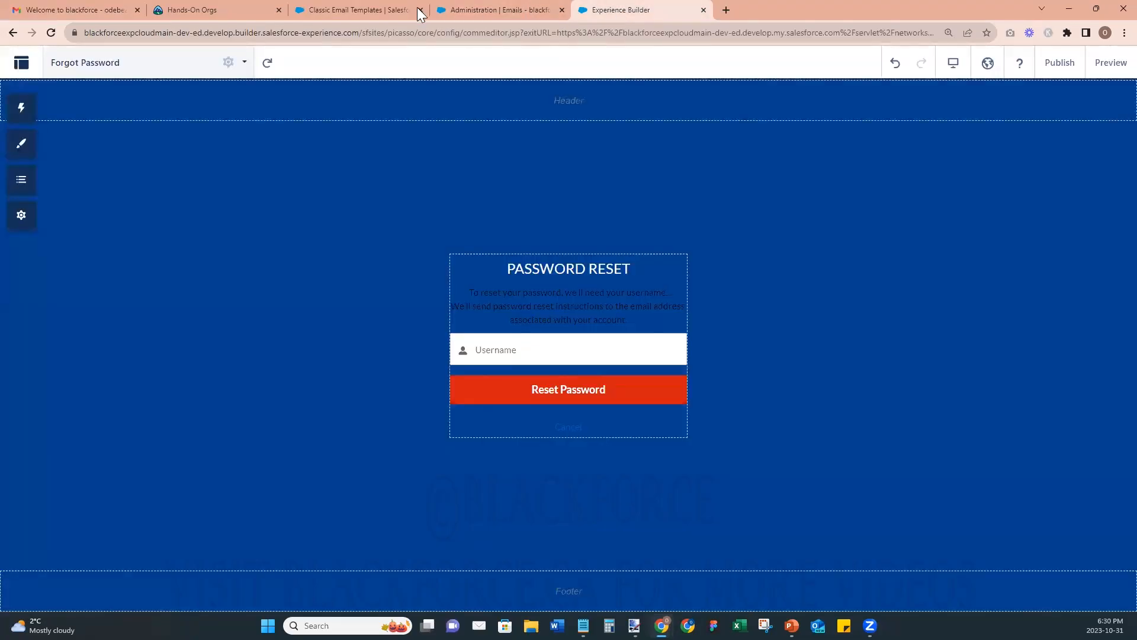
pyautogui.click(356, 12)
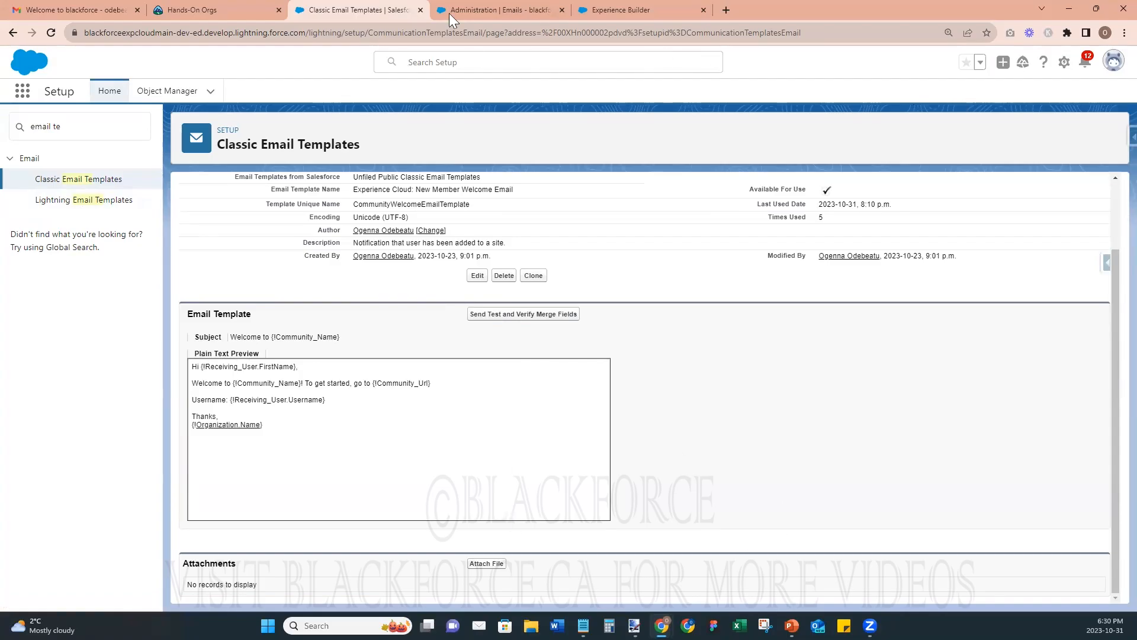
# Step: Switch to blackforce Administration and review the Preferences page, covering the General, Experience Management, Record Ownership and Files settings
pyautogui.click(478, 13)
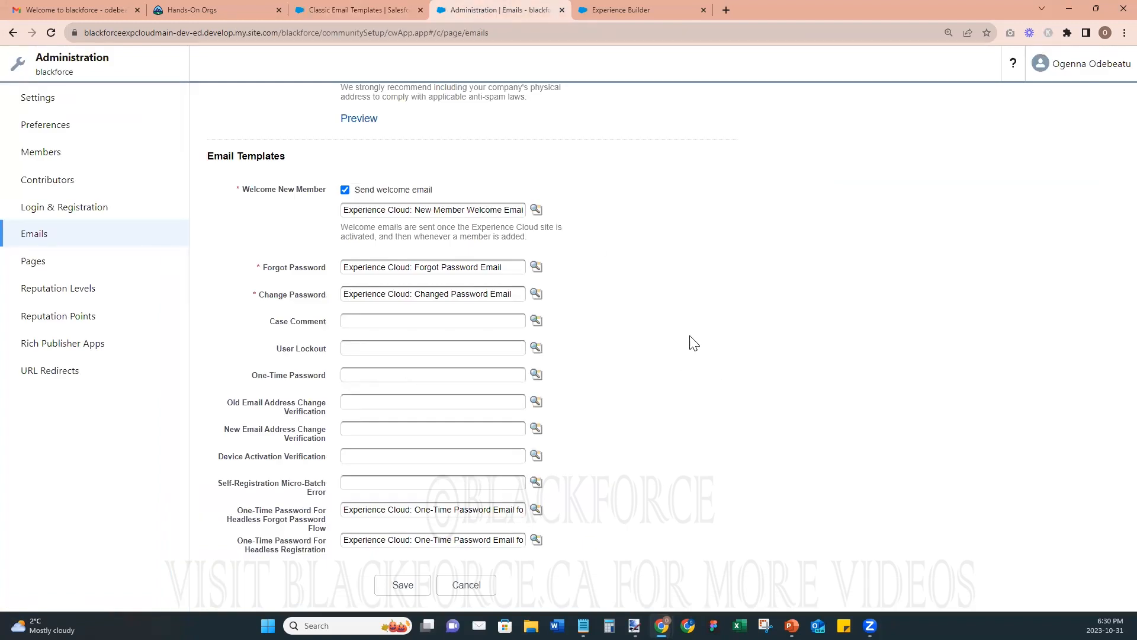
pyautogui.click(48, 131)
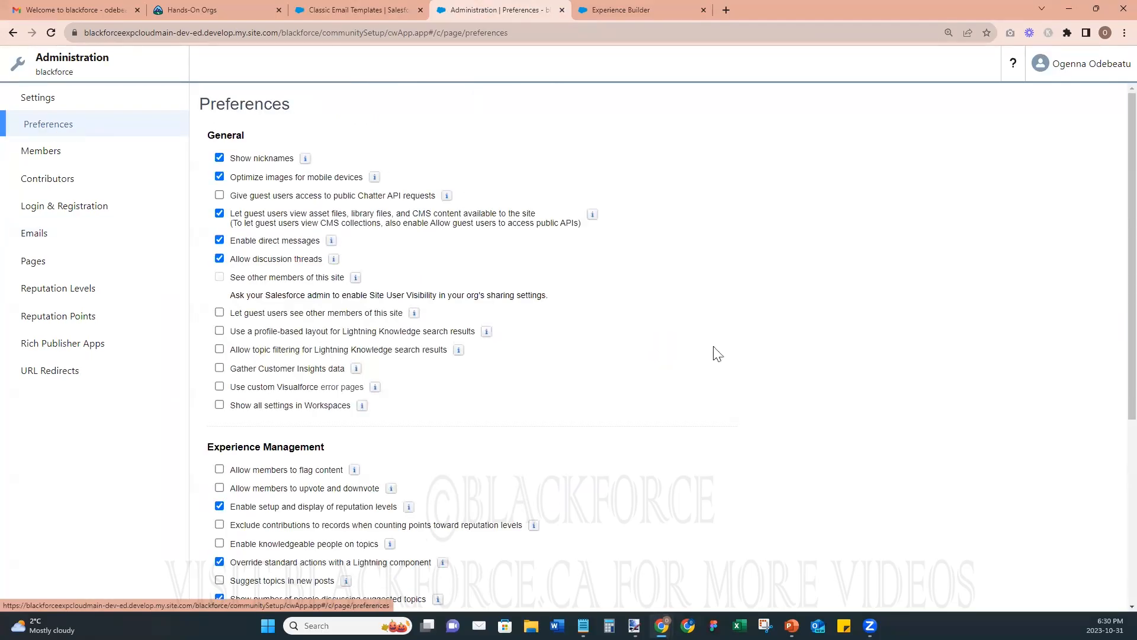
pyautogui.scroll(-2, 741, 372)
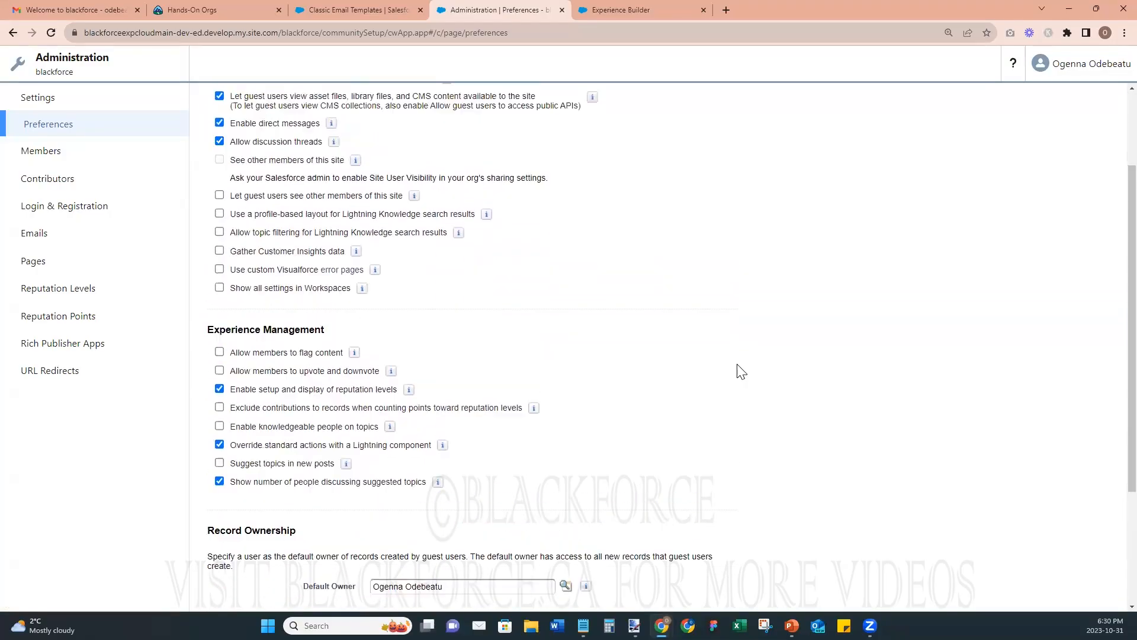
pyautogui.scroll(2, 741, 371)
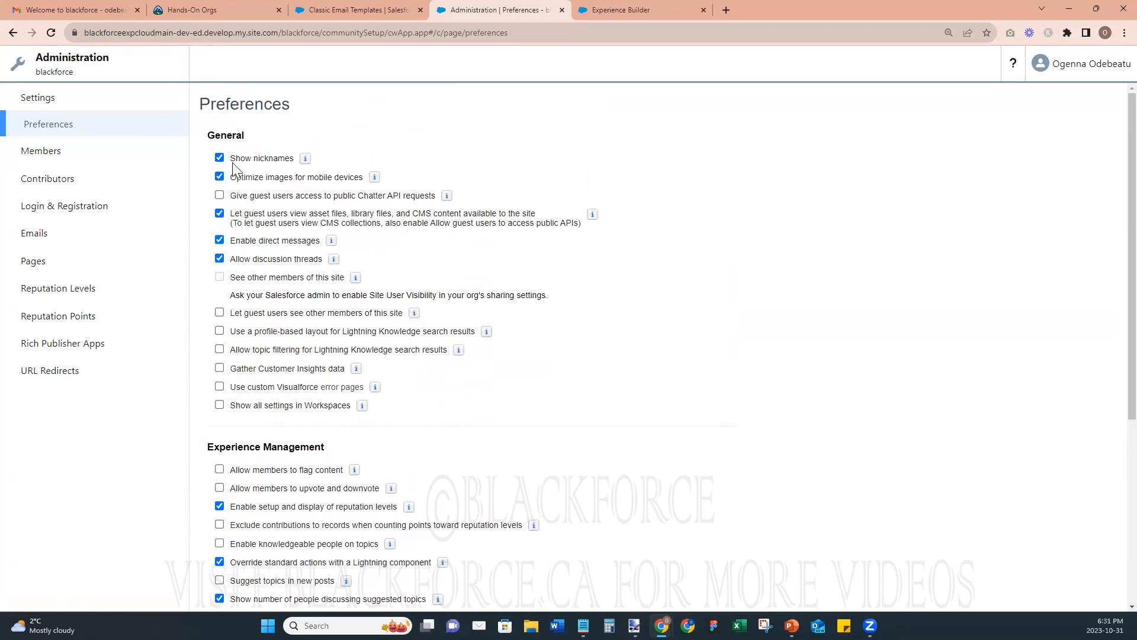
pyautogui.moveTo(305, 159)
pyautogui.moveTo(331, 241)
pyautogui.scroll(-1, 632, 327)
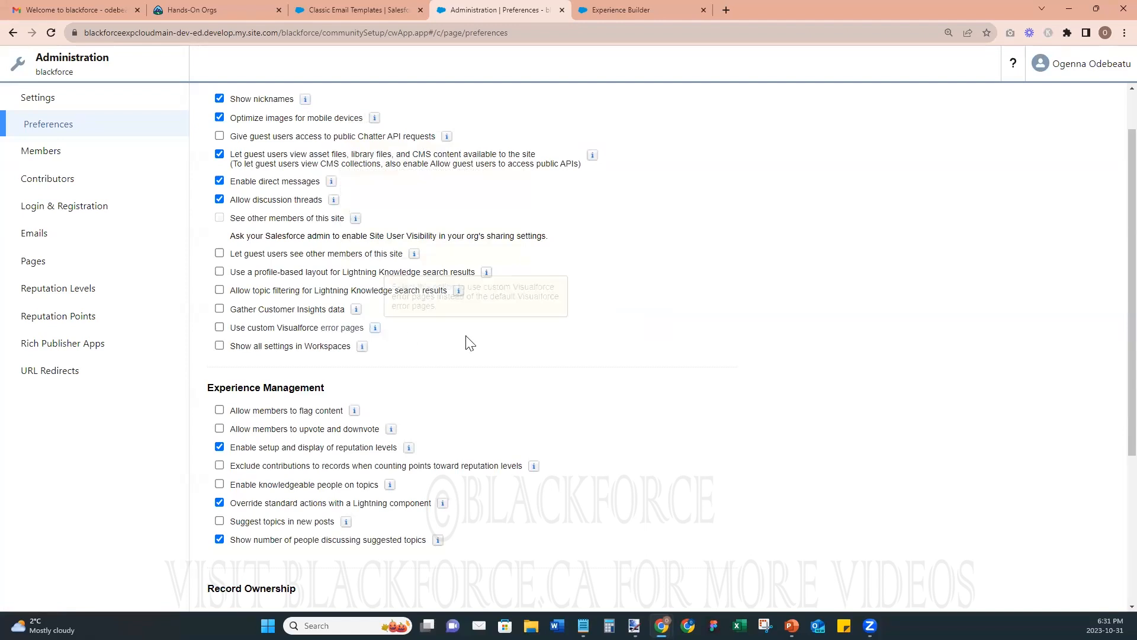
pyautogui.scroll(-2, 464, 358)
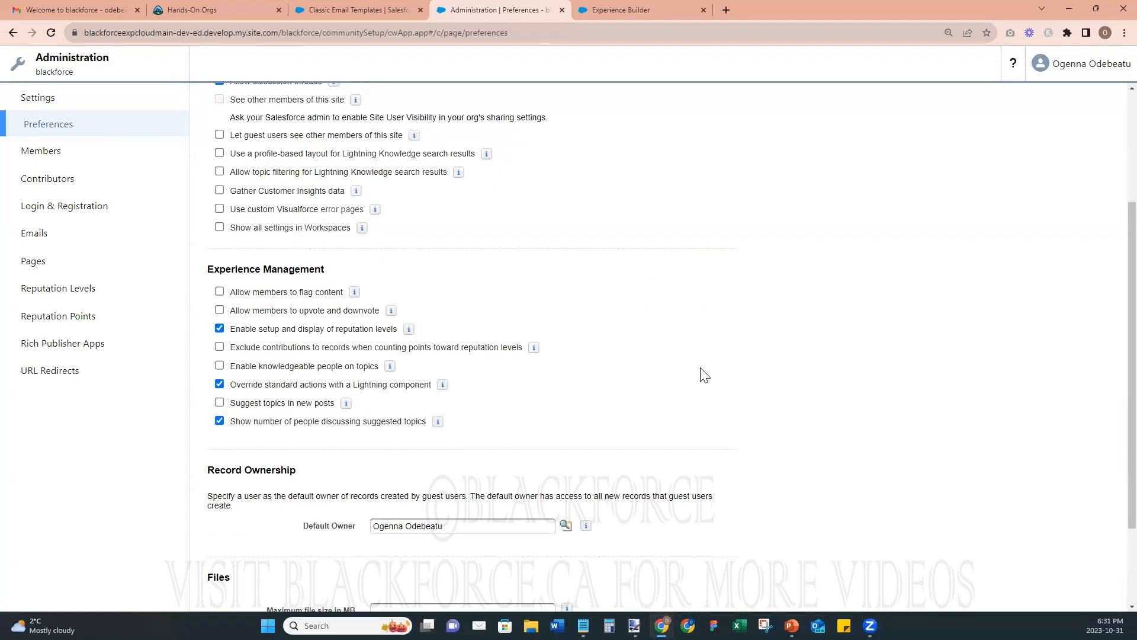
pyautogui.scroll(-1, 704, 375)
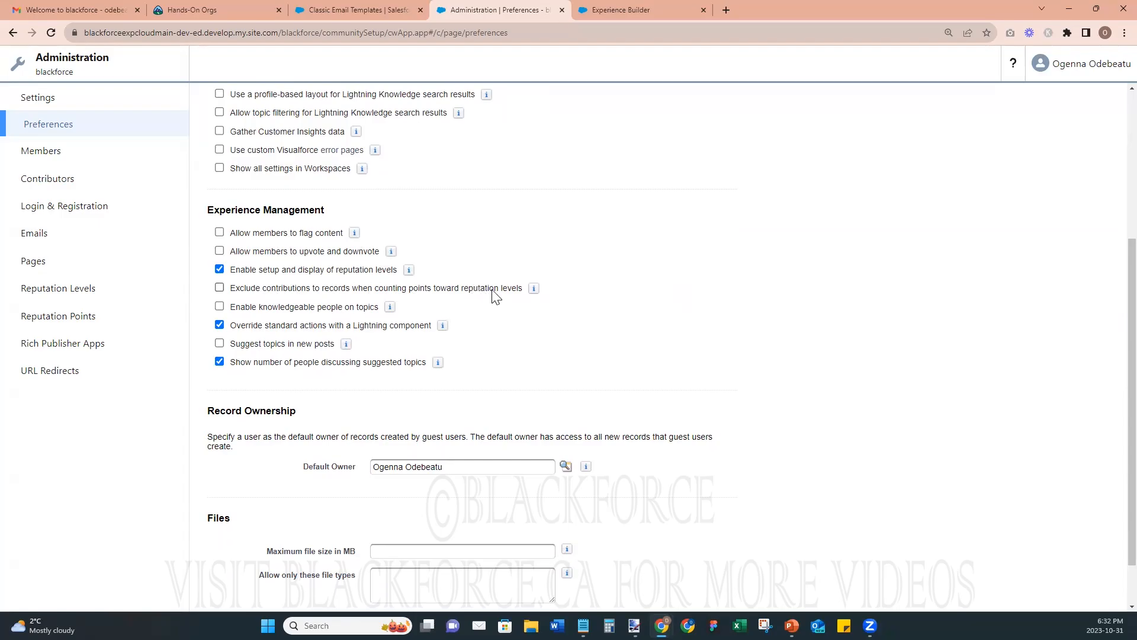
pyautogui.scroll(-2, 598, 329)
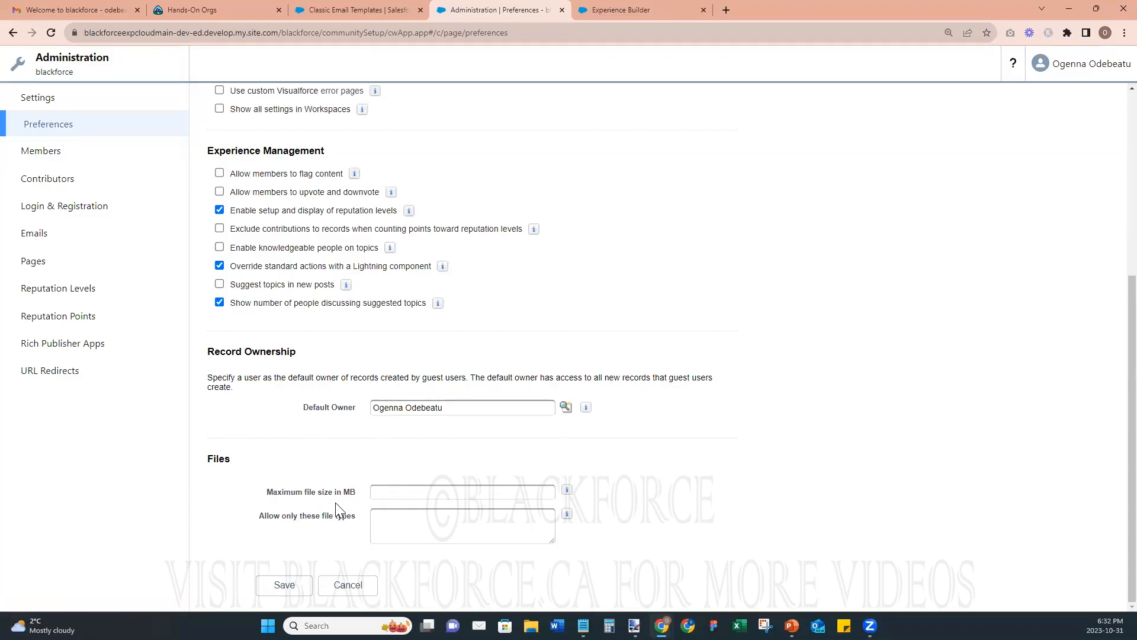
pyautogui.moveTo(568, 513)
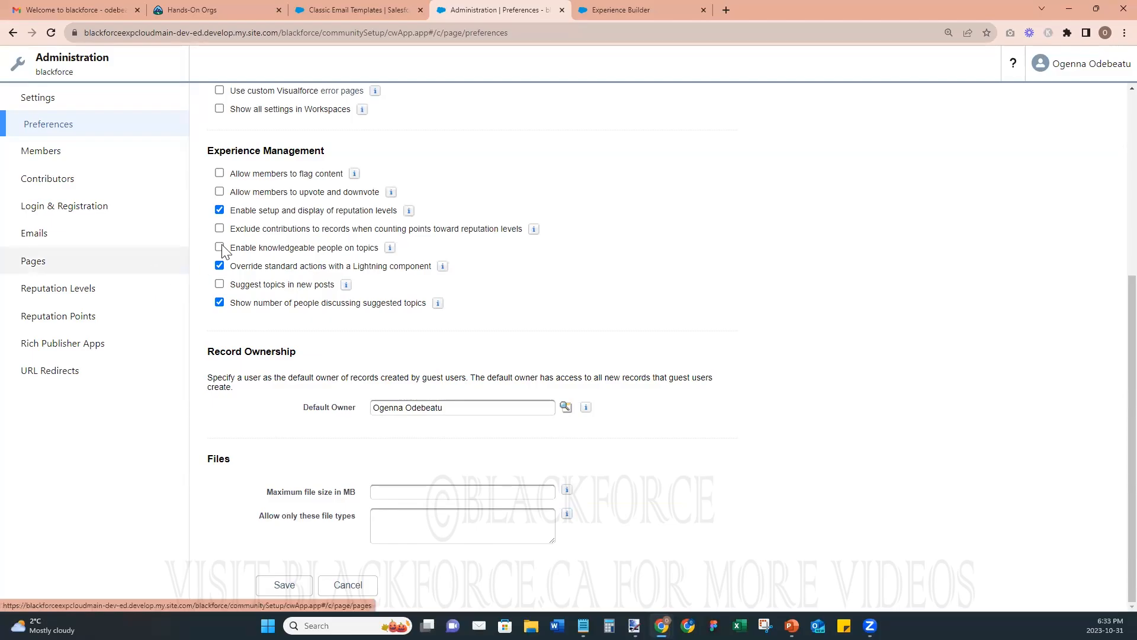
# Step: Open the Members page and review its selected profiles, permission sets and Site Role options
pyautogui.click(26, 156)
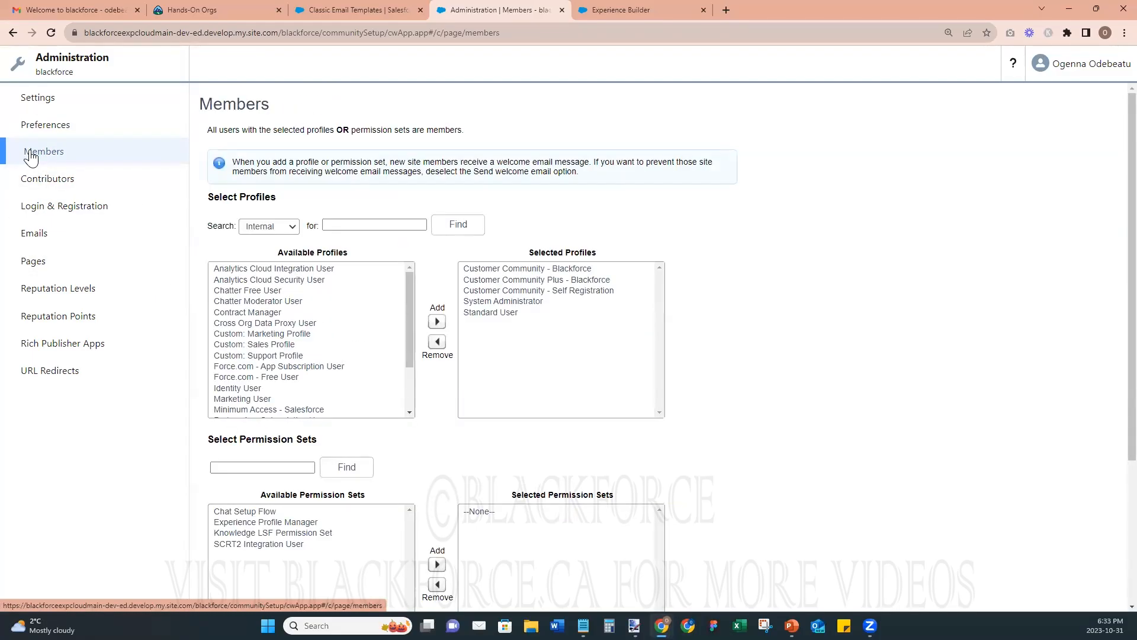
pyautogui.scroll(-1, 781, 453)
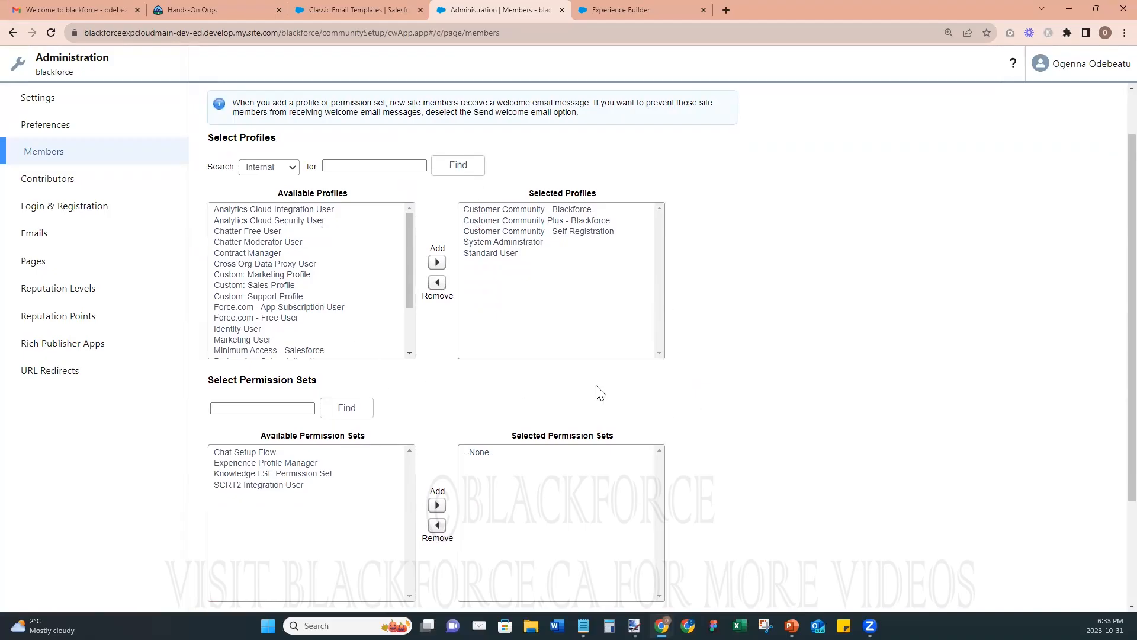
pyautogui.scroll(-3, 749, 431)
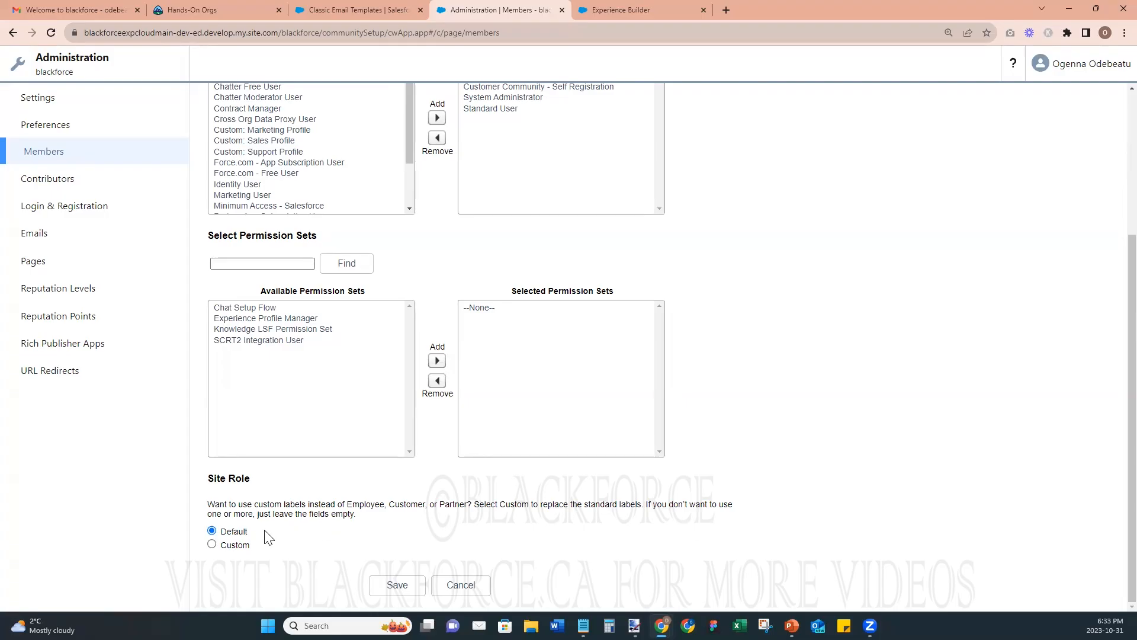
# Step: Set the Site Role to Custom and highlight the text of the Customer label
pyautogui.click(212, 544)
pyautogui.scroll(-2, 335, 534)
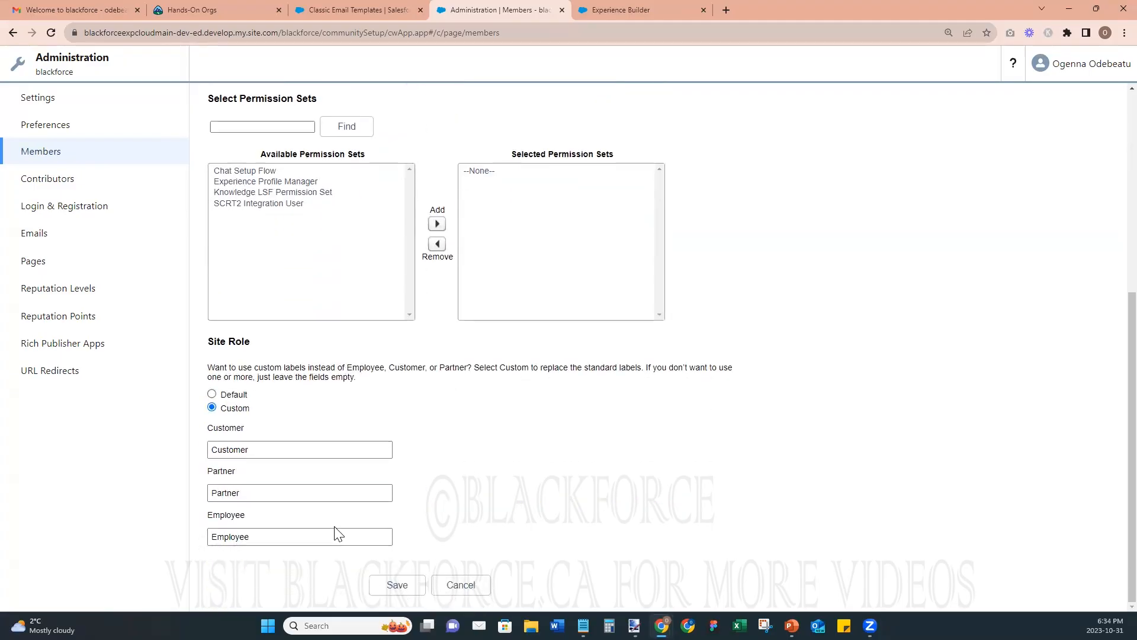
pyautogui.moveTo(285, 449); pyautogui.dragTo(208, 453)
pyautogui.click(352, 427)
# Step: Switch to the PowerPoint slideshow and advance past the Administration – Other Tabs slide
pyautogui.click(1072, 9)
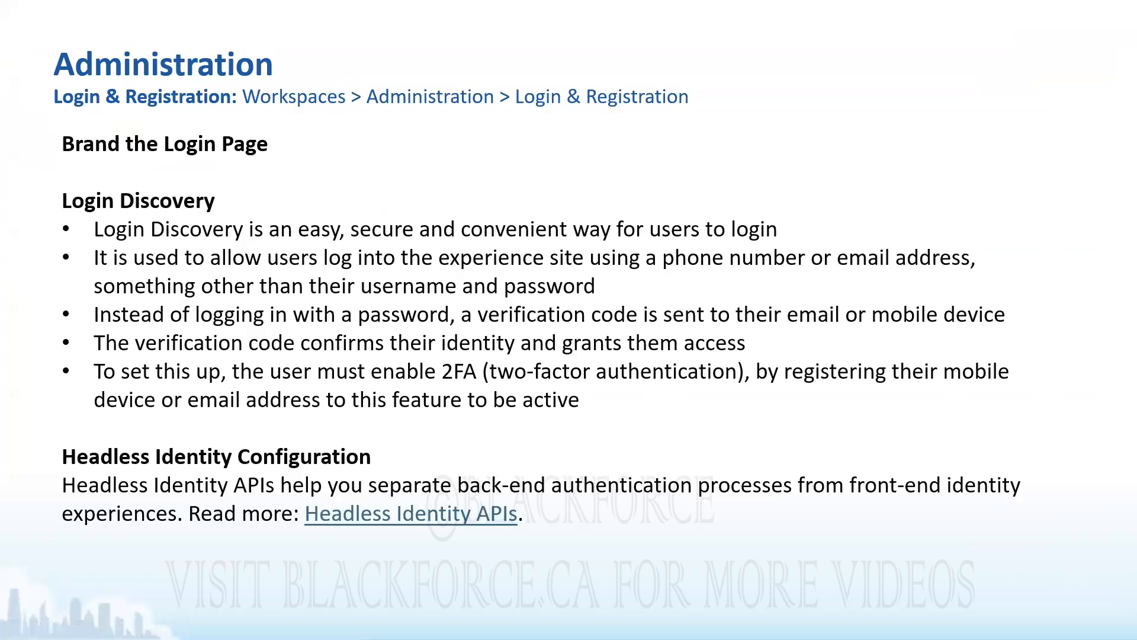
pyautogui.press('Right')
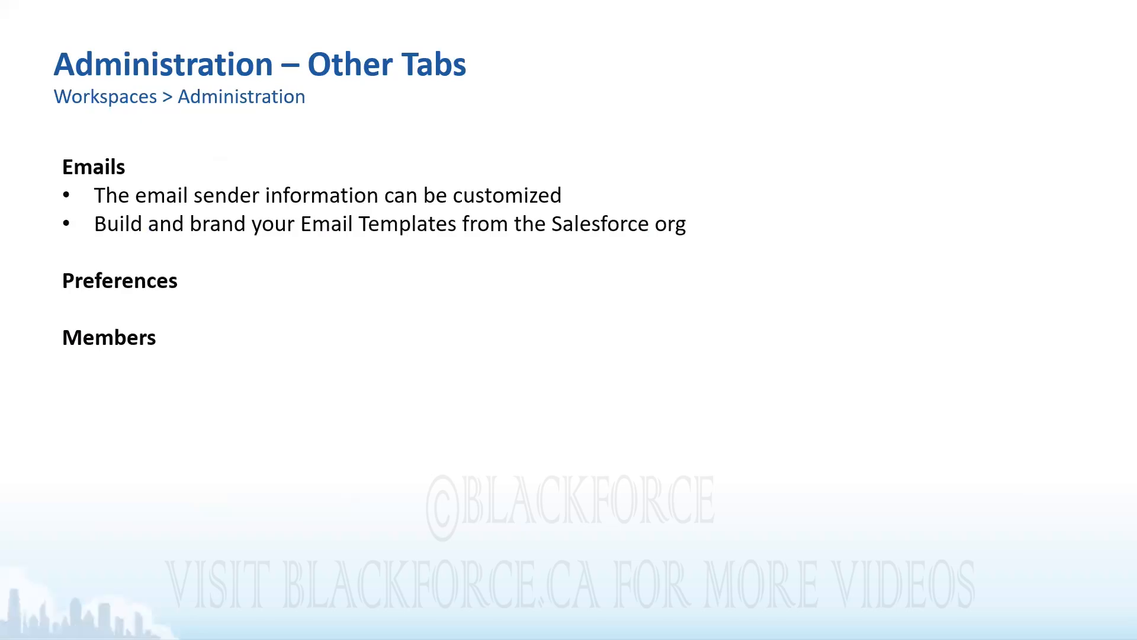
pyautogui.press('Right')
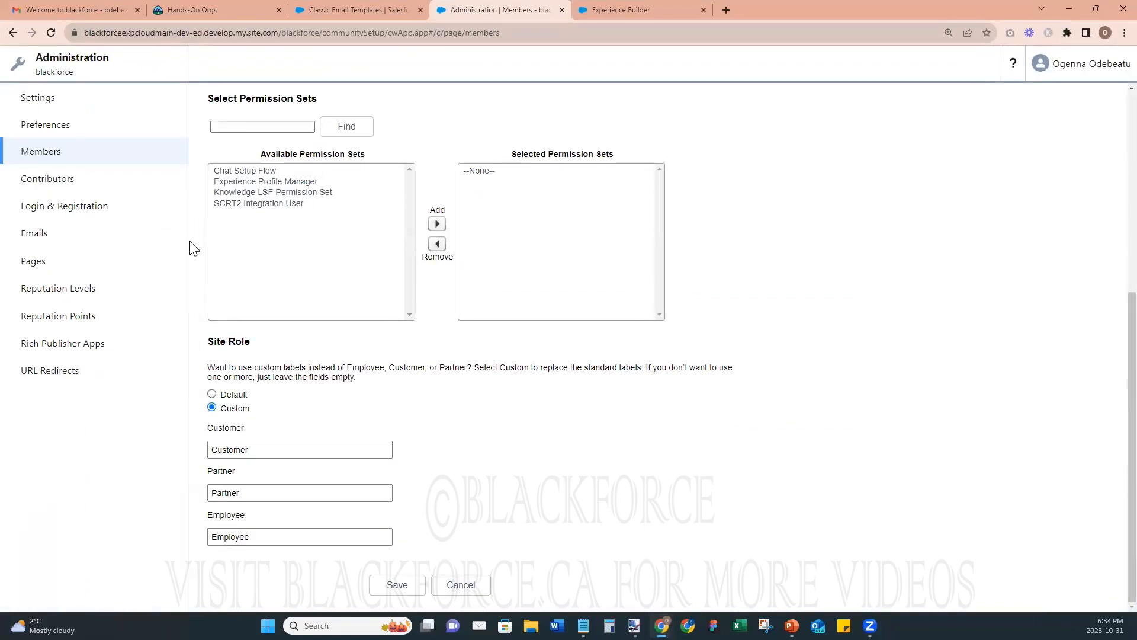
# Step: Examine the Login & Registration page in blackforce Administration, highlight the person accounts note below the Account field, and return to the slideshow
pyautogui.click(95, 206)
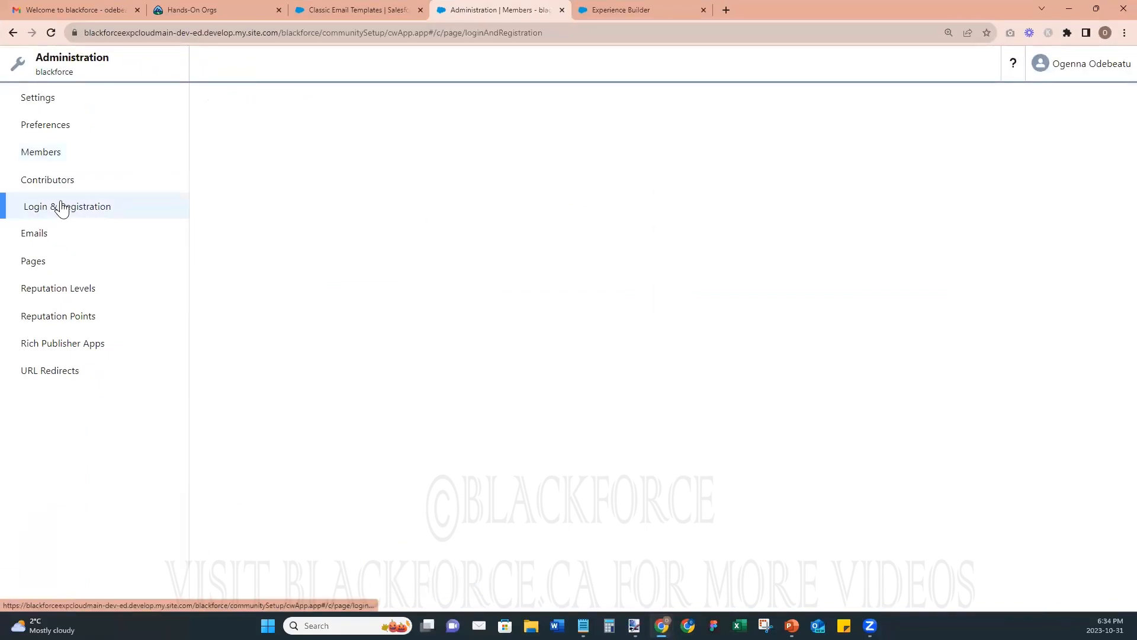
pyautogui.scroll(-7, 693, 384)
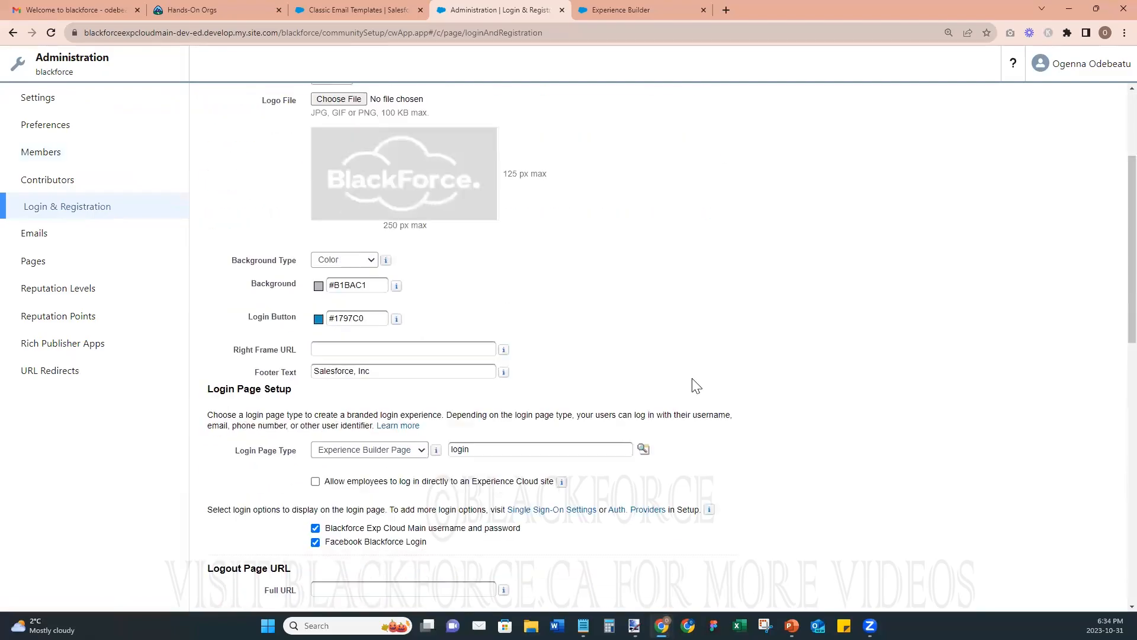
pyautogui.scroll(-4, 696, 385)
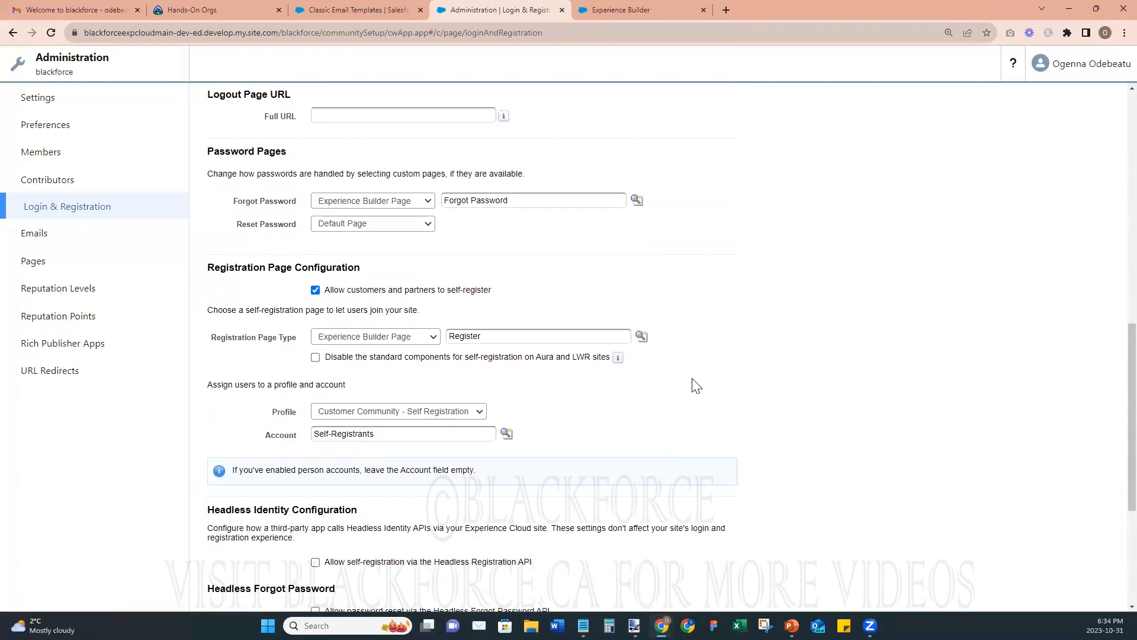
pyautogui.scroll(-3, 696, 386)
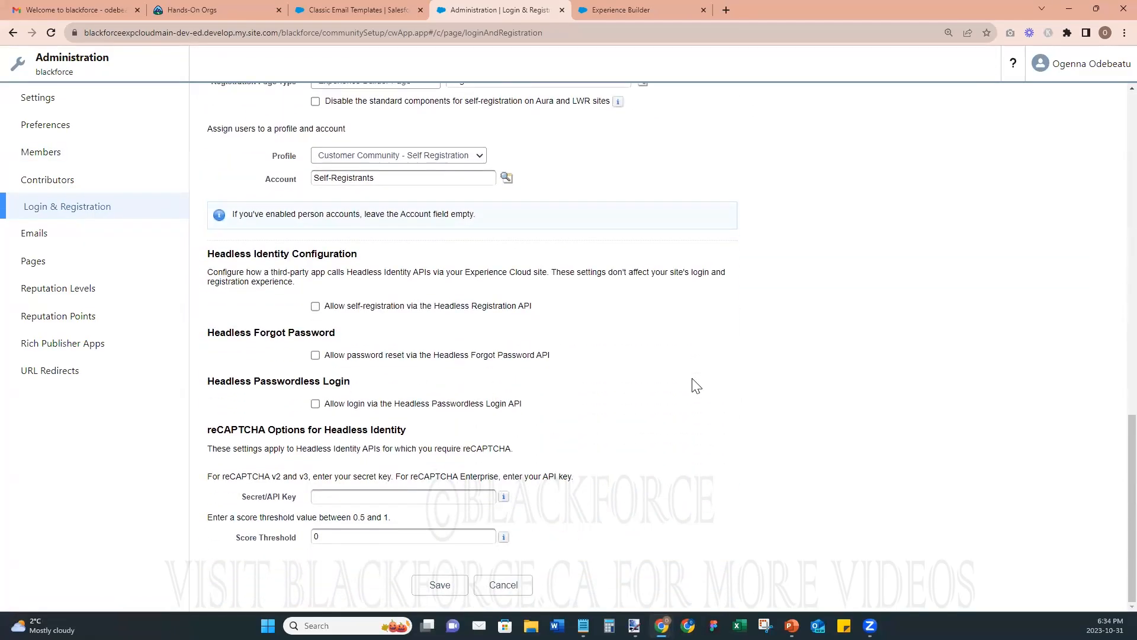
pyautogui.scroll(3, 696, 385)
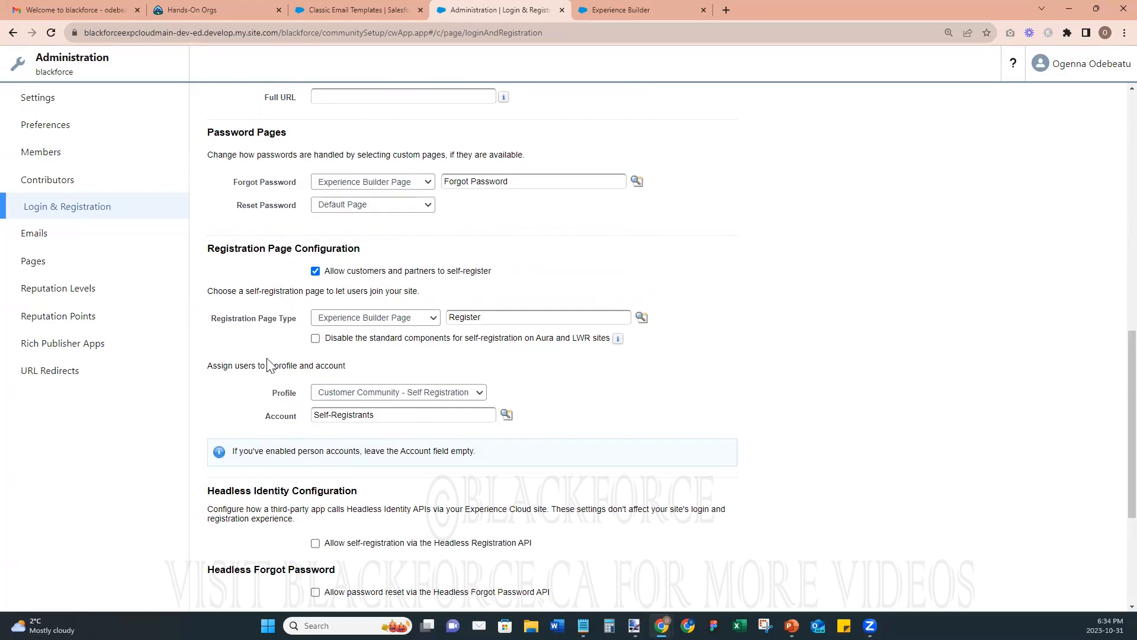
pyautogui.moveTo(229, 455); pyautogui.dragTo(475, 464)
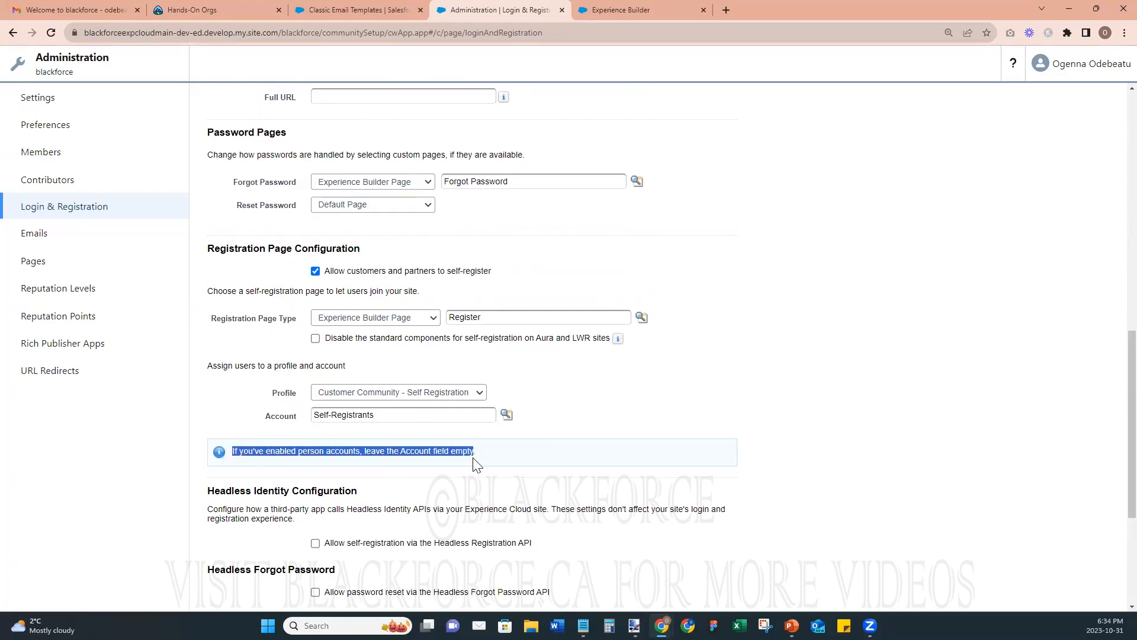
pyautogui.click(287, 469)
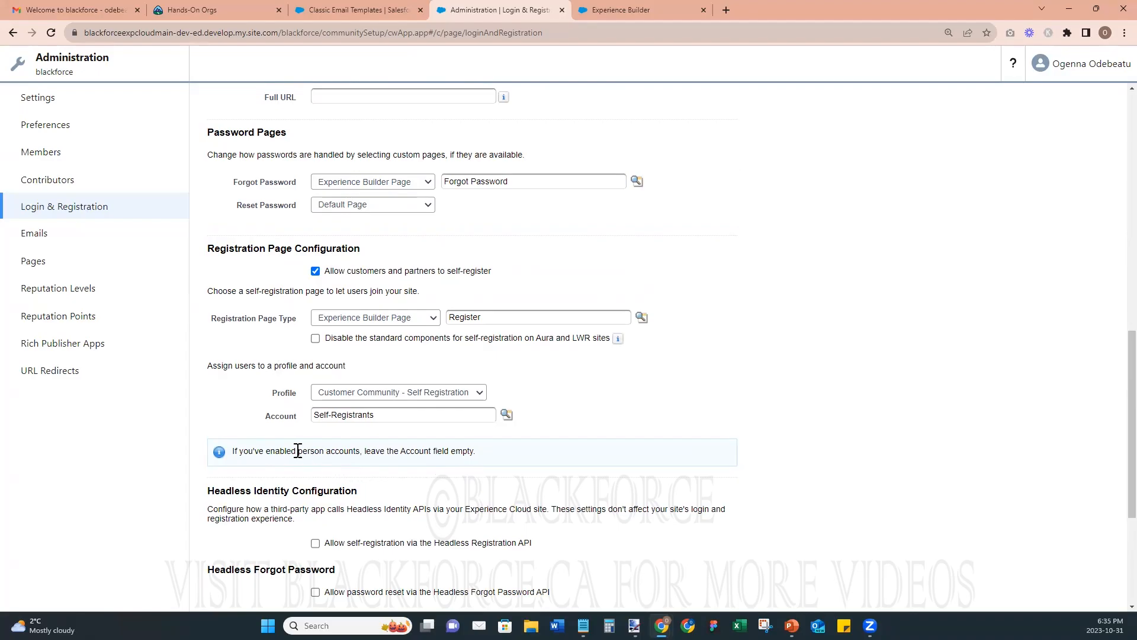
pyautogui.moveTo(298, 451); pyautogui.dragTo(360, 452)
pyautogui.click(1070, 12)
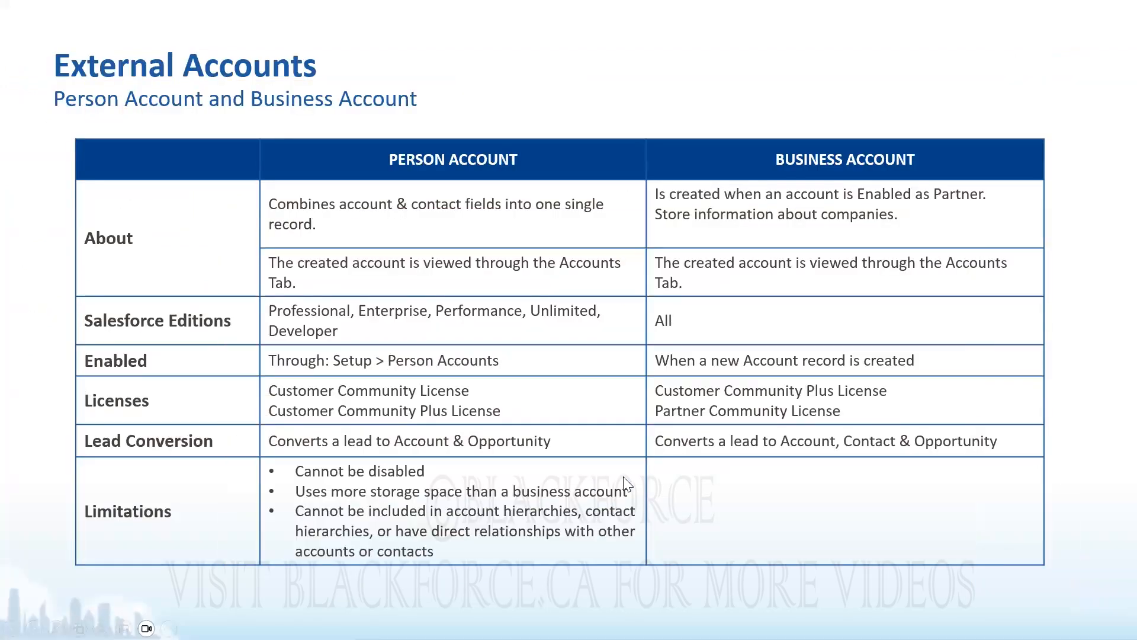
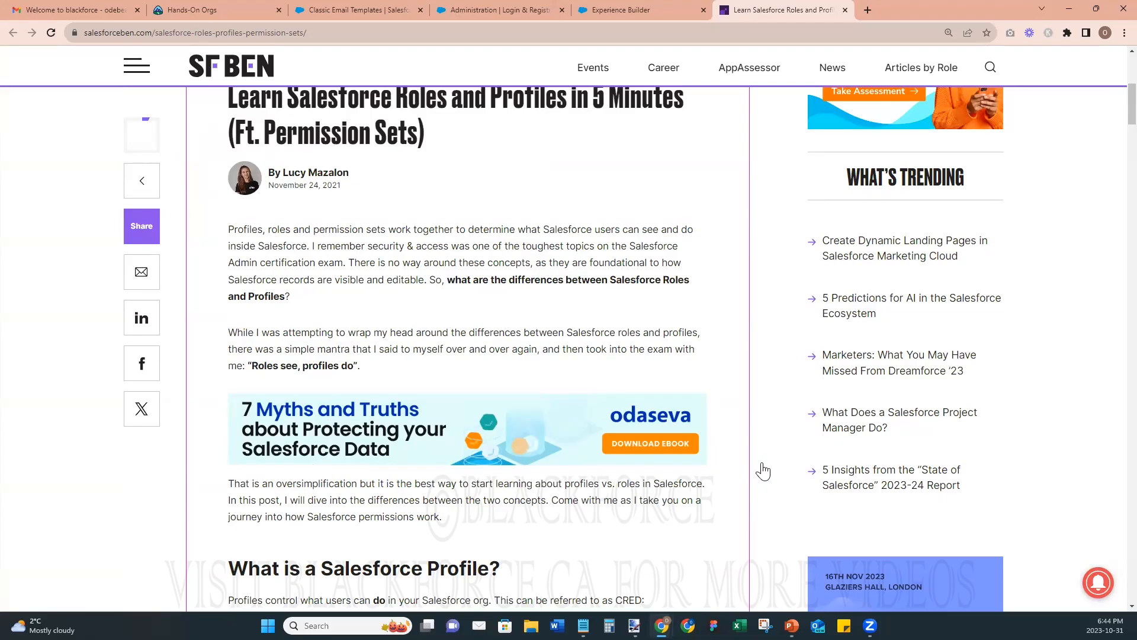
# Step: Read the introduction of the Salesforce roles and profiles article and highlight the phrase "Roles see, profiles do"
pyautogui.scroll(2, 763, 470)
pyautogui.scroll(-2, 763, 471)
pyautogui.scroll(1, 763, 471)
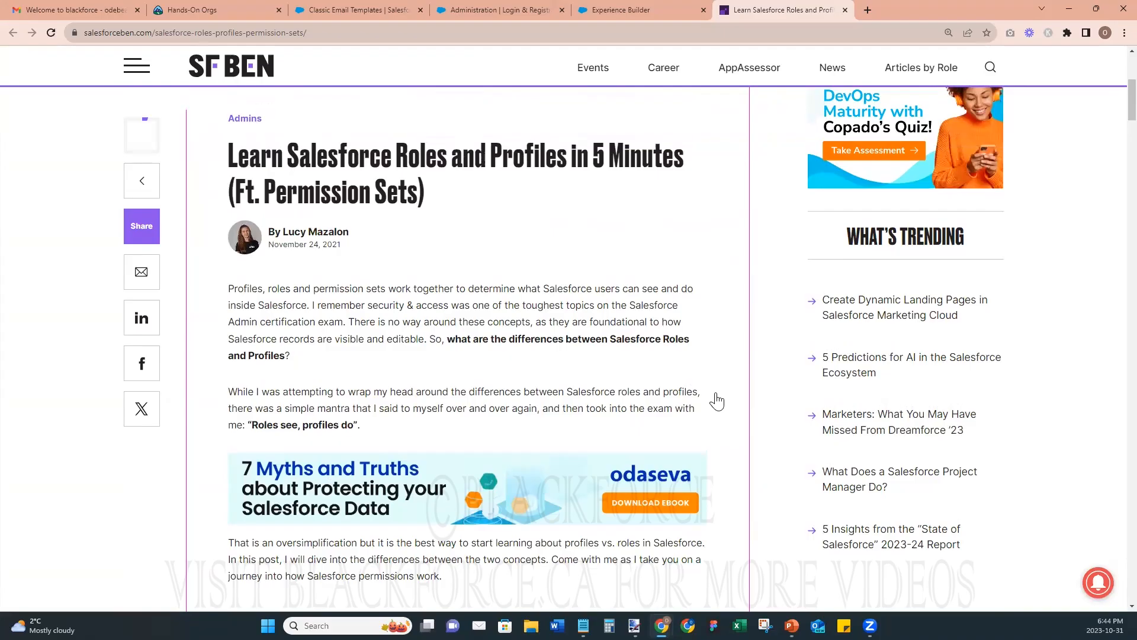
pyautogui.scroll(-1, 719, 403)
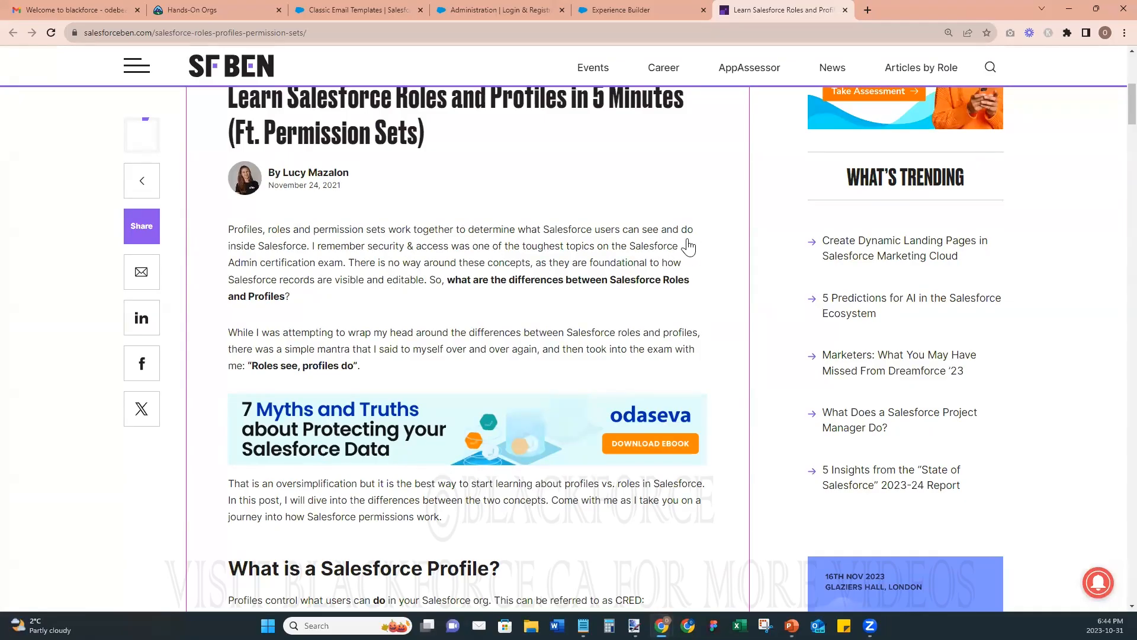
pyautogui.scroll(-1, 760, 422)
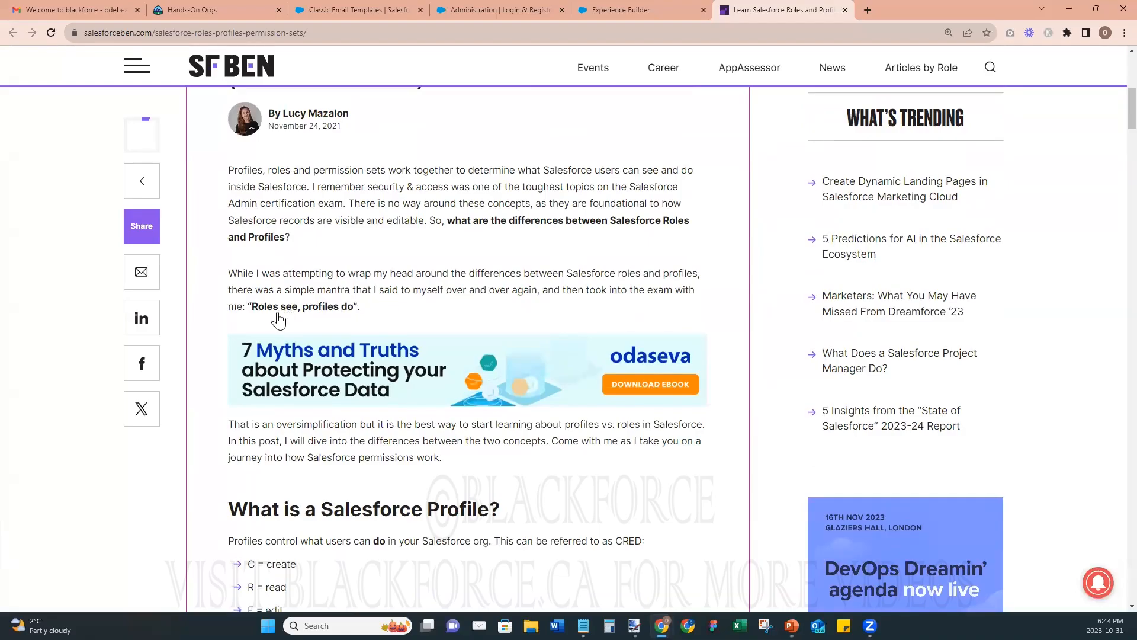
pyautogui.moveTo(250, 307); pyautogui.dragTo(352, 314)
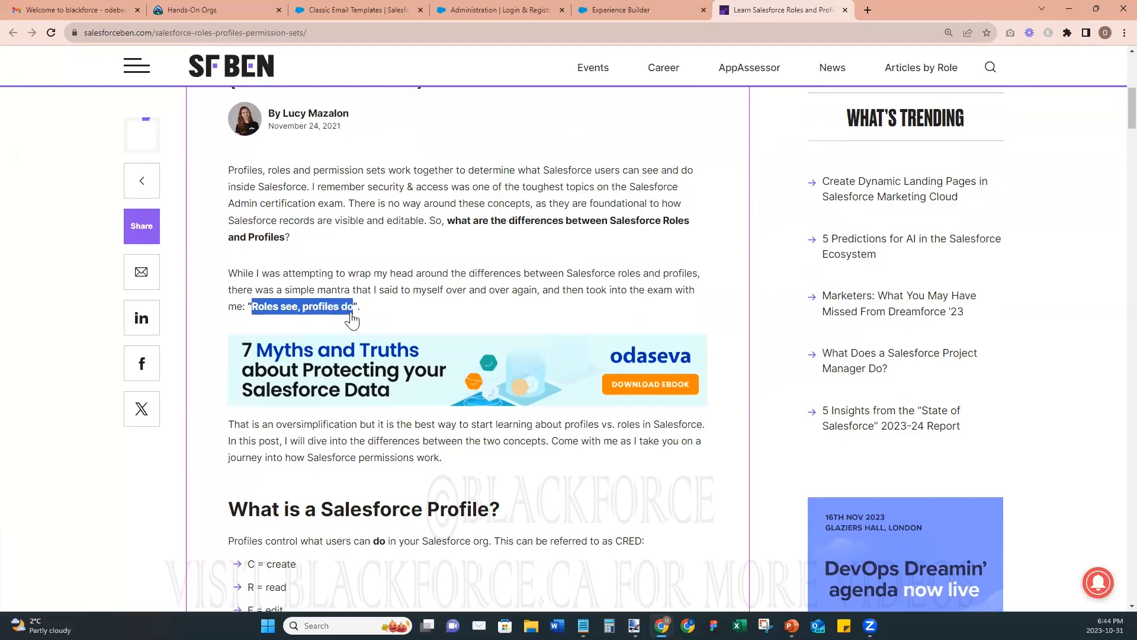
pyautogui.click(265, 320)
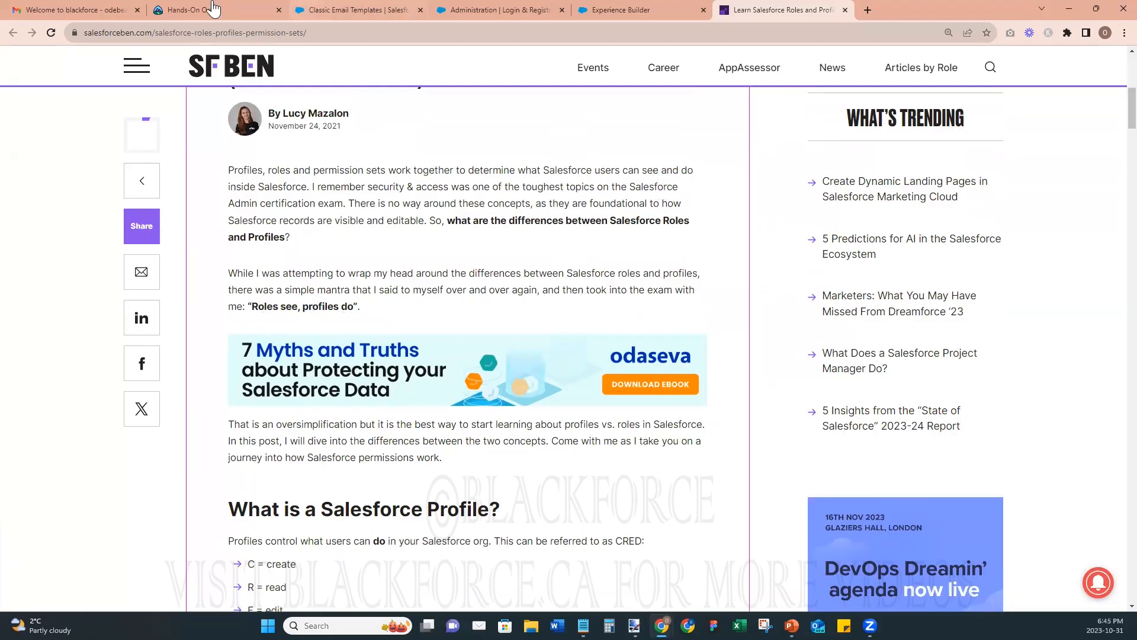
# Step: Search Salesforce Setup for "user", open Profiles and Roles in separate browser tabs, and display the Profiles list
pyautogui.click(344, 12)
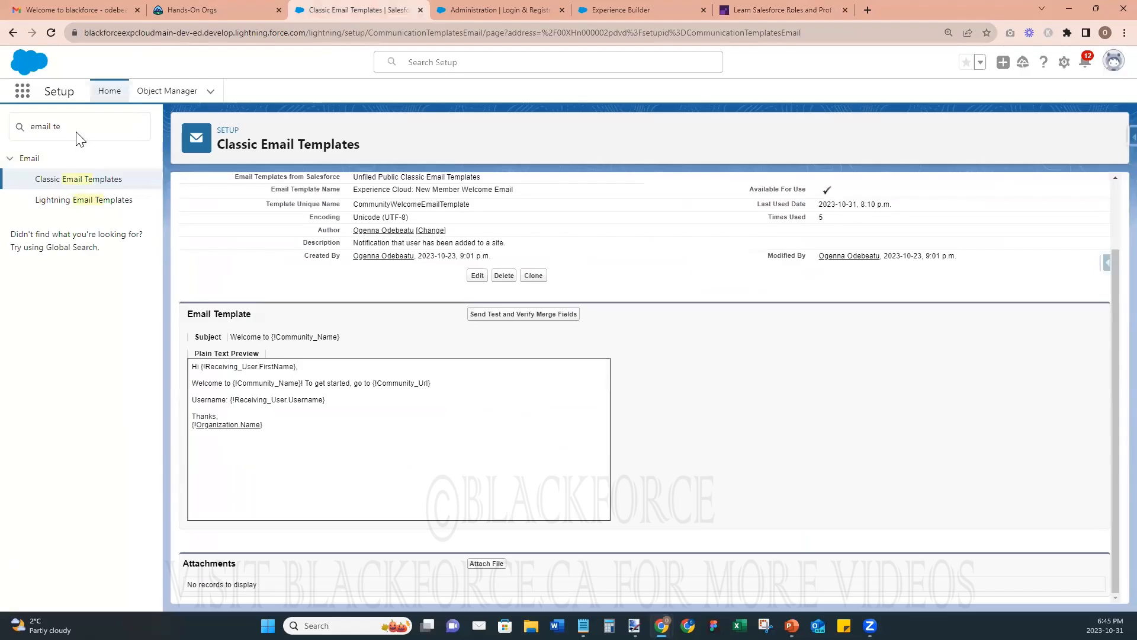
pyautogui.moveTo(74, 127); pyautogui.dragTo(3, 138)
pyautogui.write('user')
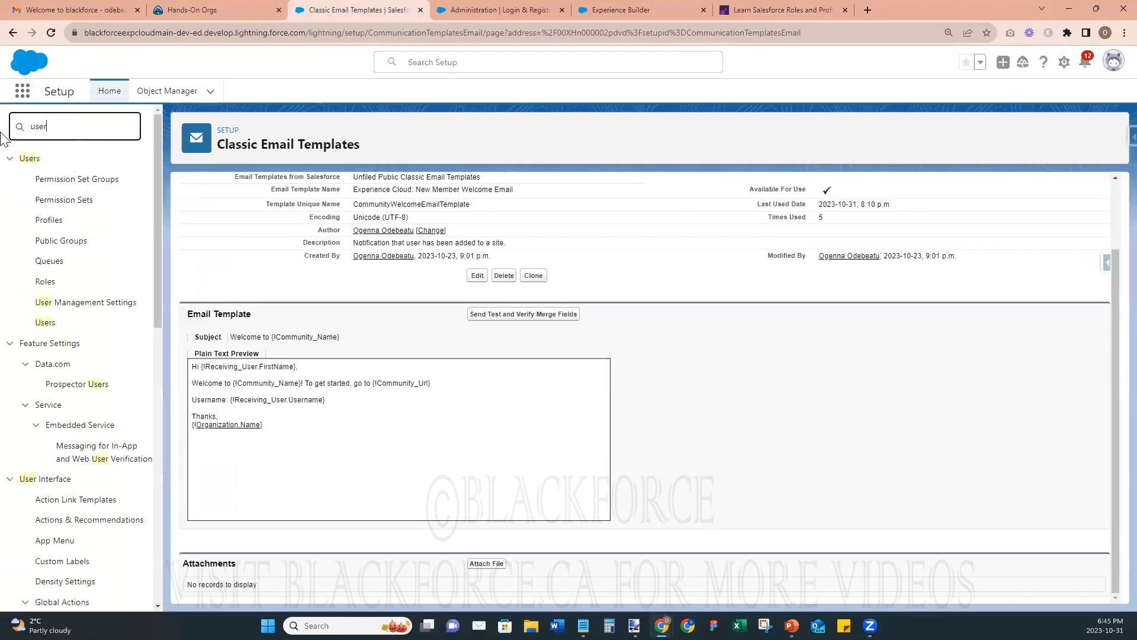
pyautogui.rightClick(59, 223)
pyautogui.click(95, 230)
pyautogui.rightClick(45, 282)
pyautogui.click(106, 290)
pyautogui.click(403, 10)
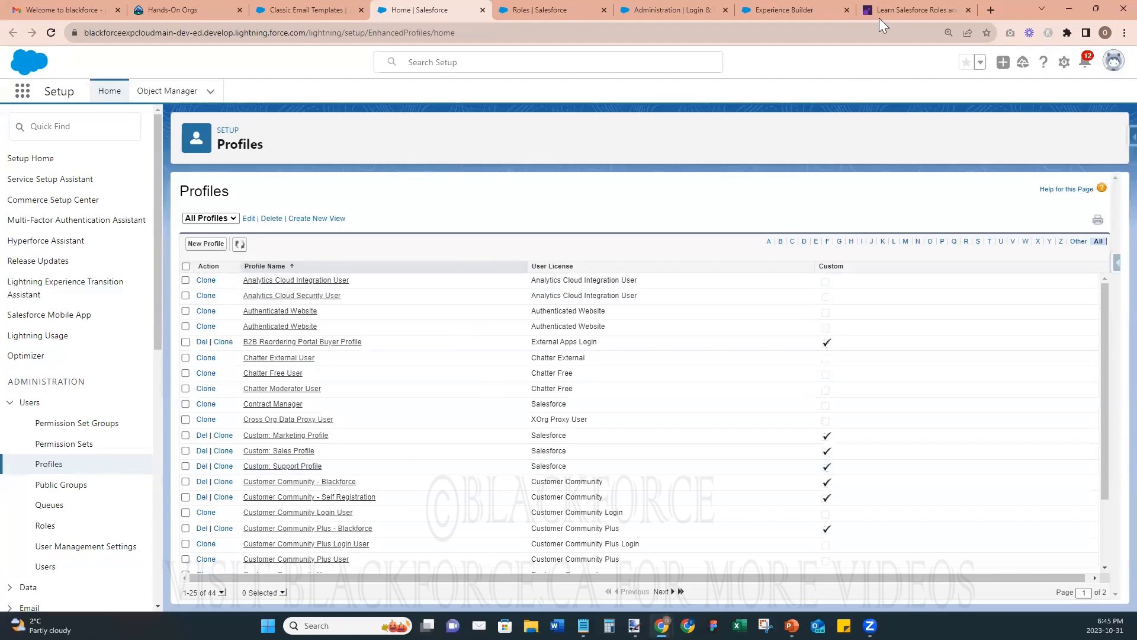
# Step: Compare the article with the Profiles list, and open the organization's role hierarchy with the CEO branch expanded
pyautogui.click(912, 10)
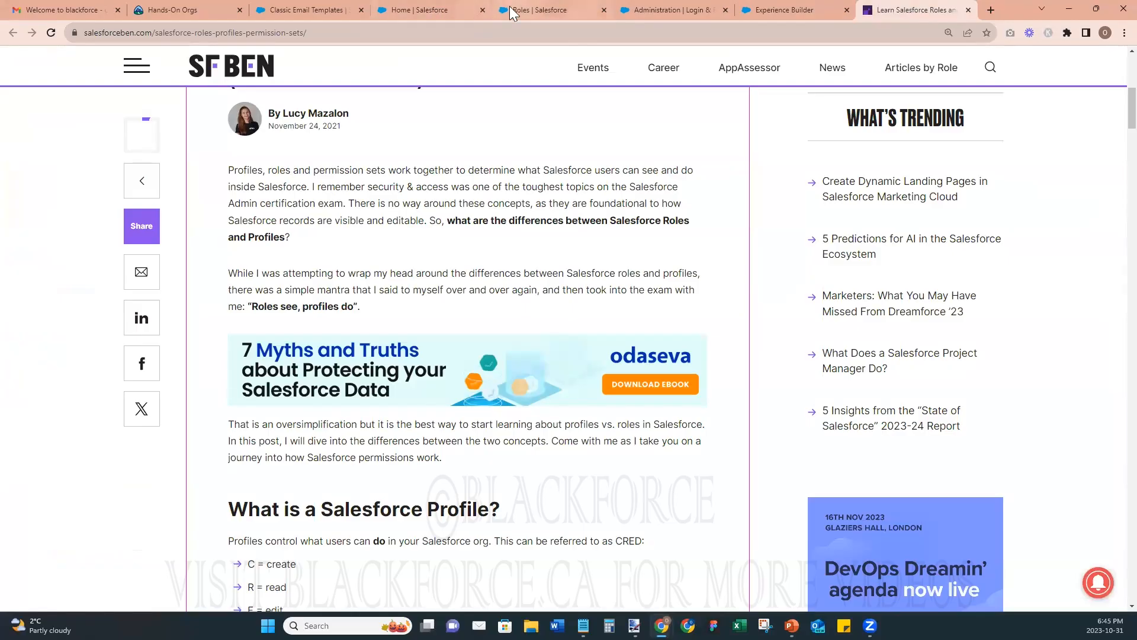
pyautogui.click(442, 14)
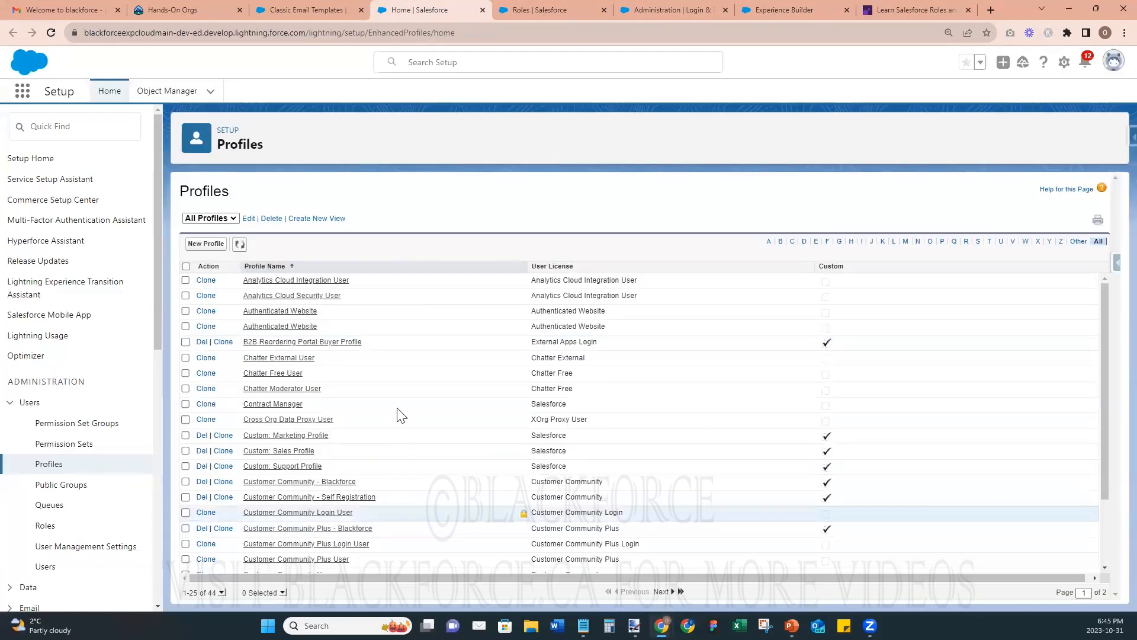
pyautogui.click(538, 5)
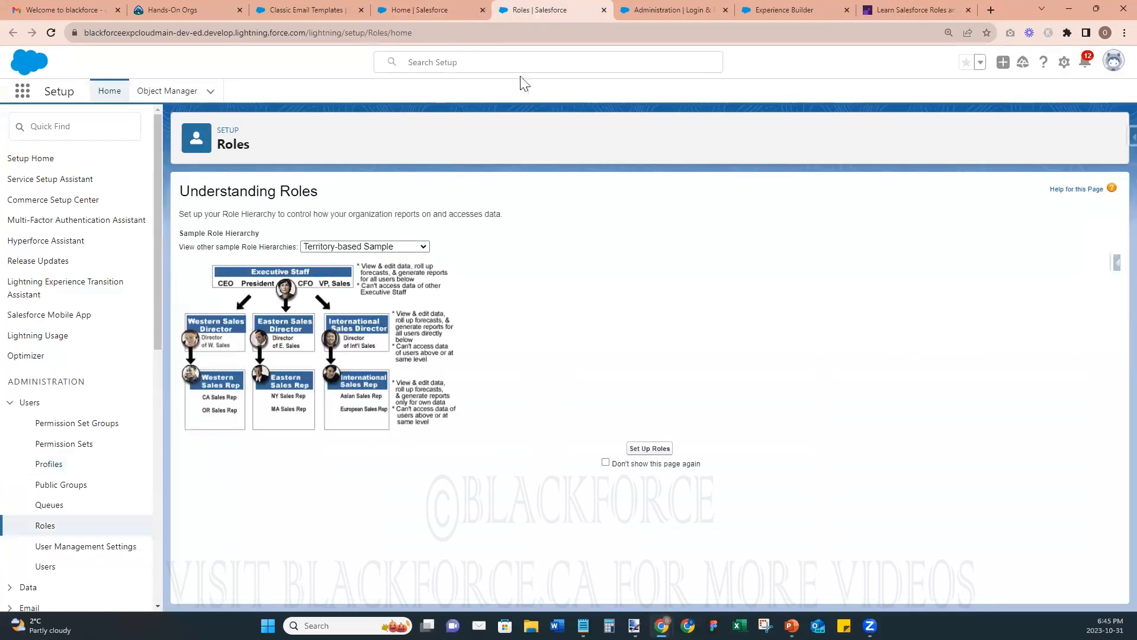
pyautogui.click(649, 450)
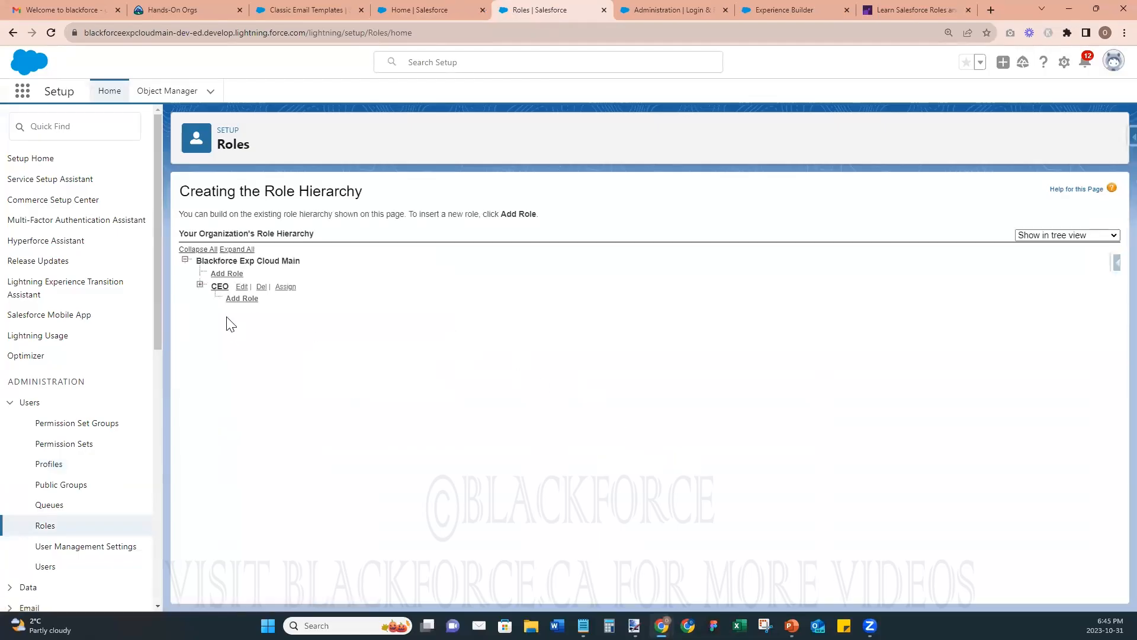
pyautogui.click(200, 285)
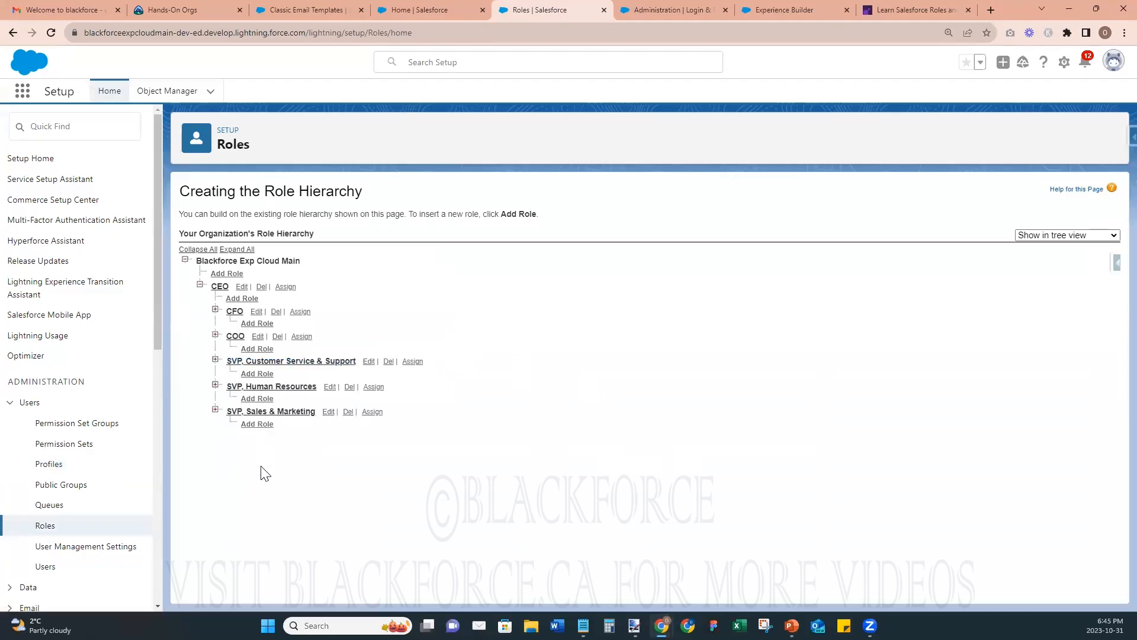
# Step: Return to the Salesforce Ben article and read the "What is a Salesforce Profile?" section with its CRED explanation
pyautogui.click(890, 14)
pyautogui.scroll(-1, 707, 462)
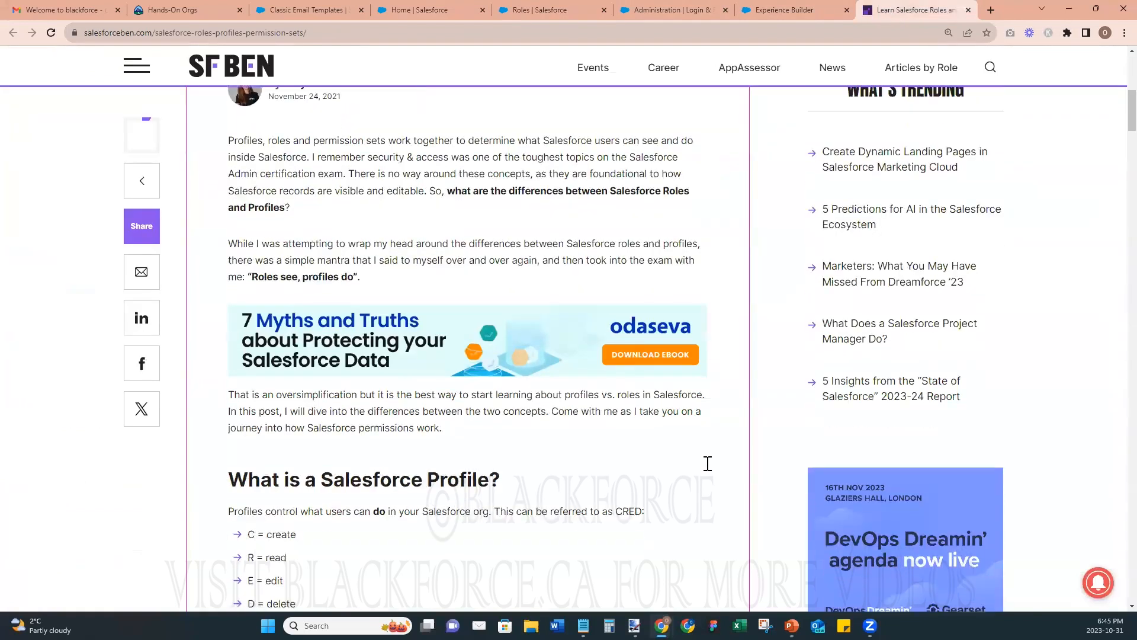
pyautogui.scroll(-3, 707, 463)
pyautogui.scroll(-2, 707, 463)
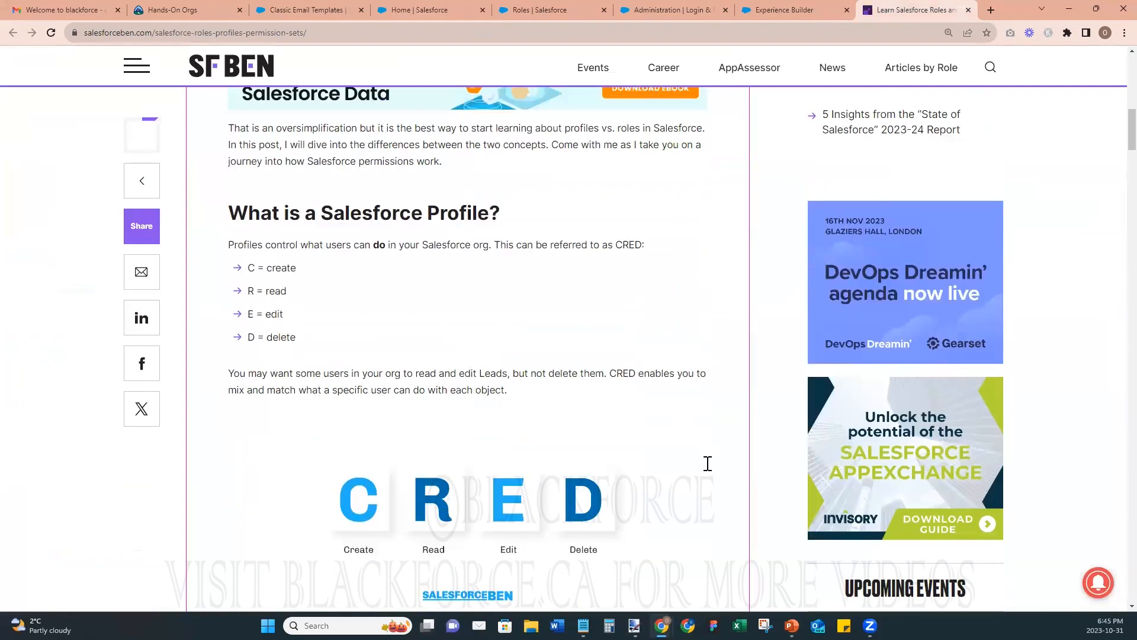
pyautogui.scroll(-1, 707, 463)
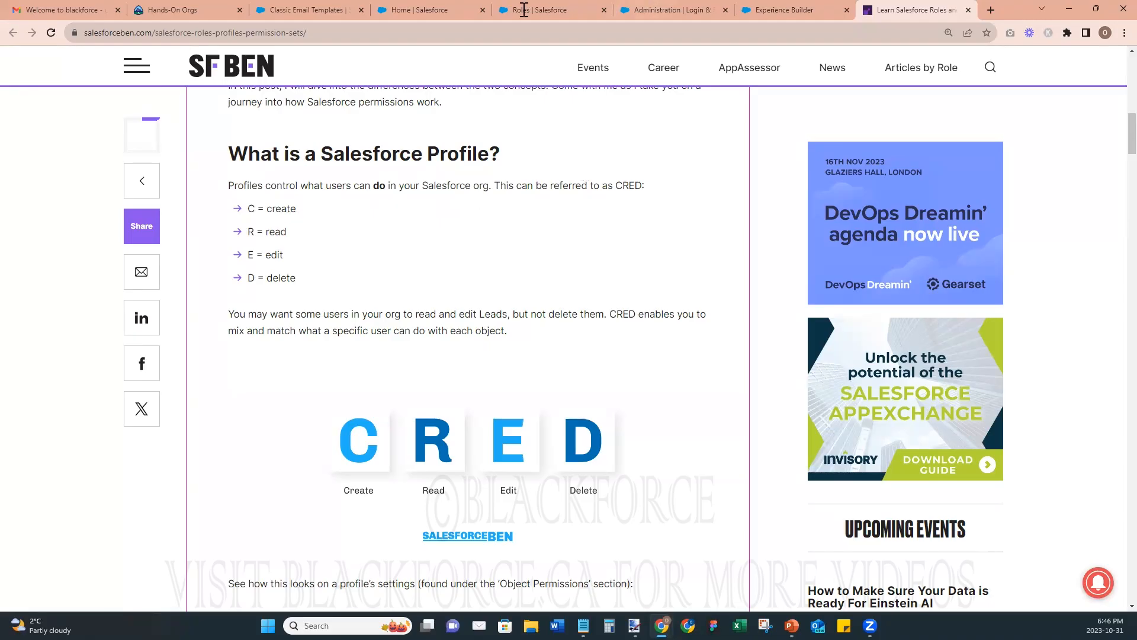
# Step: Open the Customer Community - Blackforce profile from the Profiles list in a separate browser tab and look over its Apps settings
pyautogui.click(402, 11)
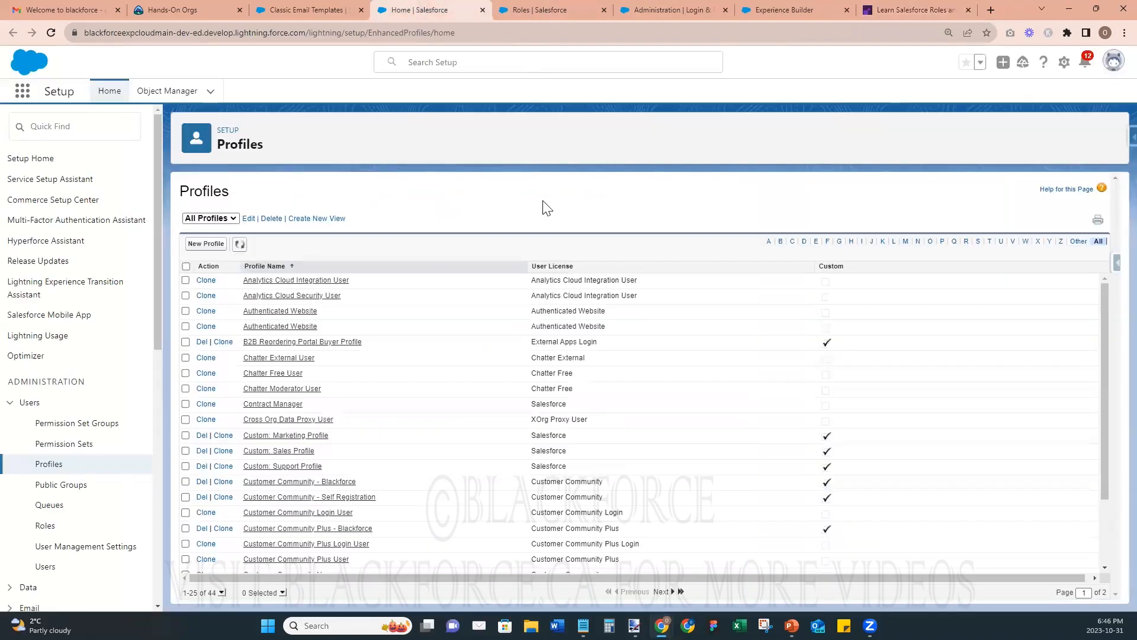
pyautogui.scroll(-2, 389, 452)
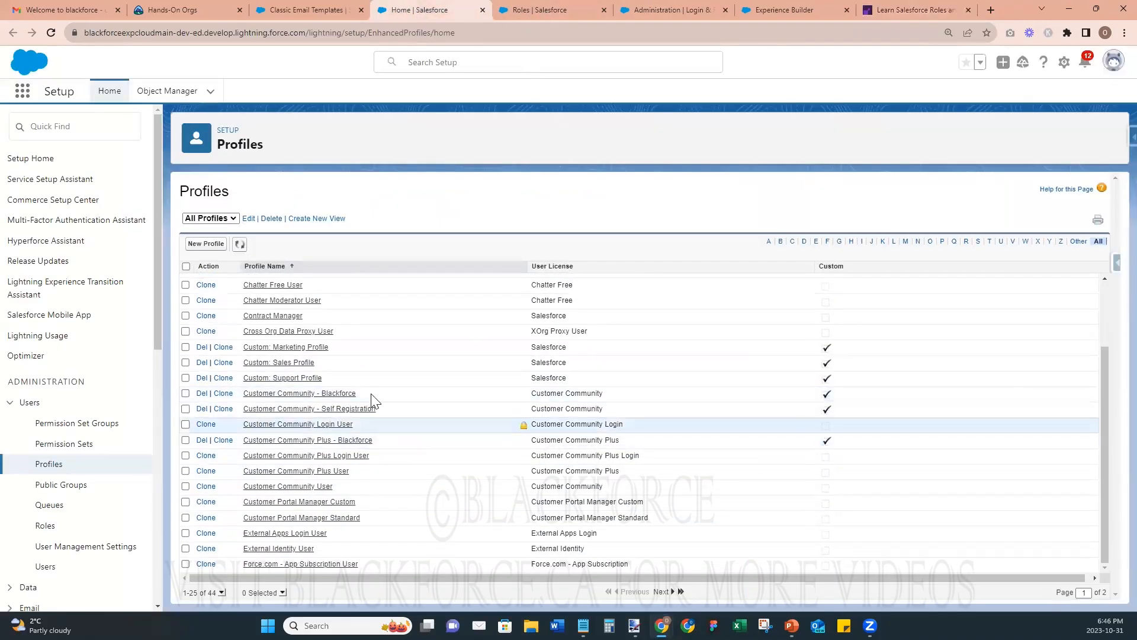
pyautogui.keyDown('ctrl'); pyautogui.click(281, 393); pyautogui.keyUp('ctrl')
pyautogui.click(491, 17)
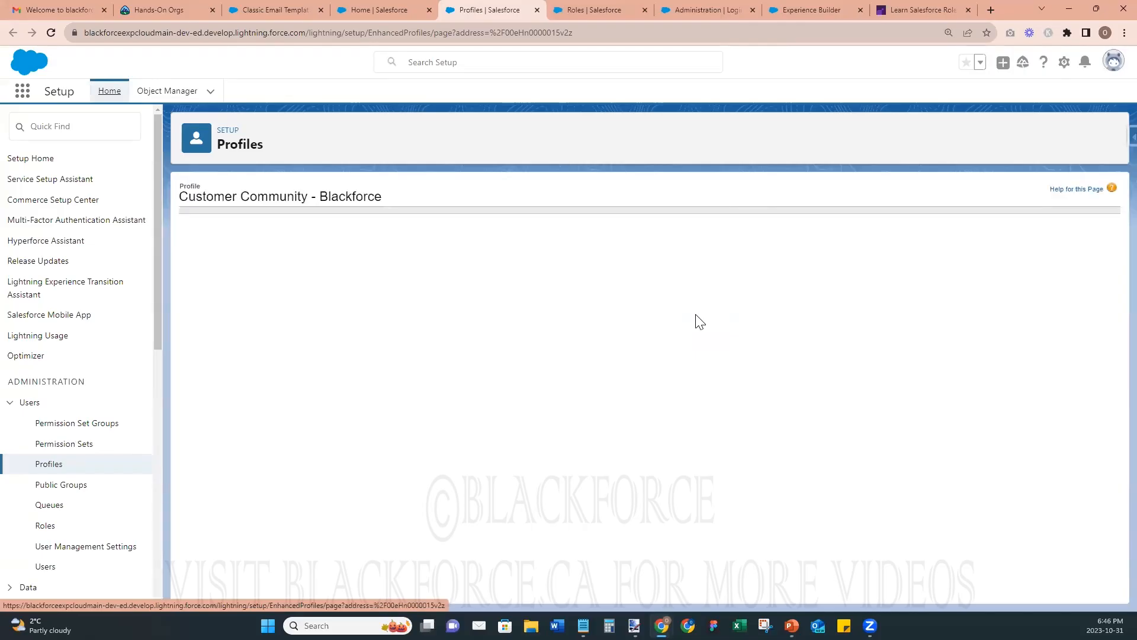
pyautogui.scroll(-2, 700, 321)
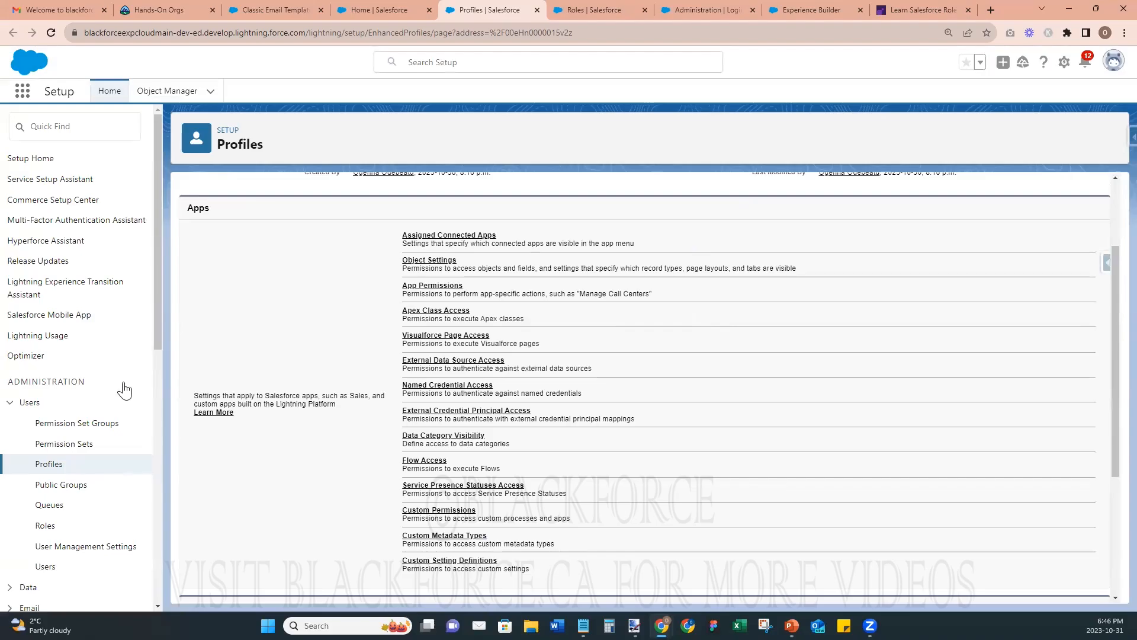
# Step: Disable Enhanced Profile User Interface in User Management Settings
pyautogui.scroll(-3, 107, 367)
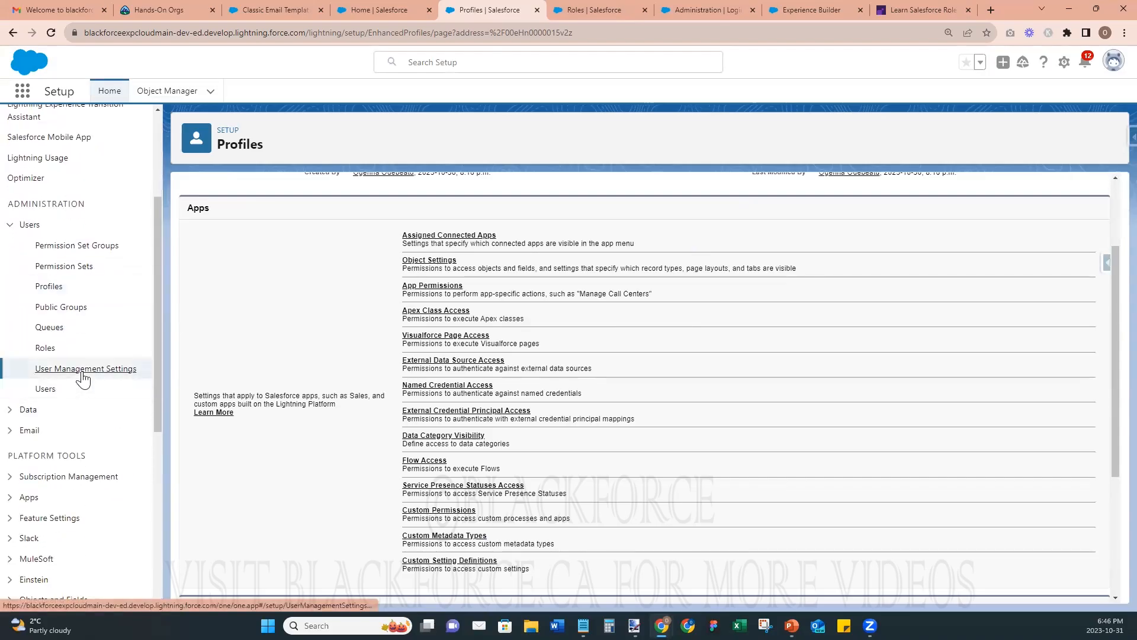
pyautogui.click(82, 373)
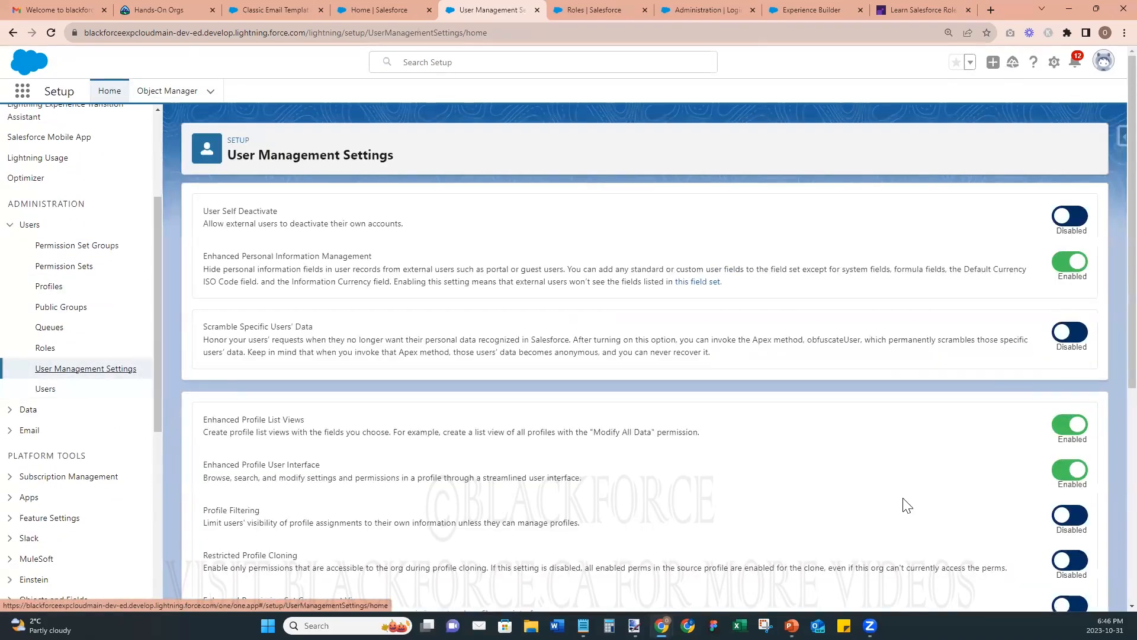
pyautogui.scroll(-4, 906, 506)
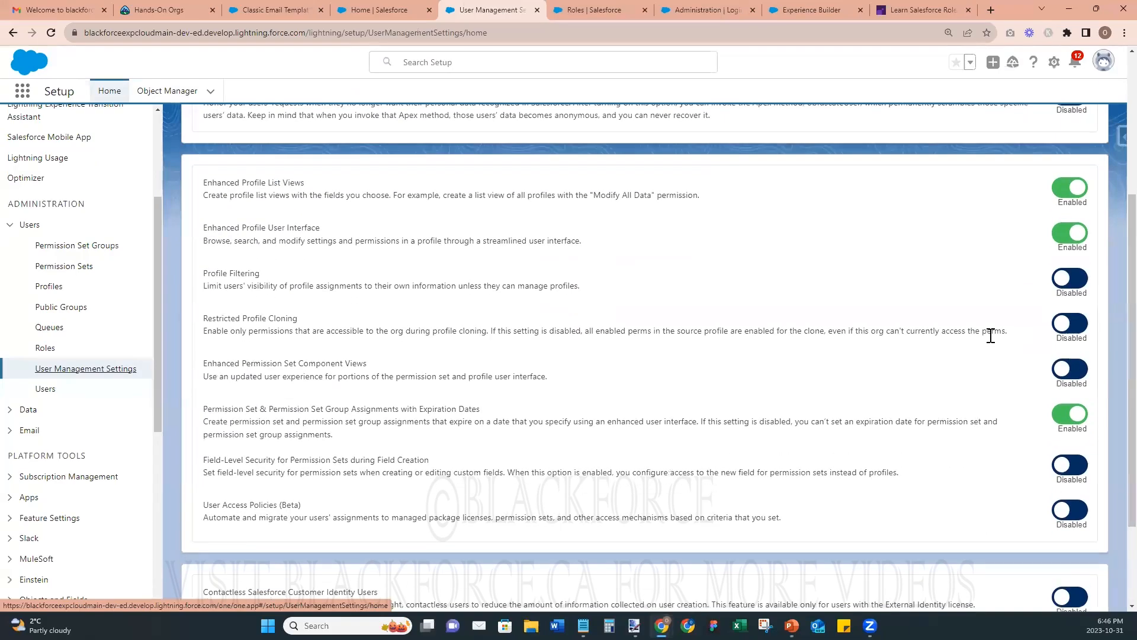
pyautogui.click(1070, 233)
pyautogui.scroll(-2, 769, 424)
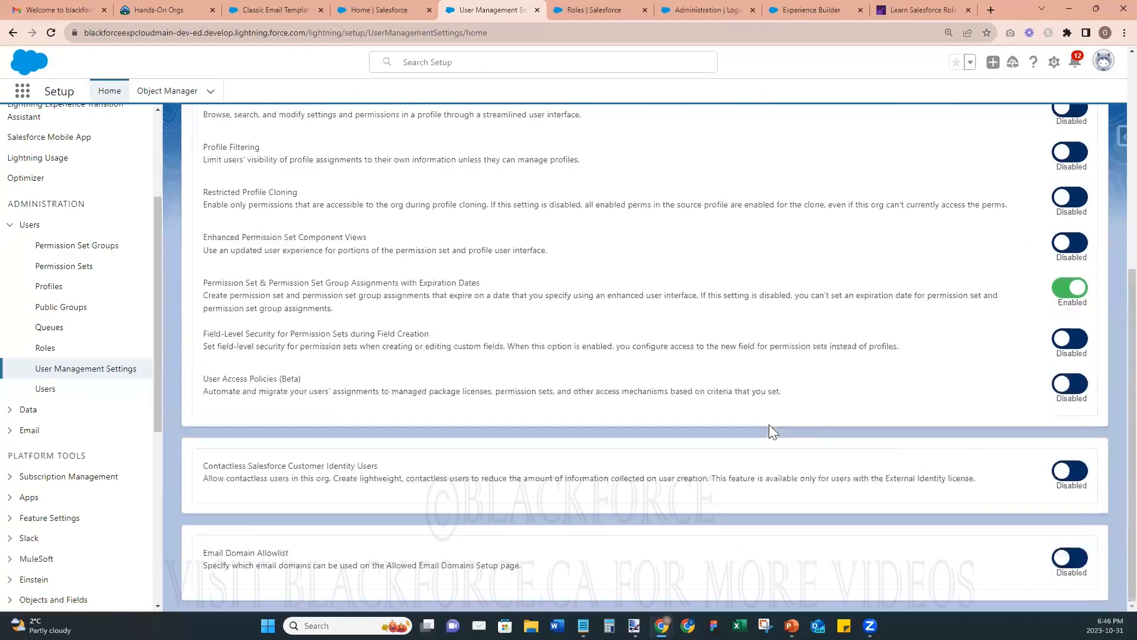
pyautogui.scroll(4, 363, 225)
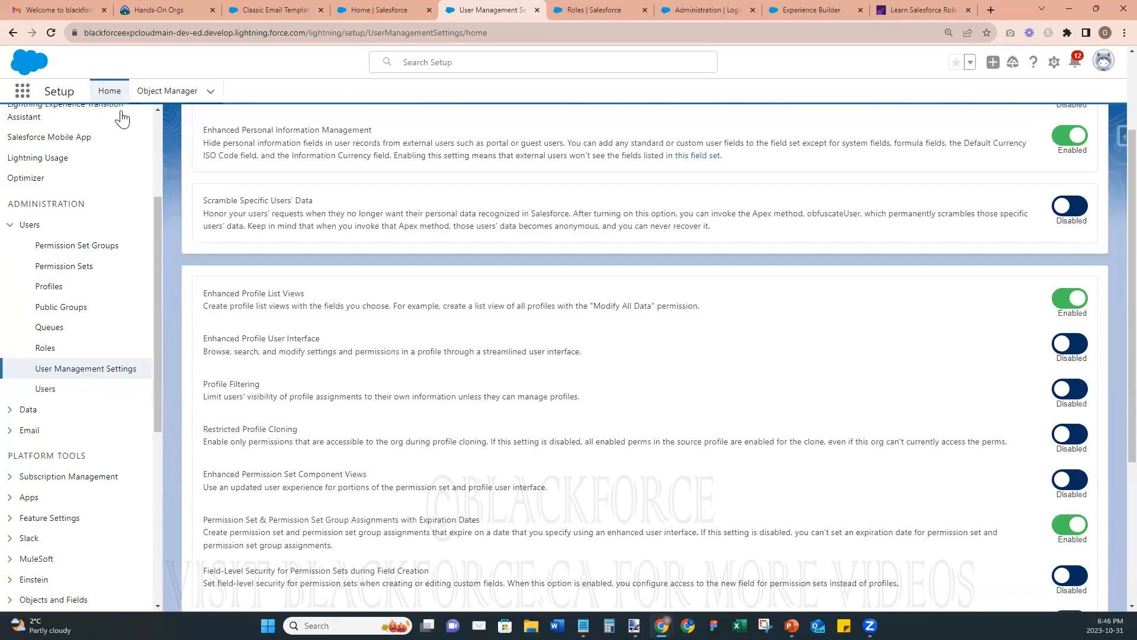
# Step: Reopen the Customer Community - Blackforce profile and review its profile detail and standard object page layouts
pyautogui.click(48, 286)
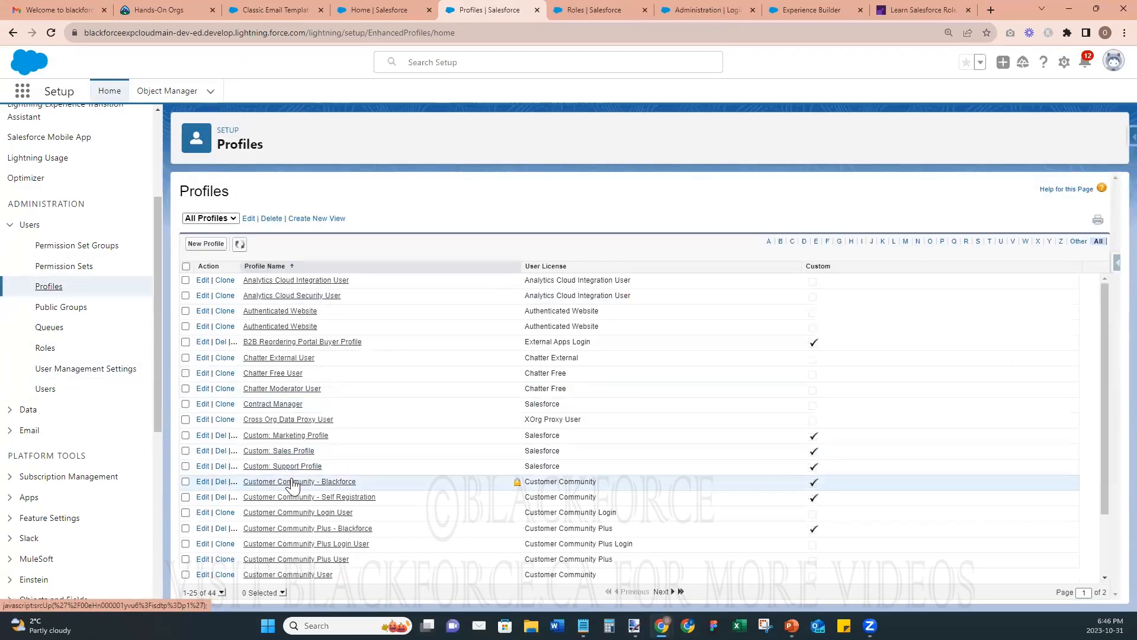
pyautogui.click(290, 481)
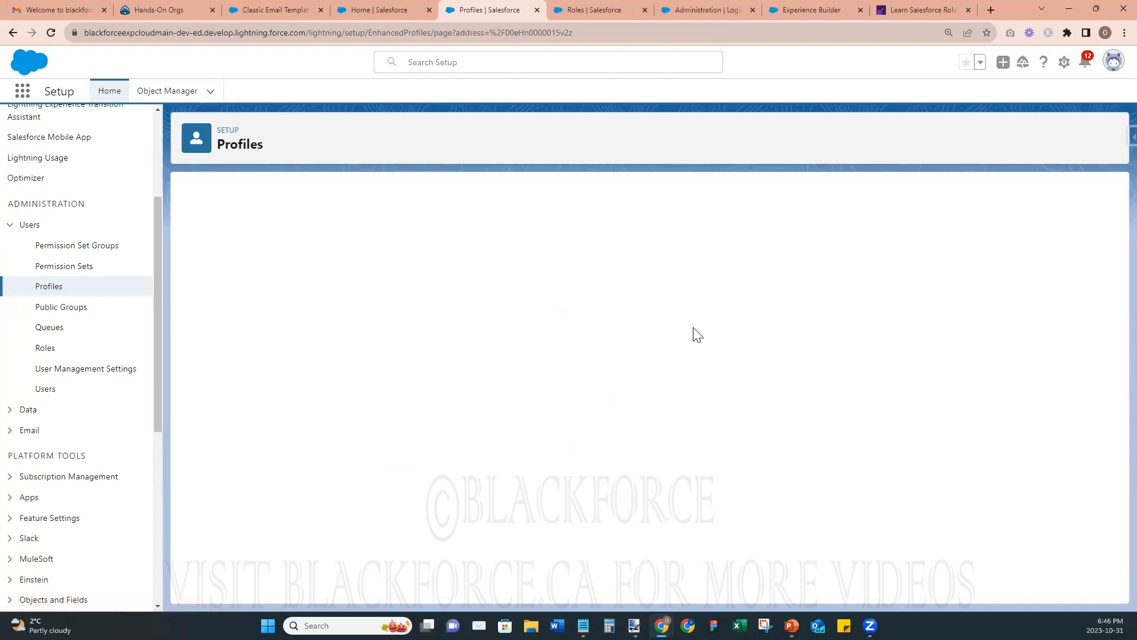
pyautogui.scroll(-2, 694, 333)
pyautogui.scroll(2, 694, 332)
pyautogui.scroll(-5, 699, 339)
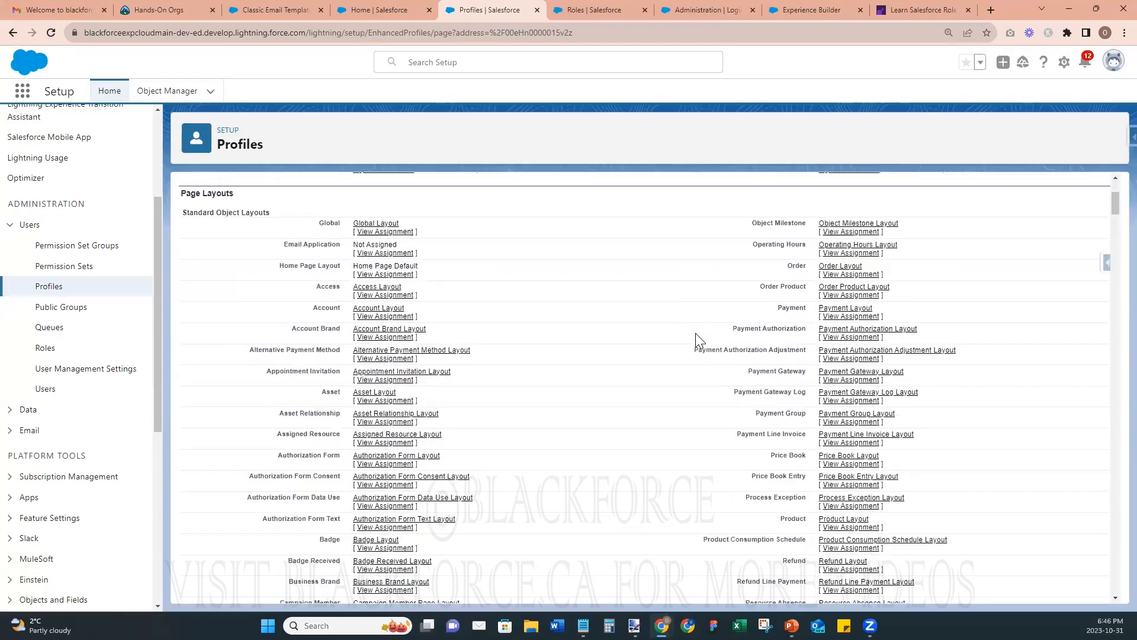
pyautogui.scroll(2, 699, 339)
pyautogui.scroll(2, 699, 338)
pyautogui.scroll(-1, 699, 339)
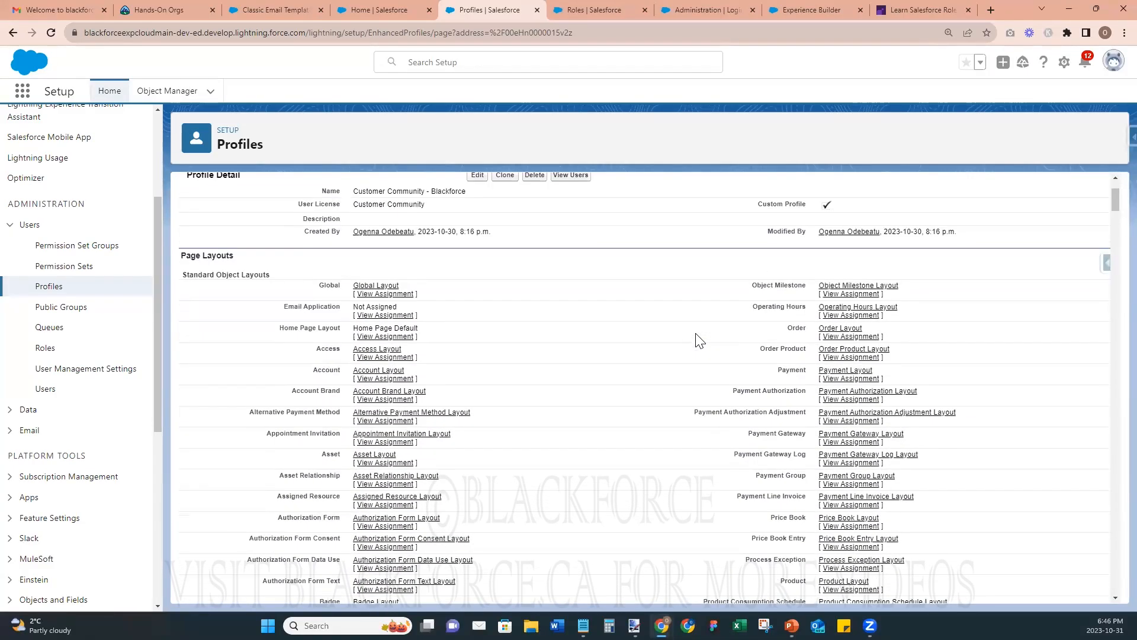
pyautogui.scroll(2, 698, 341)
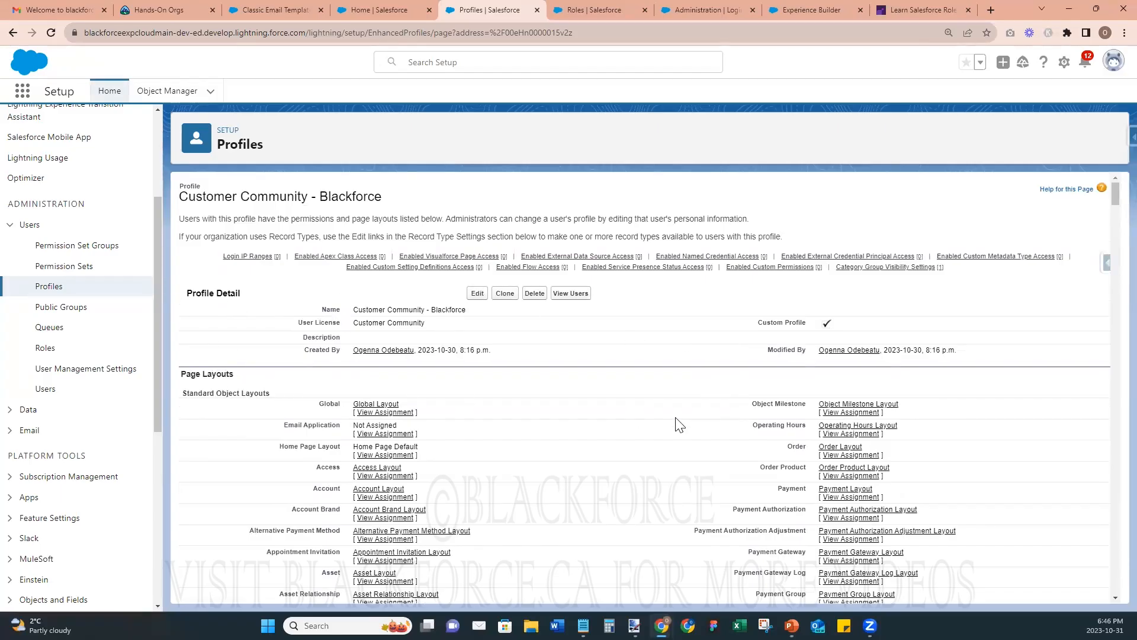
# Step: Examine the Customer Community - Blackforce profile's field-level security, tab settings and administrative permissions
pyautogui.scroll(-14, 673, 425)
pyautogui.scroll(-10, 672, 425)
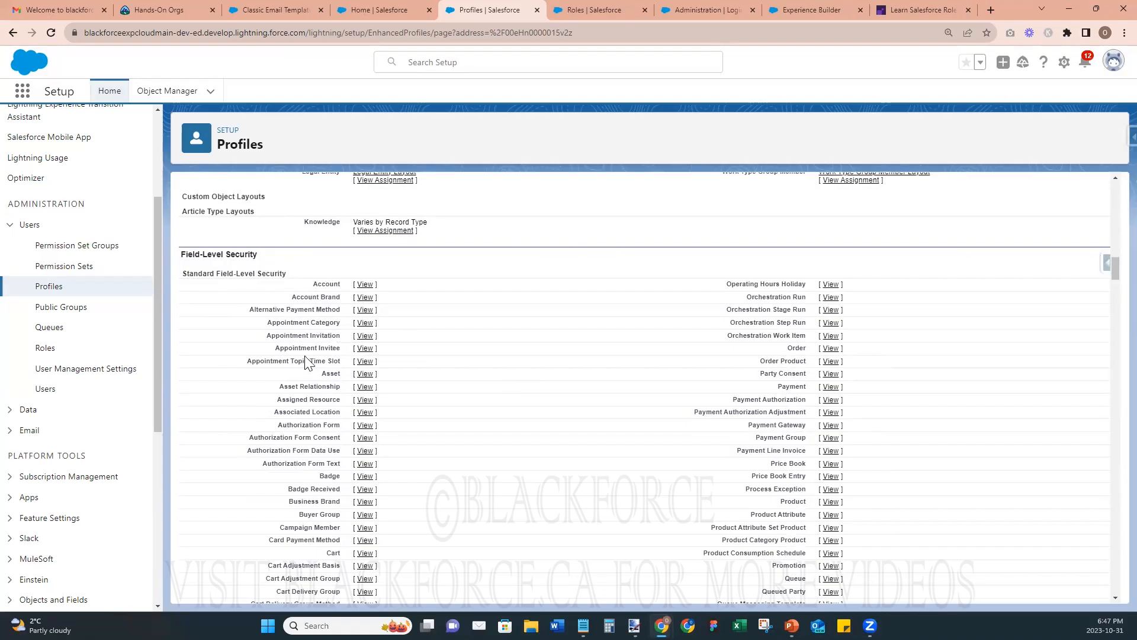
pyautogui.scroll(-3, 520, 394)
pyautogui.scroll(4, 520, 394)
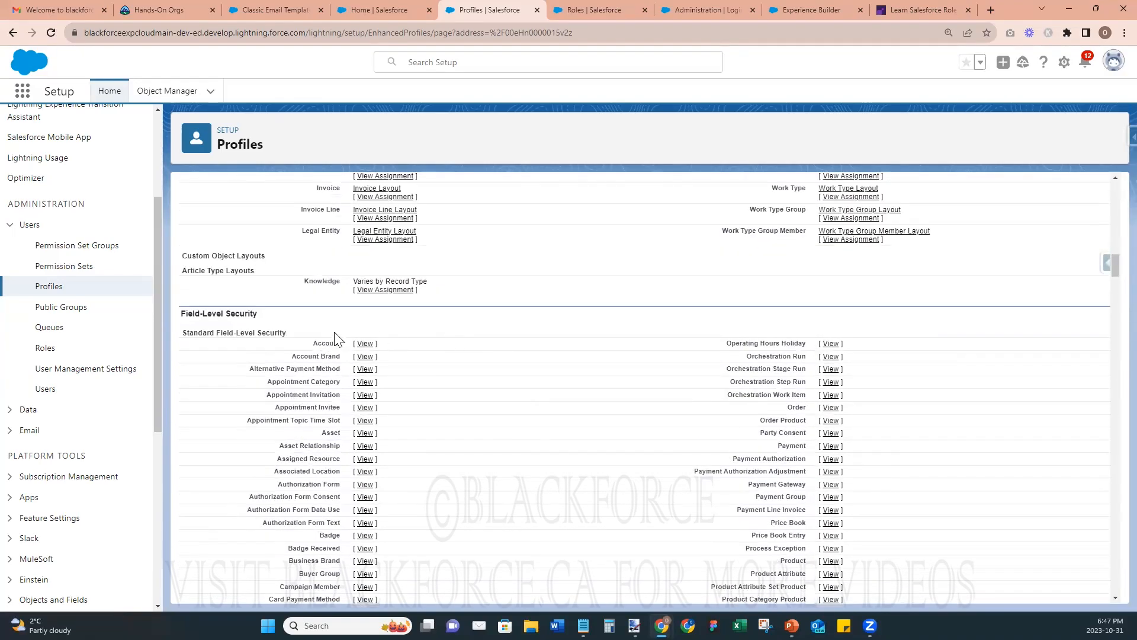
pyautogui.scroll(-3, 324, 353)
pyautogui.scroll(-15, 426, 528)
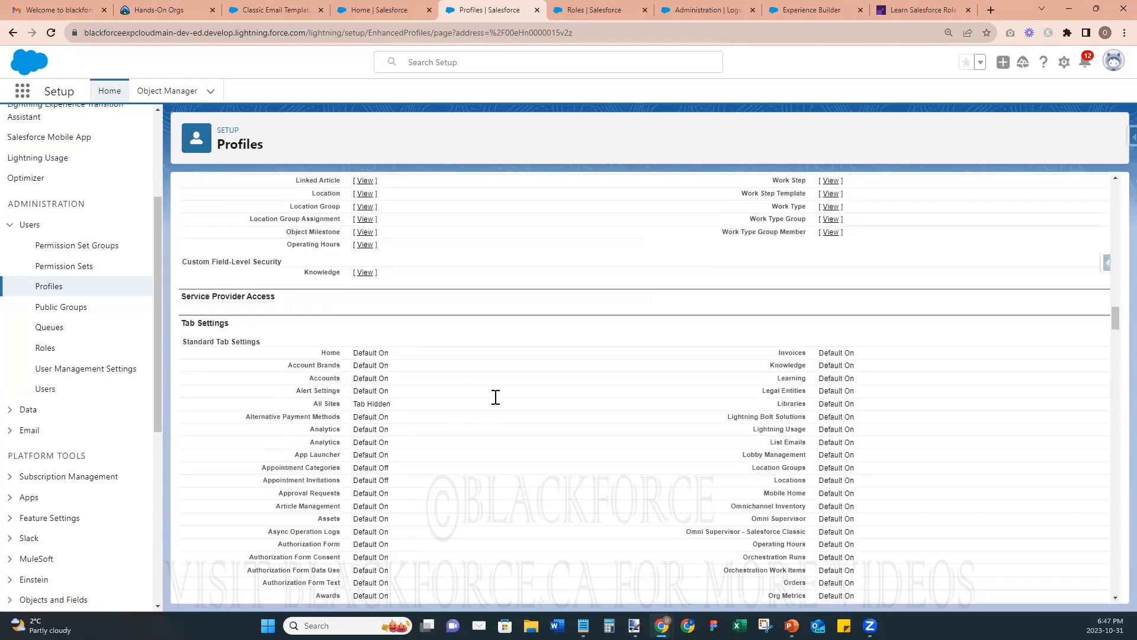
pyautogui.scroll(-1, 495, 396)
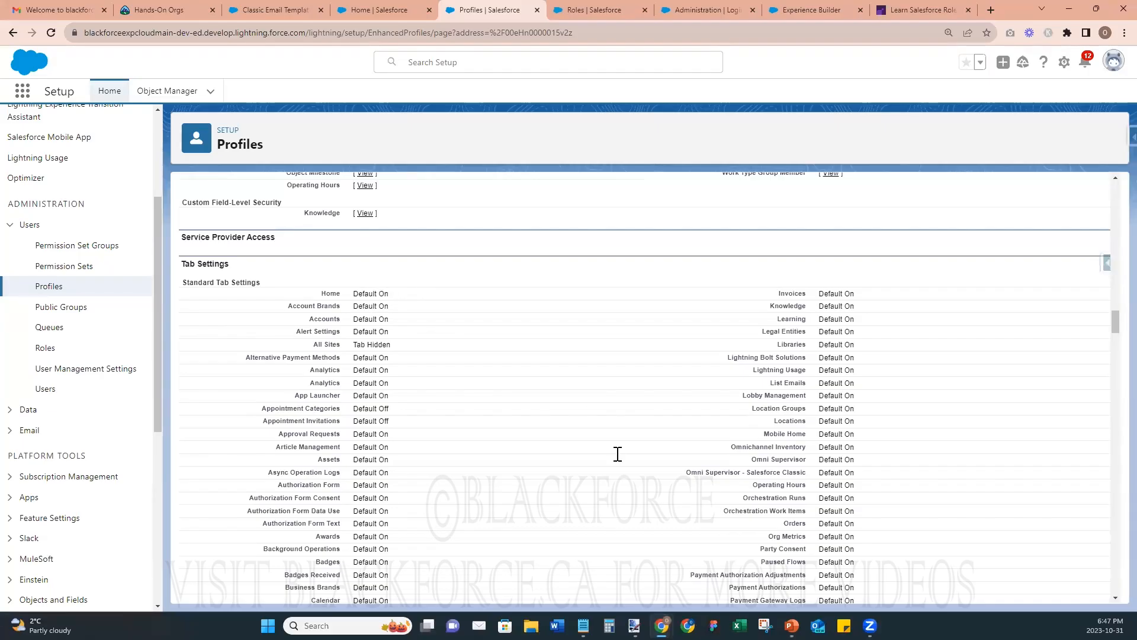
pyautogui.scroll(-15, 617, 454)
pyautogui.scroll(-10, 618, 454)
pyautogui.scroll(-15, 618, 455)
pyautogui.scroll(-7, 618, 455)
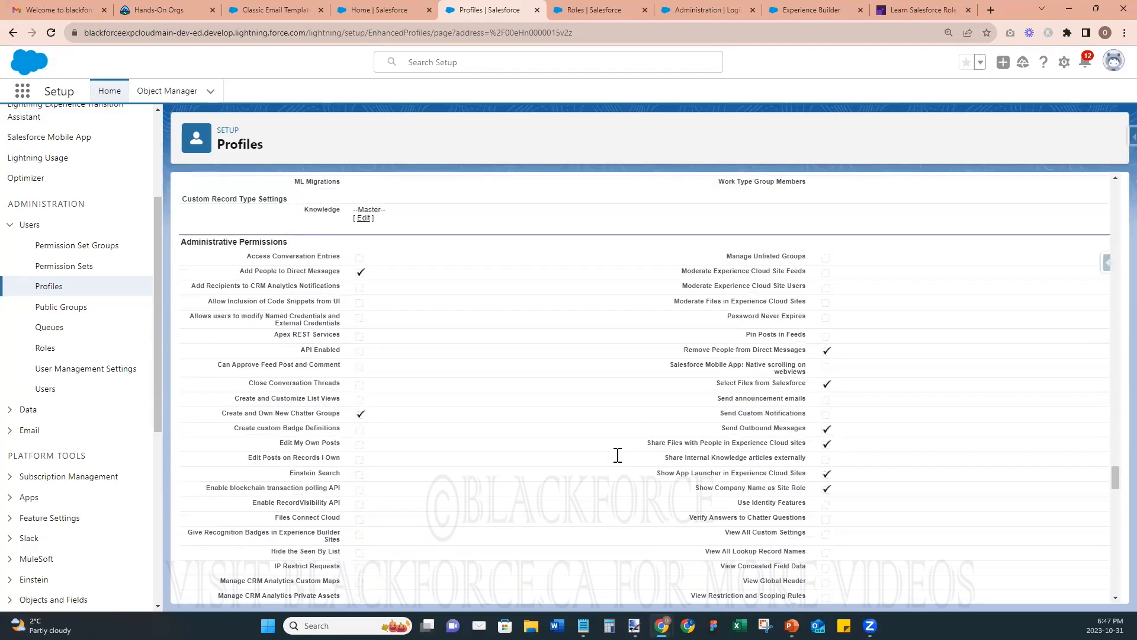
# Step: Examine the Customer Community - Blackforce profile's general user permissions and standard object permissions
pyautogui.scroll(-7, 617, 455)
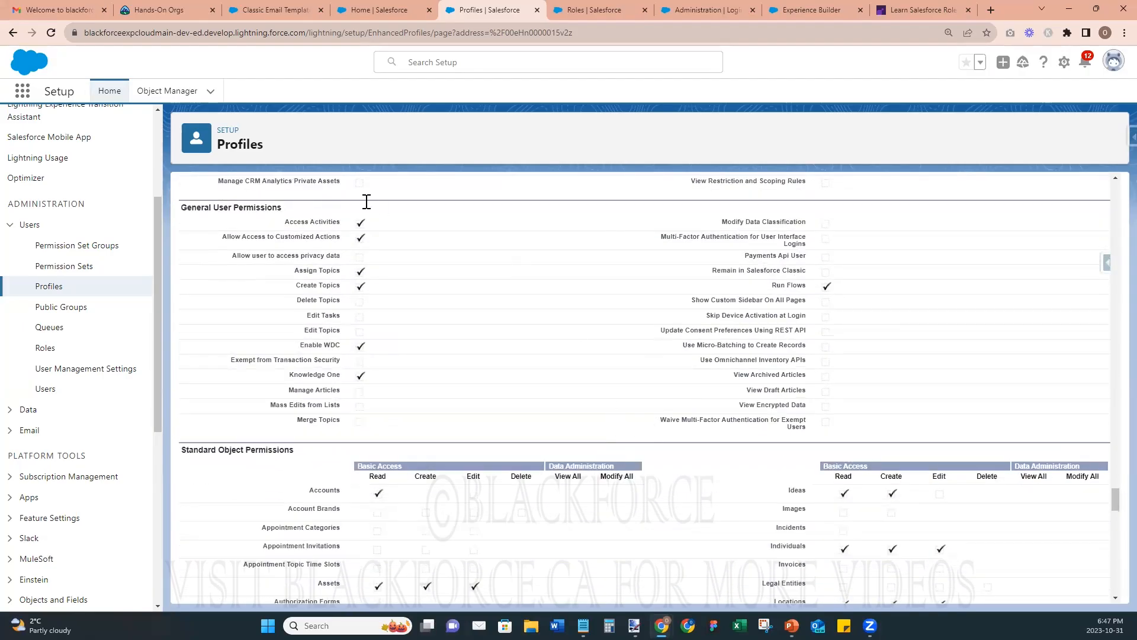
pyautogui.scroll(-4, 671, 431)
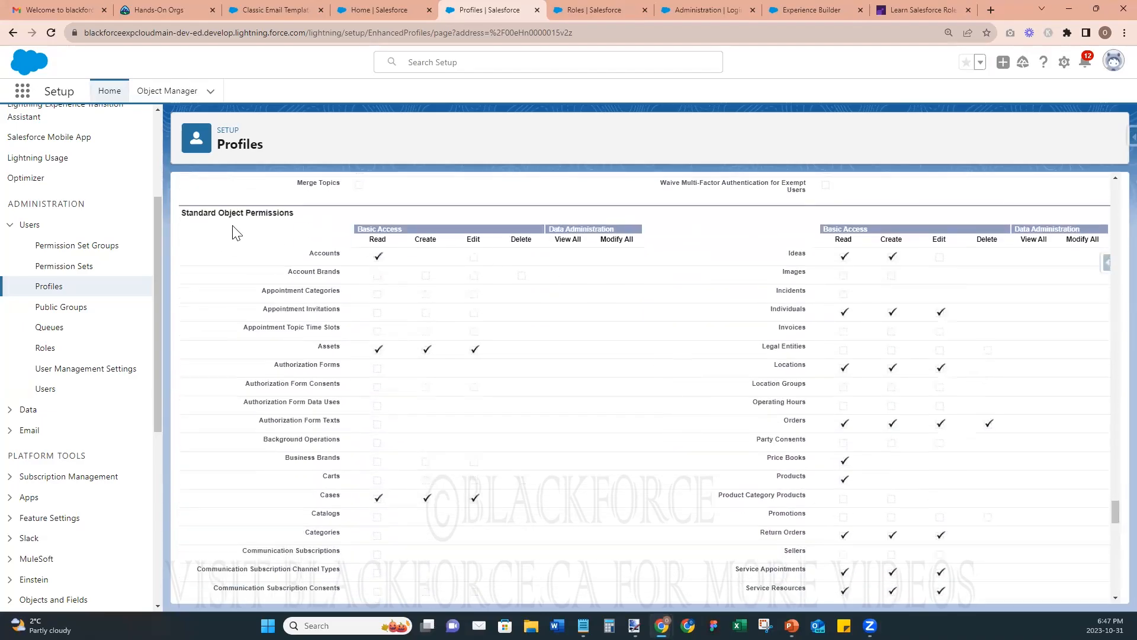
pyautogui.scroll(-1, 713, 414)
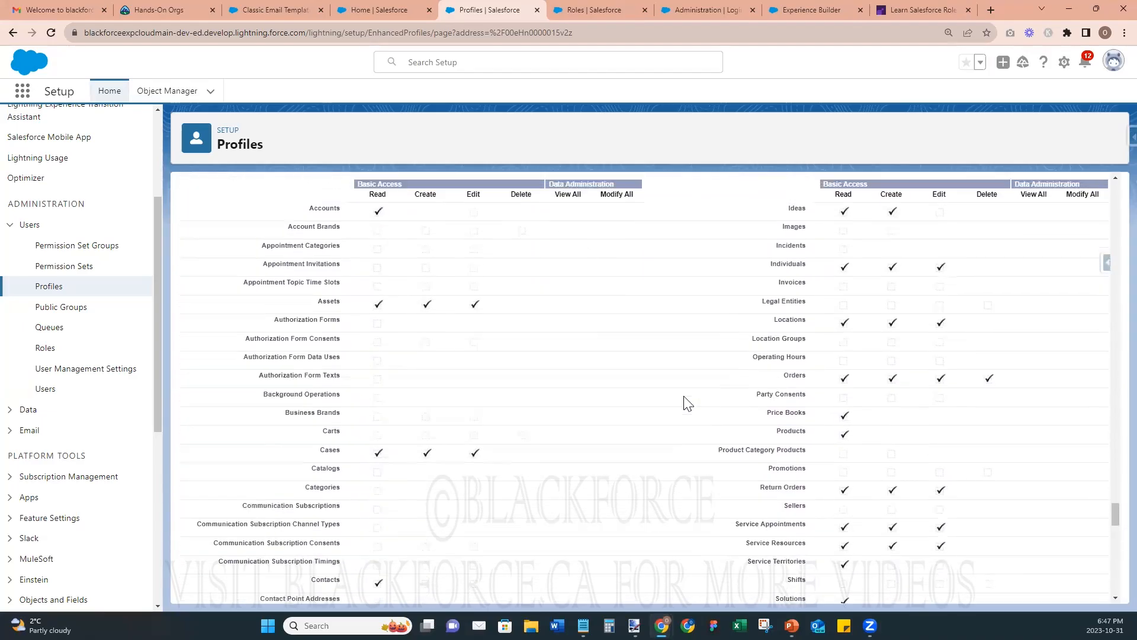
pyautogui.scroll(1, 686, 401)
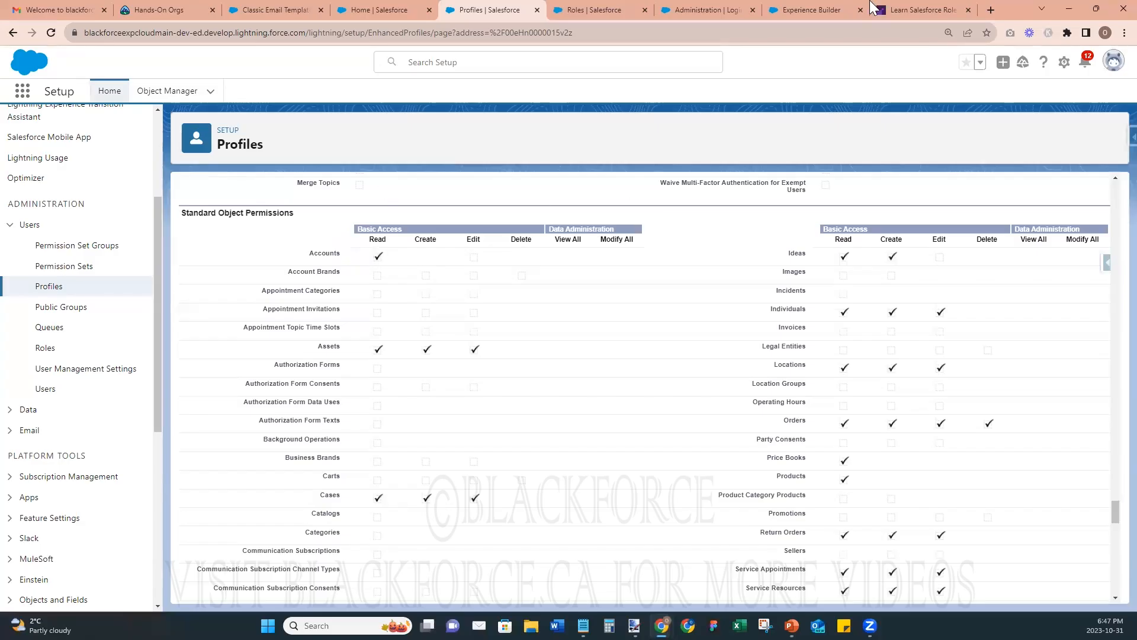
# Step: Switch to the SF Ben article and read its explanation of profiles, CRED object permissions and System Administrator access
pyautogui.click(901, 8)
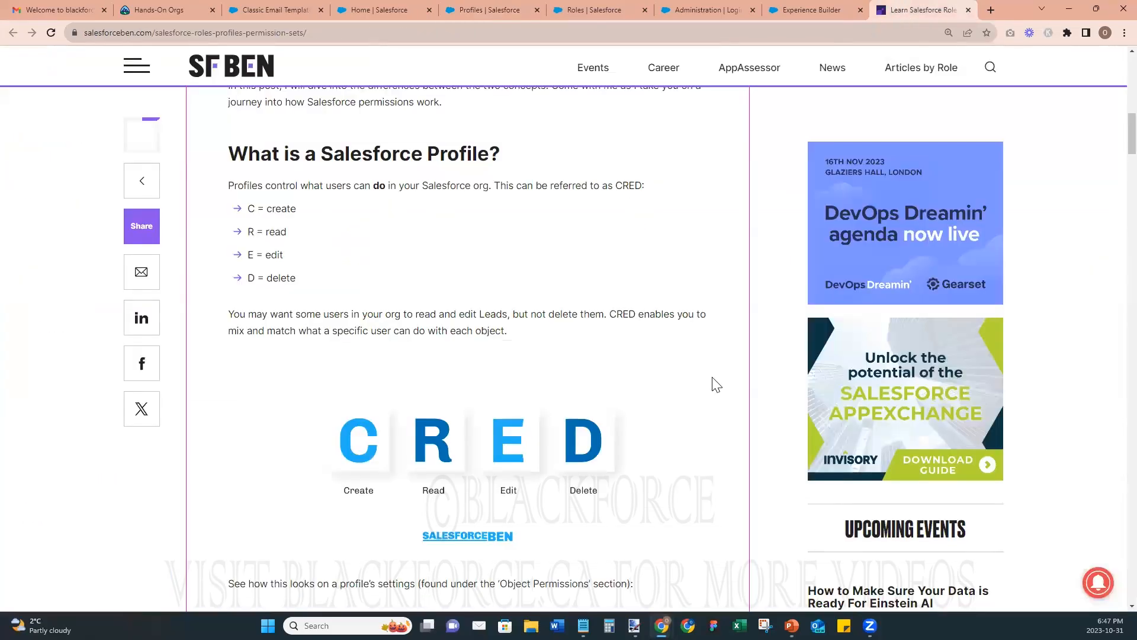
pyautogui.scroll(-1, 713, 382)
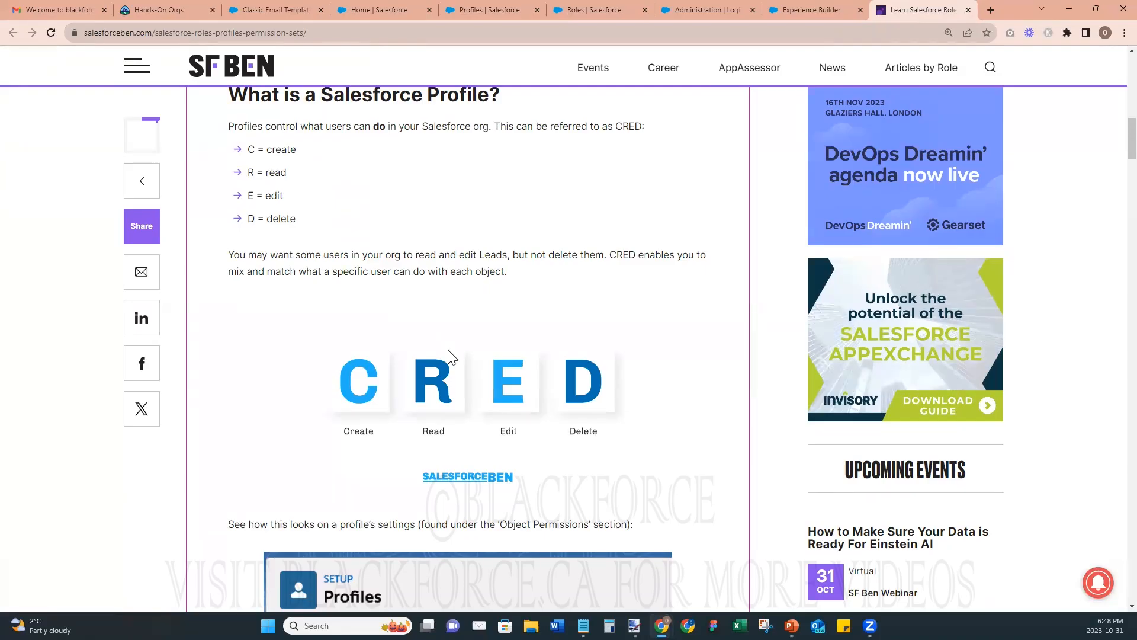
pyautogui.scroll(-3, 451, 357)
pyautogui.scroll(-3, 736, 443)
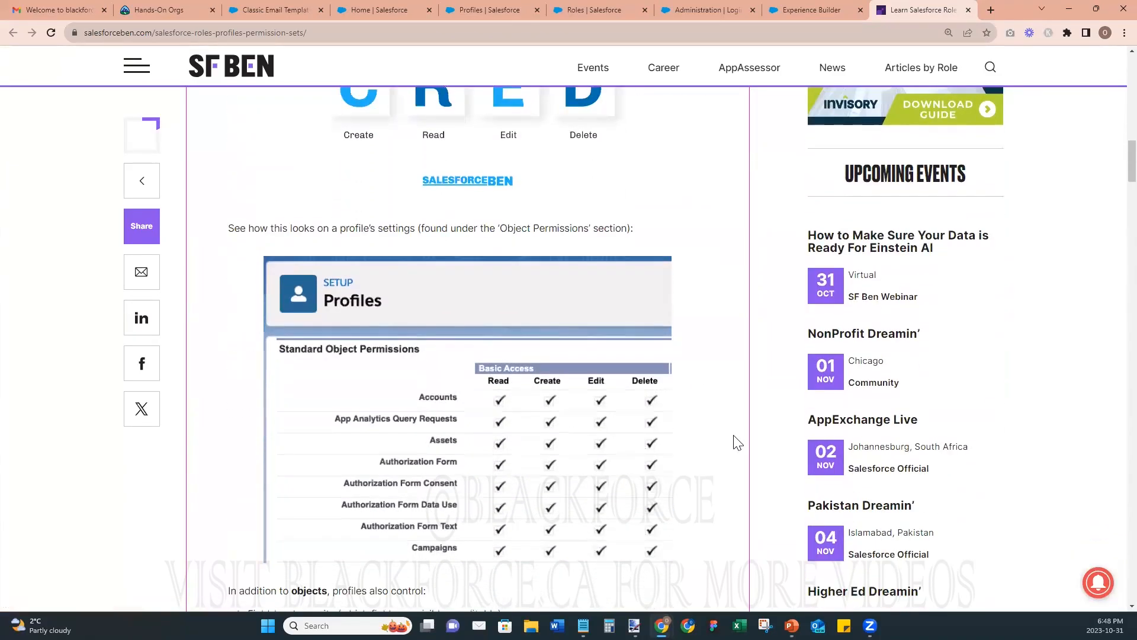
pyautogui.scroll(6, 731, 438)
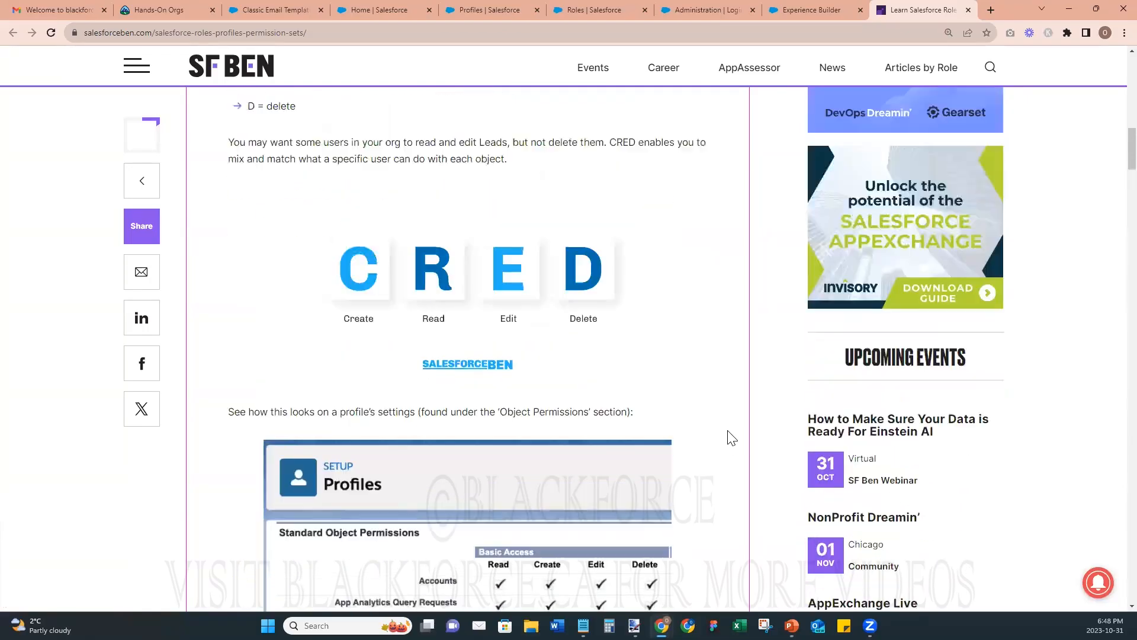
pyautogui.scroll(-6, 728, 437)
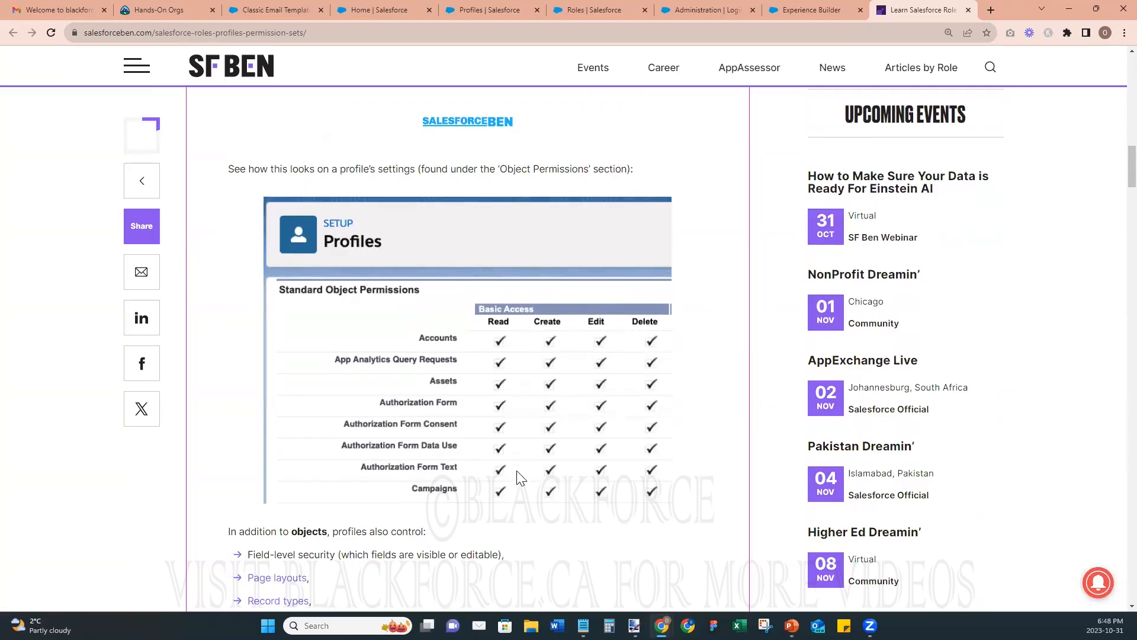
pyautogui.scroll(-1, 445, 358)
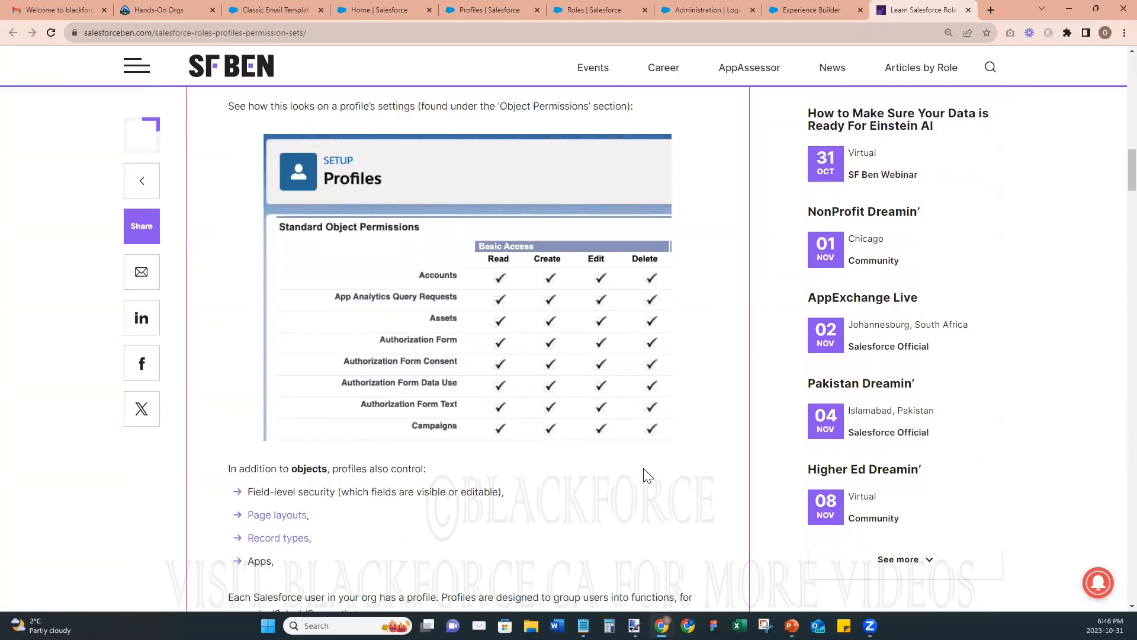
pyautogui.scroll(-1, 643, 468)
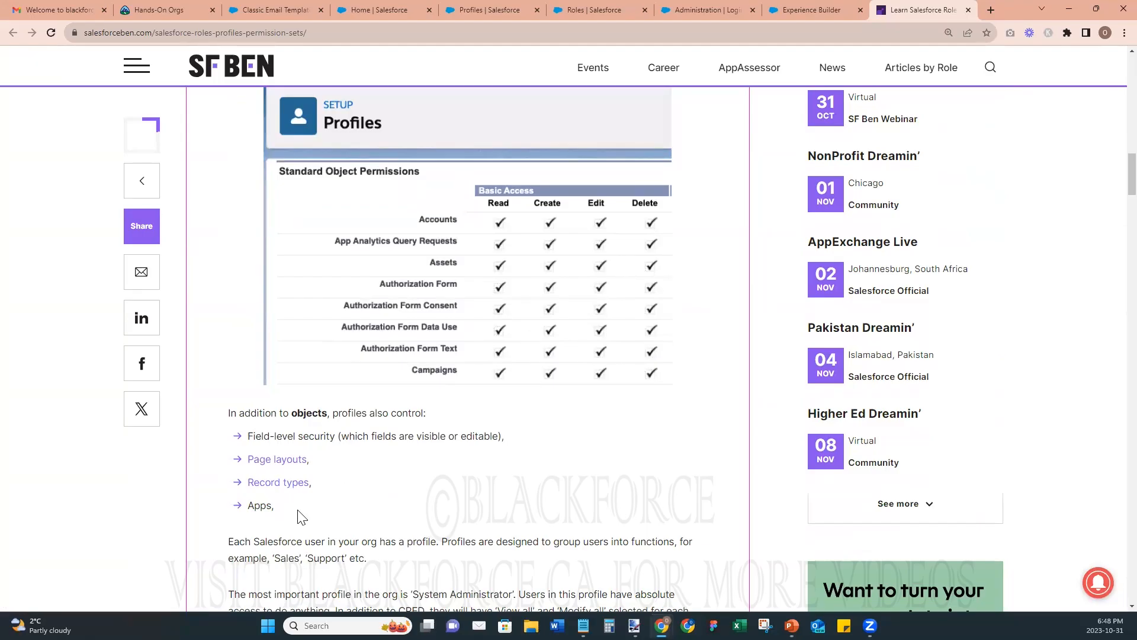
pyautogui.scroll(-1, 633, 511)
pyautogui.scroll(-6, 635, 512)
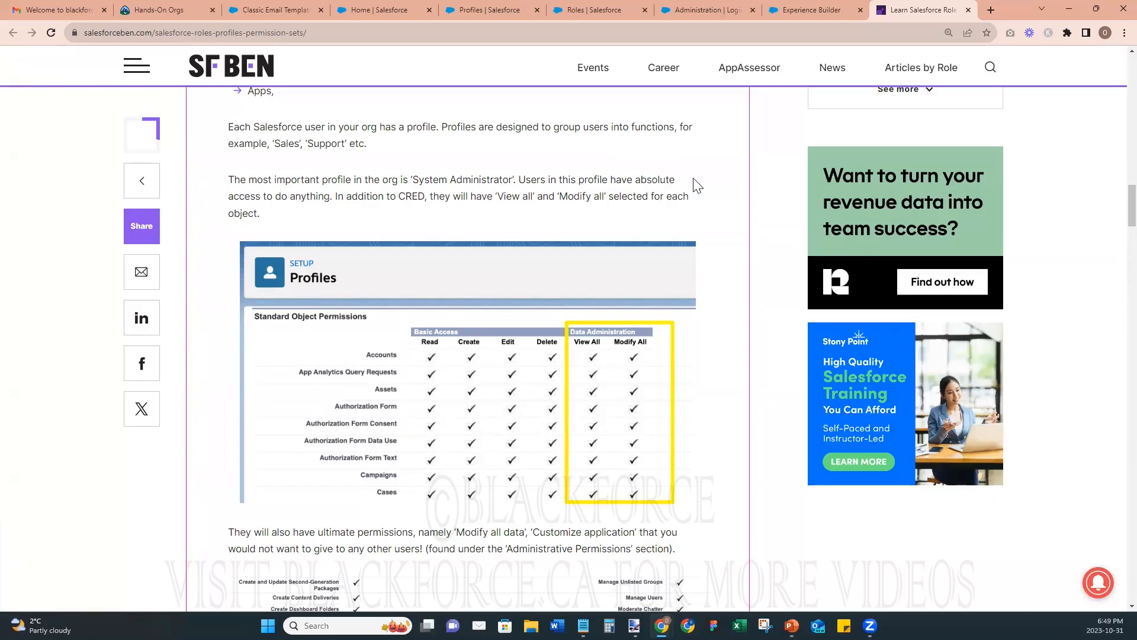
pyautogui.scroll(-1, 716, 223)
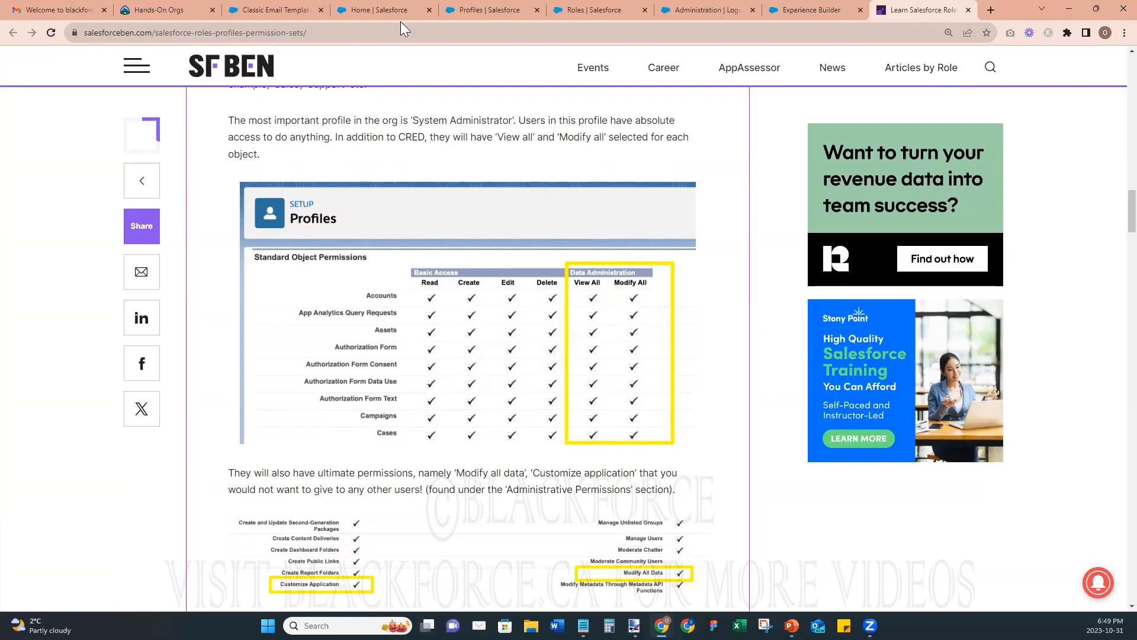
# Step: Return to Salesforce Setup and open the System Administrator profile from the Profiles list in a separate browser tab
pyautogui.click(463, 10)
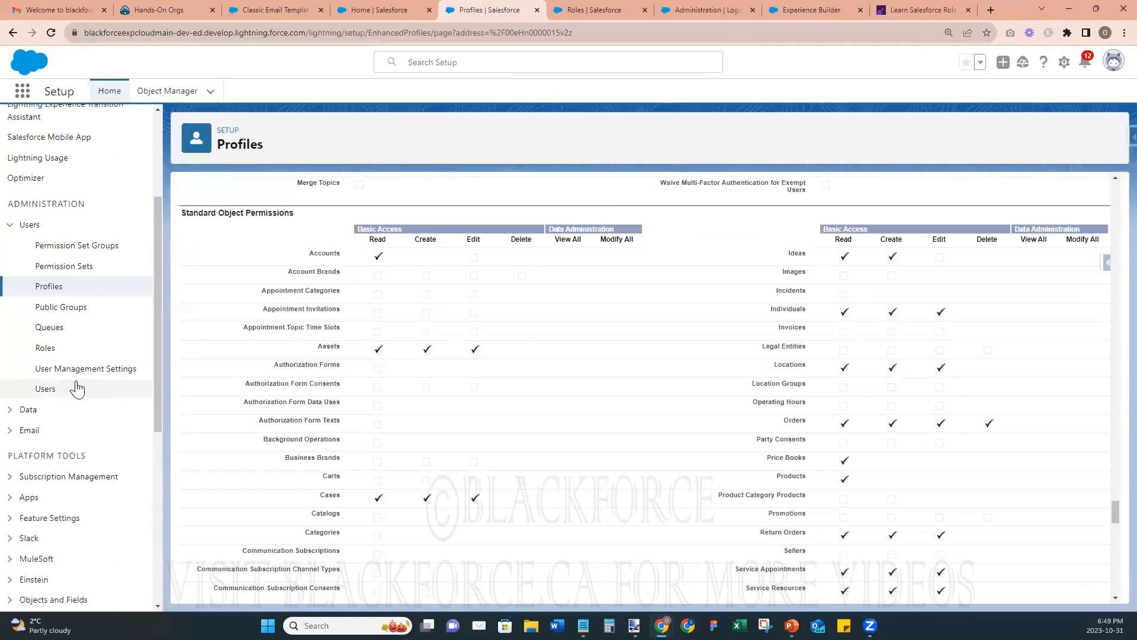
pyautogui.click(47, 288)
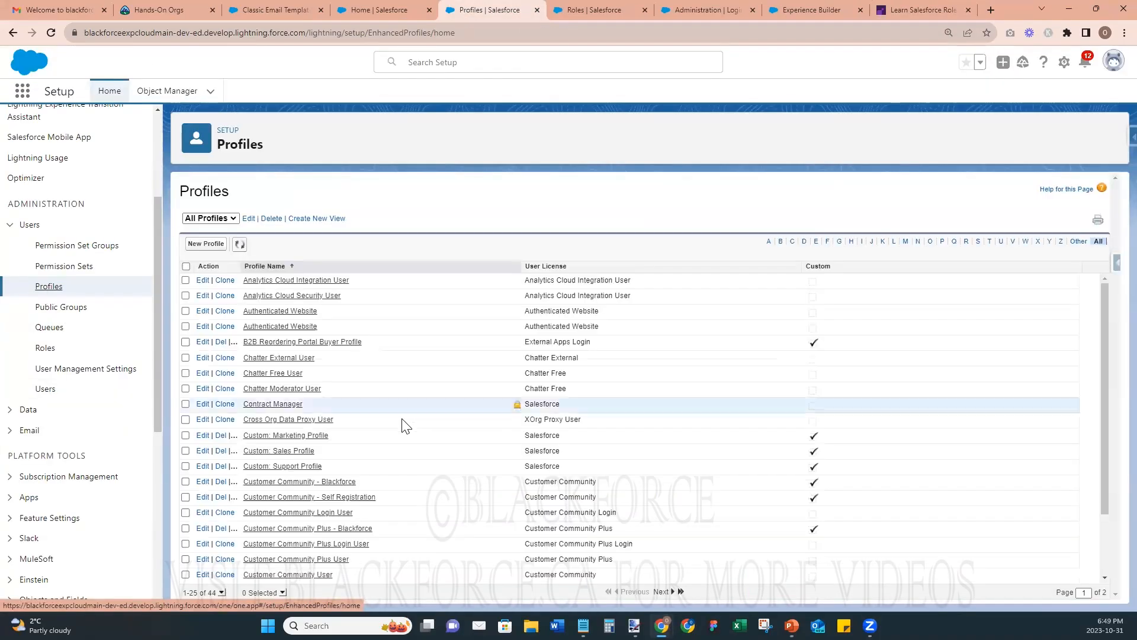
pyautogui.scroll(-2, 398, 424)
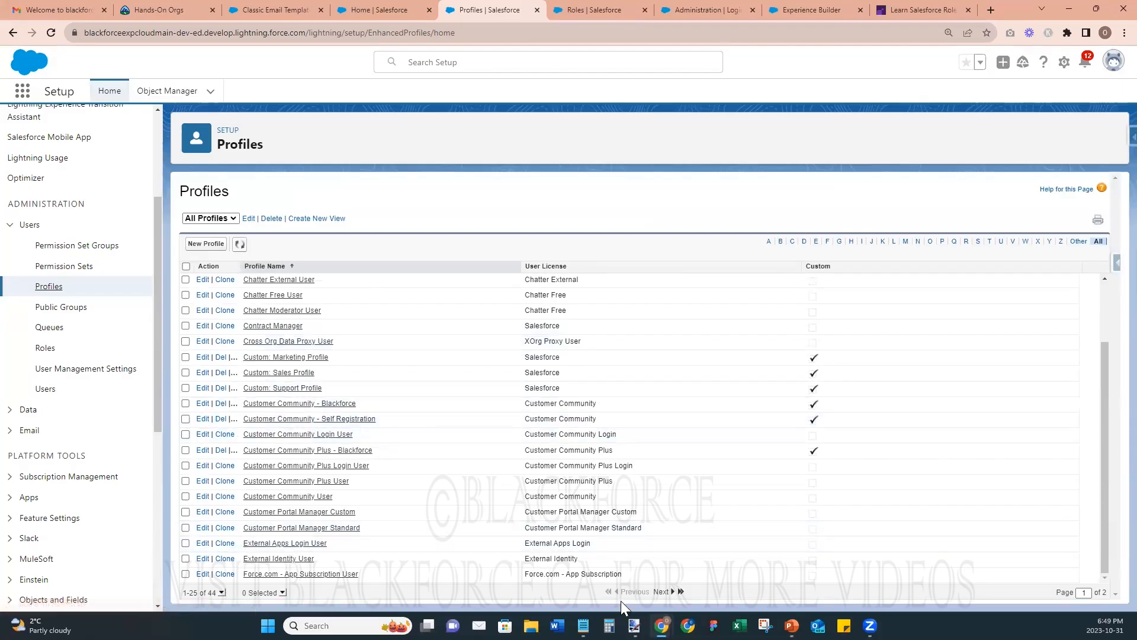
pyautogui.click(672, 591)
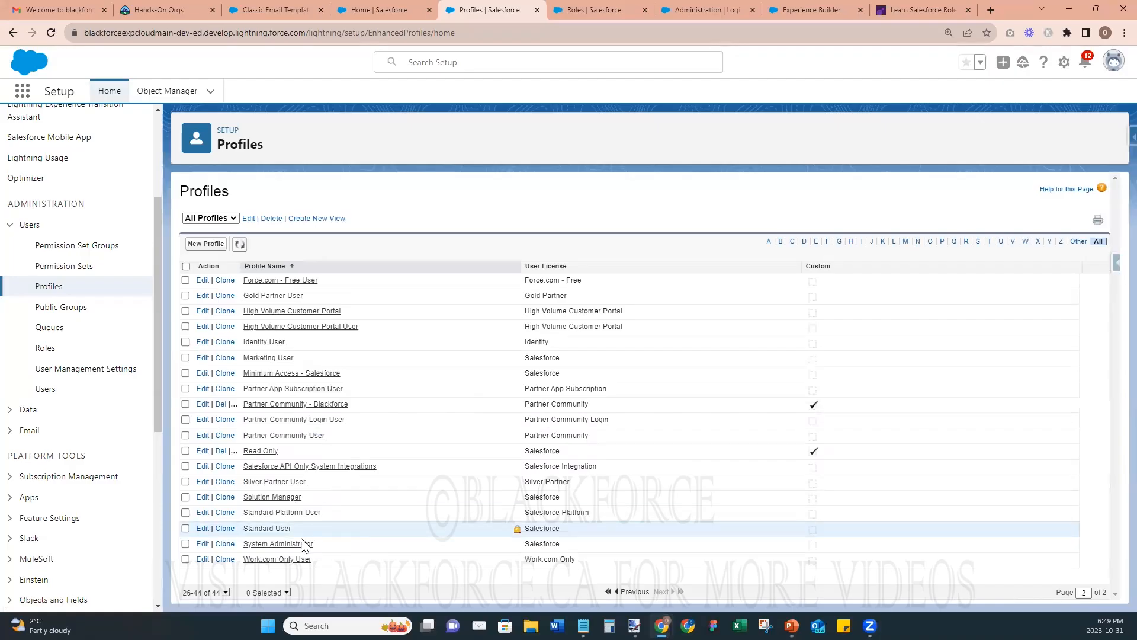
pyautogui.rightClick(291, 547)
pyautogui.click(355, 401)
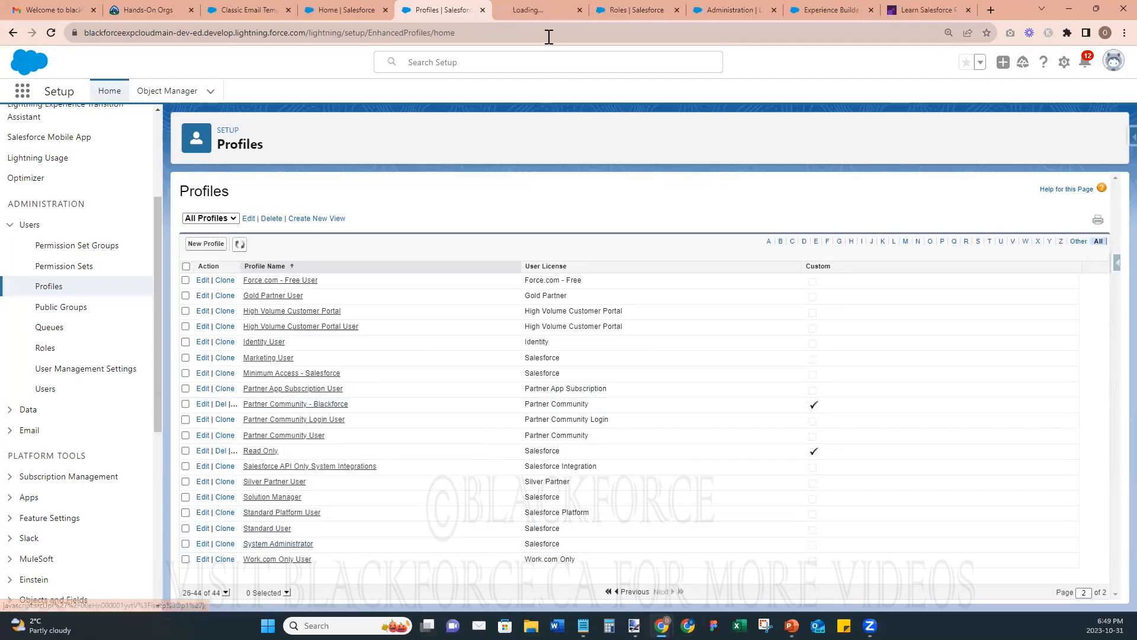
pyautogui.click(545, 12)
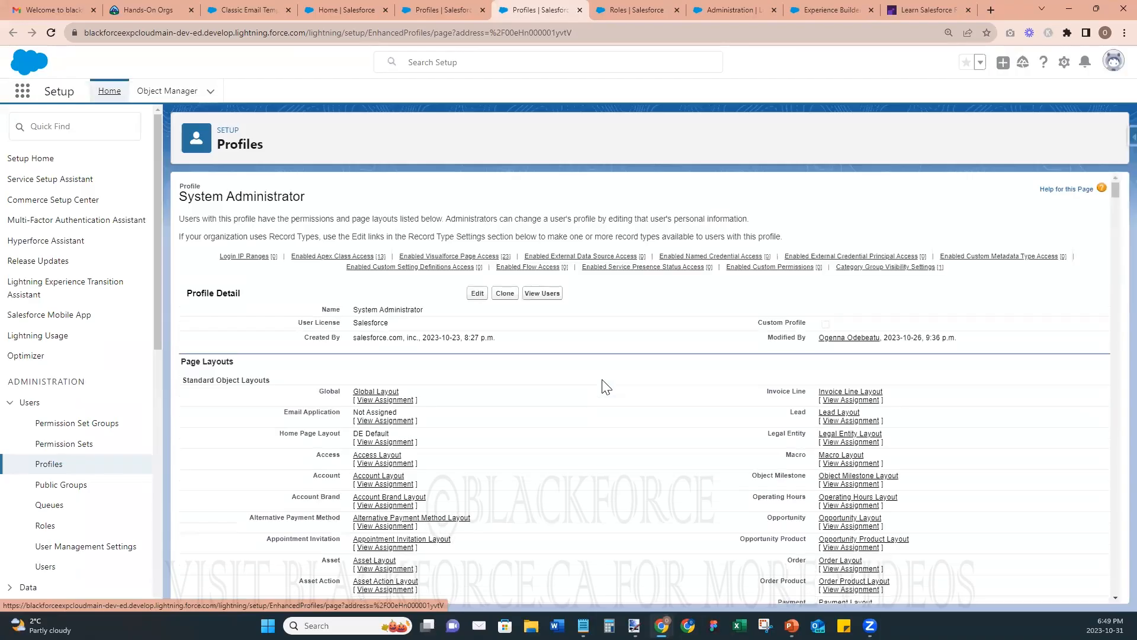
# Step: Examine the System Administrator profile's standard object permissions, including View All and Modify All
pyautogui.scroll(-15, 604, 387)
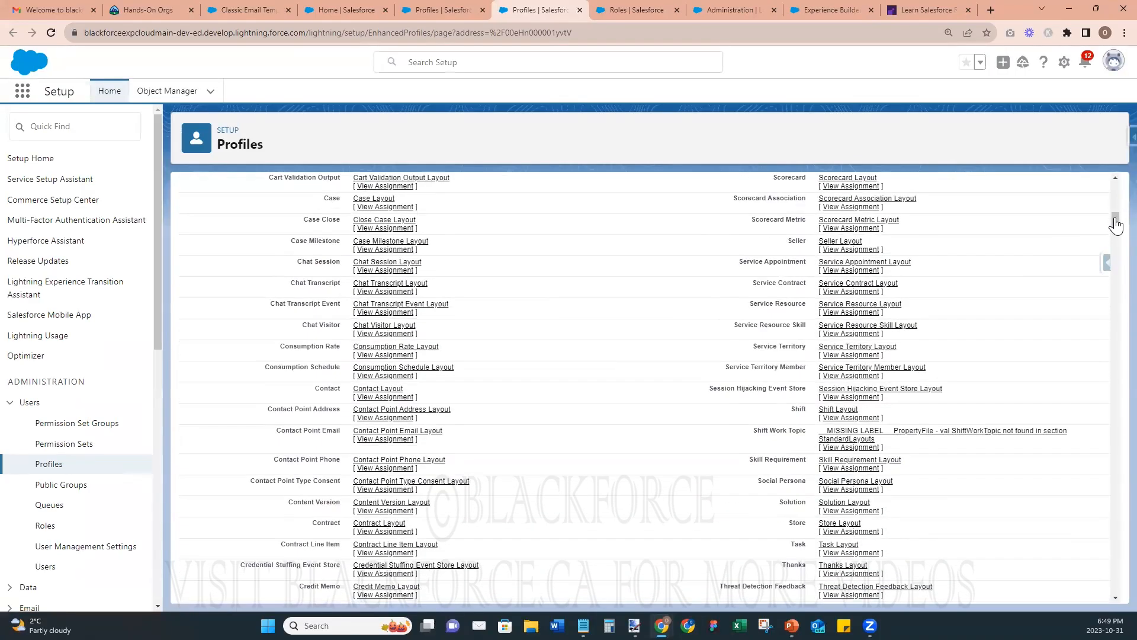
pyautogui.scroll(-20, 1112, 294)
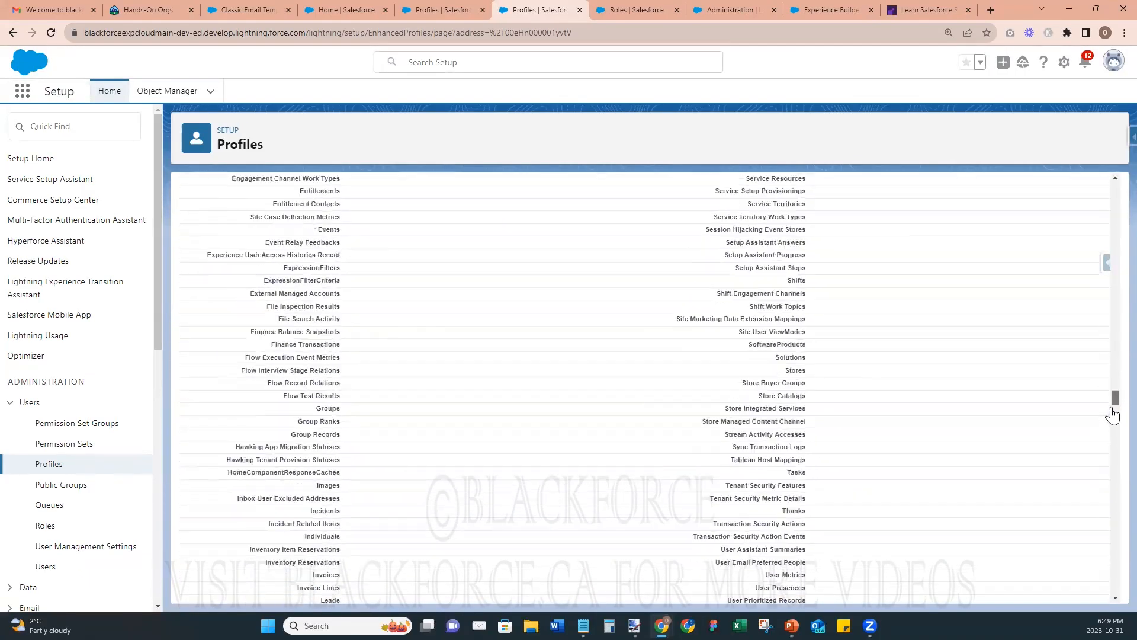
pyautogui.scroll(-20, 1108, 453)
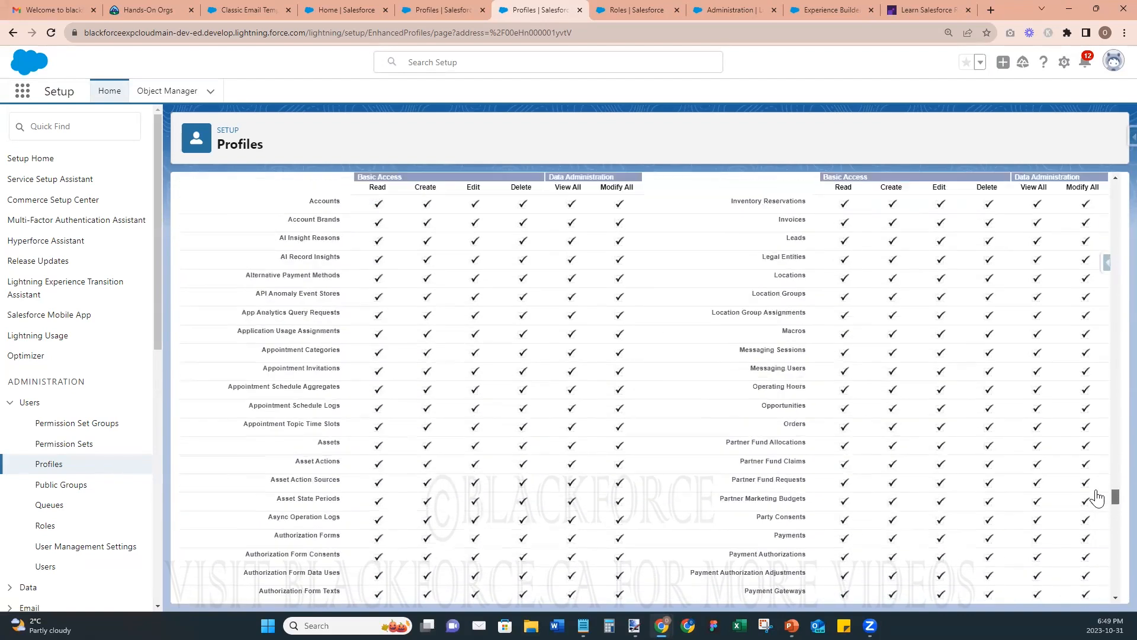
pyautogui.scroll(-2, 1096, 497)
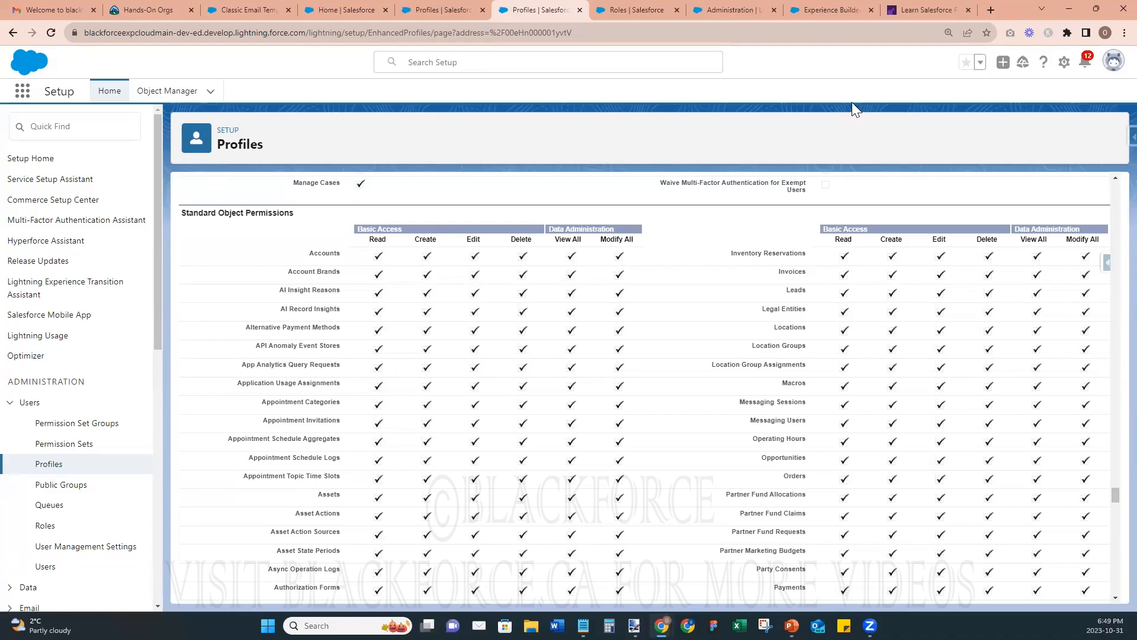
# Step: Check the article's passage on ultimate administrator permissions and find the System Administrator profile's Administrative Permissions section by searching the page for "admini"
pyautogui.click(918, 9)
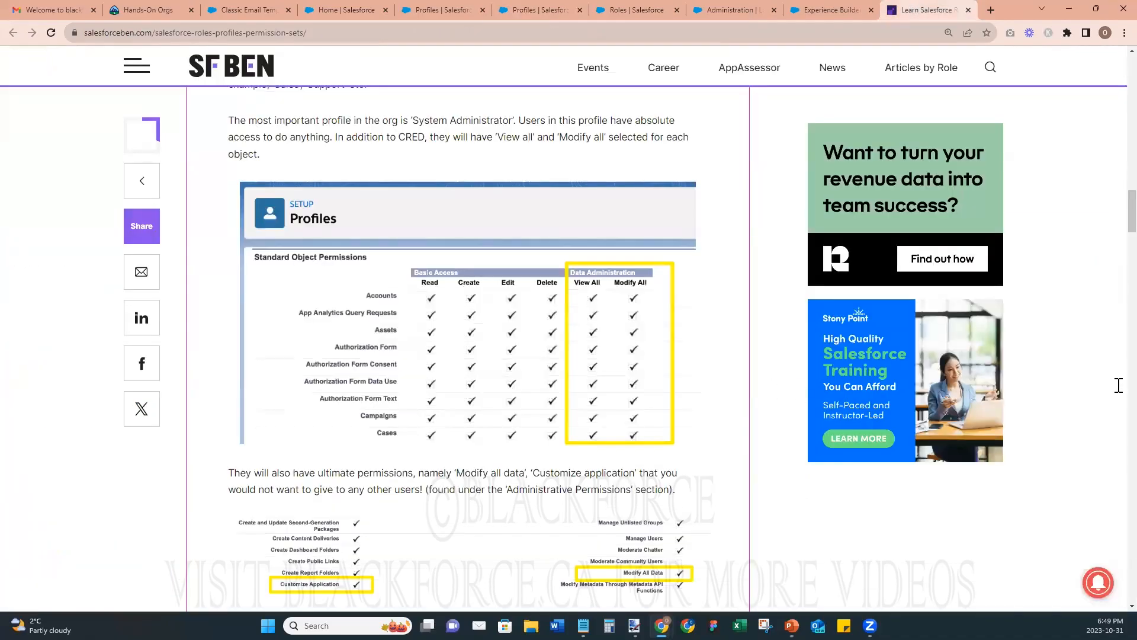
pyautogui.scroll(-5, 1118, 225)
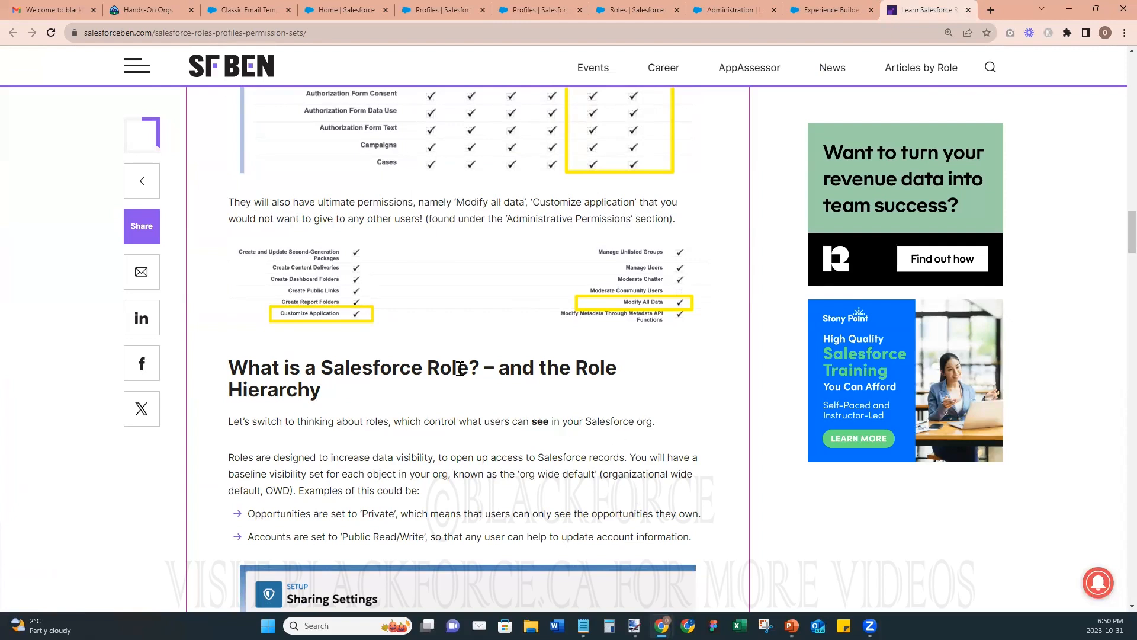
pyautogui.click(457, 11)
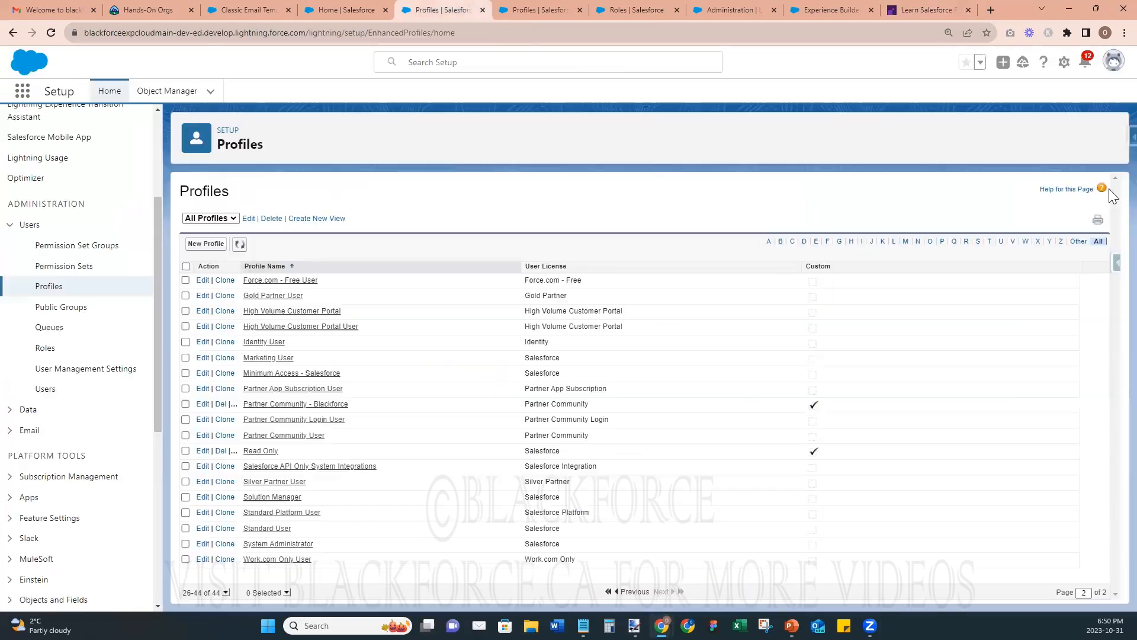
pyautogui.click(539, 11)
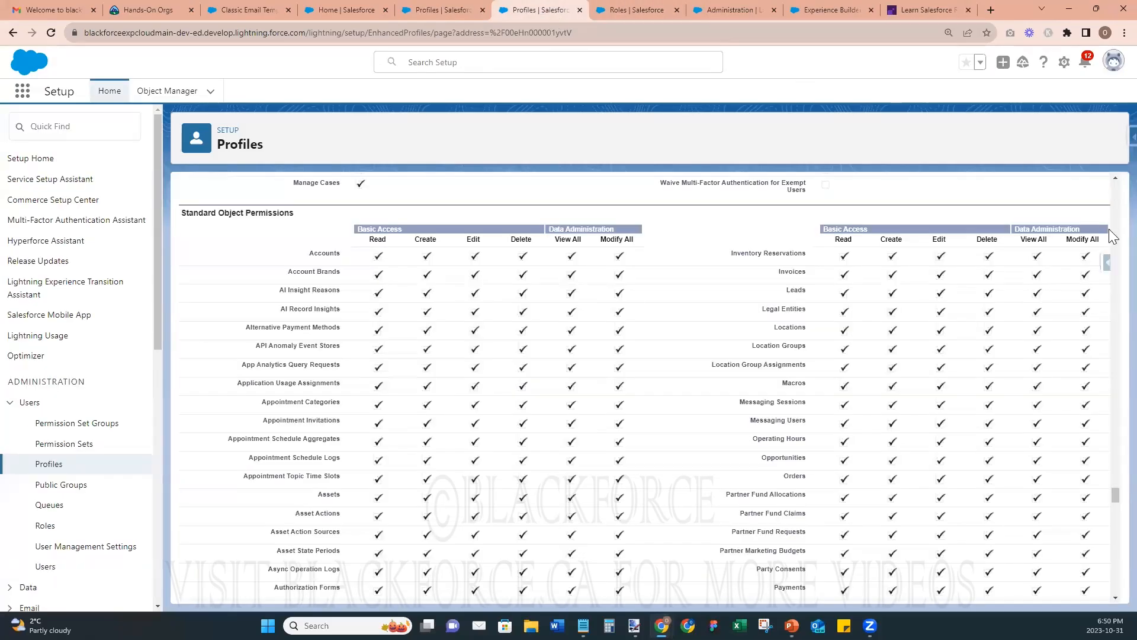
pyautogui.moveTo(1110, 509); pyautogui.dragTo(1110, 552)
pyautogui.hotkey('ctrl', 'f')
pyautogui.write('admini')
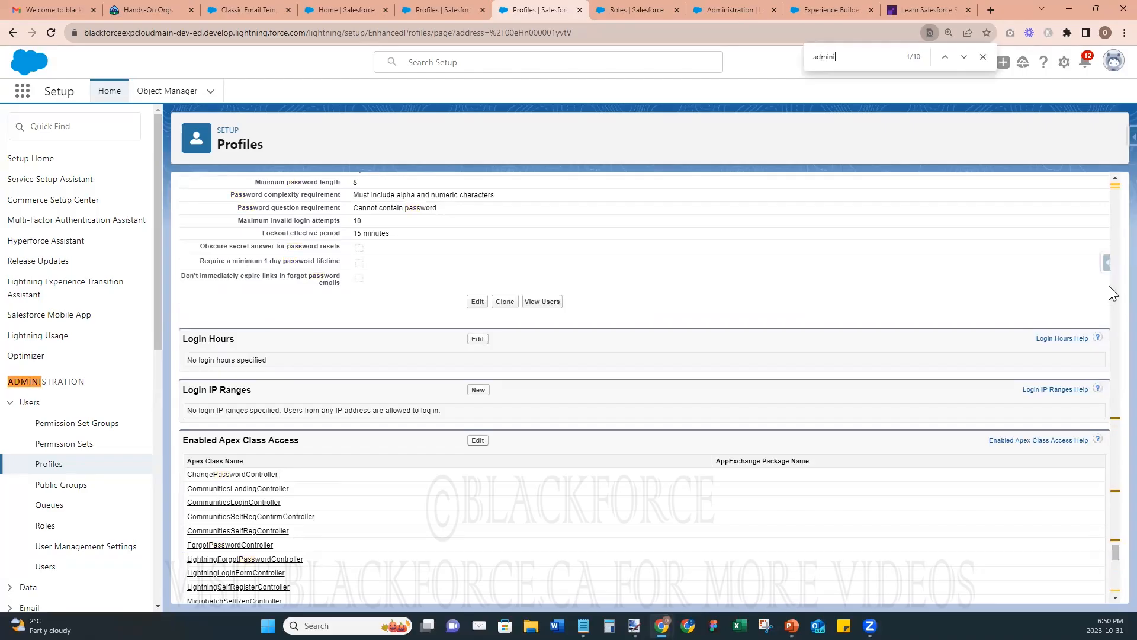
pyautogui.click(964, 58)
pyautogui.click(964, 57)
pyautogui.click(964, 57)
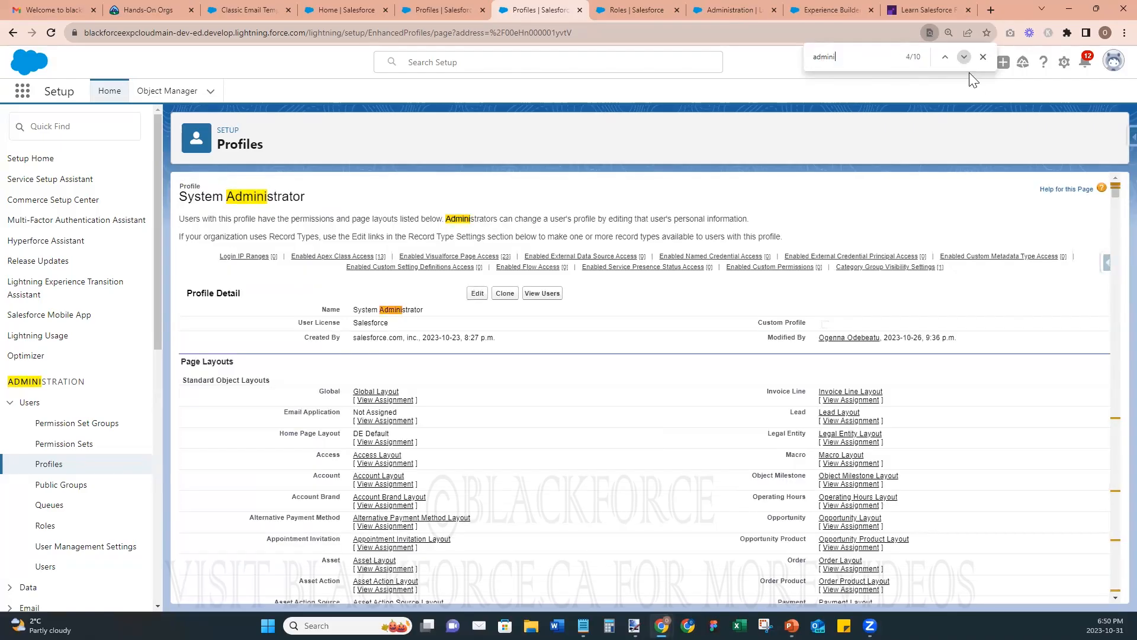
pyautogui.press('Return')
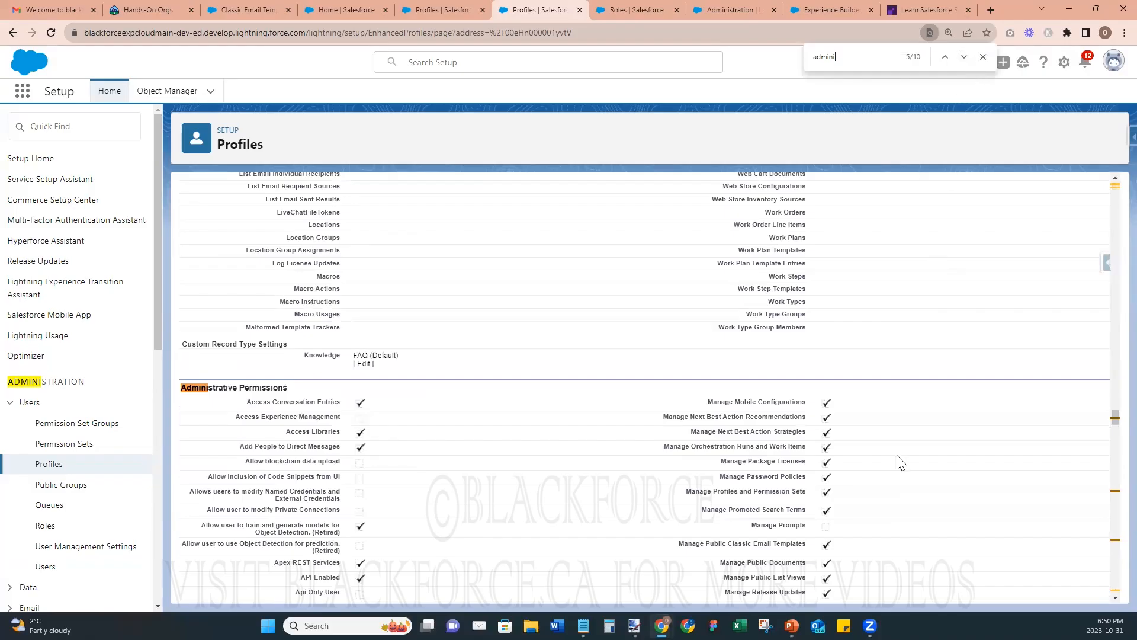
pyautogui.scroll(-3, 900, 462)
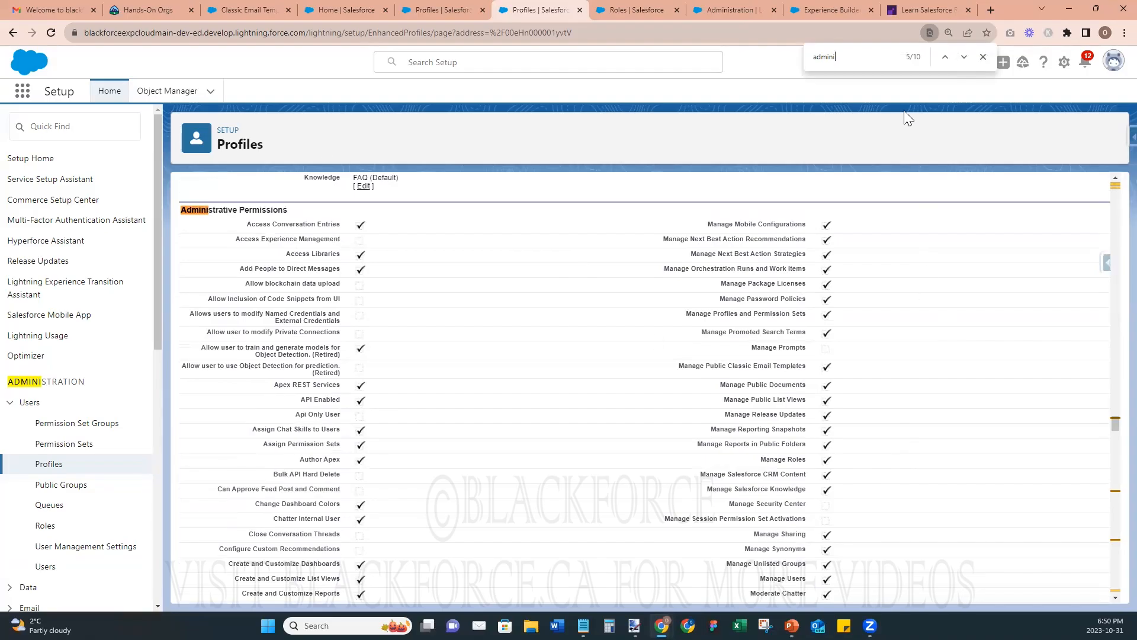
# Step: Read the article's section on Salesforce roles and organization-wide defaults, and return to the Profiles list in Salesforce Setup
pyautogui.click(911, 9)
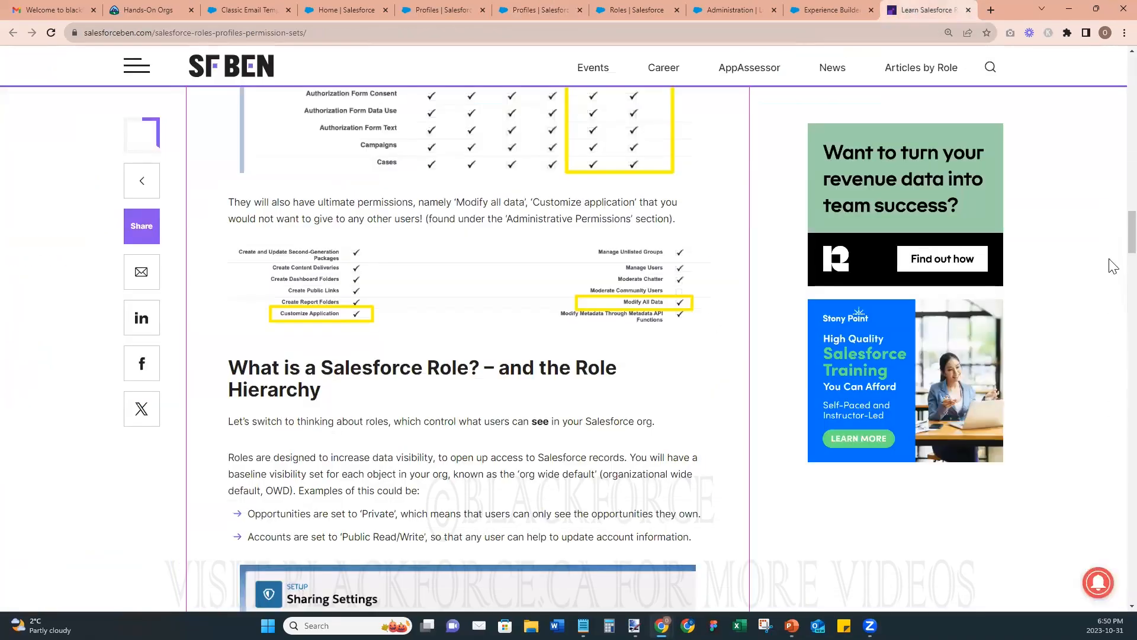
pyautogui.scroll(-4, 1113, 240)
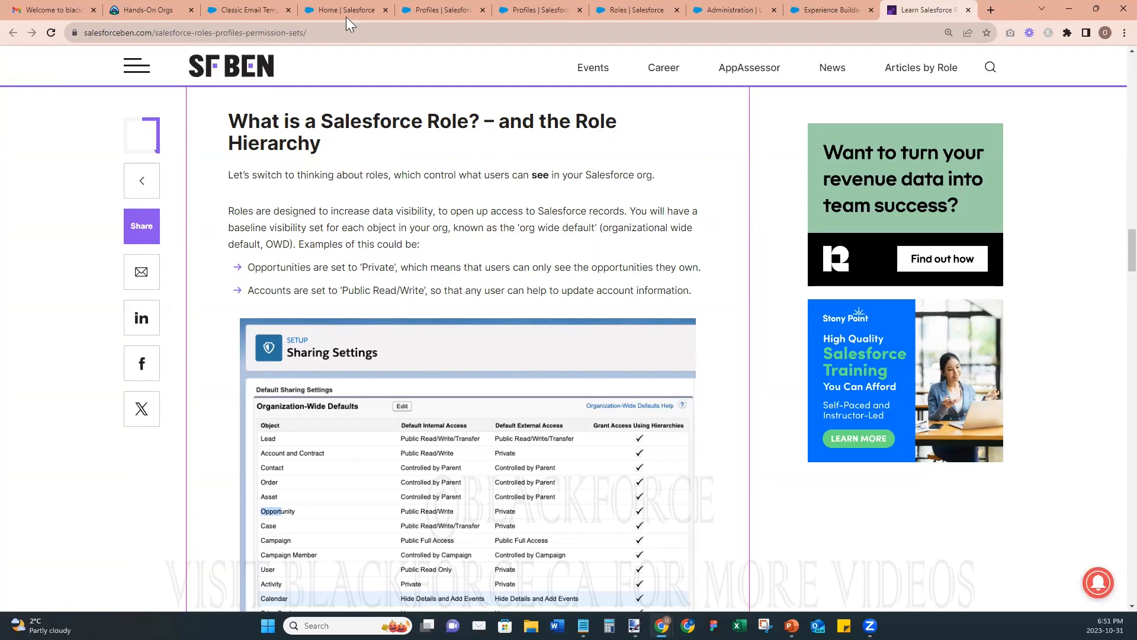
pyautogui.moveTo(347, 10)
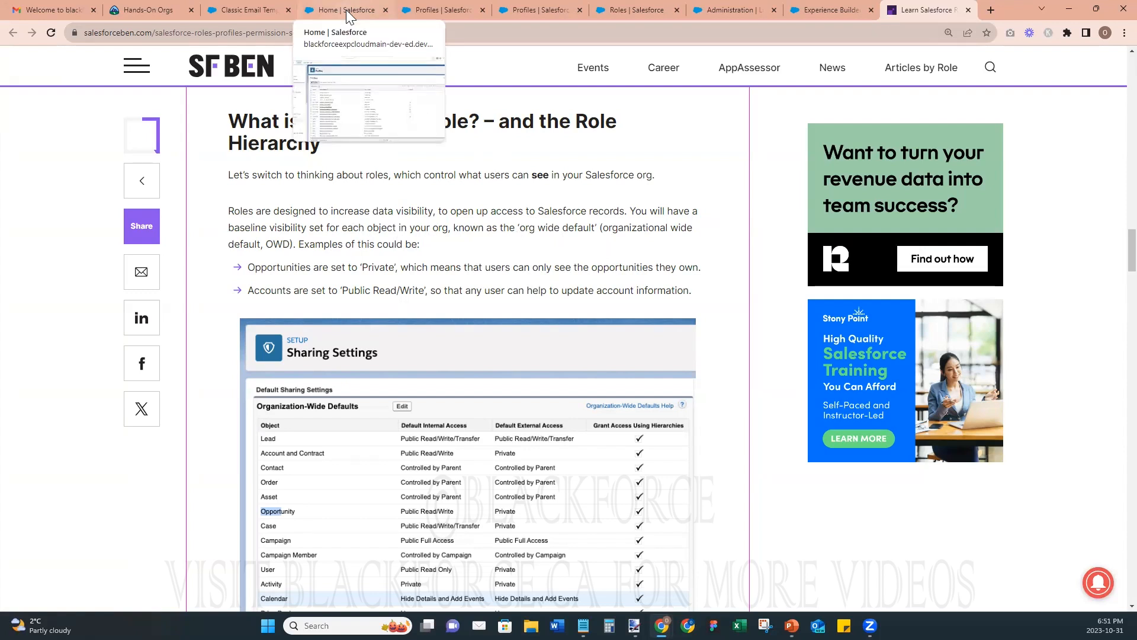
pyautogui.click(348, 12)
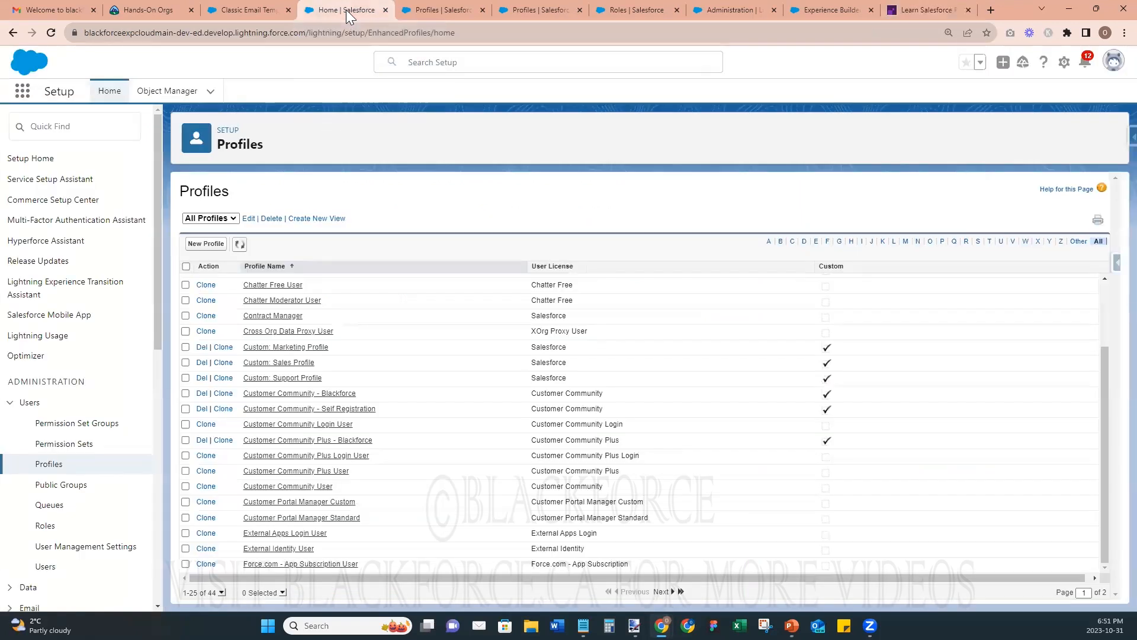
# Step: Search Salesforce Setup for "sharing" and open the Sharing Settings page
pyautogui.click(136, 135)
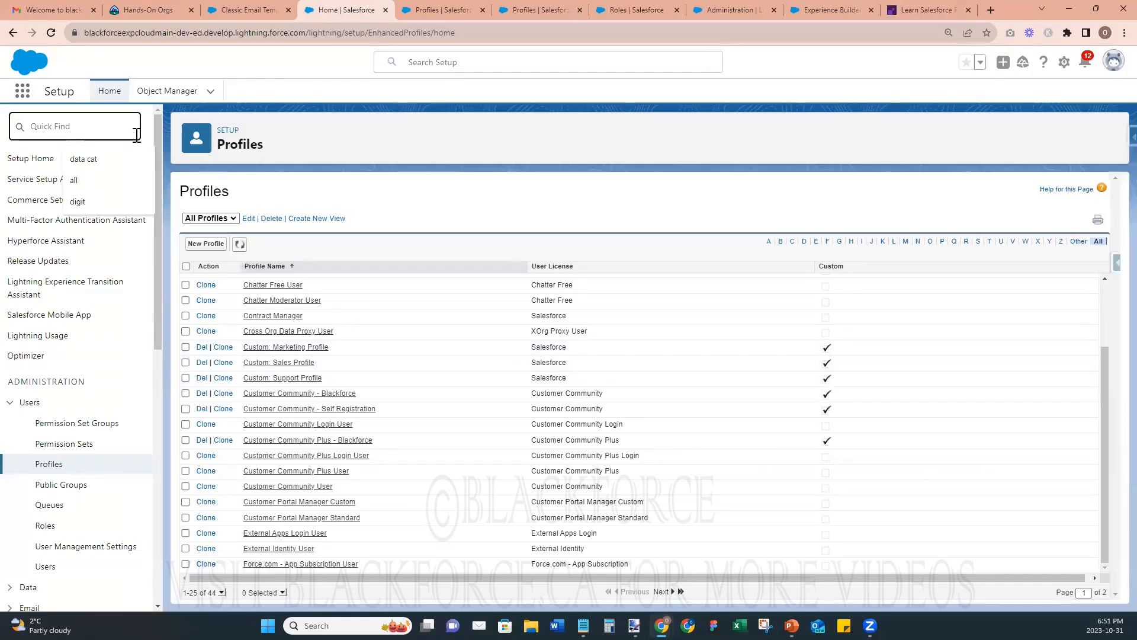
pyautogui.write('s')
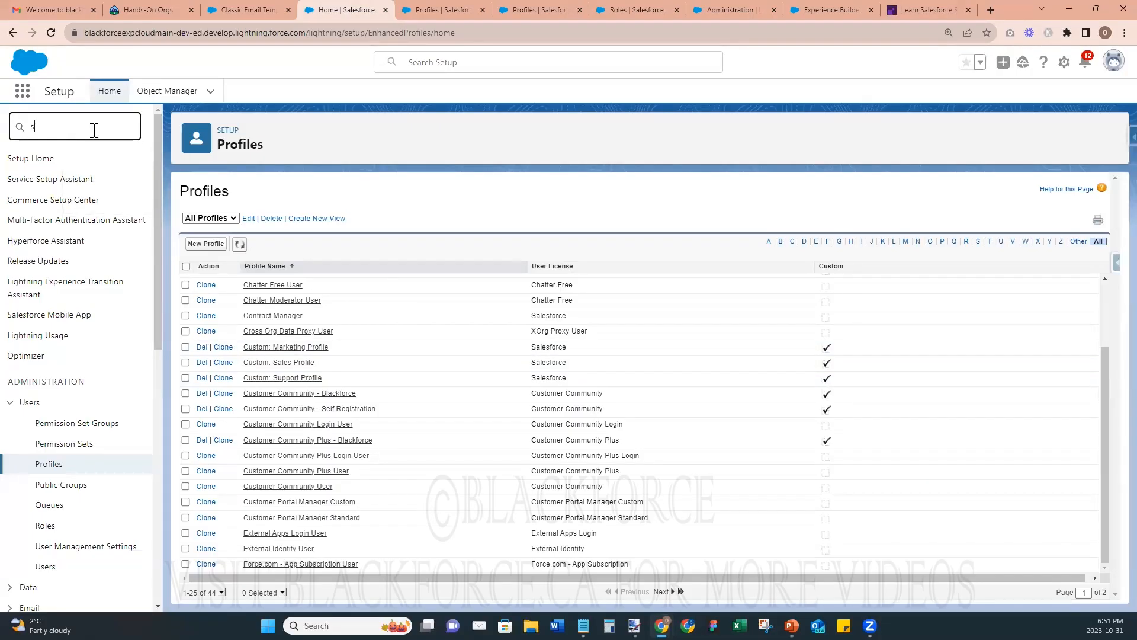
pyautogui.write('haring')
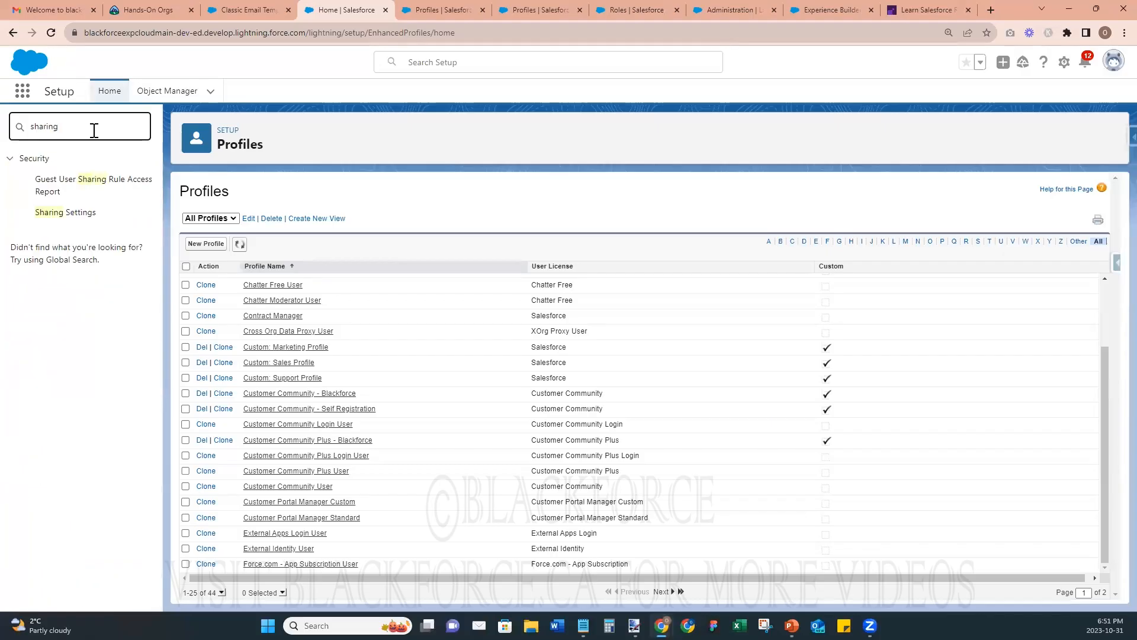
pyautogui.click(74, 215)
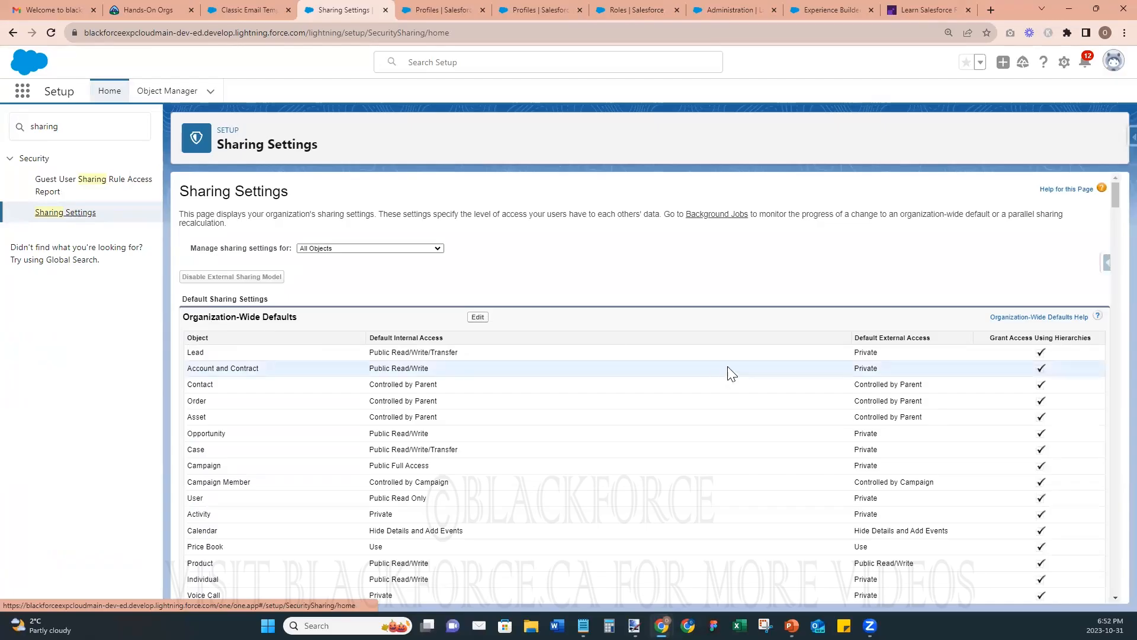
# Step: Read the SF Ben article's organization-wide default examples for opportunities and accounts and its Sharing Settings illustration
pyautogui.click(926, 10)
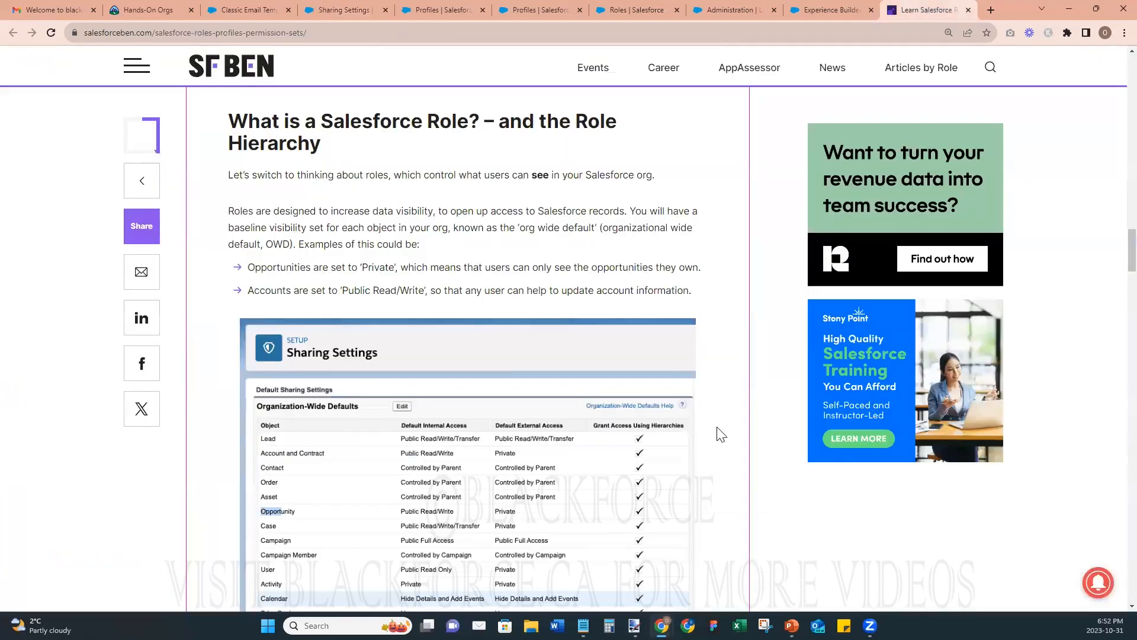
pyautogui.scroll(-2, 719, 430)
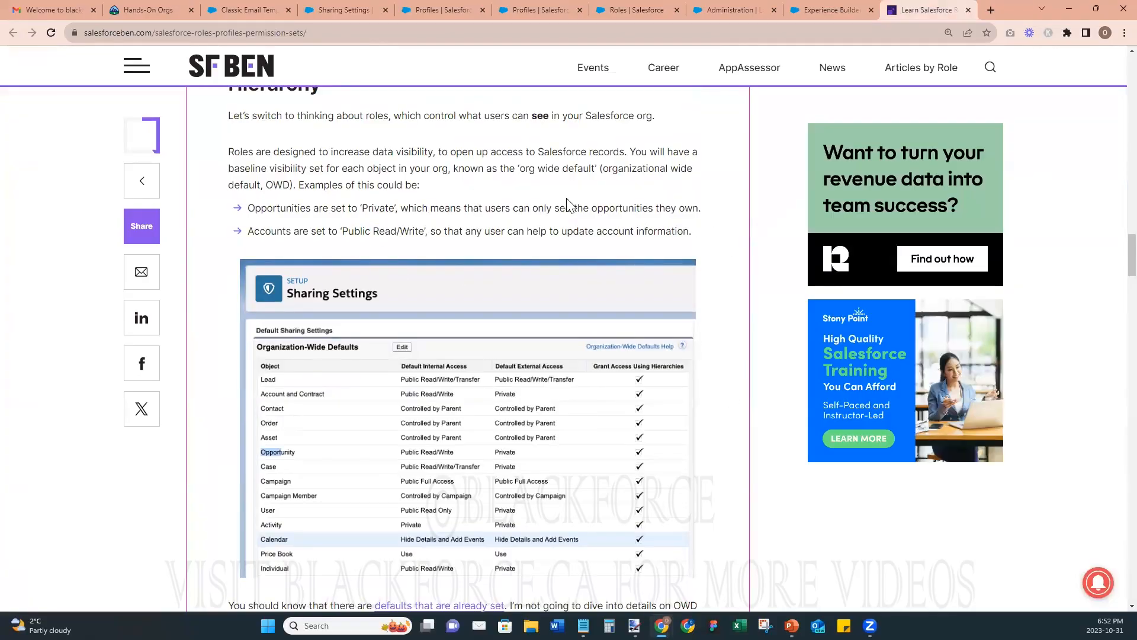
pyautogui.scroll(1, 567, 205)
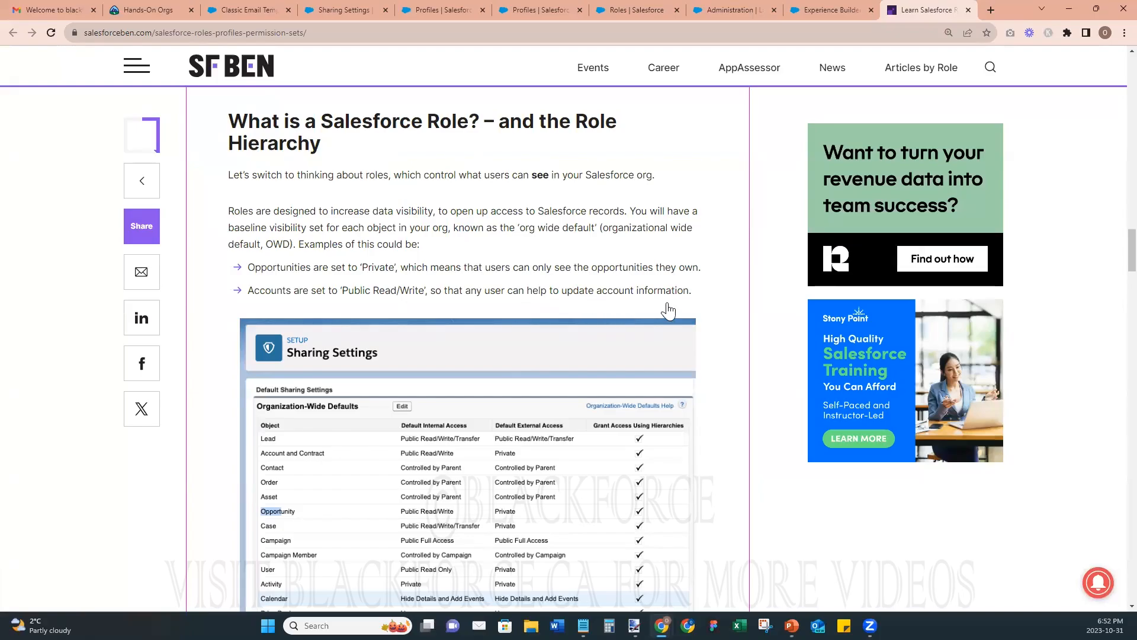
pyautogui.scroll(-5, 761, 369)
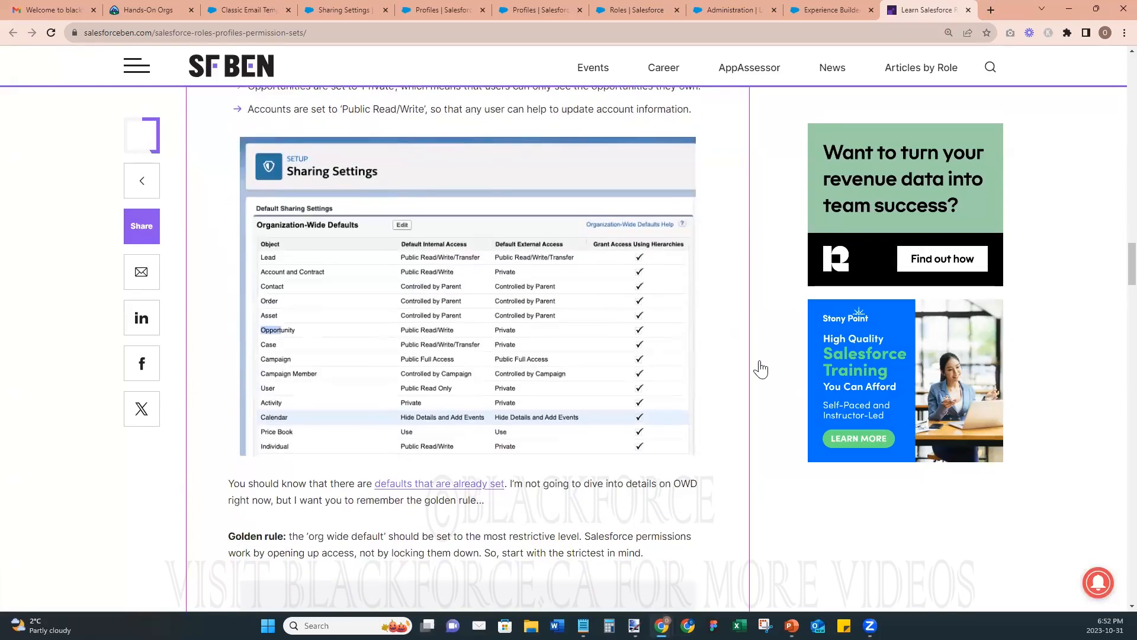
pyautogui.scroll(1, 762, 373)
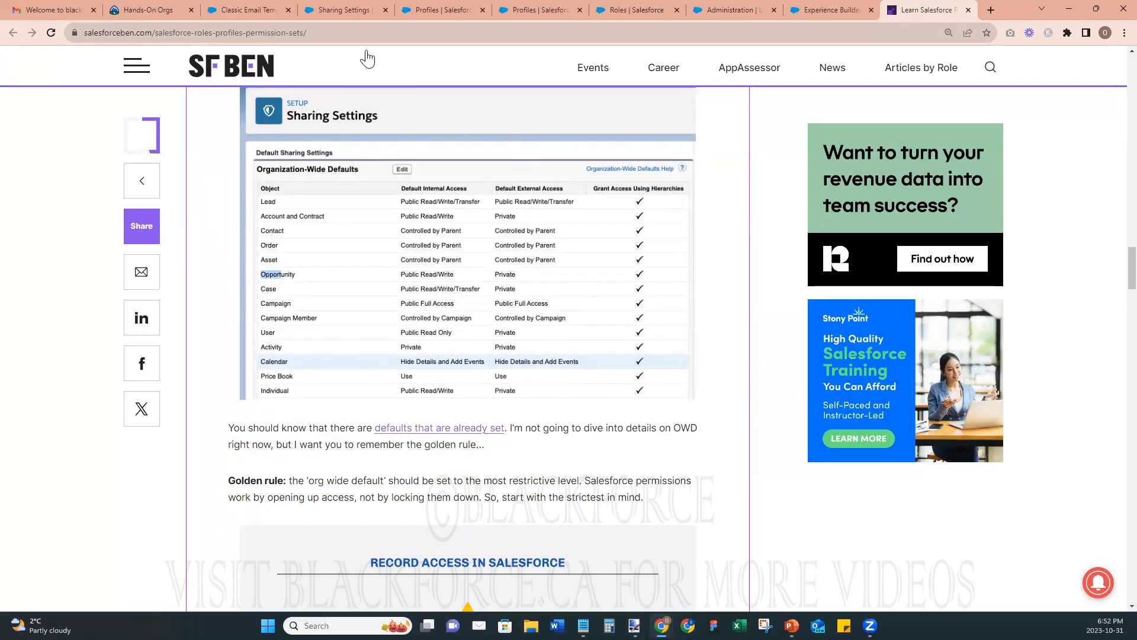
# Step: Return to Sharing Settings in Salesforce Setup and examine each object's default internal and external access under Organization-Wide Defaults
pyautogui.click(340, 13)
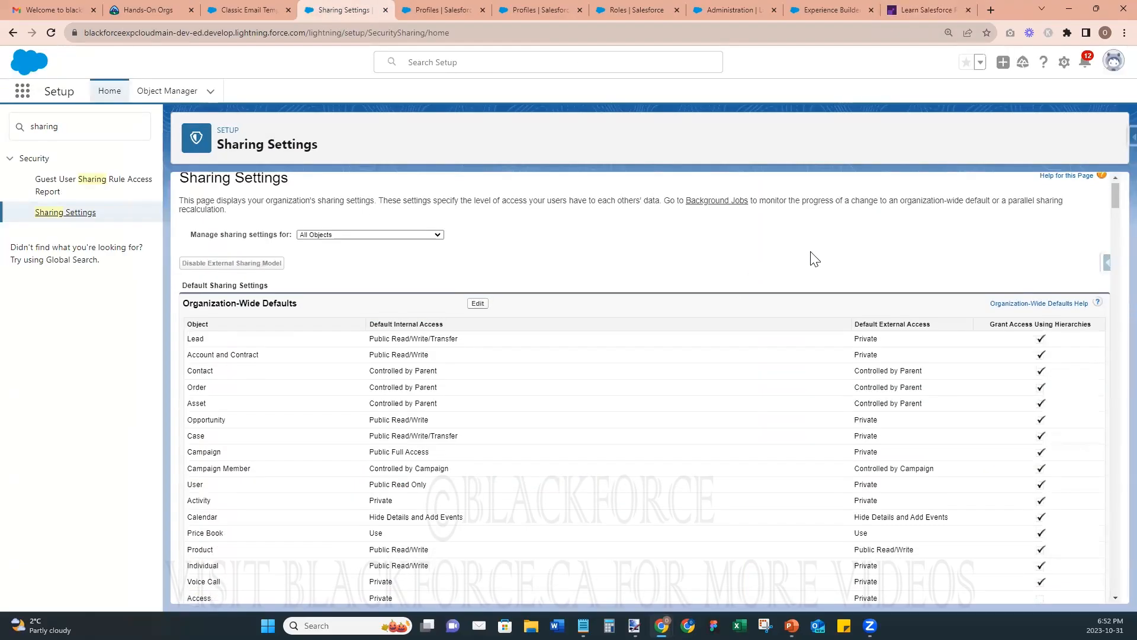
pyautogui.scroll(-1, 814, 259)
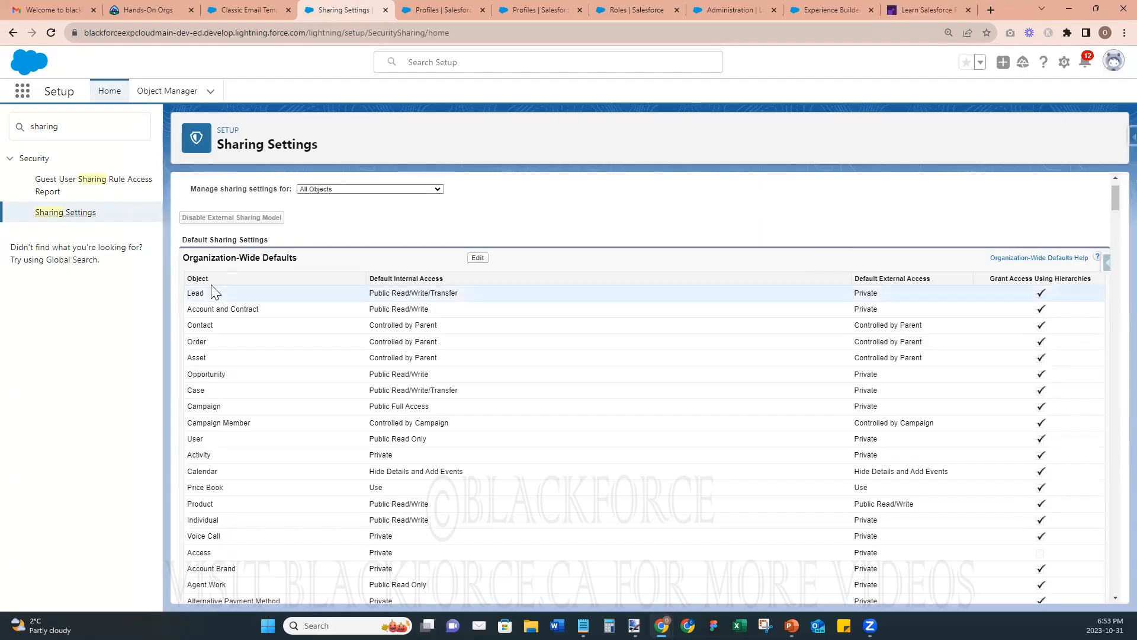
pyautogui.scroll(-1, 211, 284)
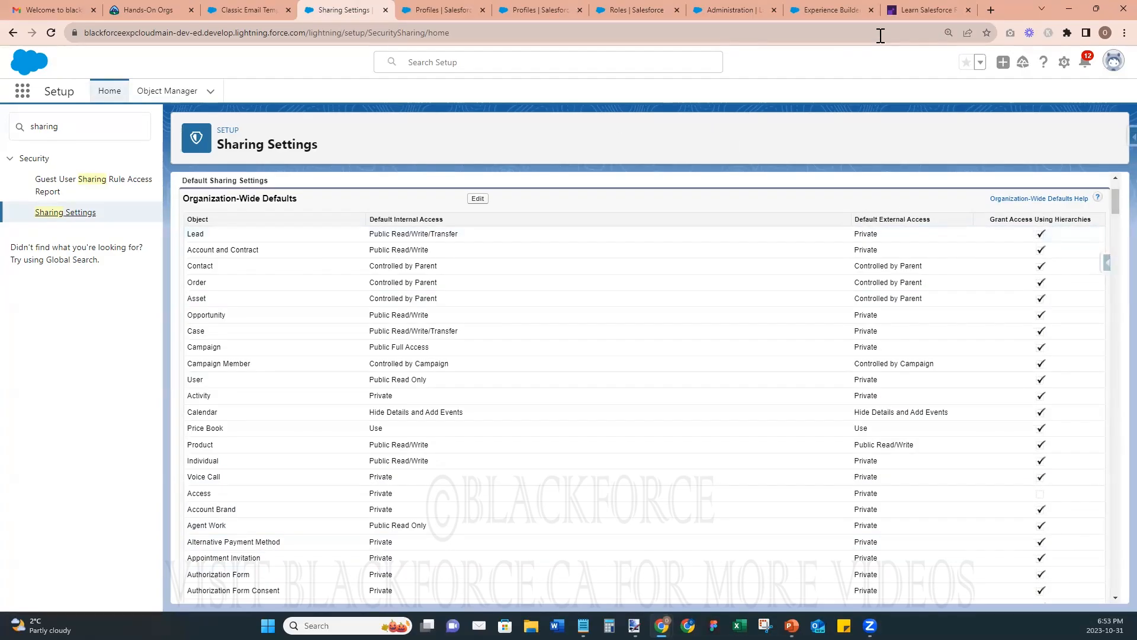
# Step: Go back to the article and read the golden rule on organization-wide defaults and the Record Access in Salesforce pyramid
pyautogui.click(946, 16)
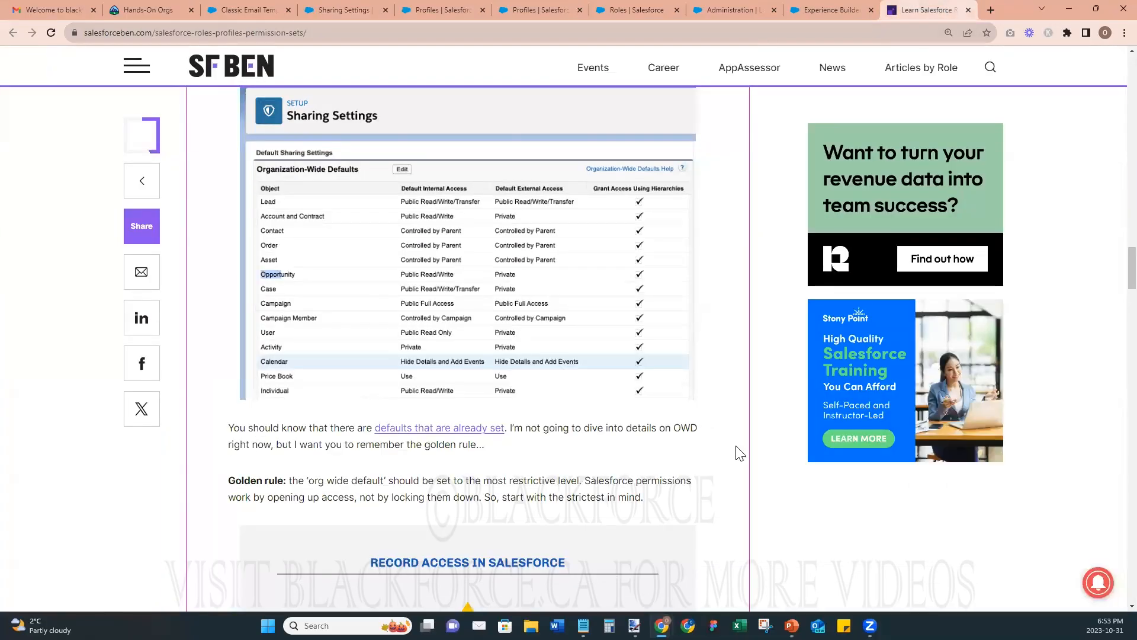
pyautogui.scroll(-2, 740, 453)
pyautogui.scroll(-1, 740, 453)
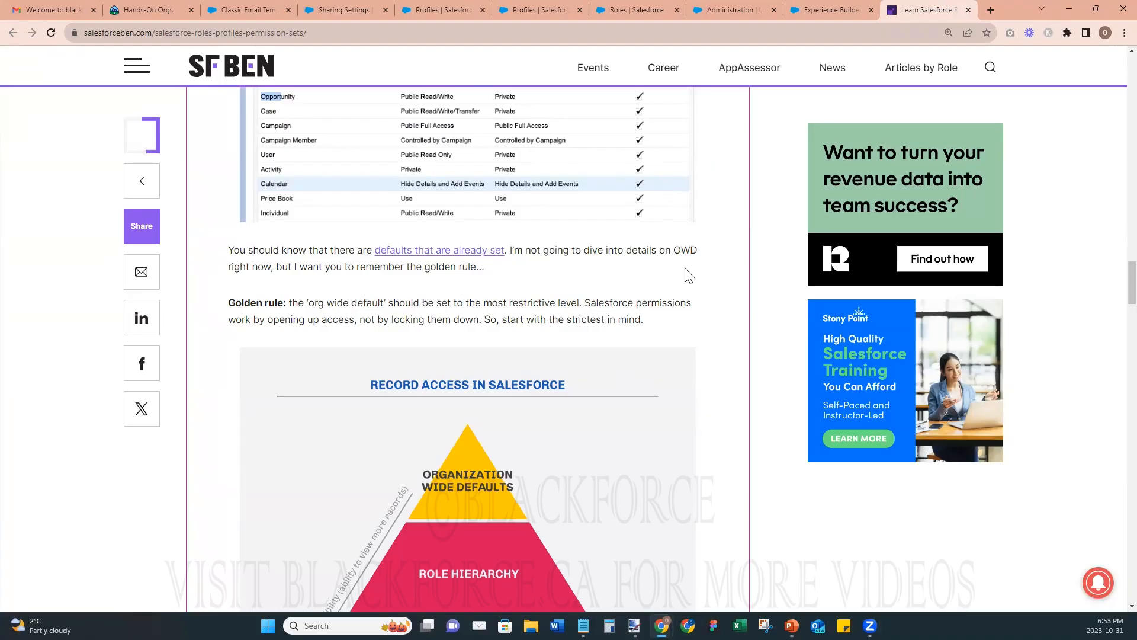
pyautogui.scroll(-1, 737, 409)
pyautogui.scroll(-2, 737, 409)
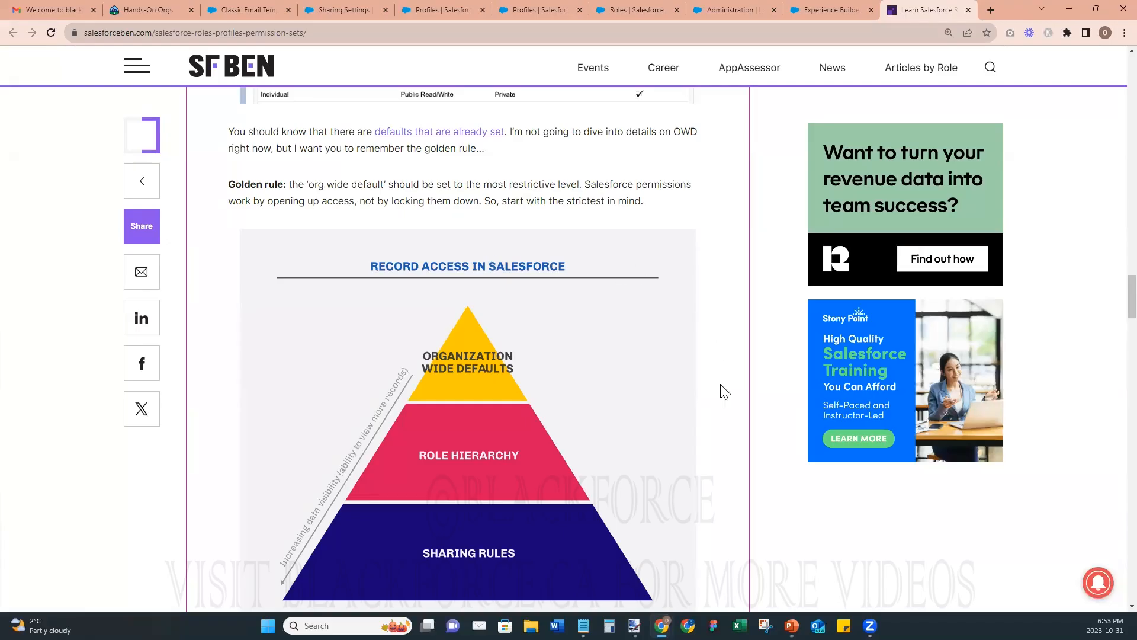
pyautogui.scroll(-2, 729, 392)
pyautogui.scroll(1, 726, 390)
pyautogui.scroll(-1, 724, 355)
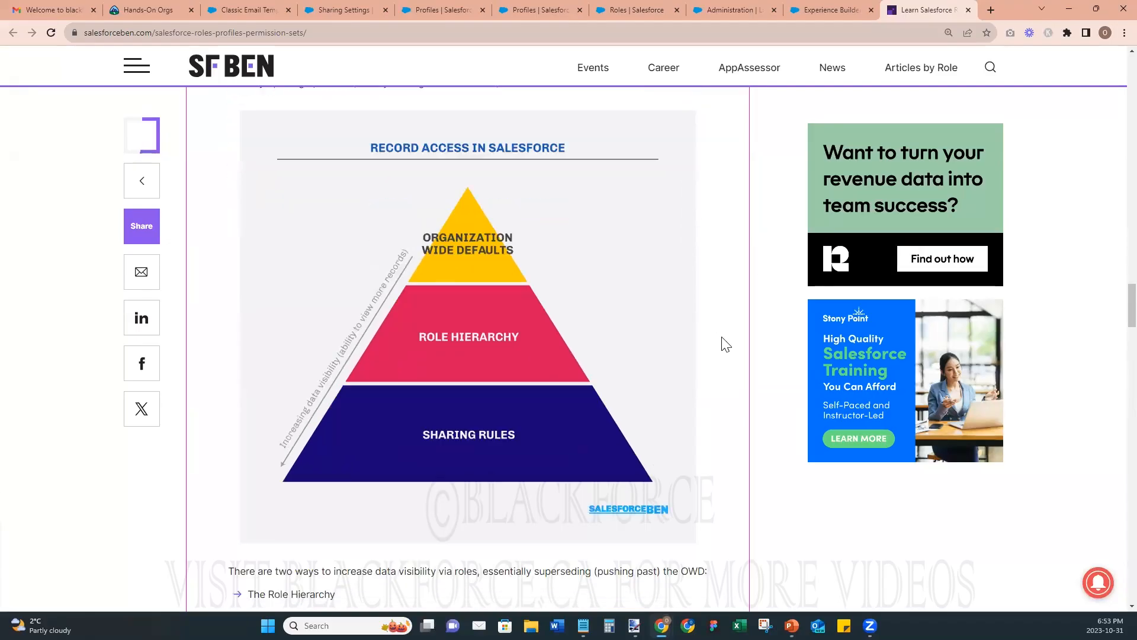
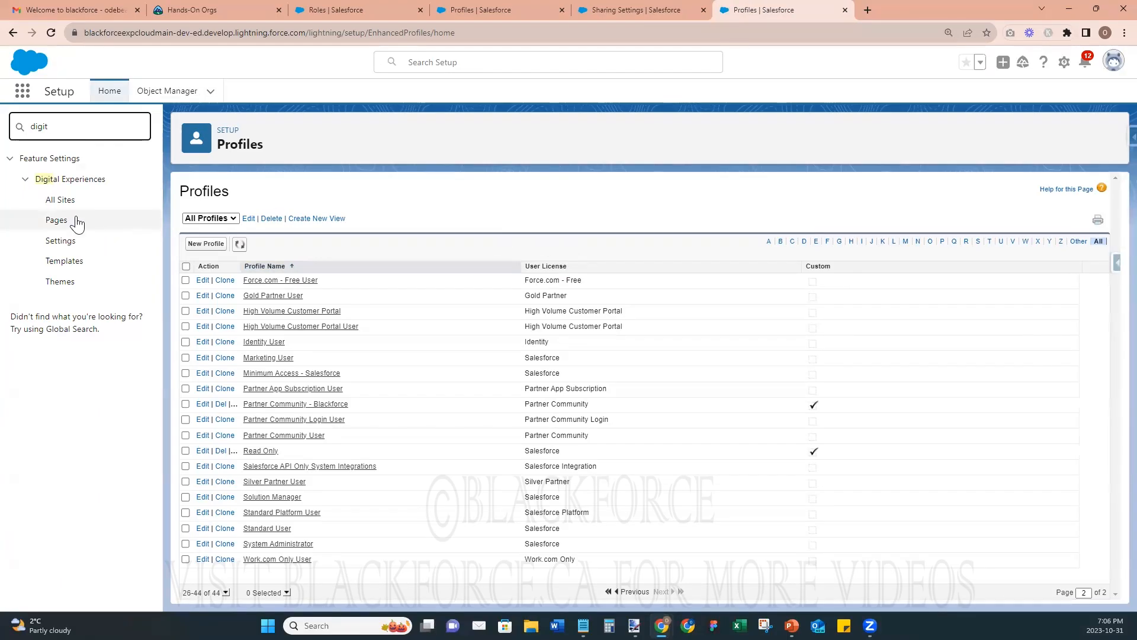
# Step: Open the blackforce site's Workspaces and Experience Builder from the All Sites list, each in its own browser tab
pyautogui.click(62, 202)
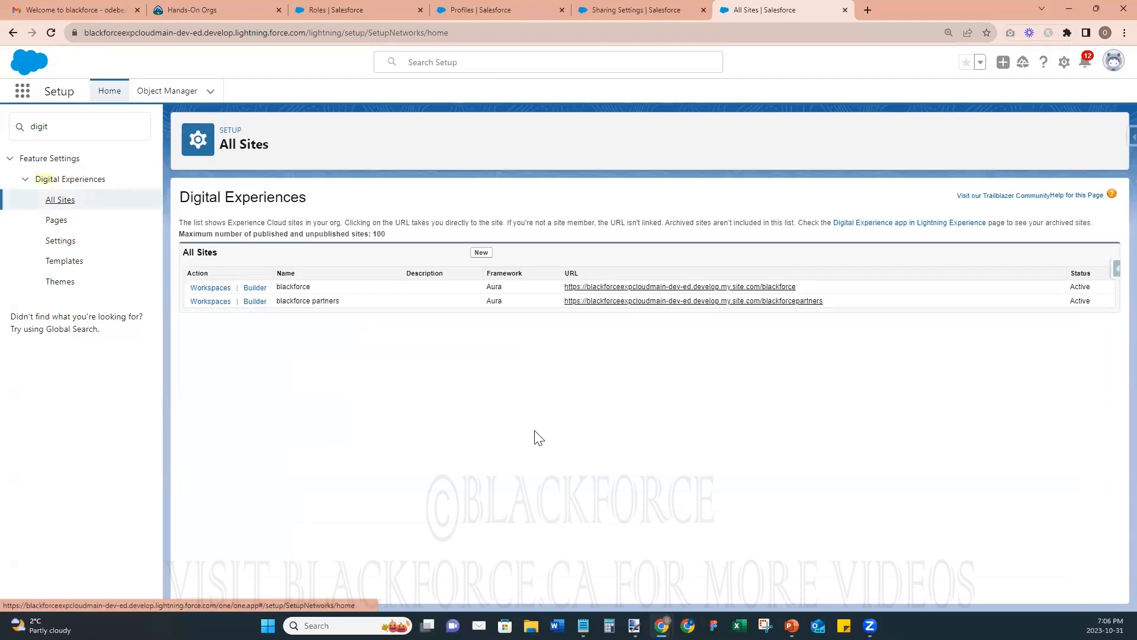
pyautogui.click(225, 293)
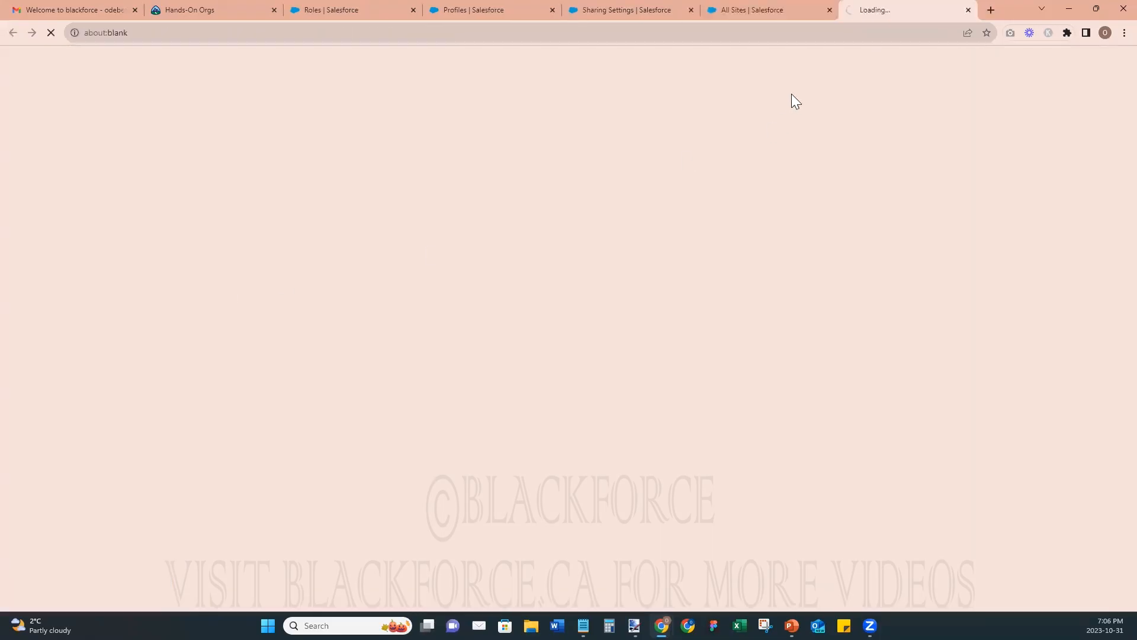
pyautogui.click(782, 15)
pyautogui.click(256, 298)
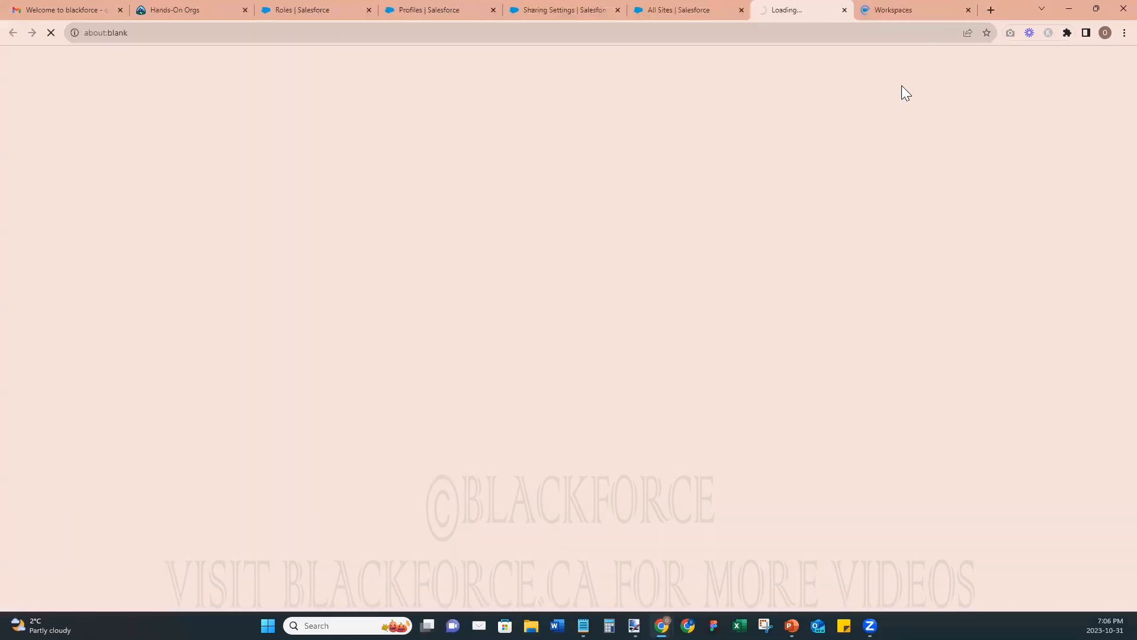
pyautogui.moveTo(802, 16); pyautogui.dragTo(916, 12)
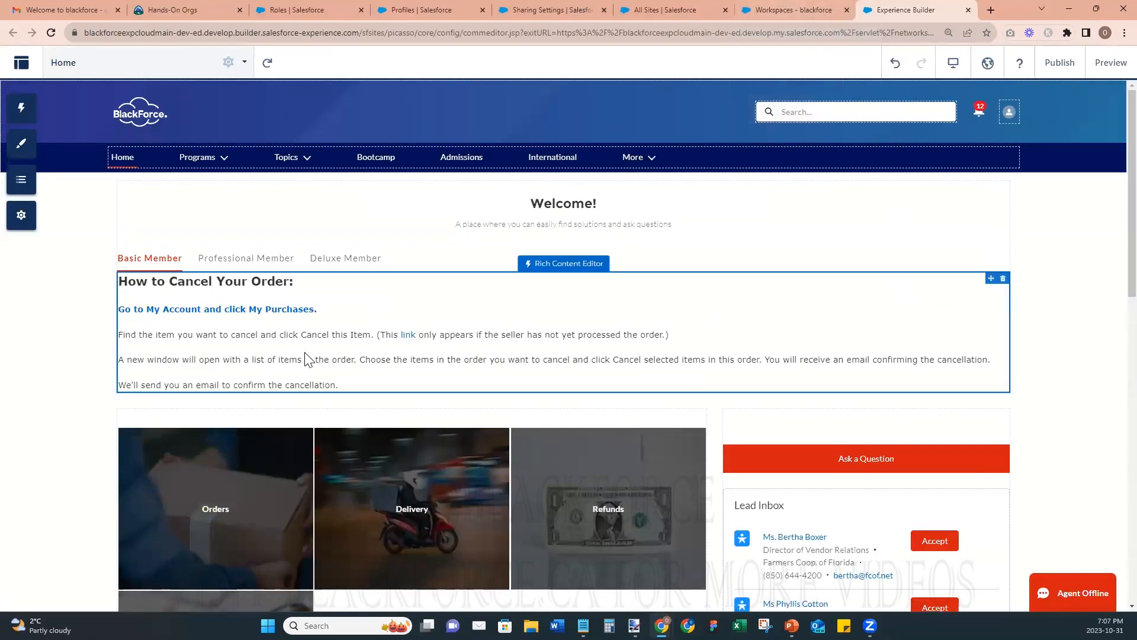
# Step: Open the Users page from Salesforce Setup in a separate browser tab and examine each user's role and profile
pyautogui.hotkey('alt', 'Tab')
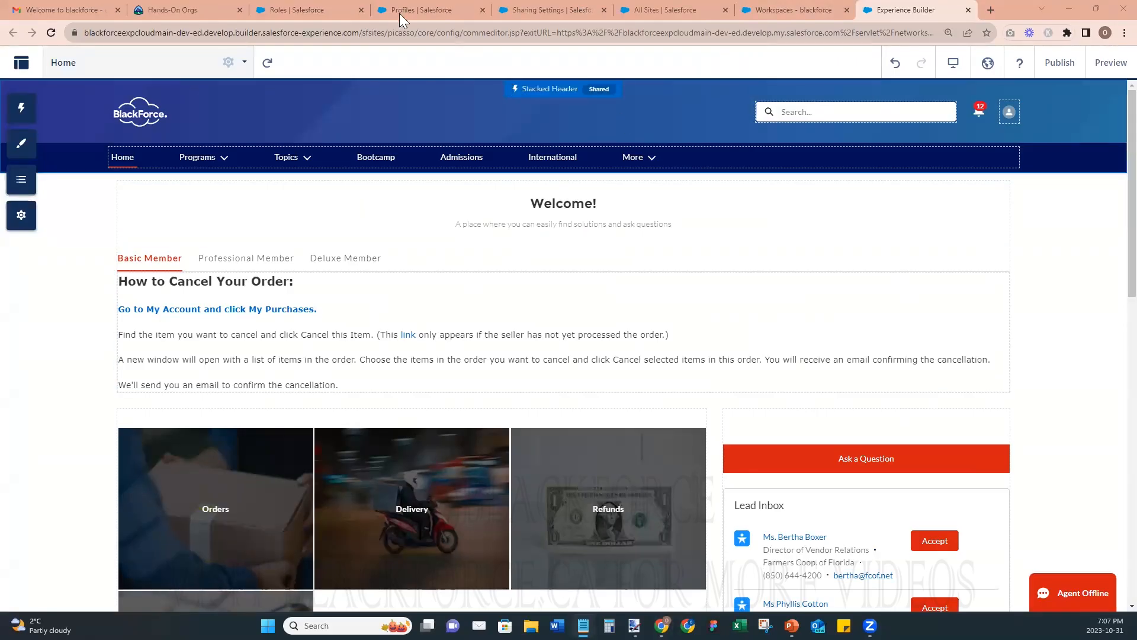
pyautogui.click(285, 8)
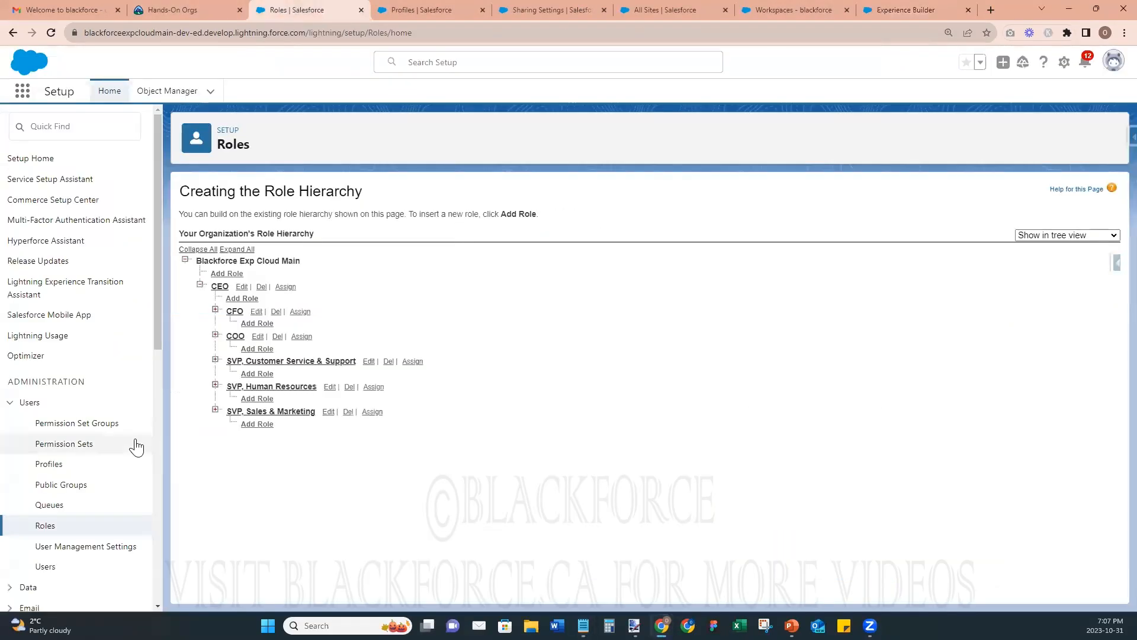
pyautogui.scroll(-4, 77, 486)
pyautogui.rightClick(45, 329)
pyautogui.click(88, 337)
pyautogui.click(368, 15)
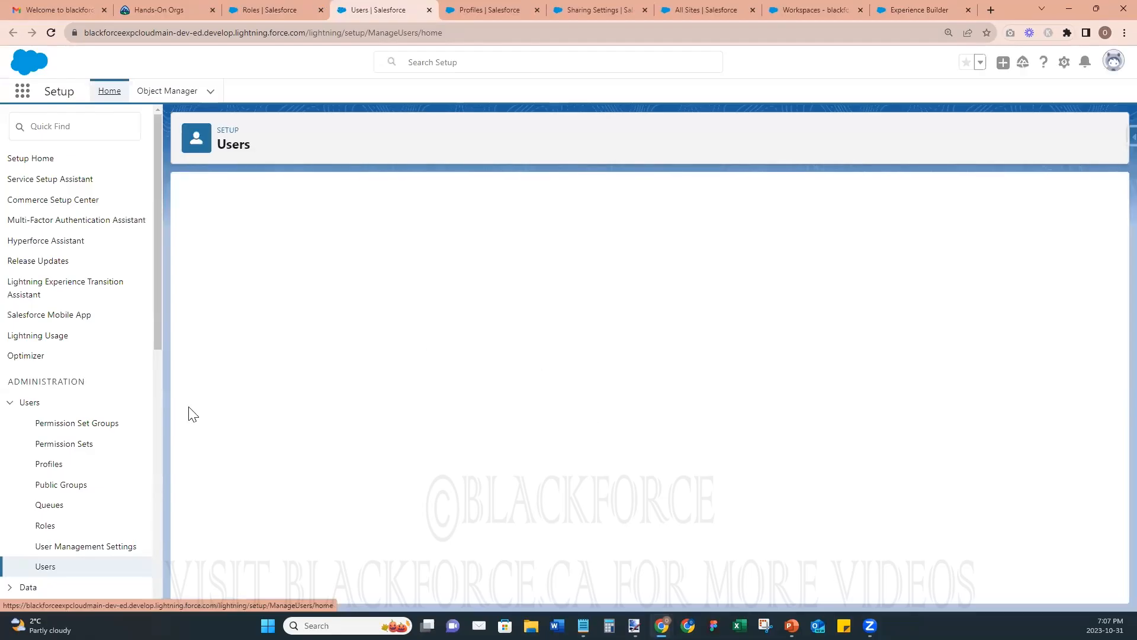
pyautogui.scroll(-1, 140, 410)
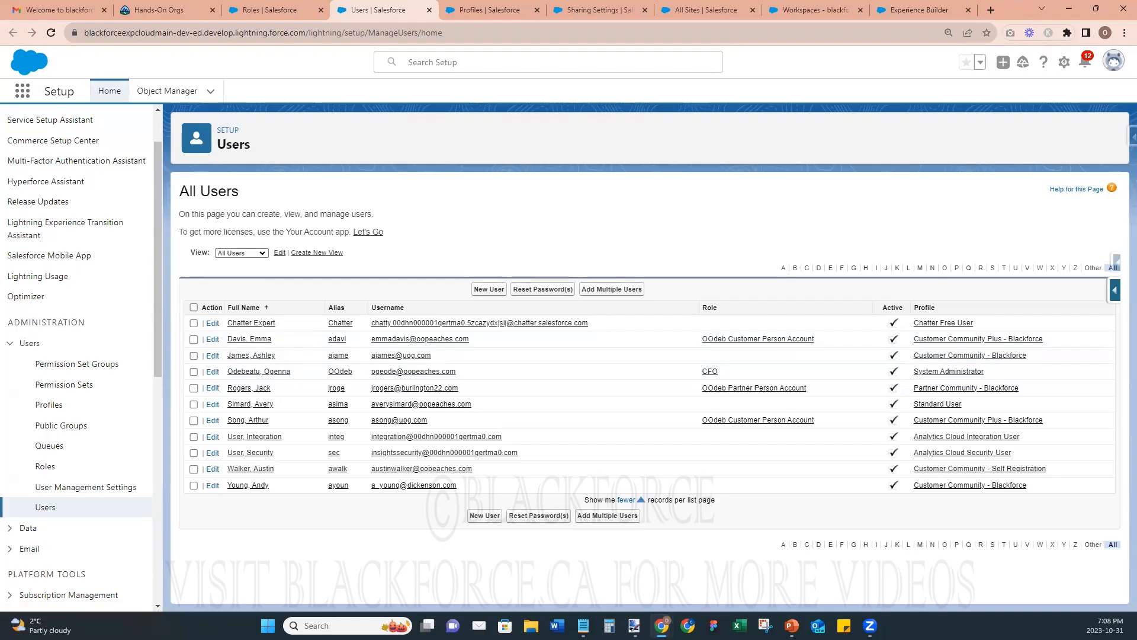
pyautogui.hotkey('alt', 'Tab')
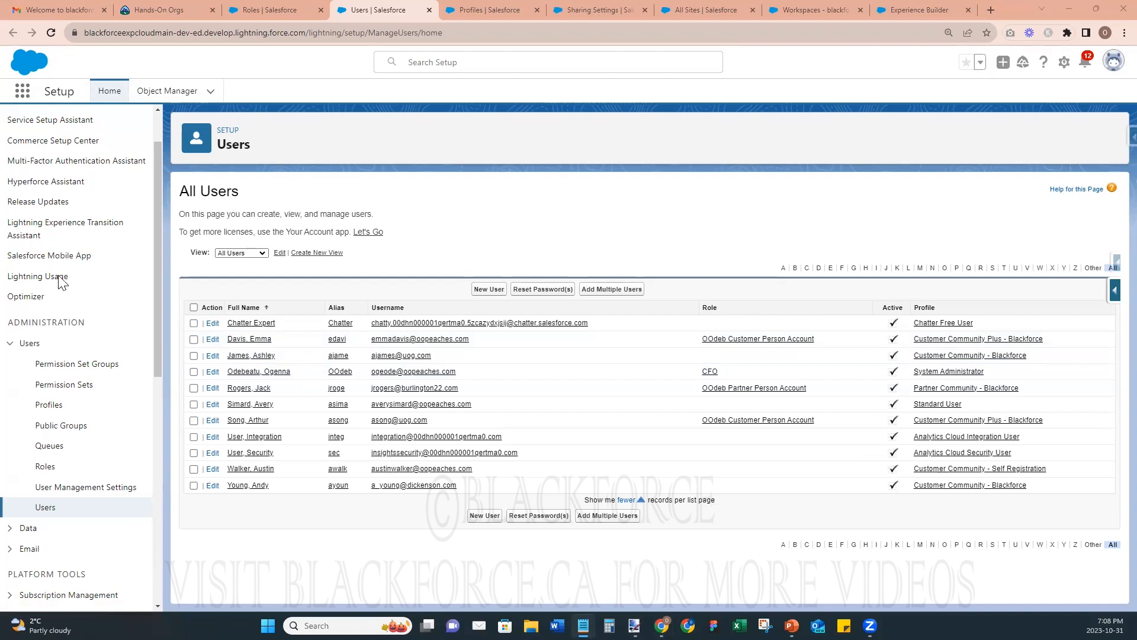
pyautogui.click(386, 269)
# Step: In Experience Builder, edit the site's Default Navigation and add a menu item named Leads
pyautogui.click(924, 12)
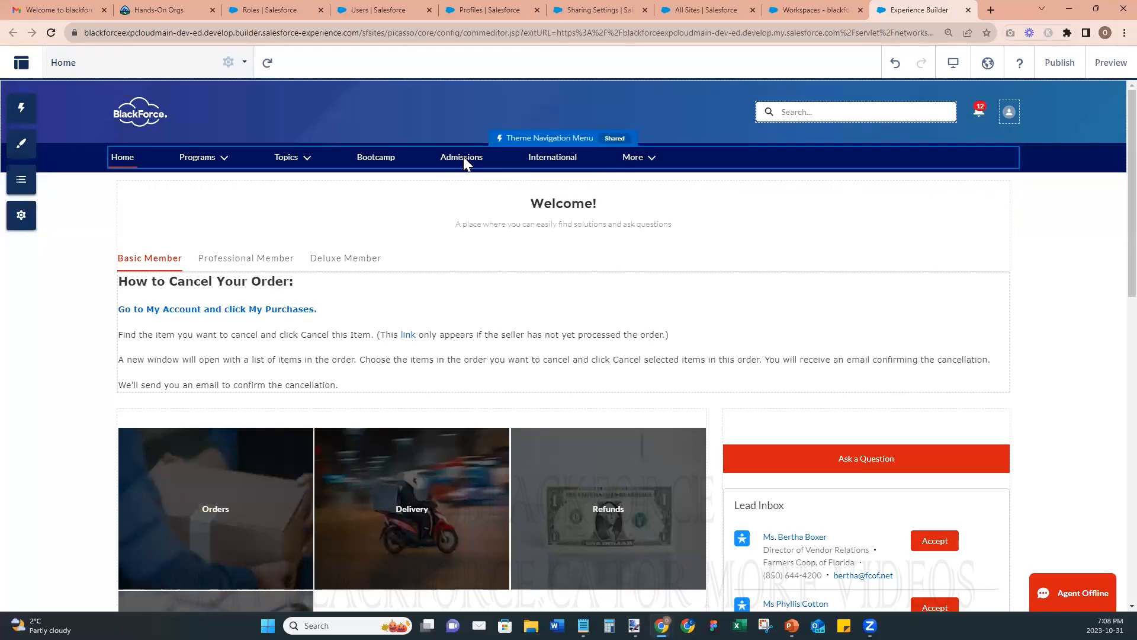
pyautogui.click(564, 150)
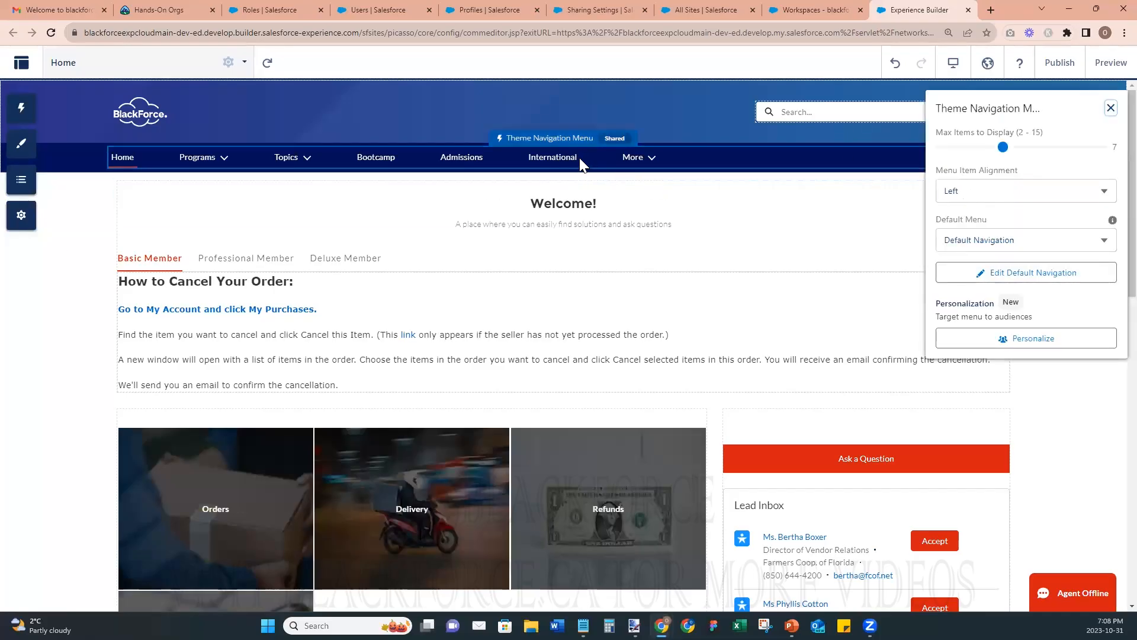
pyautogui.click(1005, 277)
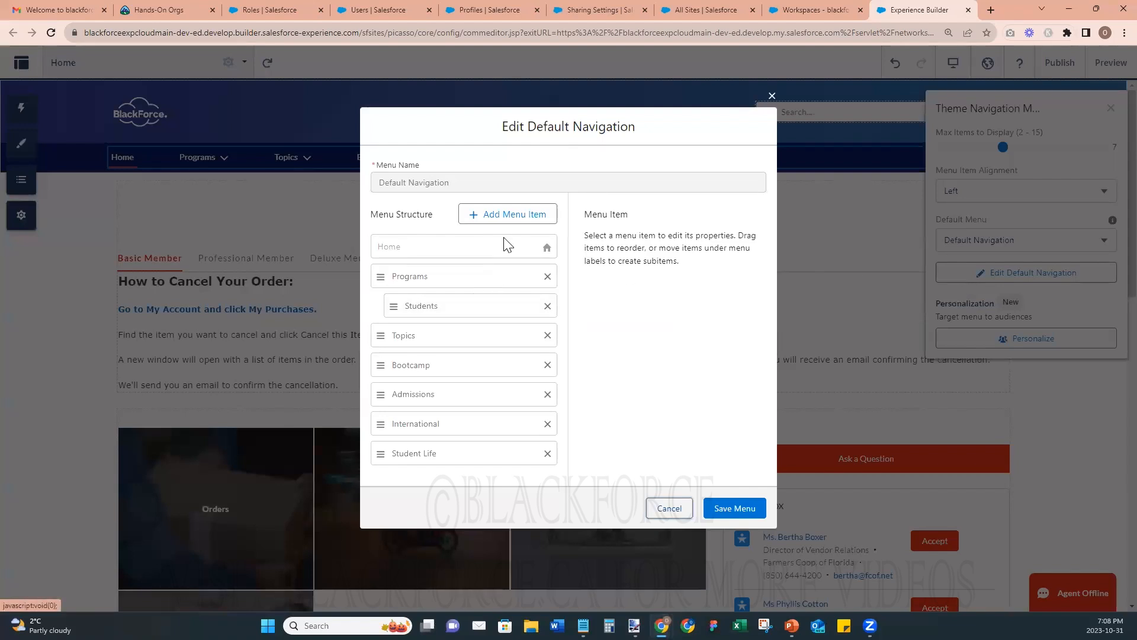
pyautogui.click(511, 223)
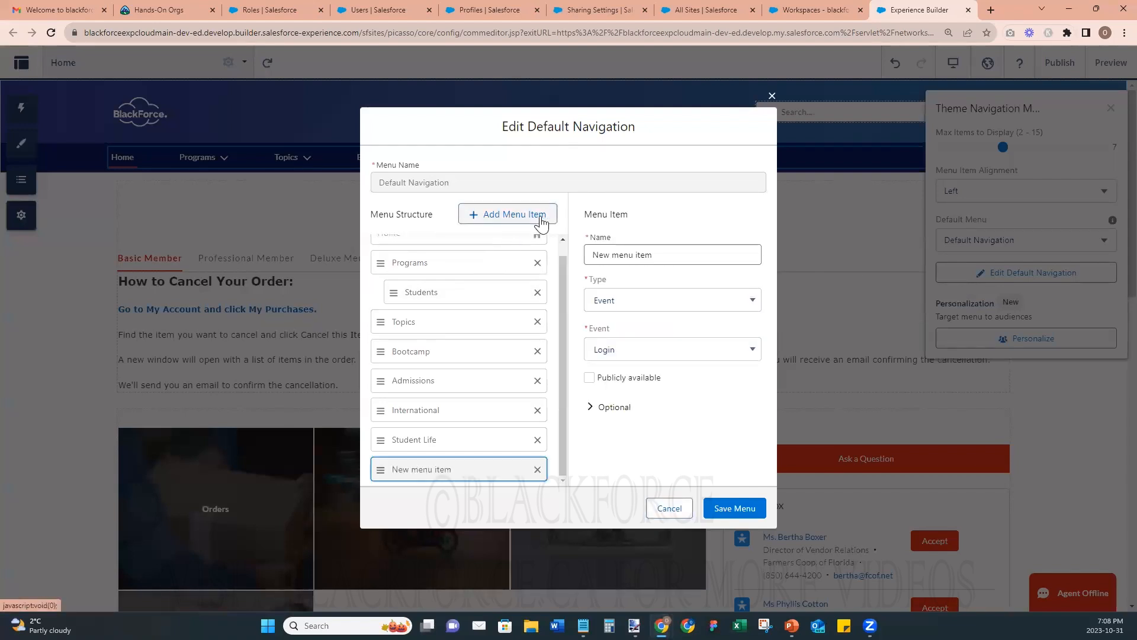
pyautogui.click(658, 255)
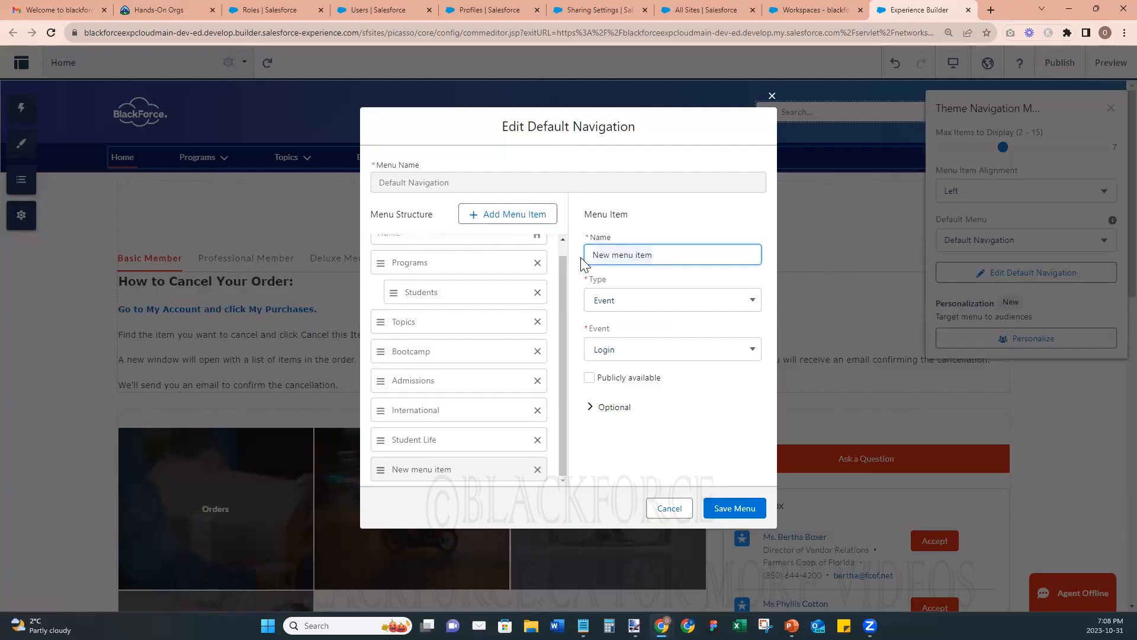
pyautogui.hotkey('ctrl', 'a')
pyautogui.press('BackSpace')
pyautogui.write('Leads')
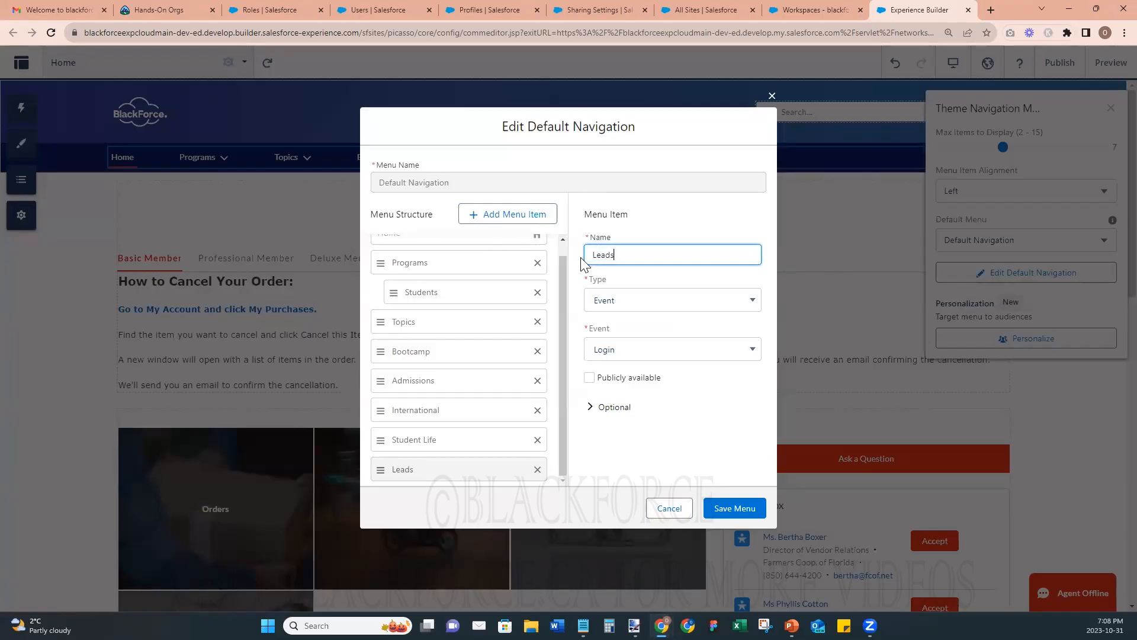
# Step: Set the Leads item's type to Salesforce Object and object type to Lead, keep the Default list view, and save the menu
pyautogui.click(675, 299)
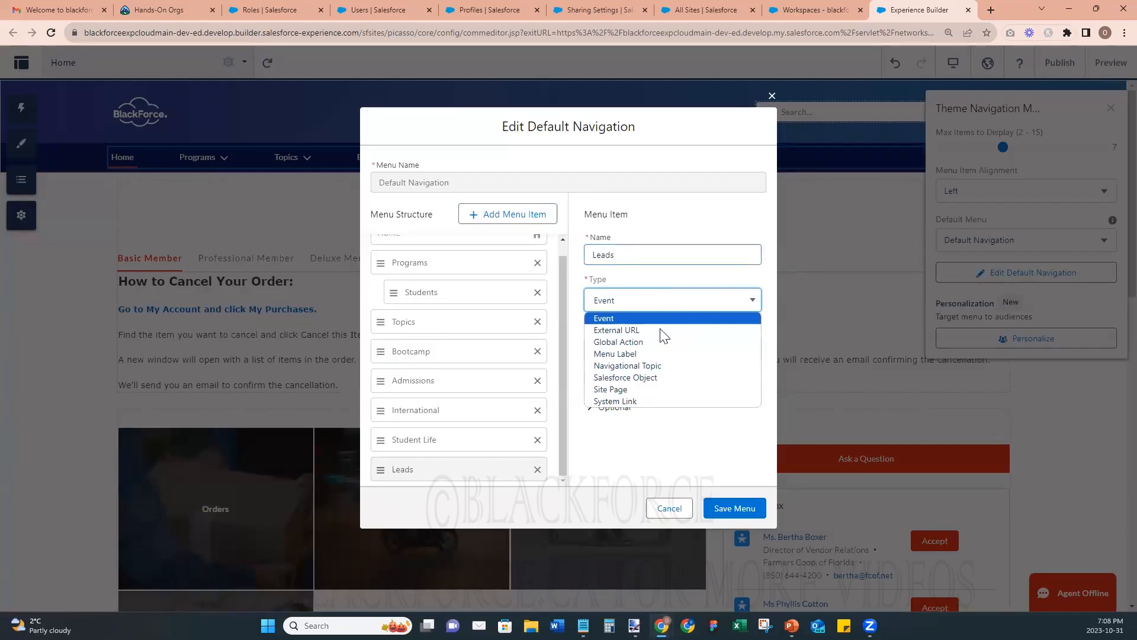
pyautogui.click(642, 378)
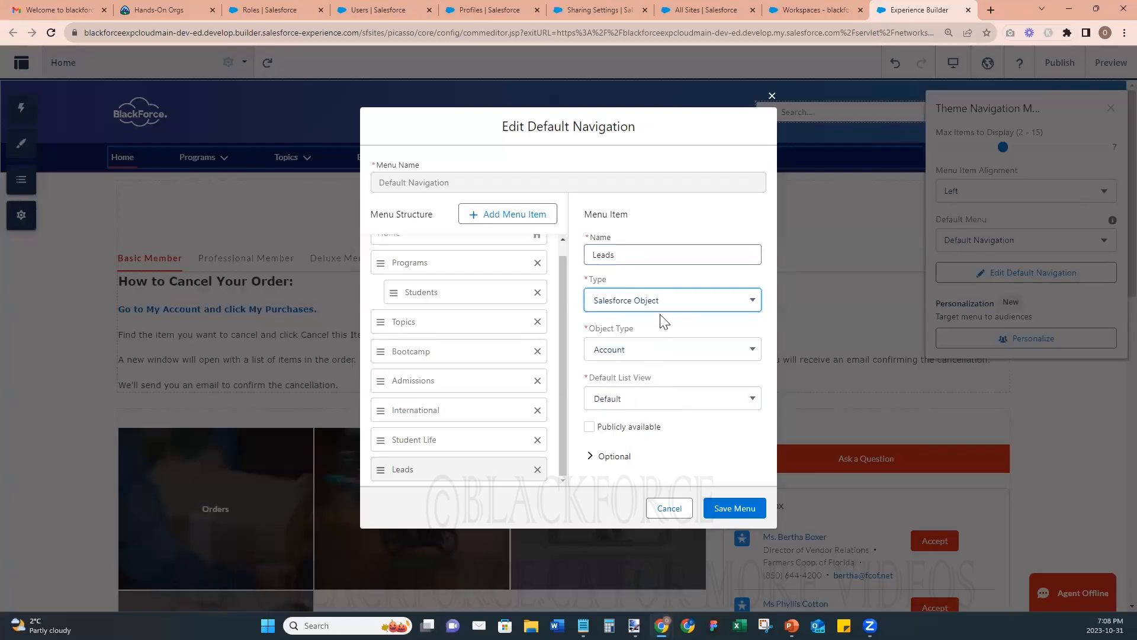
pyautogui.click(645, 349)
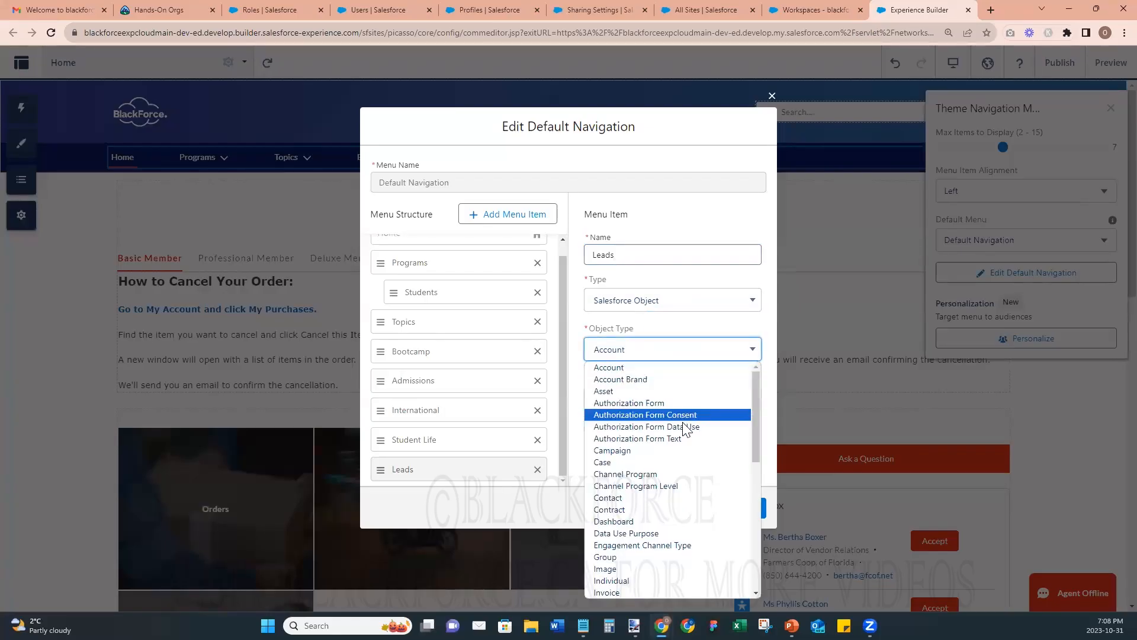
pyautogui.scroll(-6, 686, 429)
pyautogui.scroll(2, 686, 430)
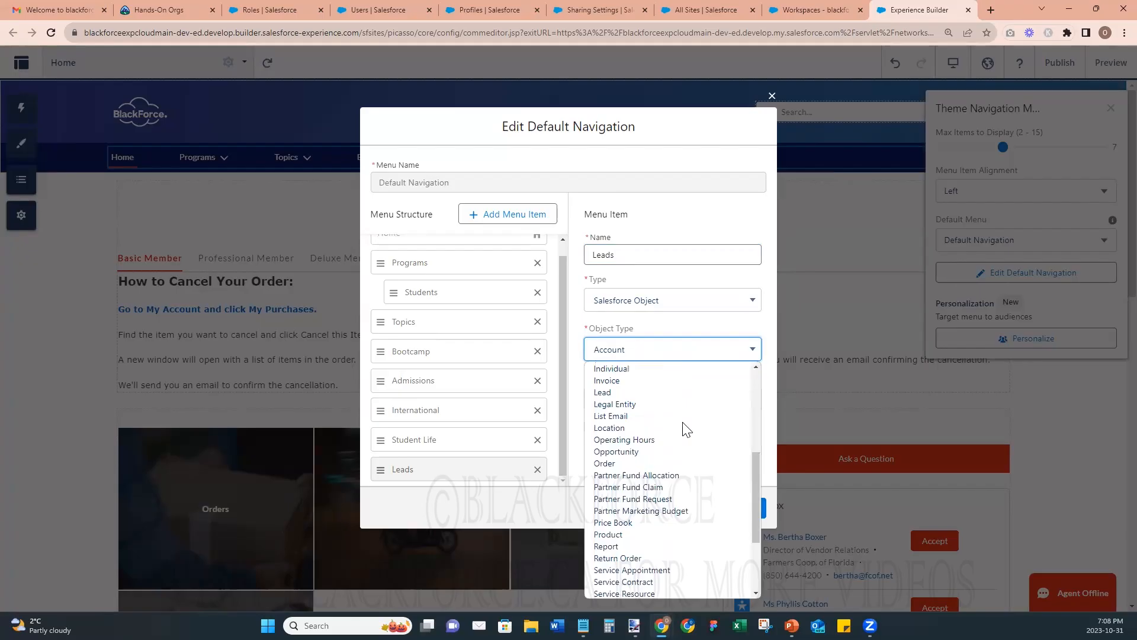
pyautogui.click(631, 392)
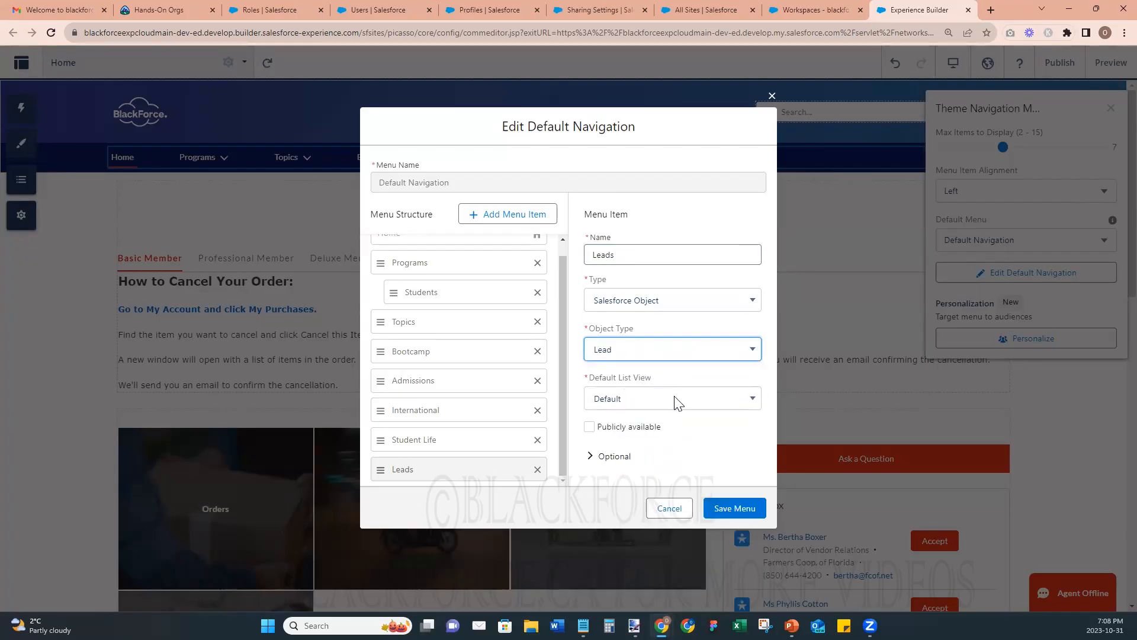
pyautogui.click(635, 403)
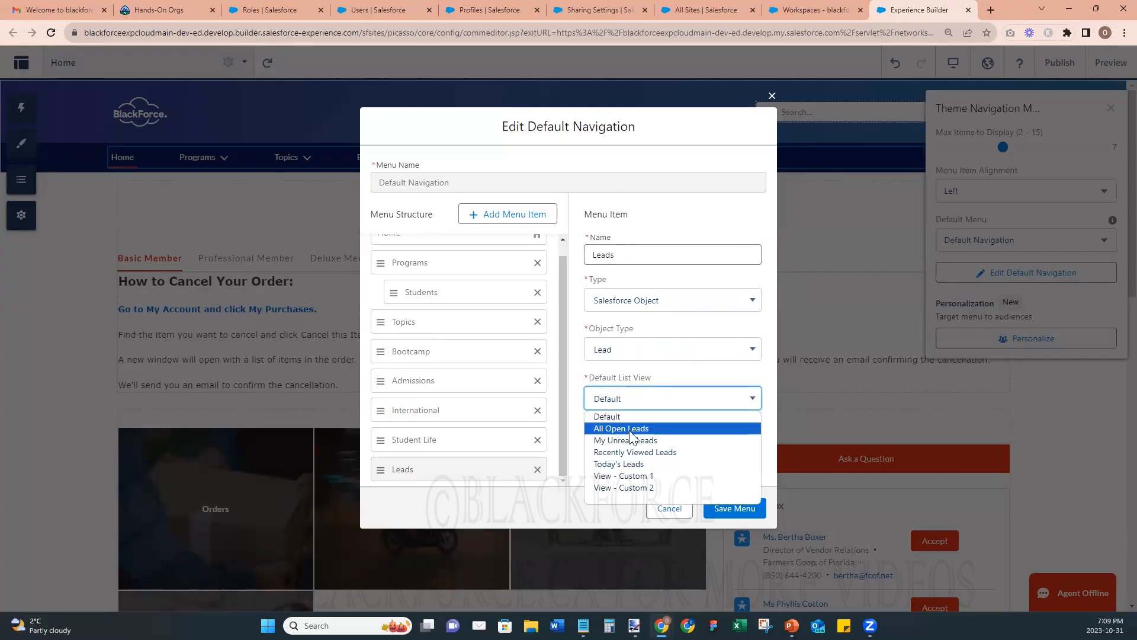
pyautogui.click(641, 401)
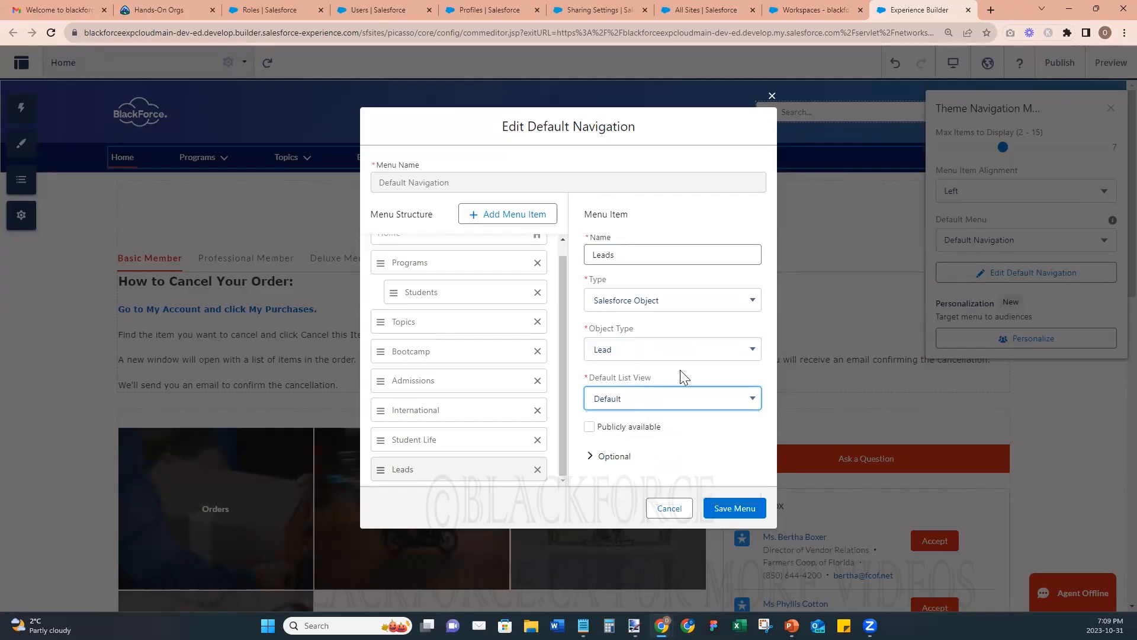
pyautogui.click(590, 427)
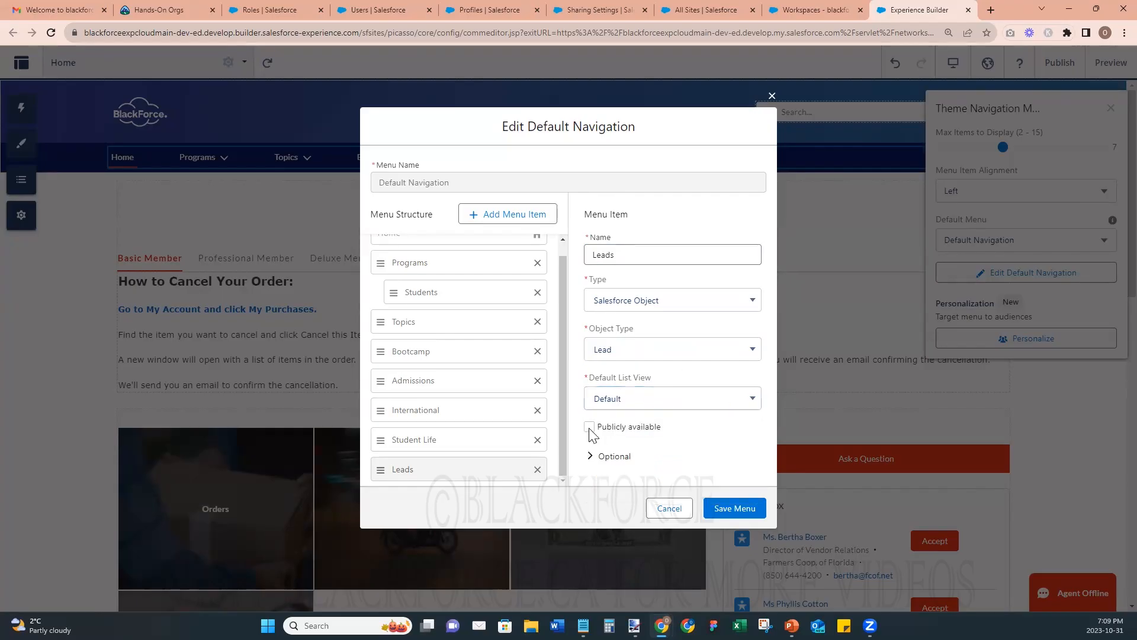
pyautogui.click(738, 514)
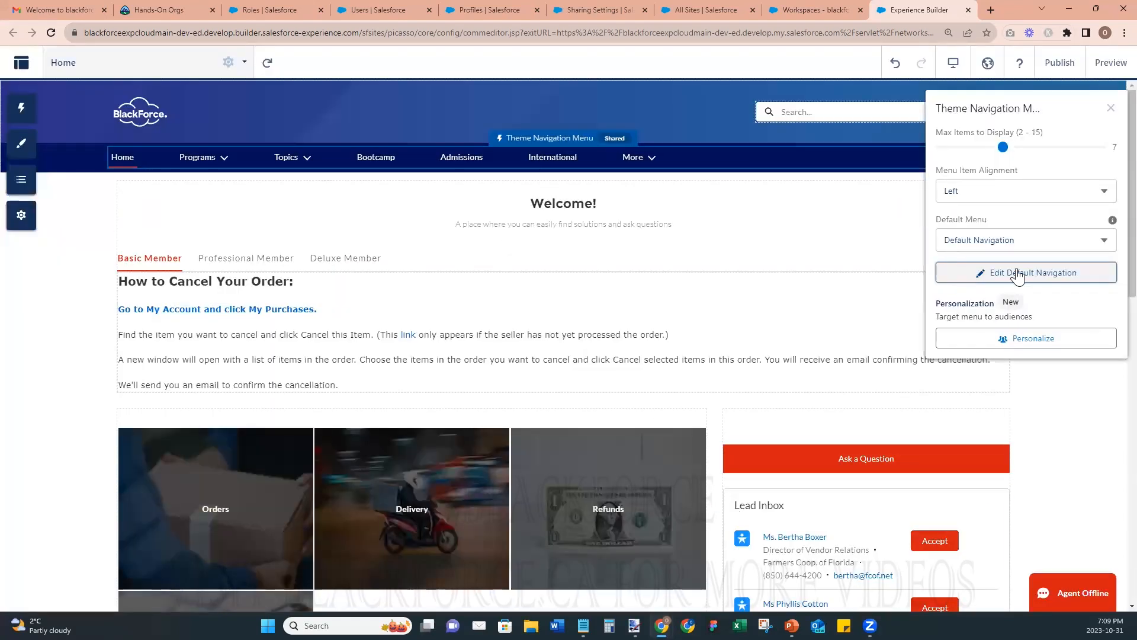
# Step: Reorder the default navigation so Leads comes directly after Home, and save the menu
pyautogui.click(1012, 274)
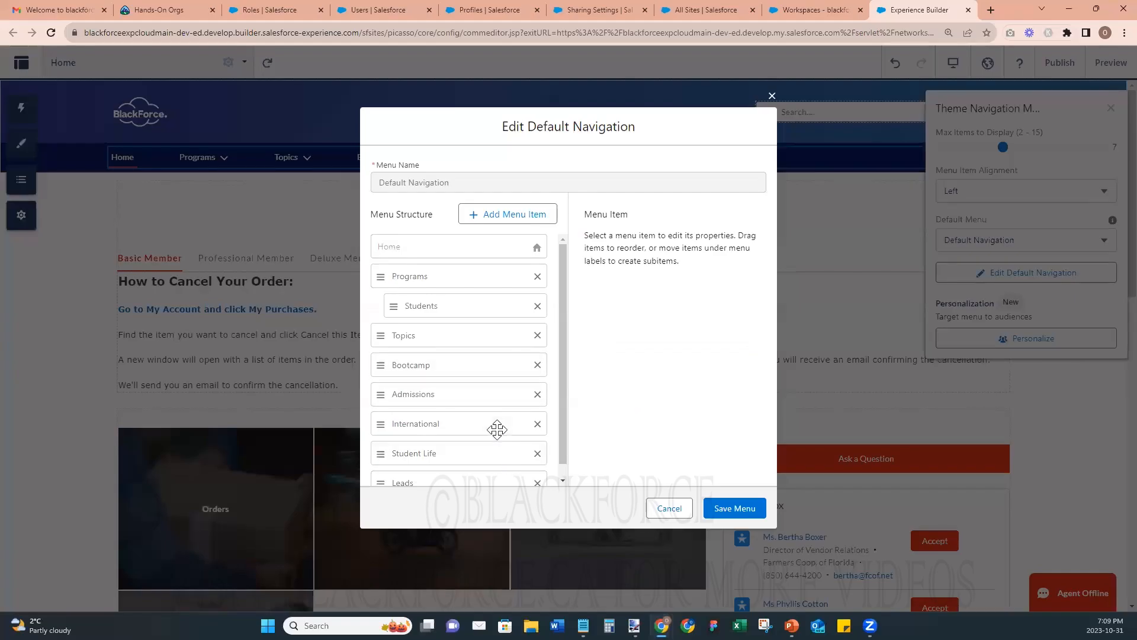
pyautogui.scroll(-1, 496, 426)
pyautogui.moveTo(467, 465); pyautogui.dragTo(470, 267)
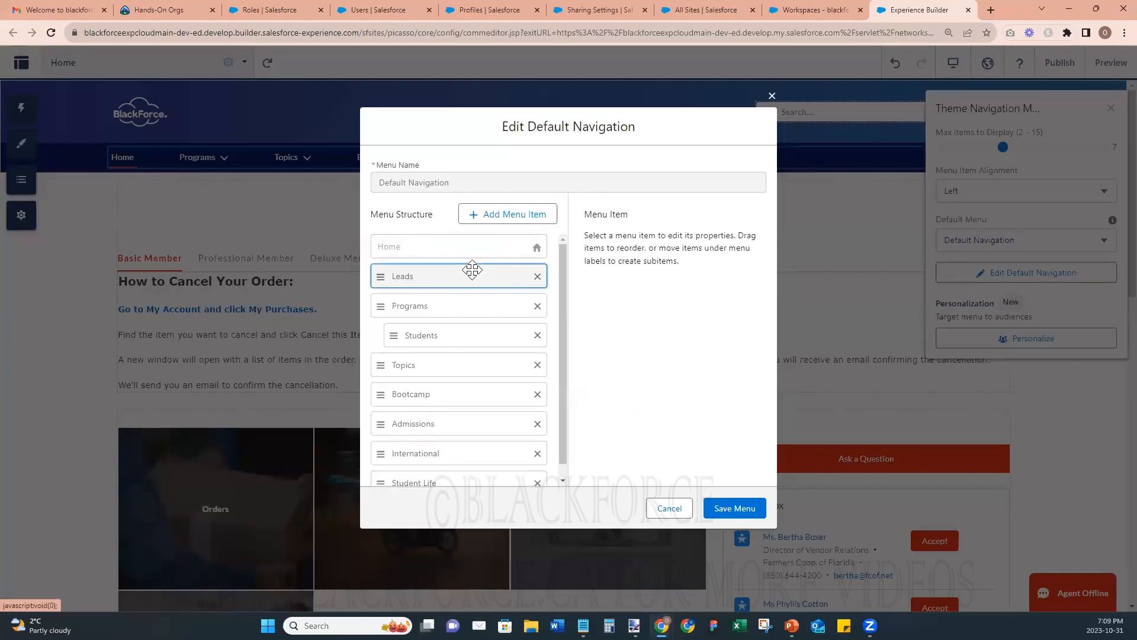
pyautogui.click(748, 507)
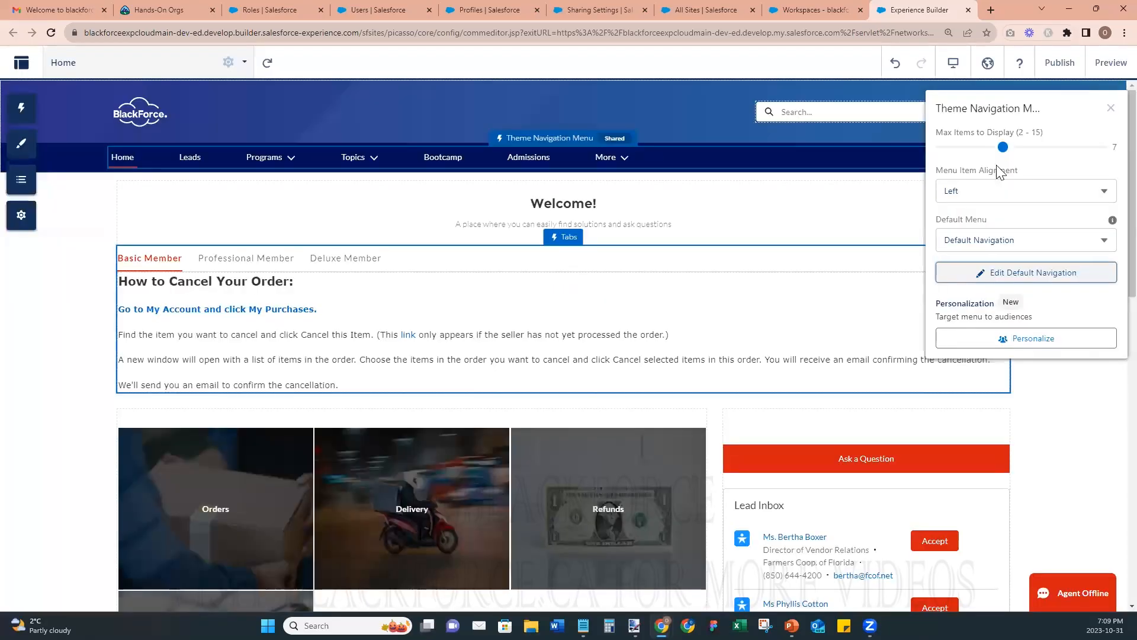
# Step: Publish the site and dismiss the publishing notice
pyautogui.click(1059, 64)
pyautogui.click(753, 431)
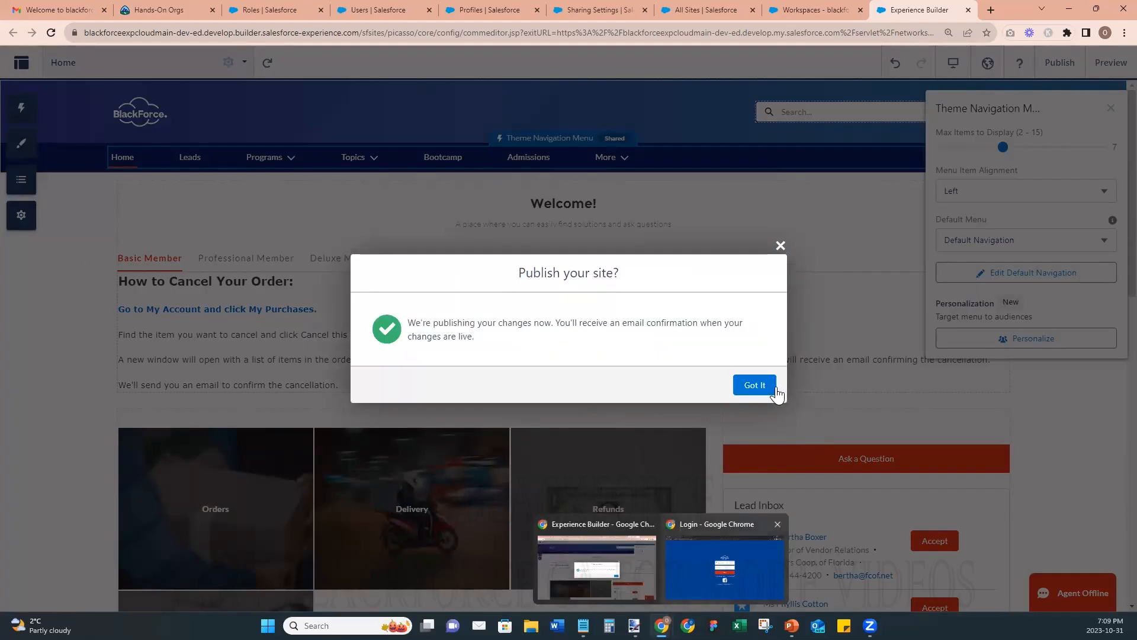
pyautogui.click(754, 385)
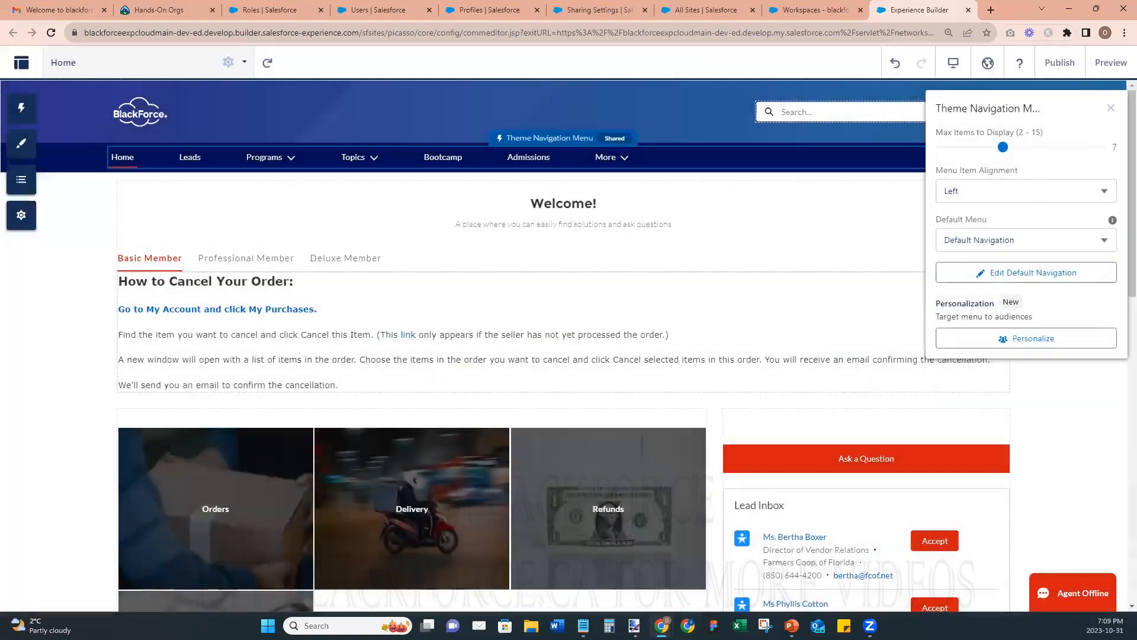
# Step: Open the published site URL from the builder's General settings in an incognito window, close the old login page, and return to Experience Builder
pyautogui.click(22, 215)
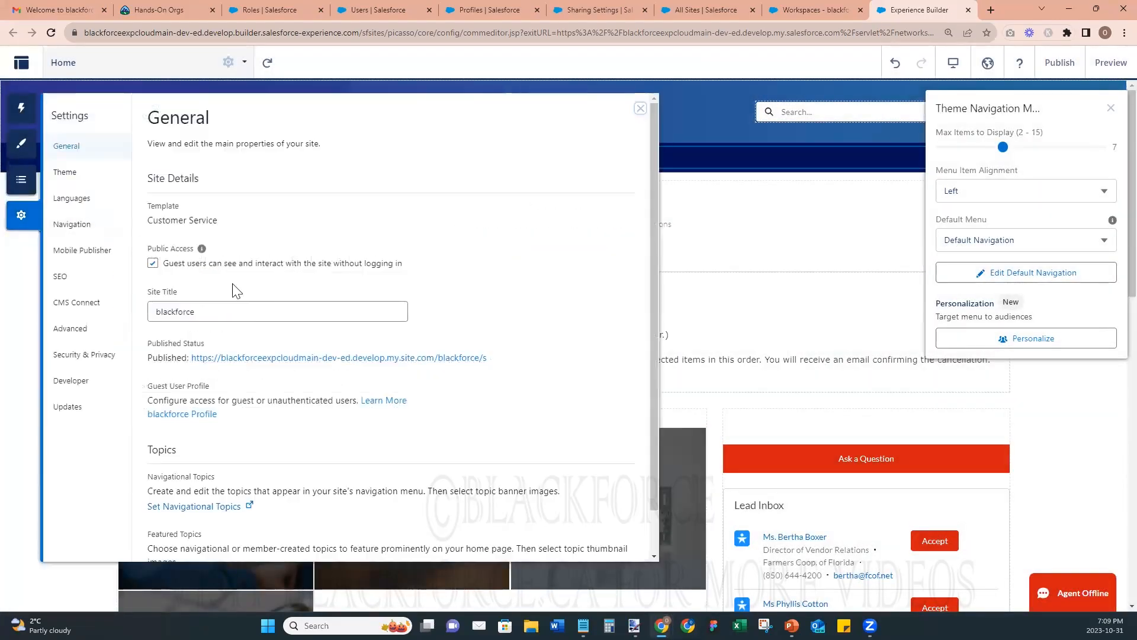
pyautogui.rightClick(299, 358)
pyautogui.click(368, 395)
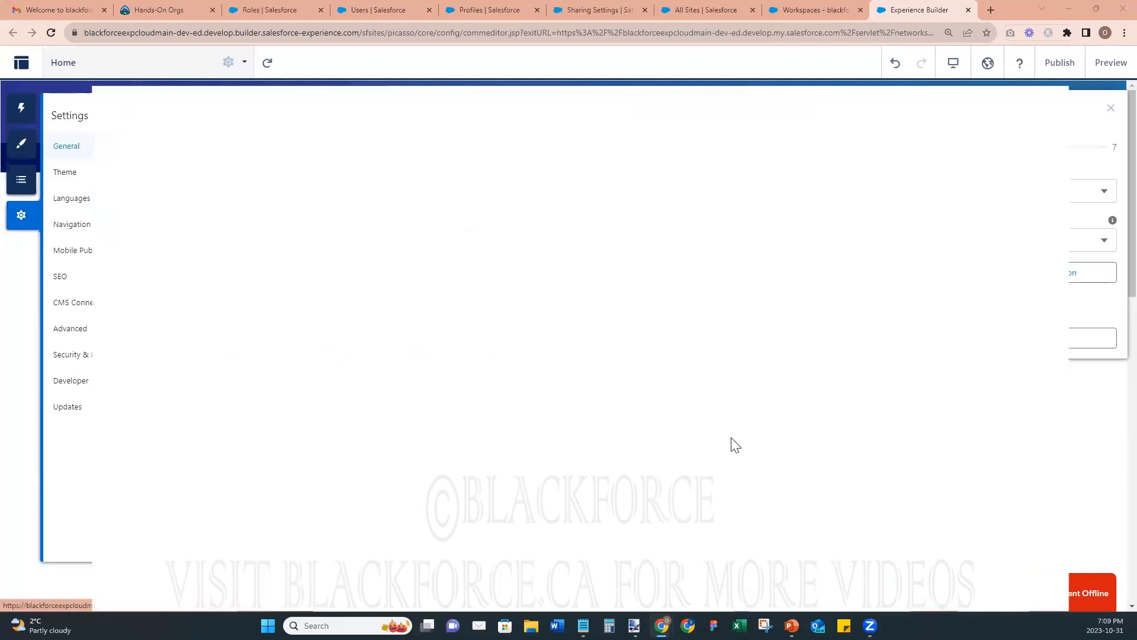
pyautogui.click(128, 10)
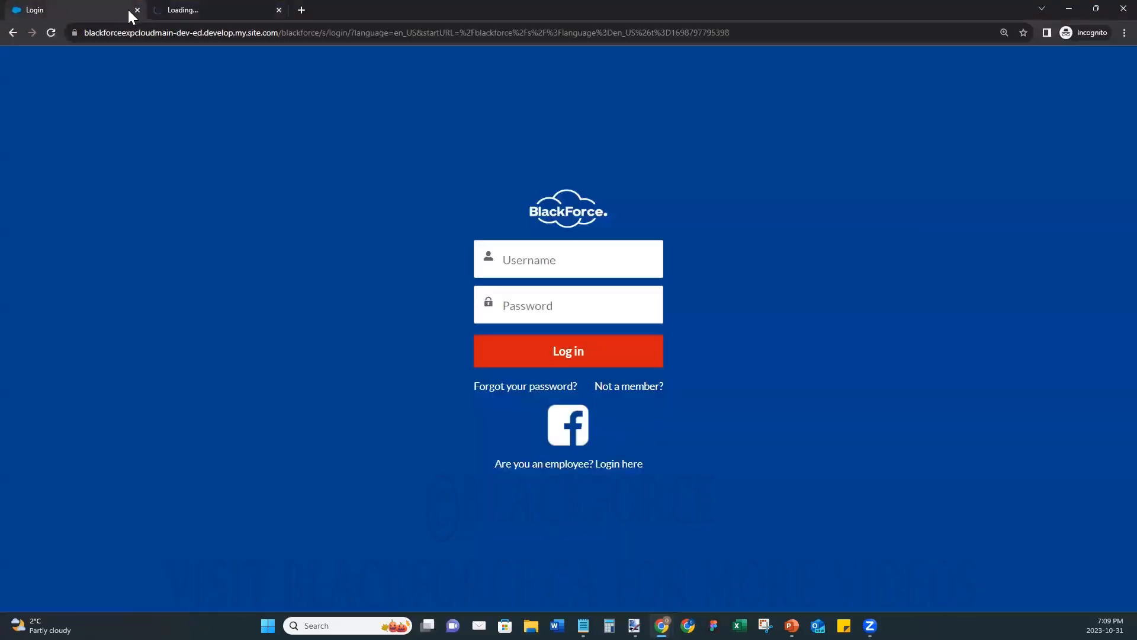
pyautogui.click(136, 10)
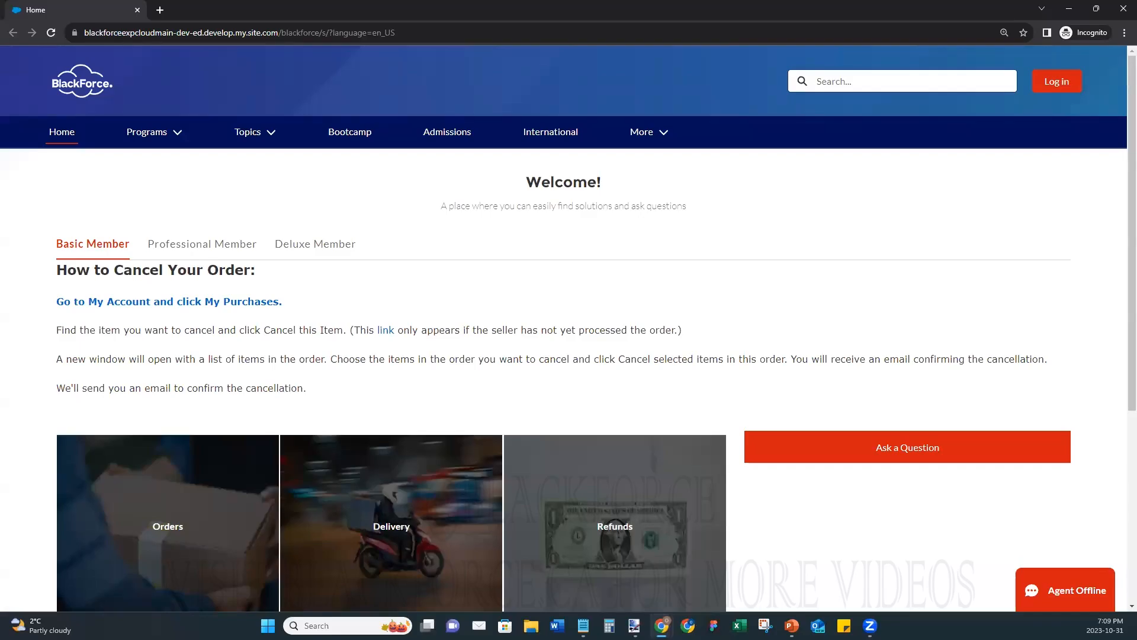
pyautogui.hotkey('alt', 'Tab')
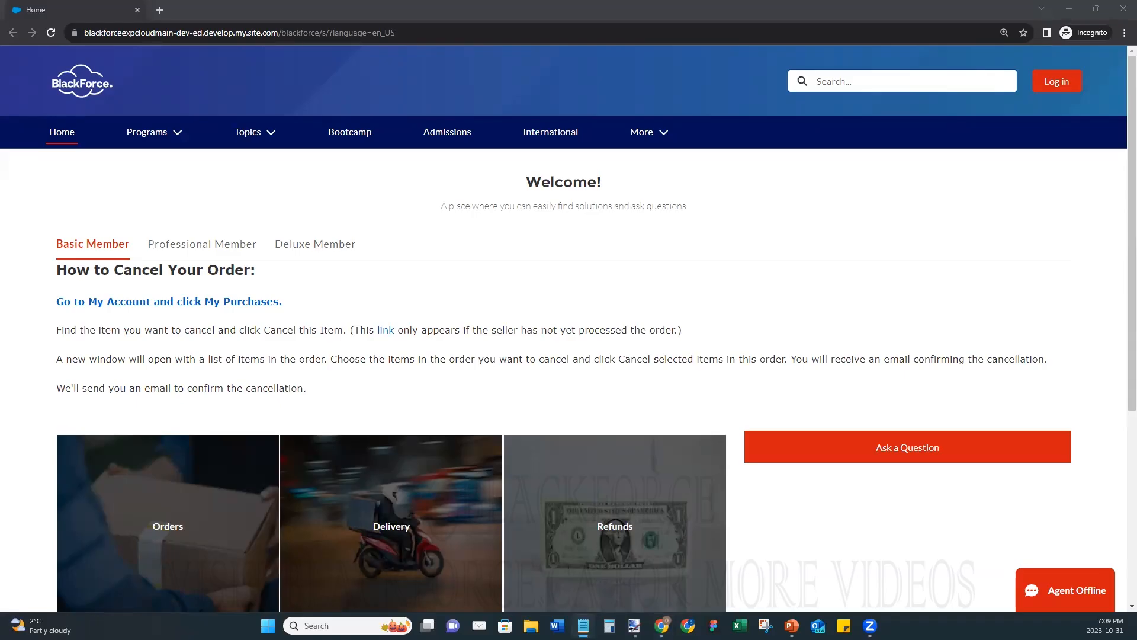
pyautogui.click(1068, 8)
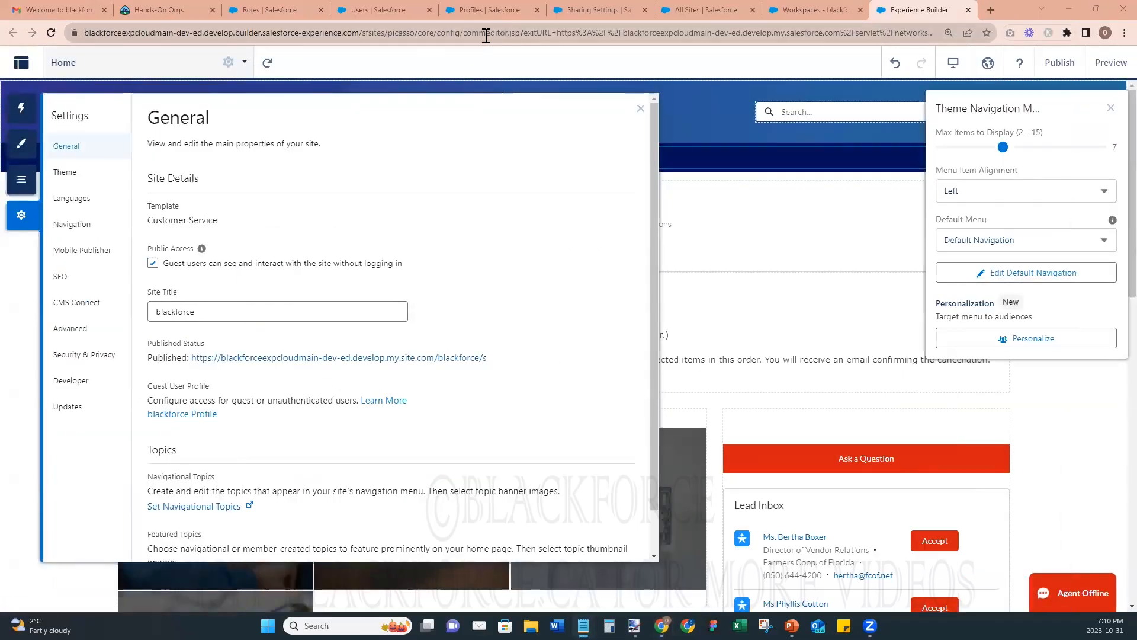
# Step: Reopen Sharing Settings in Setup, discarding the unsaved edit, and open the organization-wide defaults for editing
pyautogui.click(585, 10)
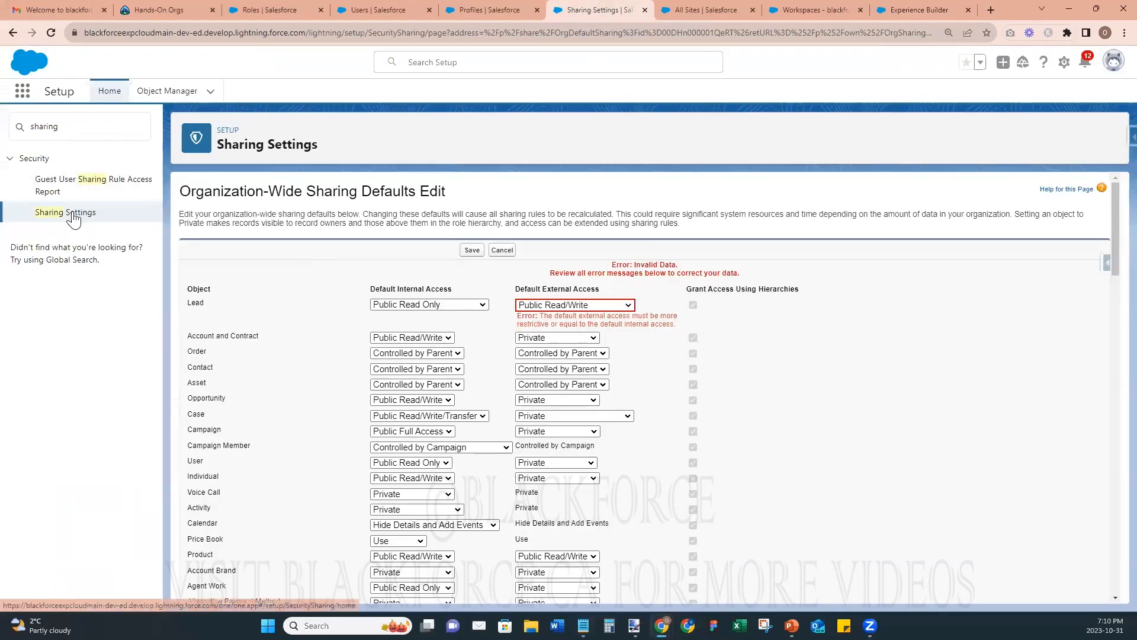
pyautogui.click(73, 219)
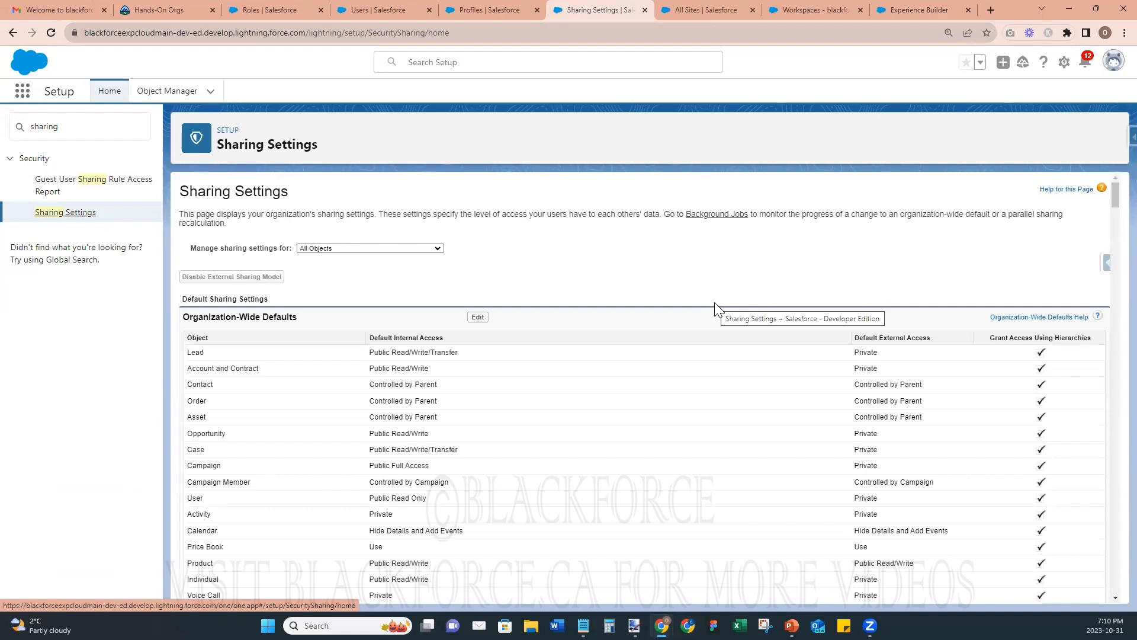
pyautogui.scroll(-2, 587, 377)
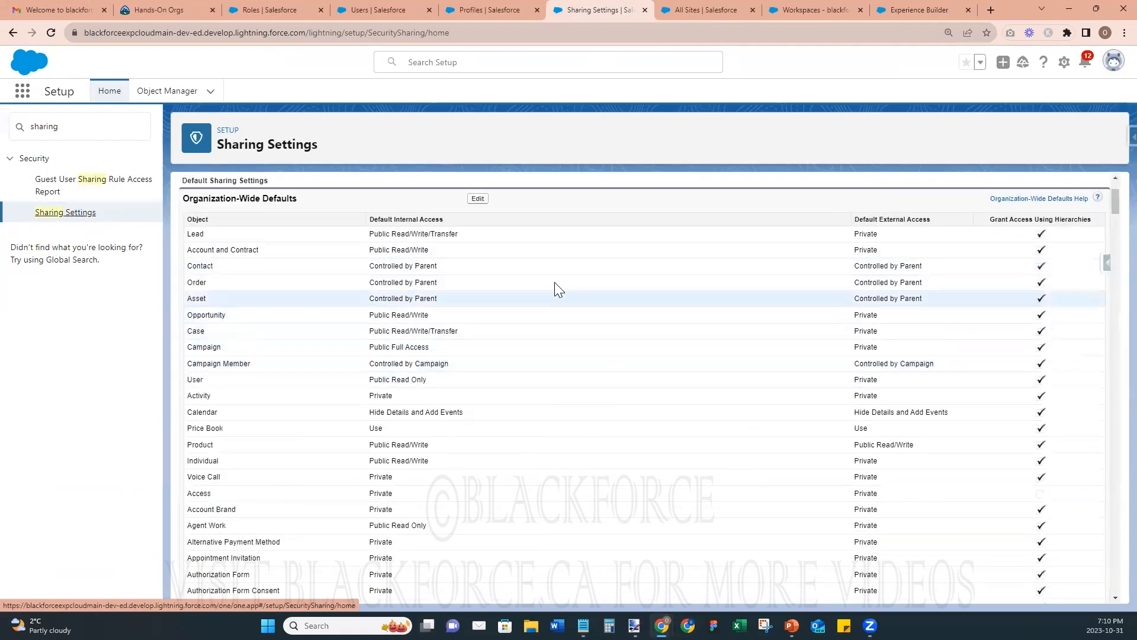
pyautogui.click(476, 199)
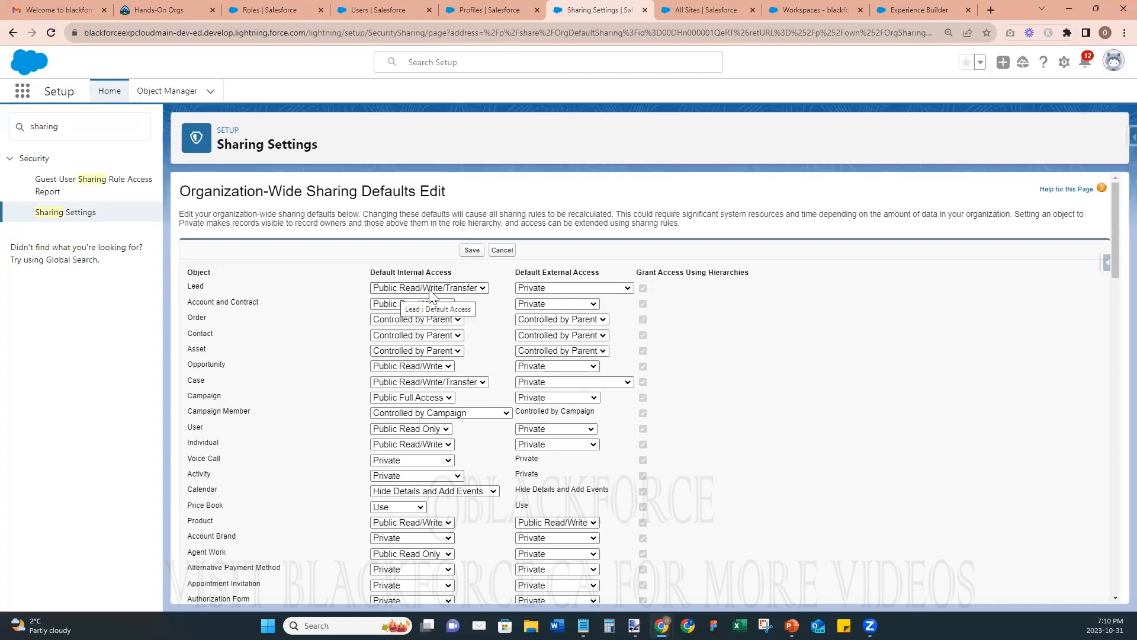
# Step: Review Lead's default access options, keep Public Read/Write/Transfer for internal and Private for external access, and save the sharing defaults
pyautogui.click(460, 291)
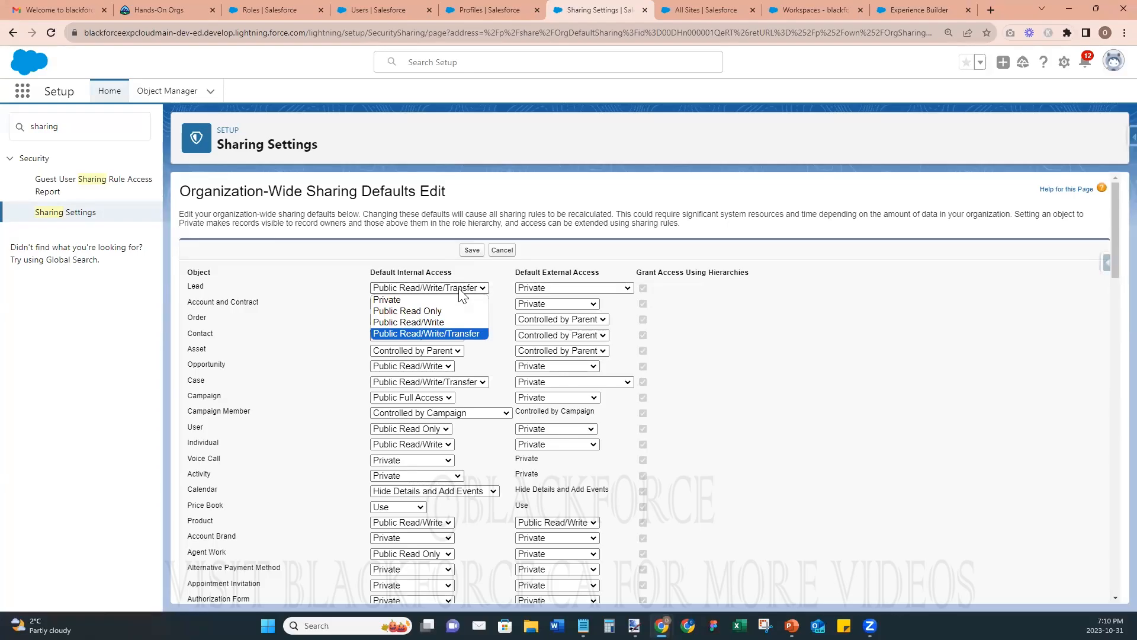
pyautogui.click(460, 288)
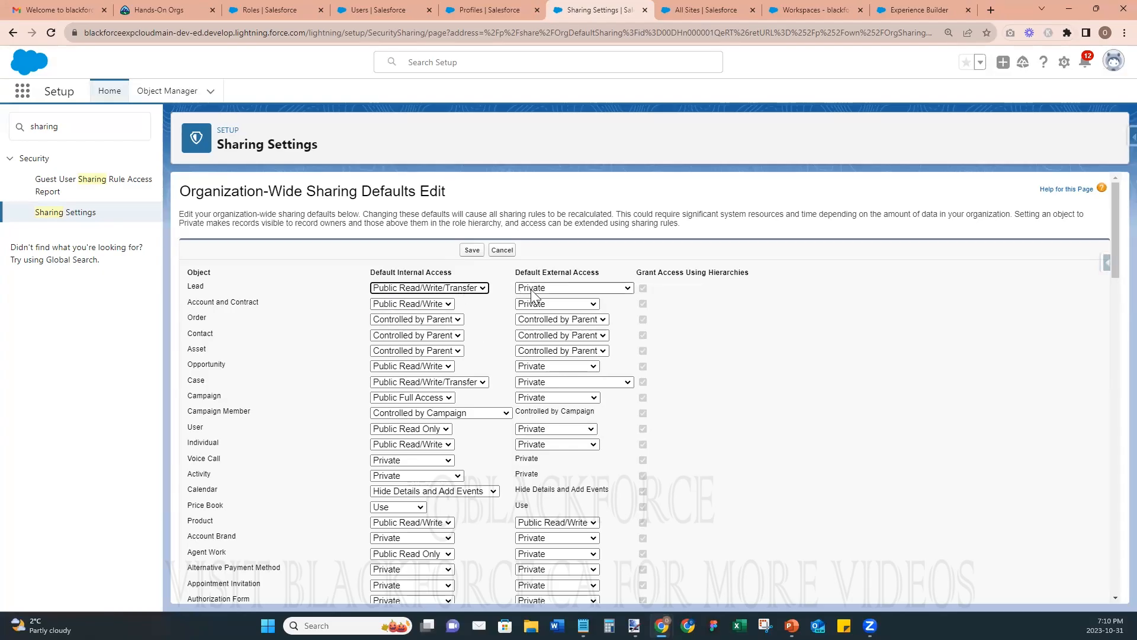
pyautogui.click(568, 288)
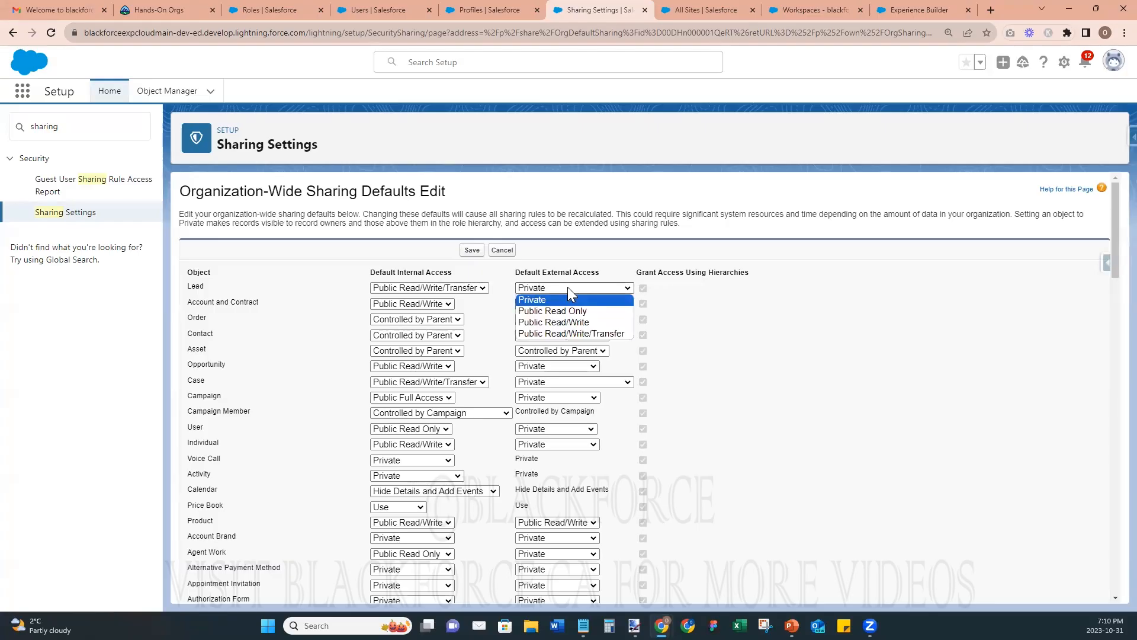
pyautogui.click(536, 293)
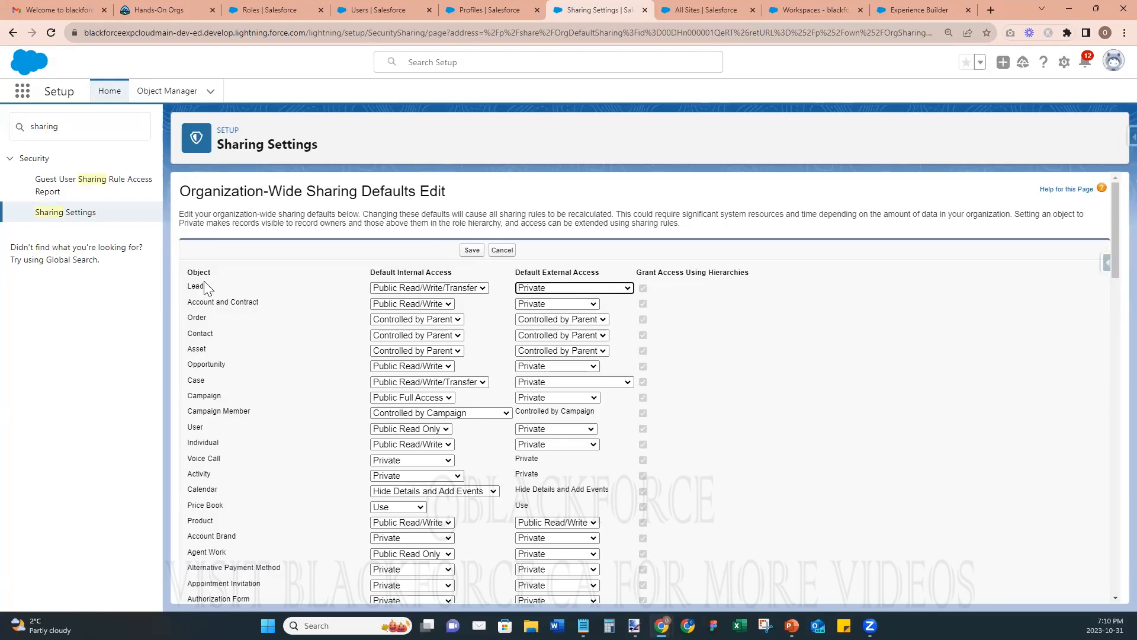
pyautogui.click(472, 252)
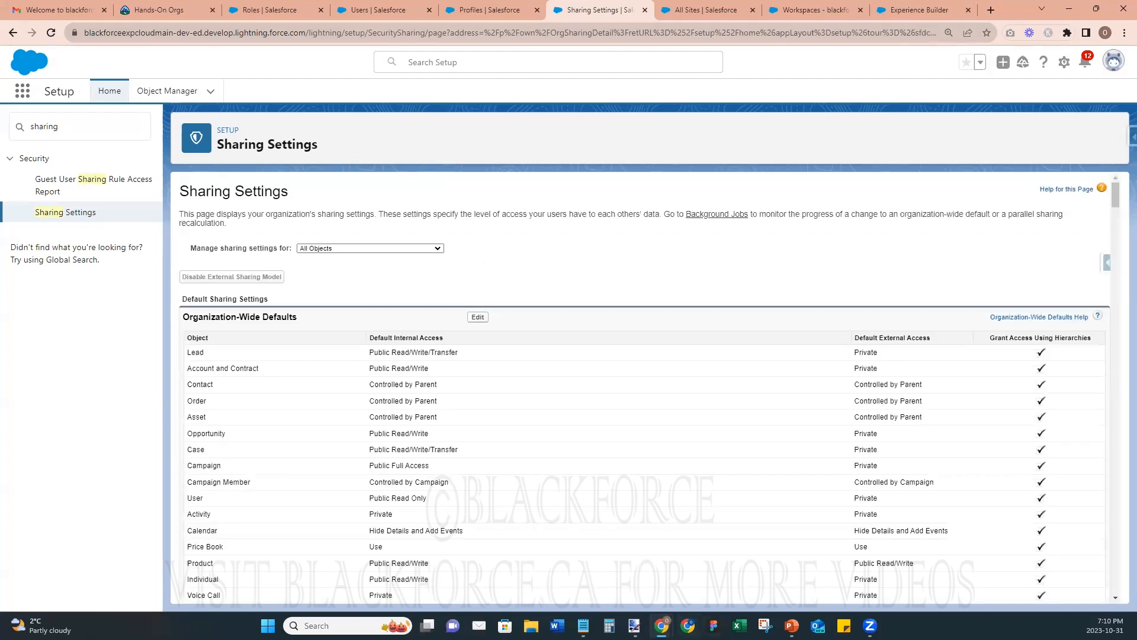
# Step: Switch to the published site in the incognito window and open its employee login page
pyautogui.moveTo(662, 625)
pyautogui.click(751, 569)
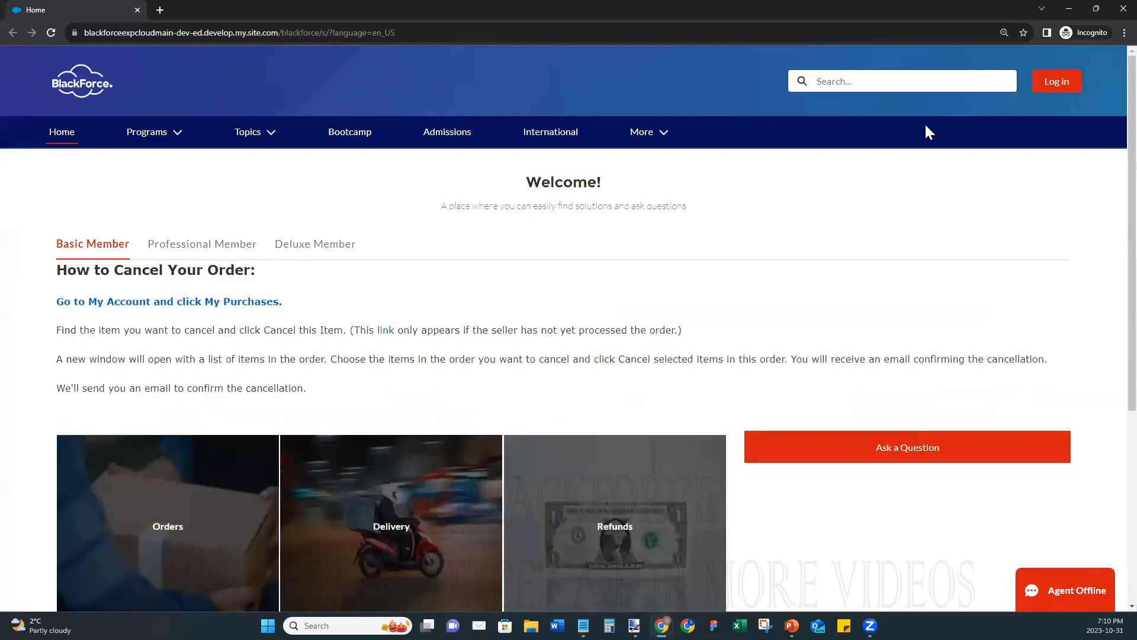
pyautogui.click(1057, 81)
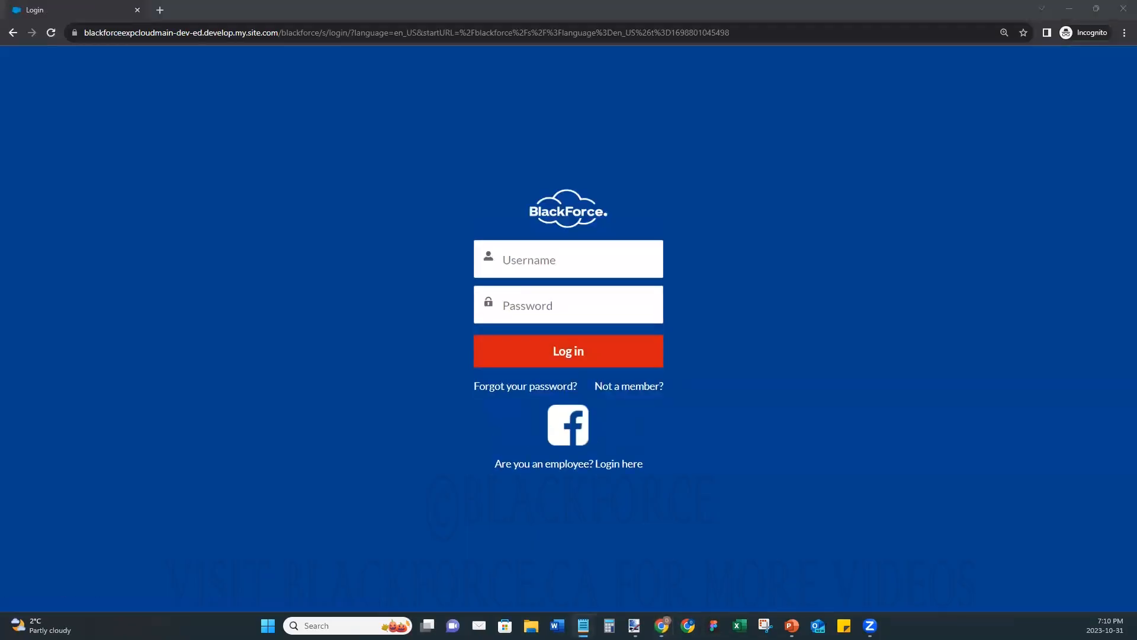
pyautogui.click(514, 465)
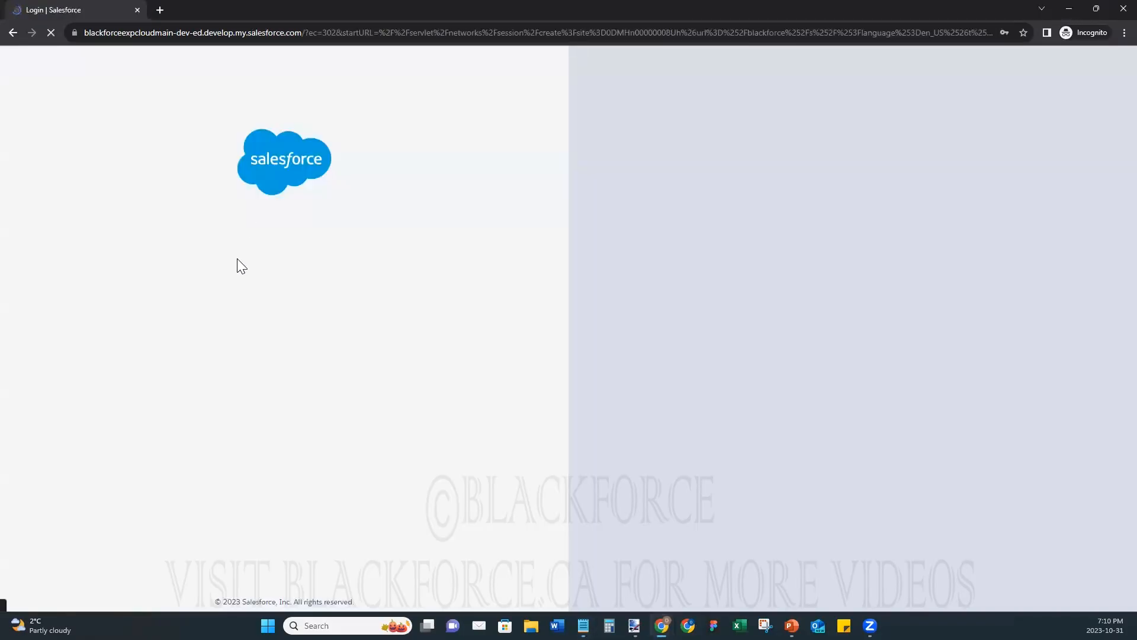
# Step: Log in to the site as the employee with the account's username and password
pyautogui.click(317, 265)
pyautogui.click(312, 324)
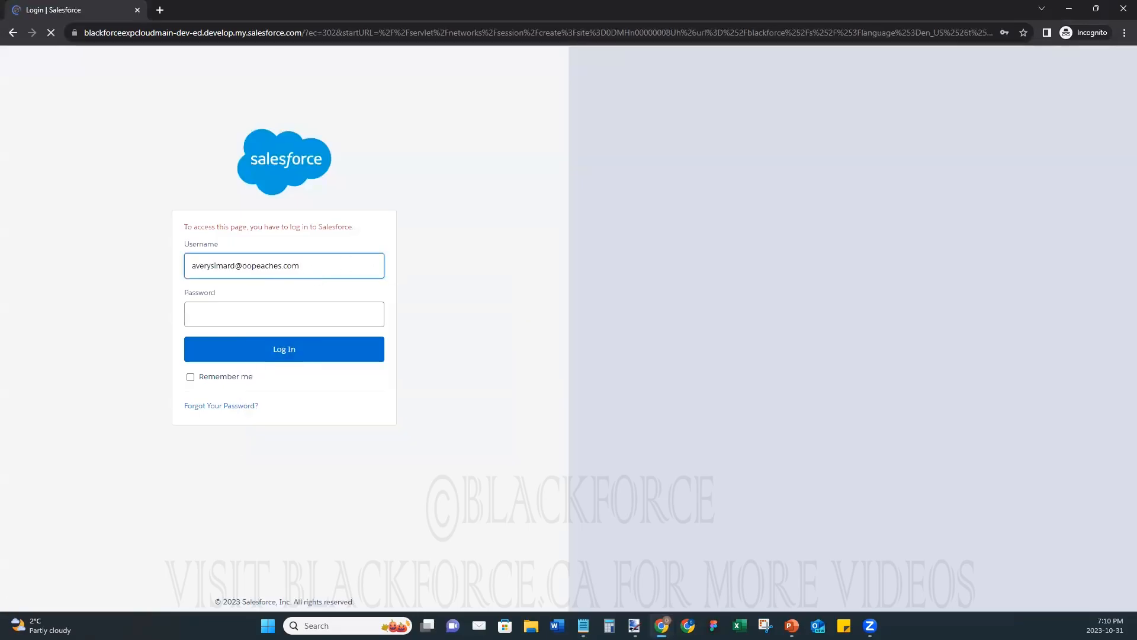
pyautogui.hotkey('alt', 'Tab')
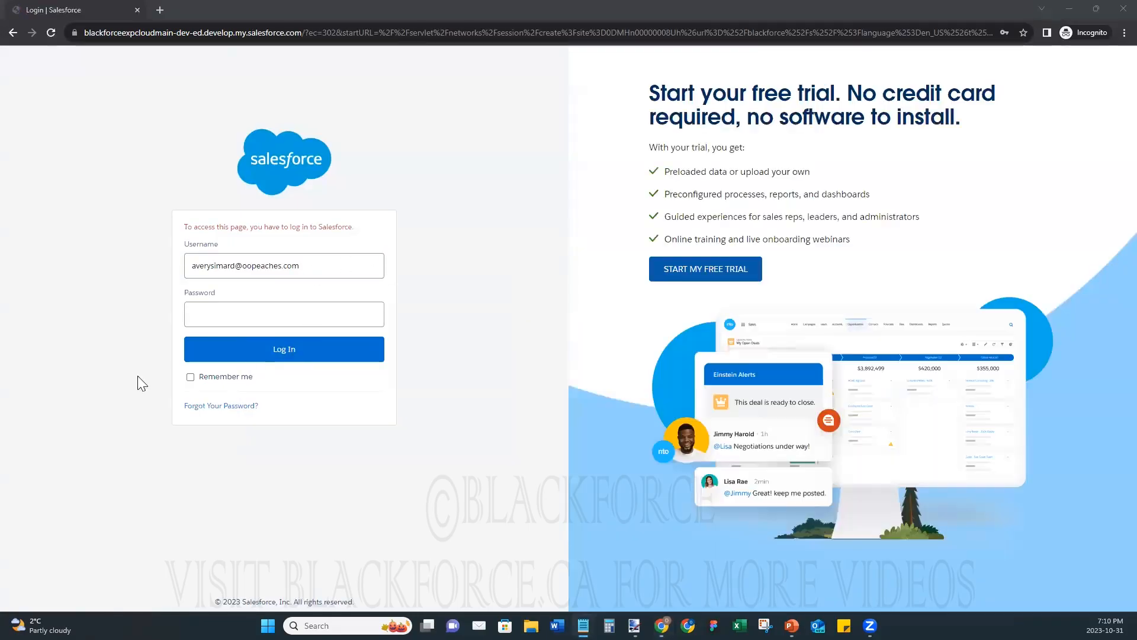
pyautogui.click(241, 310)
pyautogui.hotkey('ctrl', 'v')
pyautogui.click(280, 351)
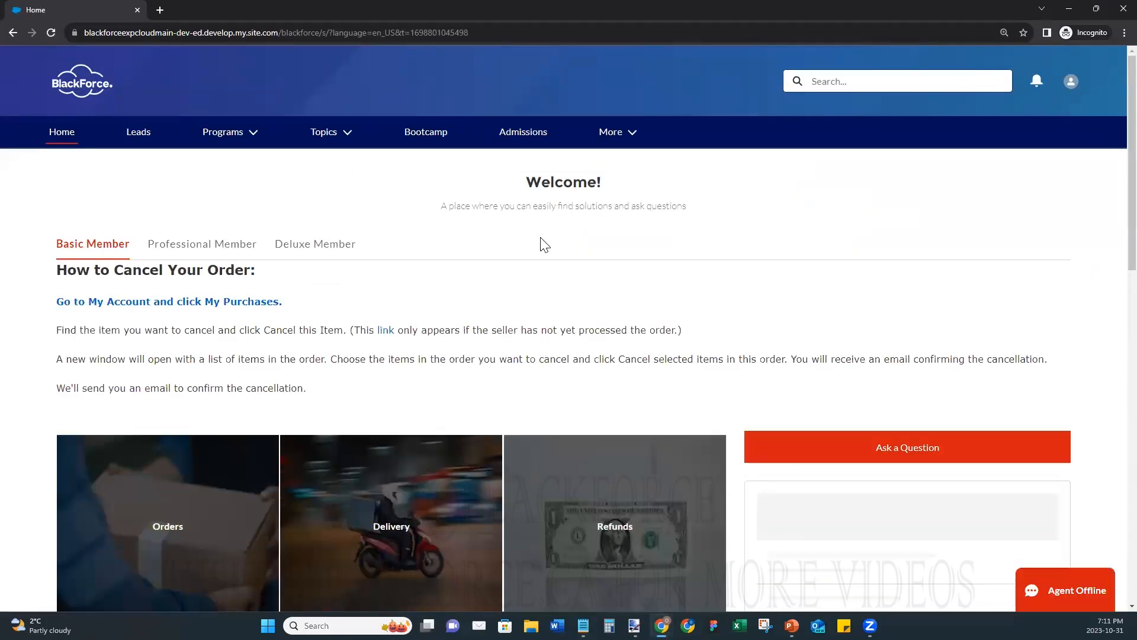
# Step: Open Leads on the site, display the All Open Leads list view, and pin it
pyautogui.click(138, 140)
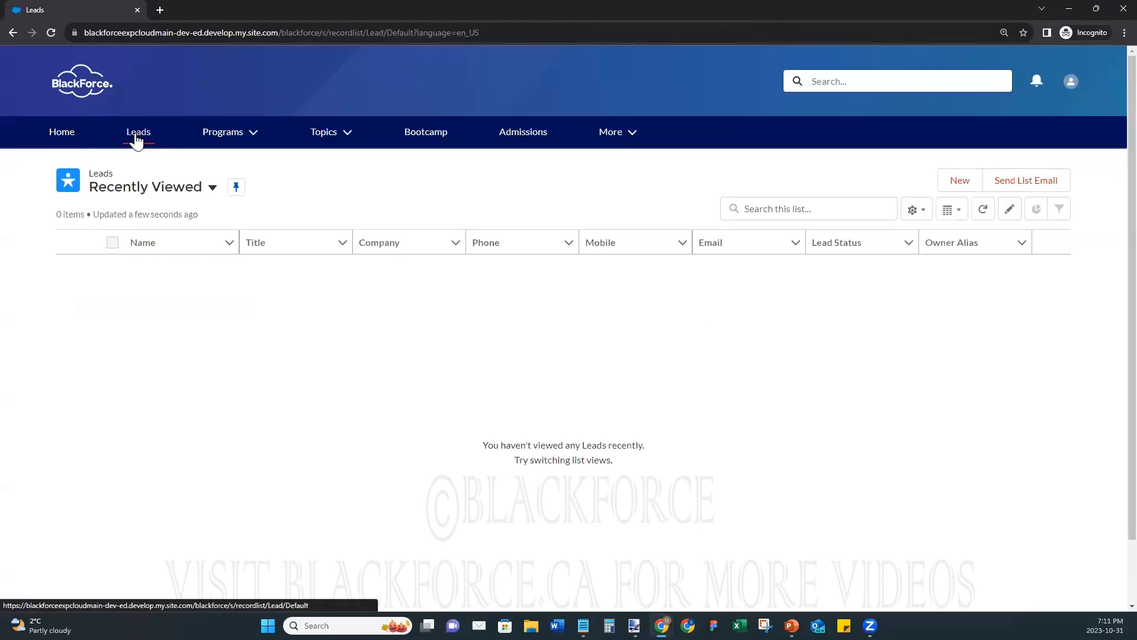
pyautogui.click(212, 188)
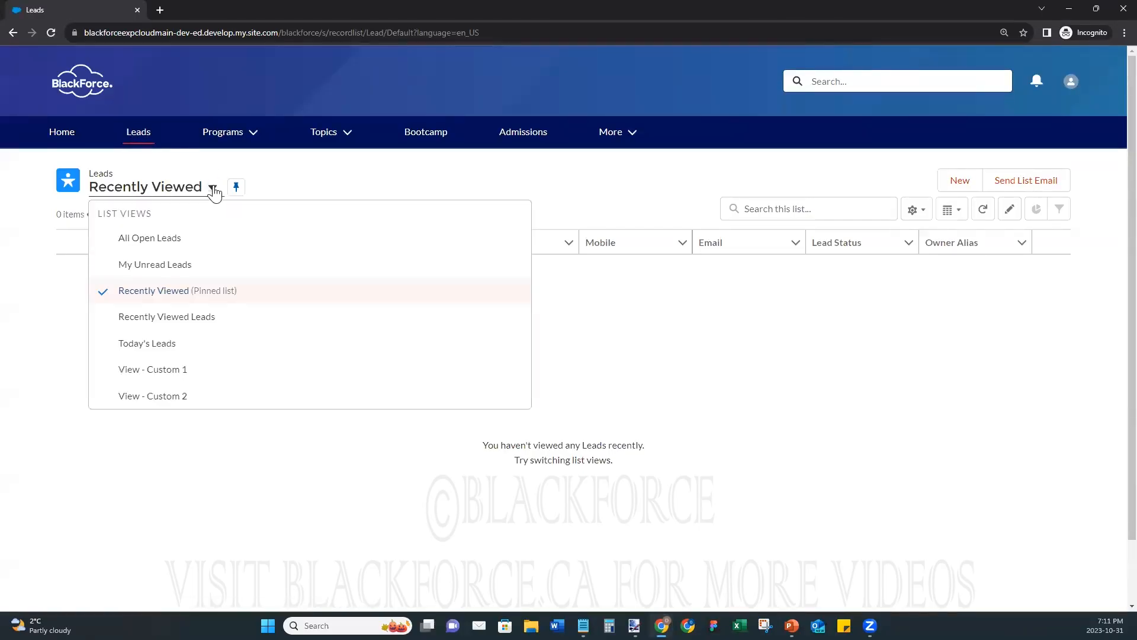
pyautogui.click(166, 239)
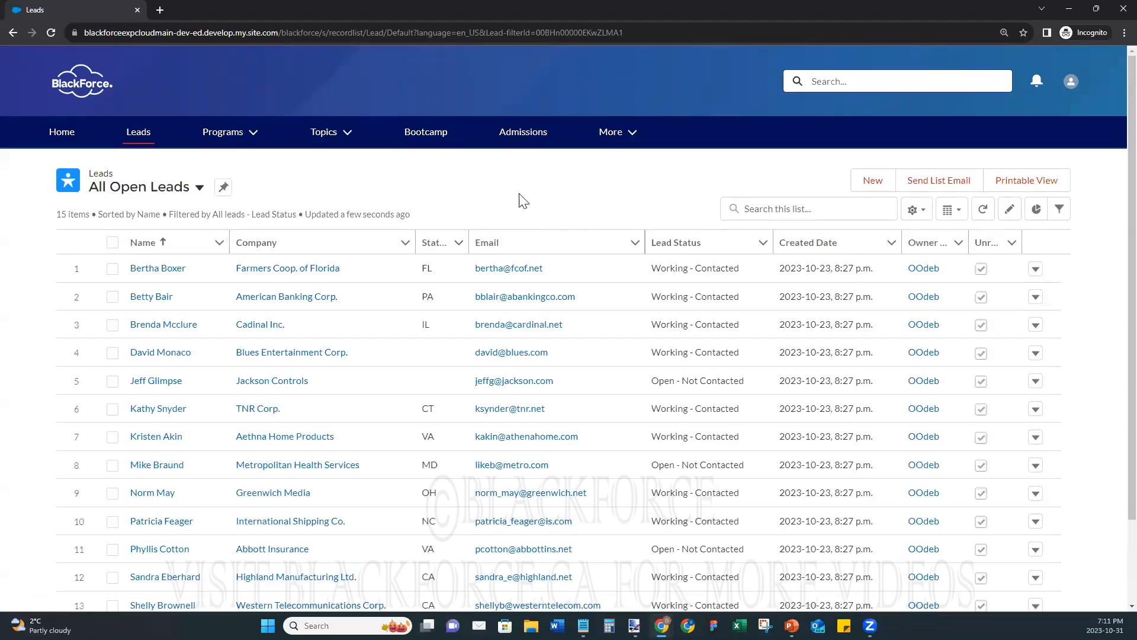
pyautogui.click(223, 187)
# Step: Open the Farmers Coop. of Florida lead, set its title to Director of Vendor Relations Role, and save it
pyautogui.click(158, 268)
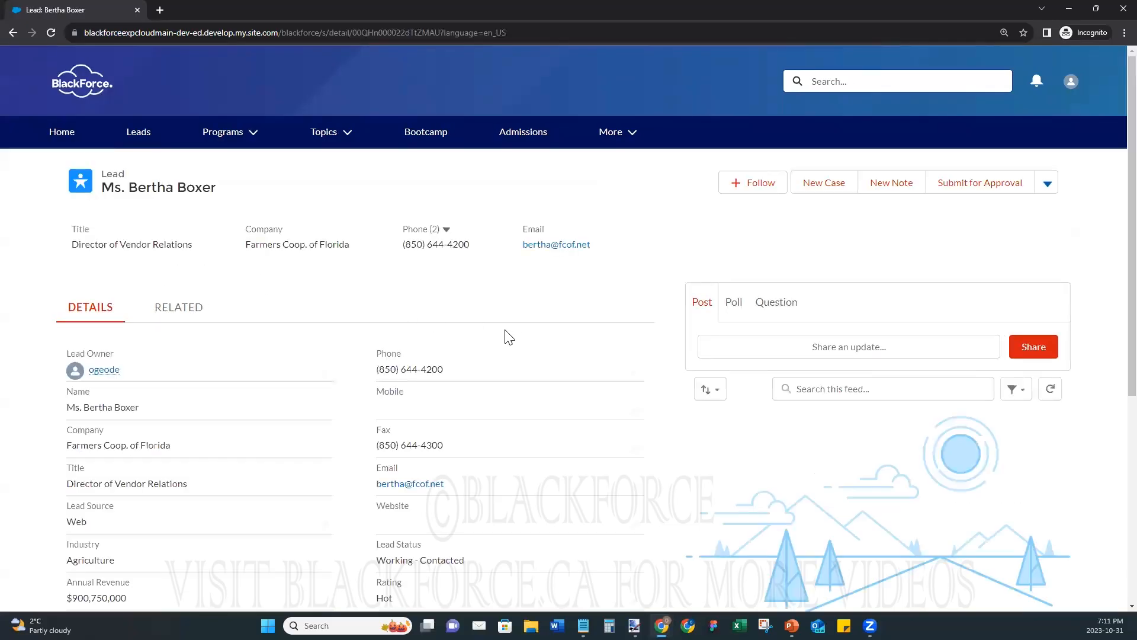
pyautogui.scroll(-2, 512, 339)
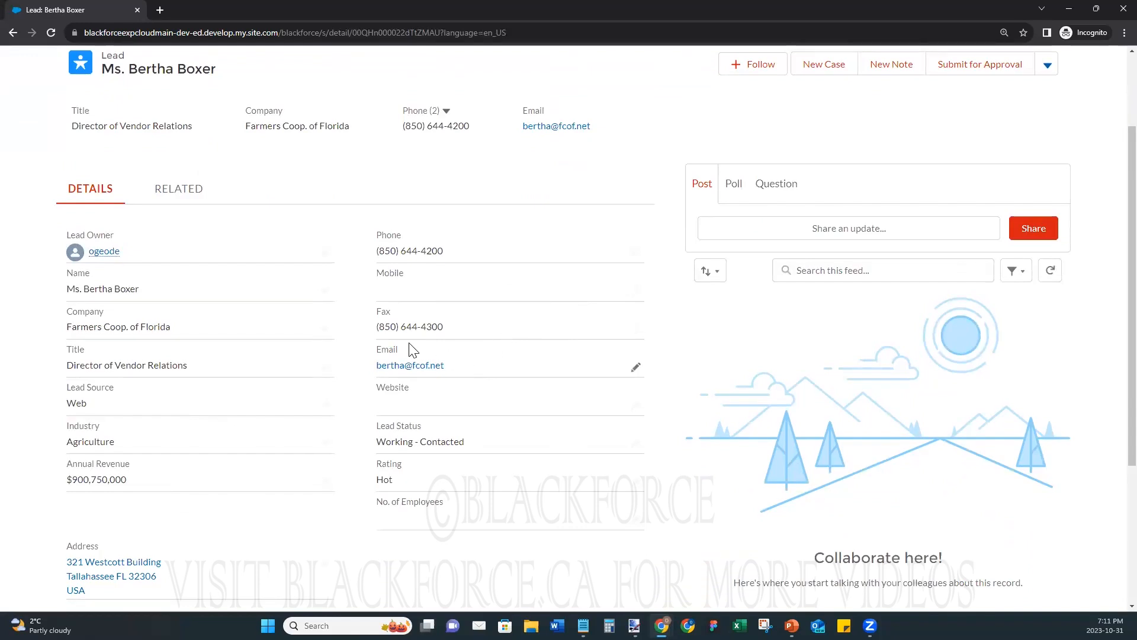
pyautogui.click(325, 368)
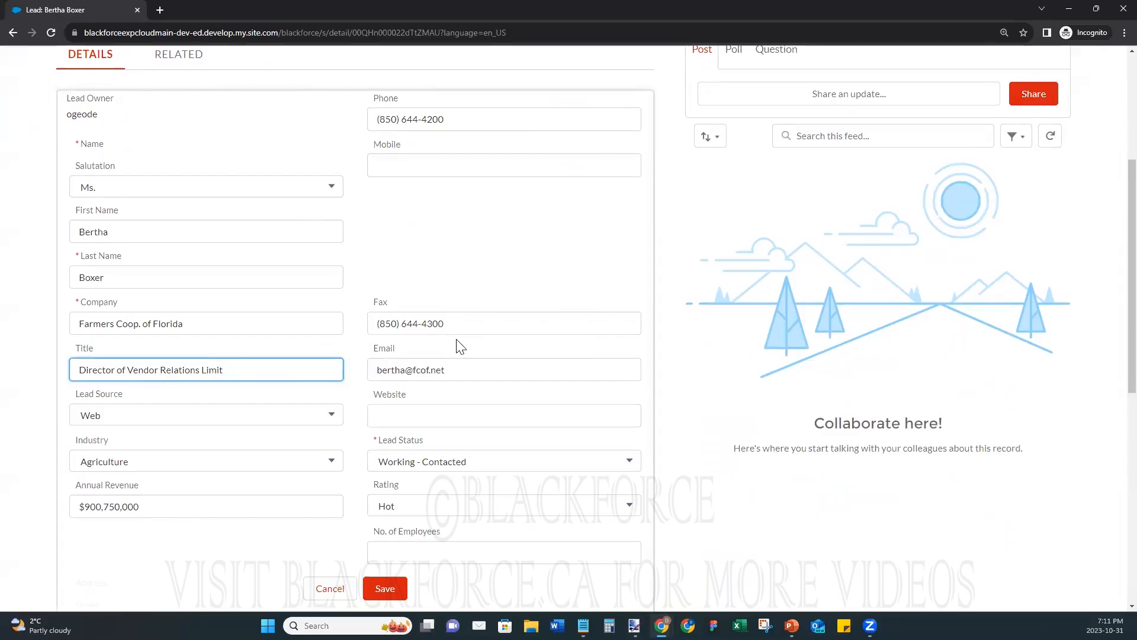
pyautogui.press('BackSpace')
pyautogui.press('BackSpace')
pyautogui.press('BackSpace')
pyautogui.press('BackSpace')
pyautogui.press('BackSpace')
pyautogui.press('BackSpace')
pyautogui.press('BackSpace')
pyautogui.press('BackSpace')
pyautogui.write('R')
pyautogui.click(381, 585)
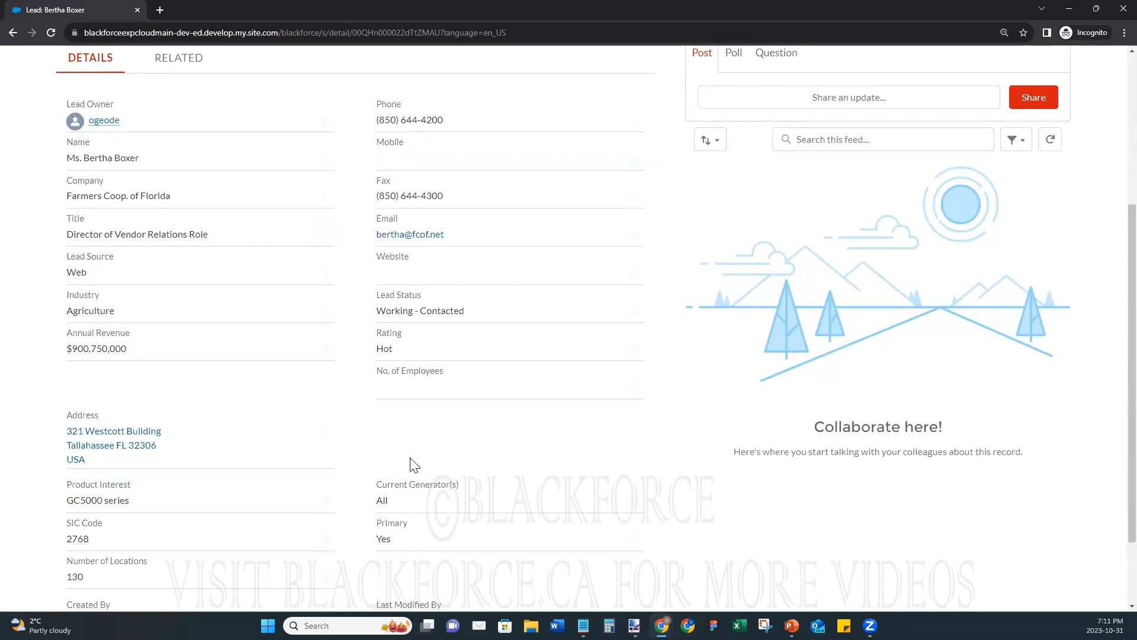
pyautogui.scroll(3, 414, 464)
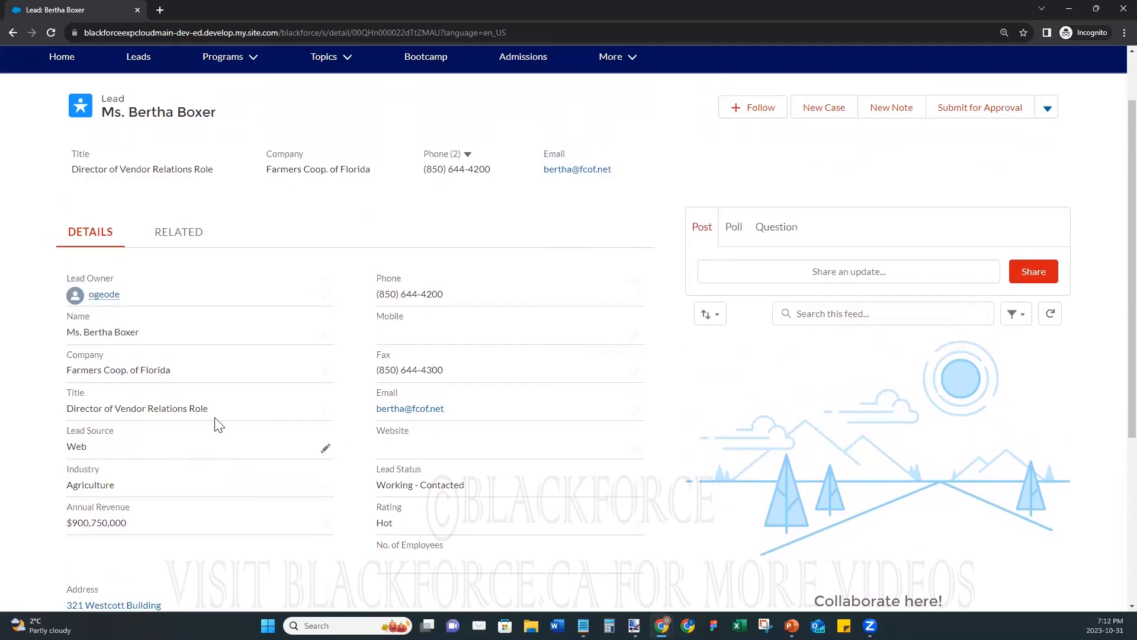
# Step: Check Lead's internal access default in Sharing Settings, return to the incognito site window, and log the employee out
pyautogui.click(1069, 8)
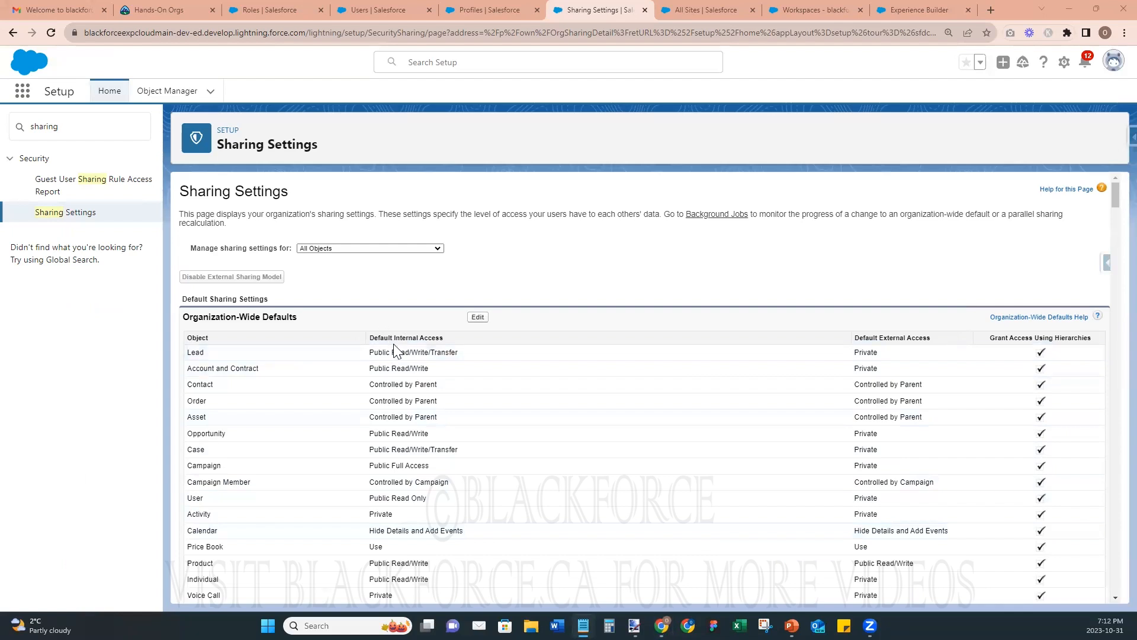
pyautogui.moveTo(661, 625)
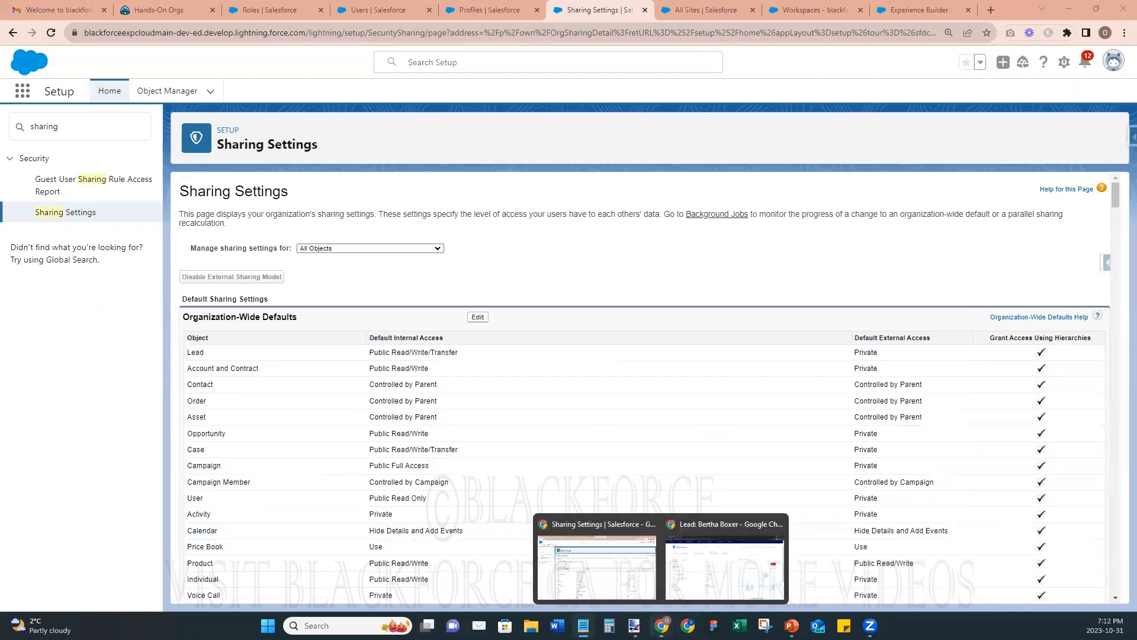
pyautogui.click(717, 563)
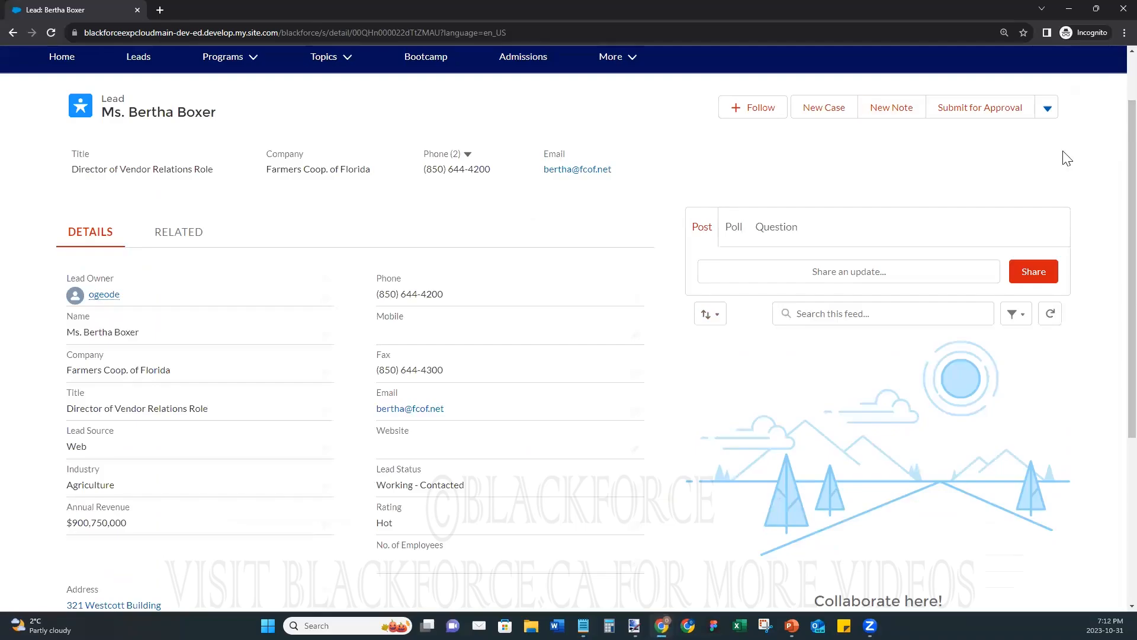
pyautogui.click(1072, 83)
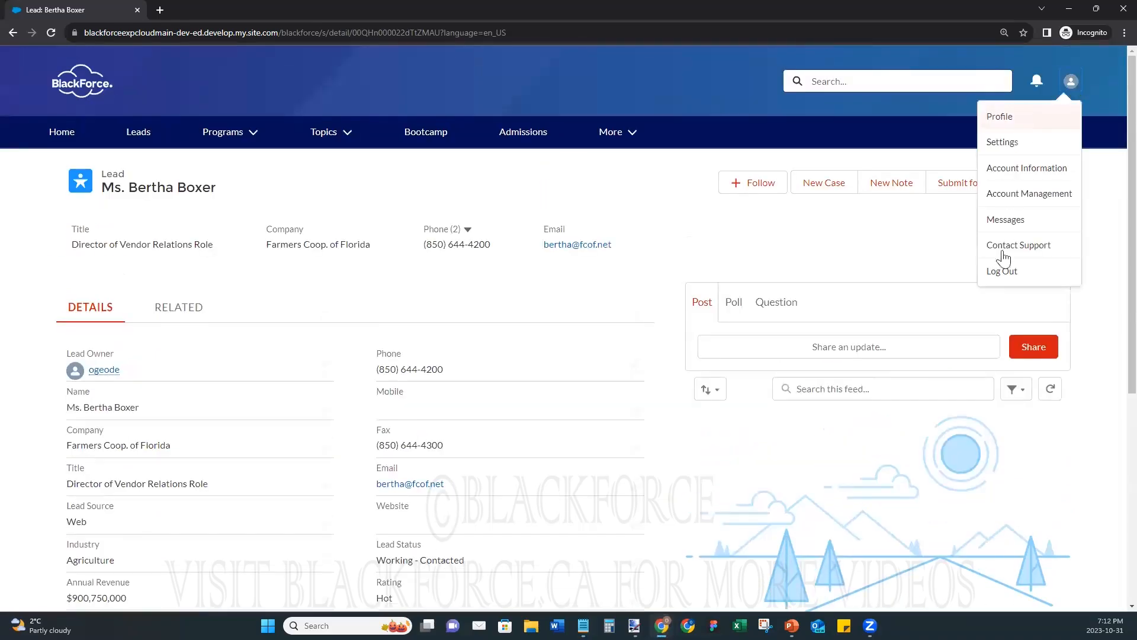
pyautogui.click(1003, 270)
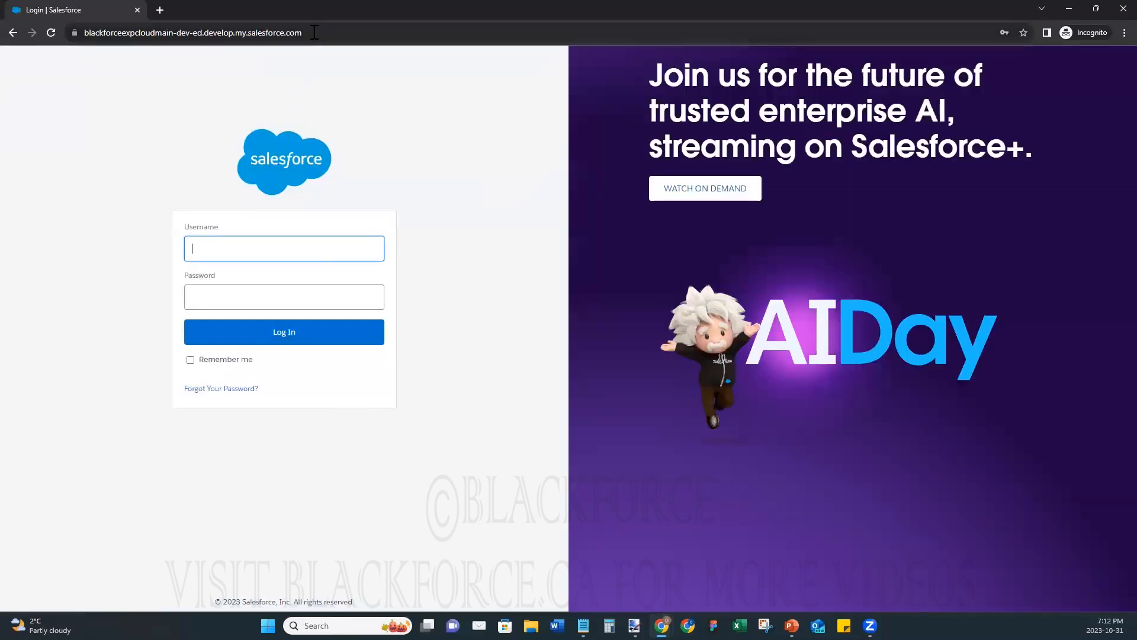
# Step: Try to reach the site login page by adding /s/login to the Salesforce address, and close the incognito window
pyautogui.click(335, 34)
pyautogui.write('/s/lo')
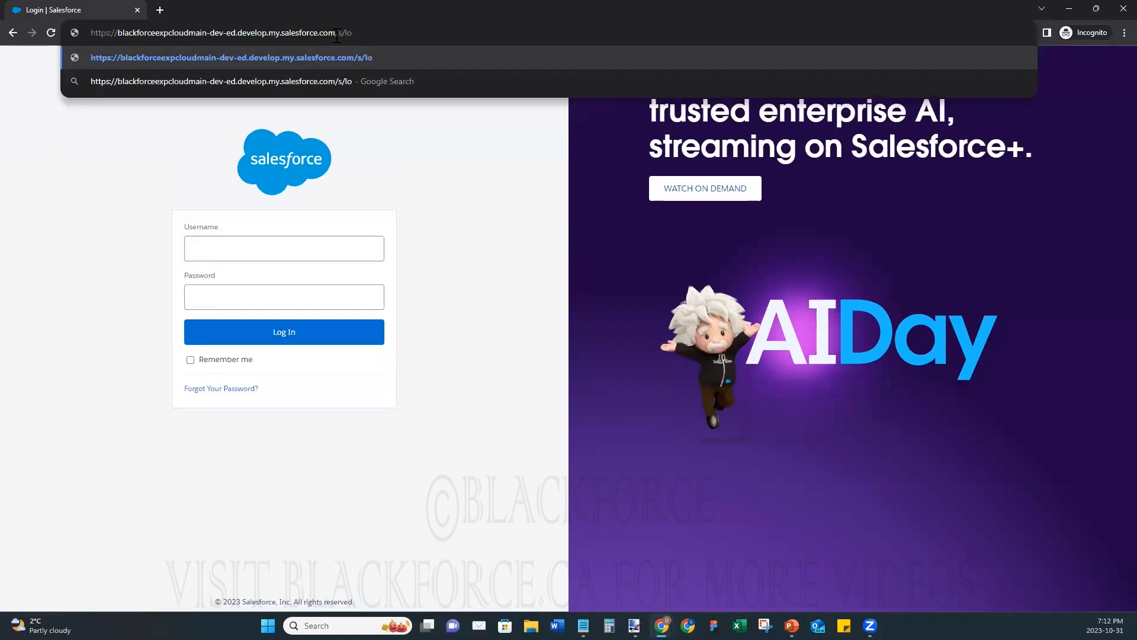
pyautogui.write('gin')
pyautogui.press('Return')
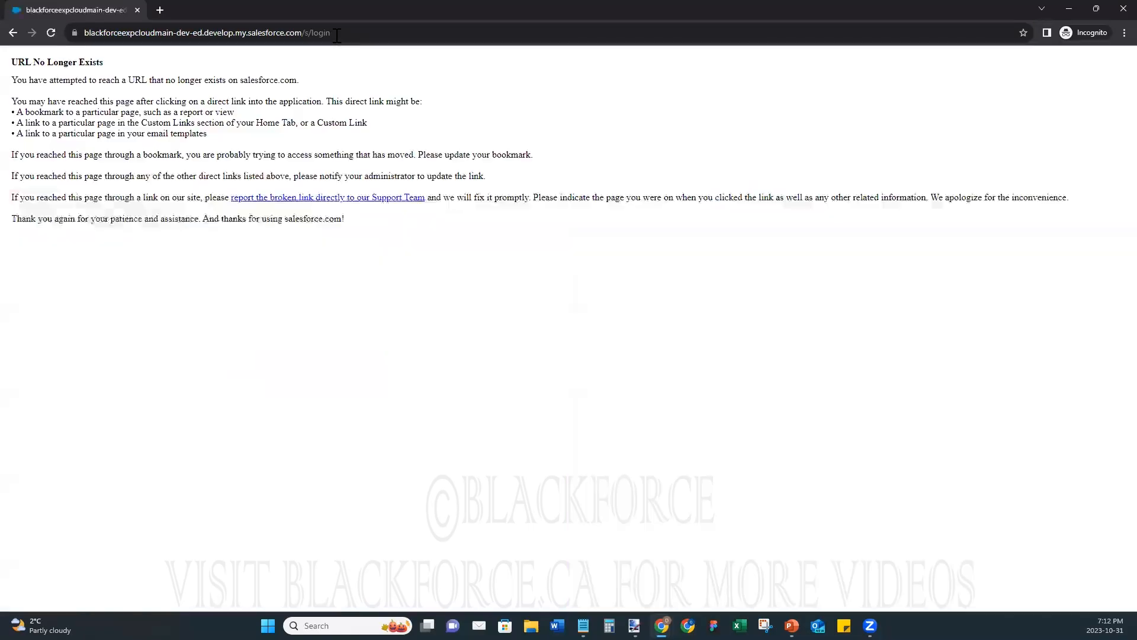
pyautogui.click(1124, 9)
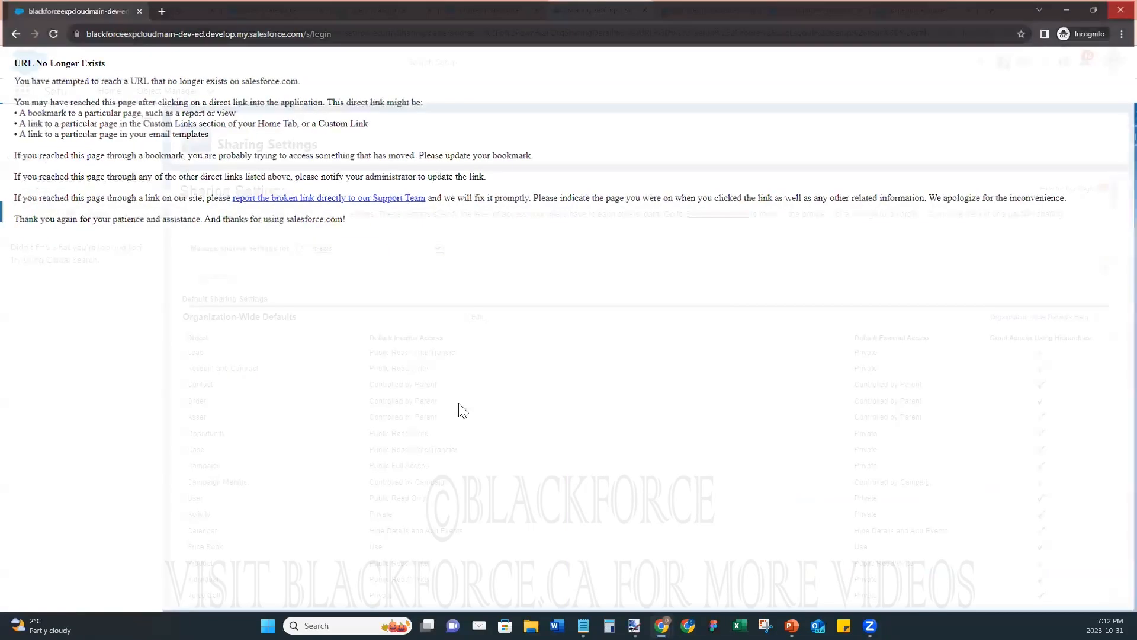
# Step: Open the published site URL from Experience Builder's General settings in a new incognito window
pyautogui.click(936, 9)
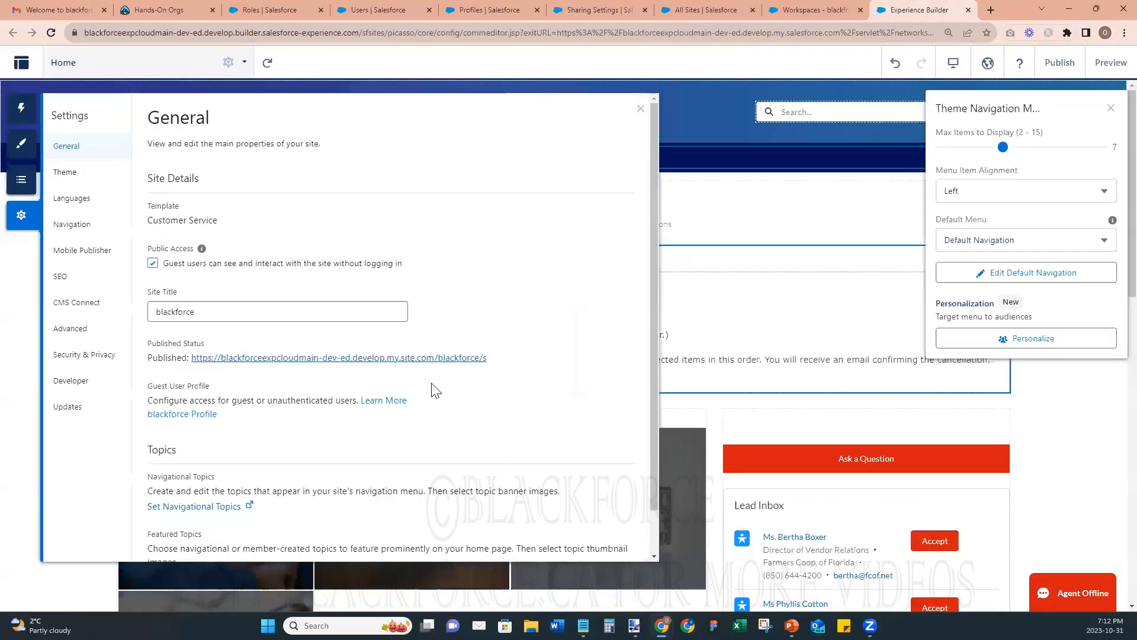
pyautogui.rightClick(319, 358)
pyautogui.click(374, 400)
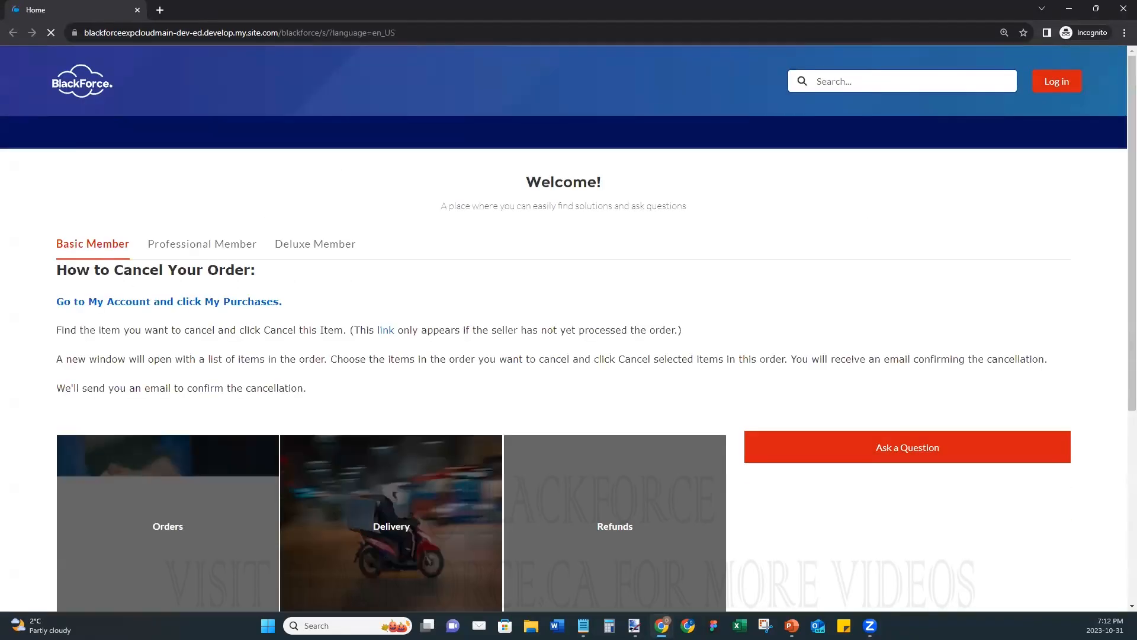
# Step: Open the site's login page and try to log in with the Customer Community Plus user's username and account password
pyautogui.click(1056, 81)
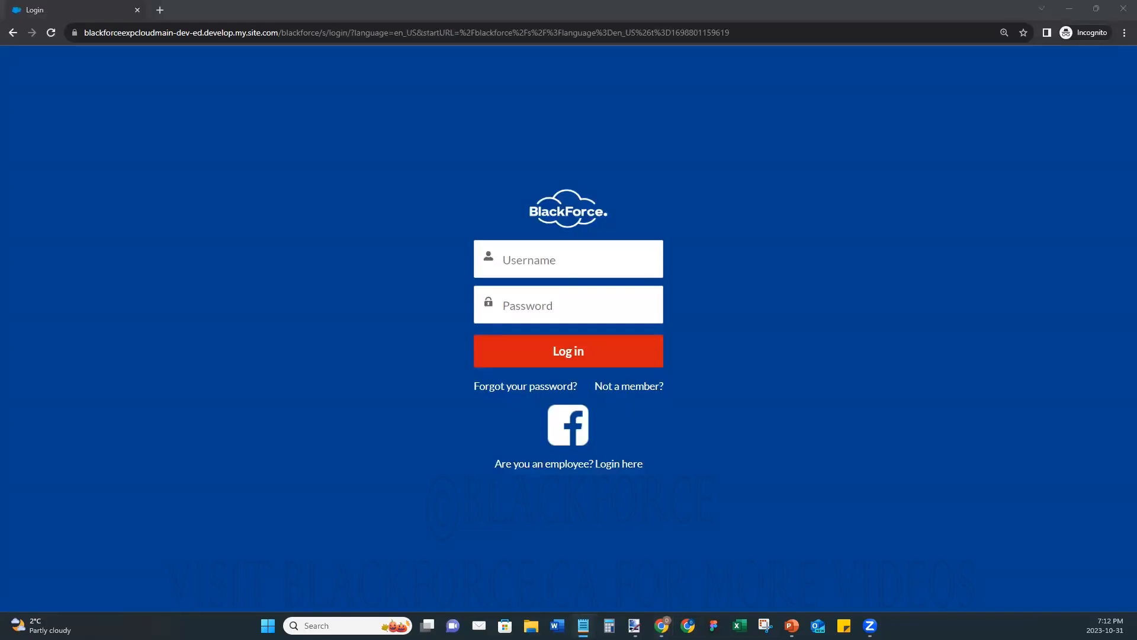
pyautogui.click(555, 254)
pyautogui.hotkey('ctrl', 'v')
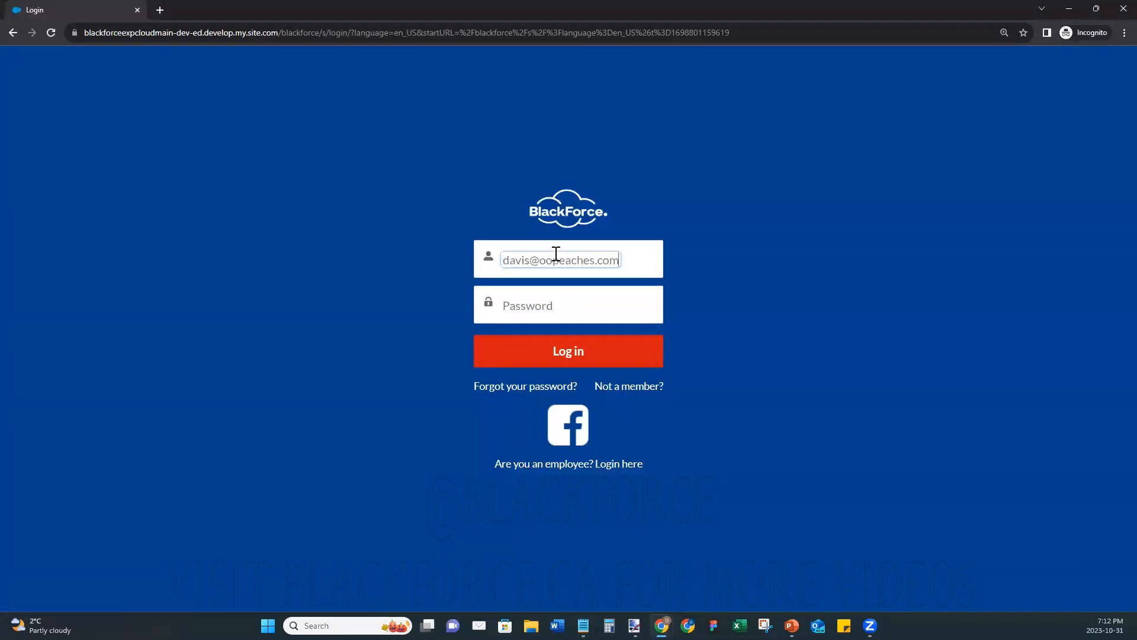
pyautogui.press('Home')
pyautogui.hotkey('alt', 'Tab')
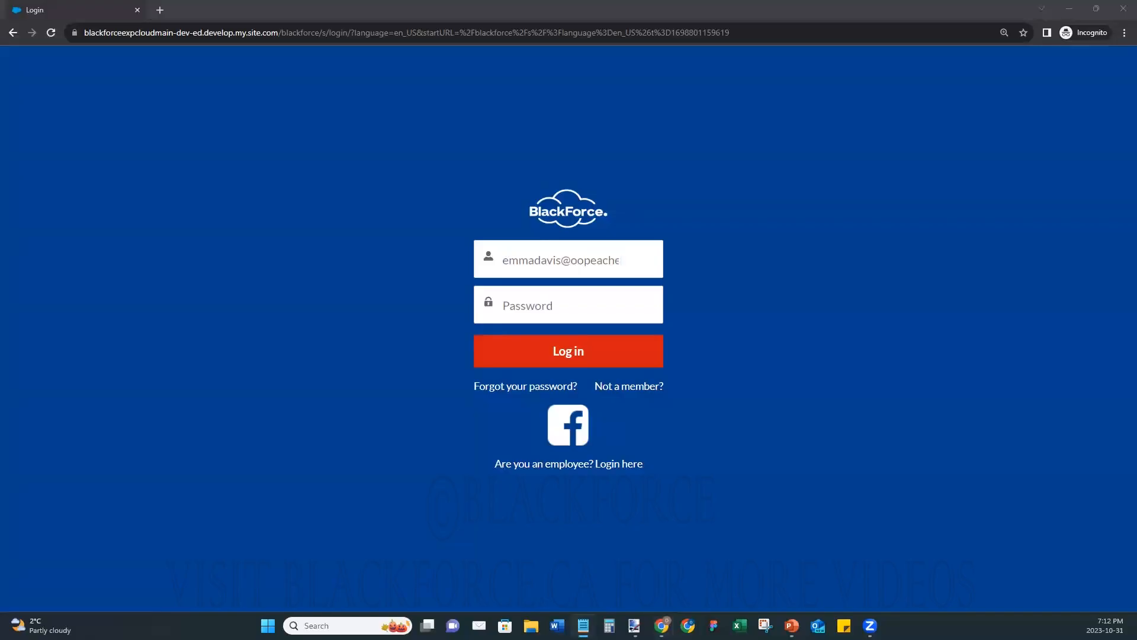
pyautogui.click(569, 306)
pyautogui.hotkey('ctrl', 'v')
pyautogui.click(567, 358)
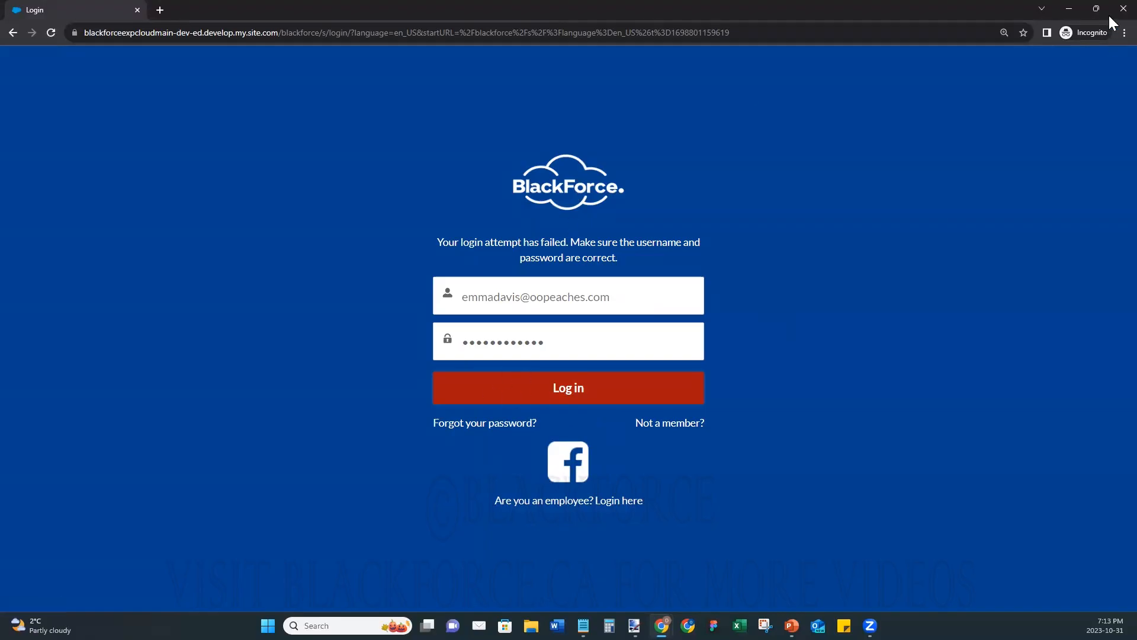
# Step: Open the user record titled SVP, Operations in Salesforce Setup and select its username for copying
pyautogui.click(1069, 6)
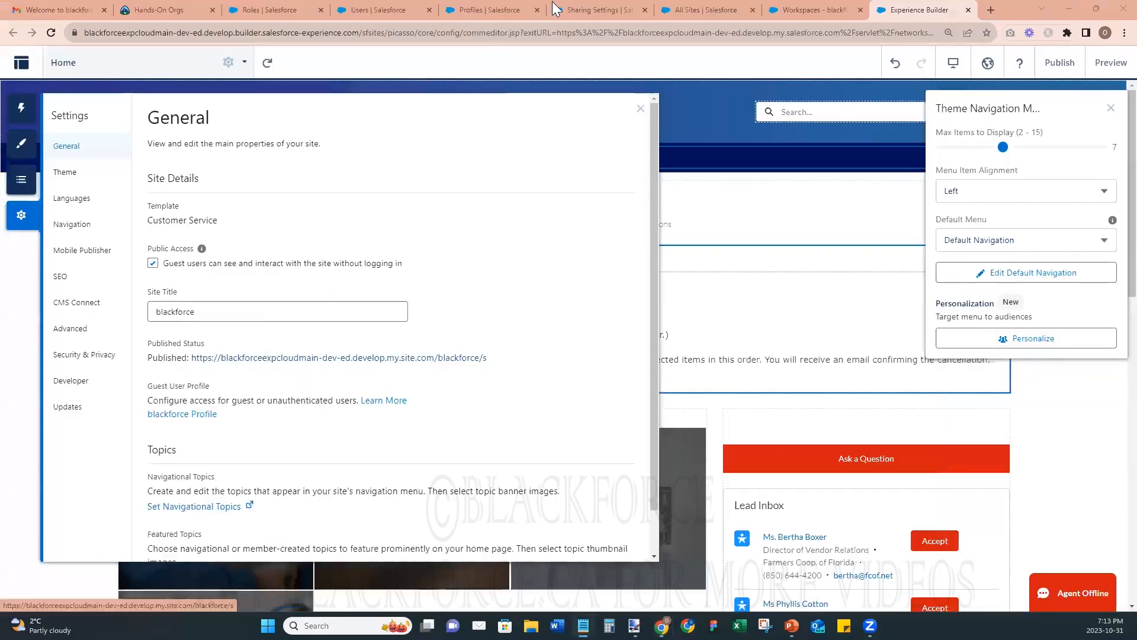
pyautogui.click(391, 15)
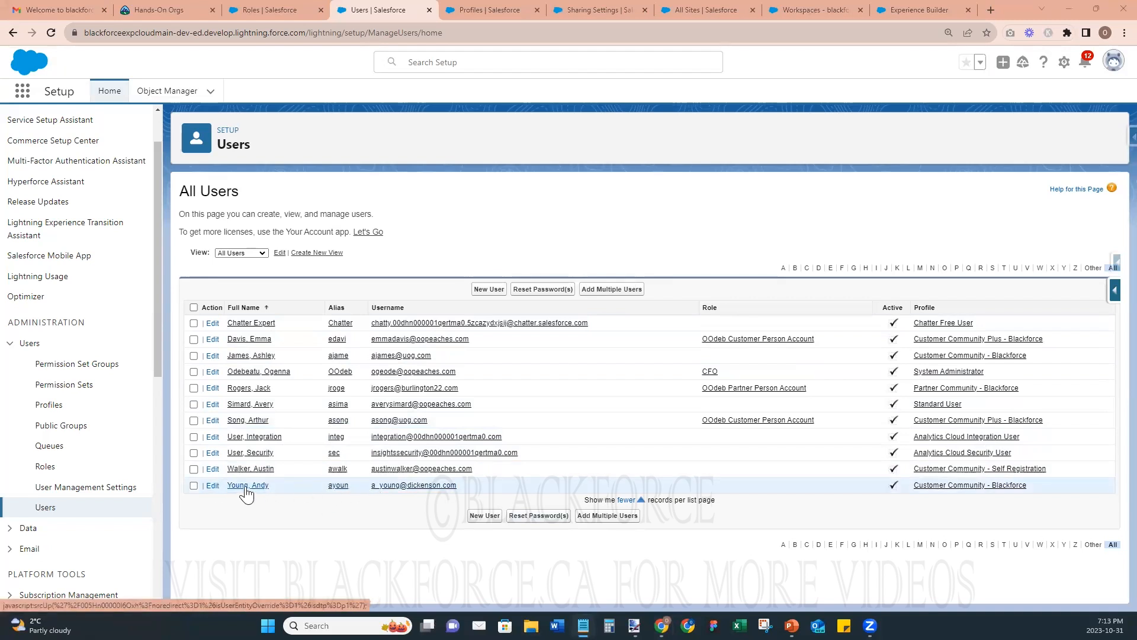
pyautogui.click(536, 383)
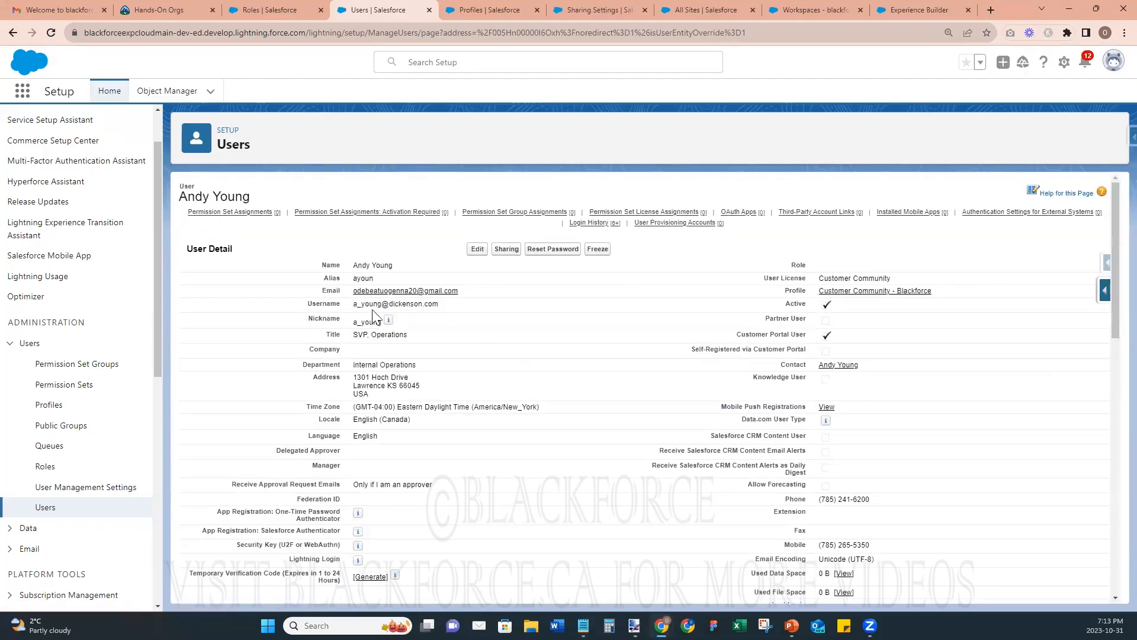
pyautogui.moveTo(439, 305); pyautogui.dragTo(352, 306)
pyautogui.hotkey('ctrl', 'c')
# Step: Replace the username on the incognito login page with the SVP, Operations user's and try to log in with the password already entered
pyautogui.moveTo(662, 625)
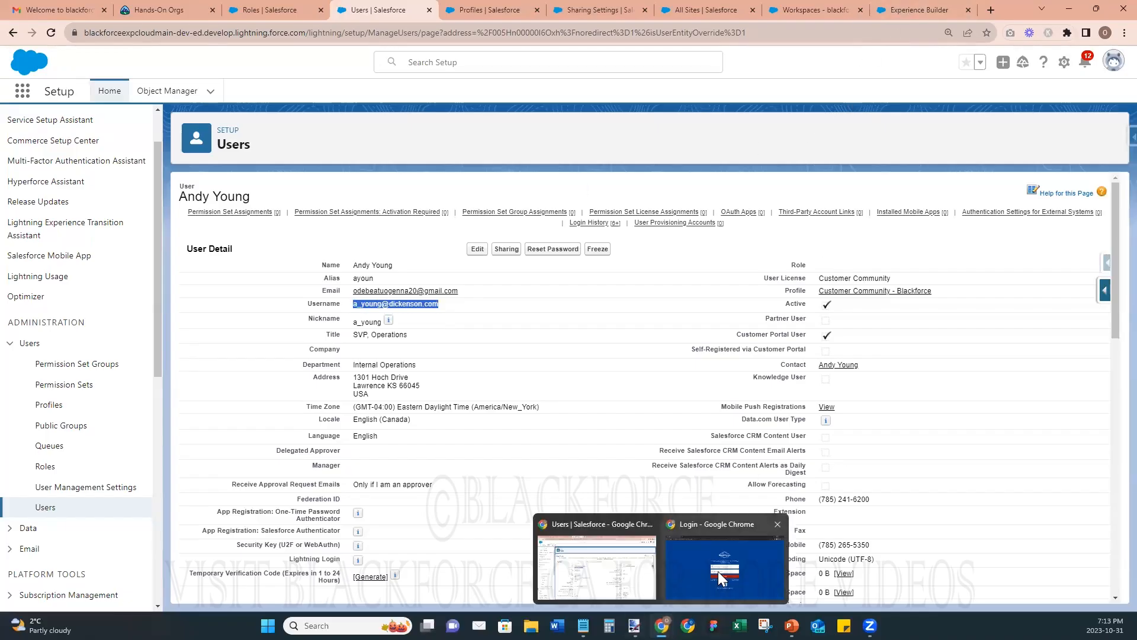
pyautogui.click(718, 572)
pyautogui.moveTo(623, 299); pyautogui.dragTo(451, 318)
pyautogui.hotkey('ctrl', 'v')
pyautogui.click(556, 388)
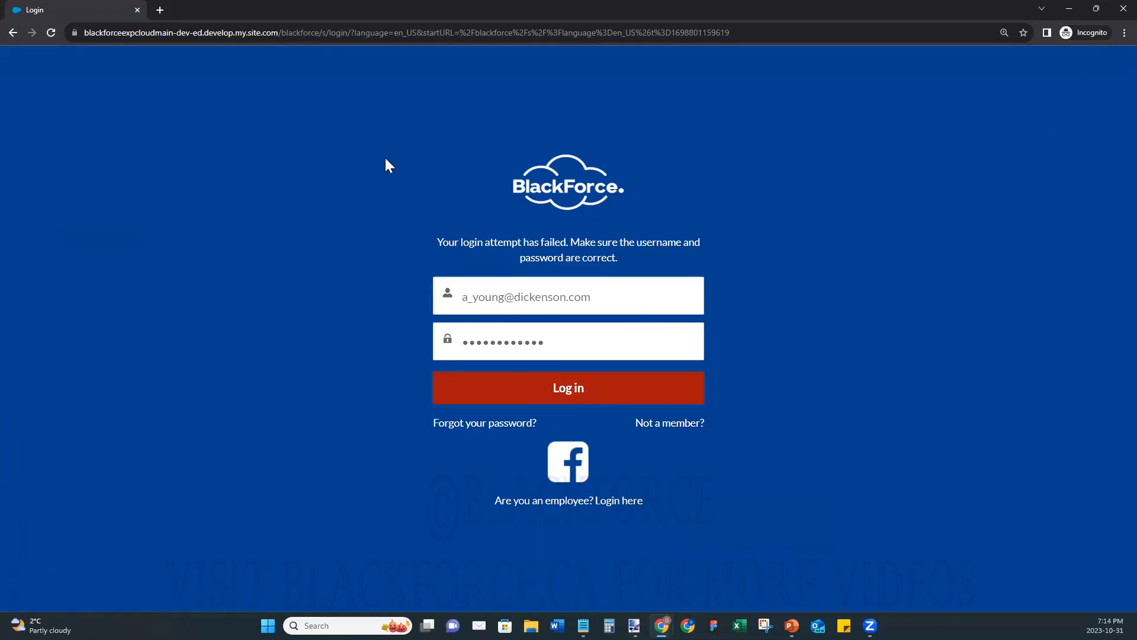
pyautogui.click(563, 298)
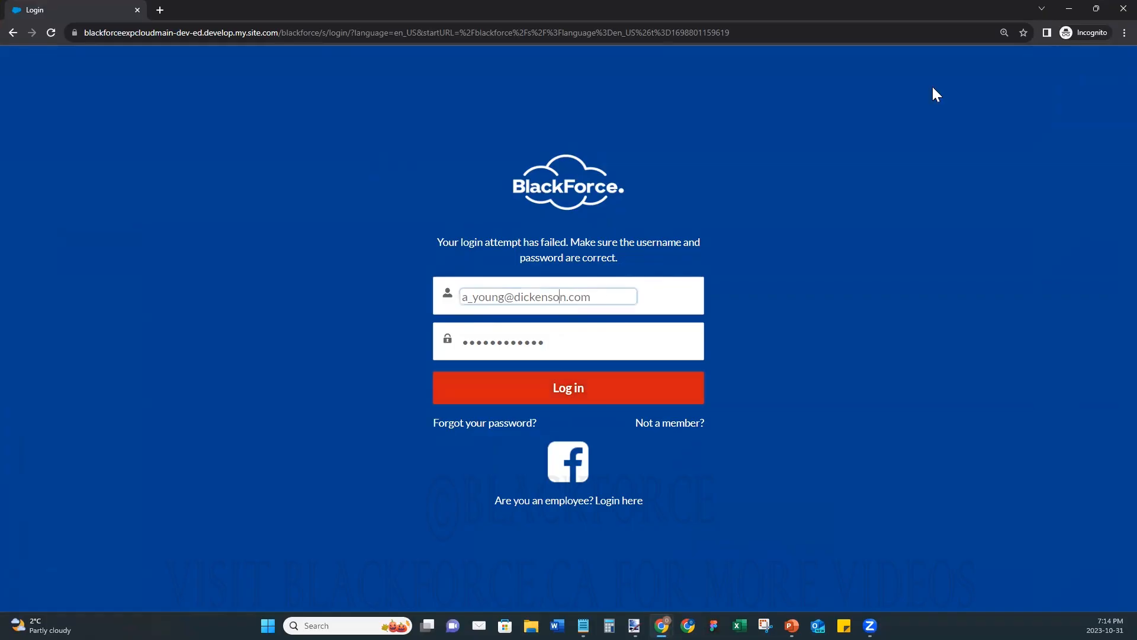
pyautogui.click(579, 391)
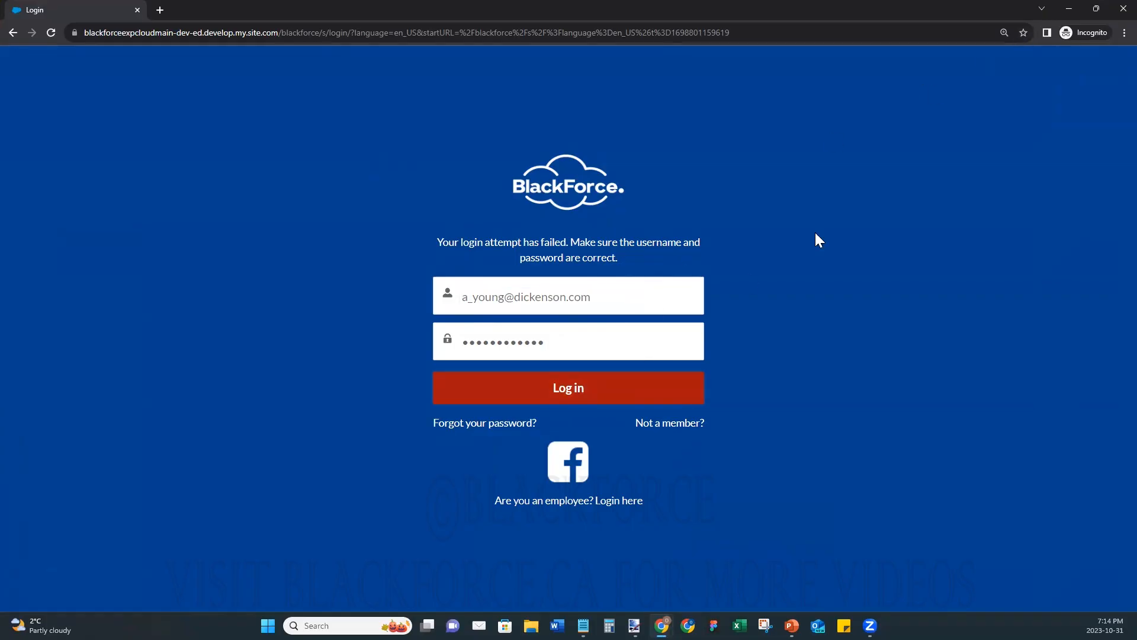
# Step: Check the selected member profiles of the blackforce site in its Administration workspace
pyautogui.click(1066, 12)
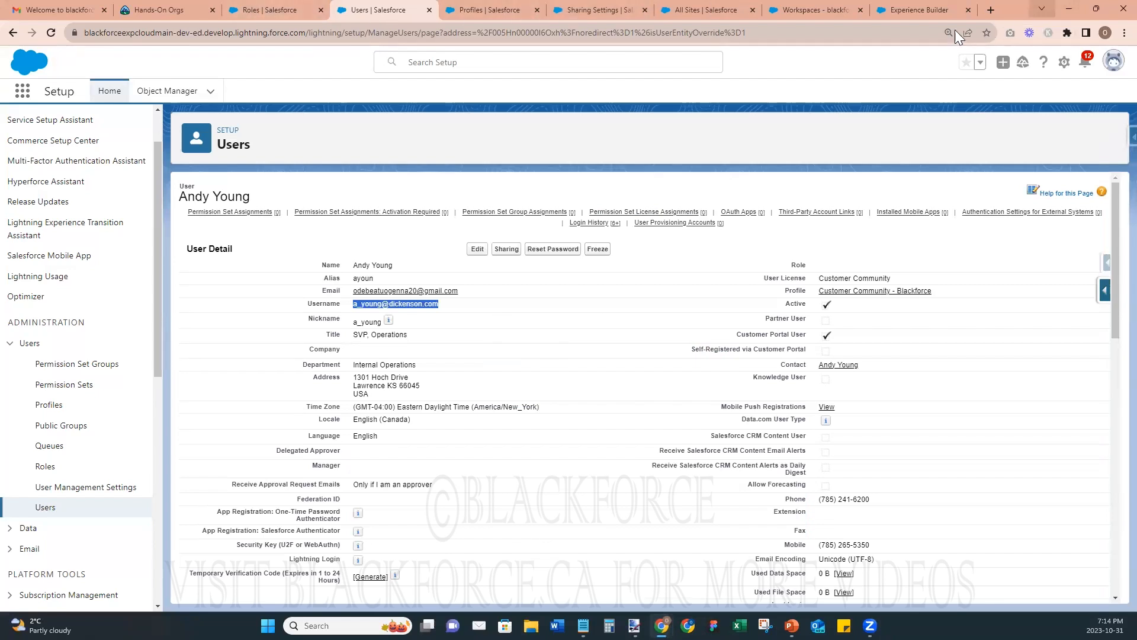
pyautogui.click(832, 11)
pyautogui.click(614, 454)
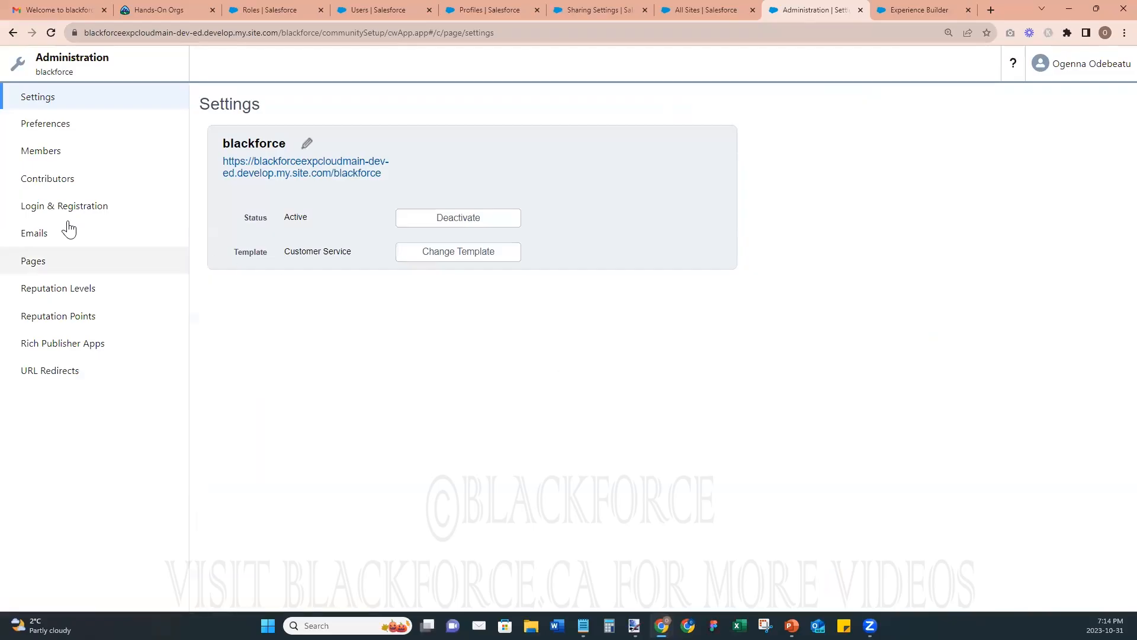
pyautogui.click(53, 155)
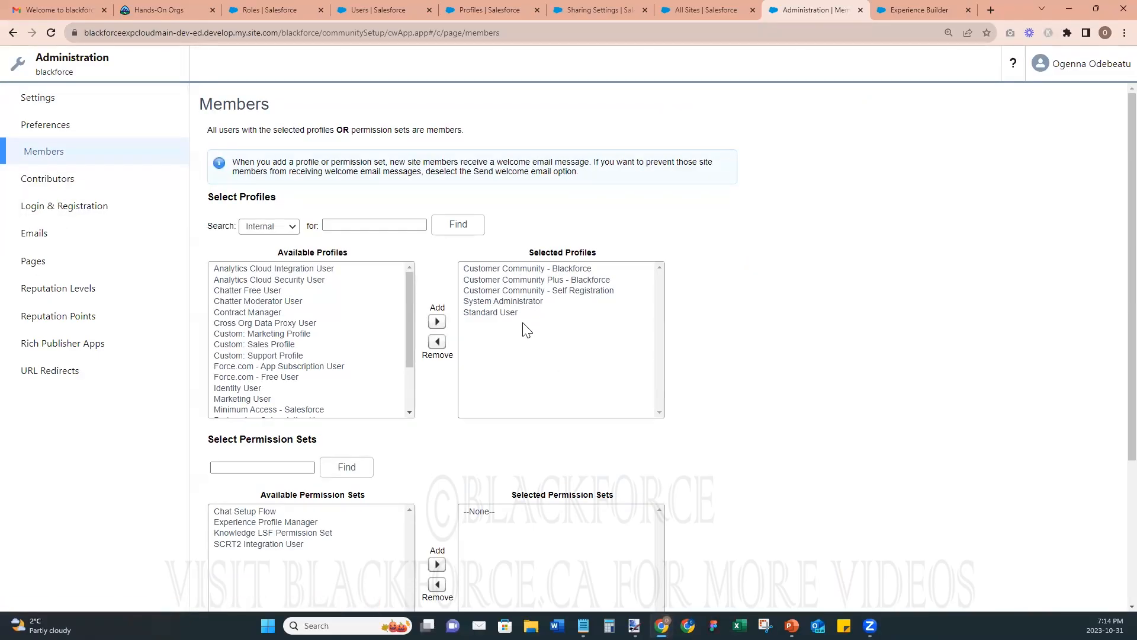
# Step: Return to the incognito login page and reload it with the address trimmed to end at /blackforce/s/login/
pyautogui.click(382, 12)
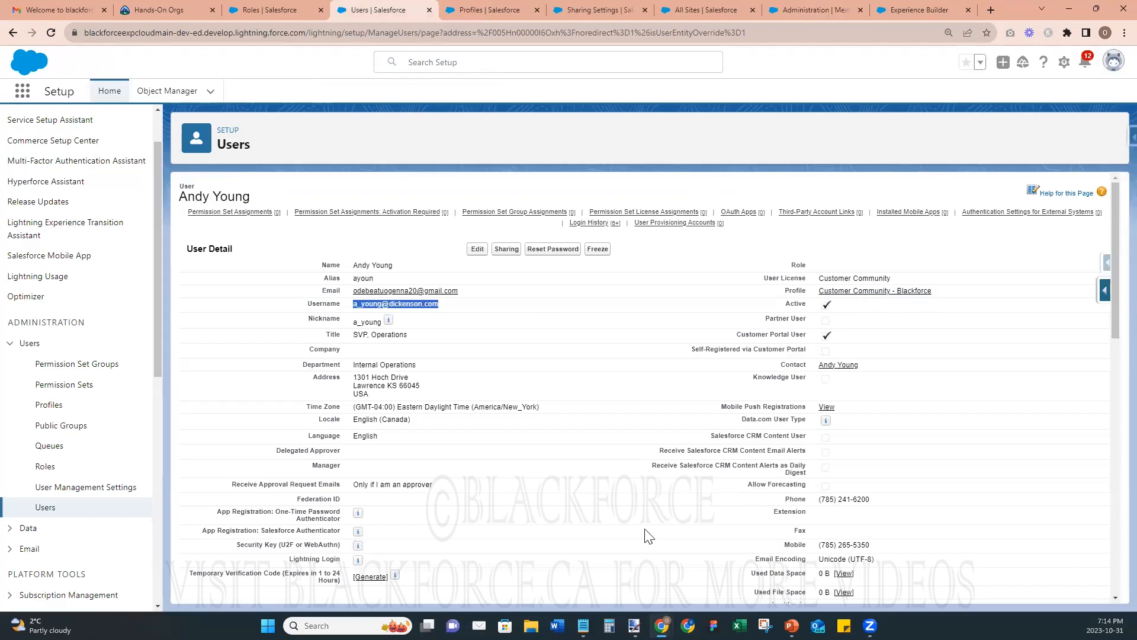
pyautogui.moveTo(661, 625)
pyautogui.click(770, 577)
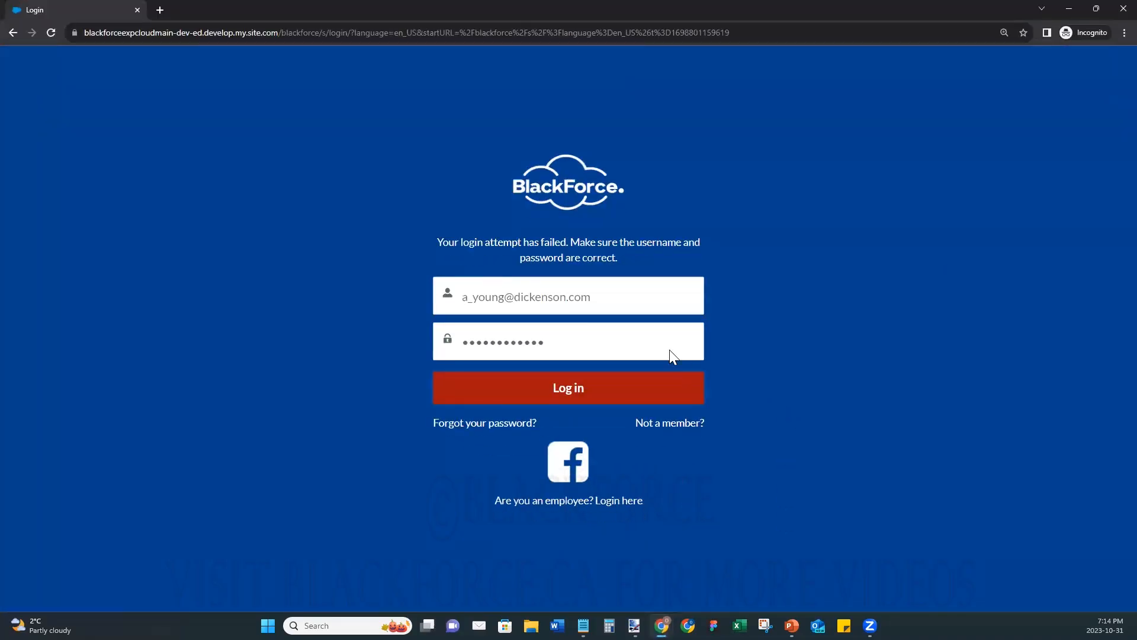
pyautogui.click(356, 32)
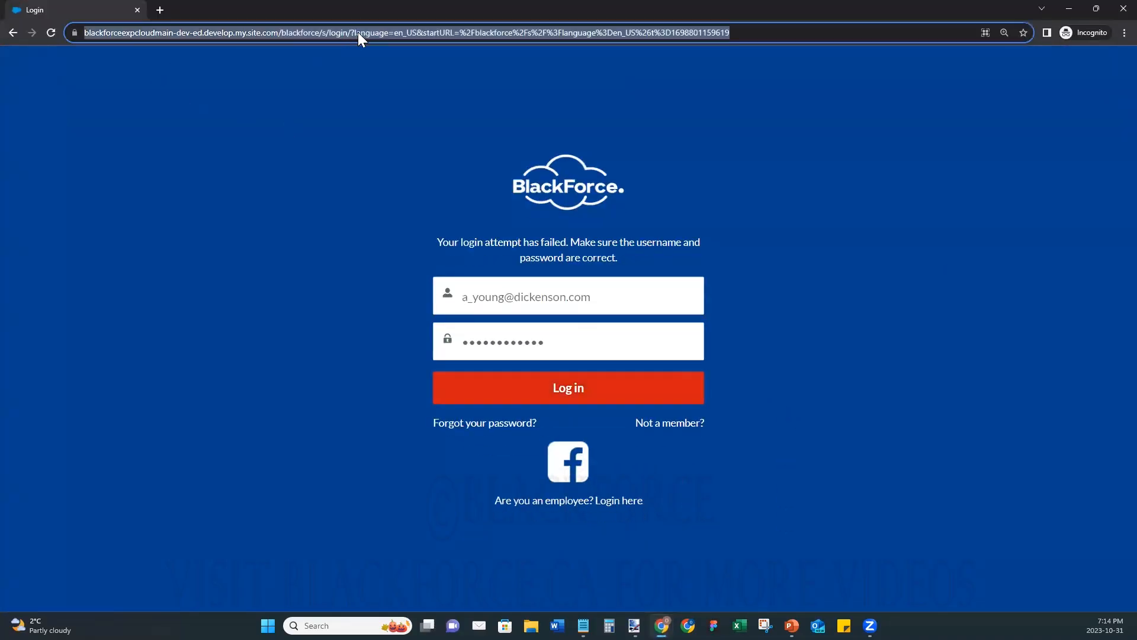
pyautogui.hotkey('shift', 'End')
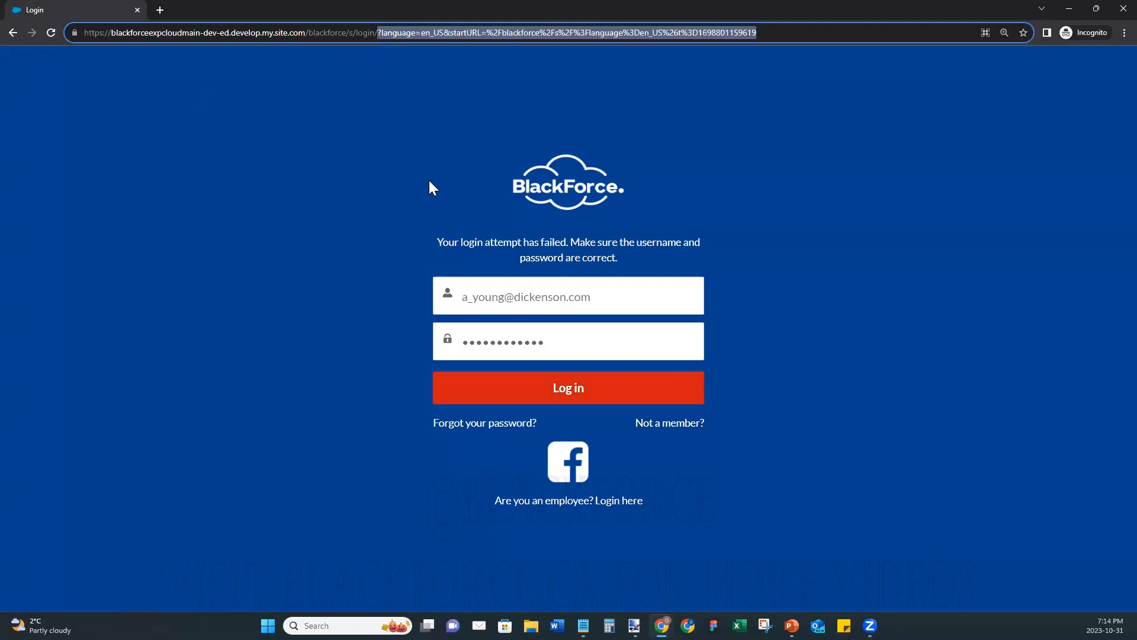
pyautogui.press('BackSpace')
pyautogui.press('Return')
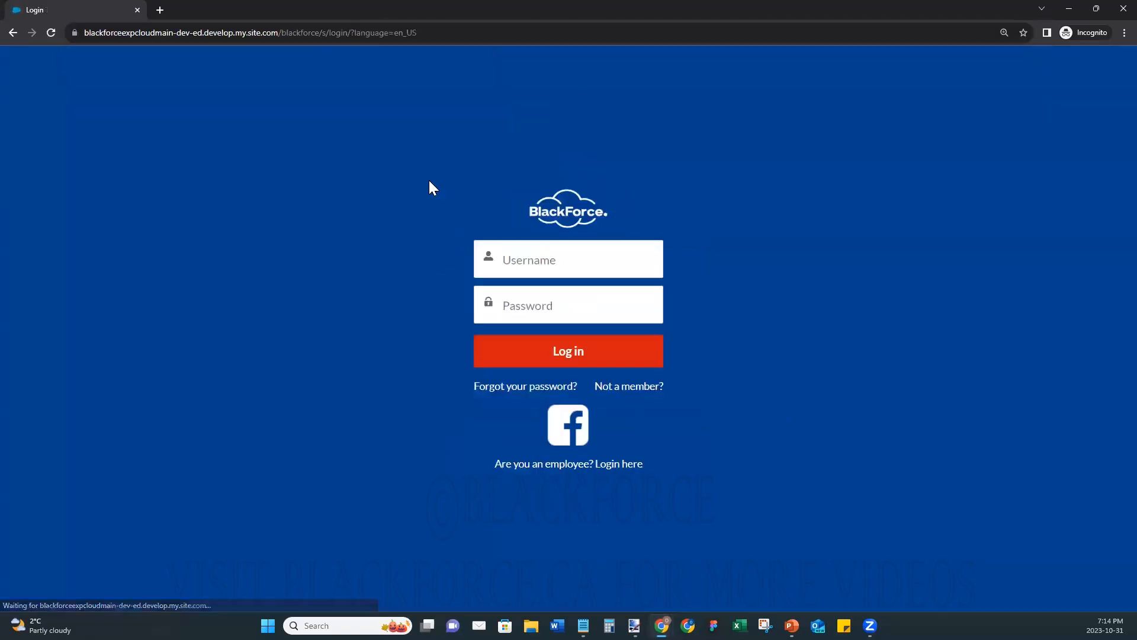
# Step: Try to log in to the site with the SVP, Operations user's username and account password
pyautogui.click(587, 252)
pyautogui.hotkey('ctrl', 'v')
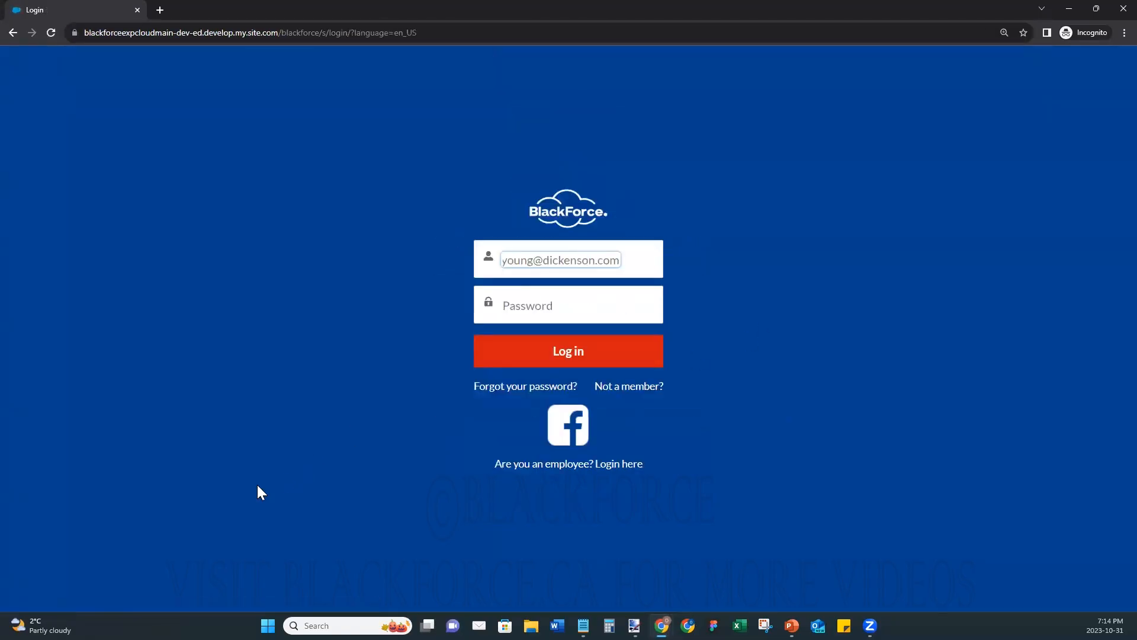
pyautogui.hotkey('alt', 'Tab')
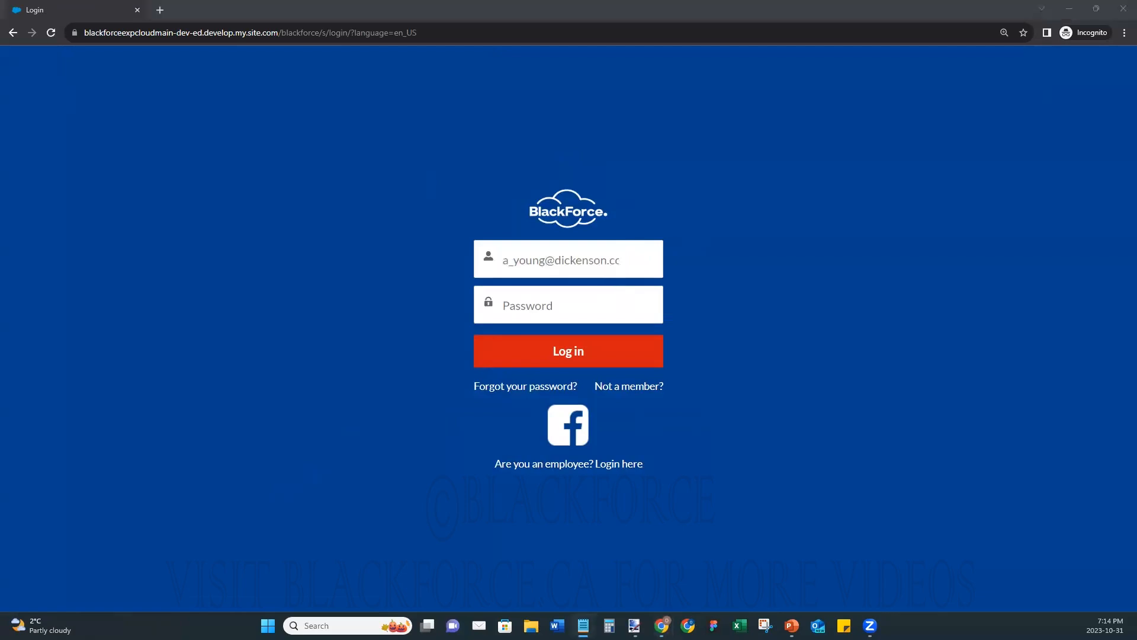
pyautogui.click(556, 305)
pyautogui.hotkey('ctrl', 'v')
pyautogui.click(554, 351)
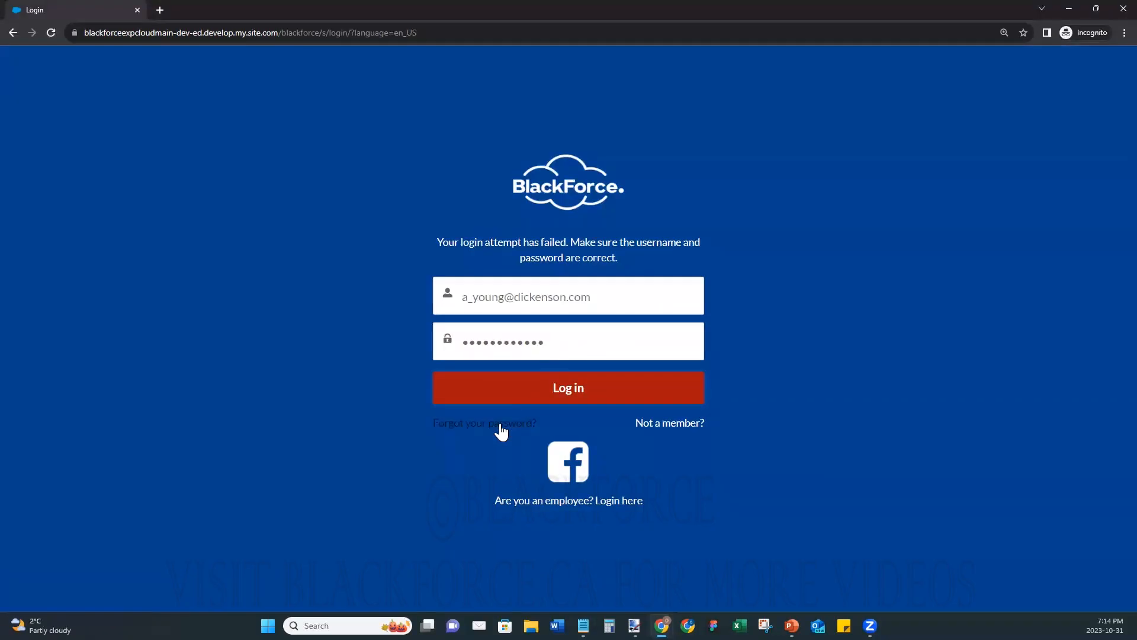
# Step: Open the forgotten-password page from the site's login page
pyautogui.click(1066, 9)
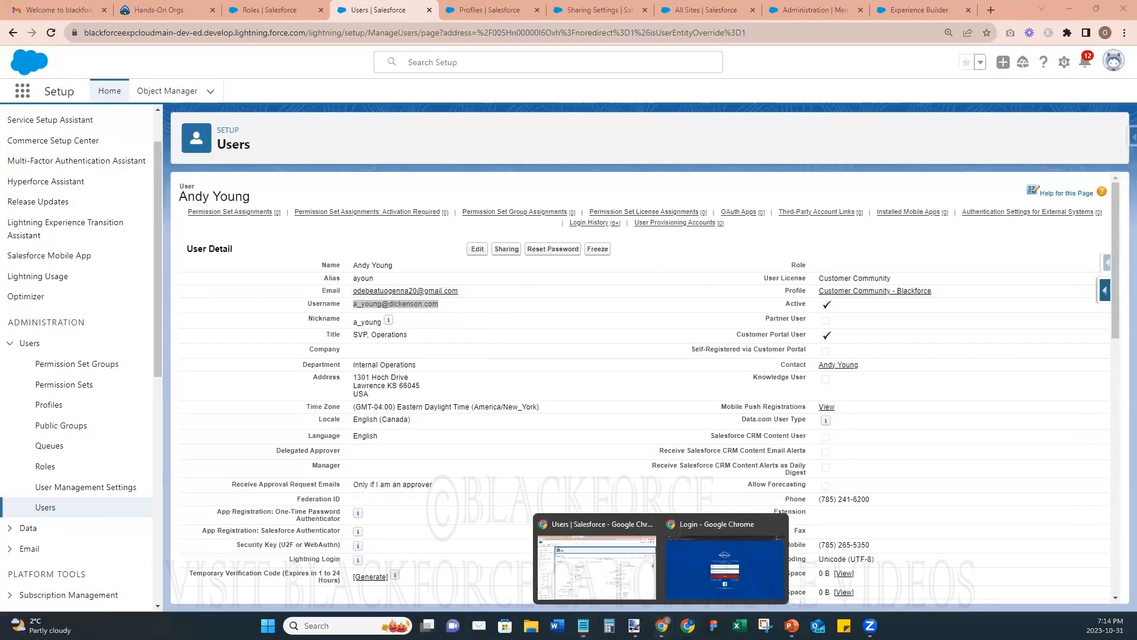
pyautogui.click(707, 592)
pyautogui.click(506, 426)
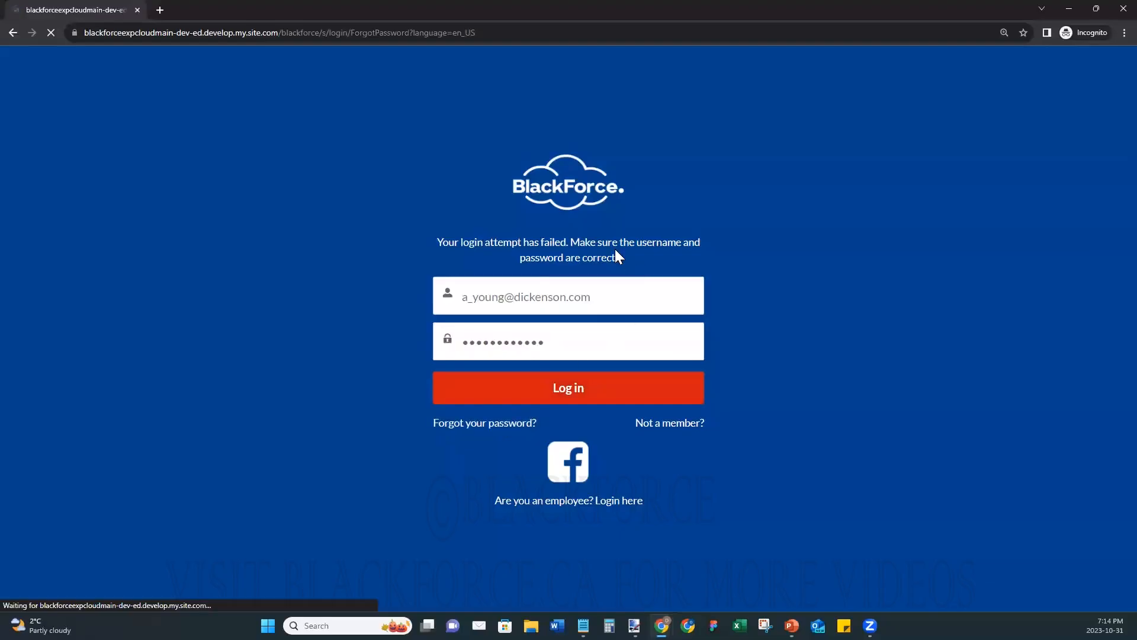
pyautogui.click(565, 333)
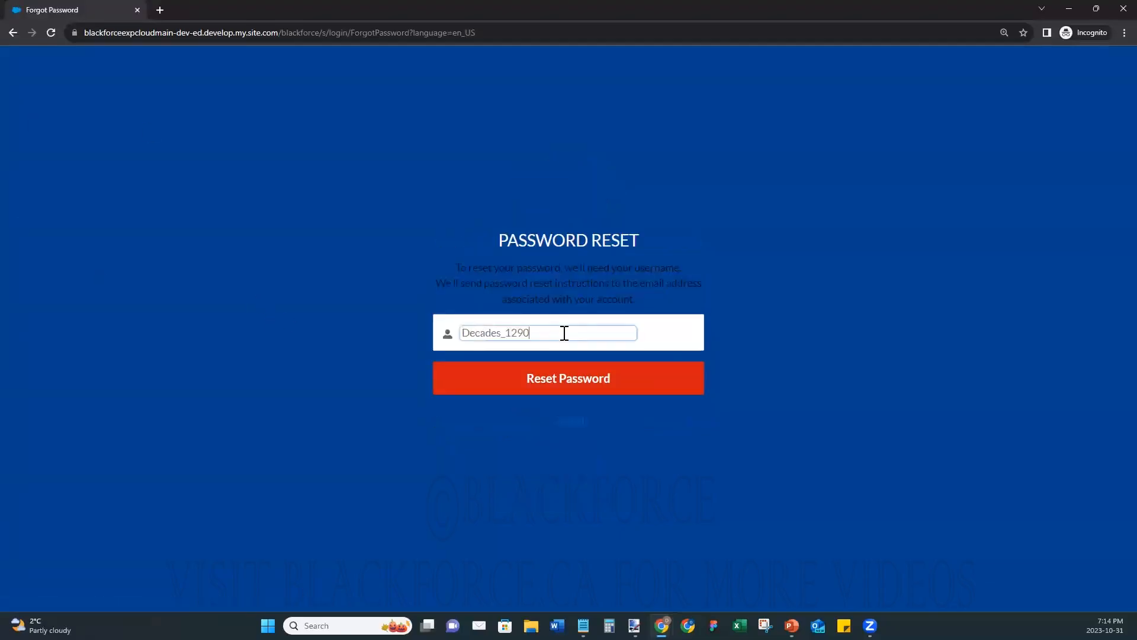
pyautogui.hotkey('ctrl', 'a')
pyautogui.press('BackSpace')
# Step: Copy the SVP, Operations user's username from the Salesforce user record and submit a site password reset request for it
pyautogui.click(1064, 9)
pyautogui.rightClick(397, 303)
pyautogui.click(461, 318)
pyautogui.moveTo(662, 625)
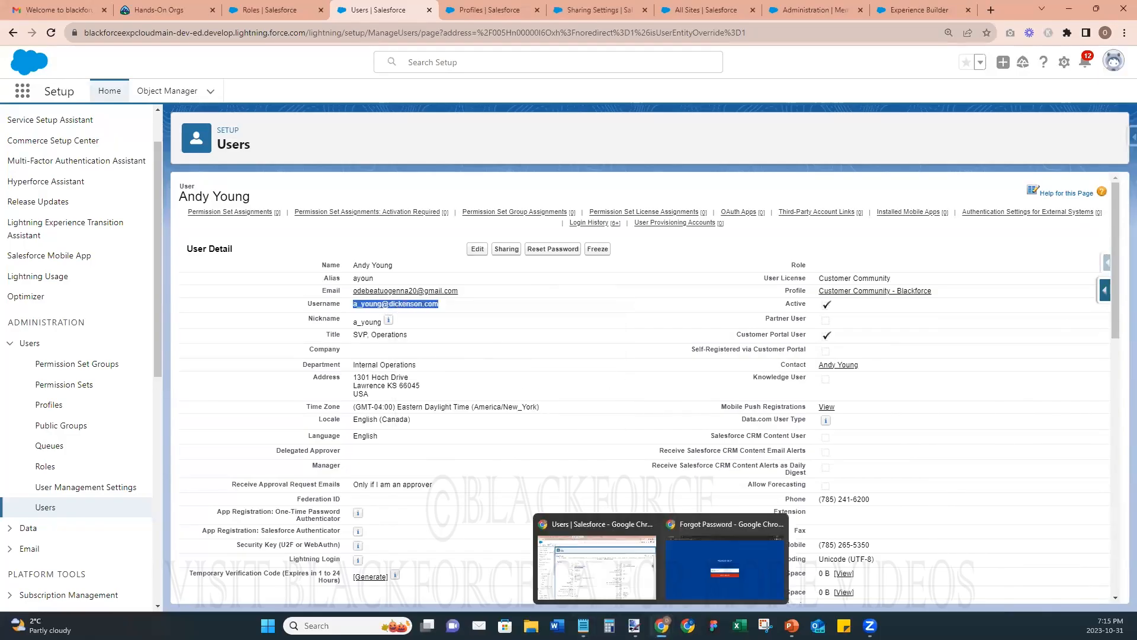
pyautogui.click(675, 551)
pyautogui.click(518, 333)
pyautogui.hotkey('ctrl', 'v')
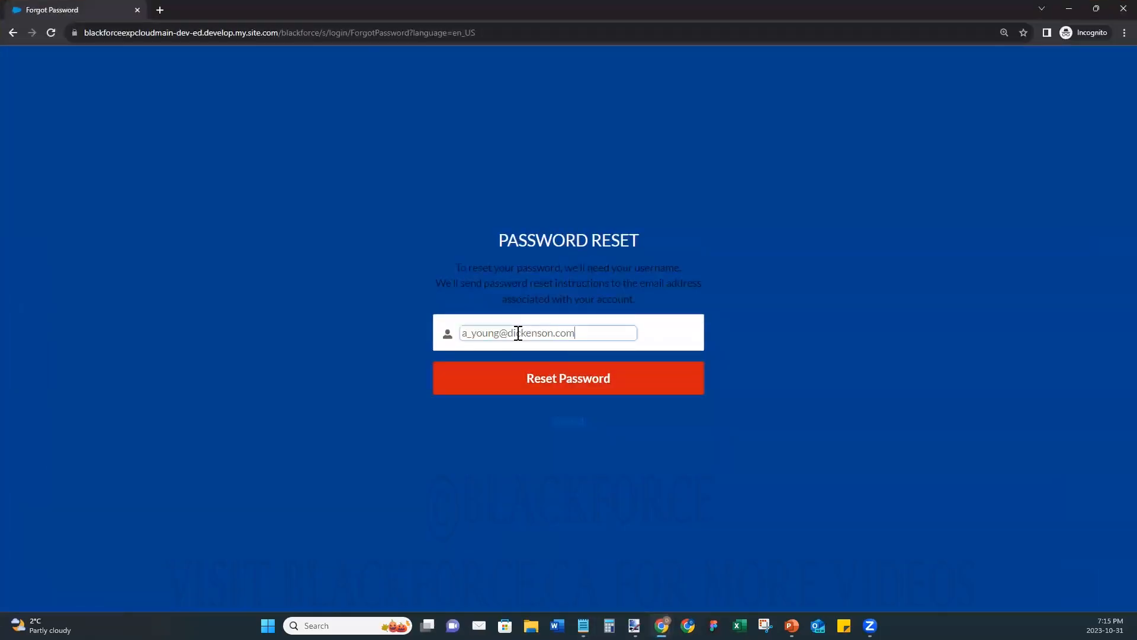
pyautogui.click(528, 383)
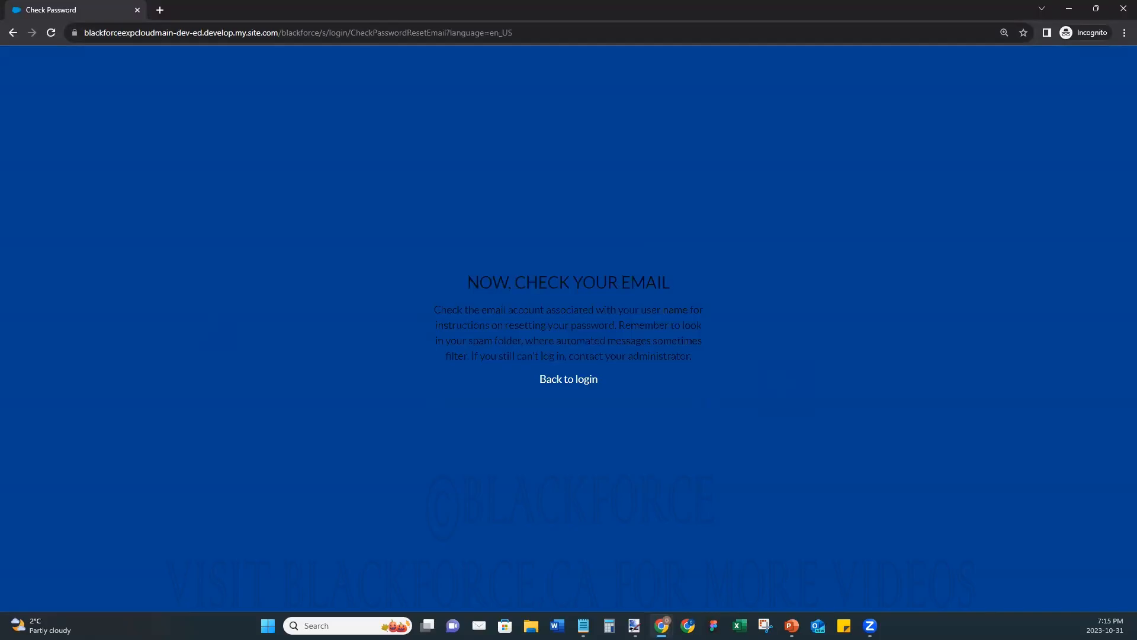
# Step: Switch to the Gmail inbox, refresh it, and open the new blackforce password reset email
pyautogui.moveTo(662, 626)
pyautogui.click(593, 569)
pyautogui.click(90, 10)
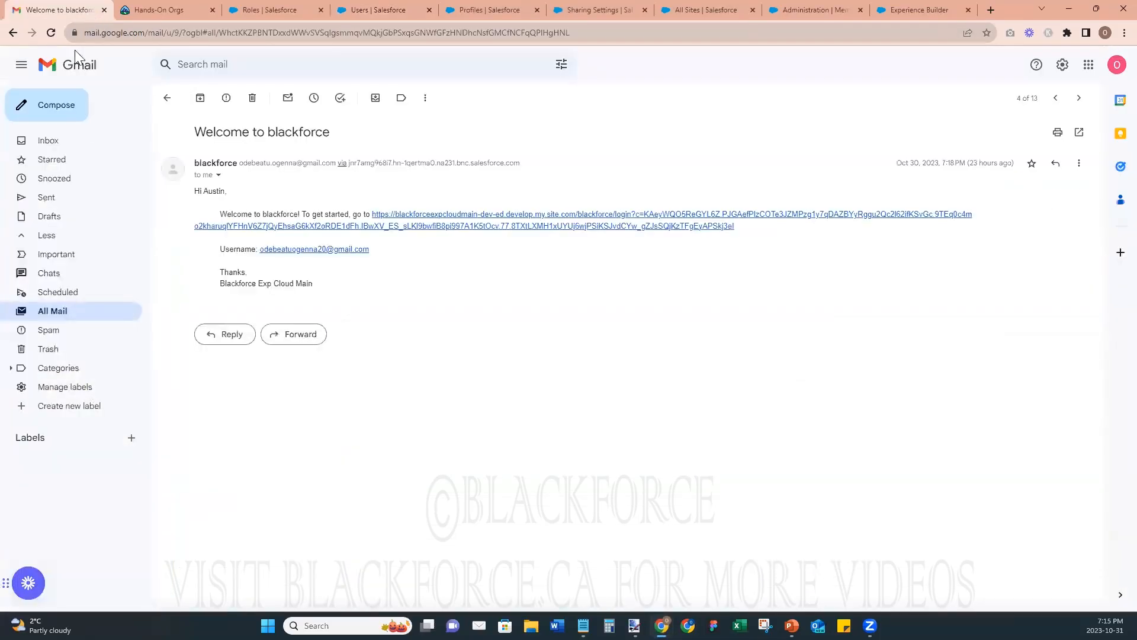
pyautogui.click(76, 142)
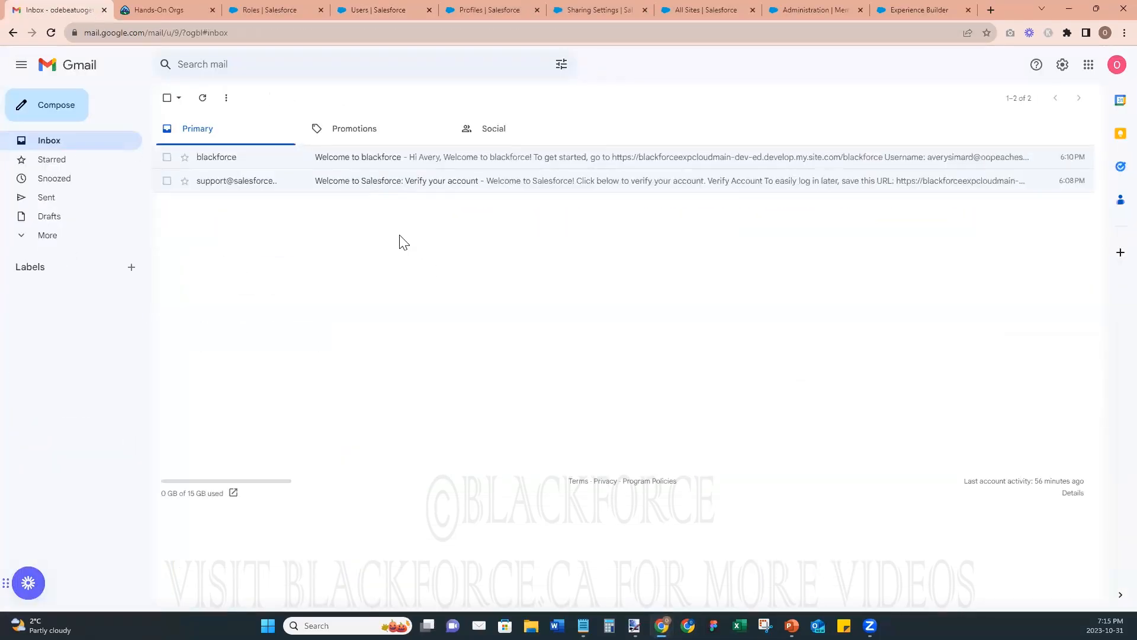
pyautogui.click(51, 32)
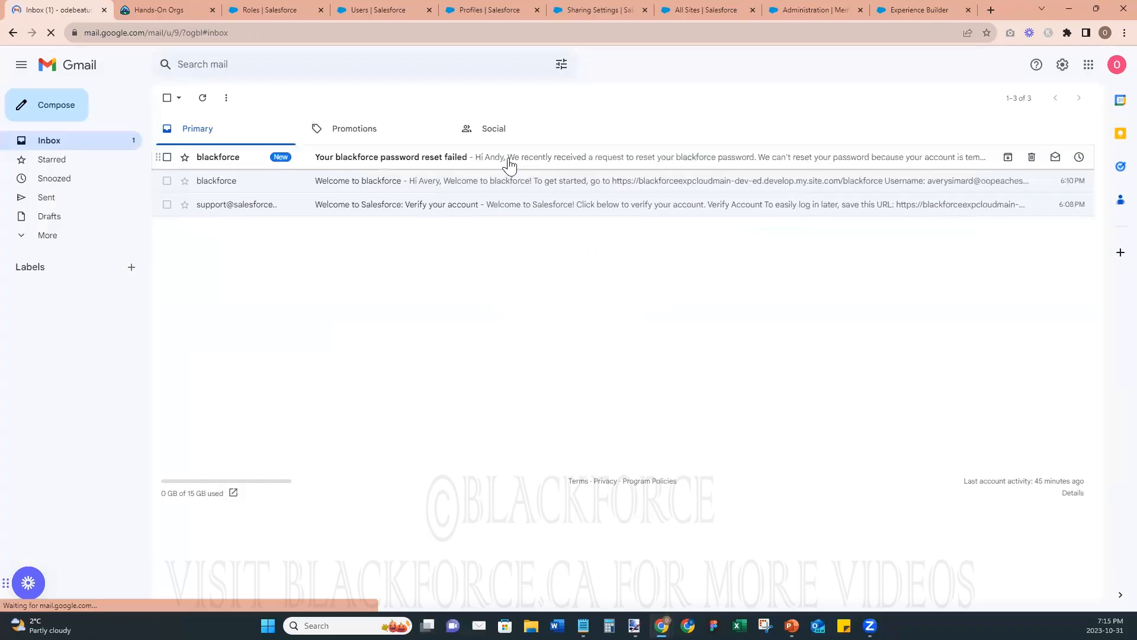
pyautogui.click(508, 165)
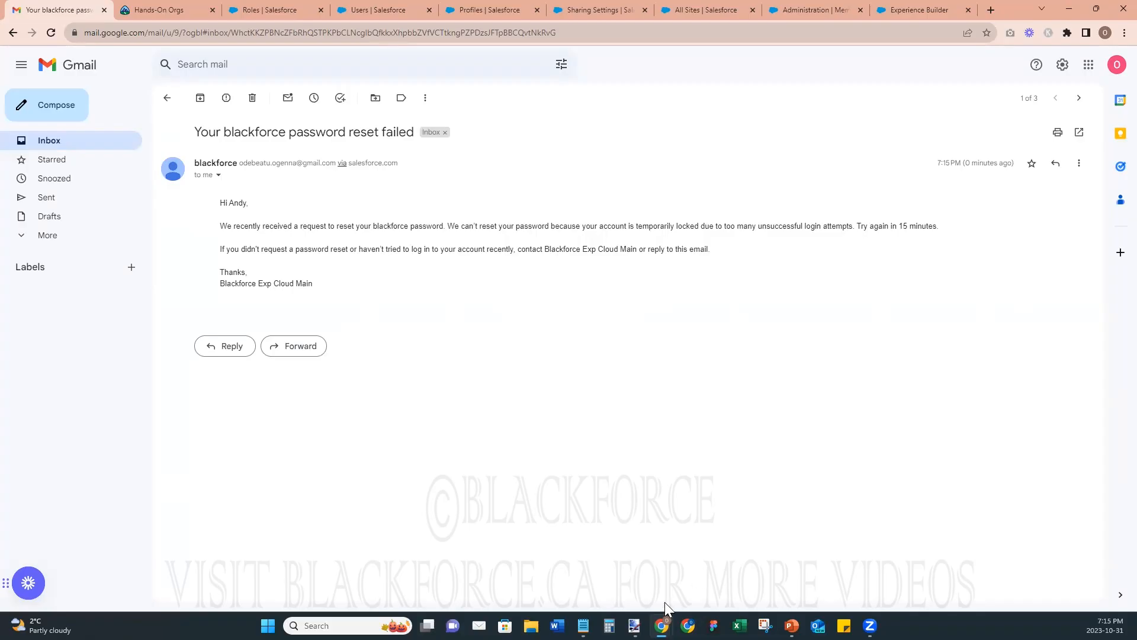
# Step: Return to the Salesforce user list and open the other Customer Community - Blackforce user, titled VP, Finance
pyautogui.click(661, 625)
pyautogui.click(377, 10)
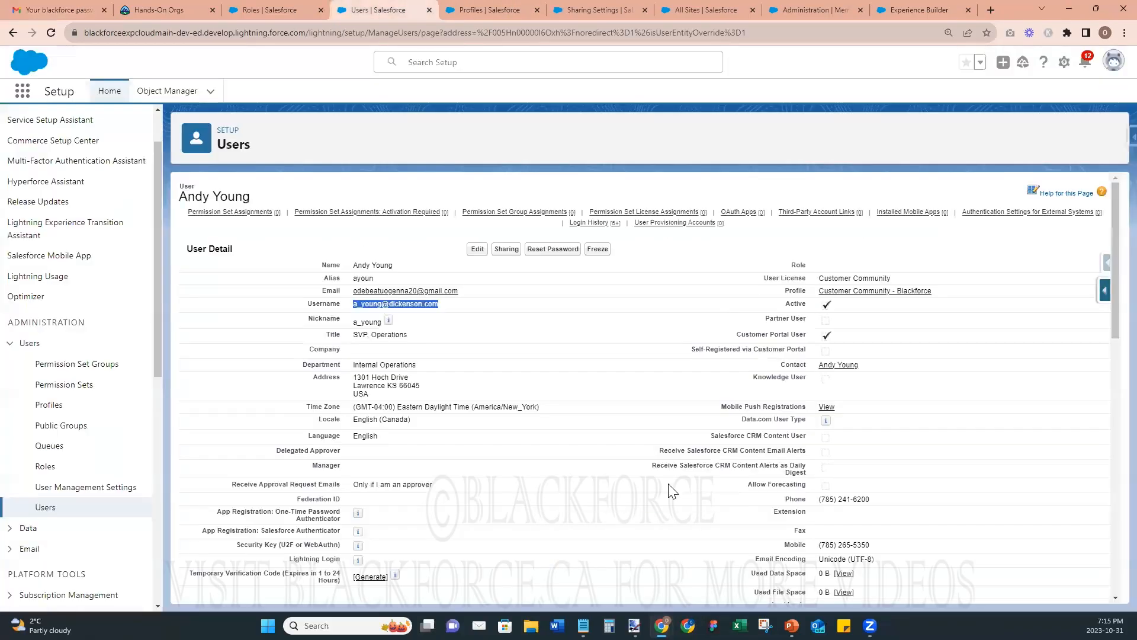
pyautogui.click(36, 508)
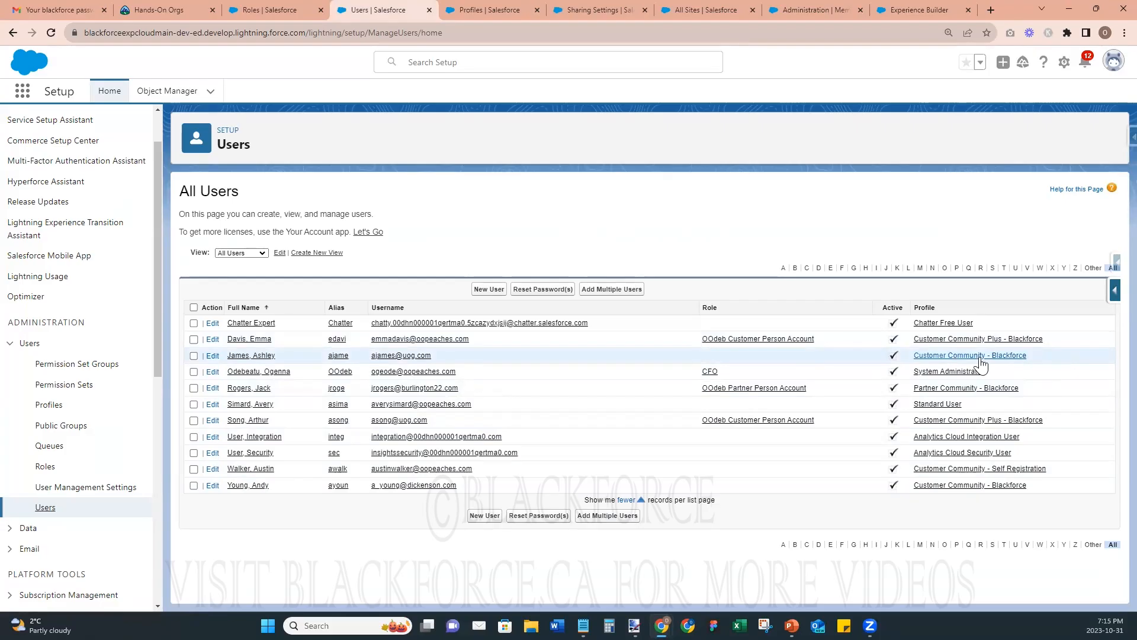
pyautogui.click(269, 358)
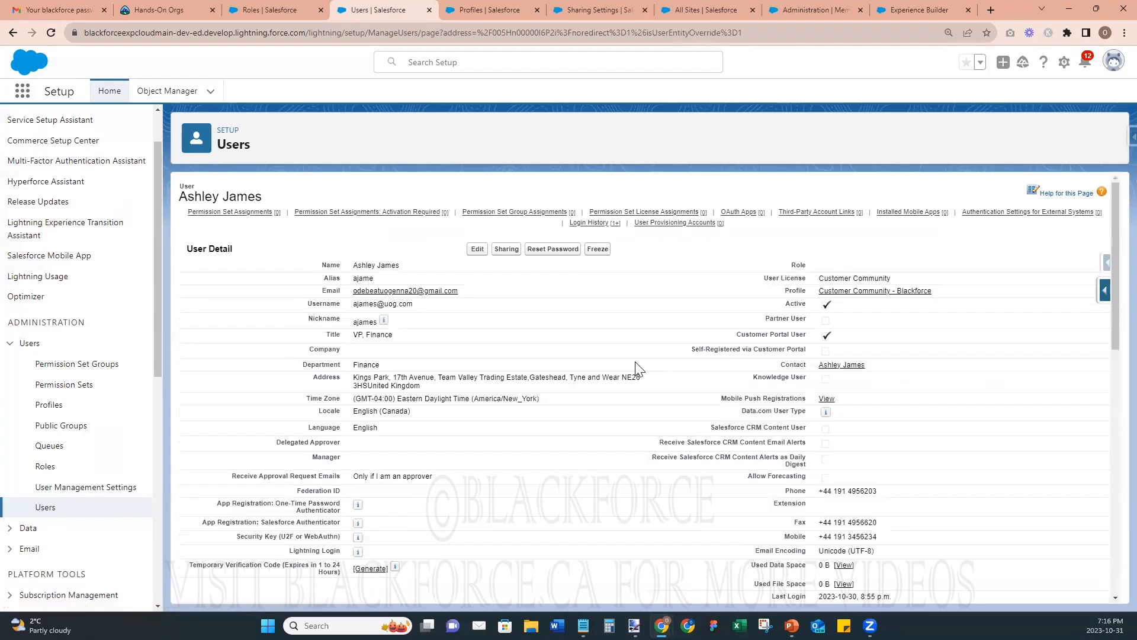
# Step: Copy the VP, Finance user's username and open the published blackforce site link from the Experience Builder settings in an incognito window
pyautogui.moveTo(416, 304); pyautogui.dragTo(354, 319)
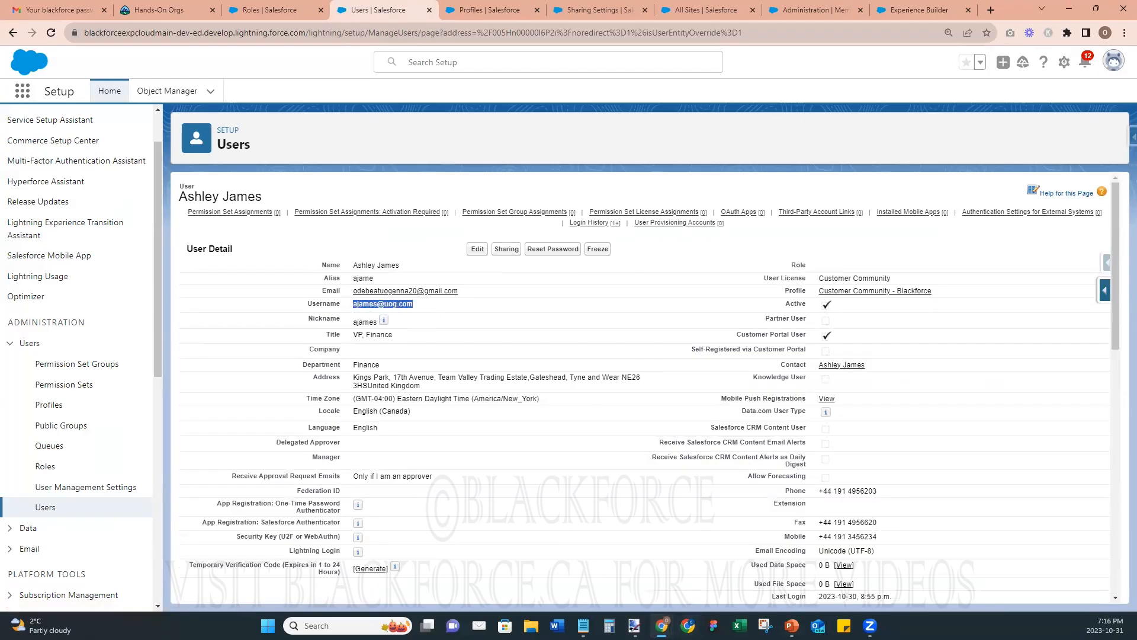
pyautogui.click(662, 625)
pyautogui.click(736, 570)
pyautogui.click(1112, 12)
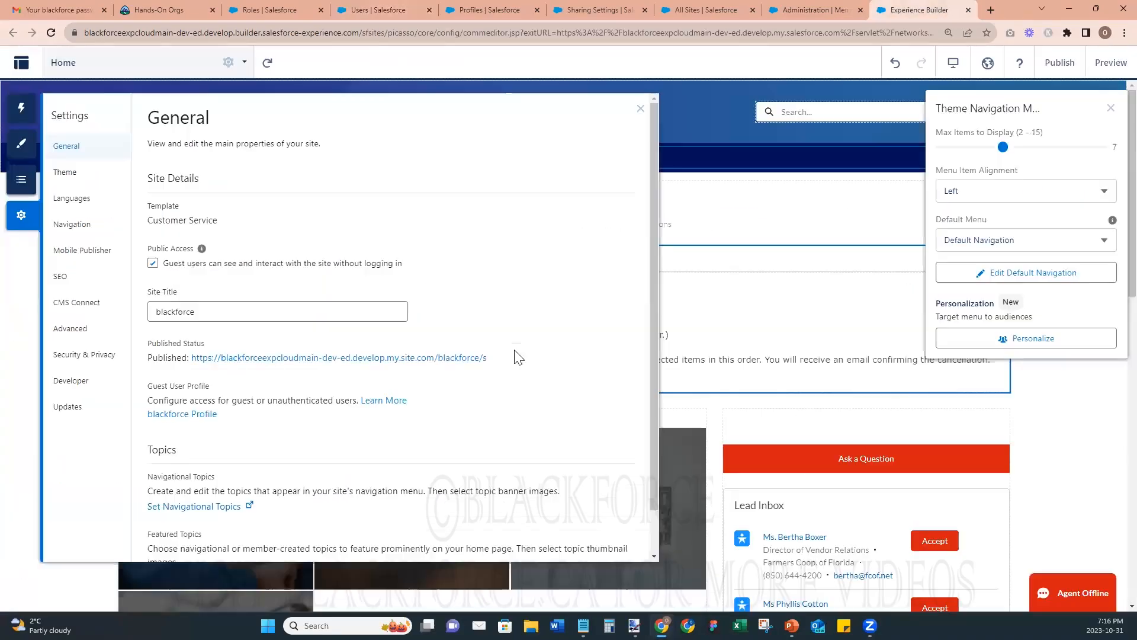
pyautogui.rightClick(388, 359)
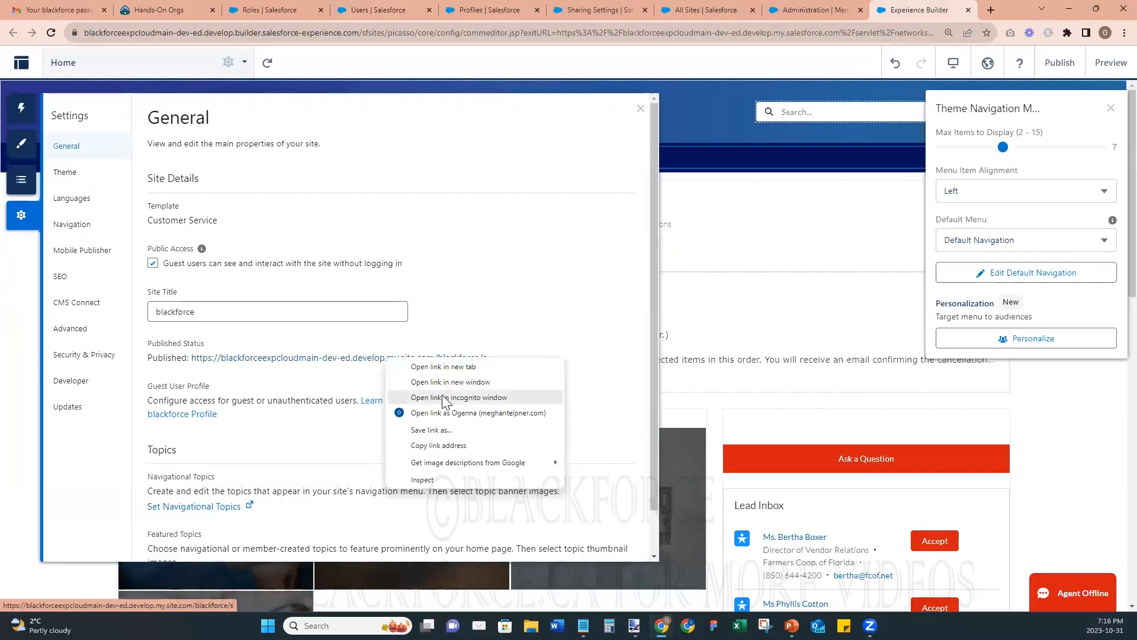
pyautogui.click(445, 398)
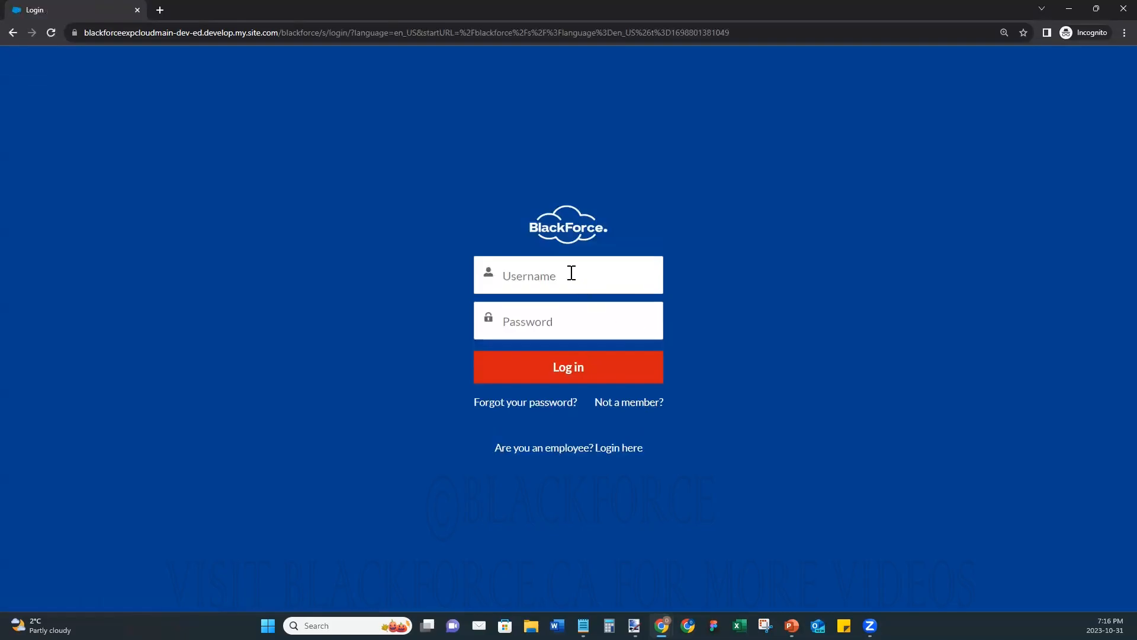
# Step: Log in to the blackforce site with the VP, Finance user's copied username and account password
pyautogui.click(566, 273)
pyautogui.hotkey('ctrl', 'v')
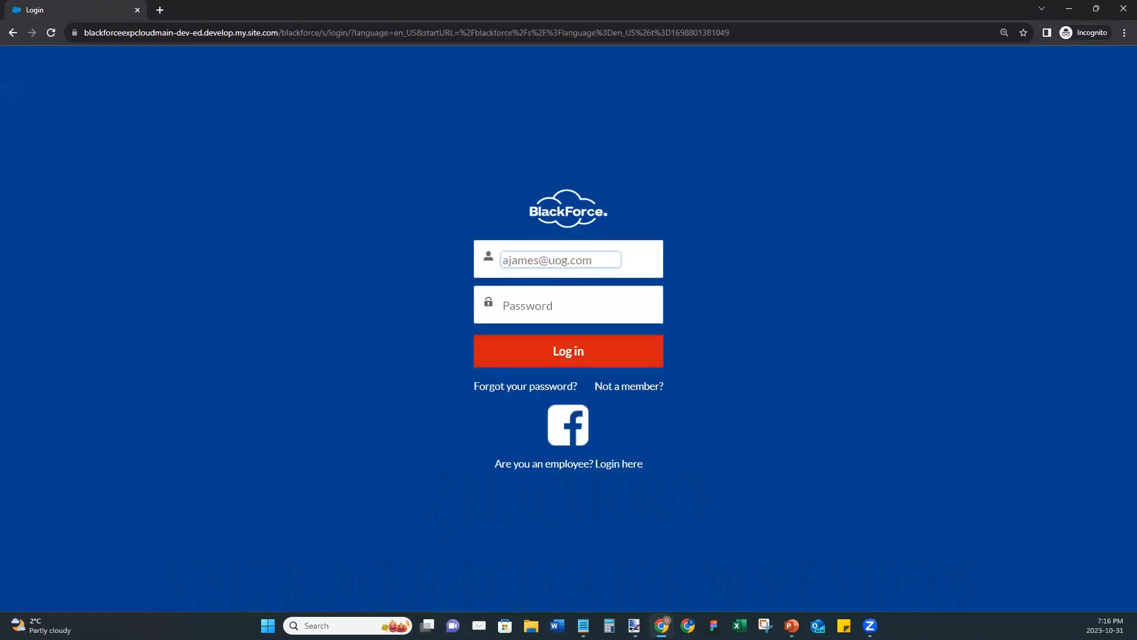
pyautogui.hotkey('alt', 'Tab')
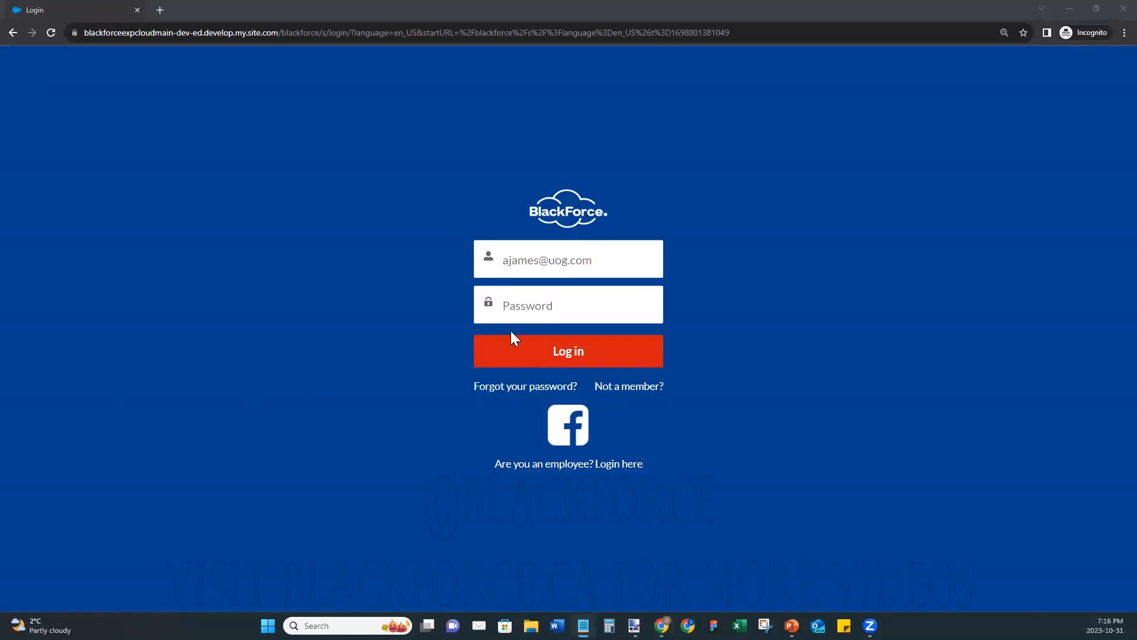
pyautogui.click(531, 305)
pyautogui.hotkey('ctrl', 'v')
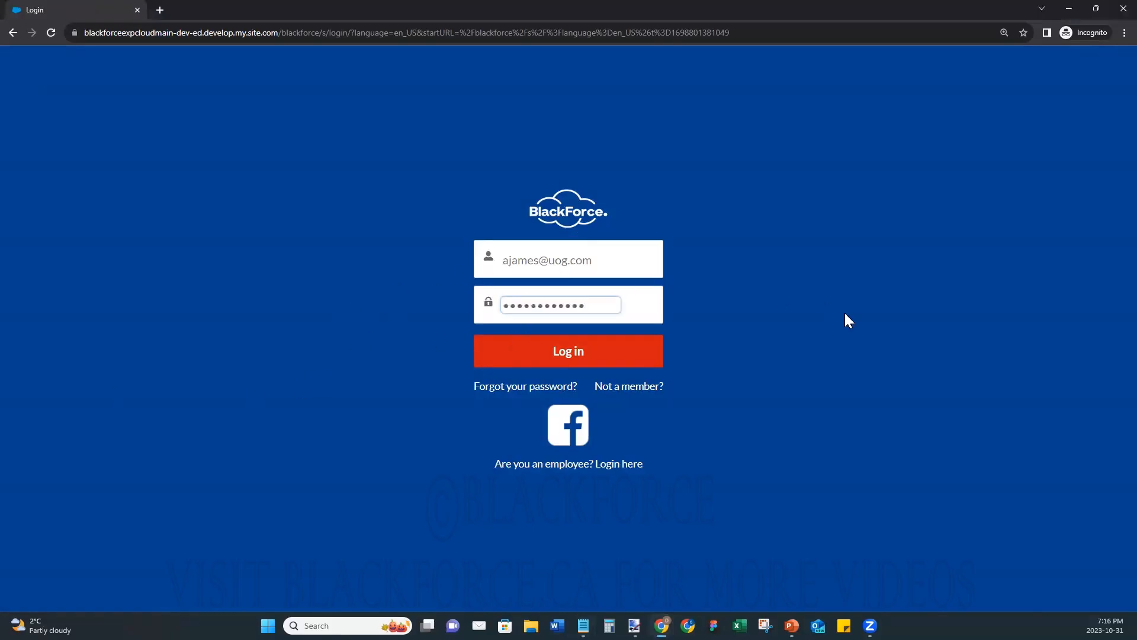
pyautogui.moveTo(662, 626)
pyautogui.click(608, 577)
pyautogui.click(370, 6)
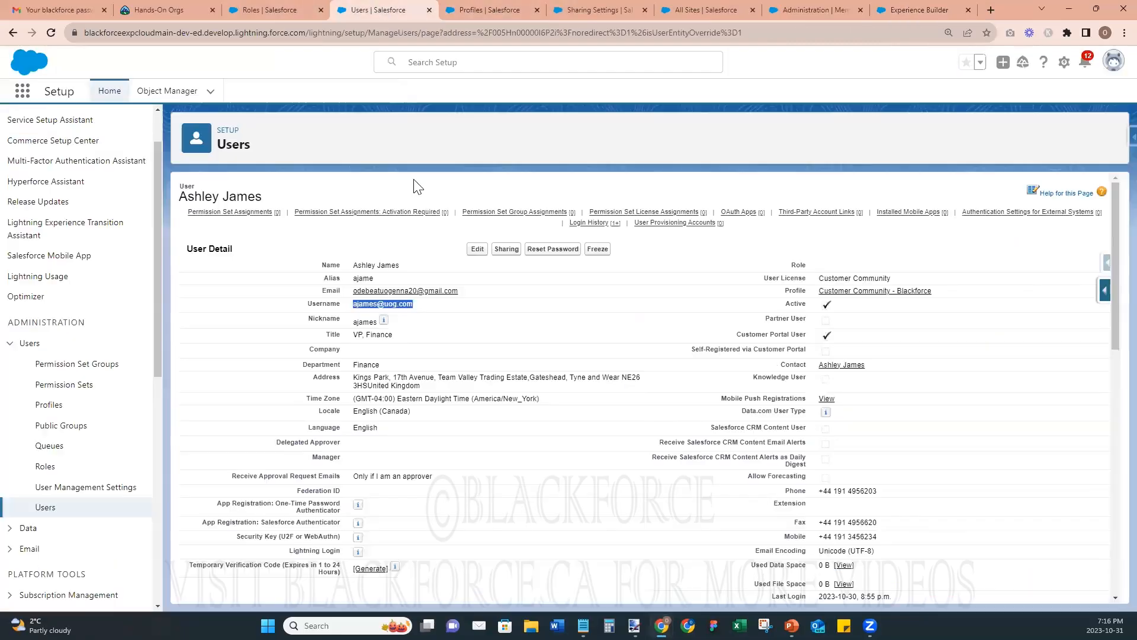
pyautogui.moveTo(662, 626)
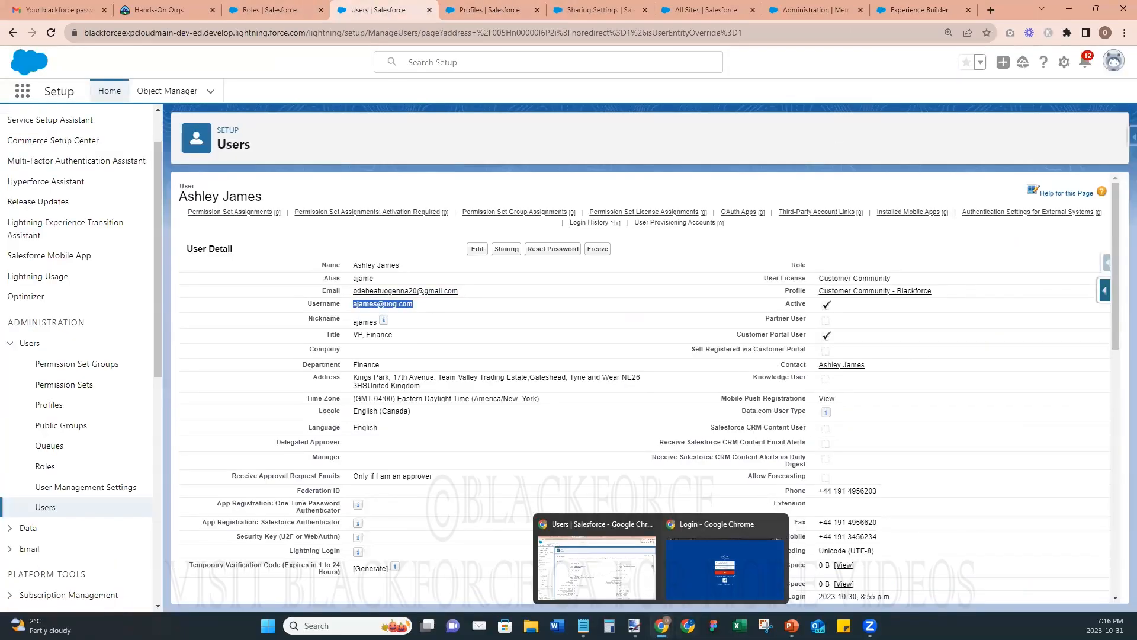
pyautogui.click(724, 563)
pyautogui.click(554, 354)
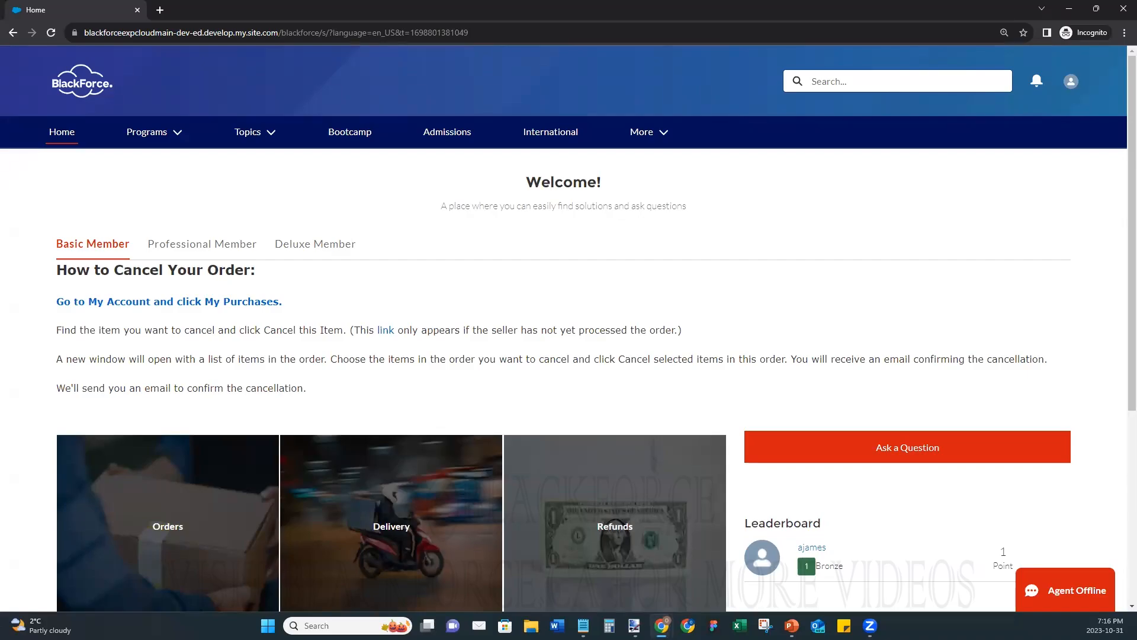
# Step: In Salesforce Sharing Settings, set the Lead object's default external access to Public Read Only, save with recalculation accepted, and reload the page
pyautogui.hotkey('alt', 'Tab')
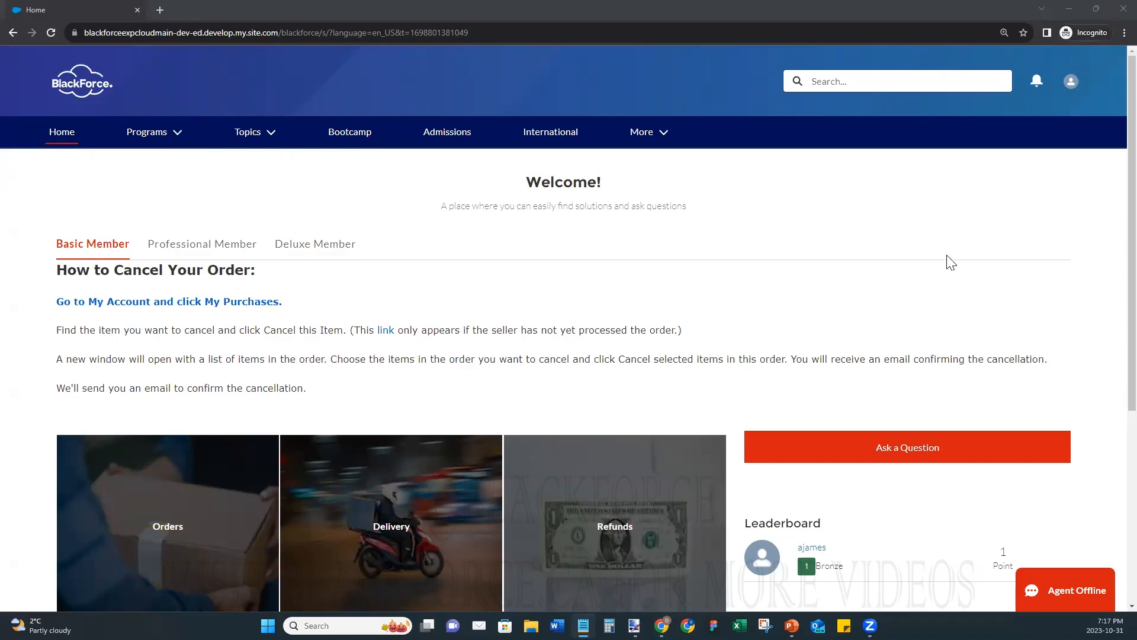
pyautogui.click(1070, 16)
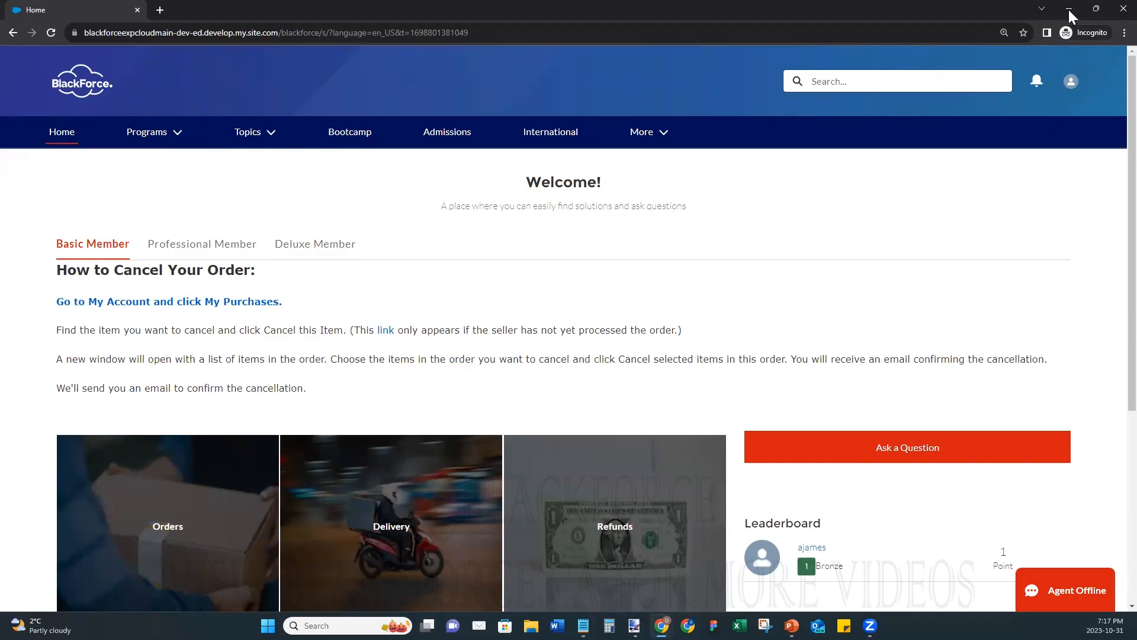
pyautogui.click(1070, 10)
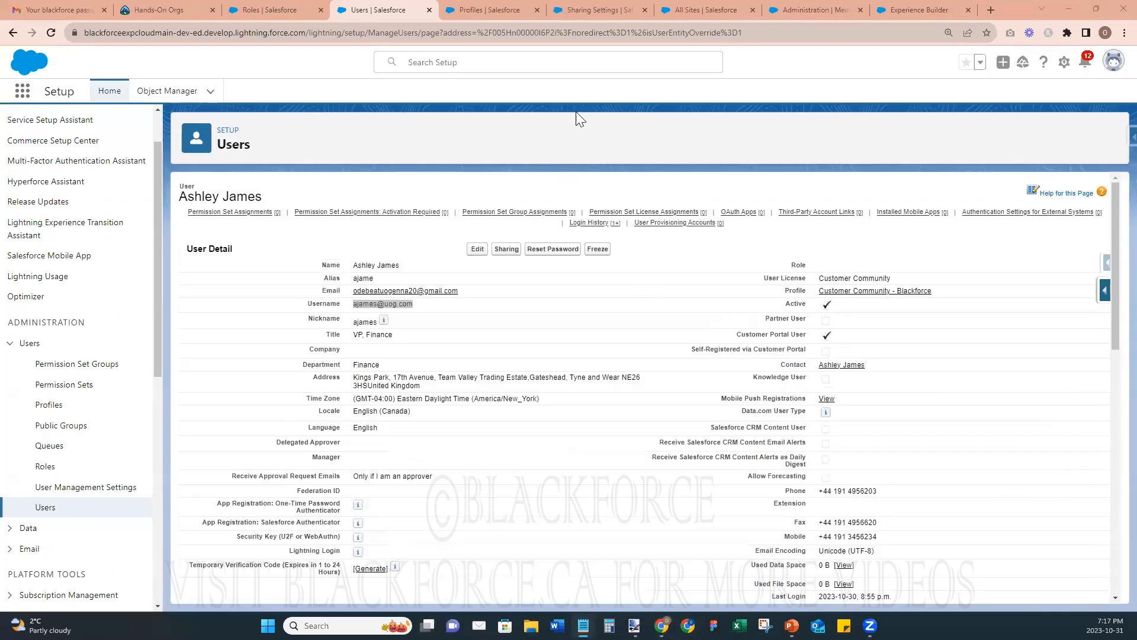
pyautogui.click(592, 11)
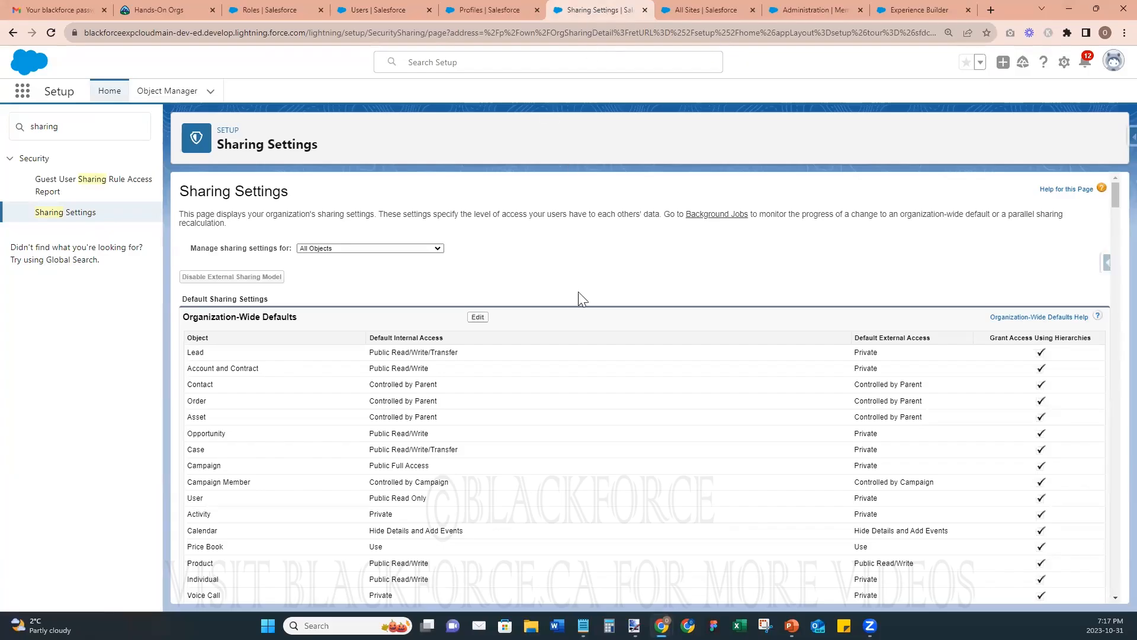
pyautogui.click(478, 317)
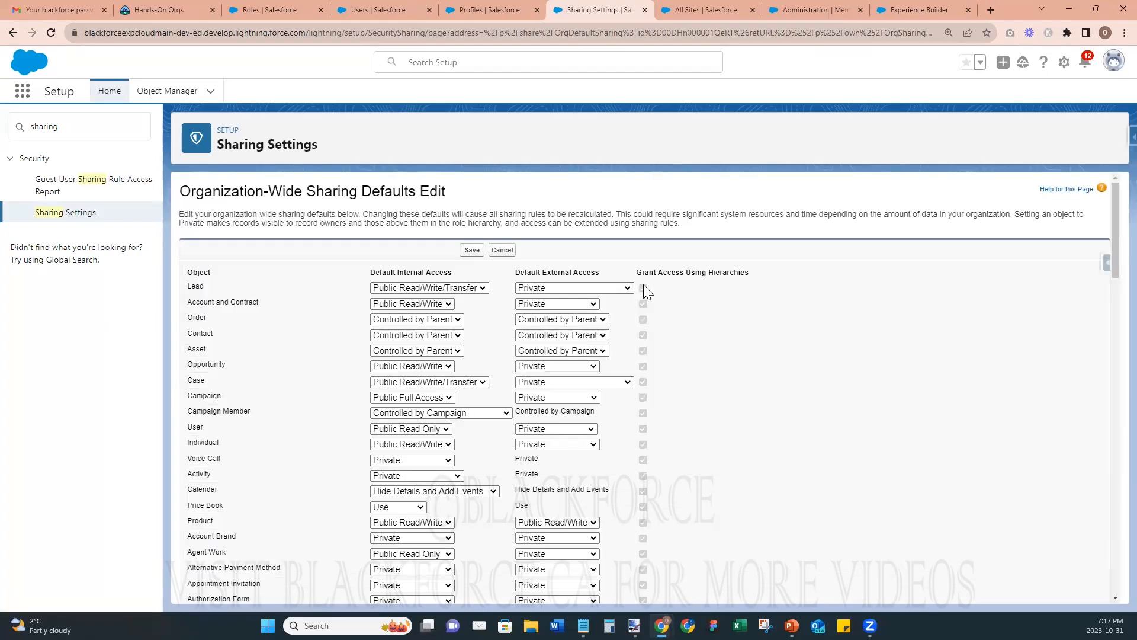
pyautogui.click(537, 288)
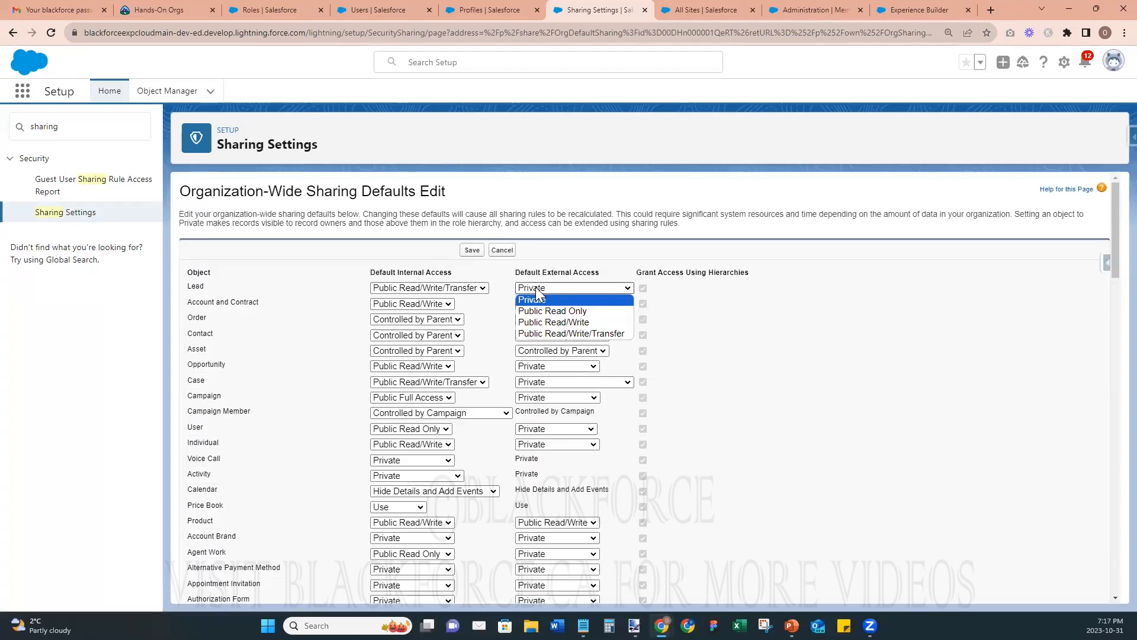
pyautogui.click(544, 311)
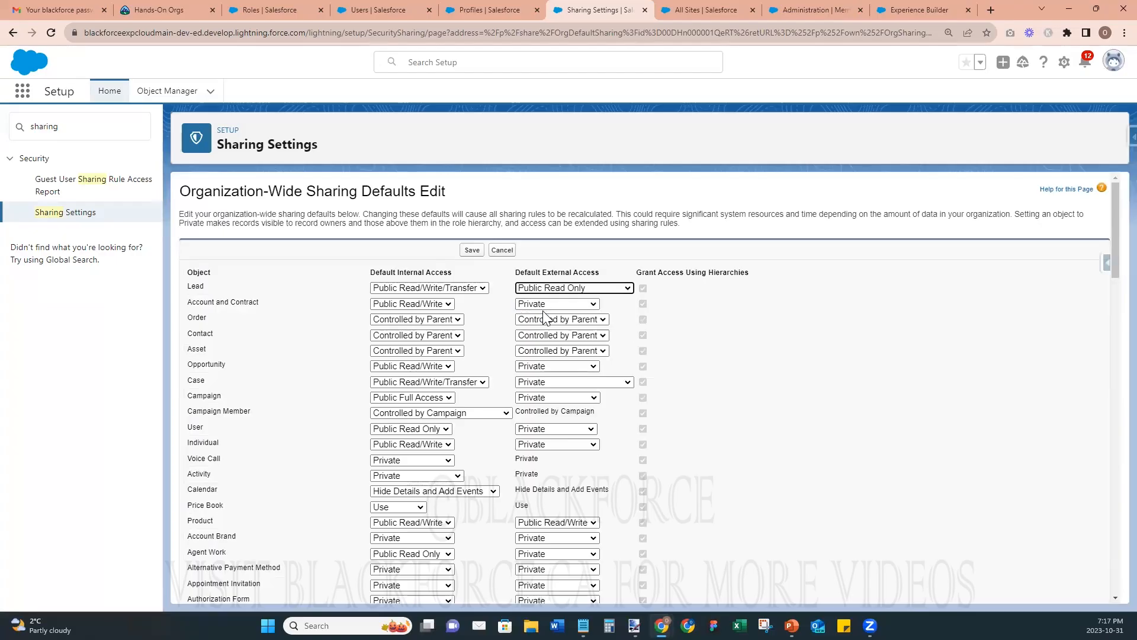
pyautogui.click(473, 249)
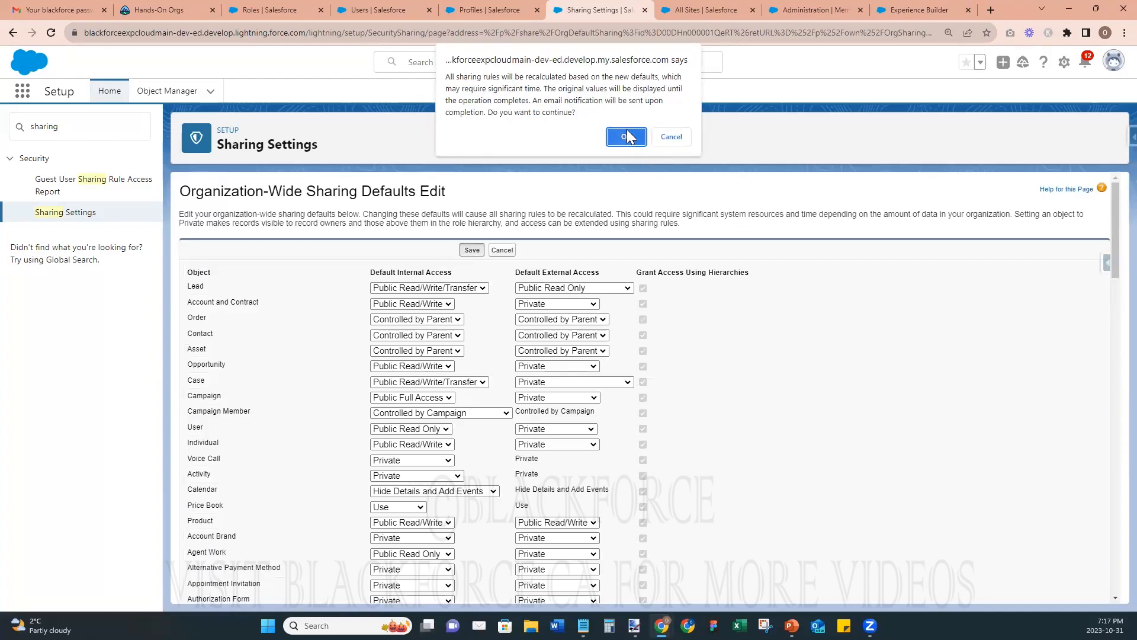
pyautogui.click(626, 136)
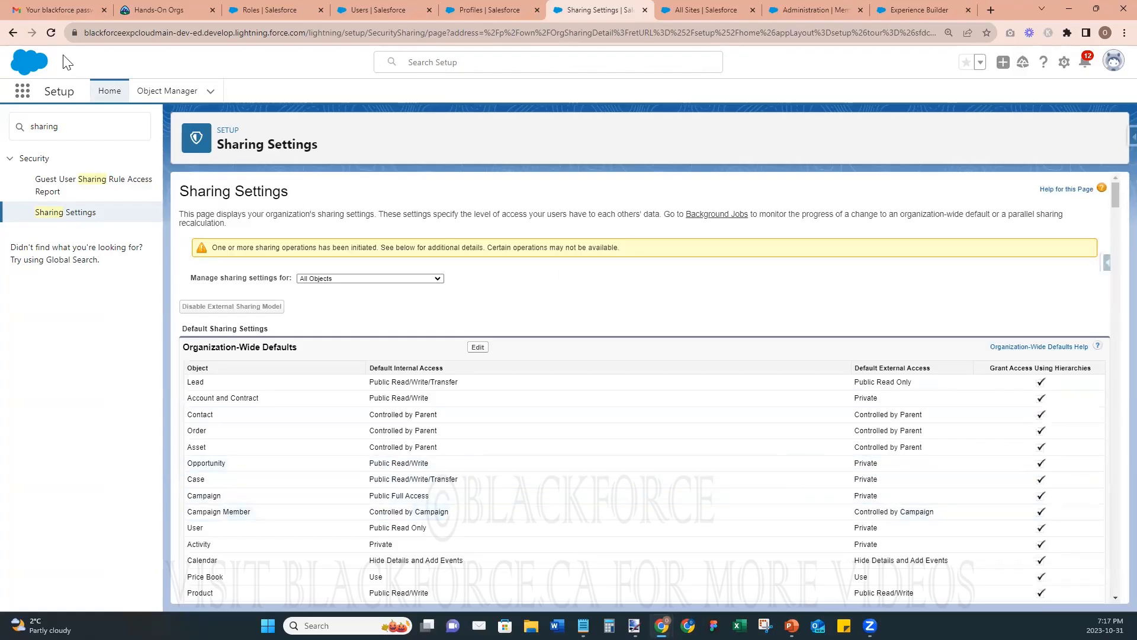
pyautogui.click(50, 32)
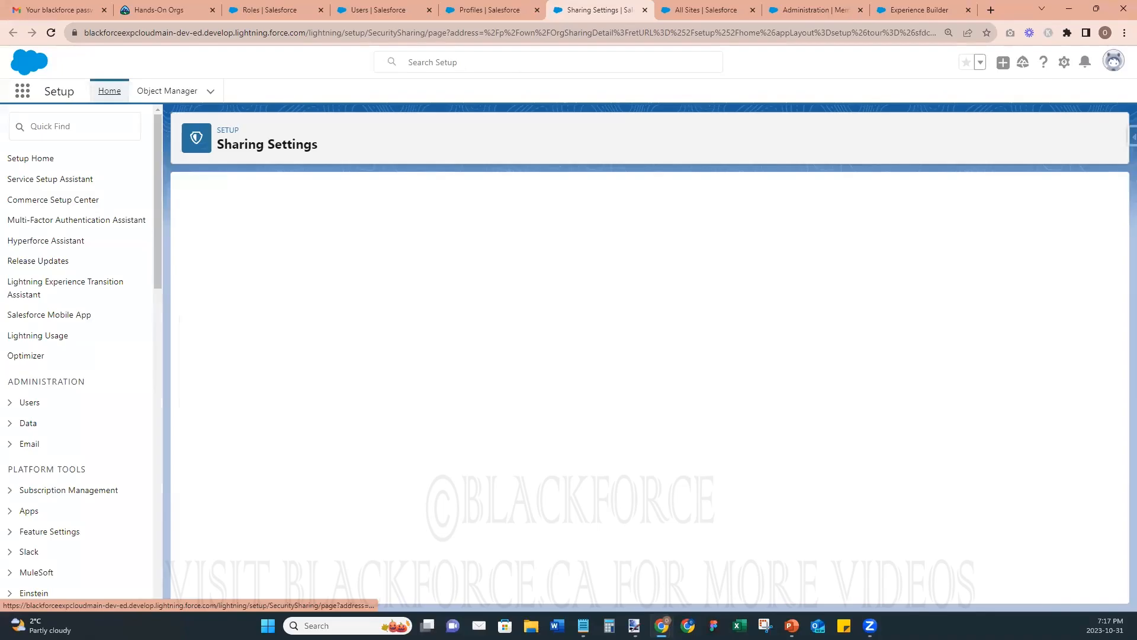
# Step: Return to the incognito blackforce site, refresh its home page, and log the VP, Finance user out
pyautogui.moveTo(662, 625)
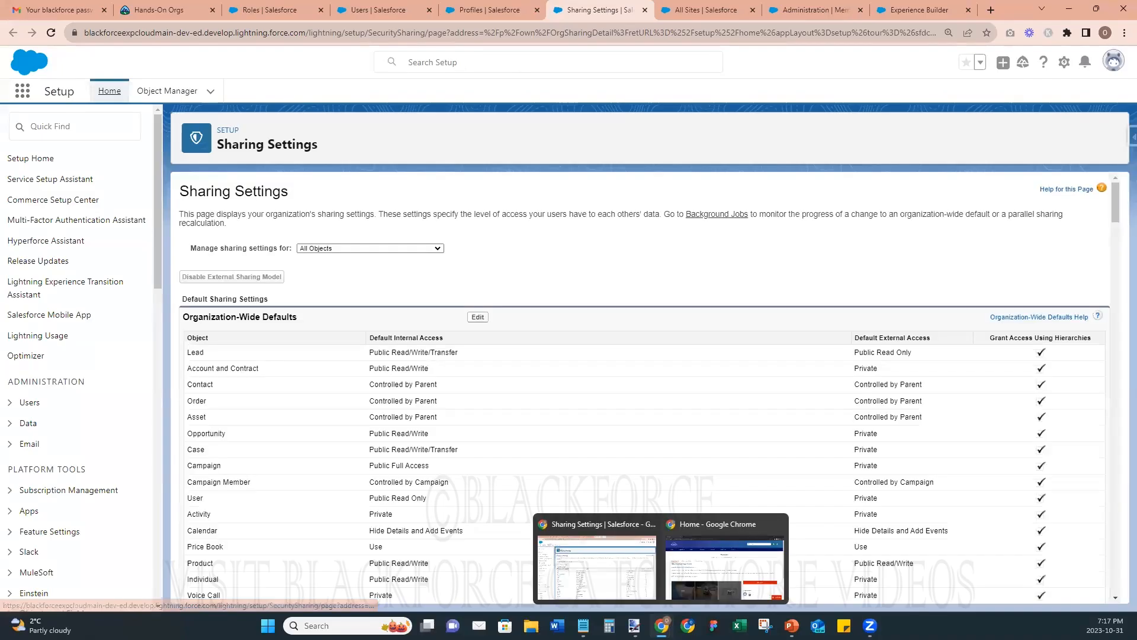
pyautogui.click(691, 577)
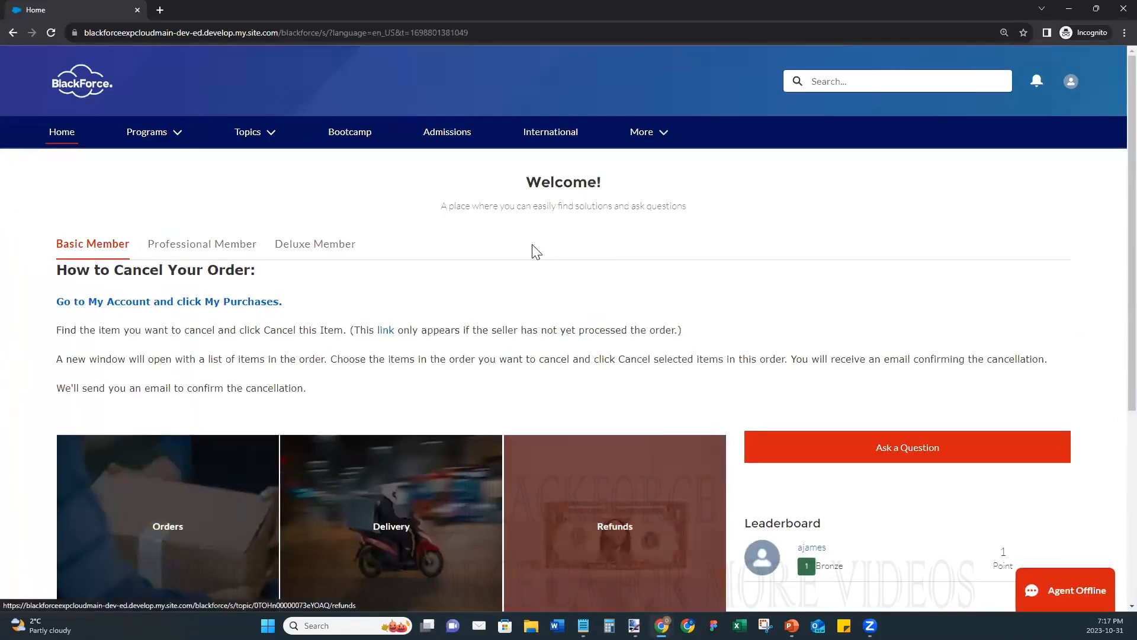
pyautogui.click(51, 34)
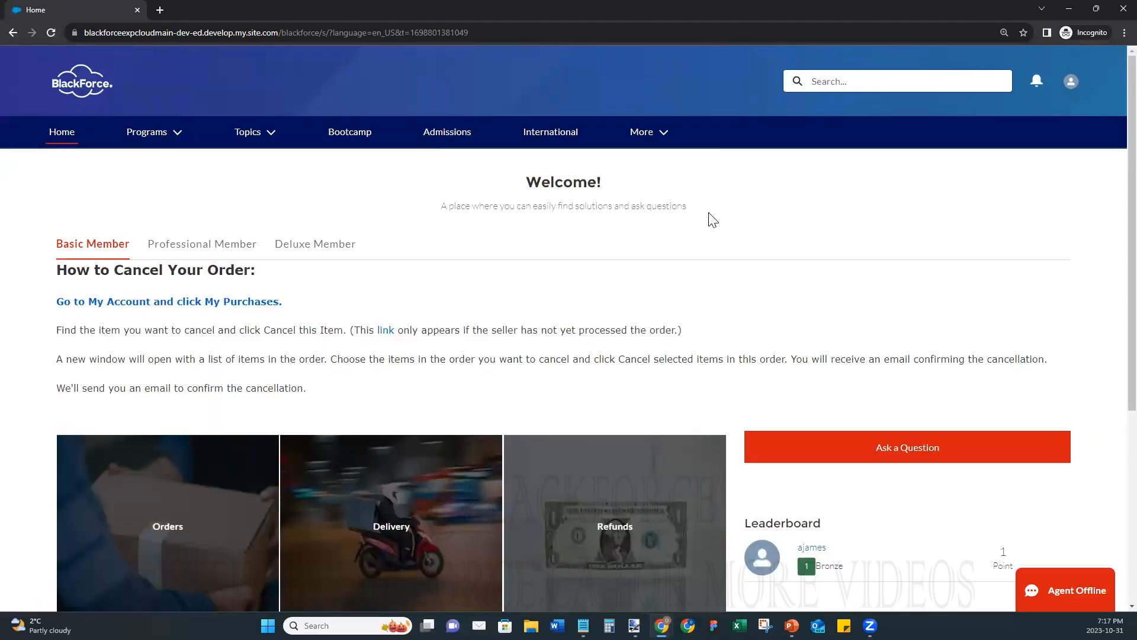
pyautogui.click(51, 33)
pyautogui.click(1072, 83)
pyautogui.click(1014, 273)
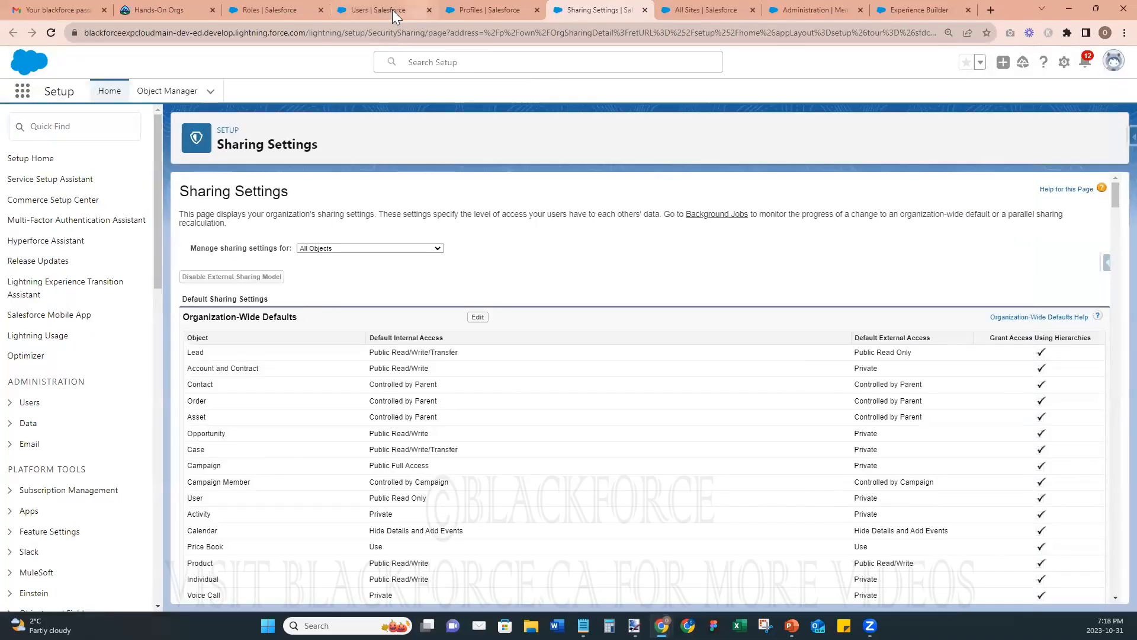
# Step: Copy the VP, Finance user's username from the Salesforce record again and log back in to the site with it and the account password
pyautogui.click(392, 9)
pyautogui.rightClick(401, 306)
pyautogui.click(435, 319)
pyautogui.moveTo(662, 623)
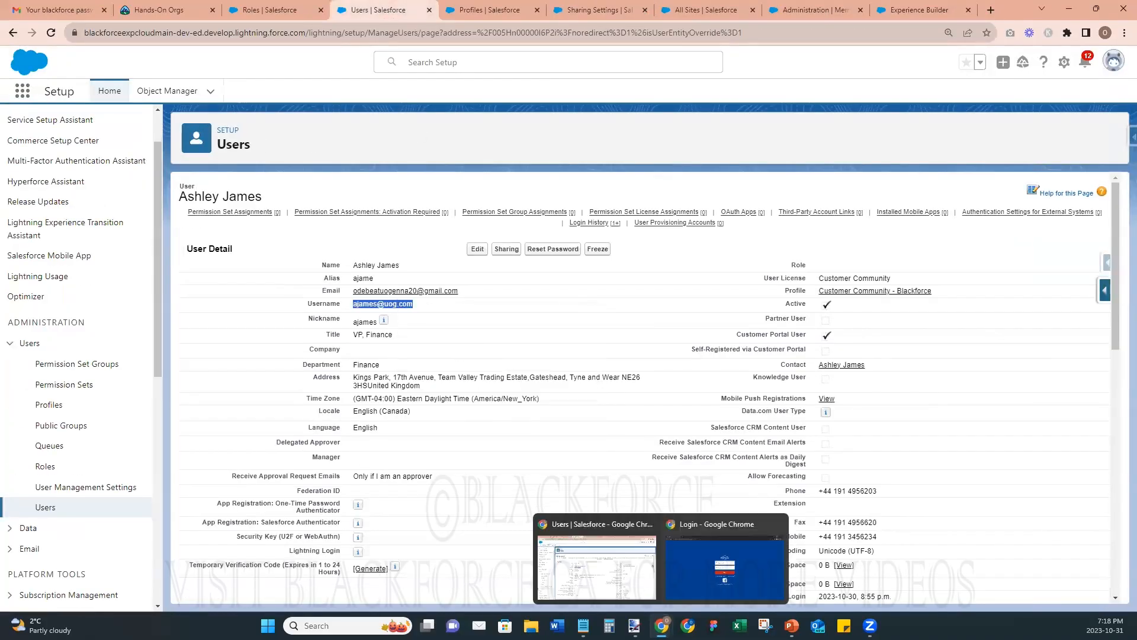
pyautogui.click(703, 571)
pyautogui.click(566, 255)
pyautogui.hotkey('ctrl', 'v')
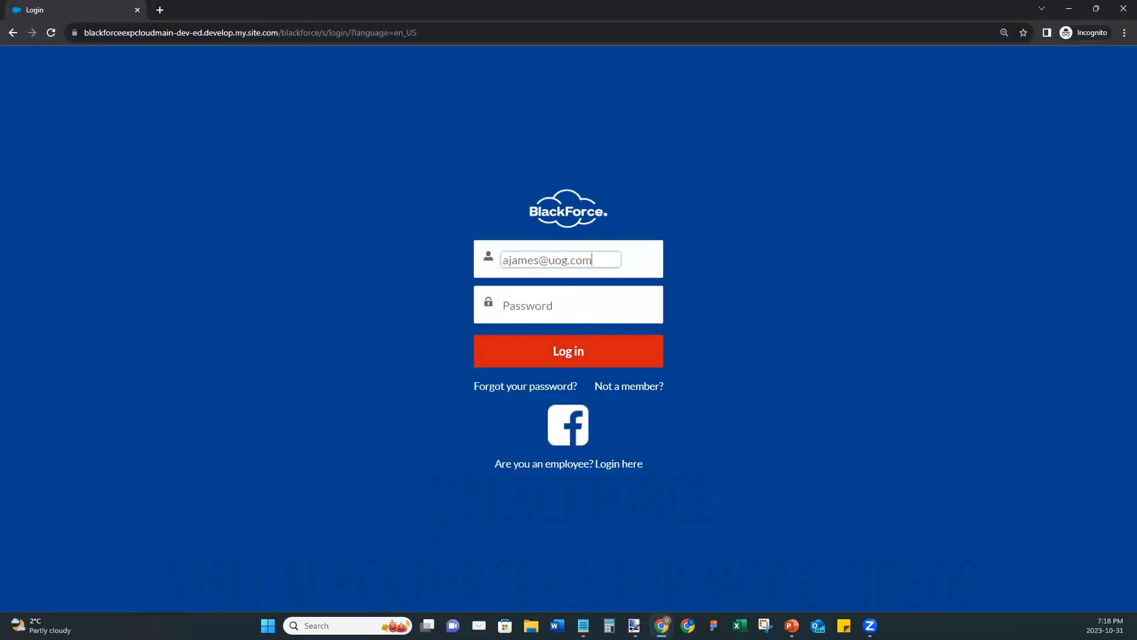
pyautogui.hotkey('alt', 'Tab')
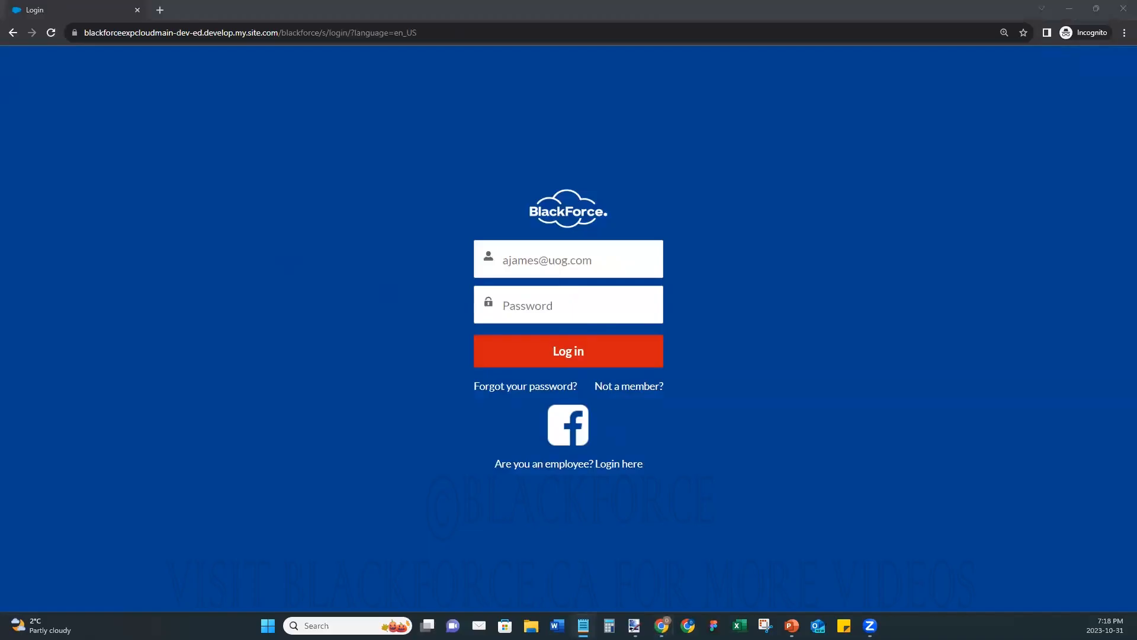
pyautogui.click(529, 309)
pyautogui.hotkey('ctrl', 'v')
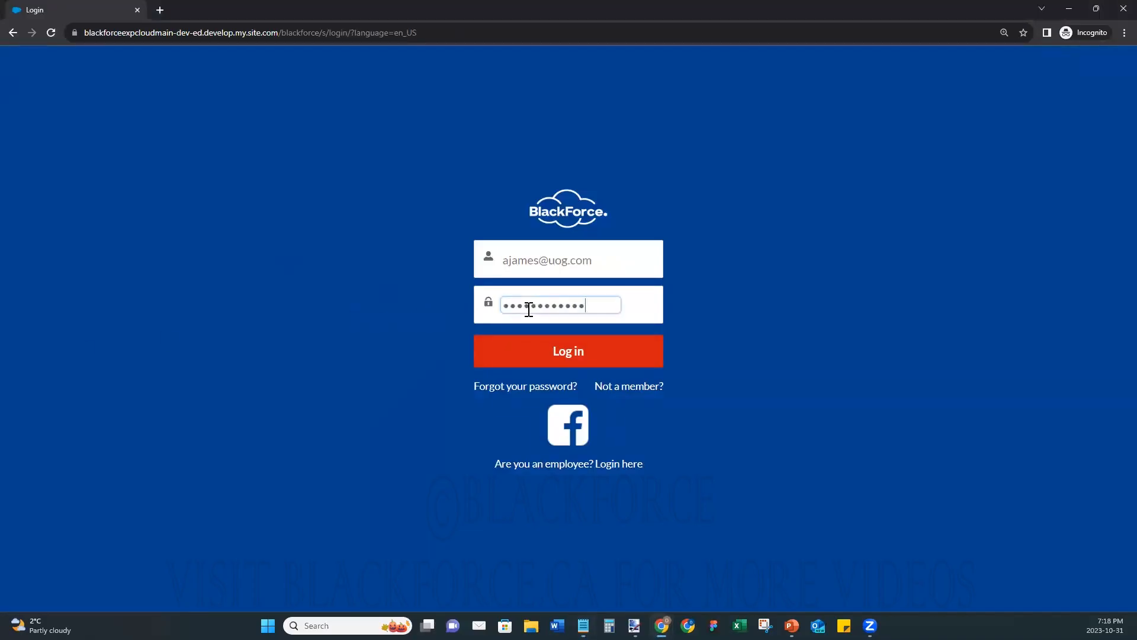
pyautogui.click(558, 351)
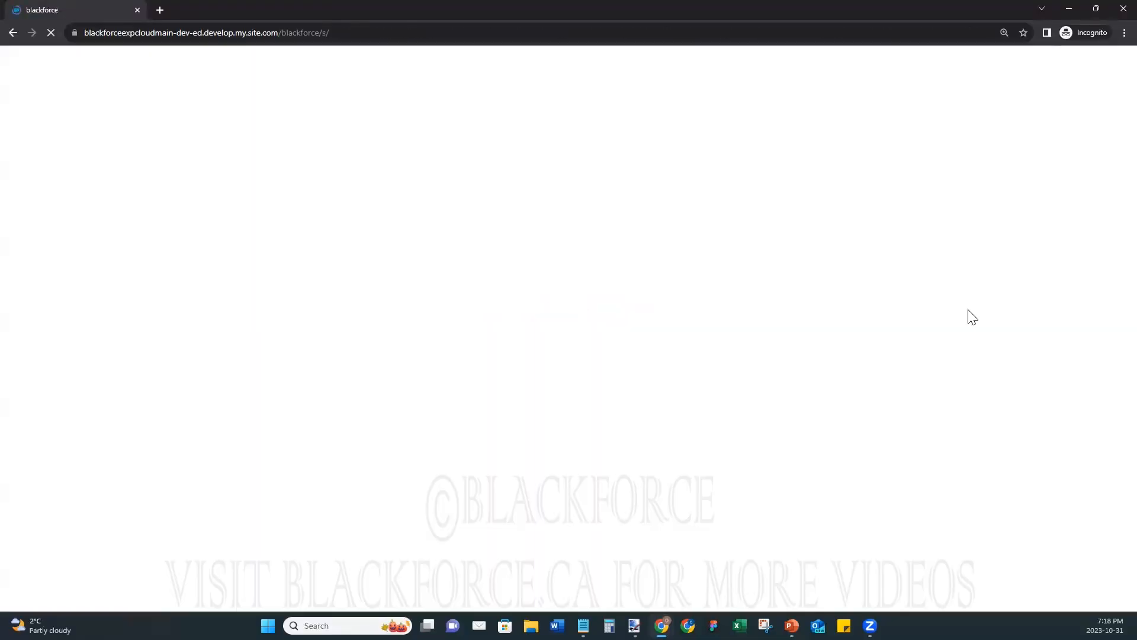
# Step: Switch to Experience Builder, close the Theme Navigation Menu properties, publish the blackforce site, and dismiss the publishing dialog
pyautogui.click(1069, 9)
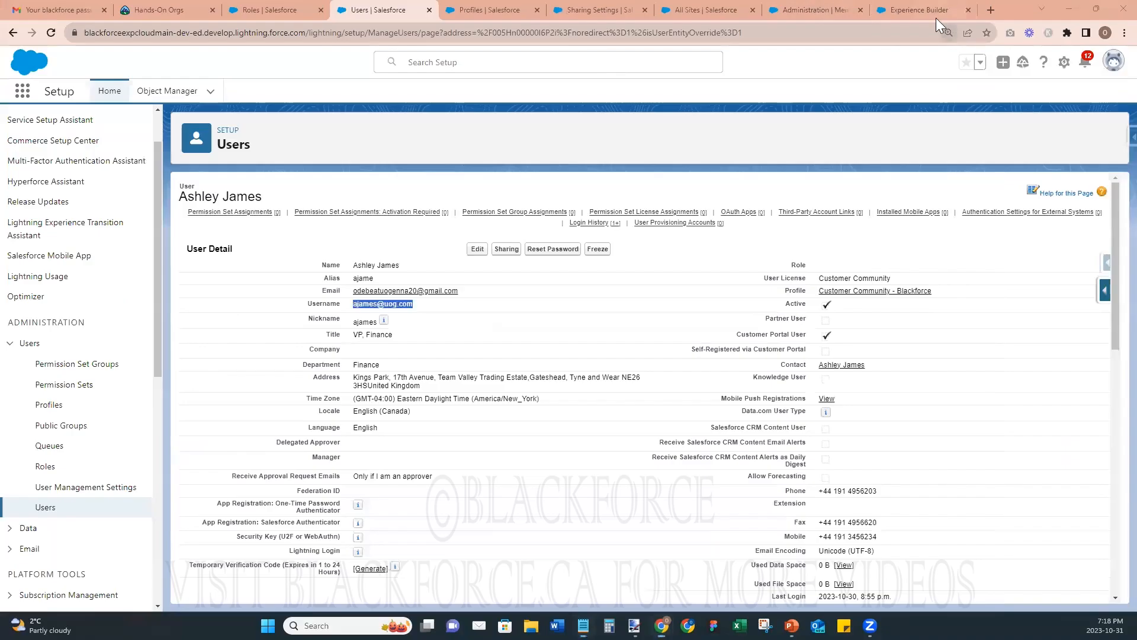
pyautogui.click(936, 18)
pyautogui.click(1111, 108)
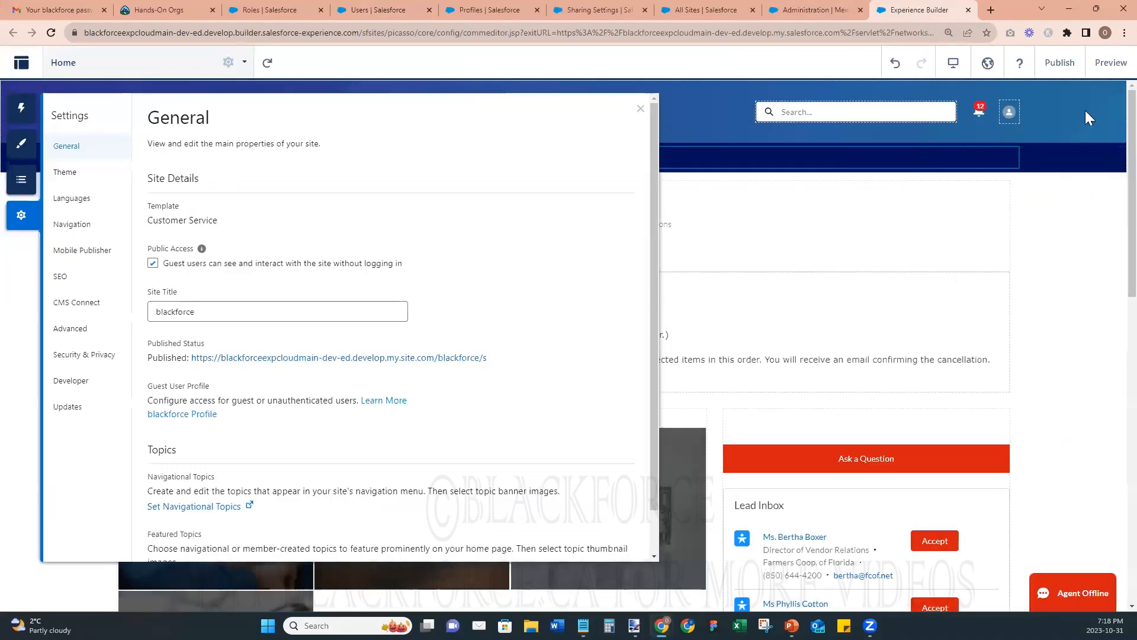
pyautogui.click(1059, 62)
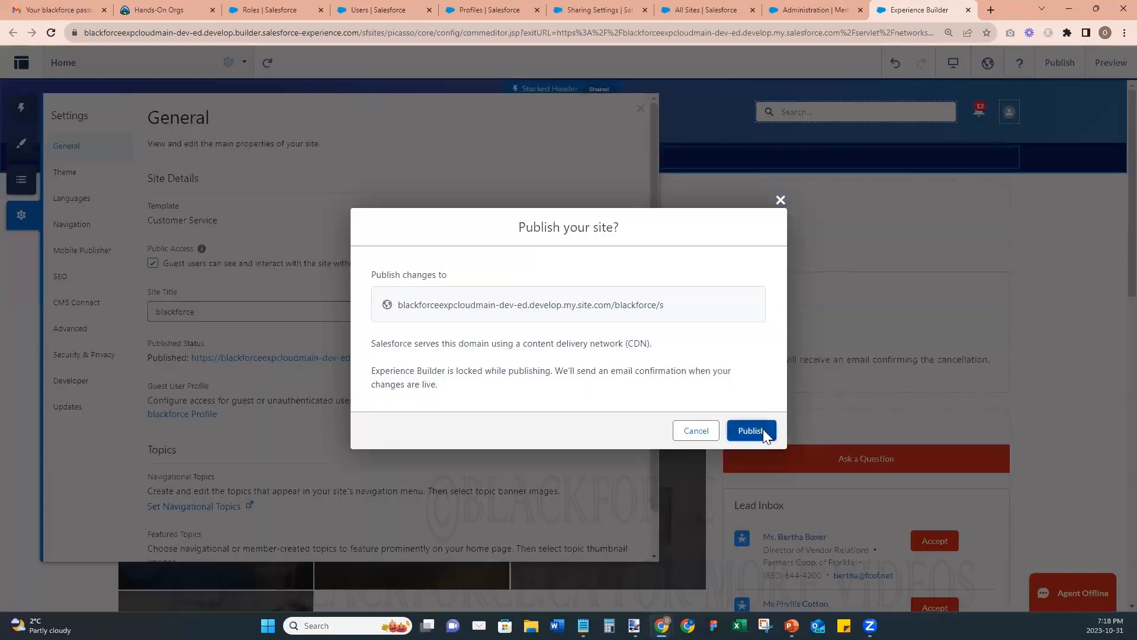
pyautogui.click(762, 429)
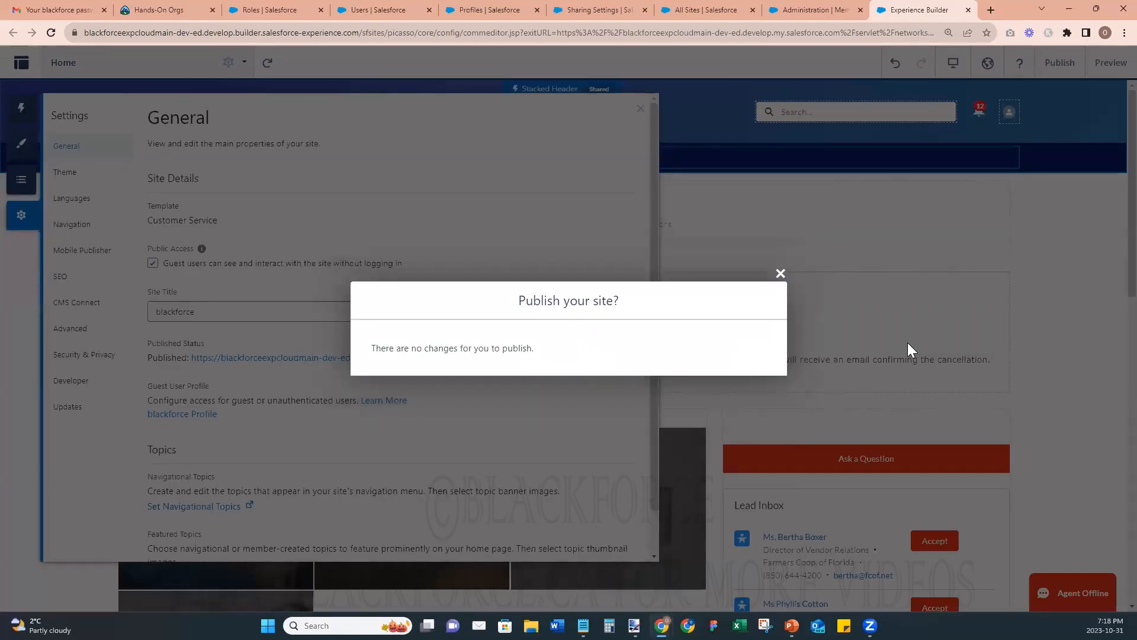
pyautogui.click(780, 275)
# Step: Refresh the incognito blackforce home page and check the additional navigation items under More
pyautogui.moveTo(661, 626)
pyautogui.click(721, 573)
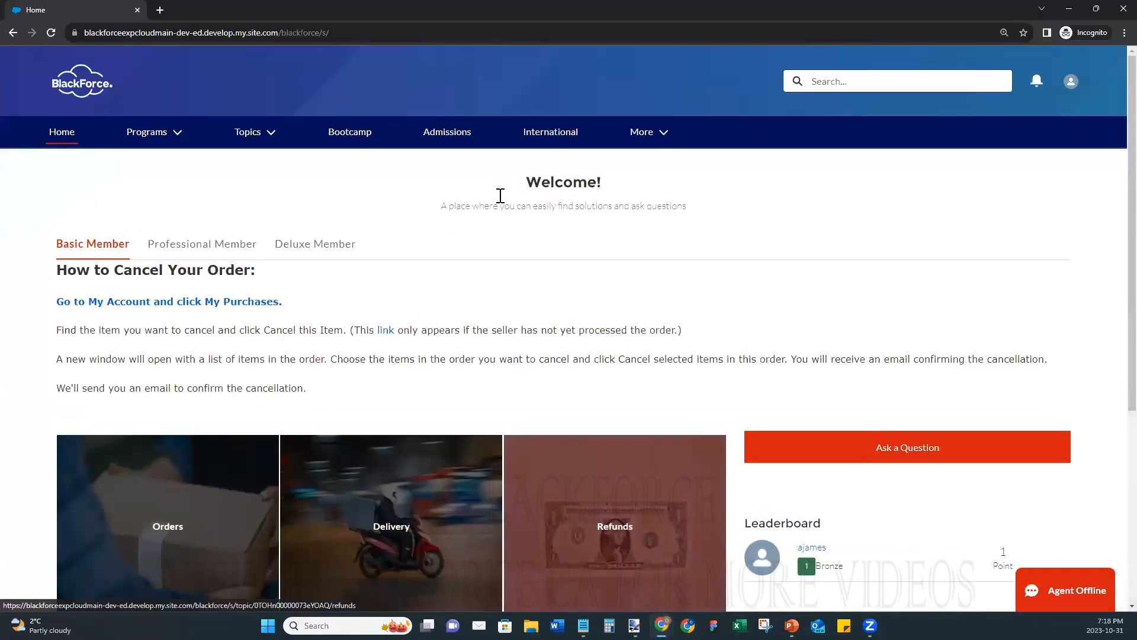
pyautogui.click(51, 32)
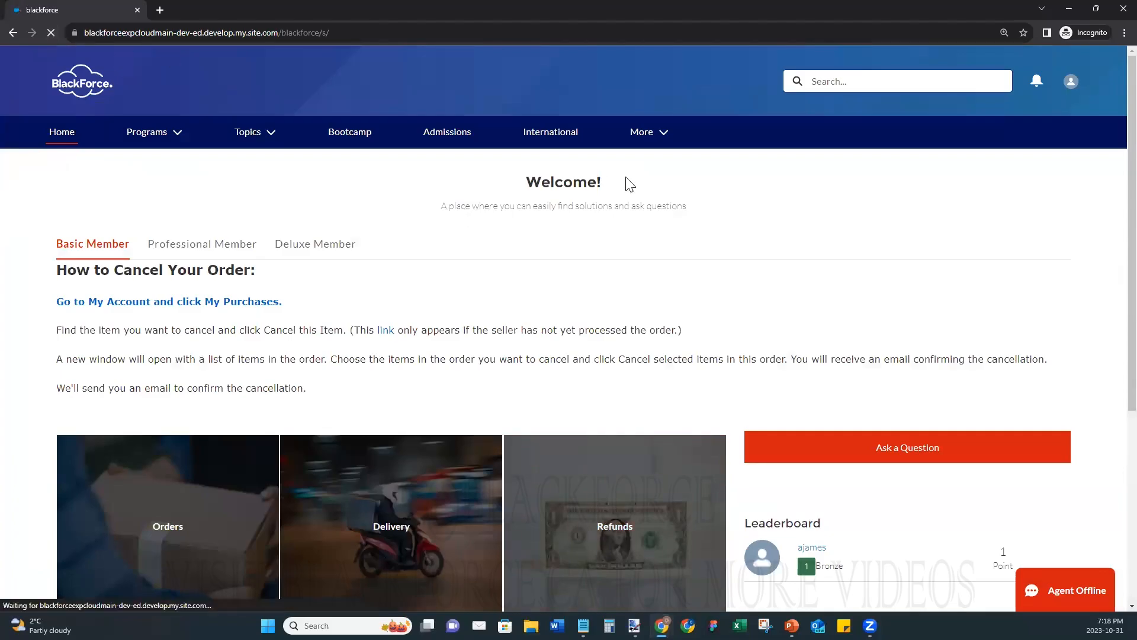
pyautogui.click(654, 137)
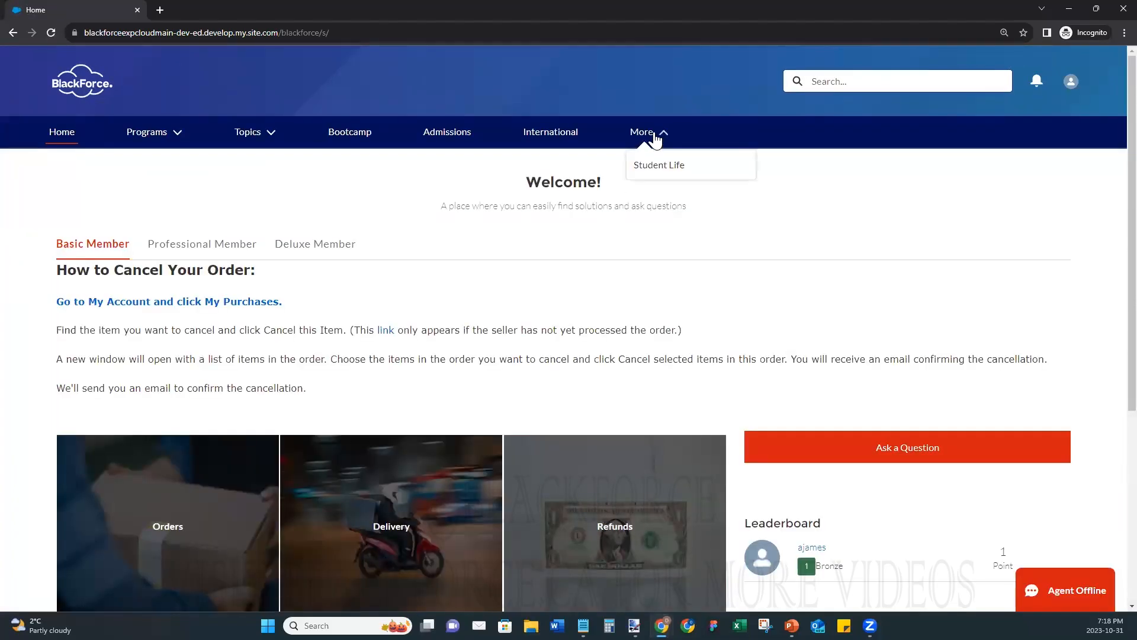
# Step: Switch from the incognito site back to Salesforce Setup and review Lead's default external access in Sharing Settings
pyautogui.click(1070, 12)
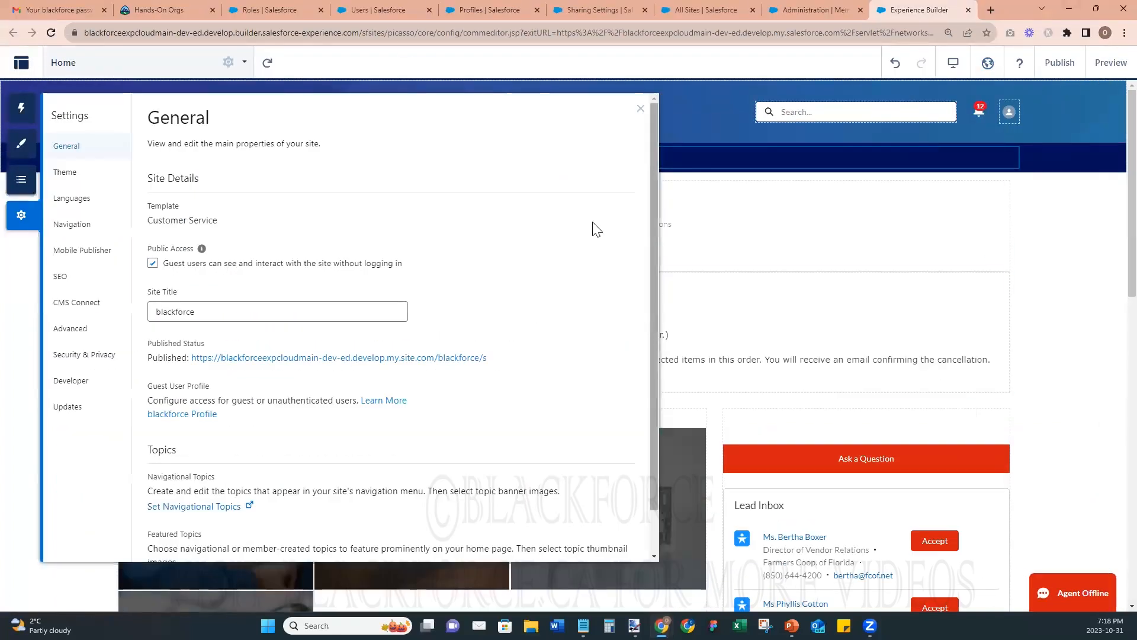
pyautogui.click(527, 12)
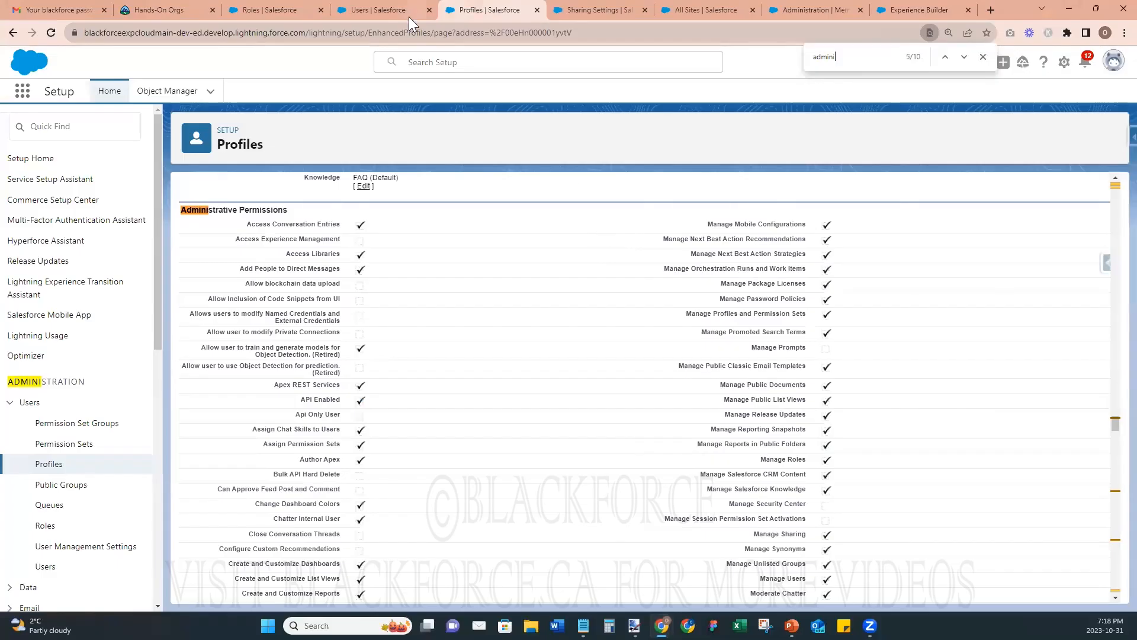
pyautogui.click(389, 12)
pyautogui.click(283, 11)
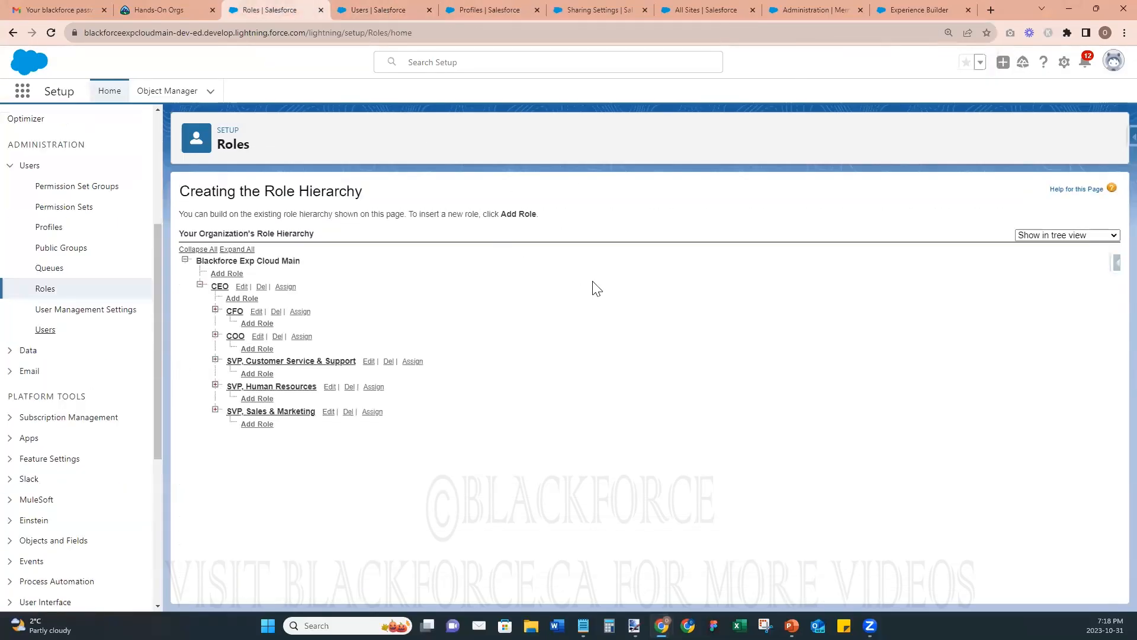
pyautogui.click(612, 13)
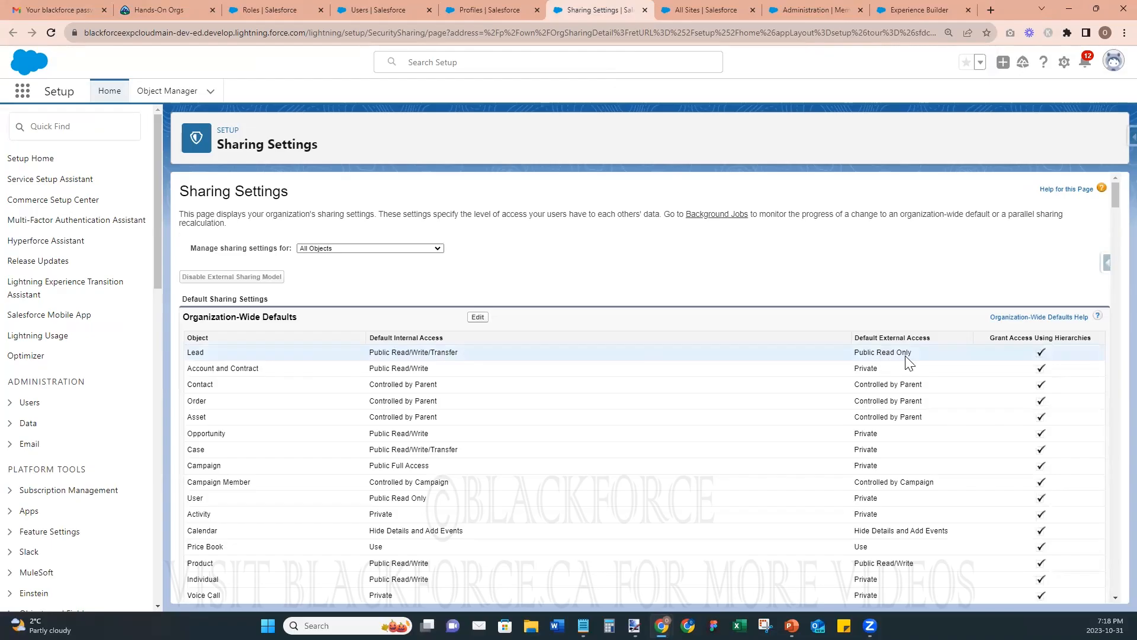
# Step: Bring up the incognito blackforce home page again and close that window
pyautogui.moveTo(661, 626)
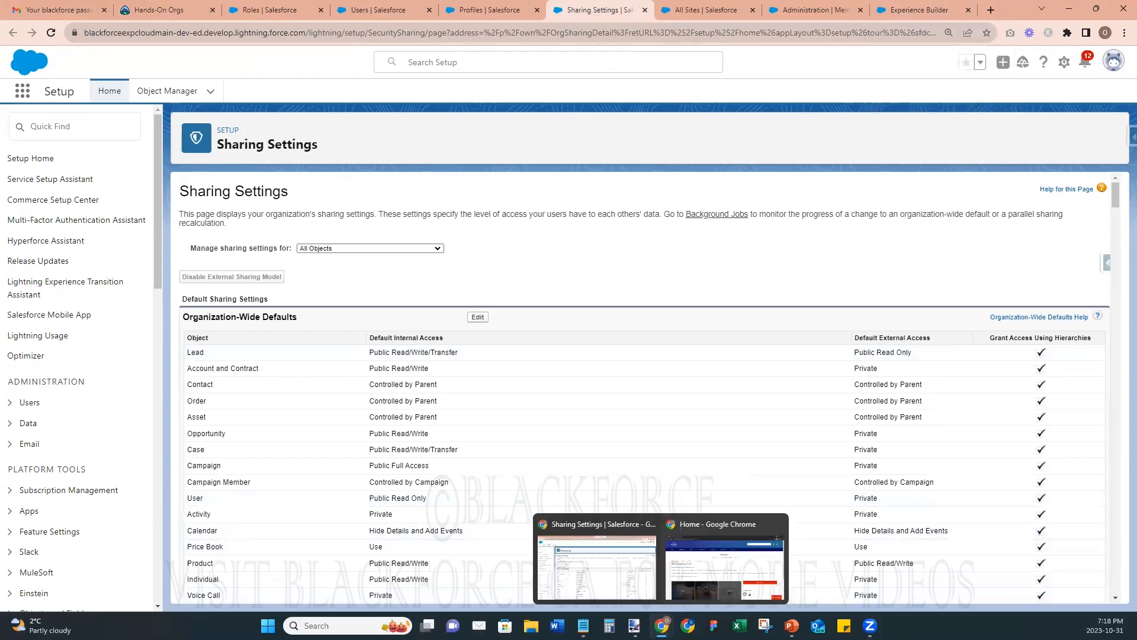
pyautogui.click(702, 584)
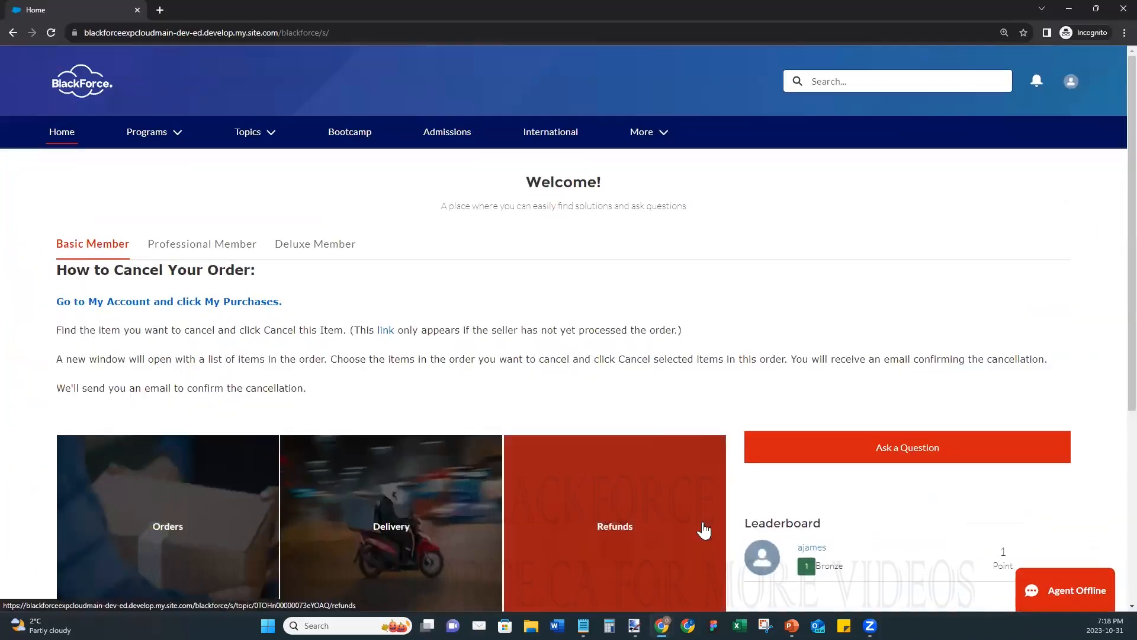
pyautogui.click(1112, 7)
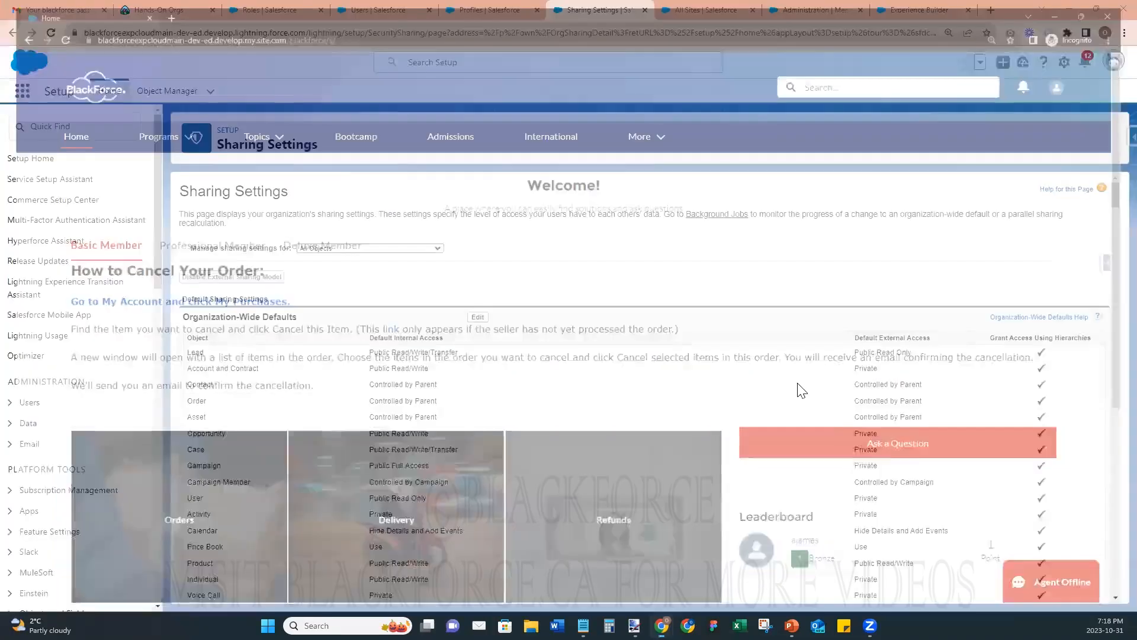
# Step: Close the current Experience Builder session and reopen the blackforce site's Builder from its Administration workspace
pyautogui.click(916, 10)
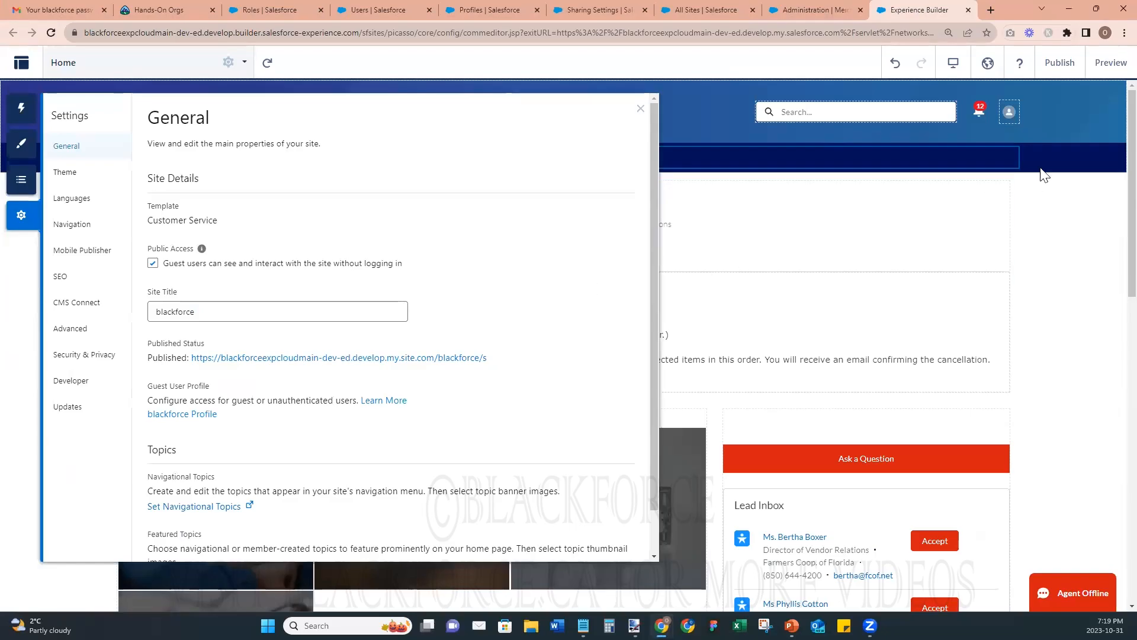
pyautogui.click(969, 10)
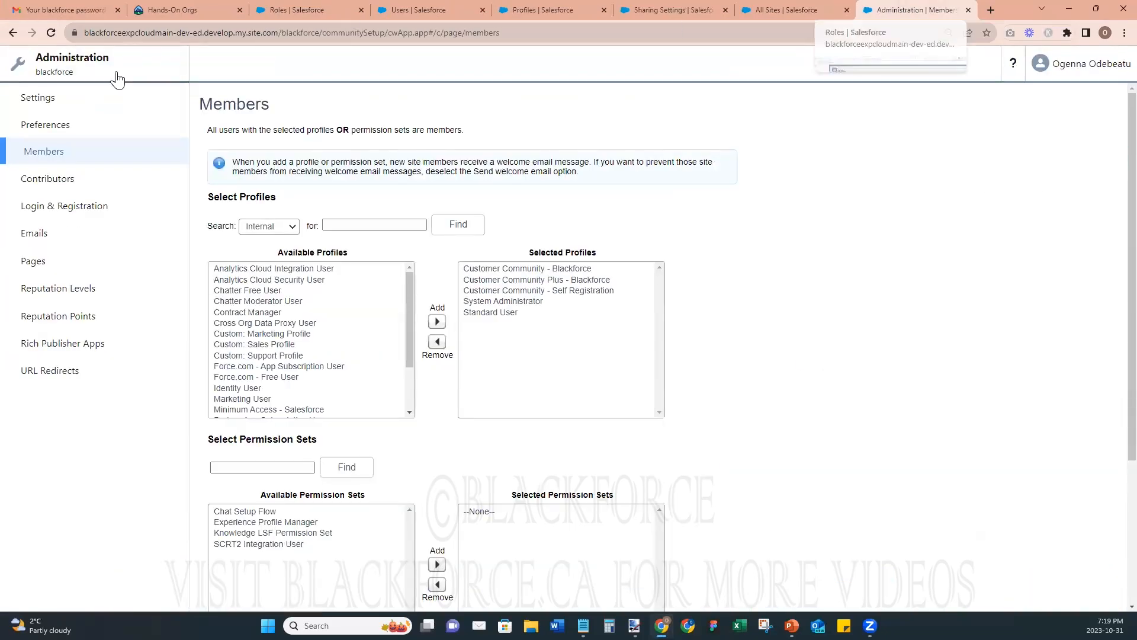
pyautogui.click(19, 70)
pyautogui.click(72, 254)
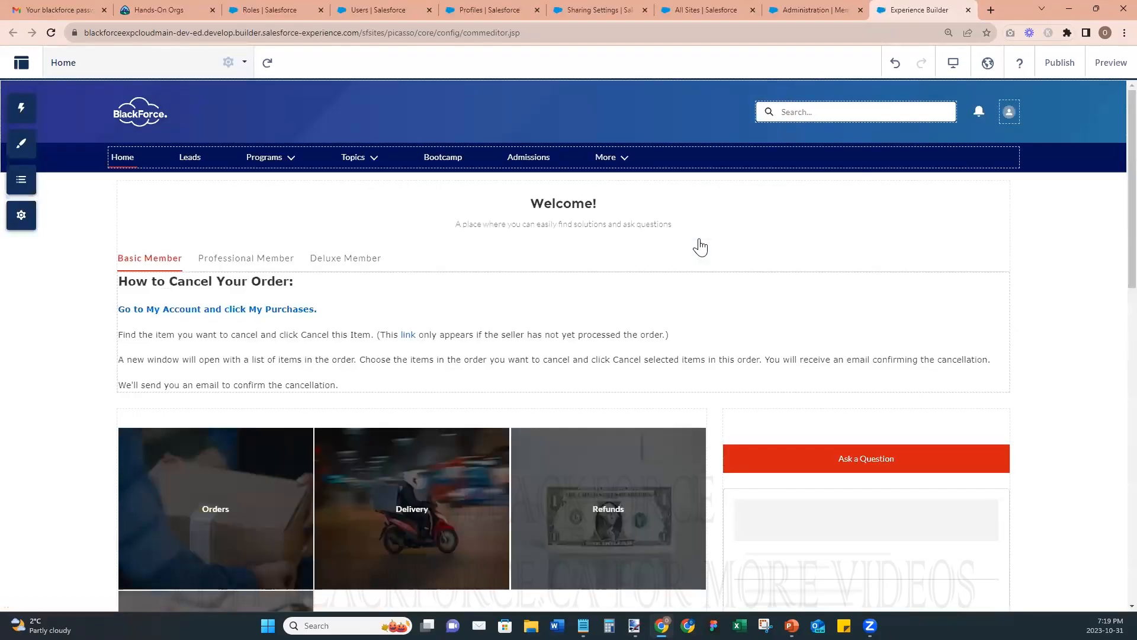
# Step: Preview the blackforce site, open its Leads page, and return to the Builder
pyautogui.click(1107, 64)
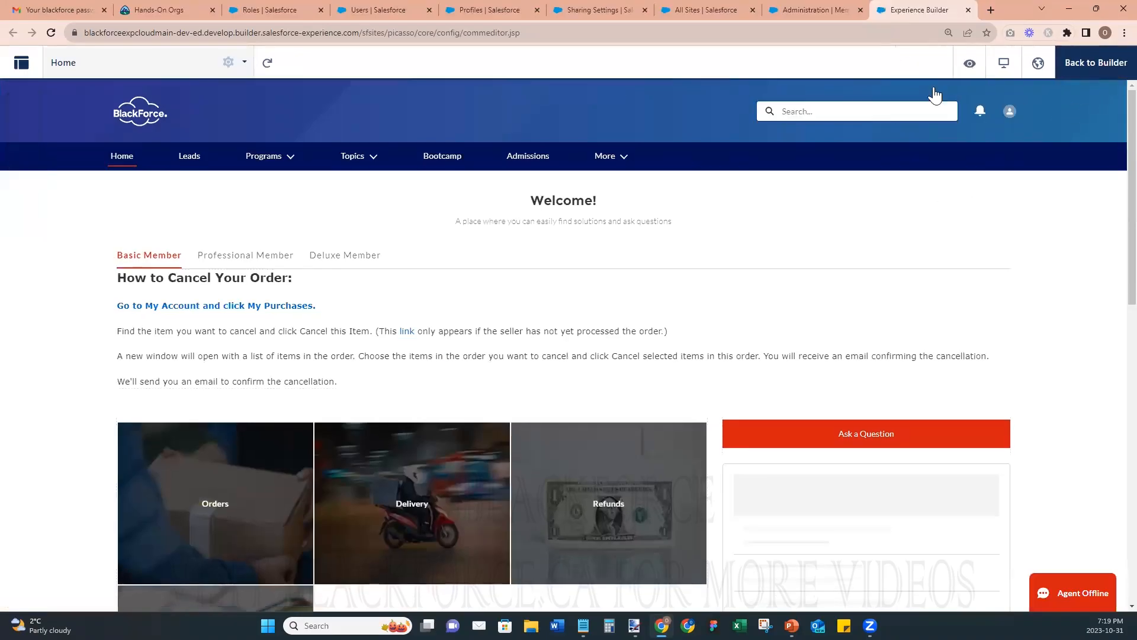
pyautogui.click(188, 156)
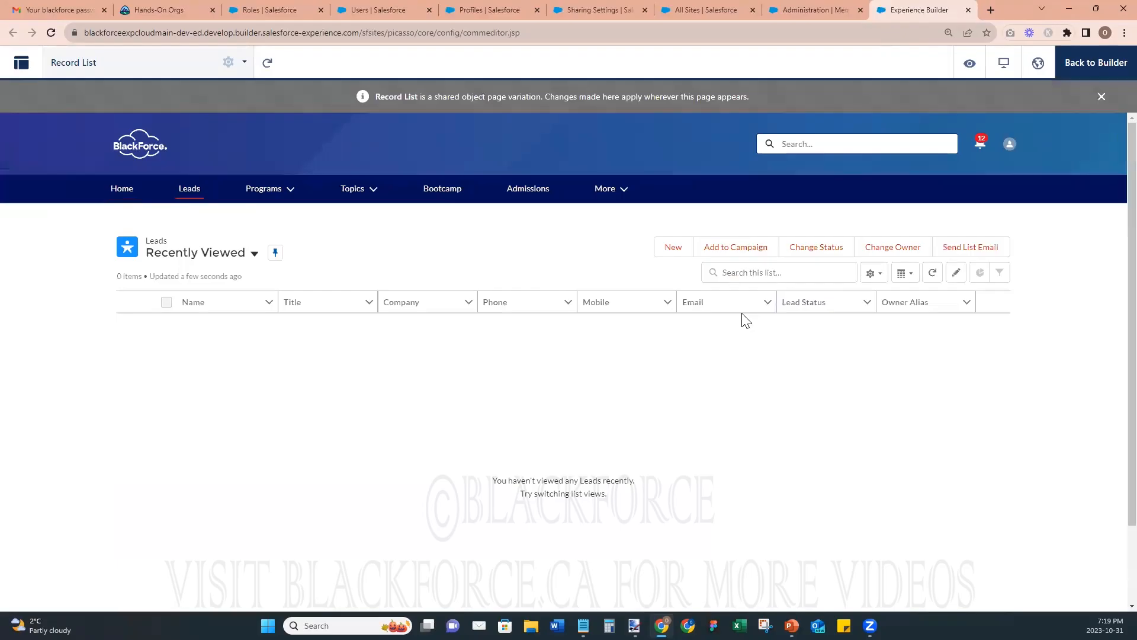
pyautogui.click(1089, 64)
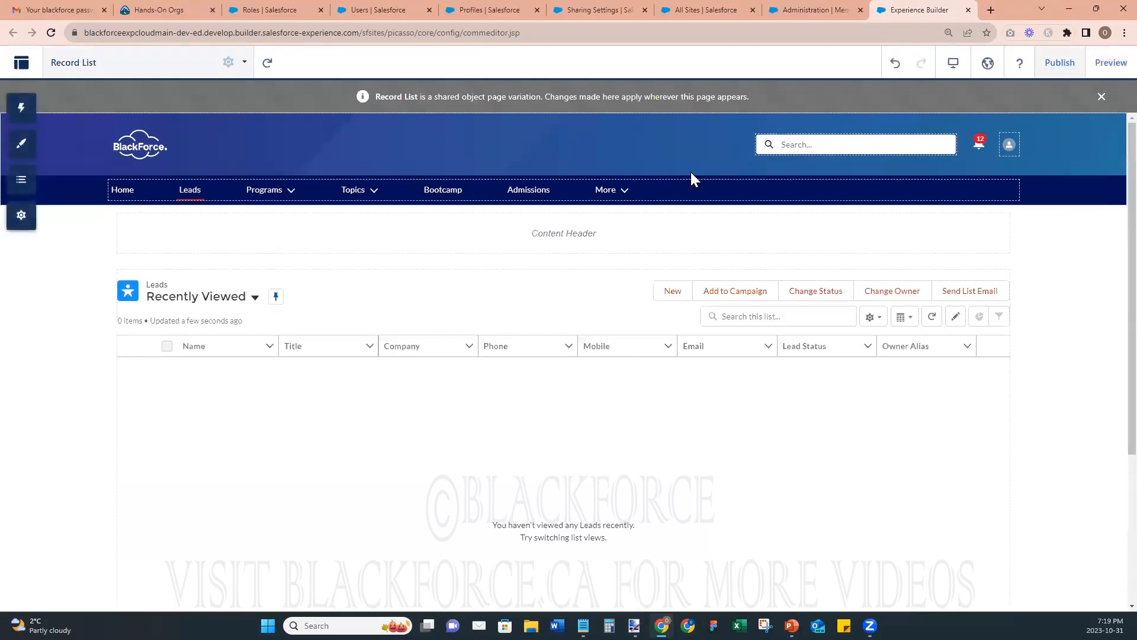
# Step: Open the published blackforce site URL from the general site settings in an incognito window
pyautogui.click(29, 216)
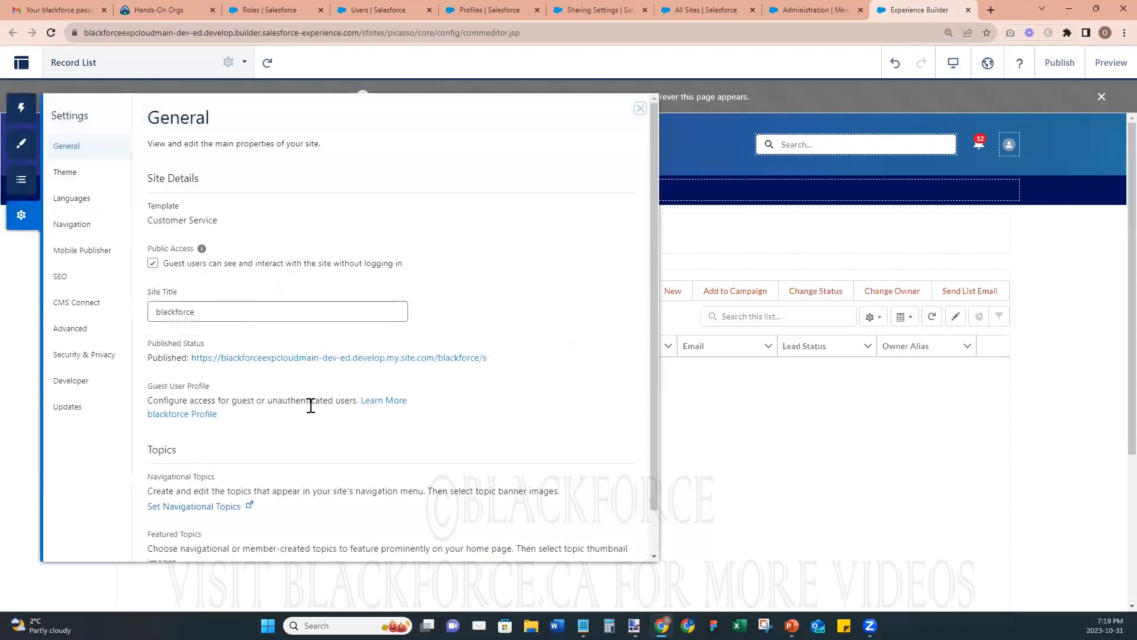
pyautogui.rightClick(320, 358)
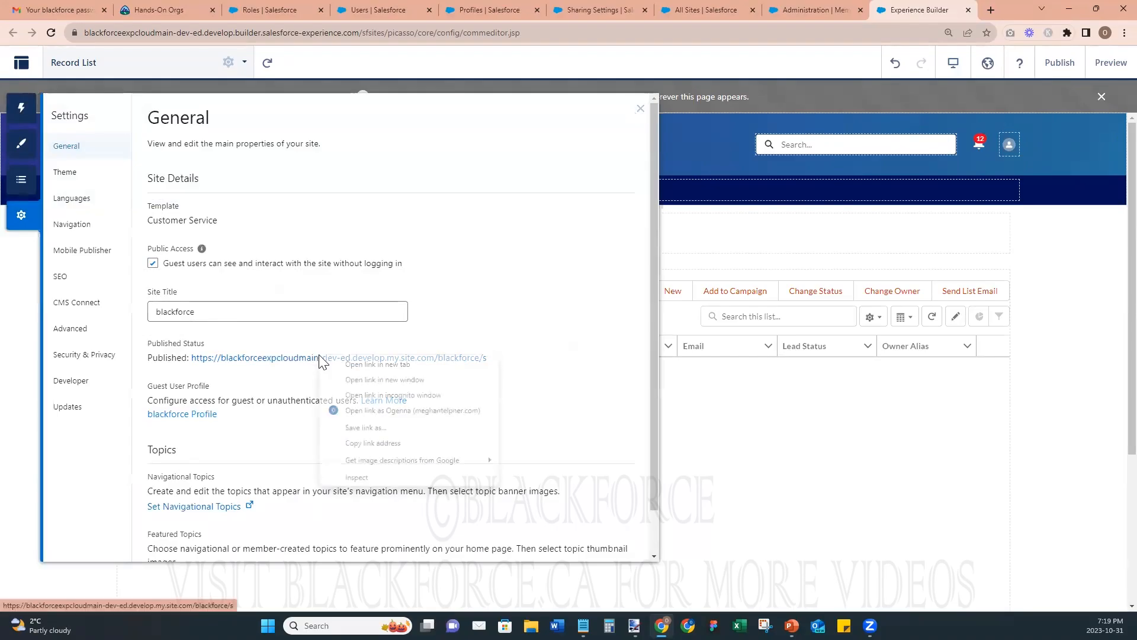
pyautogui.click(454, 392)
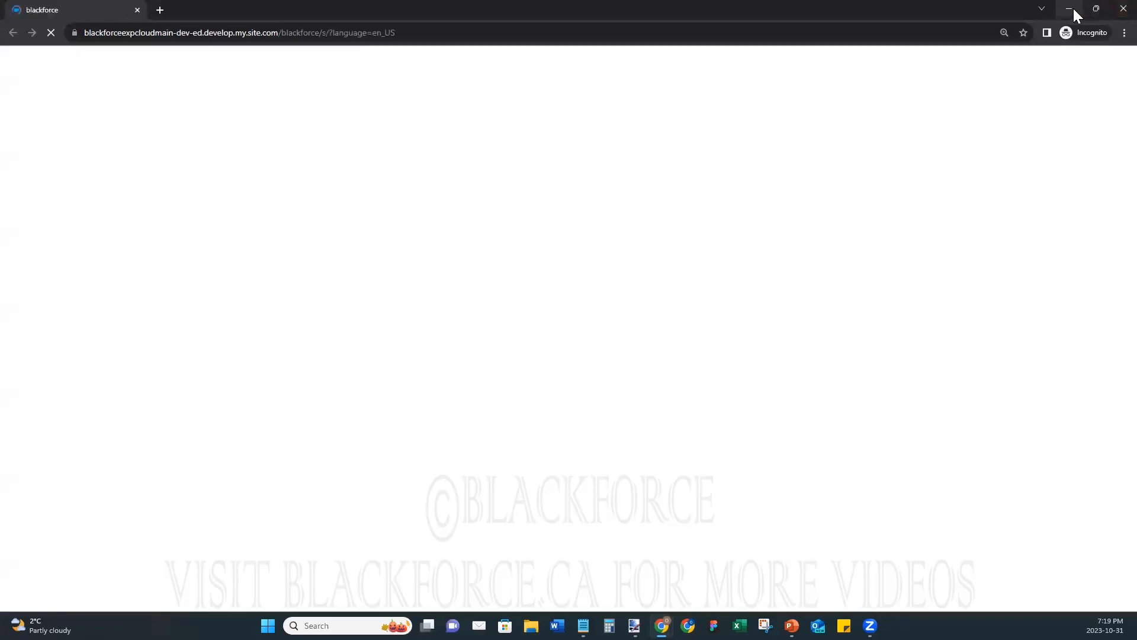
# Step: Return to Salesforce Setup and copy the username from the VP, Finance user's record
pyautogui.click(1069, 9)
pyautogui.click(363, 8)
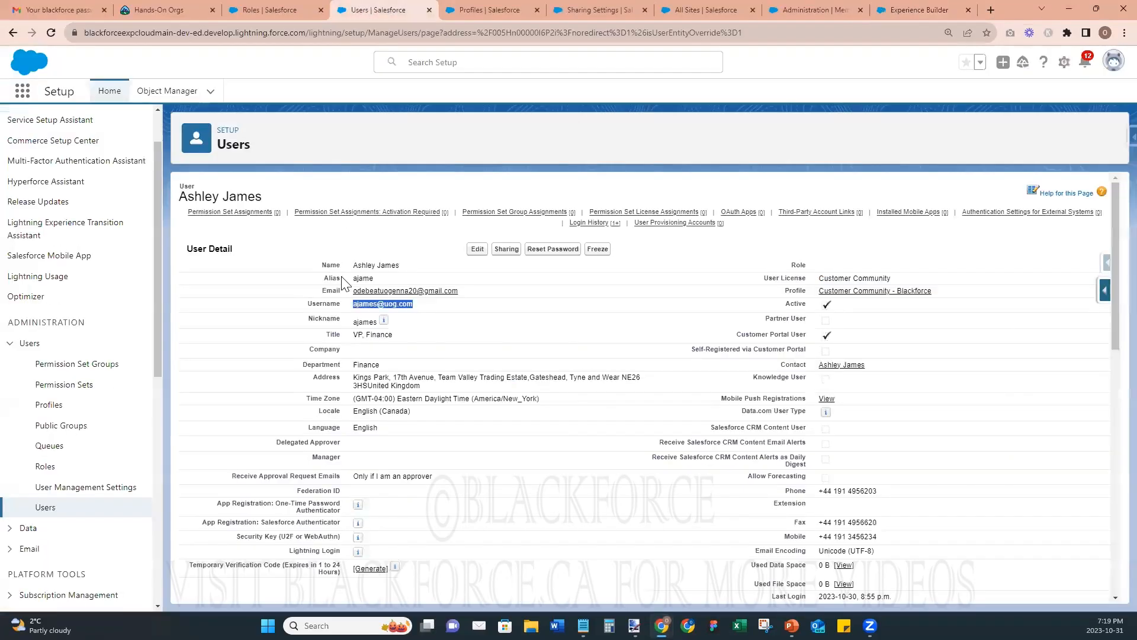
pyautogui.rightClick(367, 305)
pyautogui.click(394, 311)
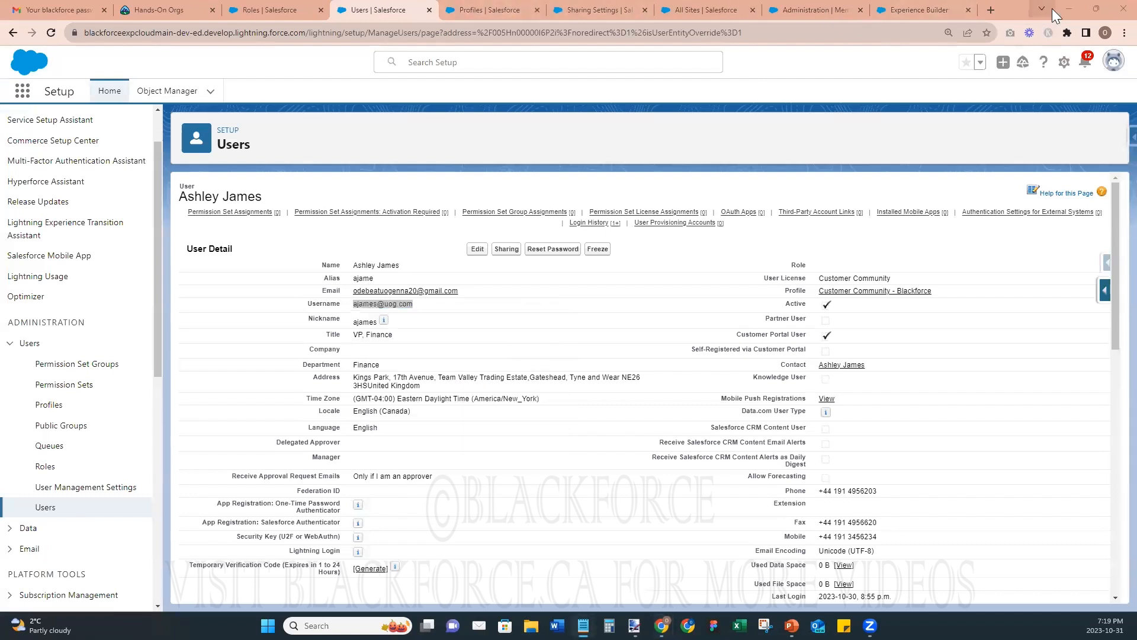
# Step: Log in to the incognito blackforce site with the copied username and the account password, and check the navigation items under More
pyautogui.click(706, 589)
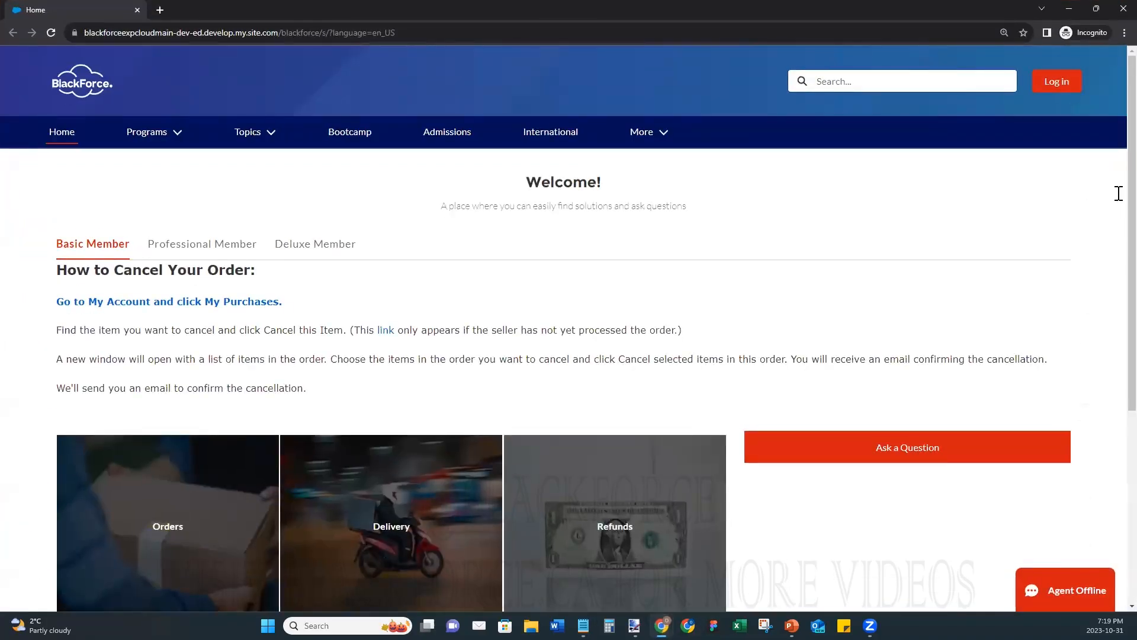
pyautogui.click(1056, 81)
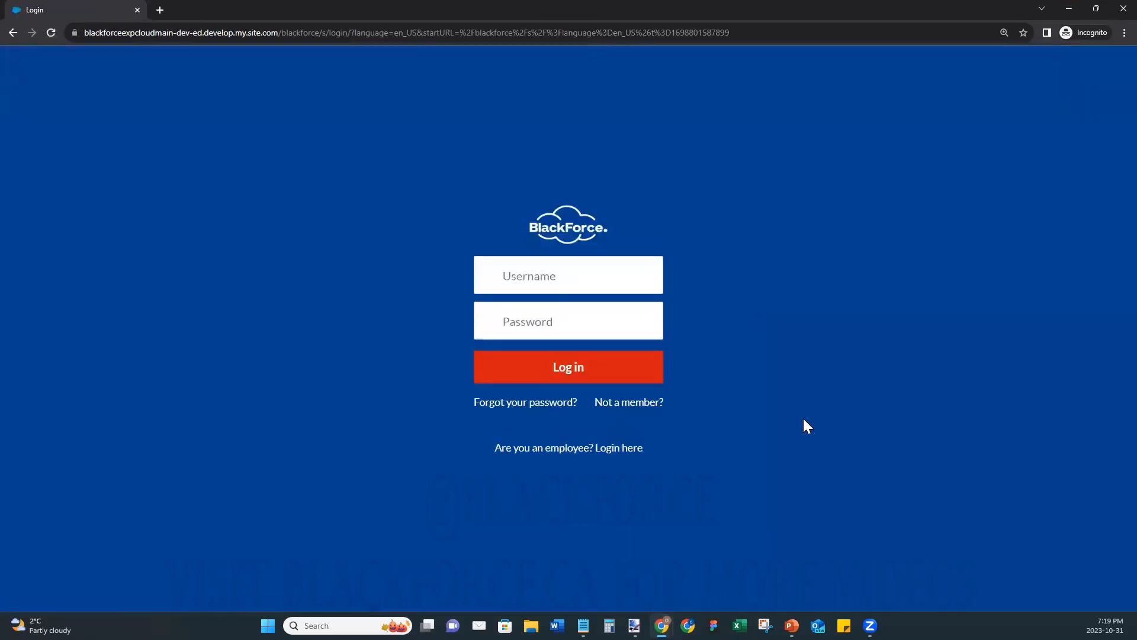
pyautogui.click(551, 264)
pyautogui.hotkey('ctrl', 'v')
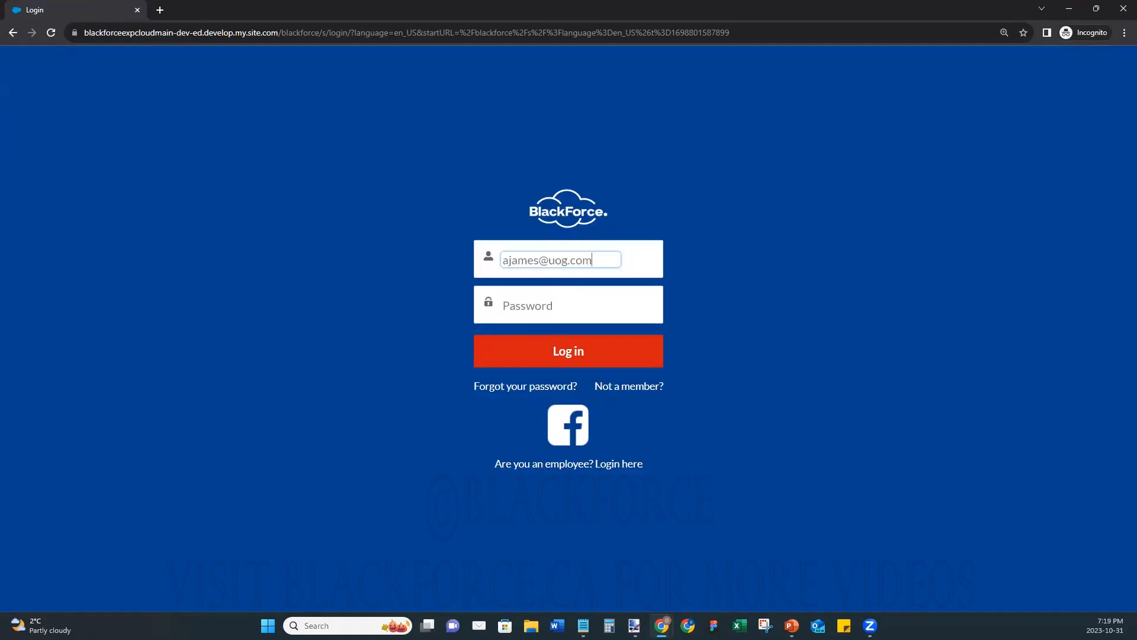
pyautogui.hotkey('alt', 'Tab')
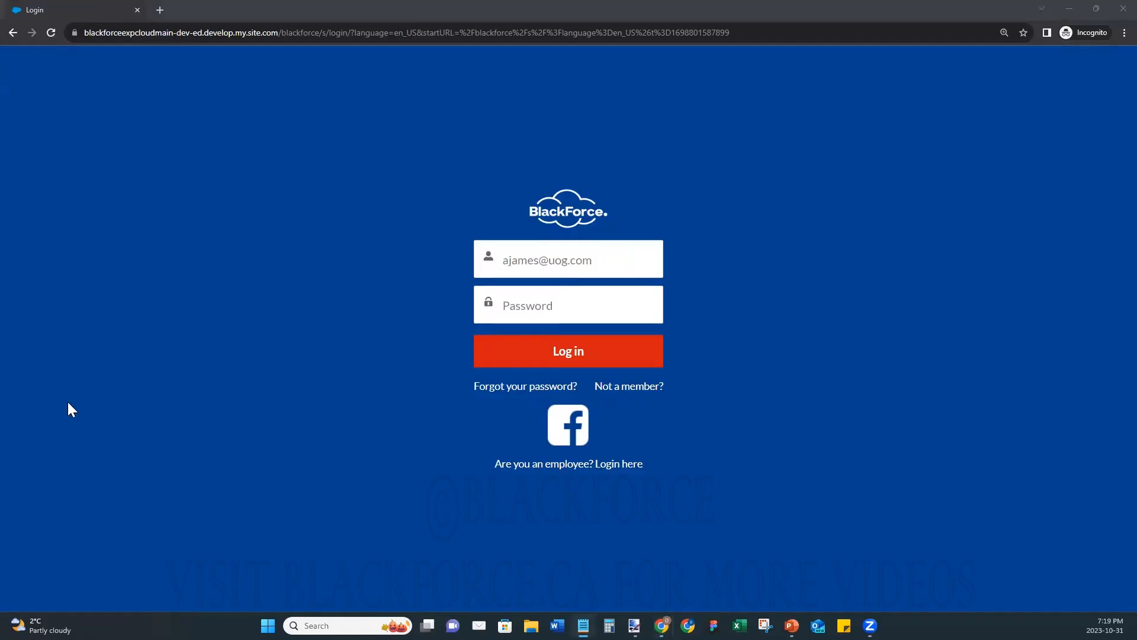
pyautogui.click(513, 301)
pyautogui.hotkey('ctrl', 'v')
pyautogui.click(579, 353)
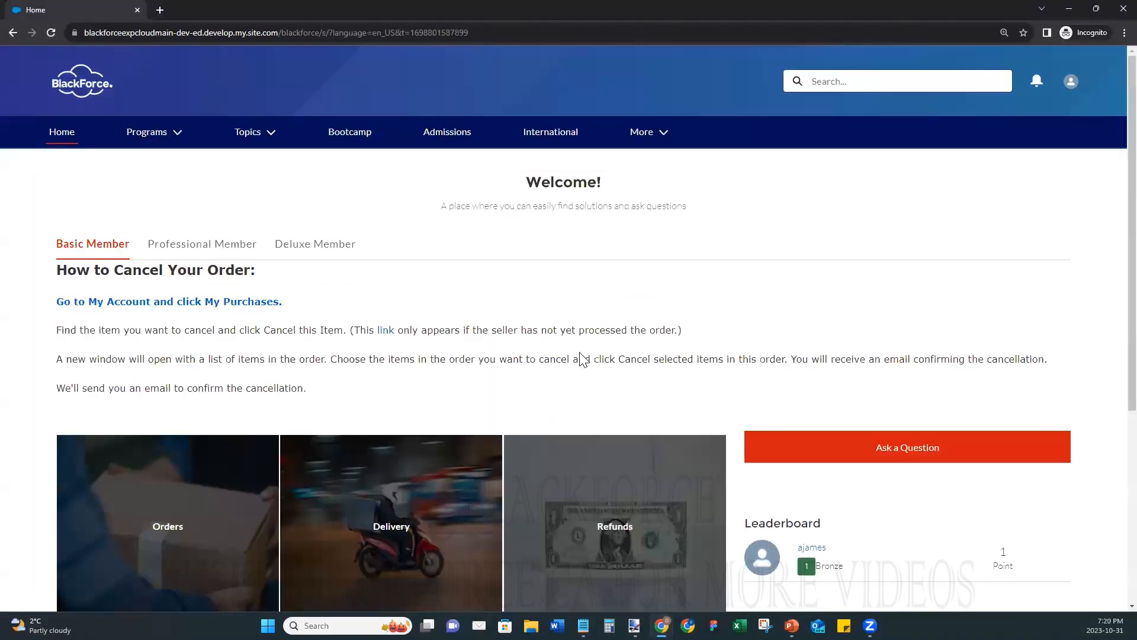
pyautogui.click(652, 136)
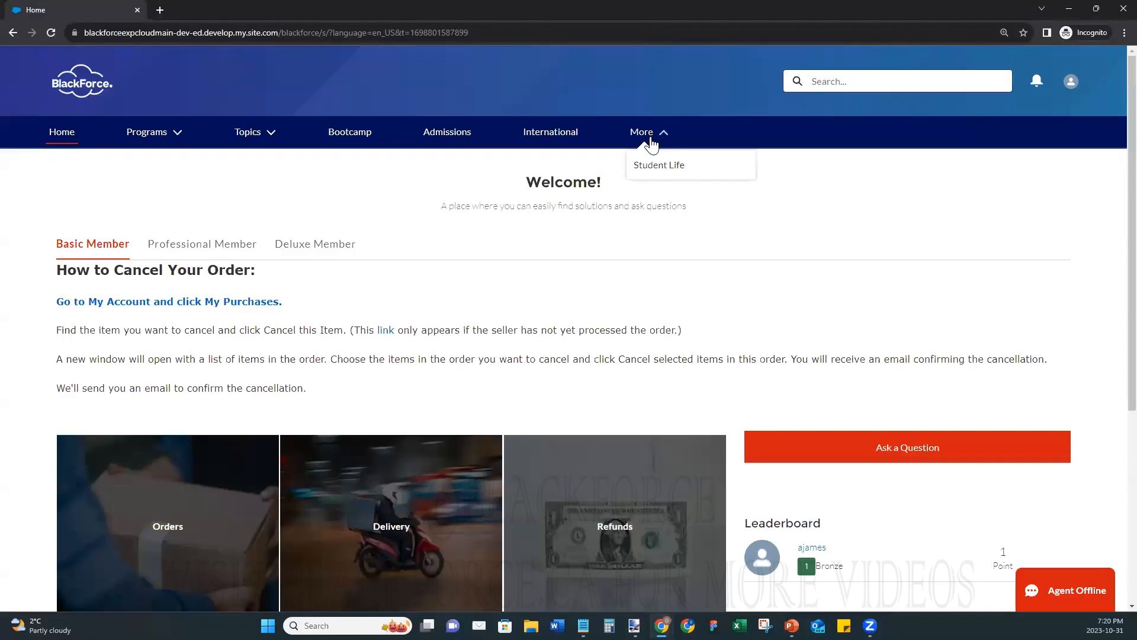
# Step: Return to Sharing Settings in Salesforce Setup, set Lead's default external access to Public Read/Write, and save the organization-wide defaults
pyautogui.click(1096, 8)
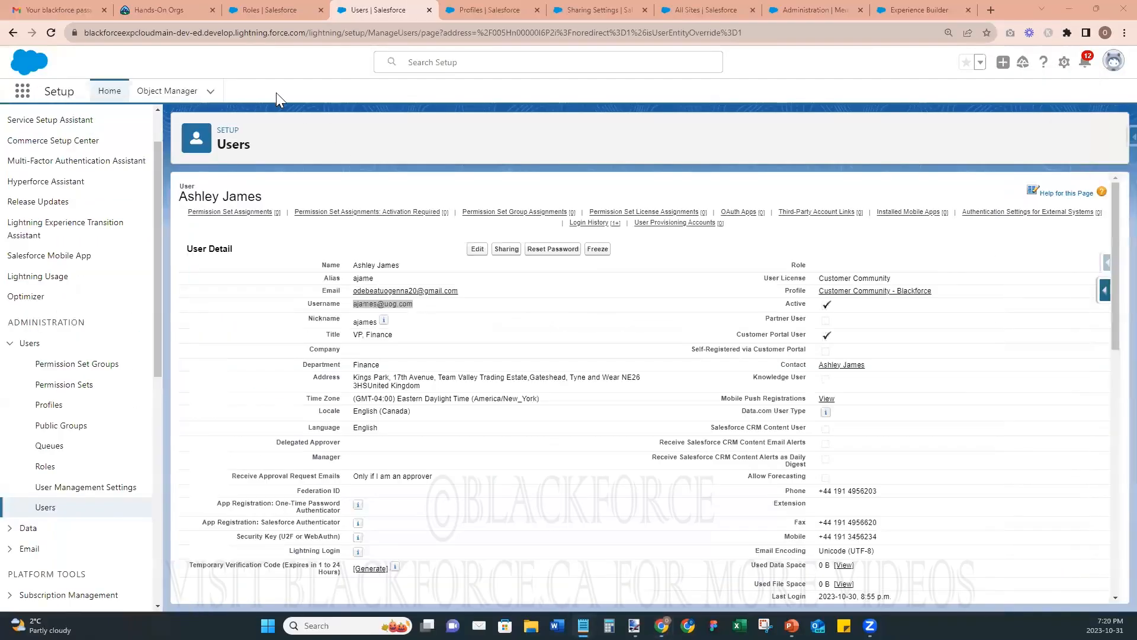
pyautogui.click(276, 12)
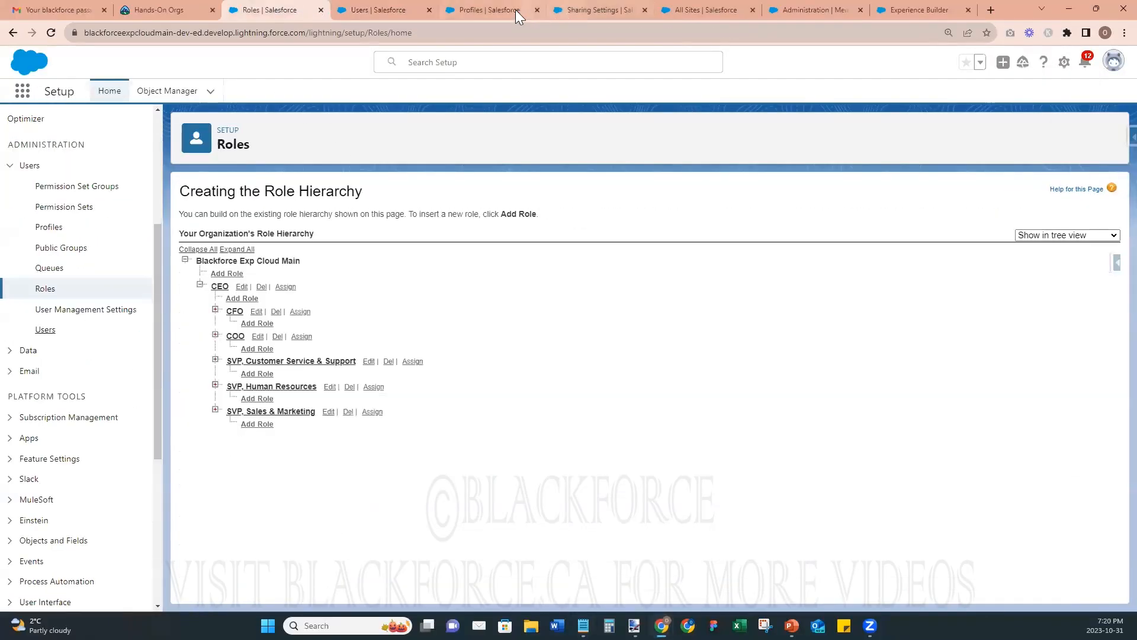
pyautogui.click(502, 10)
pyautogui.click(572, 12)
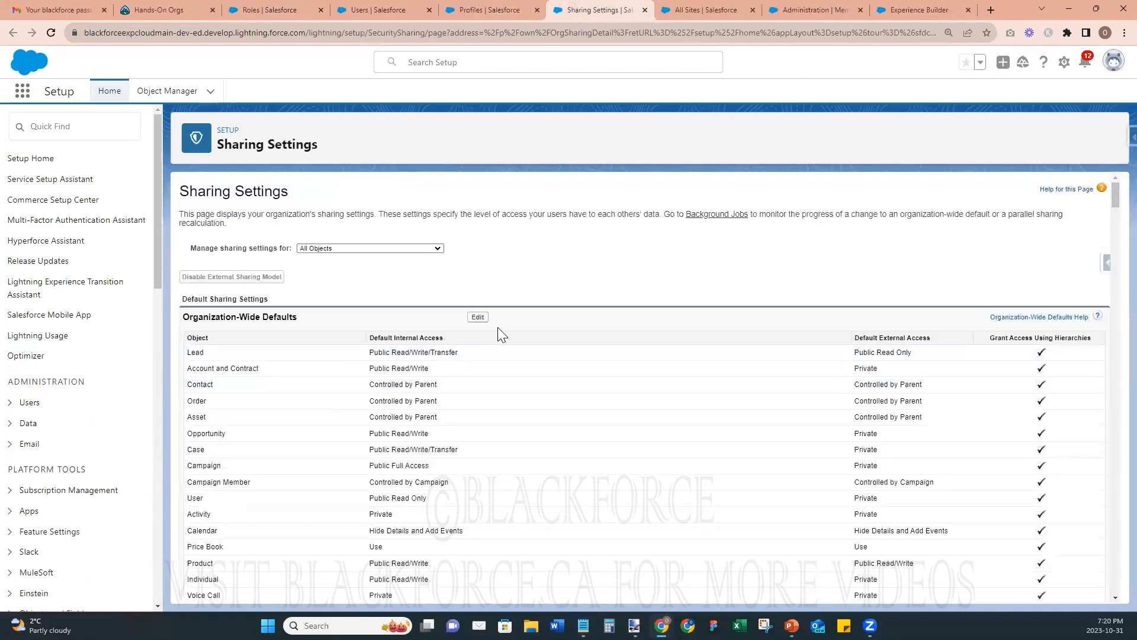
pyautogui.click(478, 316)
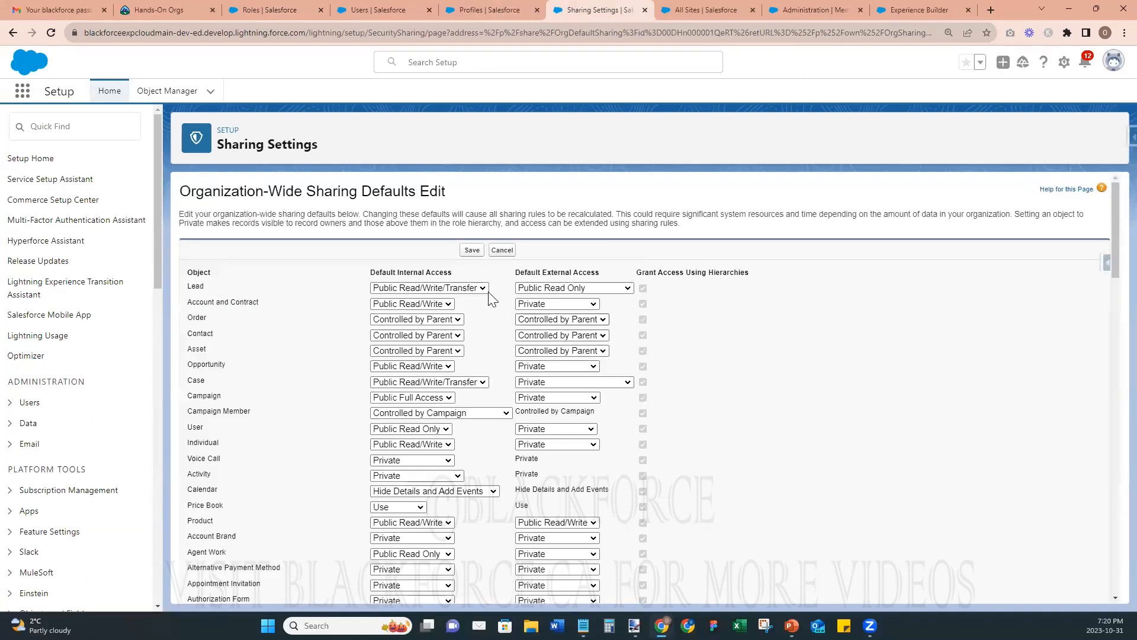
pyautogui.click(536, 289)
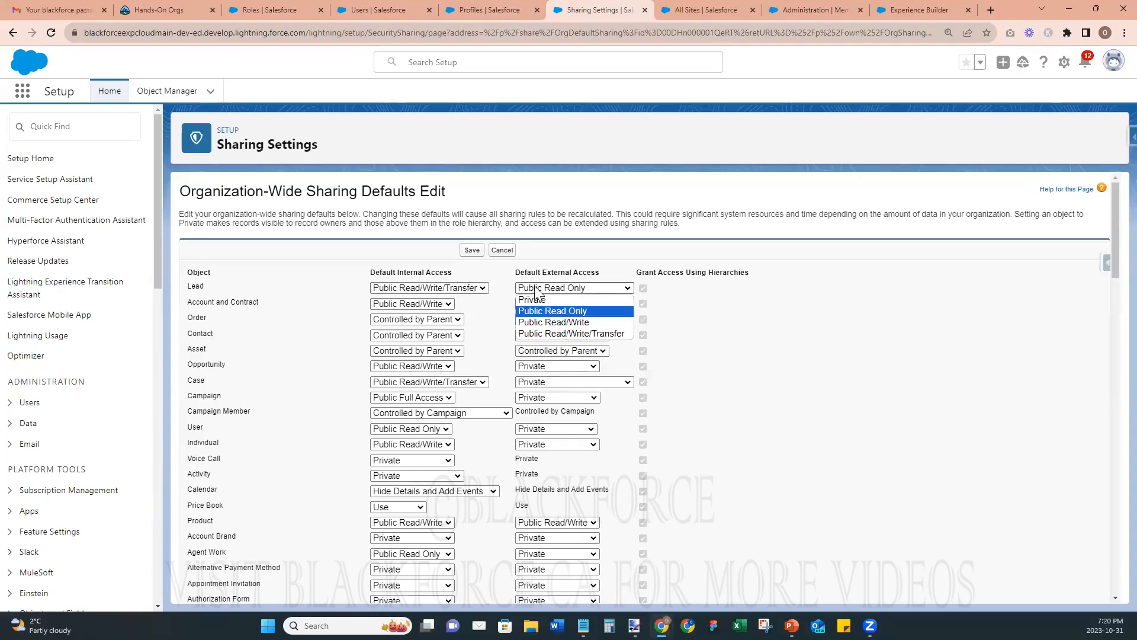
pyautogui.click(546, 323)
pyautogui.click(472, 250)
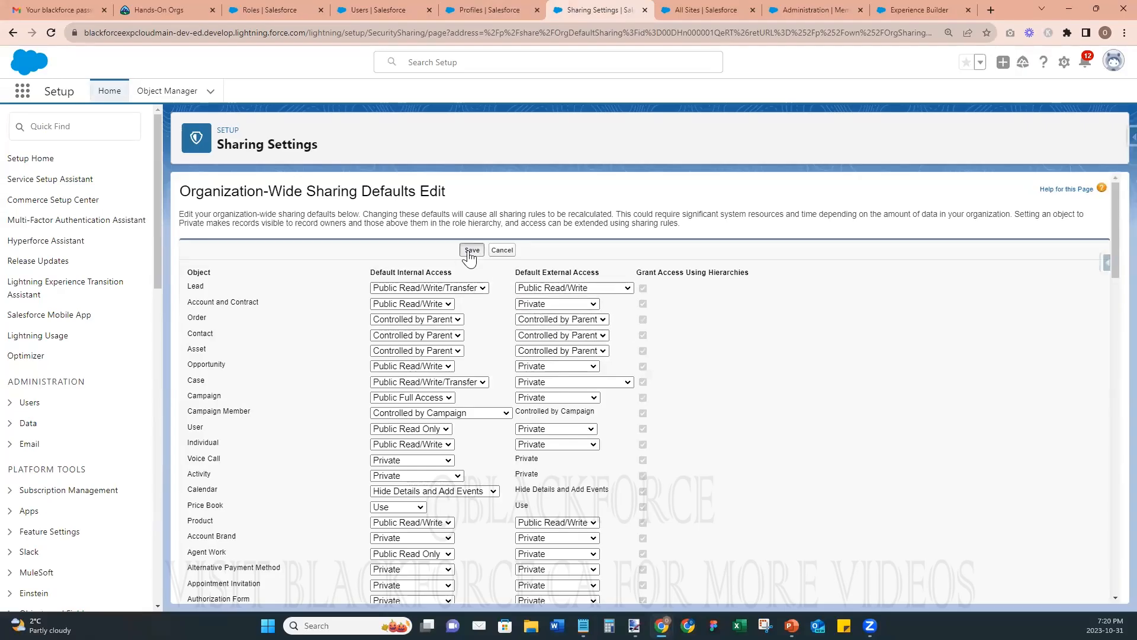
pyautogui.click(618, 138)
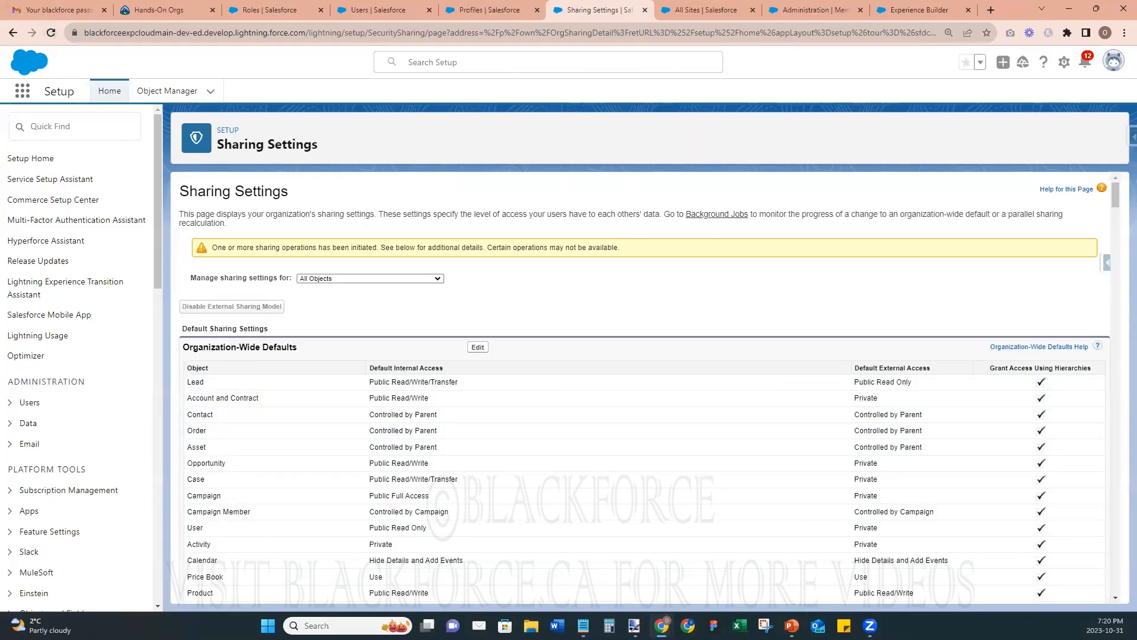
# Step: Refresh the incognito blackforce home page, check the items under More for Leads, and close the window
pyautogui.moveTo(662, 626)
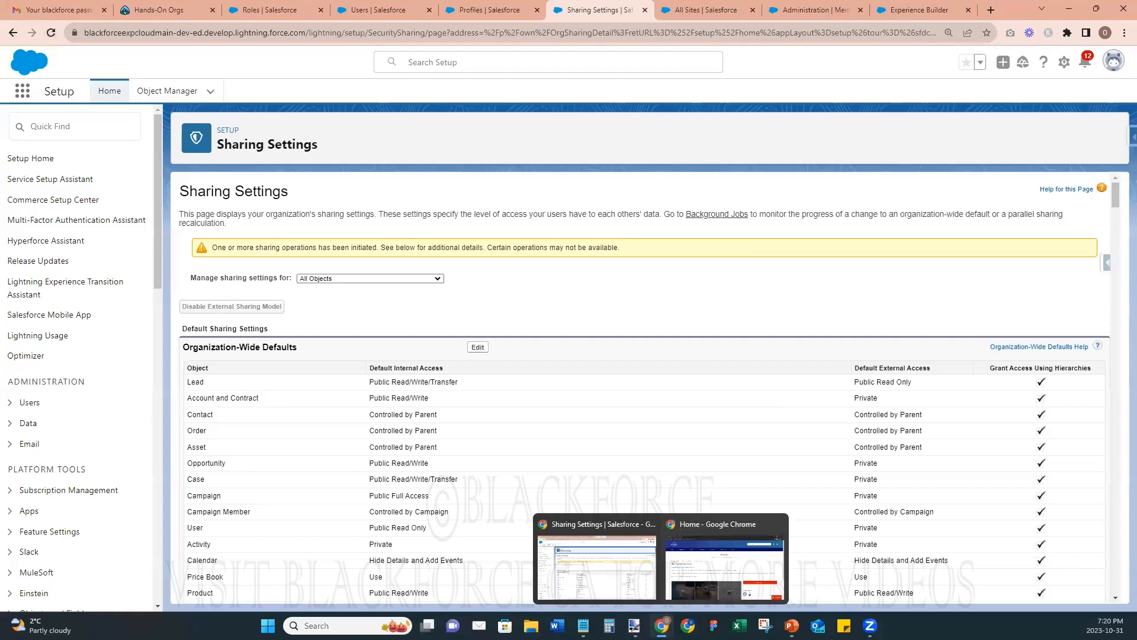
pyautogui.click(724, 567)
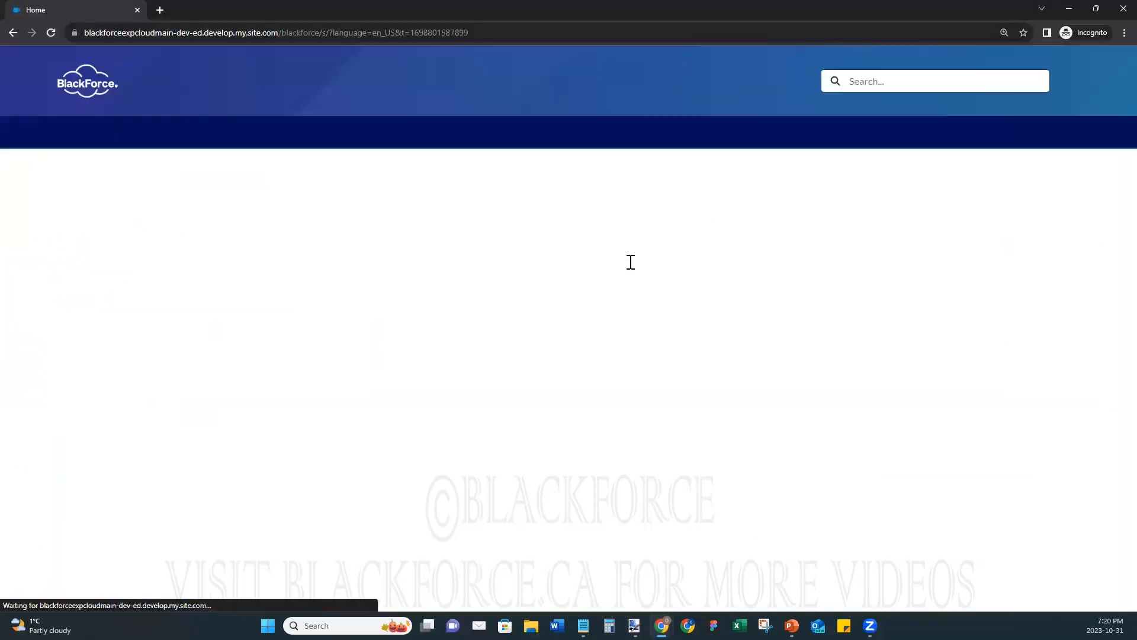
pyautogui.click(662, 137)
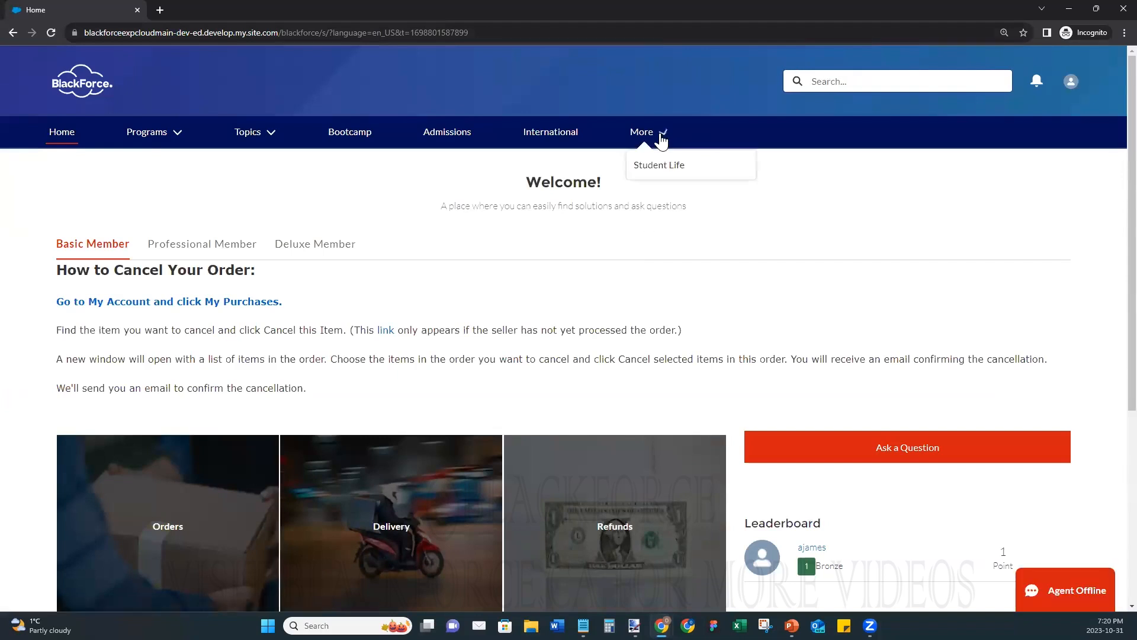
pyautogui.click(763, 312)
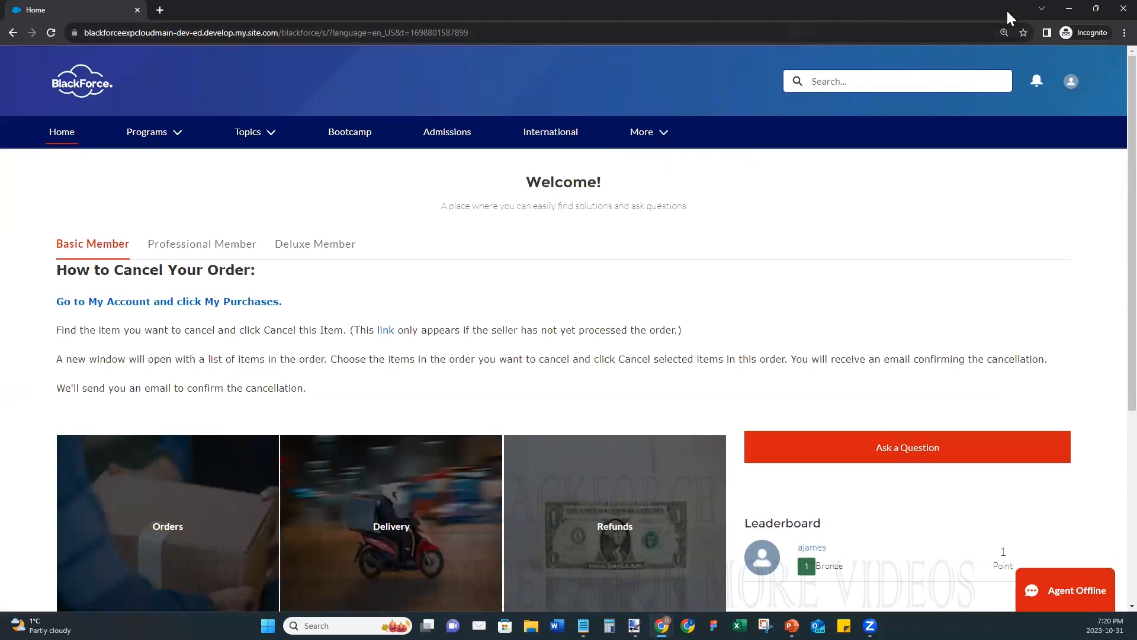
pyautogui.click(1124, 8)
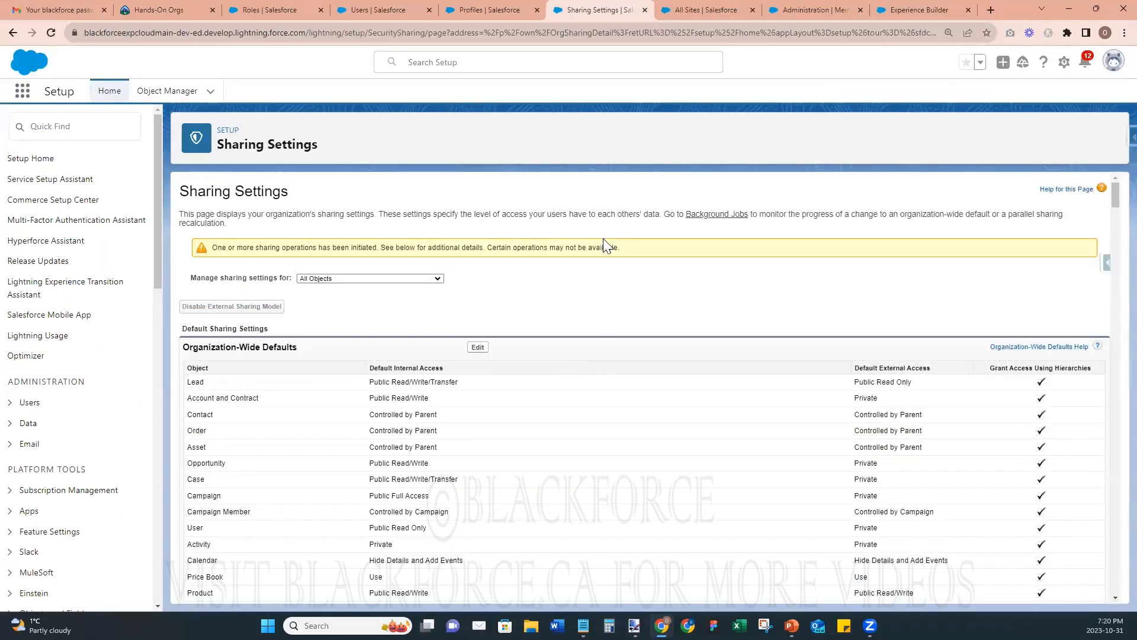
# Step: Refresh the Sharing Settings page to check Lead's default external access, and switch to the presentation slides
pyautogui.click(53, 33)
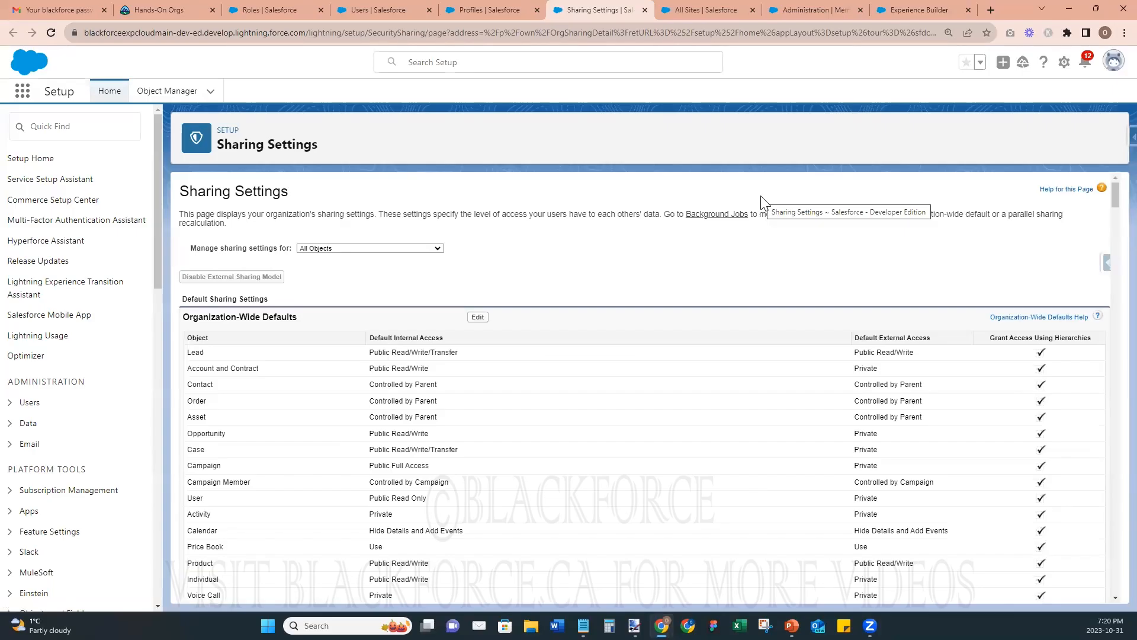
pyautogui.click(1074, 6)
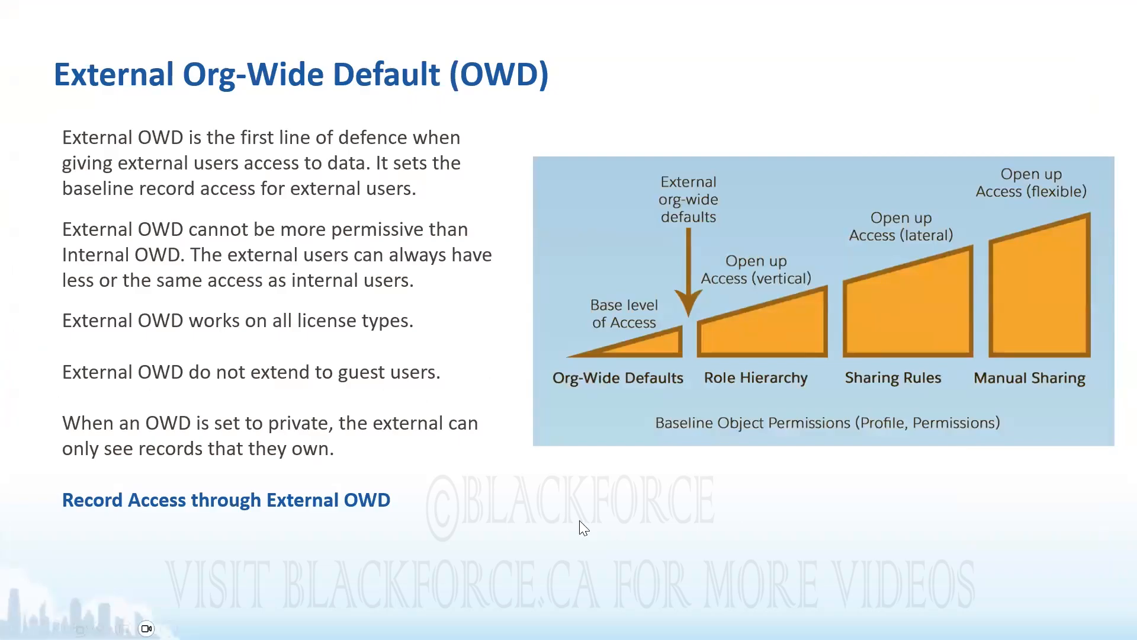
pyautogui.click(696, 475)
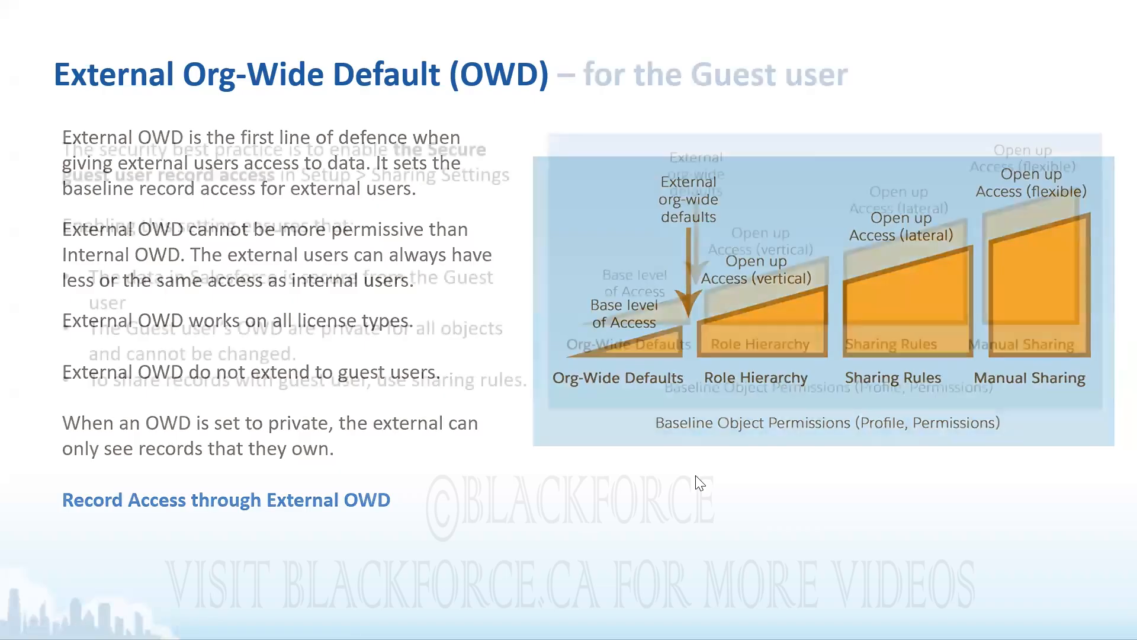
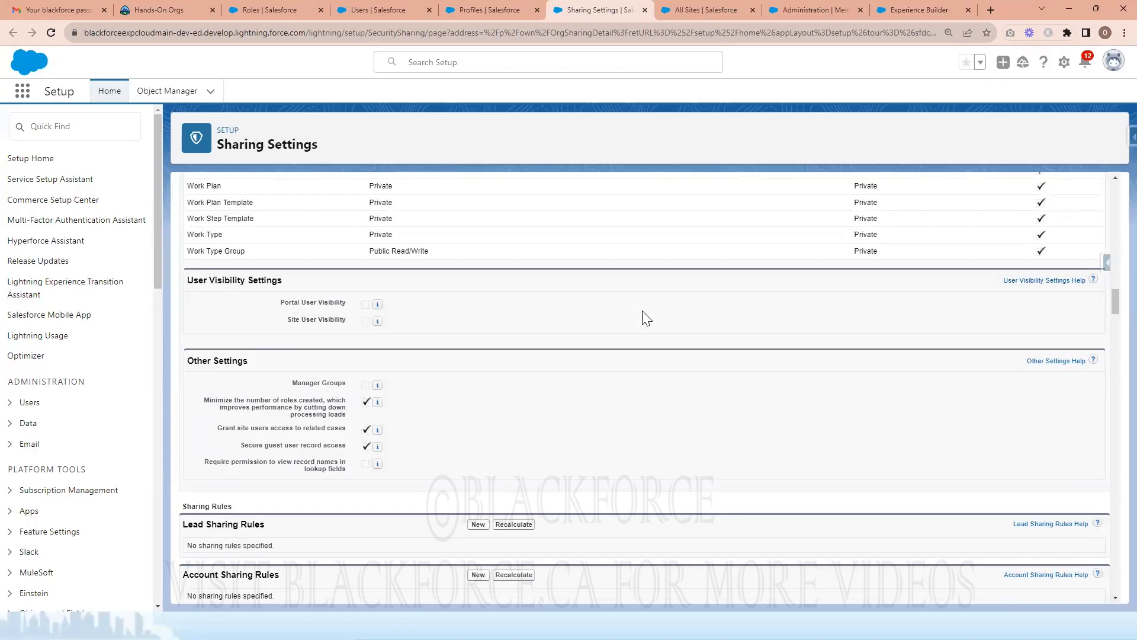
# Step: Search Sharing Settings for "secure" to examine the Secure guest user record access option, and open the organization-wide defaults for editing
pyautogui.scroll(-15, 642, 311)
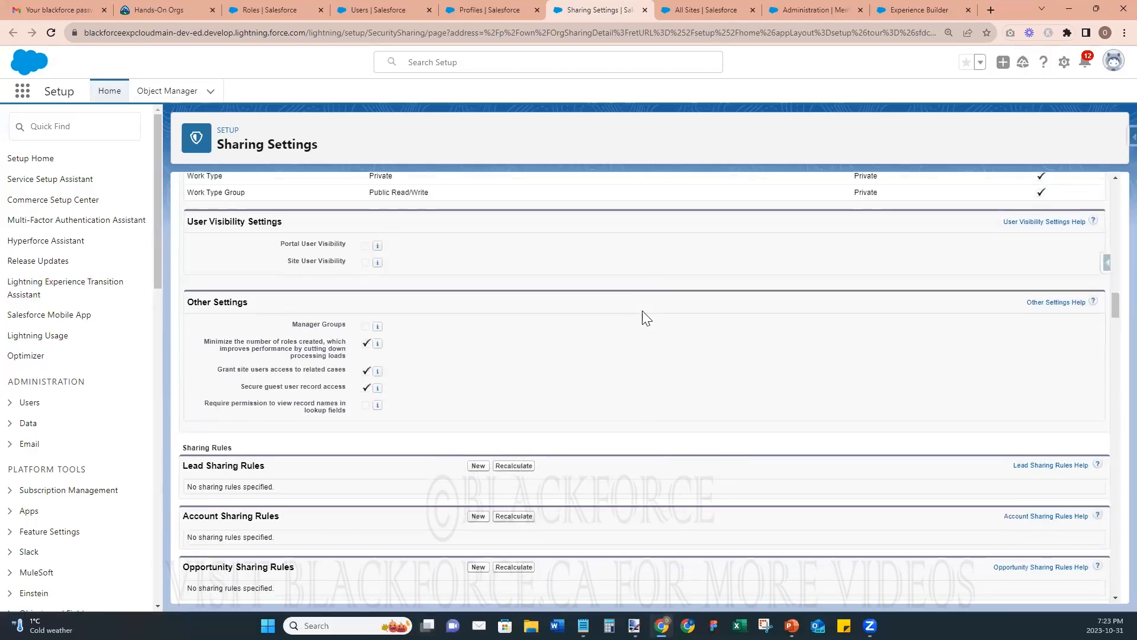
pyautogui.scroll(-20, 642, 309)
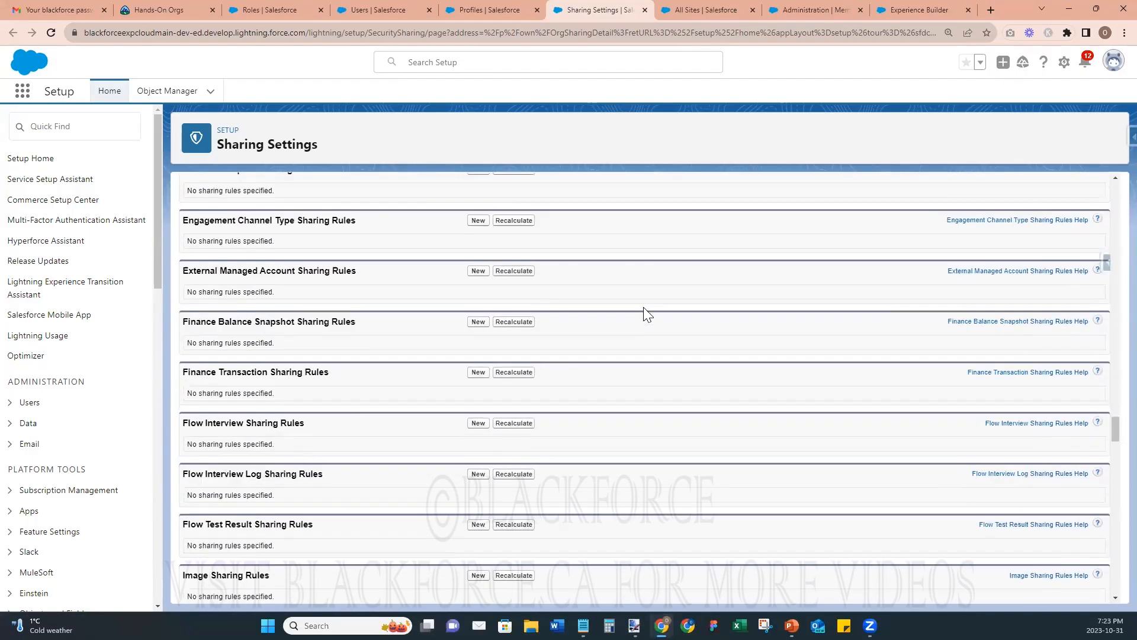
pyautogui.scroll(-10, 645, 307)
pyautogui.moveTo(1115, 529); pyautogui.dragTo(1109, 159)
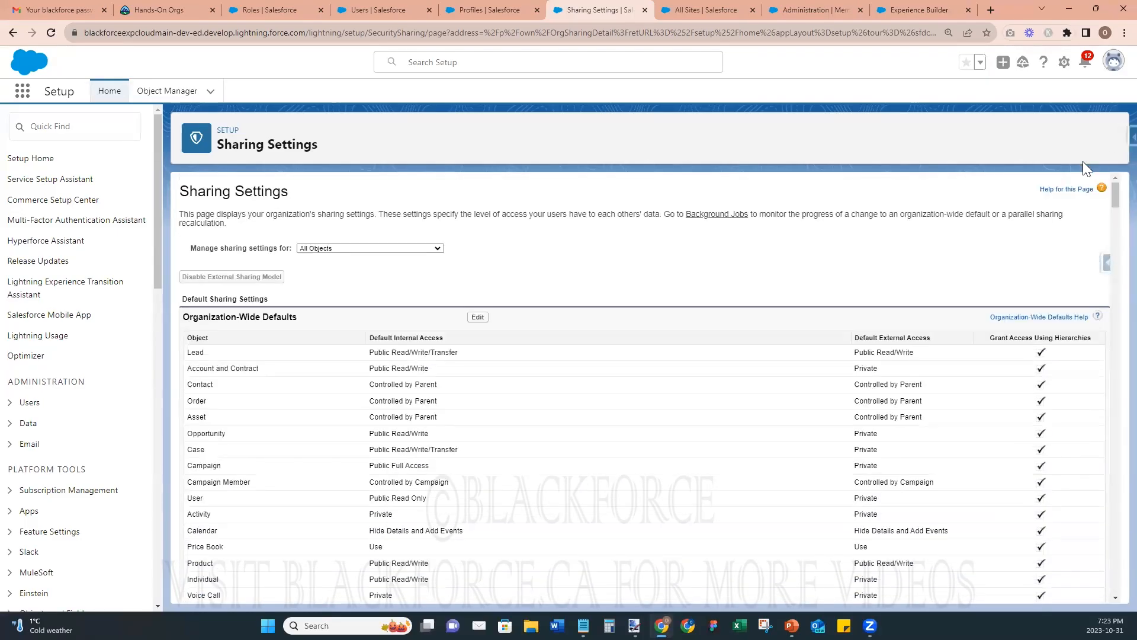
pyautogui.hotkey('ctrl', 'f')
pyautogui.write('secure')
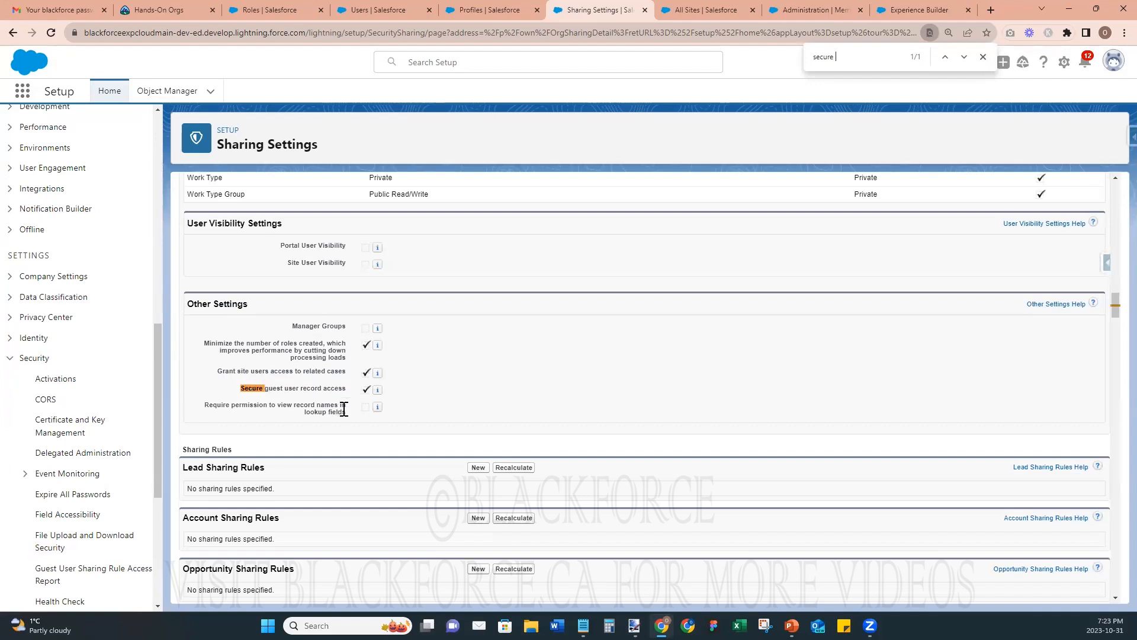
pyautogui.moveTo(377, 390)
pyautogui.moveTo(1110, 307); pyautogui.dragTo(1110, 195)
pyautogui.click(478, 317)
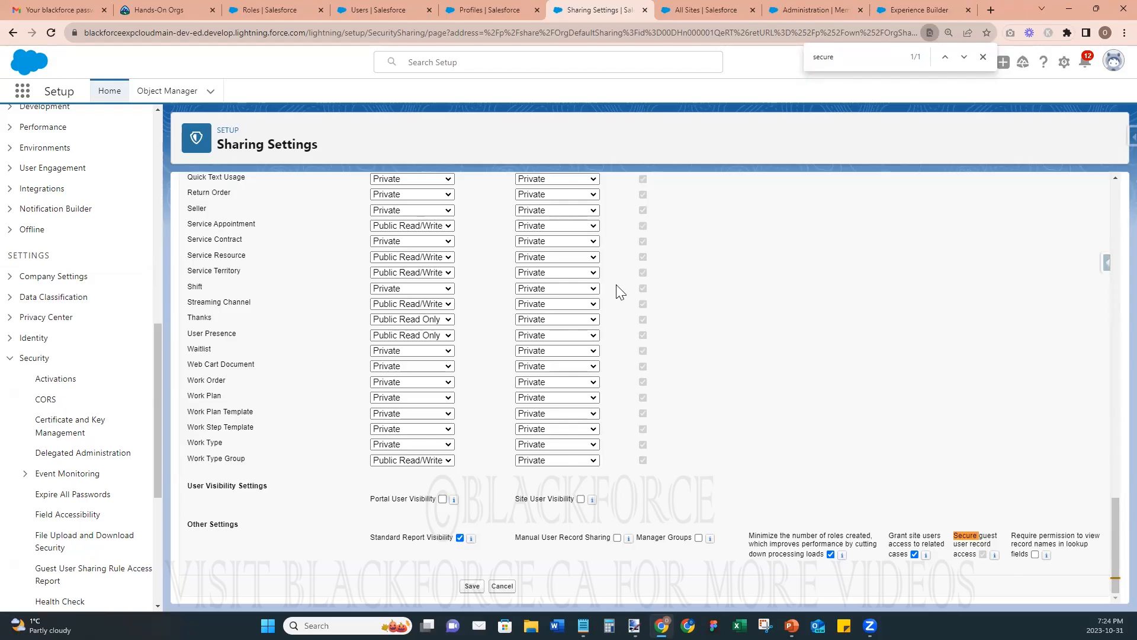
# Step: Launch Experience Cloud Class - Test Org from Trailhead's Hands-On Orgs and open its Sharing Settings
pyautogui.click(157, 17)
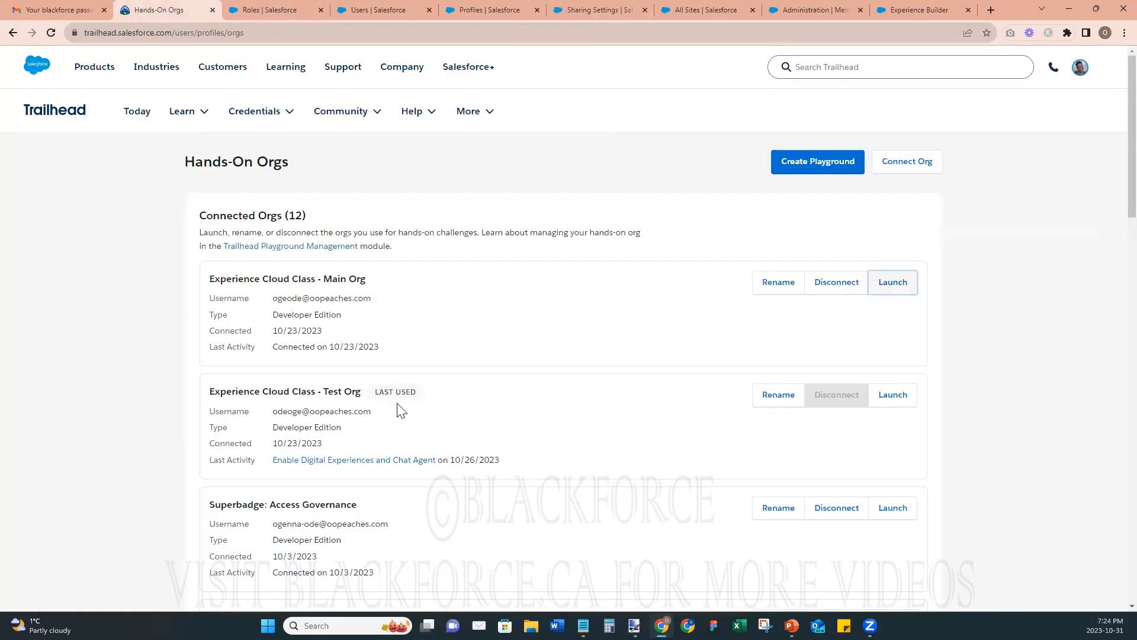
pyautogui.click(890, 394)
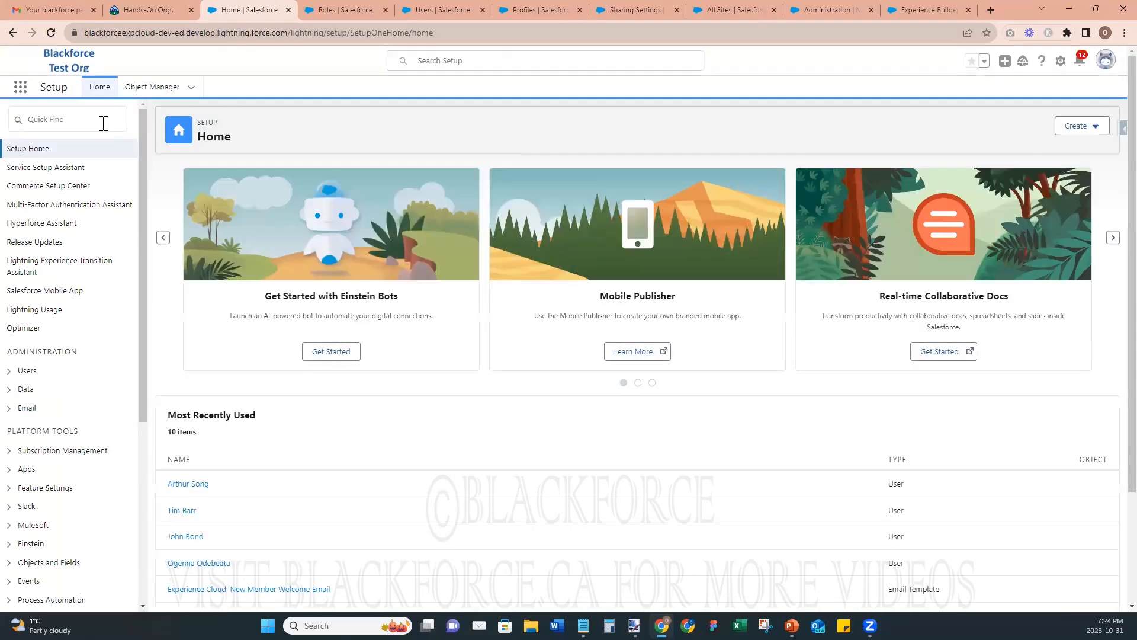
pyautogui.click(104, 124)
pyautogui.write('sharing')
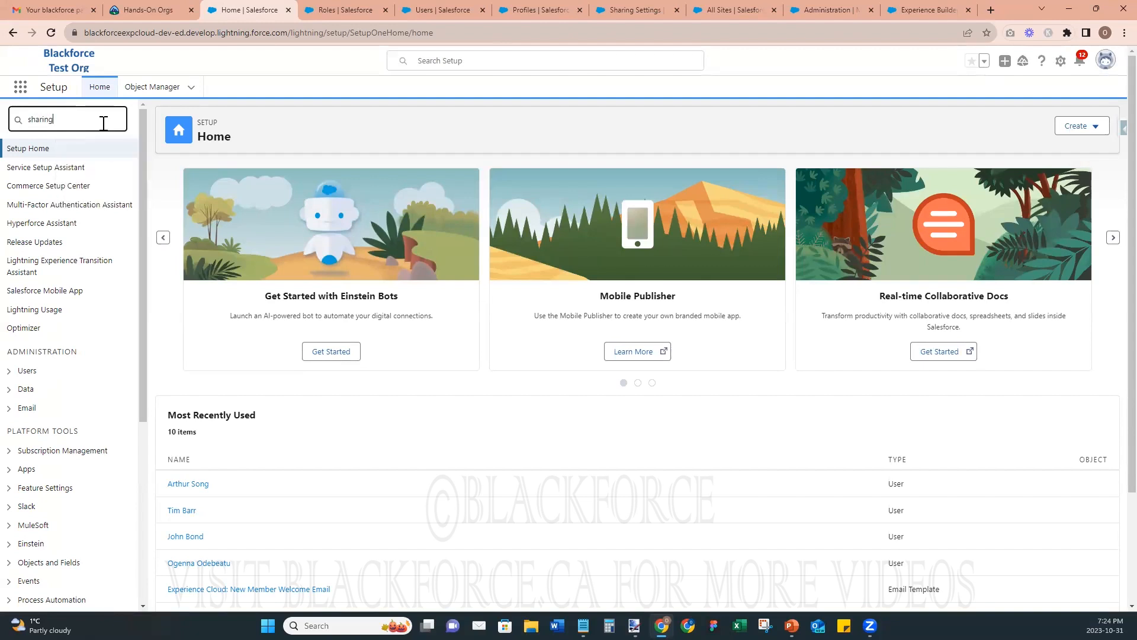
pyautogui.write(' se')
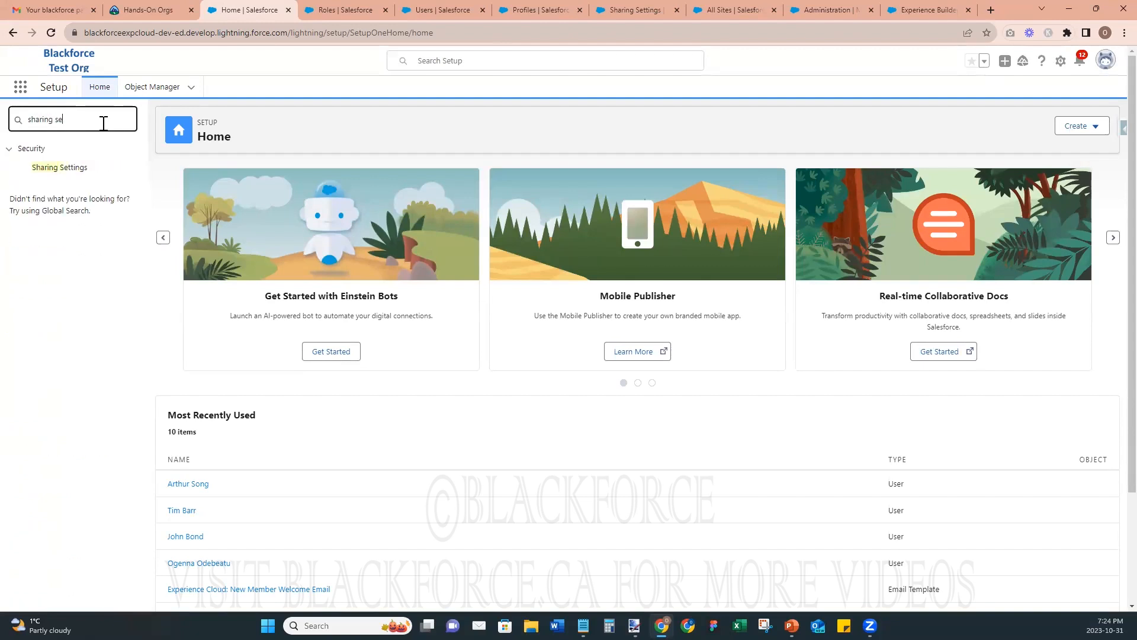
pyautogui.click(74, 170)
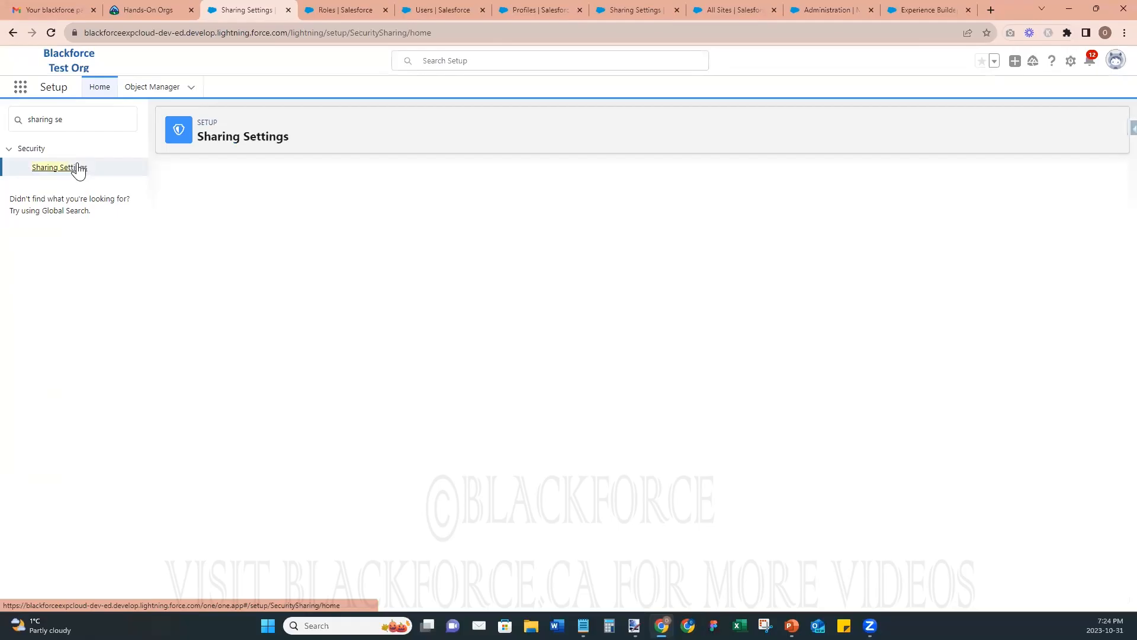
# Step: Examine the test org's Other Settings for guest user record access and its organization-wide defaults, and close the page
pyautogui.scroll(-20, 622, 382)
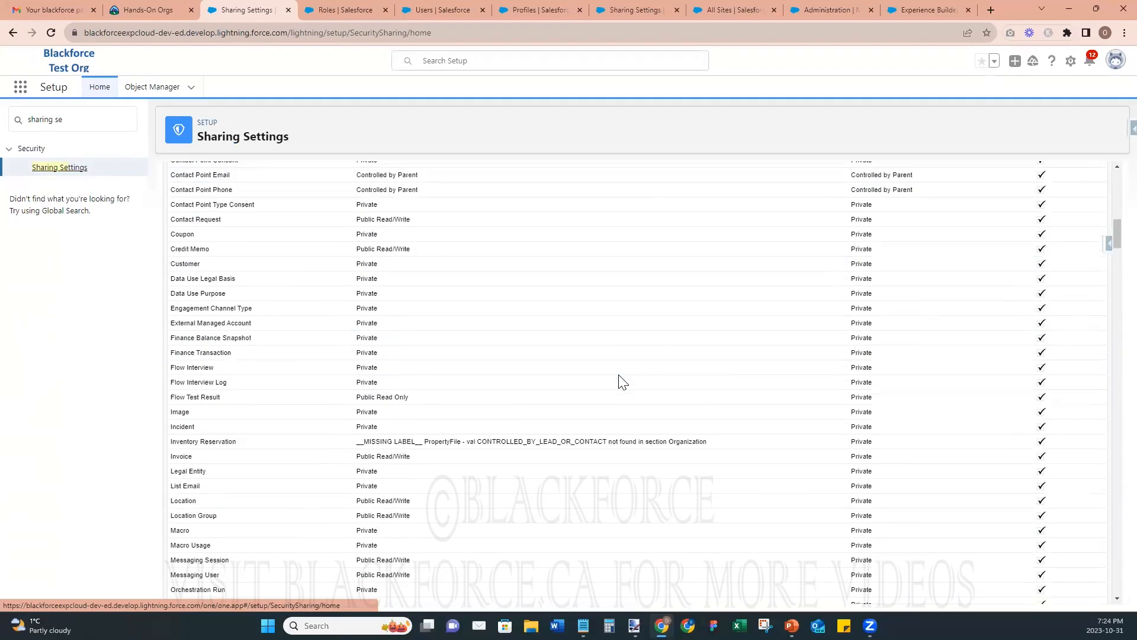
pyautogui.scroll(-10, 619, 375)
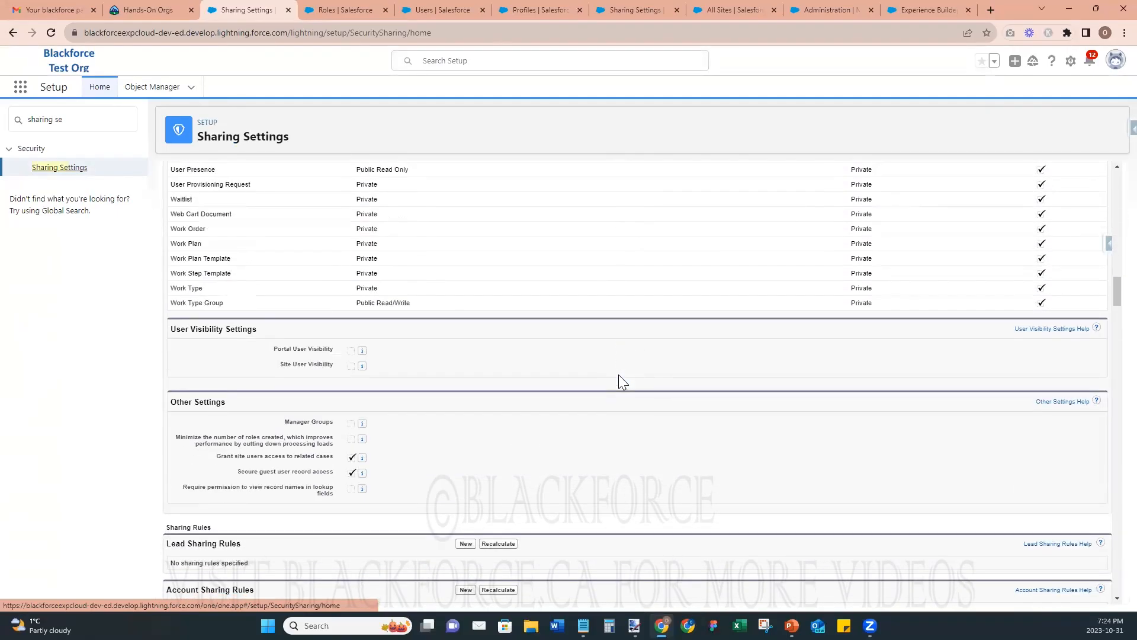
pyautogui.scroll(-2, 619, 375)
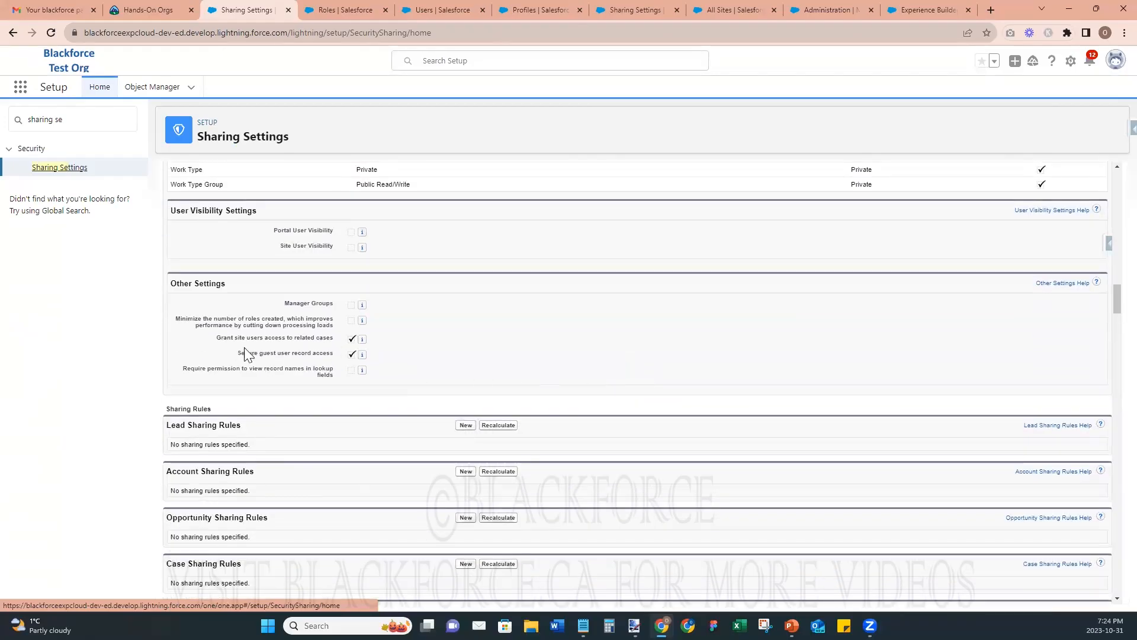
pyautogui.moveTo(1112, 304); pyautogui.dragTo(1106, 149)
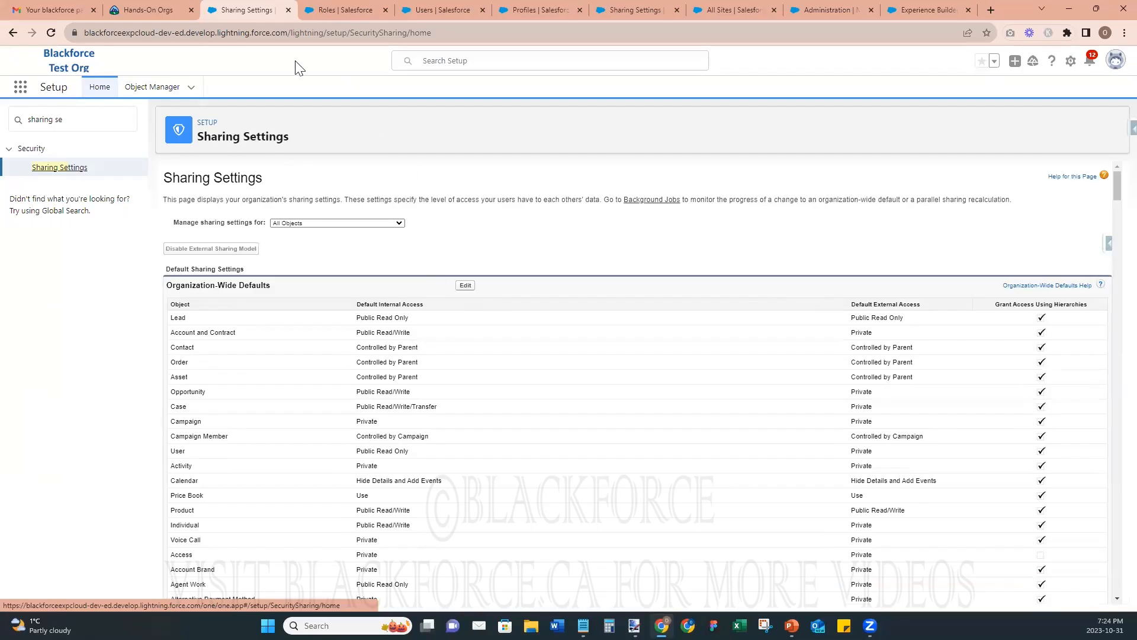
pyautogui.click(288, 11)
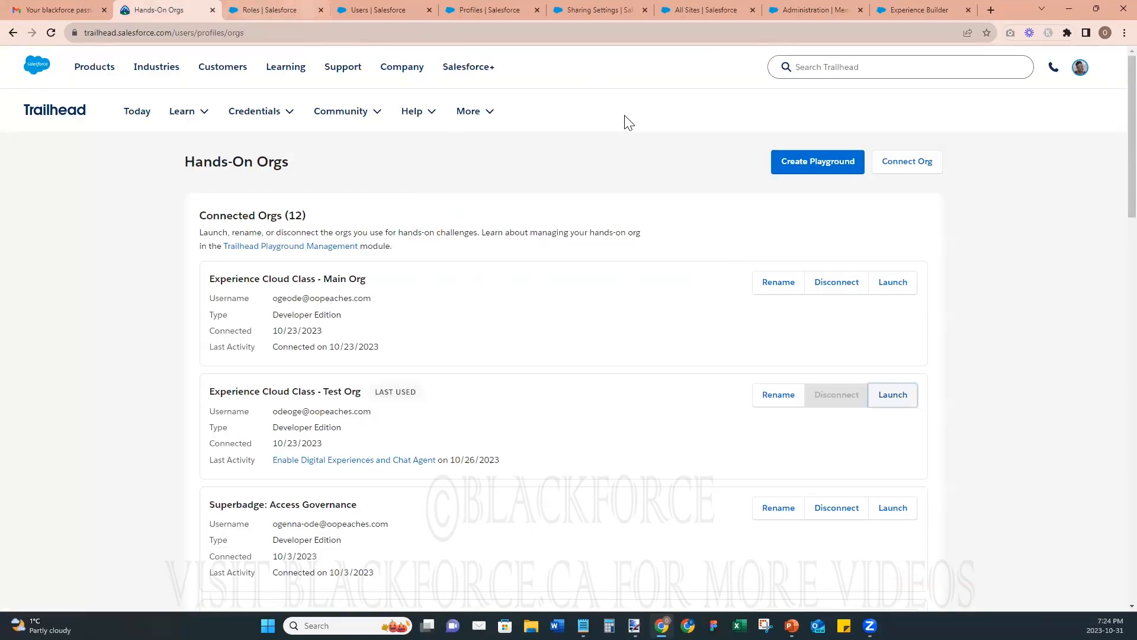
# Step: Review the main org's organization-wide sharing defaults, and close the open Experience Builder and site Administration pages
pyautogui.click(590, 8)
pyautogui.scroll(15, 808, 407)
pyautogui.scroll(10, 807, 406)
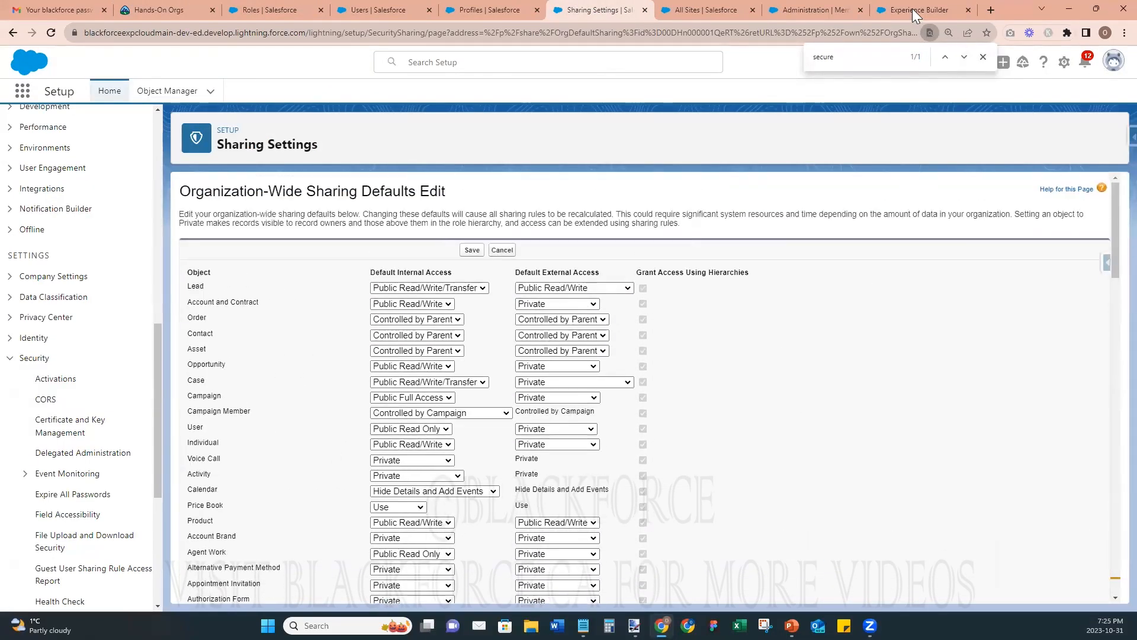
pyautogui.click(912, 8)
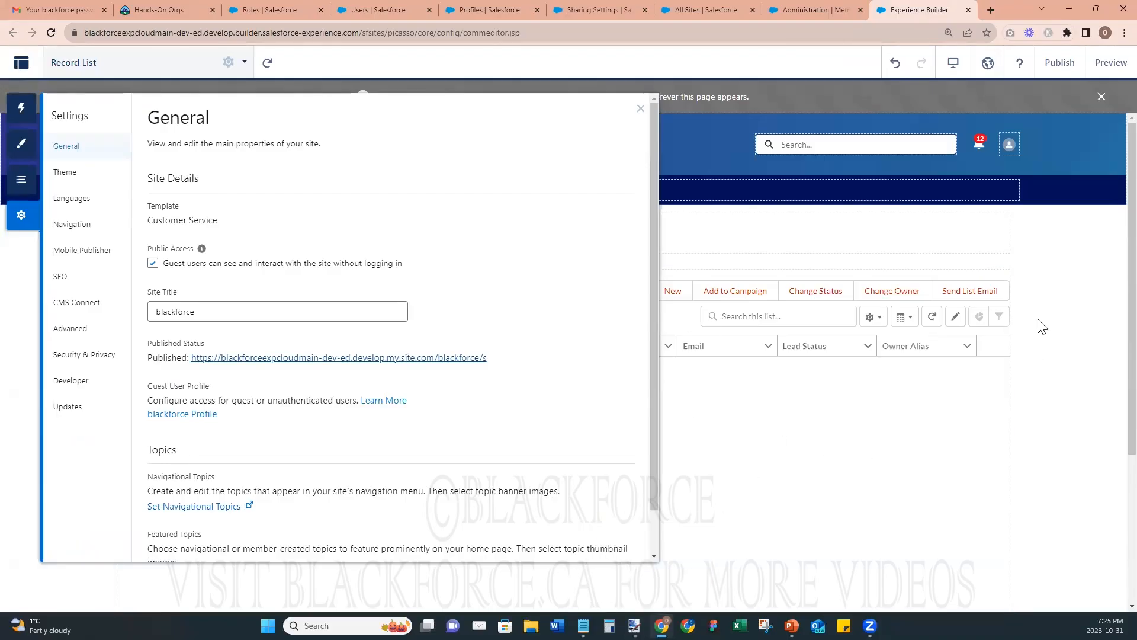
pyautogui.click(968, 10)
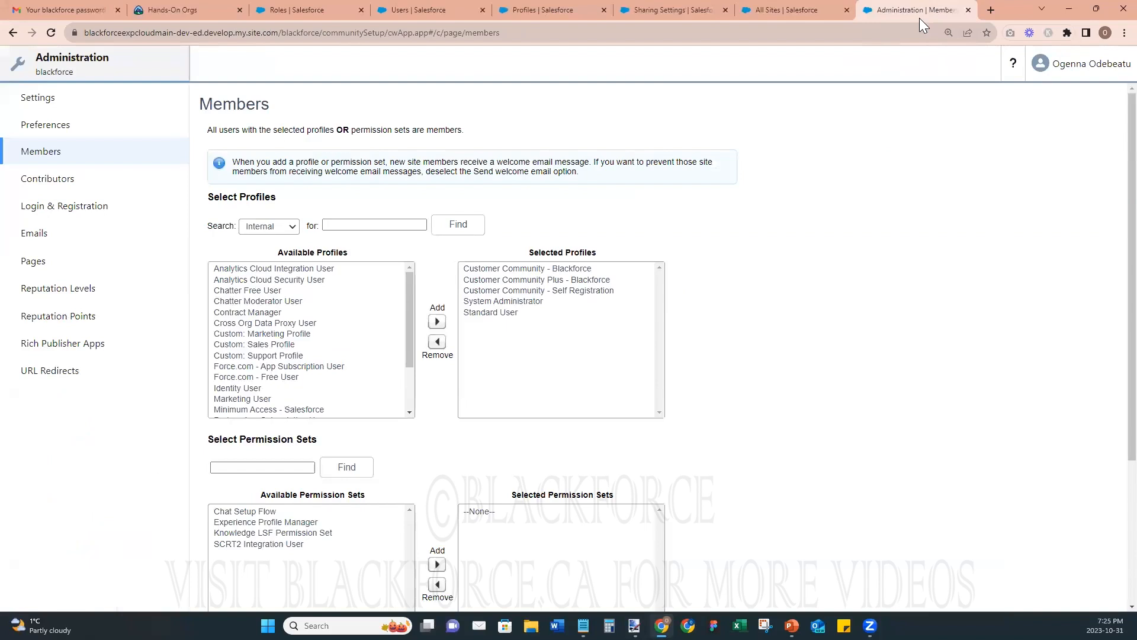
pyautogui.click(967, 10)
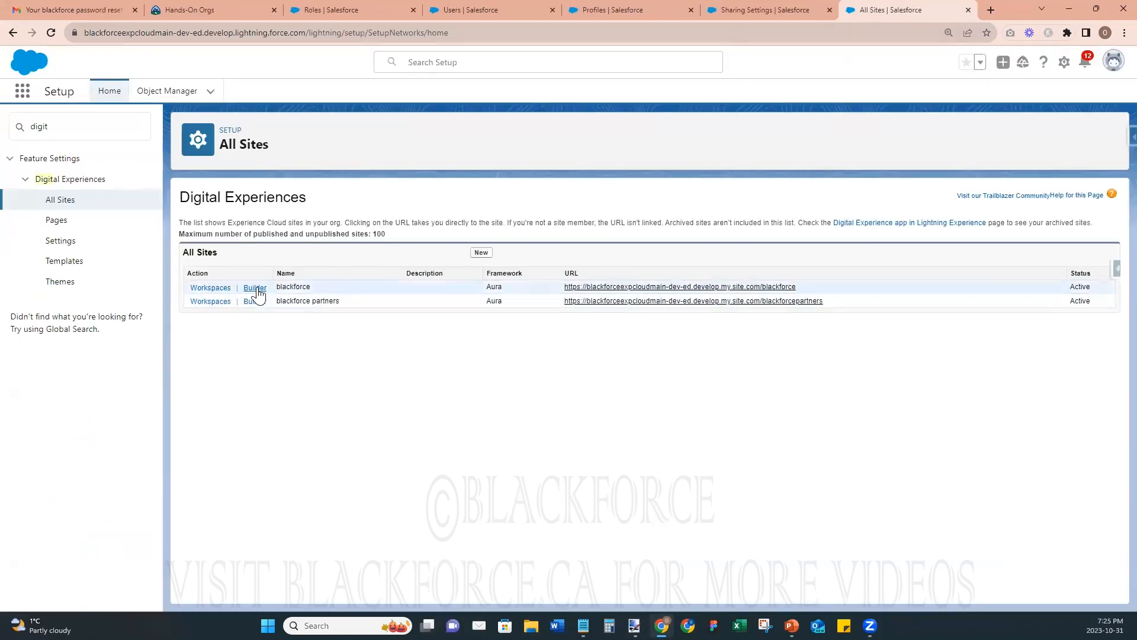
# Step: Refresh All Sites, open blackforce in Experience Builder, and open the published site link from its General settings in an incognito window
pyautogui.click(50, 33)
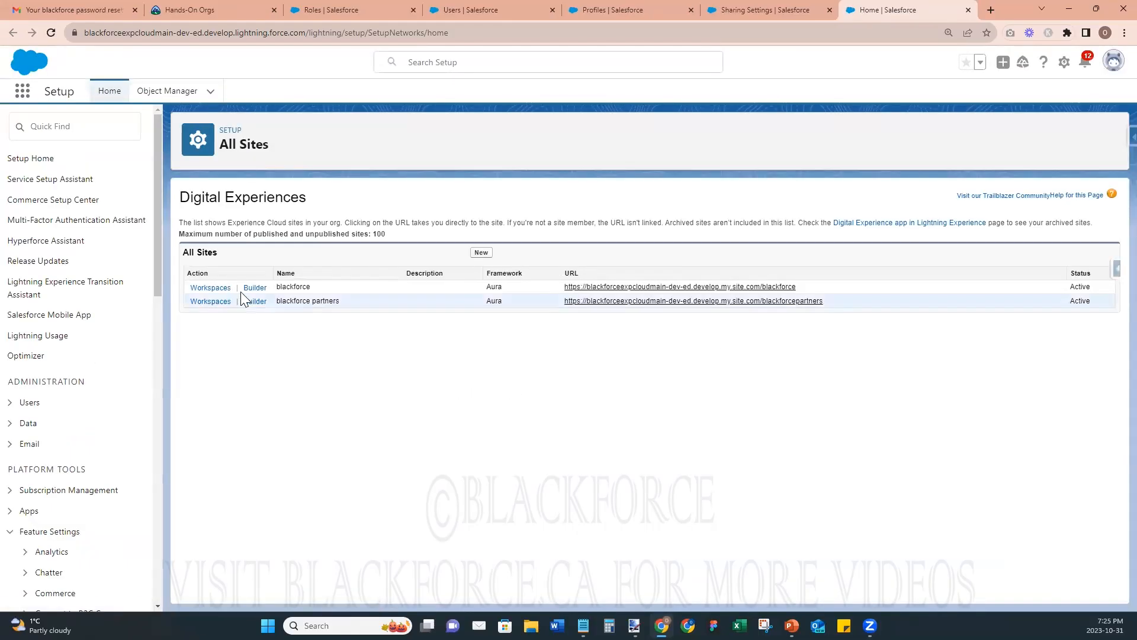
pyautogui.click(254, 288)
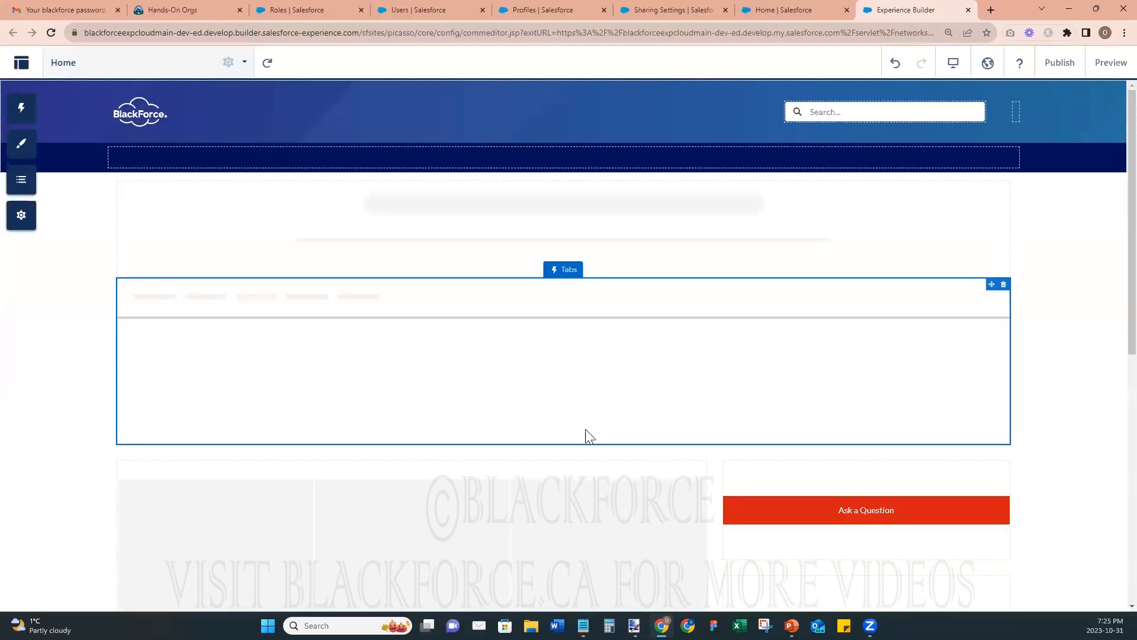
pyautogui.click(21, 215)
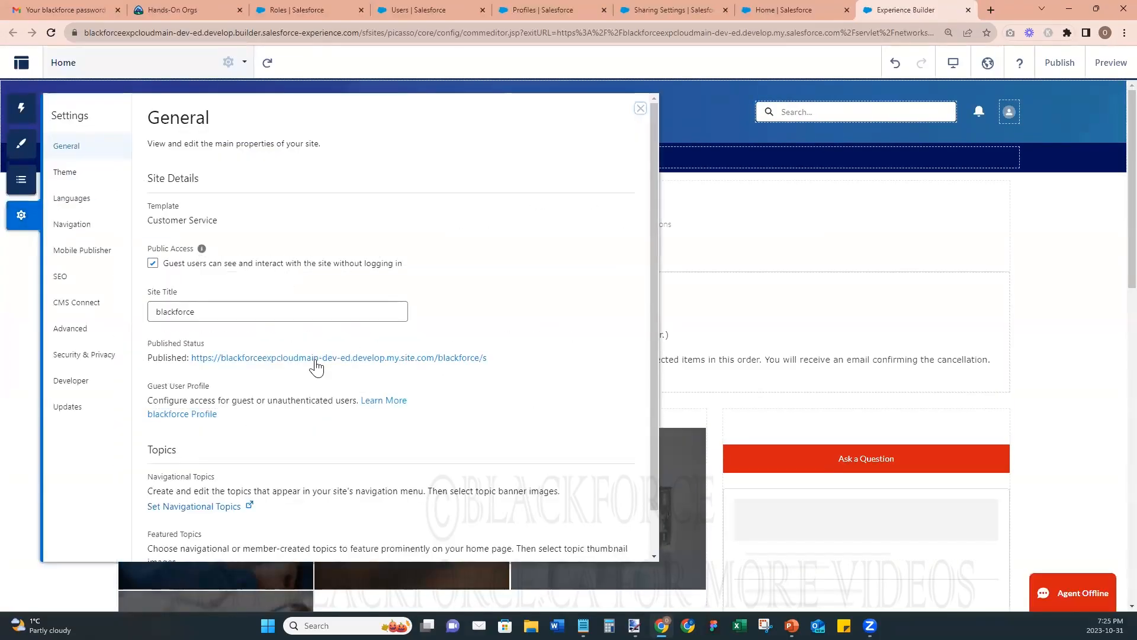
pyautogui.rightClick(317, 359)
pyautogui.click(375, 398)
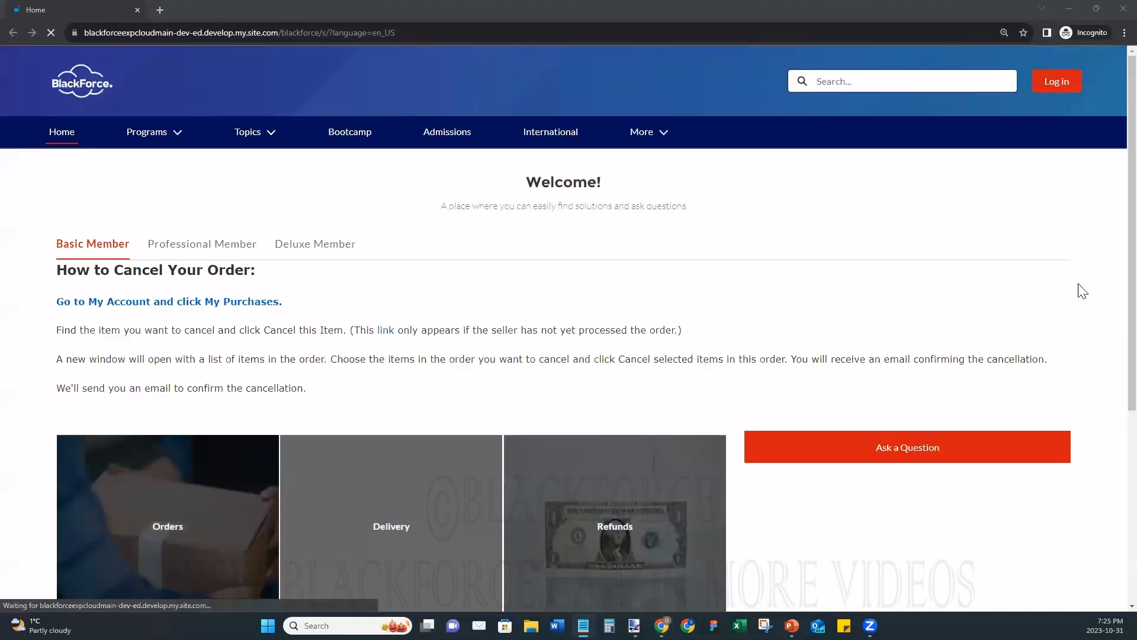
# Step: Log in to the incognito blackforce site with the user's username and account password
pyautogui.click(1056, 82)
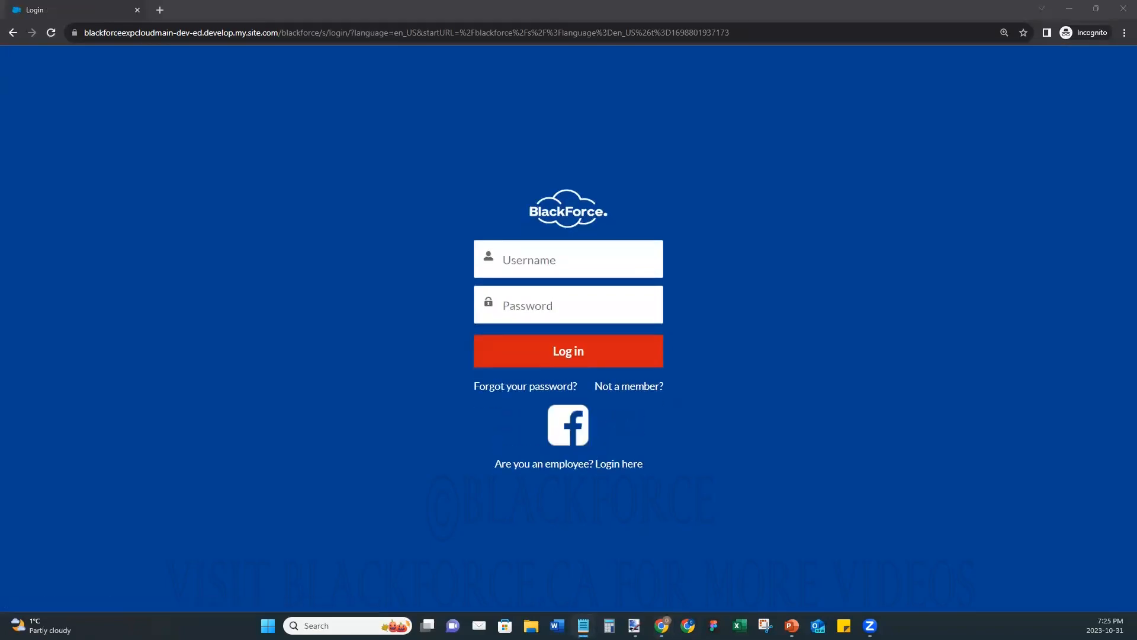
pyautogui.click(525, 259)
pyautogui.hotkey('ctrl', 'v')
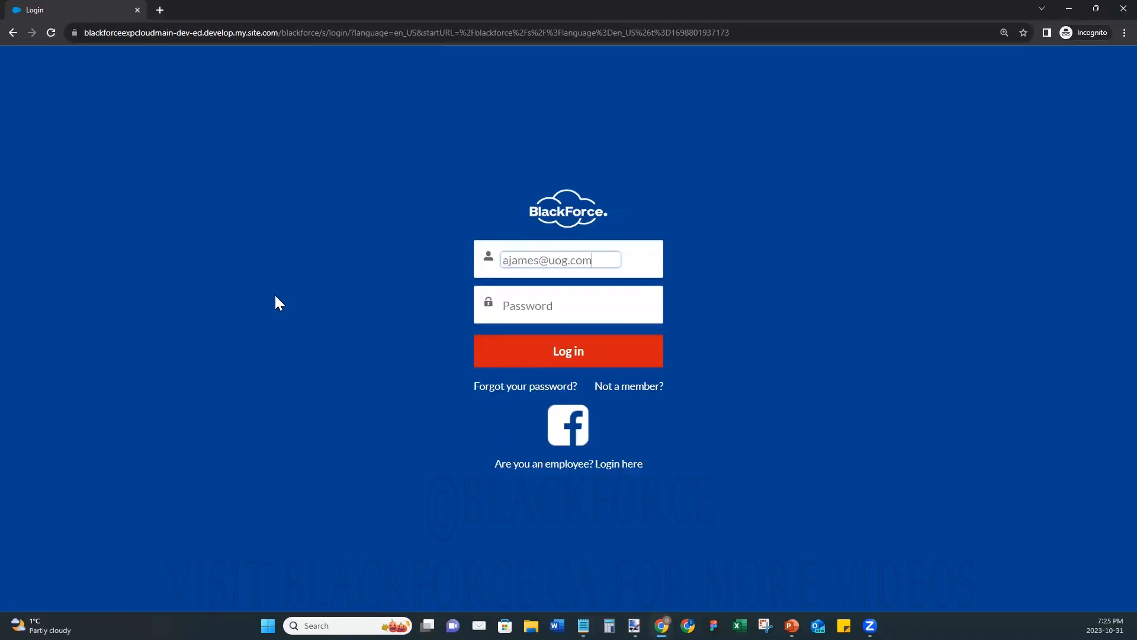
pyautogui.hotkey('alt', 'Tab')
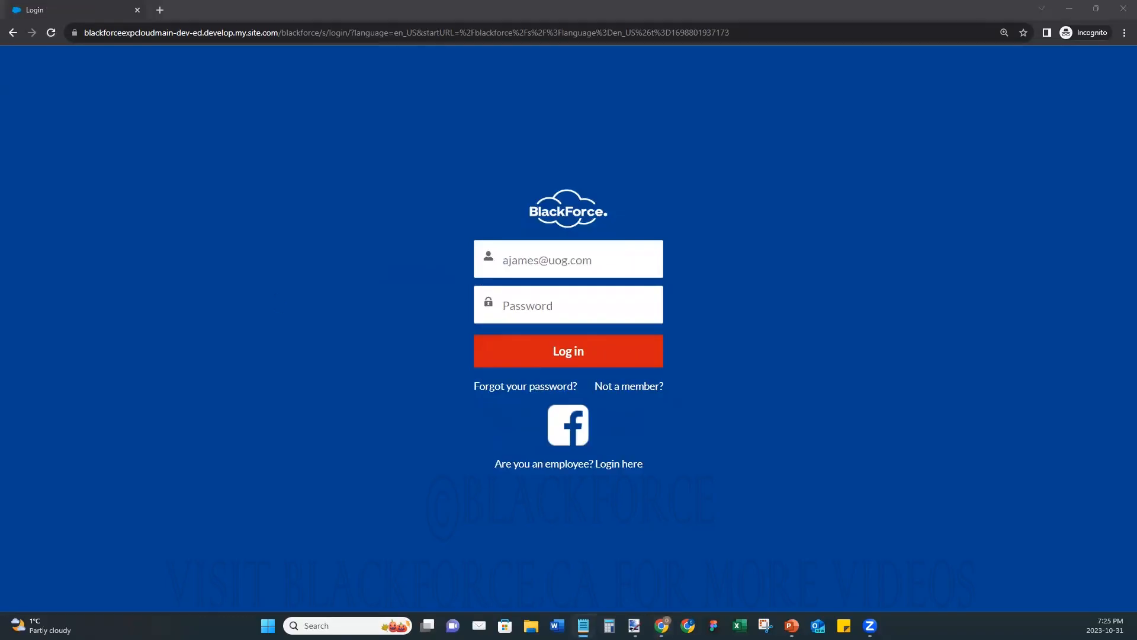
pyautogui.click(561, 304)
pyautogui.hotkey('ctrl', 'v')
pyautogui.click(560, 356)
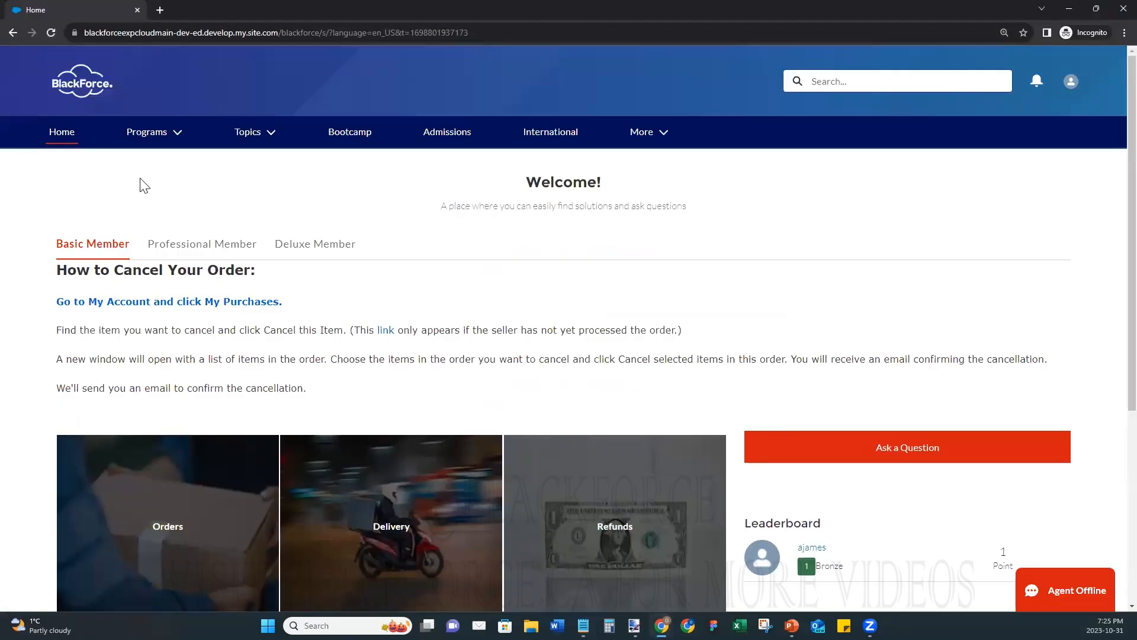
# Step: Check the site's navigation items under More as the logged-in user, and minimize the incognito window
pyautogui.click(647, 134)
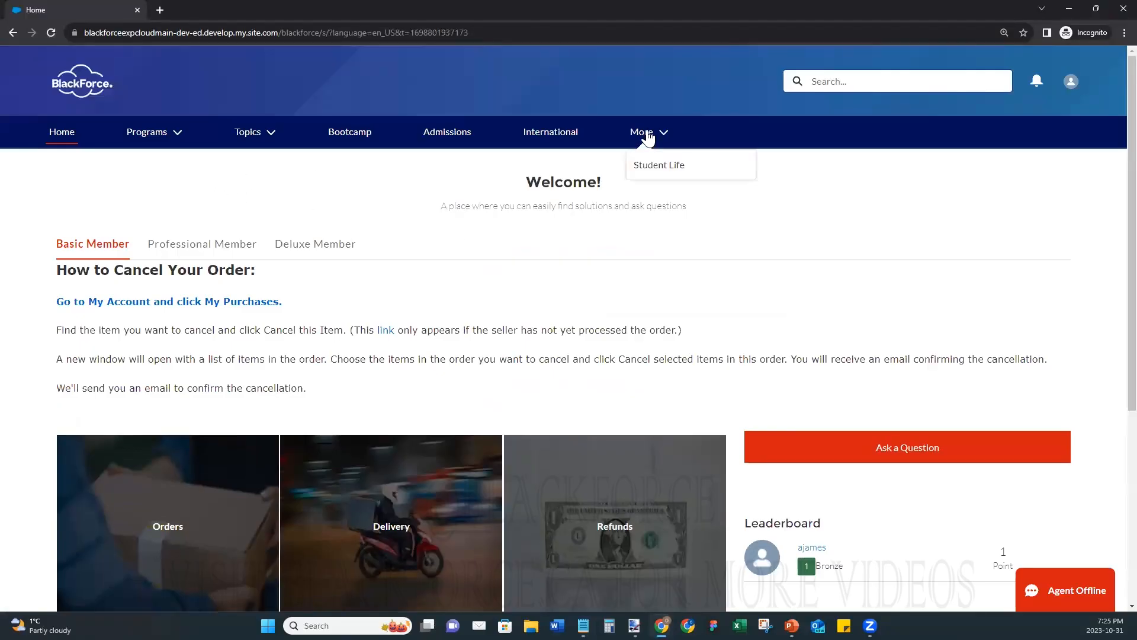
pyautogui.click(1071, 11)
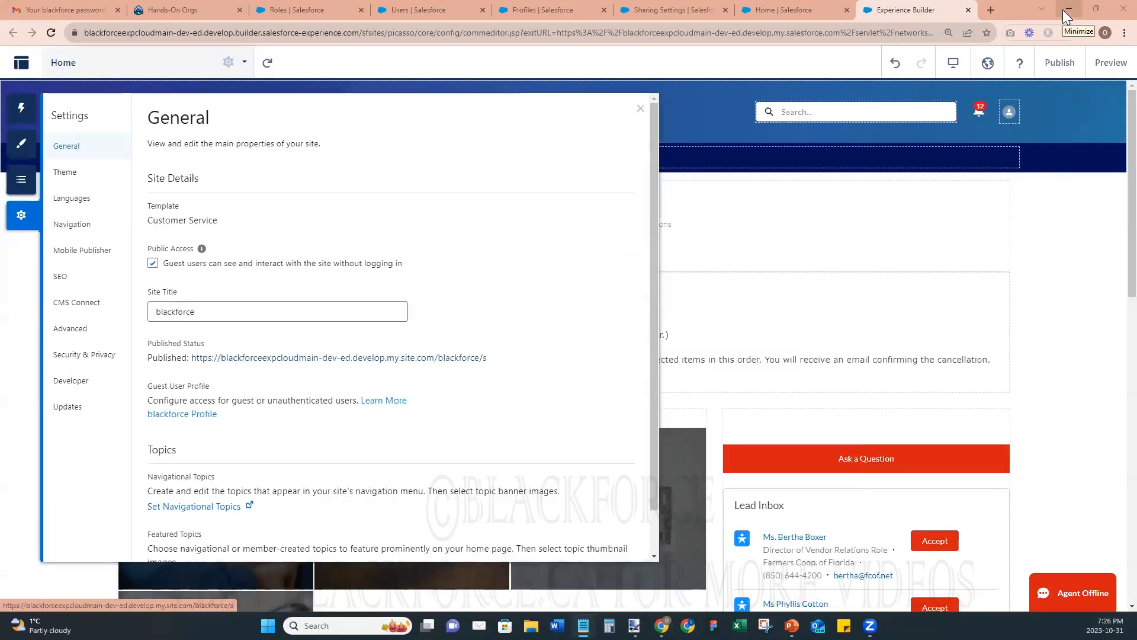
pyautogui.click(985, 64)
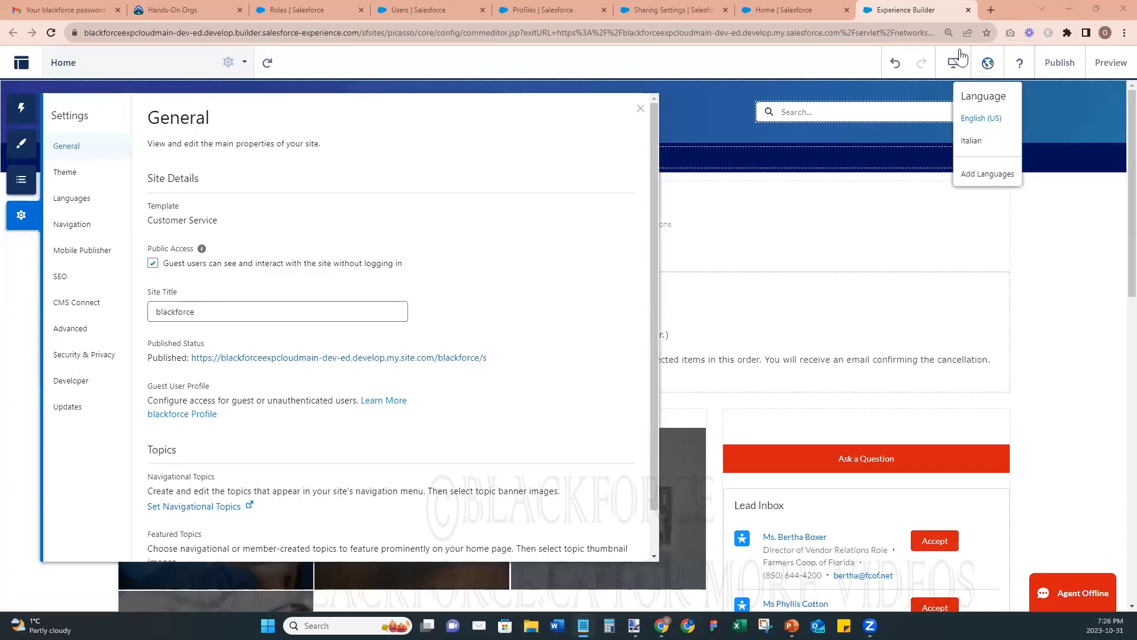
# Step: Review the profile permissions, the community user's details, and the Secure guest user record access option in the sharing defaults
pyautogui.click(501, 12)
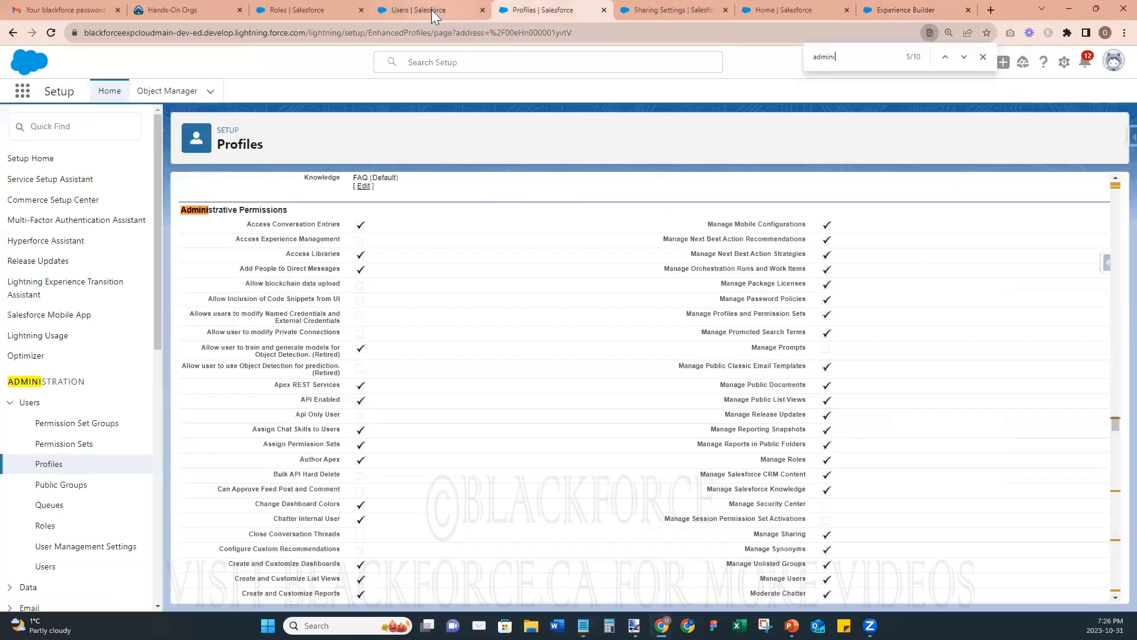
pyautogui.click(434, 13)
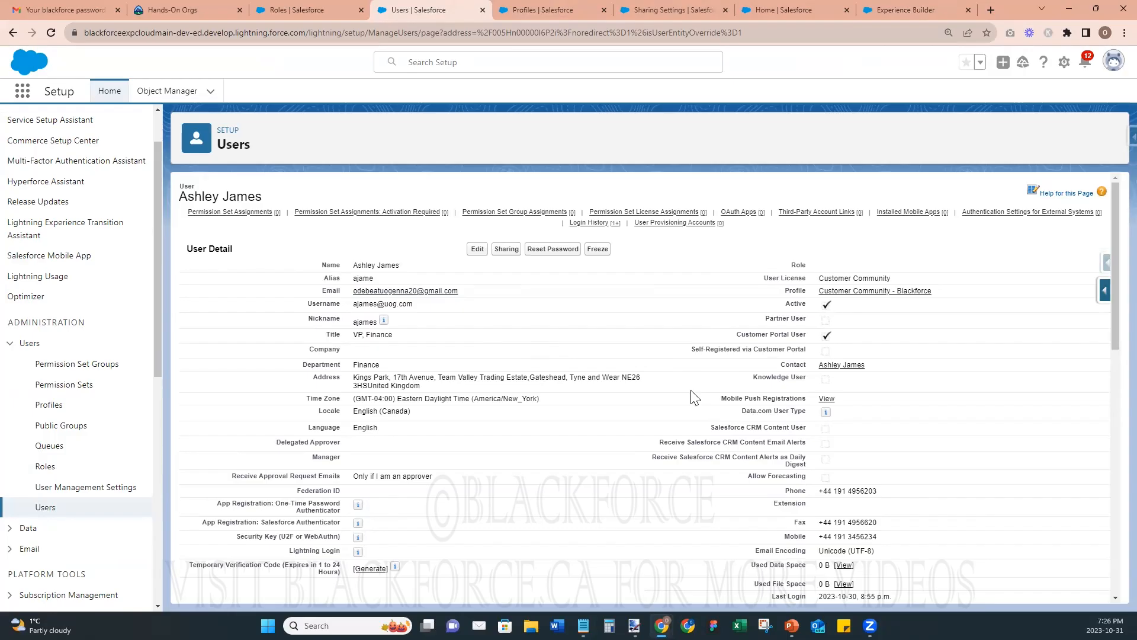
pyautogui.click(667, 9)
pyautogui.scroll(-10, 720, 452)
pyautogui.scroll(-10, 720, 453)
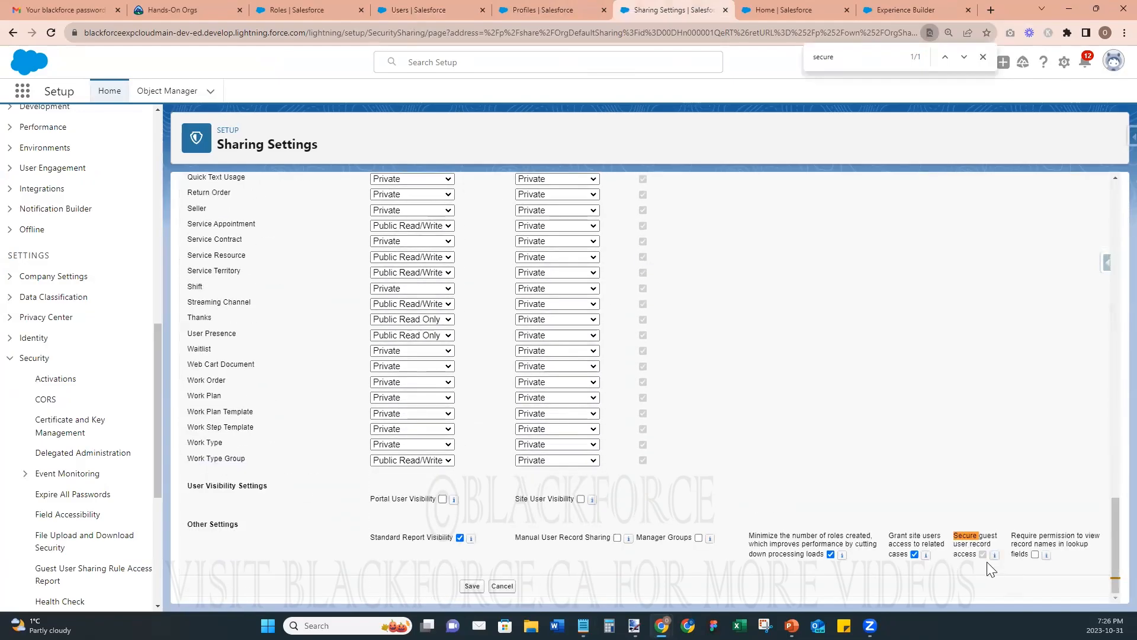
# Step: Turn off public access for guest users in the blackforce site's General settings in Experience Builder
pyautogui.click(896, 14)
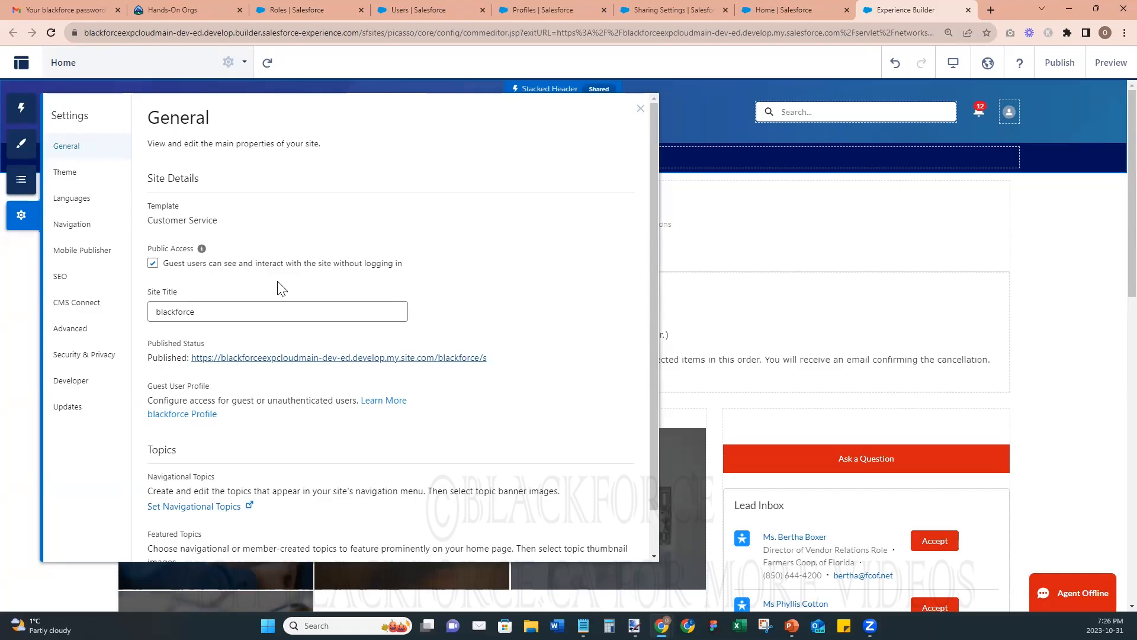
pyautogui.click(153, 263)
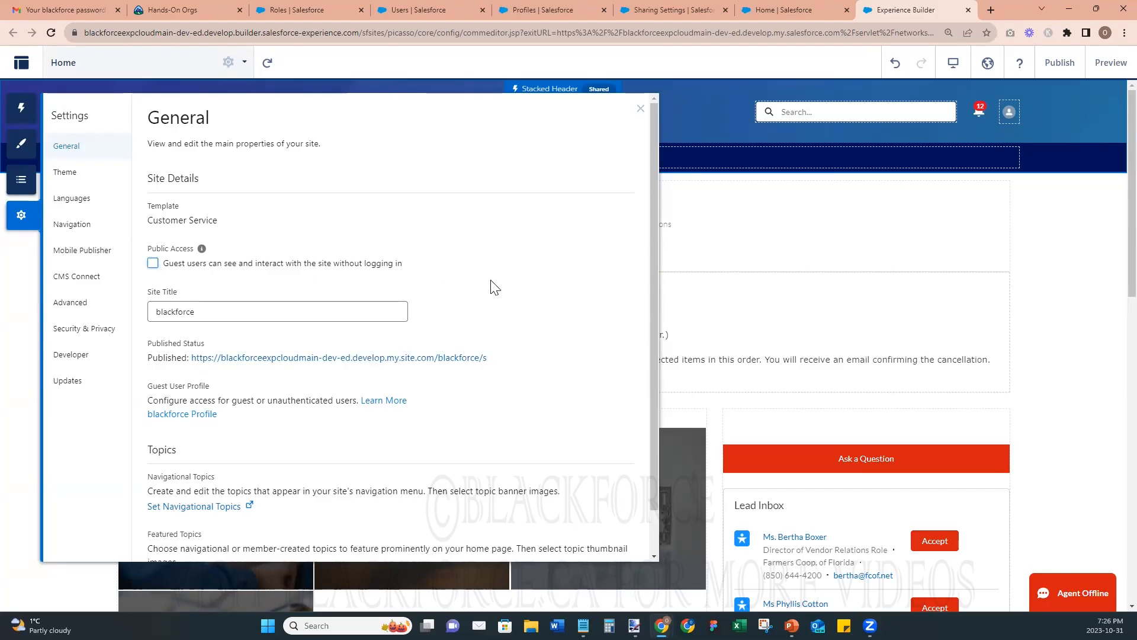
pyautogui.scroll(-1, 494, 287)
pyautogui.scroll(1, 494, 287)
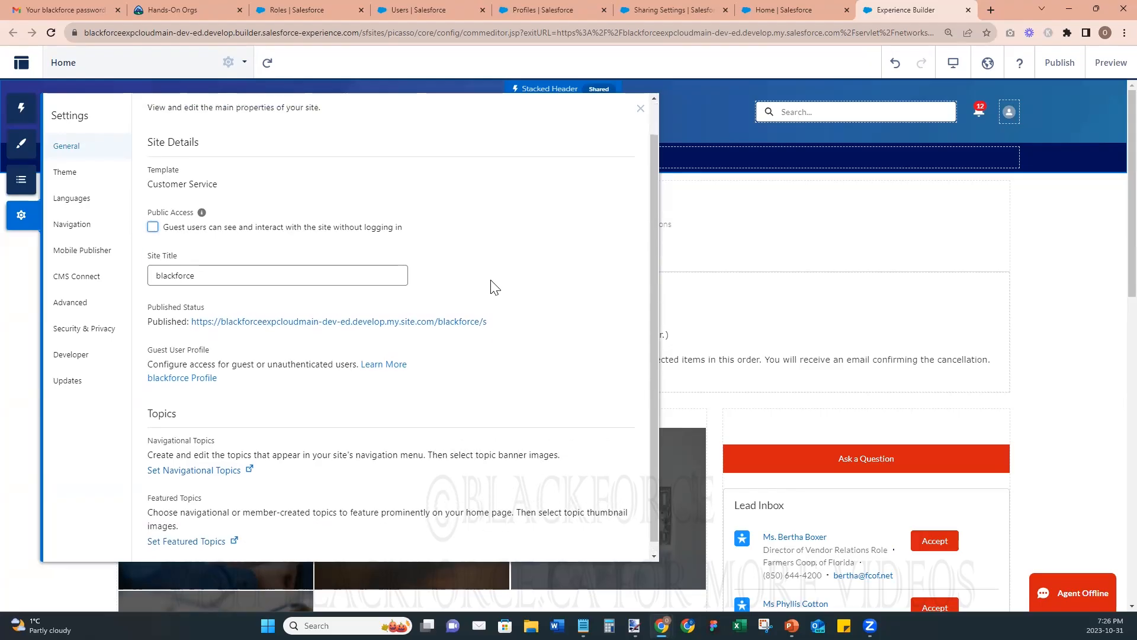
# Step: Publish the blackforce site's changes and dismiss the publishing confirmation
pyautogui.click(1059, 65)
pyautogui.click(755, 432)
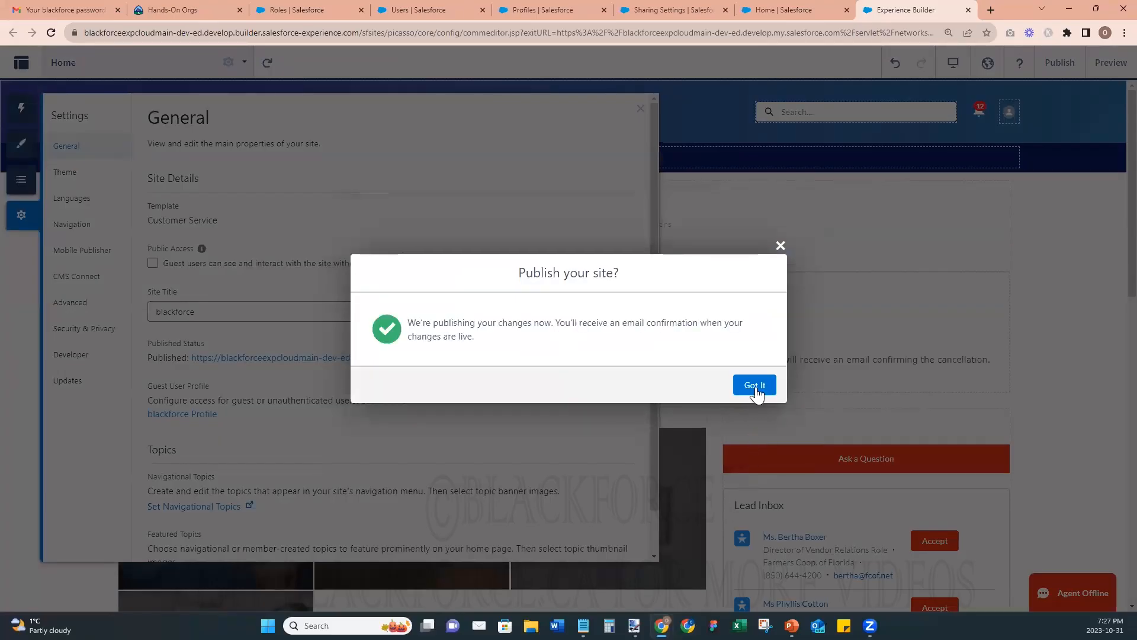
pyautogui.click(755, 385)
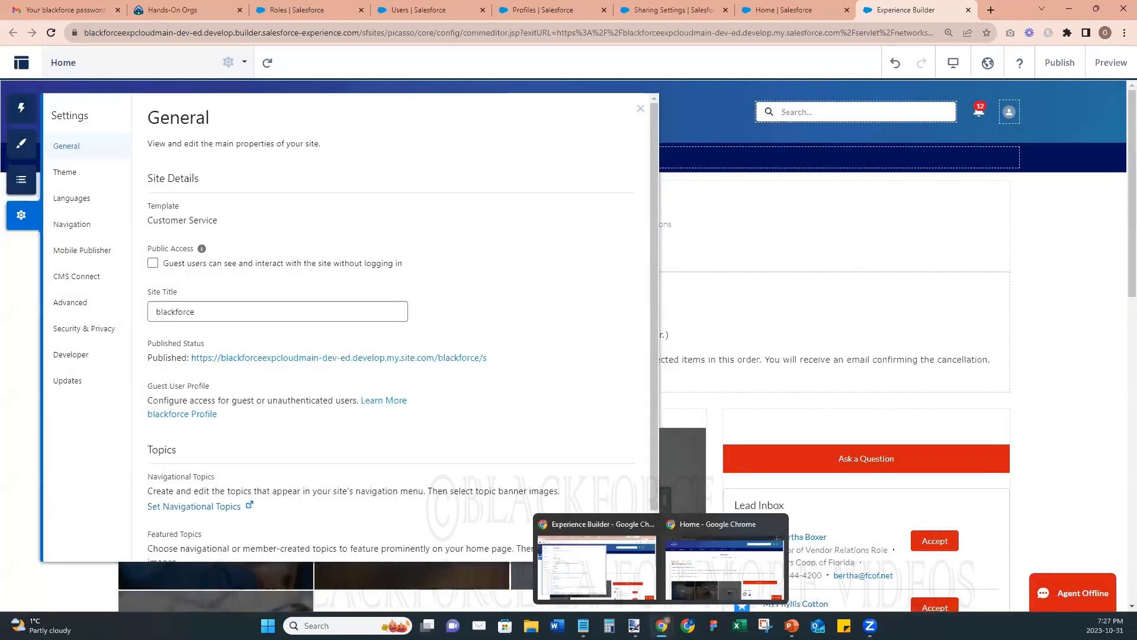
# Step: Switch to the incognito blackforce site and log the current user out
pyautogui.click(705, 583)
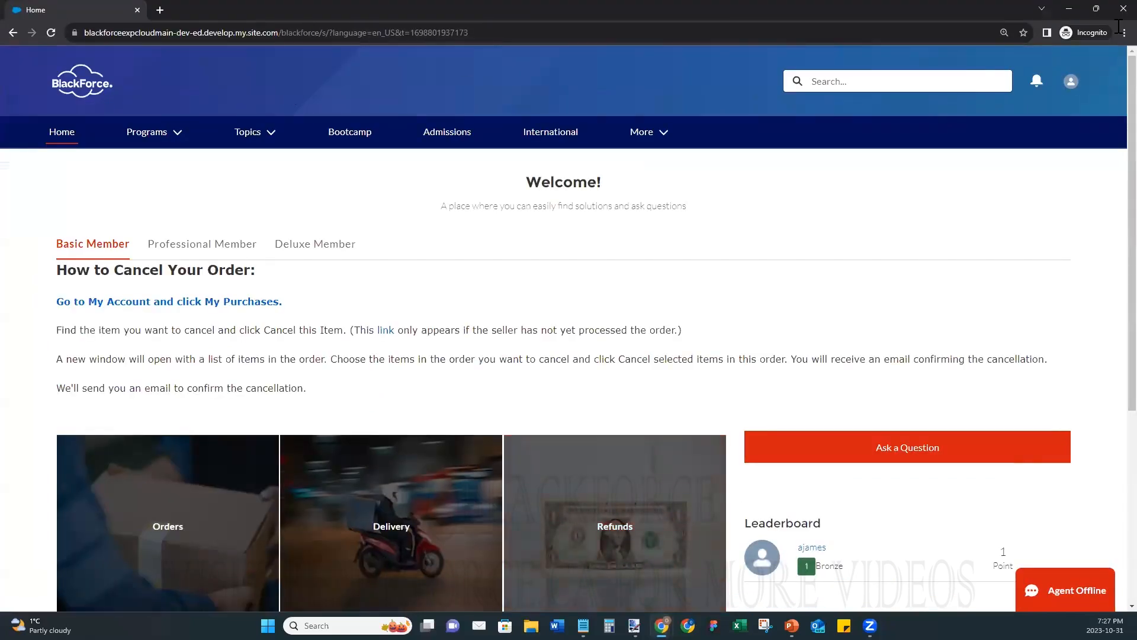
pyautogui.click(1073, 82)
pyautogui.click(1010, 276)
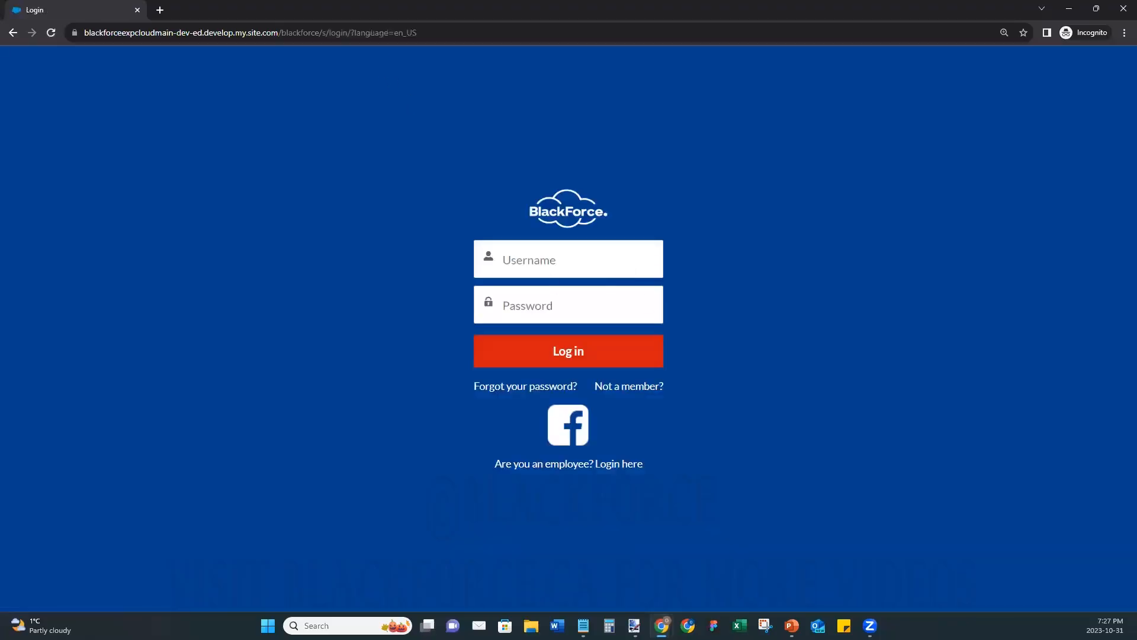
# Step: Log back in to the incognito site with the community user's username and account password, and minimize that window
pyautogui.hotkey('alt', 'Tab')
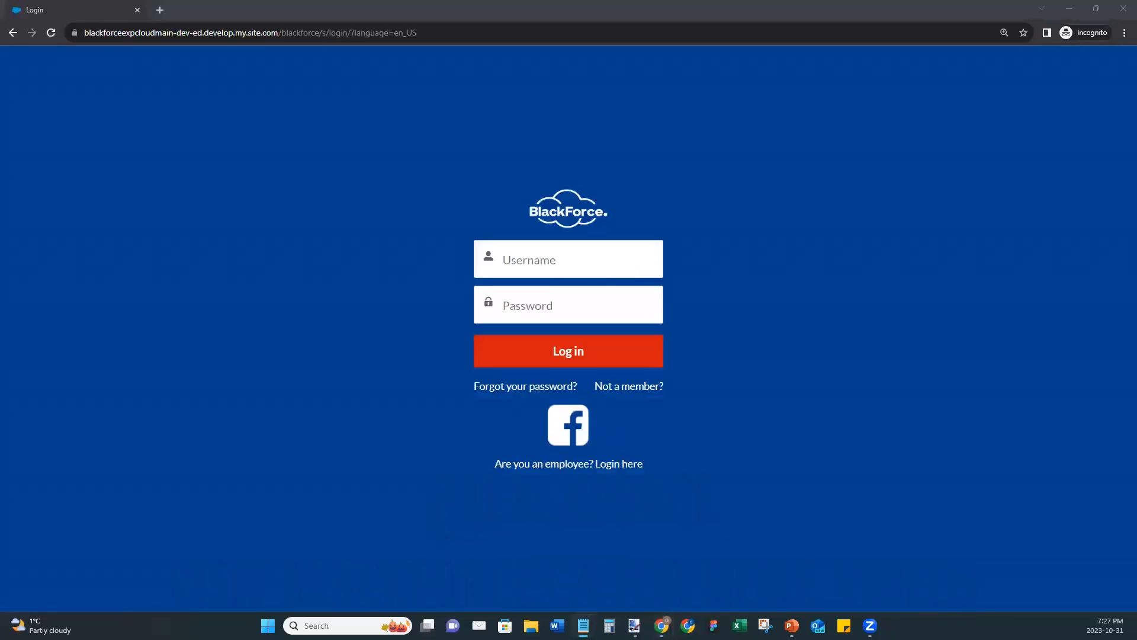
pyautogui.click(599, 252)
pyautogui.hotkey('ctrl', 'v')
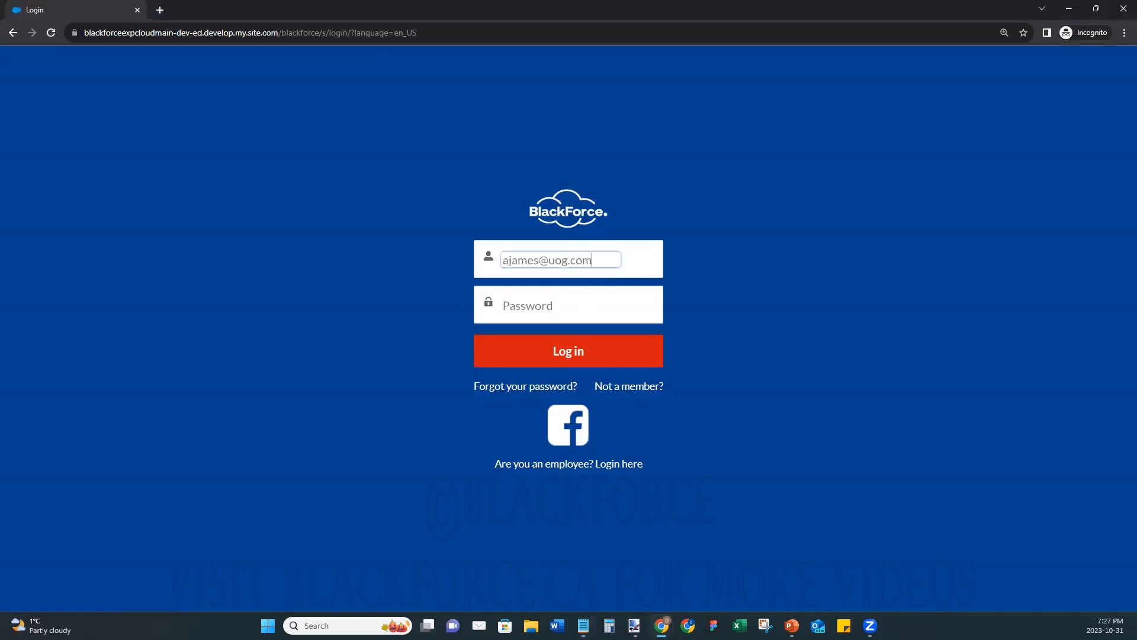
pyautogui.hotkey('alt', 'Tab')
pyautogui.click(533, 307)
pyautogui.hotkey('ctrl', 'v')
pyautogui.click(558, 350)
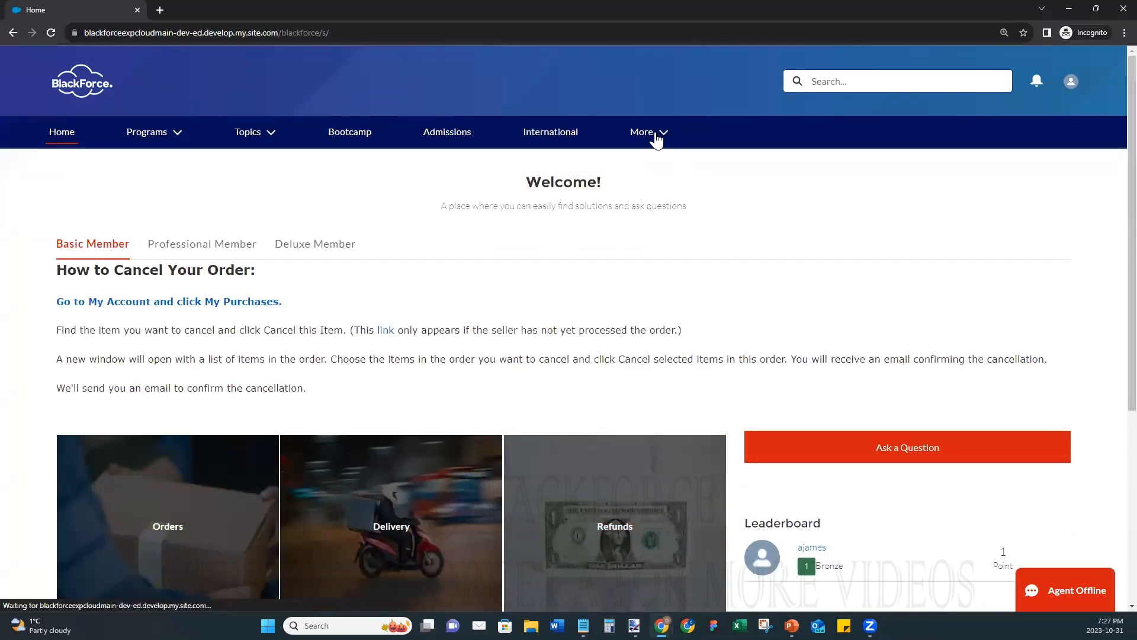
pyautogui.click(1072, 9)
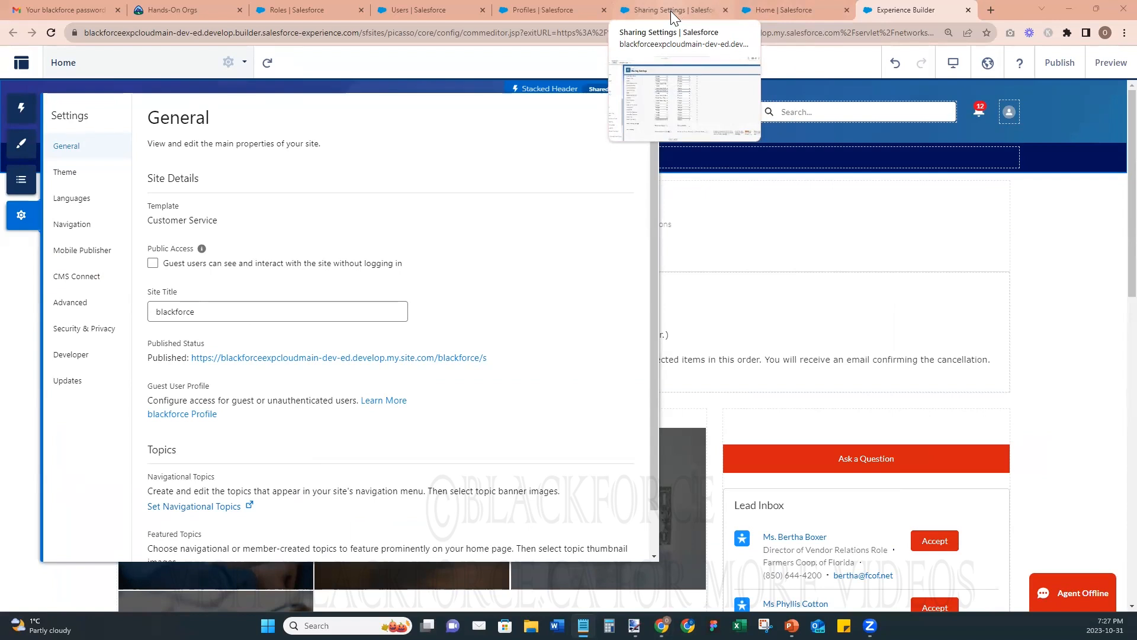
# Step: Open the Customer Community - Blackforce profile from the community user's detail page in a new tab
pyautogui.click(427, 10)
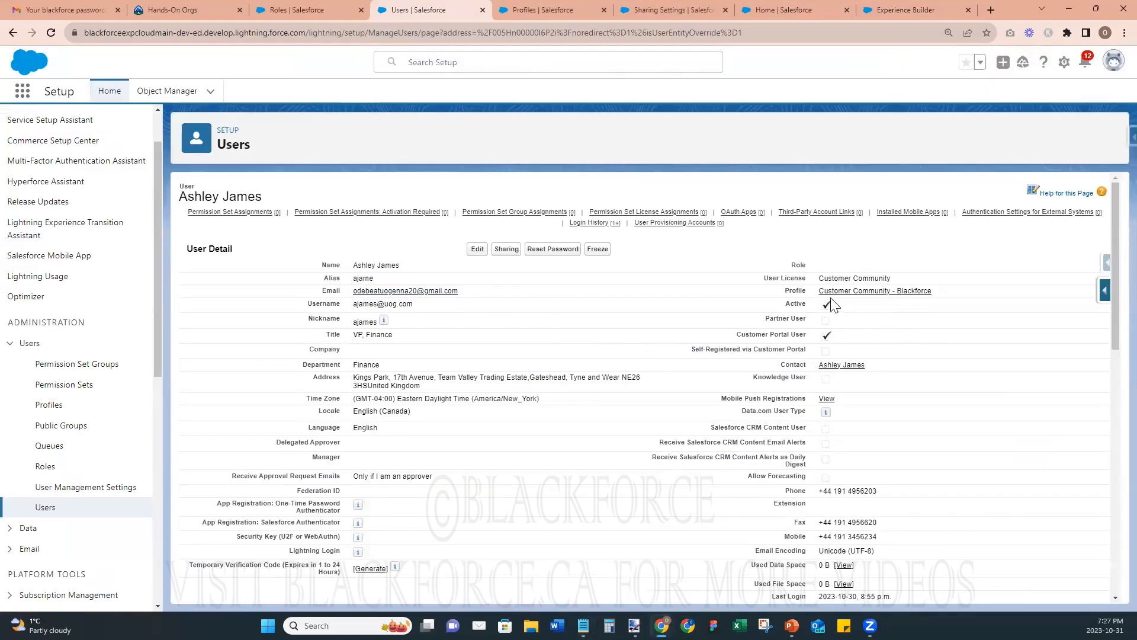
pyautogui.rightClick(912, 294)
pyautogui.click(969, 302)
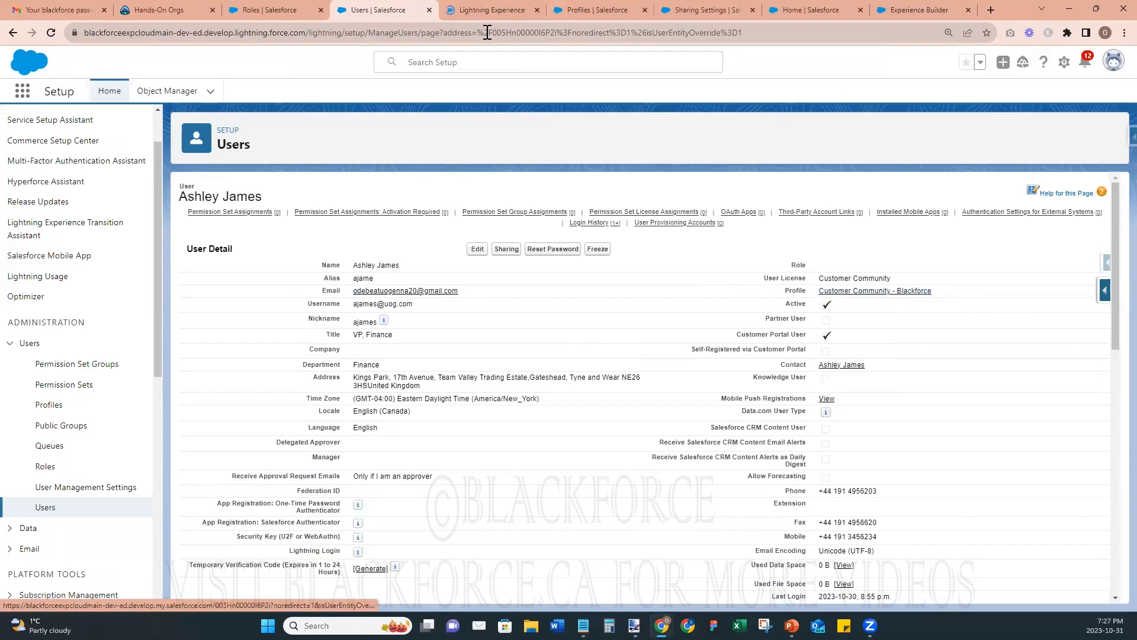
pyautogui.click(486, 10)
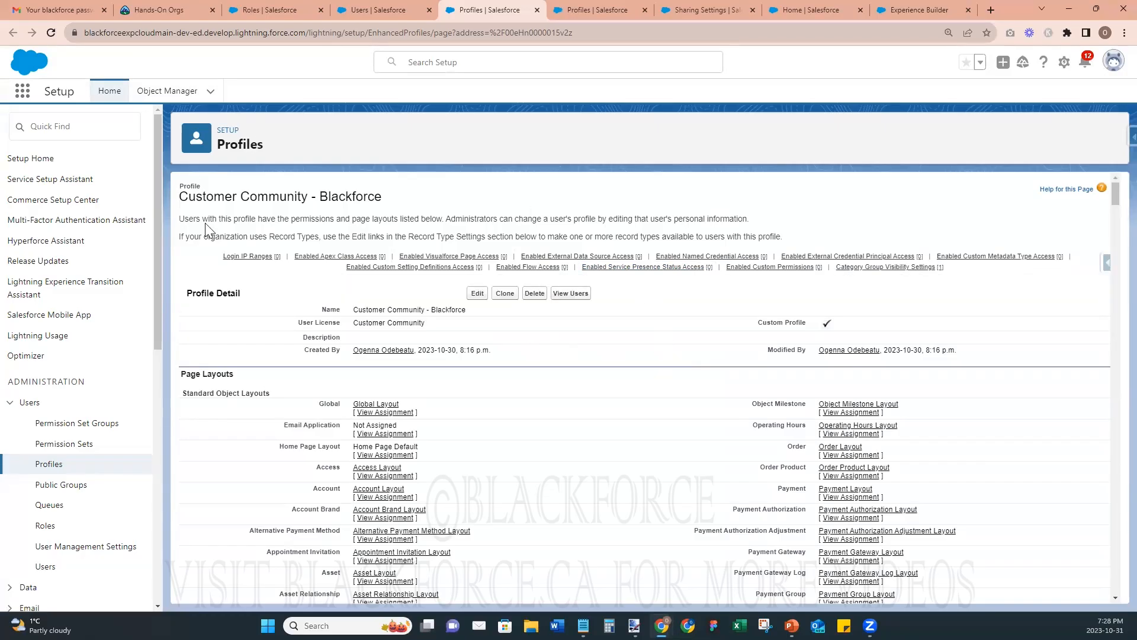
# Step: Search the Customer Community - Blackforce profile for "lead" and examine its Standard Object Permissions and profile details
pyautogui.scroll(-15, 584, 390)
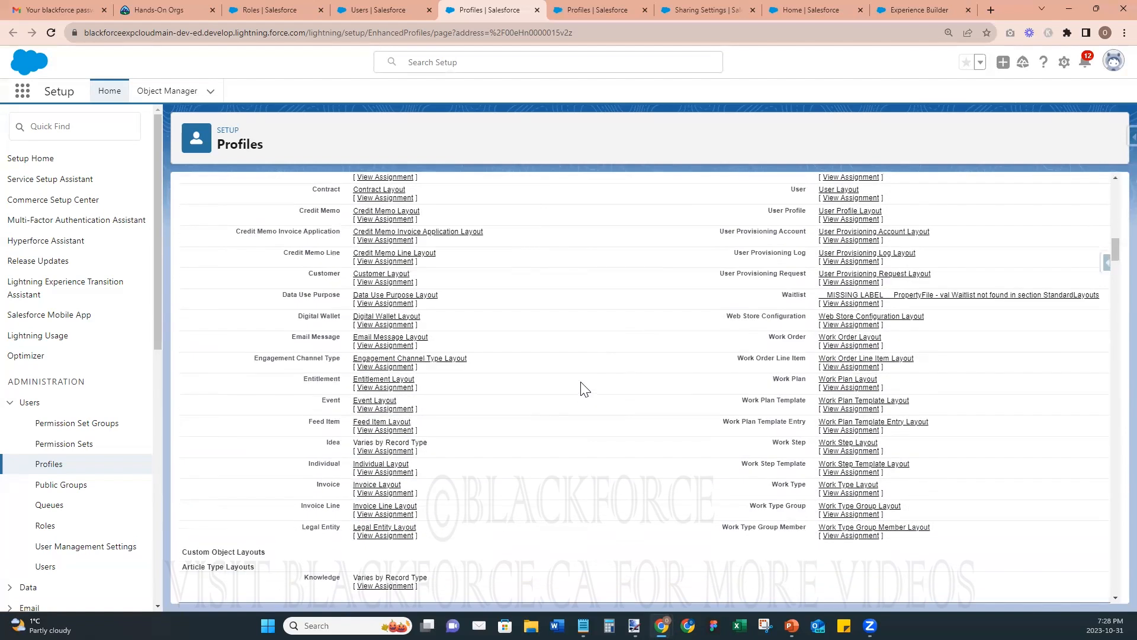
pyautogui.hotkey('ctrl', 'f')
pyautogui.write('lead')
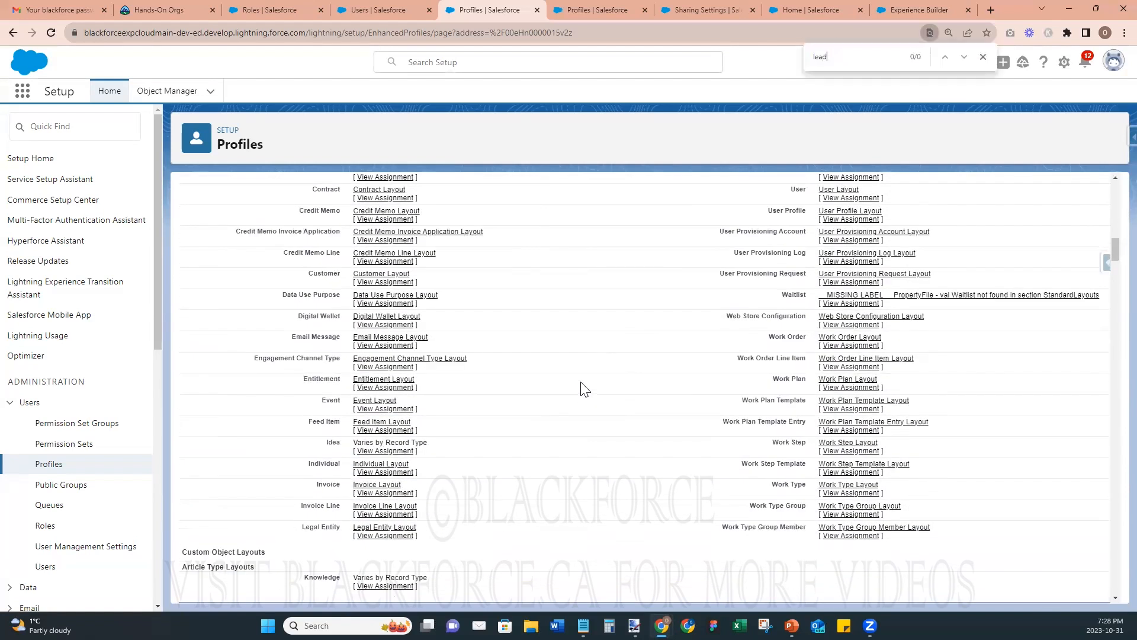
pyautogui.press('BackSpace')
pyautogui.press('BackSpace')
pyautogui.scroll(-10, 628, 435)
pyautogui.scroll(-15, 629, 434)
pyautogui.scroll(-5, 623, 434)
pyautogui.moveTo(1108, 445); pyautogui.dragTo(1105, 519)
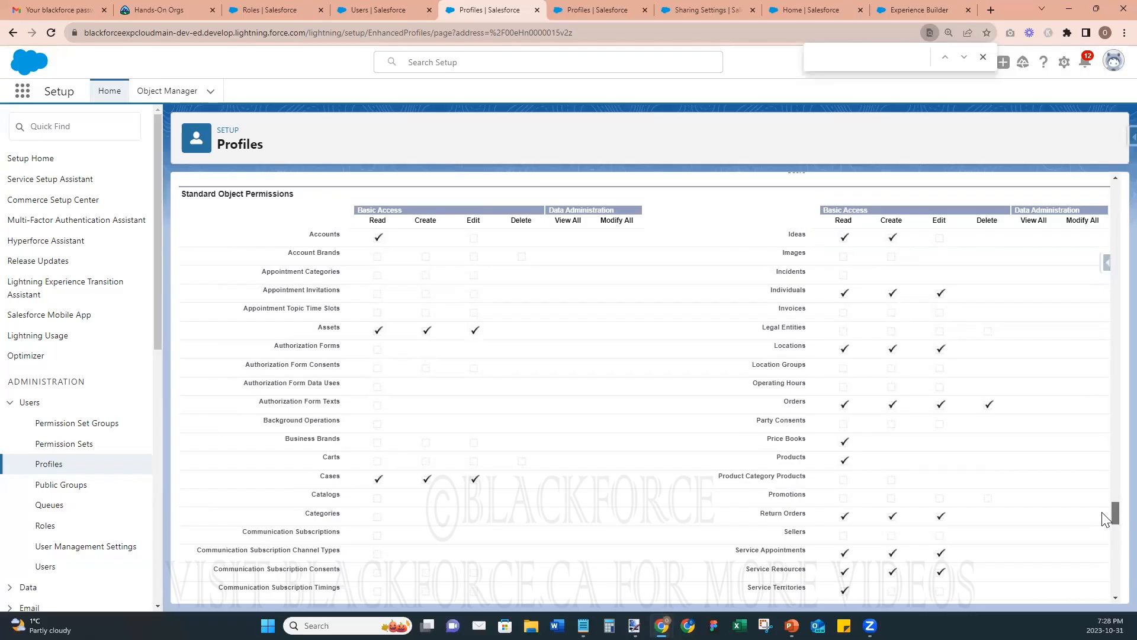
pyautogui.moveTo(1105, 520)
pyautogui.mouseDown()
pyautogui.moveTo(1104, 574)
pyautogui.moveTo(1111, 190)
pyautogui.mouseUp()
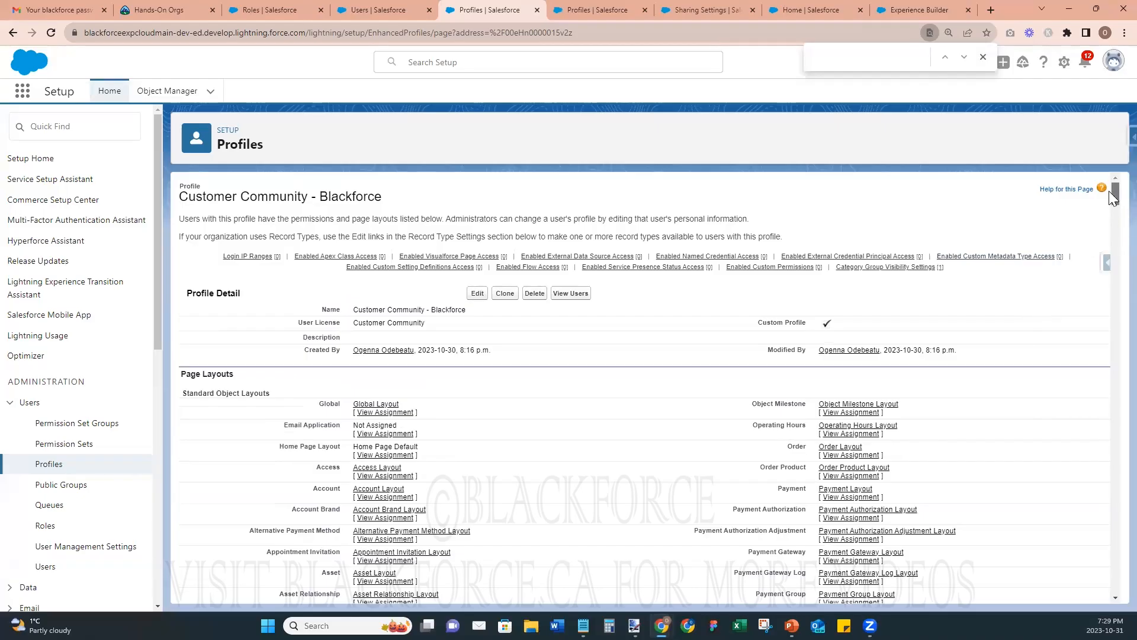
pyautogui.moveTo(1108, 191)
pyautogui.mouseDown()
pyautogui.moveTo(1110, 203)
pyautogui.moveTo(1109, 192)
pyautogui.mouseUp()
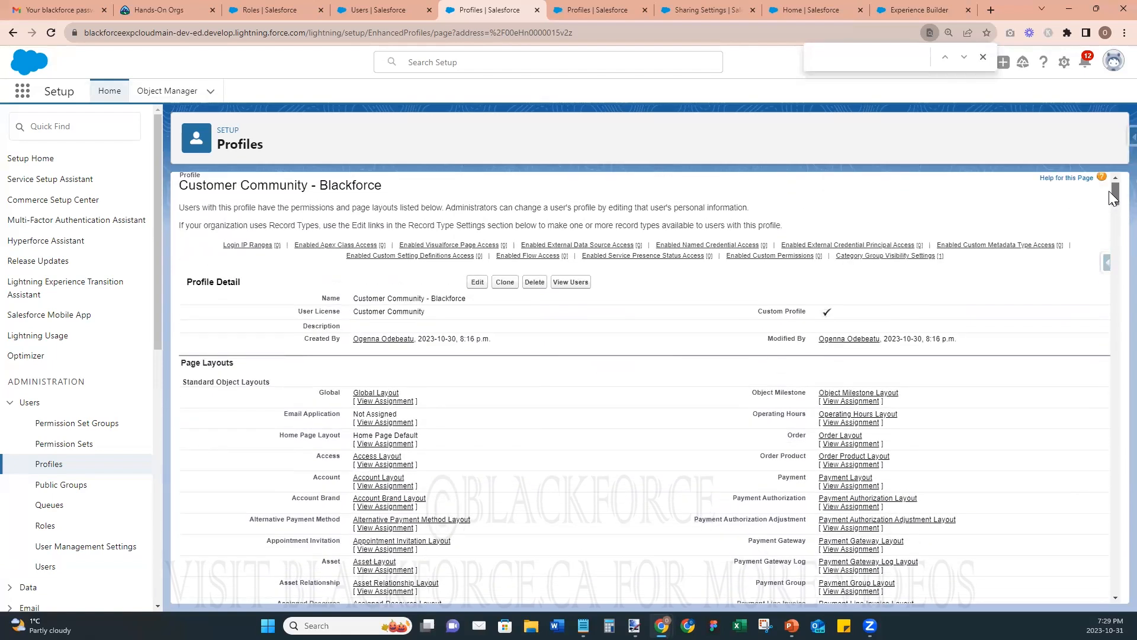
pyautogui.moveTo(1113, 198); pyautogui.dragTo(1113, 193)
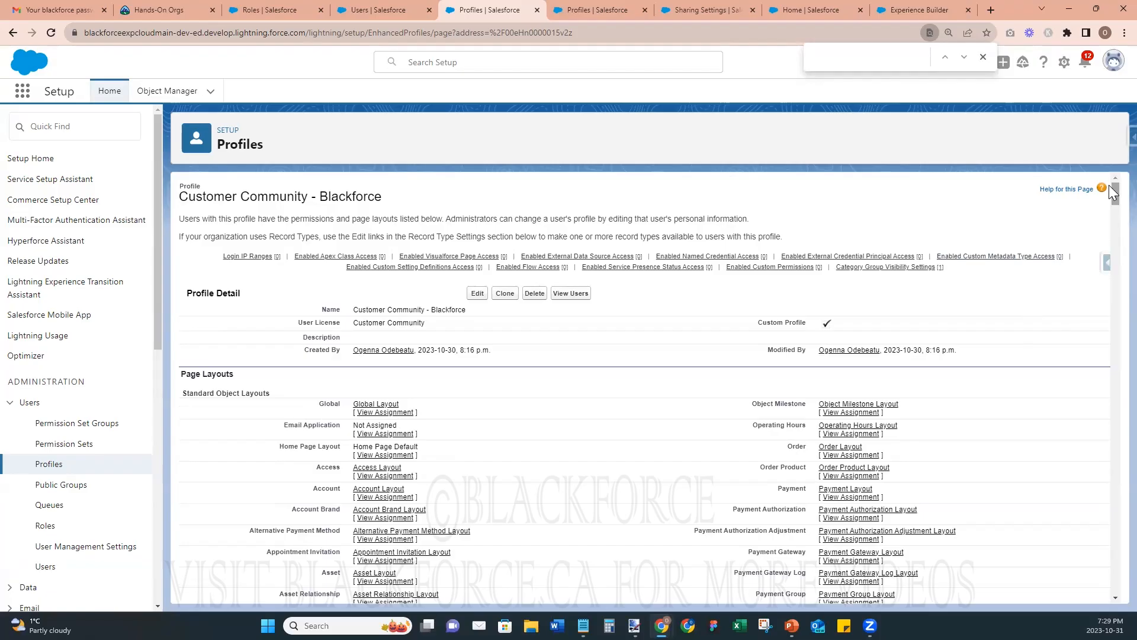
# Step: Open the Standard User profile in a new tab from the All Users list
pyautogui.click(383, 13)
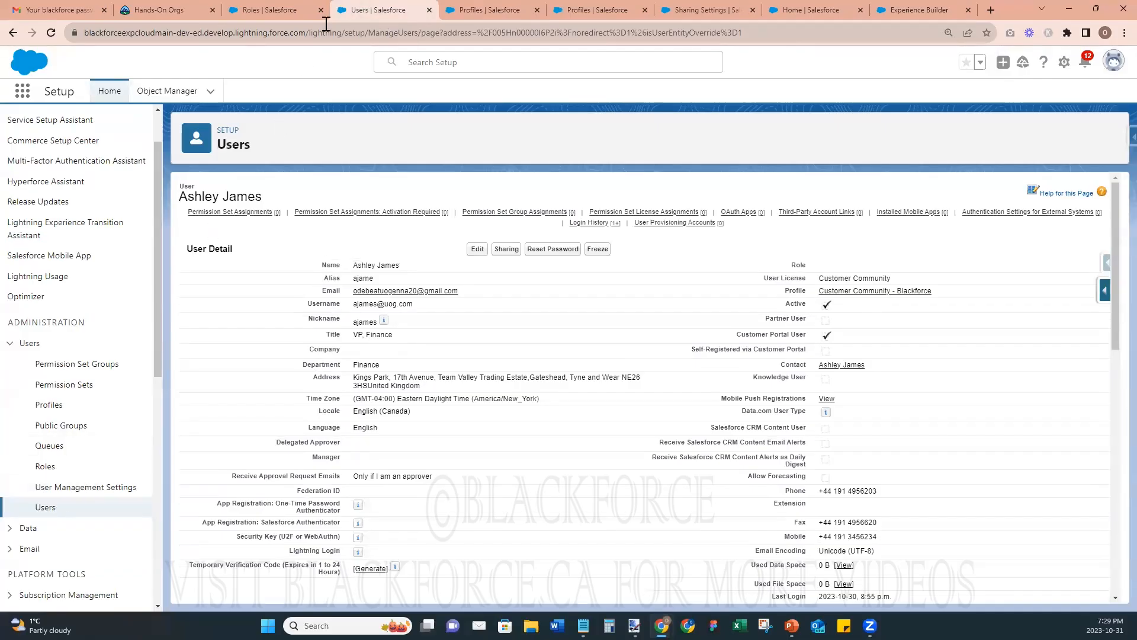
pyautogui.click(265, 10)
pyautogui.click(333, 10)
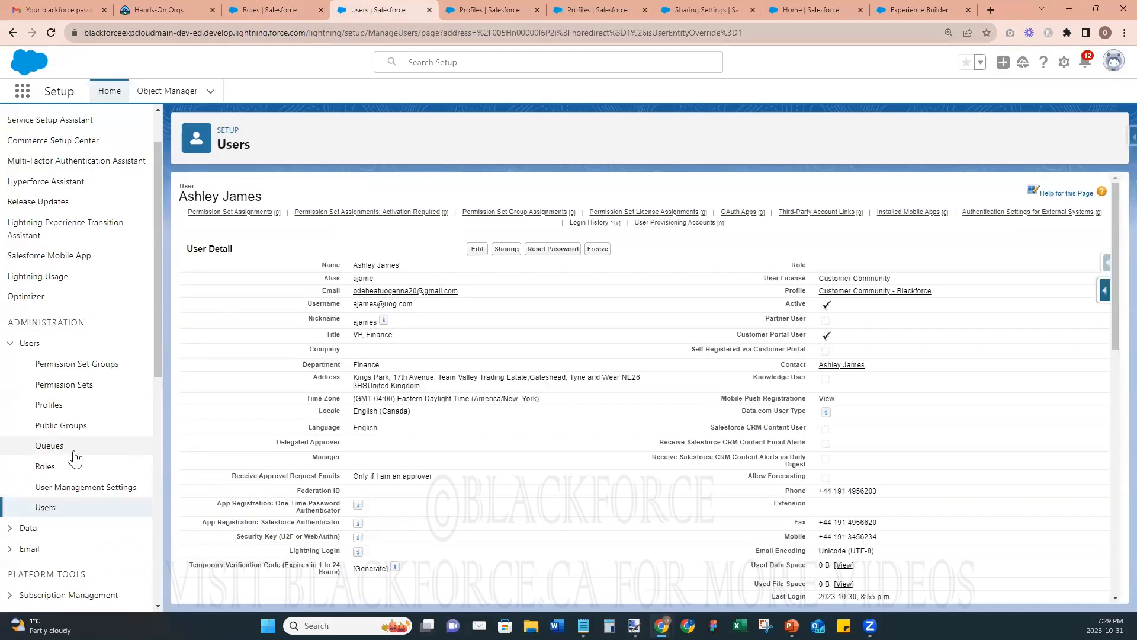
pyautogui.click(43, 508)
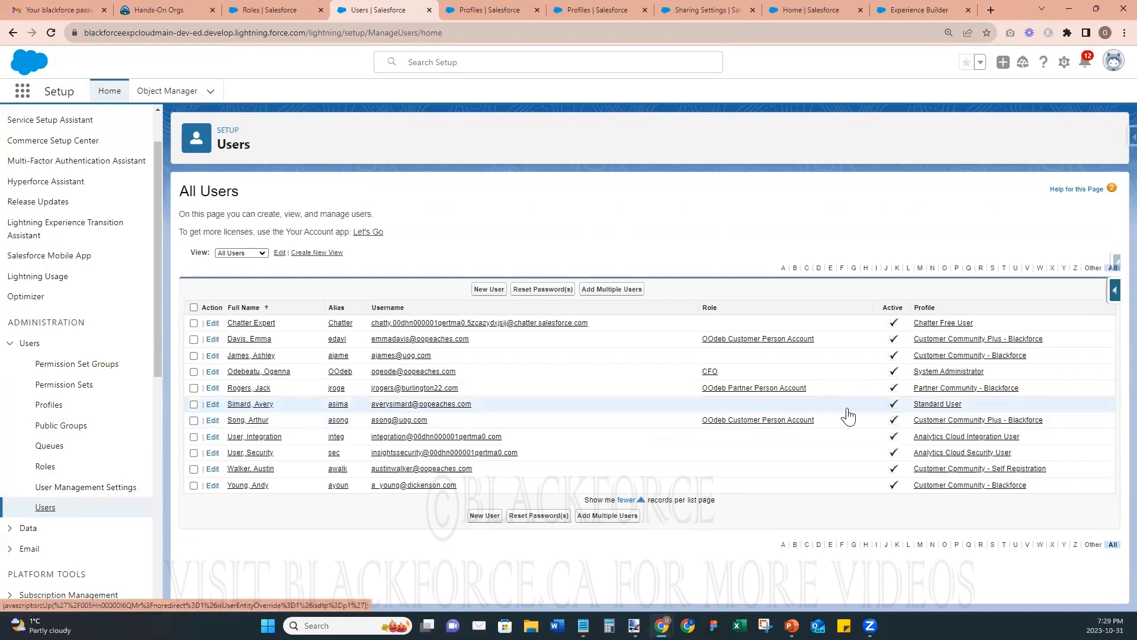
pyautogui.rightClick(938, 402)
pyautogui.click(974, 417)
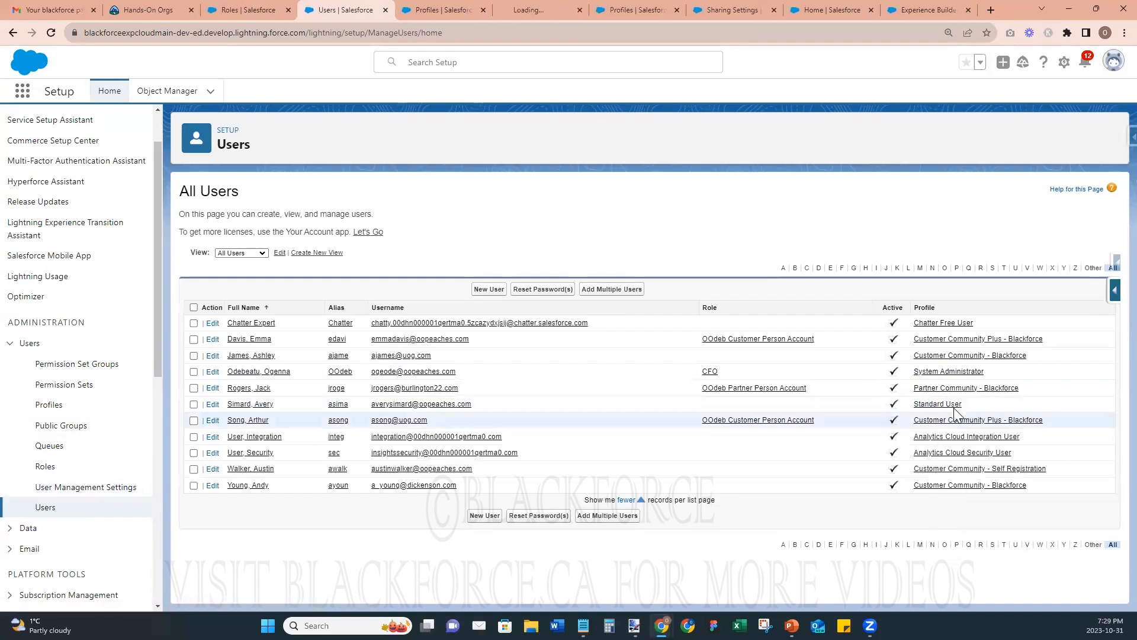
pyautogui.click(542, 10)
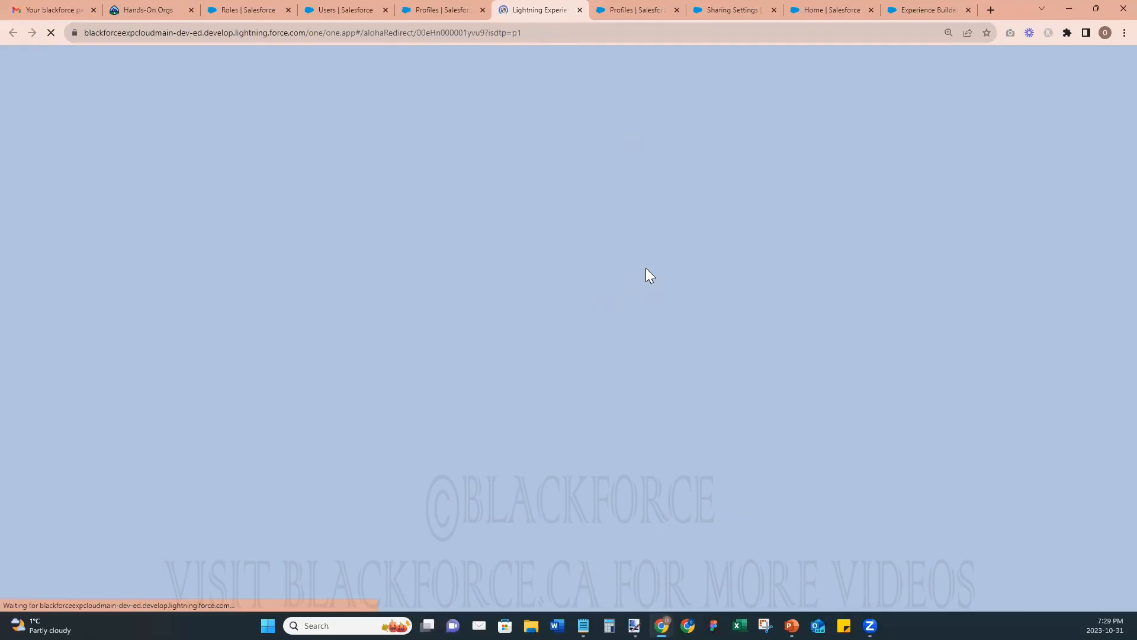
pyautogui.click(435, 12)
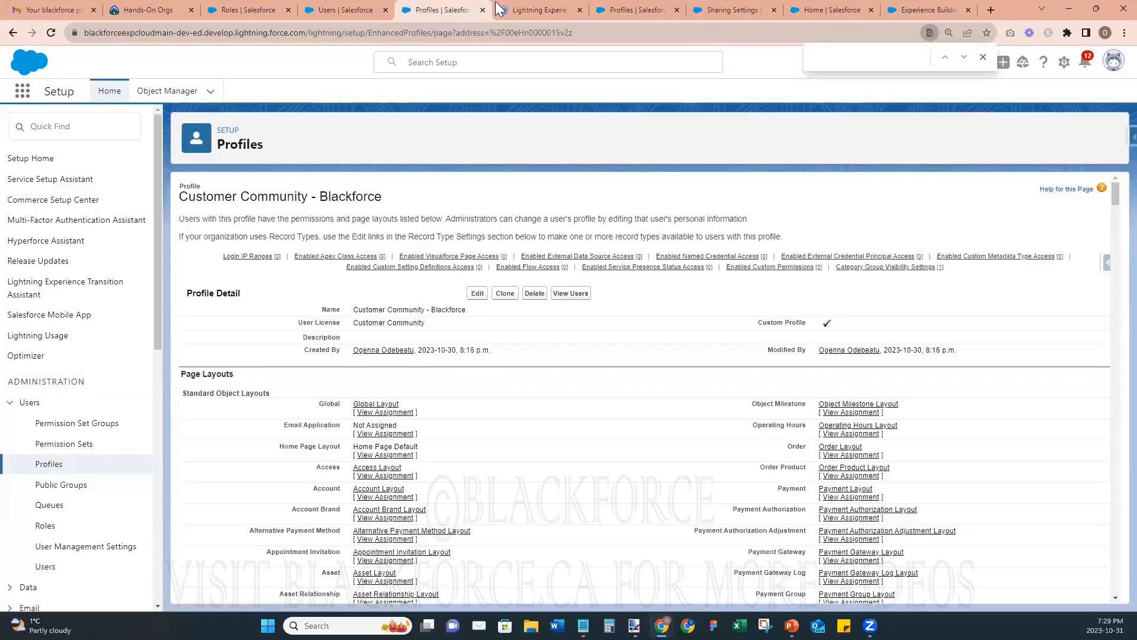
pyautogui.click(526, 5)
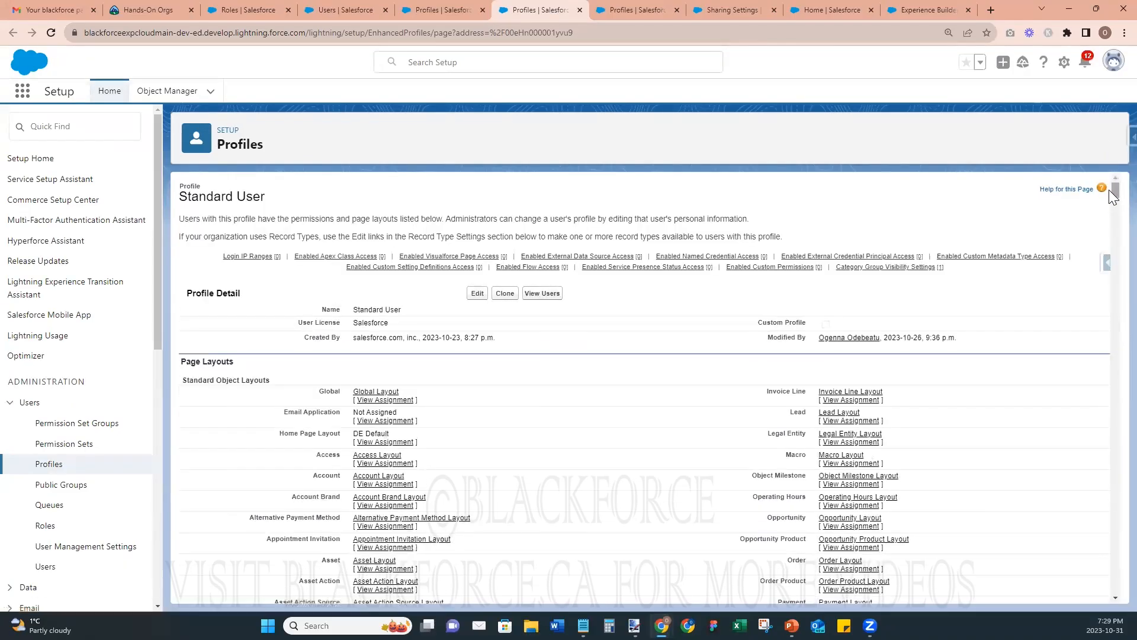
# Step: Find "lead" in the Standard User profile and examine the Leads row under Standard Object Permissions
pyautogui.hotkey('ctrl', 'f')
pyautogui.write('leads')
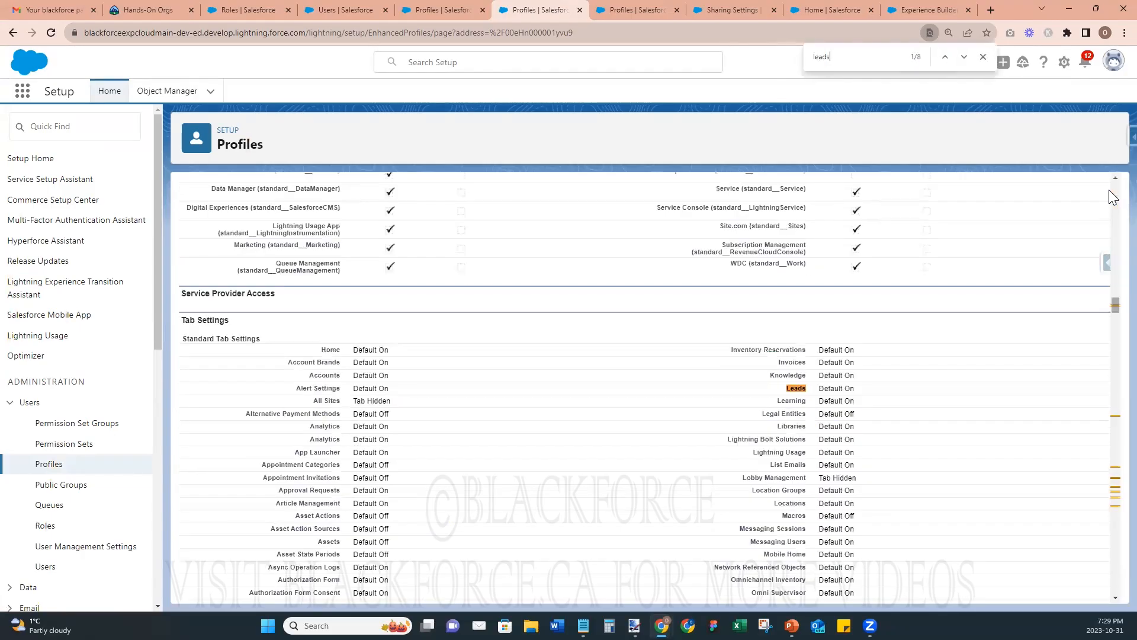
pyautogui.press('BackSpace')
pyautogui.moveTo(1113, 317); pyautogui.dragTo(1113, 419)
pyautogui.moveTo(1113, 443); pyautogui.dragTo(1109, 510)
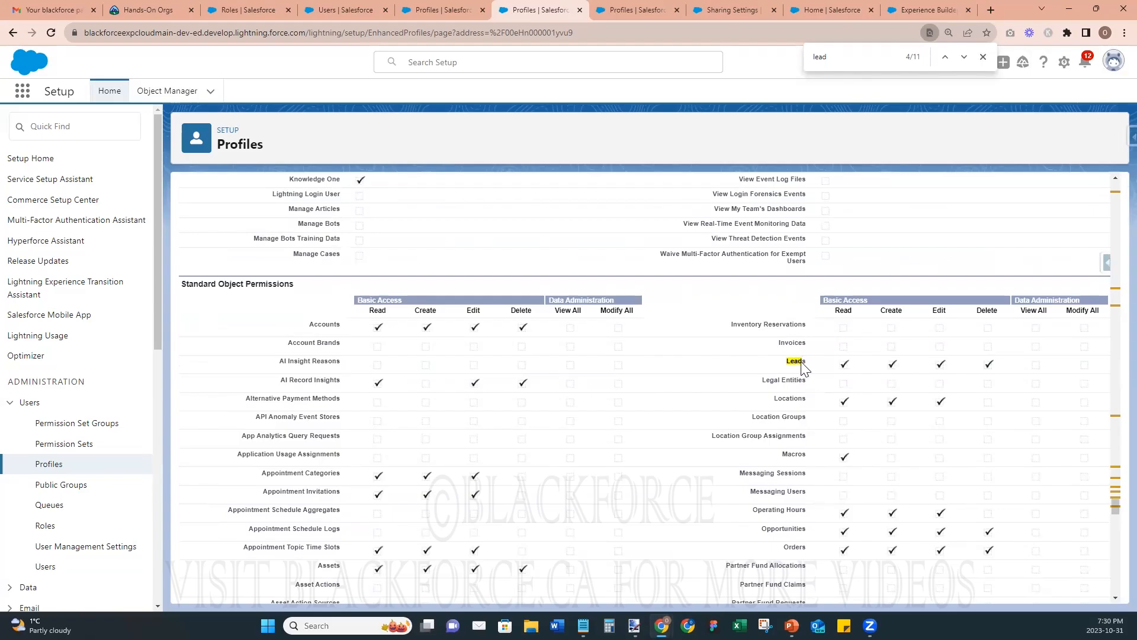
# Step: Compare against the Standard Object Permissions of the Customer Community - Blackforce profile
pyautogui.click(624, 10)
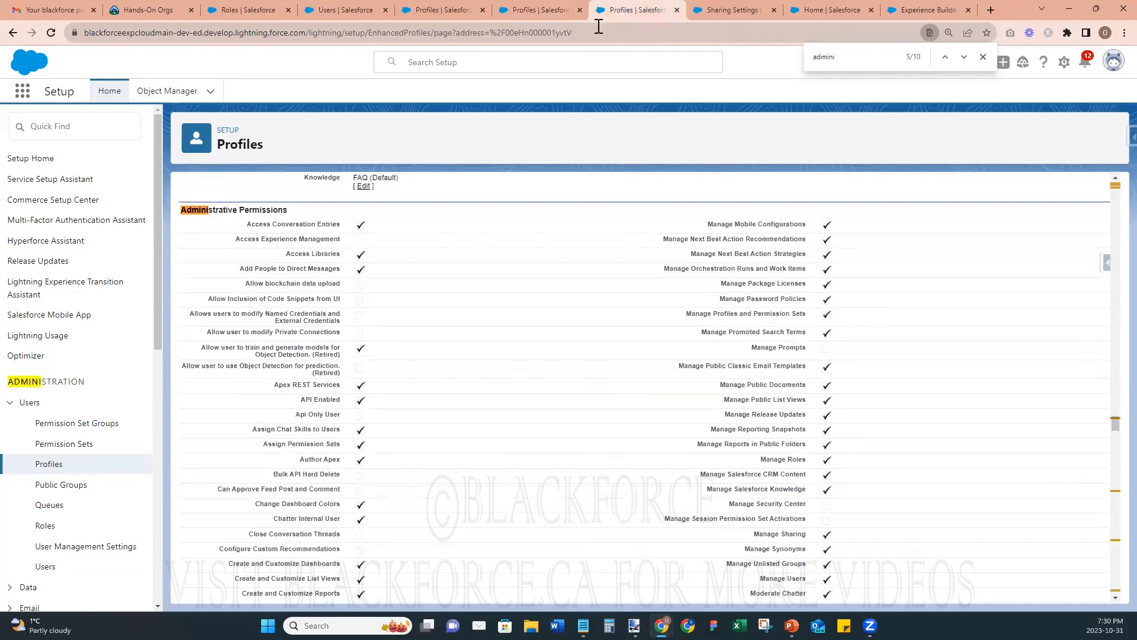
pyautogui.click(436, 12)
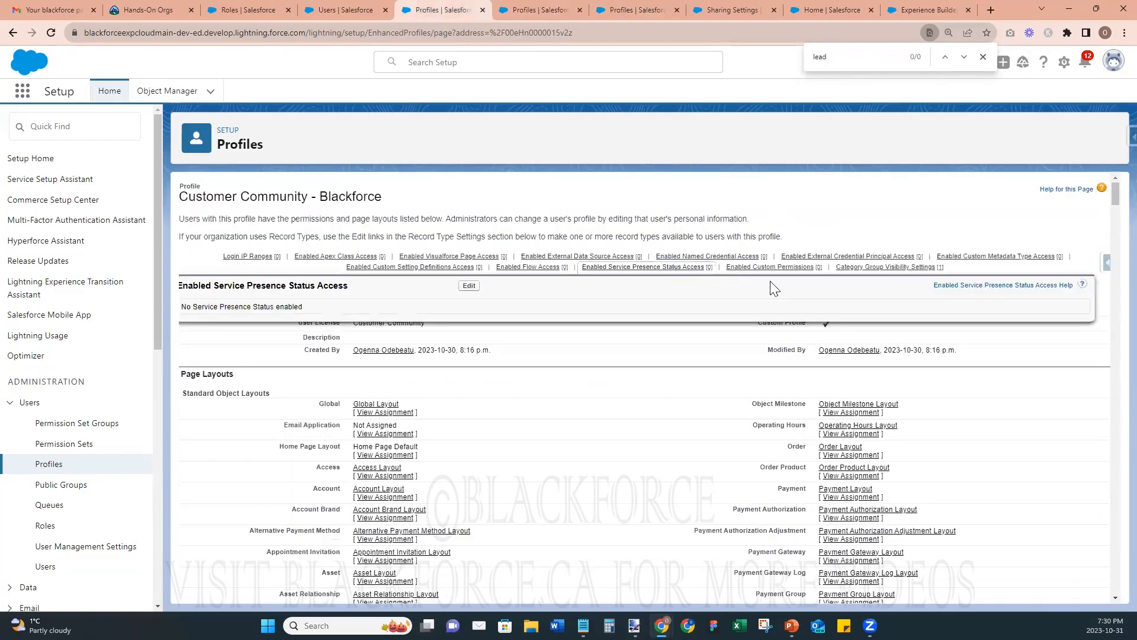
pyautogui.moveTo(1113, 197); pyautogui.dragTo(1113, 509)
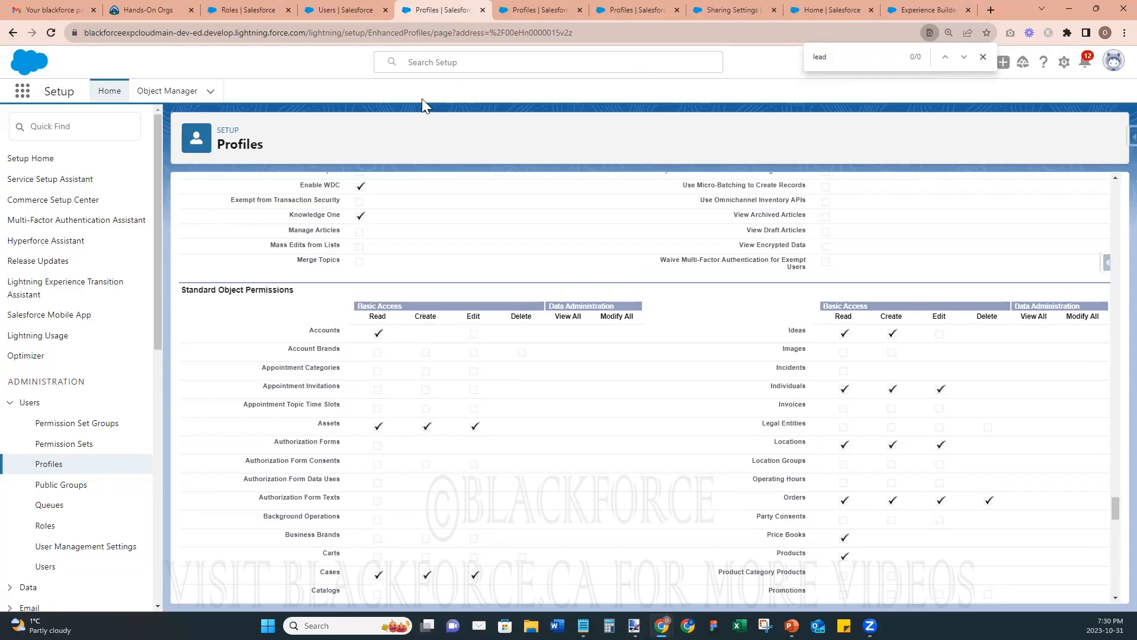
# Step: Close the blackforce site's General settings in Experience Builder
pyautogui.click(906, 12)
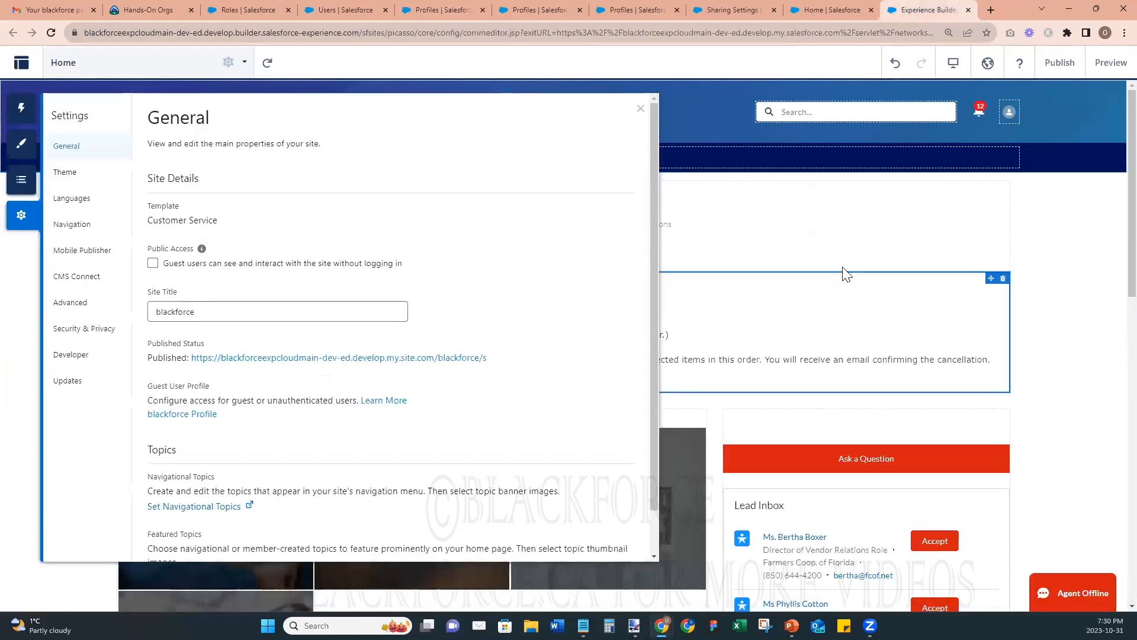
pyautogui.click(1051, 239)
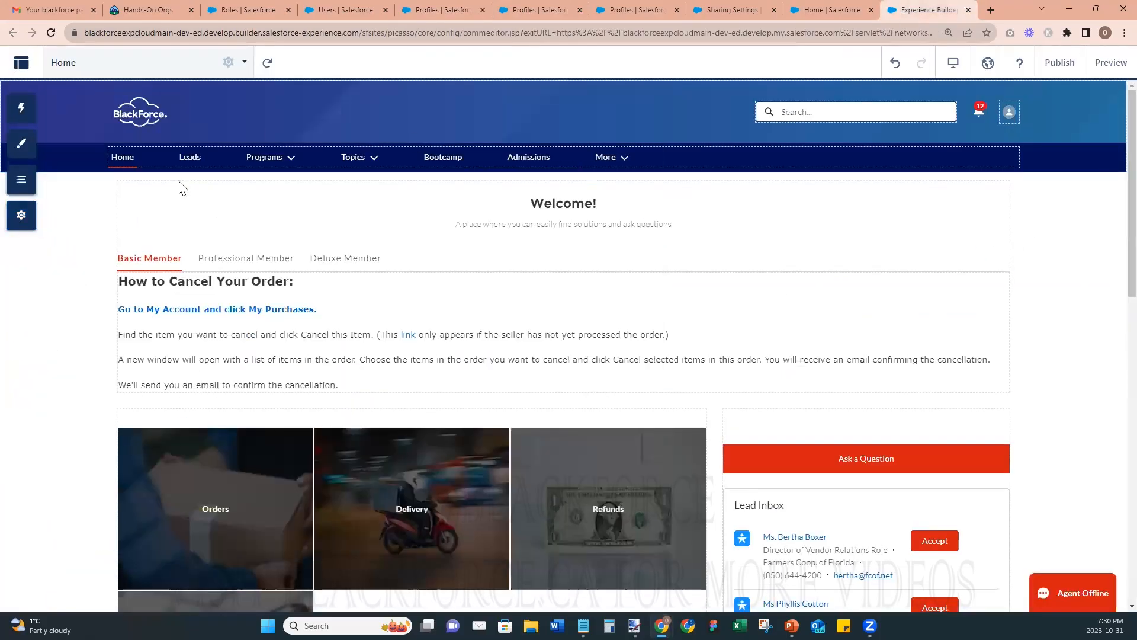
# Step: Review the Standard User profile's object permissions and the top of the System Administrator profile
pyautogui.click(540, 12)
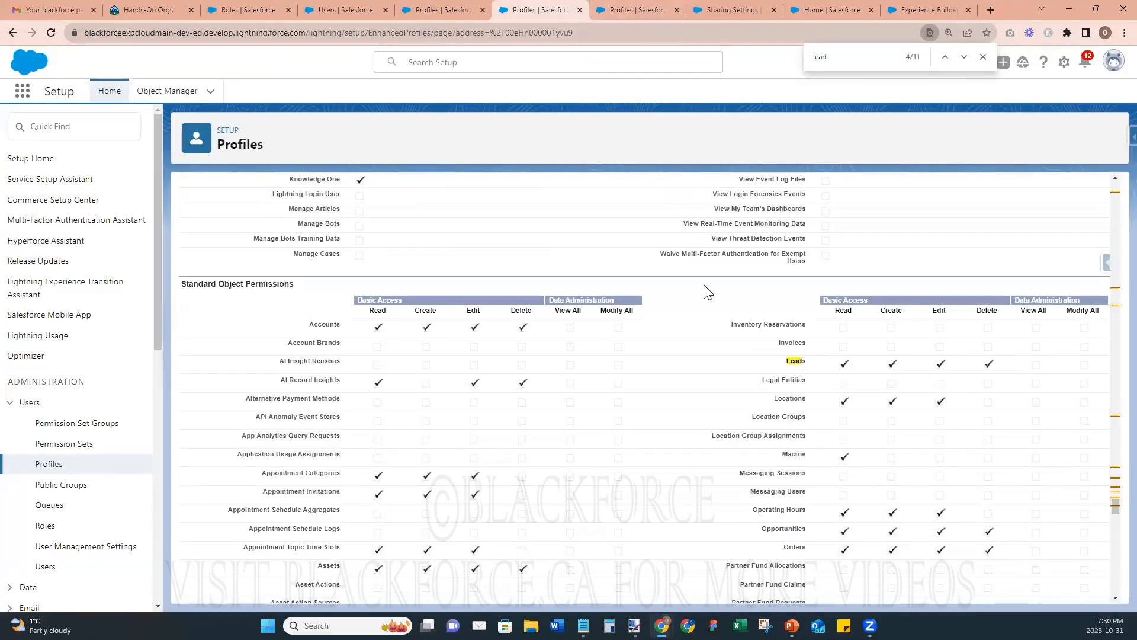
pyautogui.scroll(-5, 693, 309)
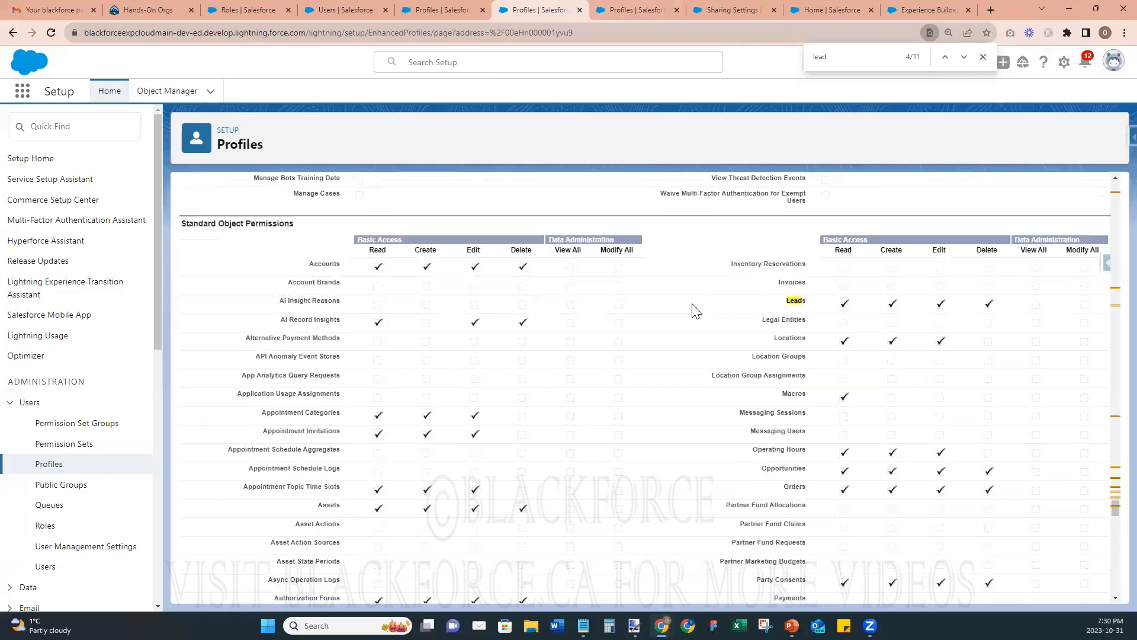
pyautogui.scroll(-1, 696, 311)
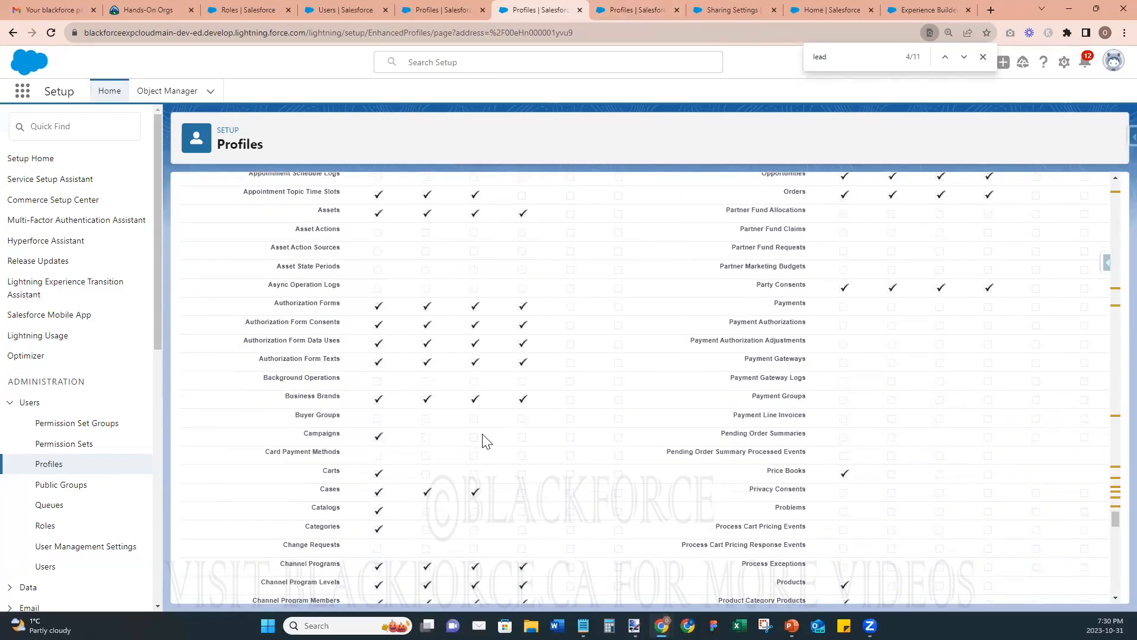
pyautogui.click(632, 7)
pyautogui.moveTo(1114, 423); pyautogui.dragTo(1113, 188)
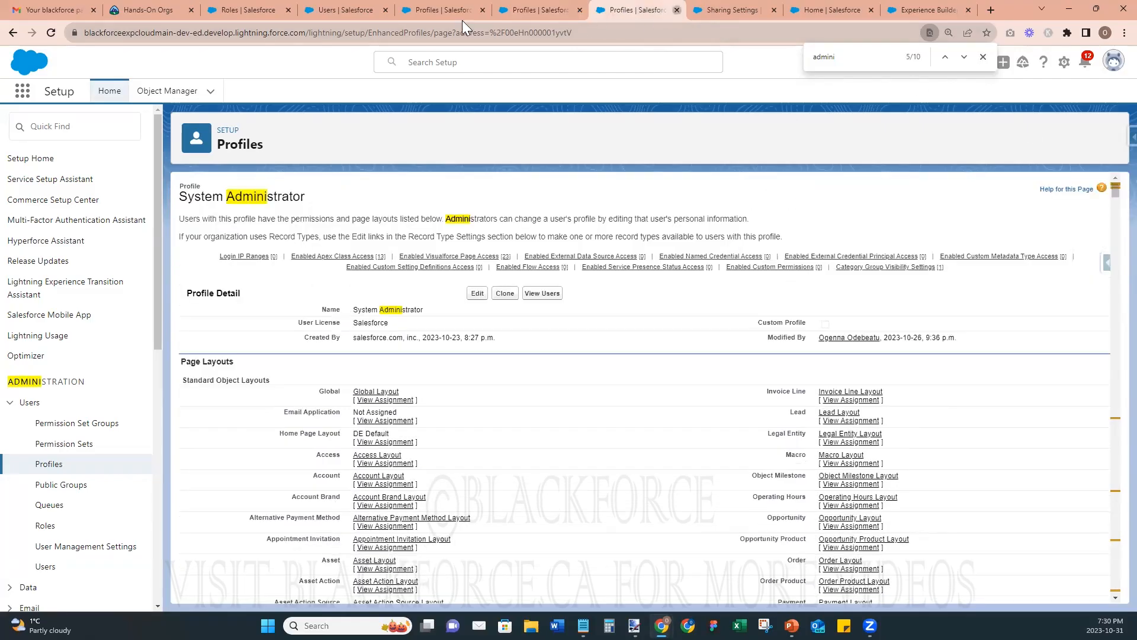
# Step: Close the System Administrator profile and review the Customer Community - Blackforce profile's object permissions and profile details
pyautogui.hotkey('ctrl', 'w')
pyautogui.click(429, 12)
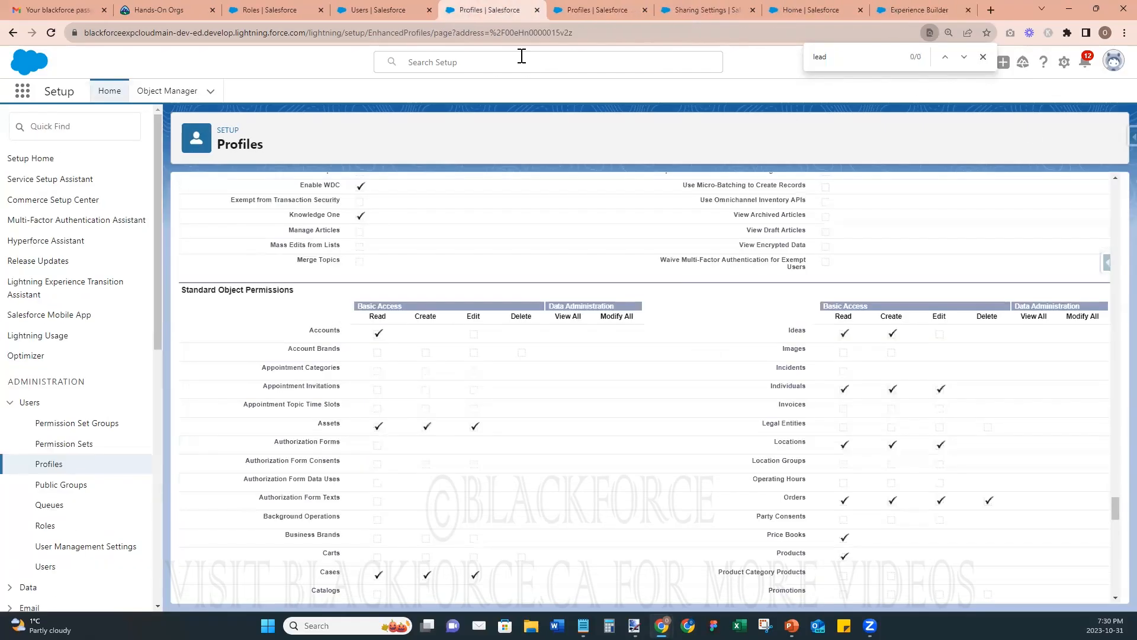
pyautogui.scroll(-3, 520, 528)
pyautogui.scroll(-1, 421, 464)
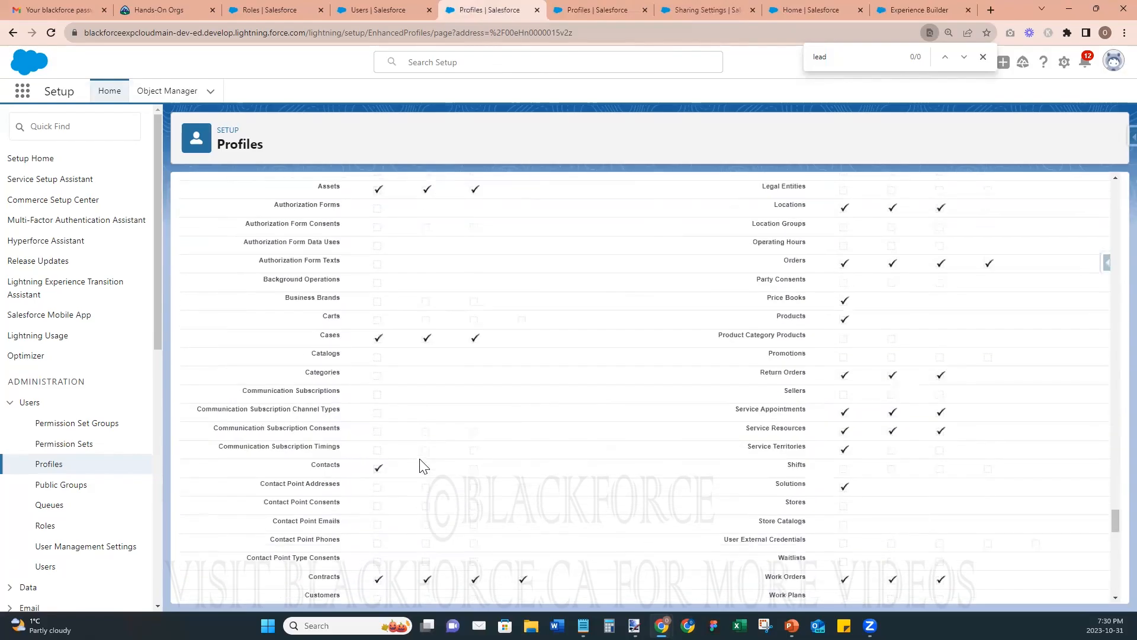
pyautogui.scroll(2, 421, 465)
pyautogui.moveTo(1113, 509); pyautogui.dragTo(1112, 193)
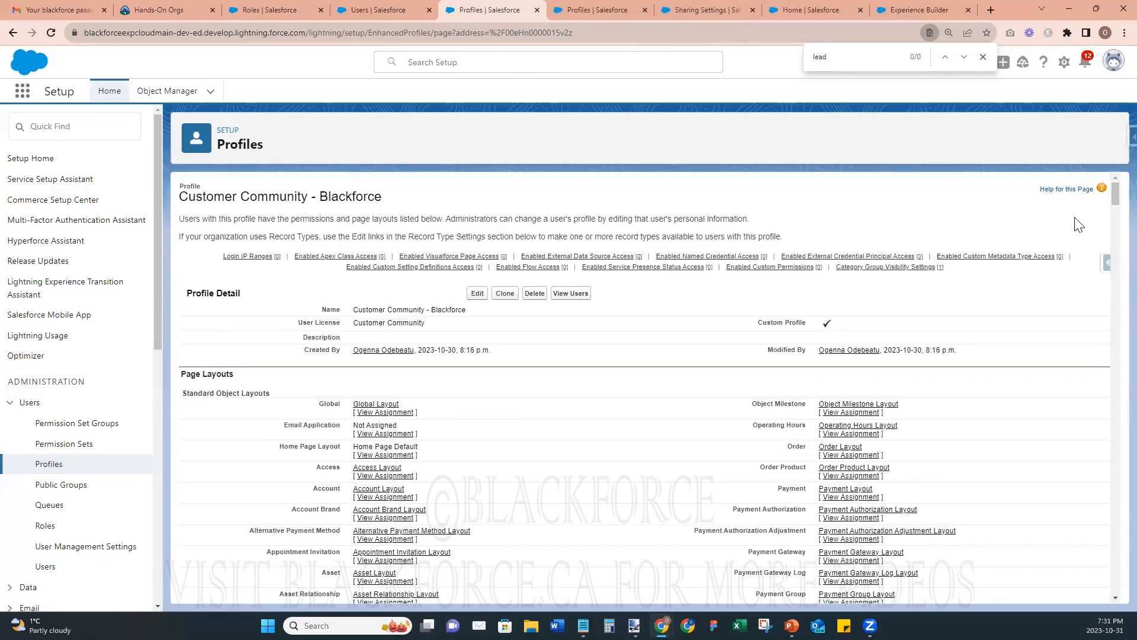
# Step: Look for Leads and Cases in the Standard Object Permissions of the Customer Community - Blackforce profile
pyautogui.moveTo(1110, 191); pyautogui.dragTo(1111, 509)
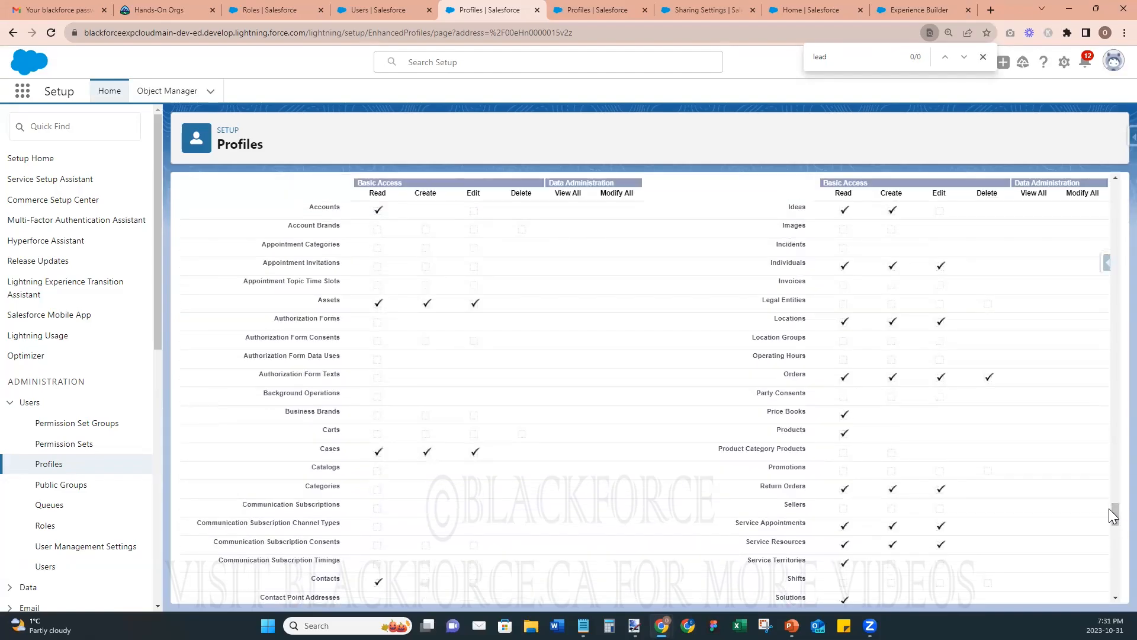
pyautogui.scroll(-2, 306, 489)
pyautogui.scroll(-3, 305, 489)
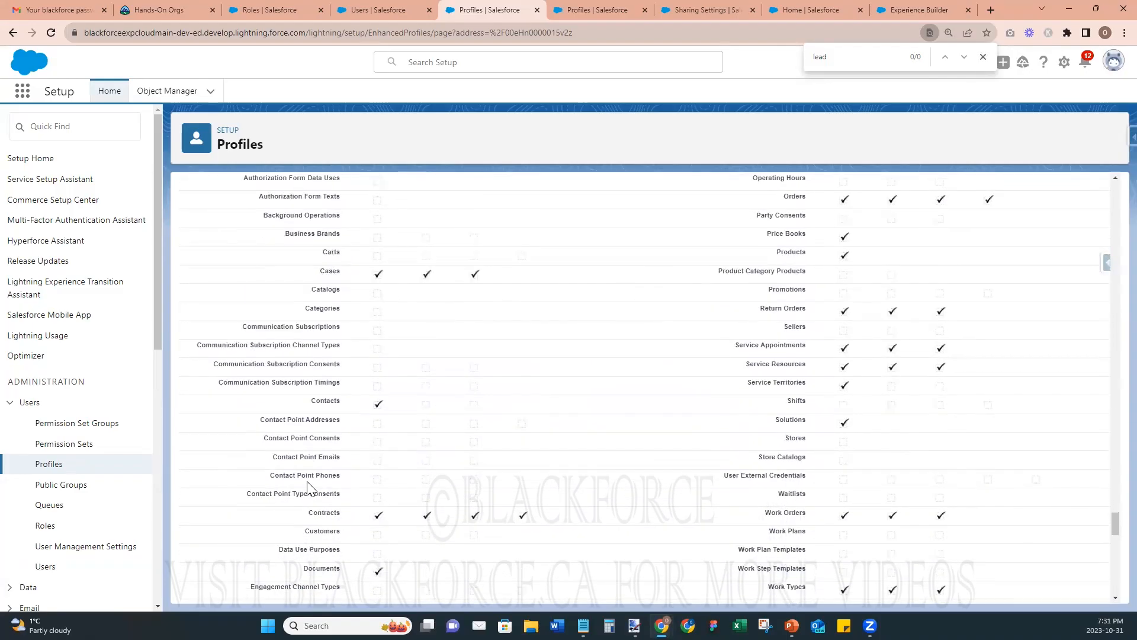
pyautogui.scroll(-2, 306, 489)
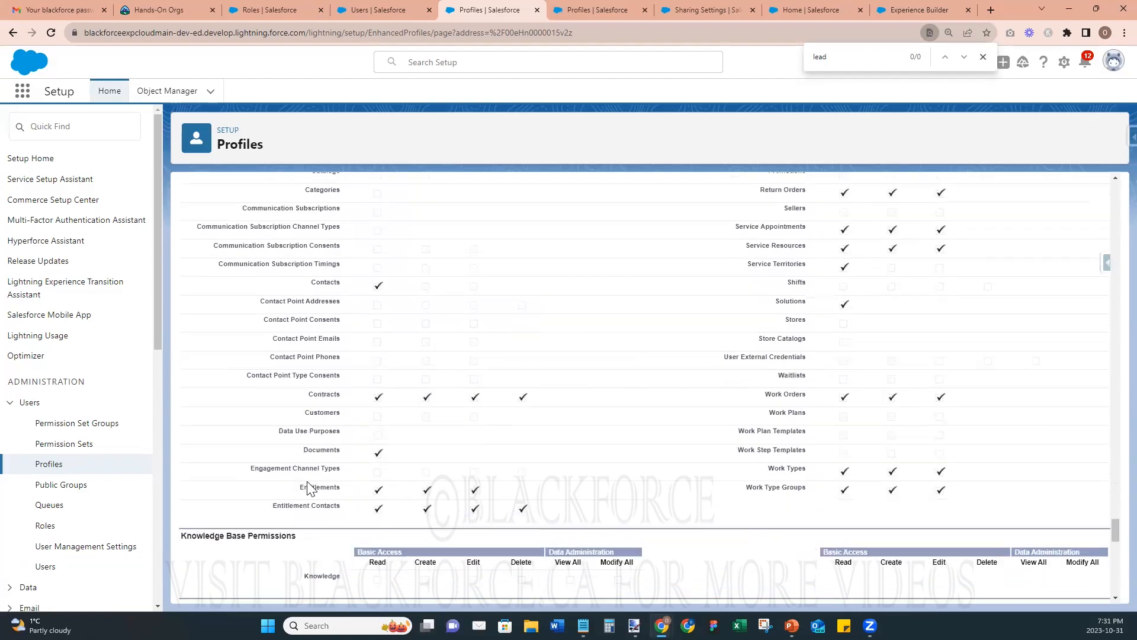
pyautogui.scroll(6, 307, 489)
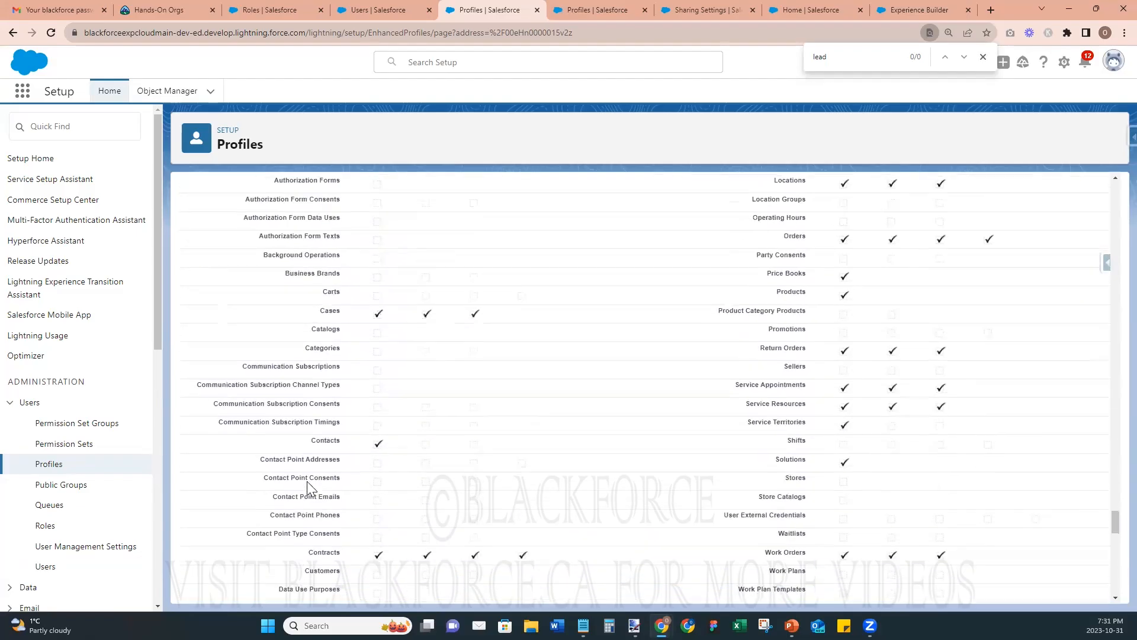
pyautogui.scroll(-1, 307, 489)
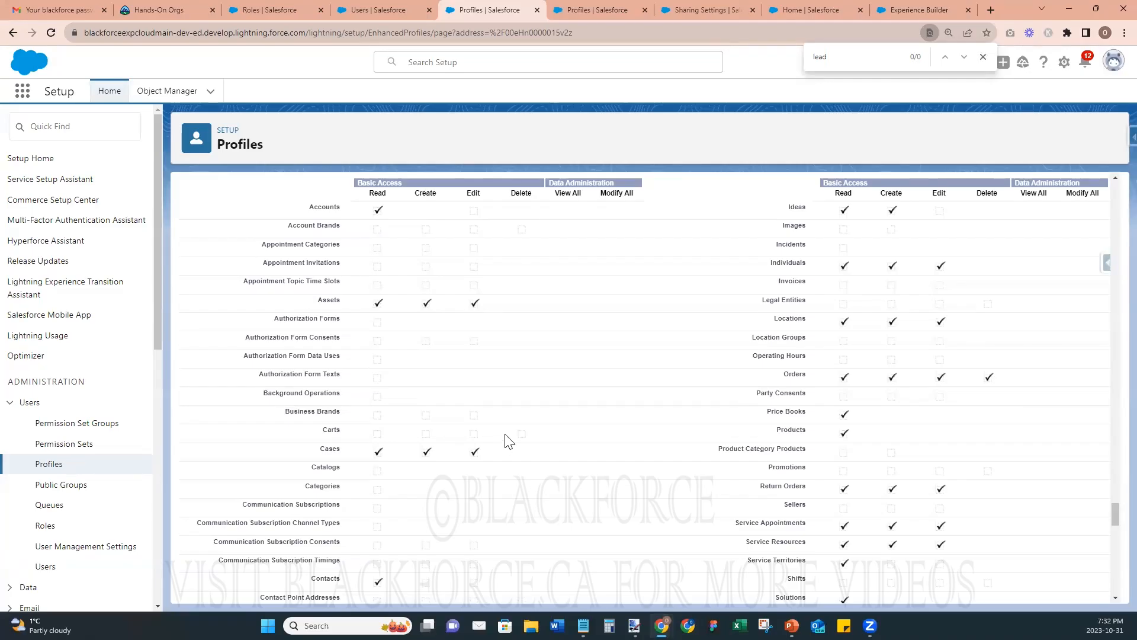
# Step: Check the site's home page in Experience Builder, then compare the Cases permissions in the community and Standard User profiles
pyautogui.click(908, 10)
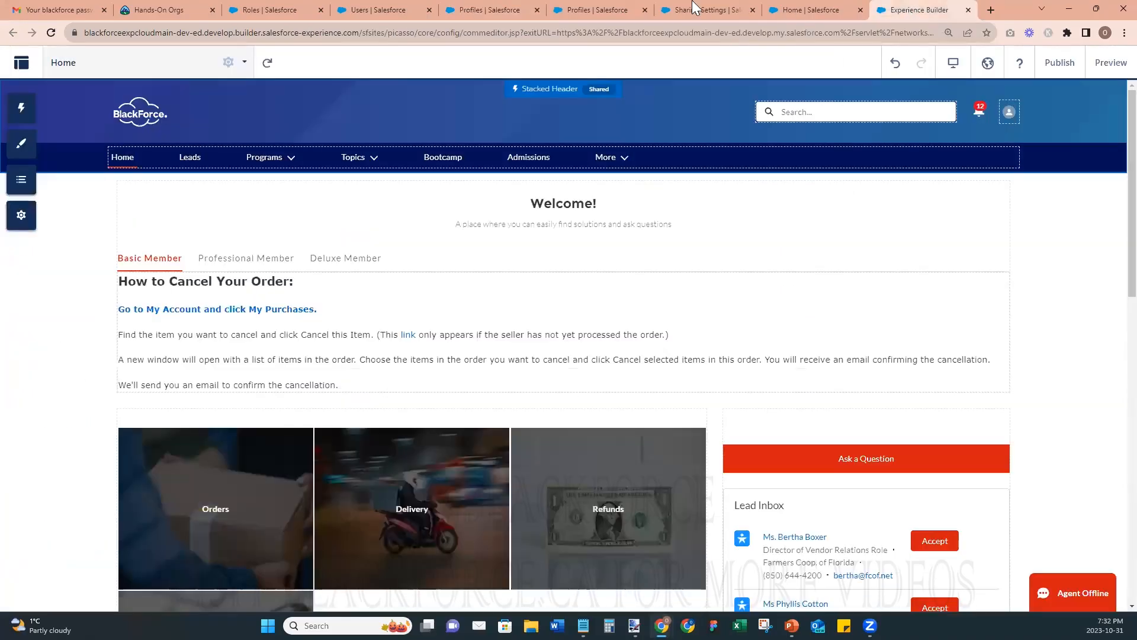
pyautogui.click(484, 10)
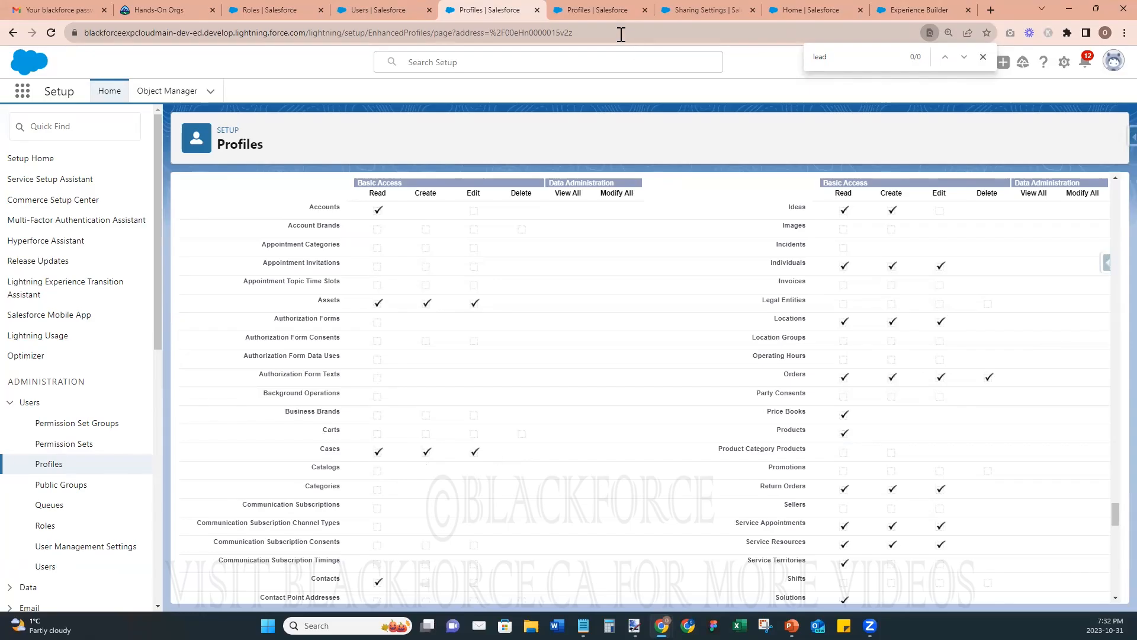
pyautogui.click(600, 10)
pyautogui.scroll(1, 432, 441)
pyautogui.scroll(-1, 402, 474)
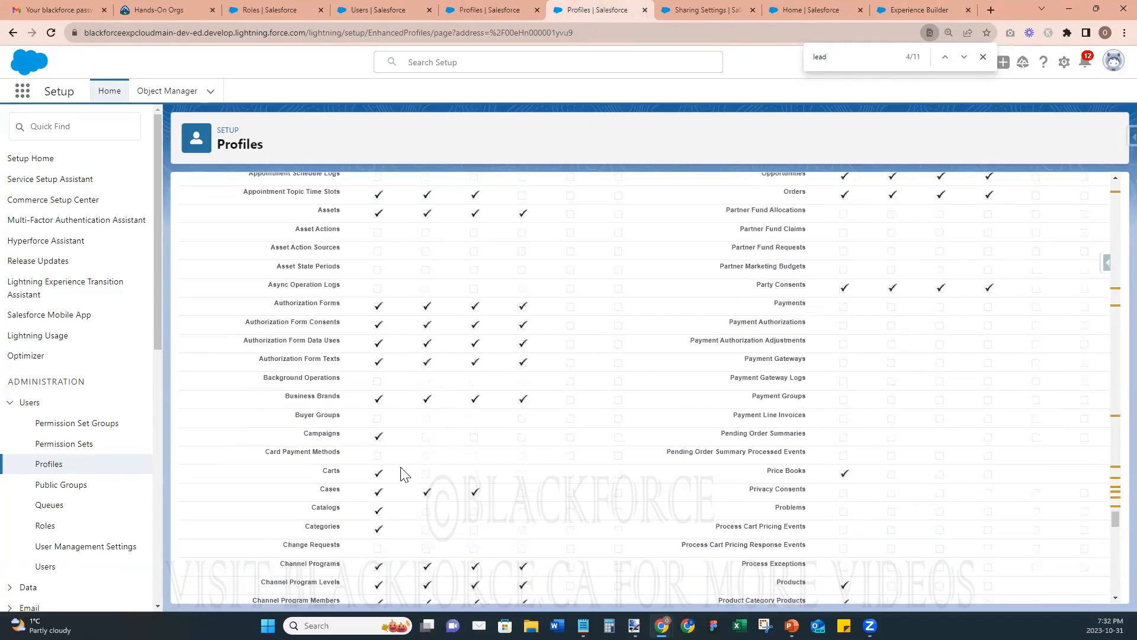
# Step: Open the blackforce site's Default Navigation for editing and add a menu item named Cases
pyautogui.click(902, 9)
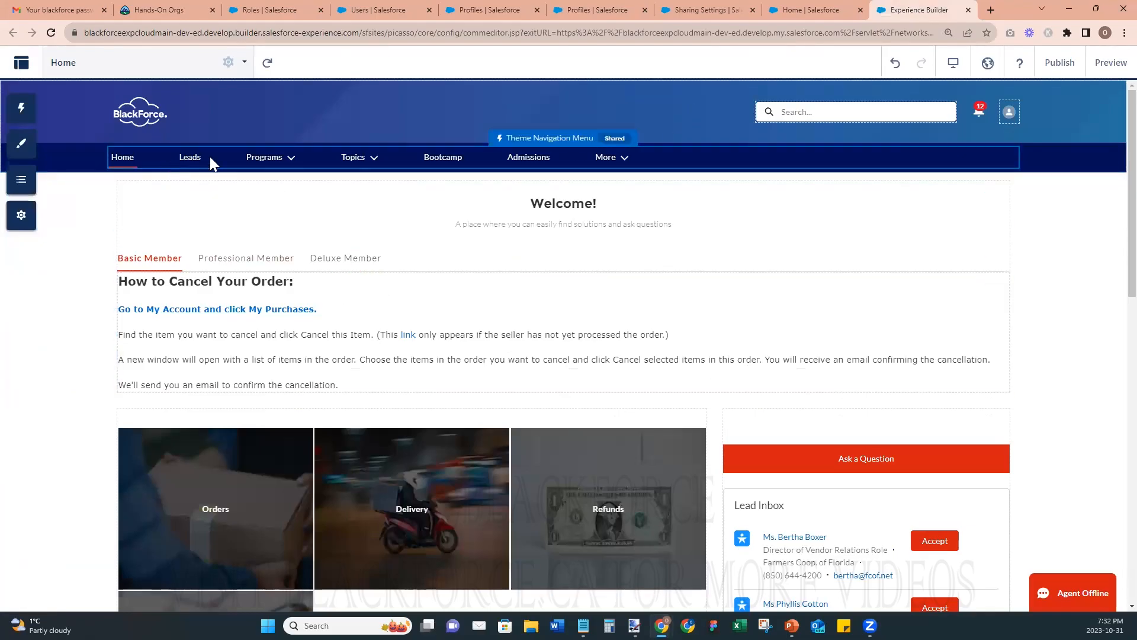
pyautogui.click(531, 151)
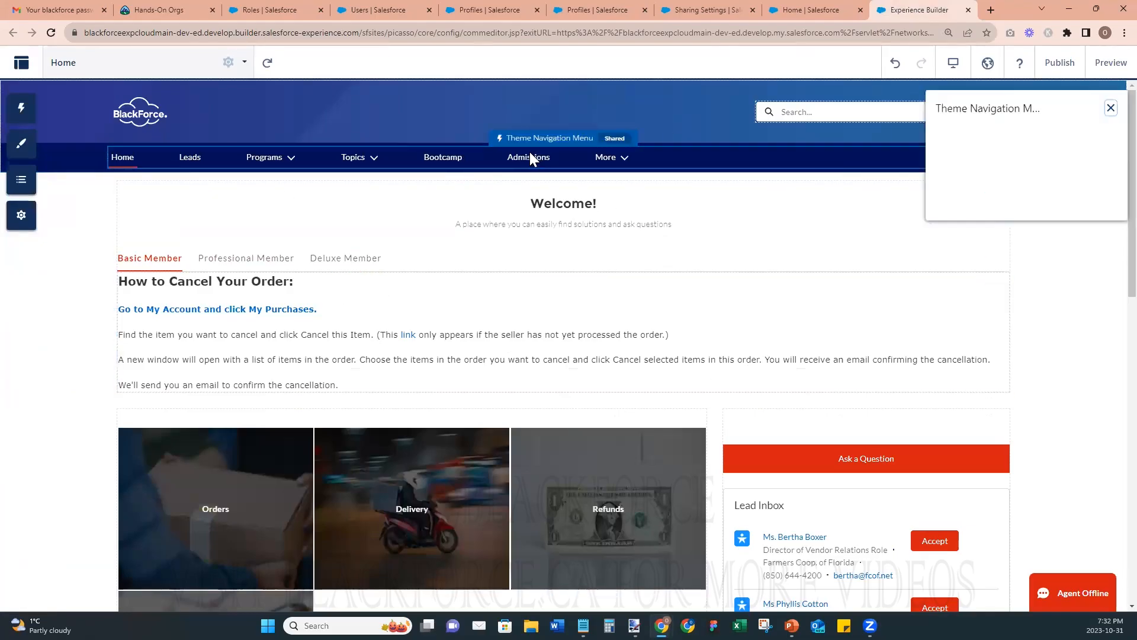
pyautogui.click(1003, 274)
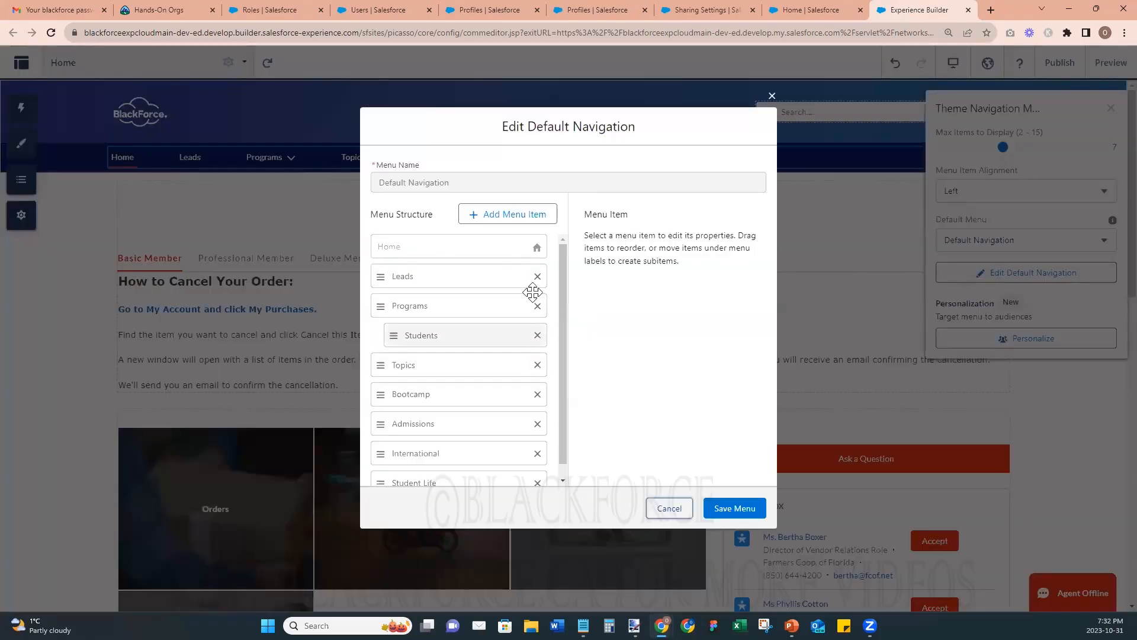
pyautogui.click(529, 217)
pyautogui.tripleClick(702, 255)
pyautogui.write('Cases')
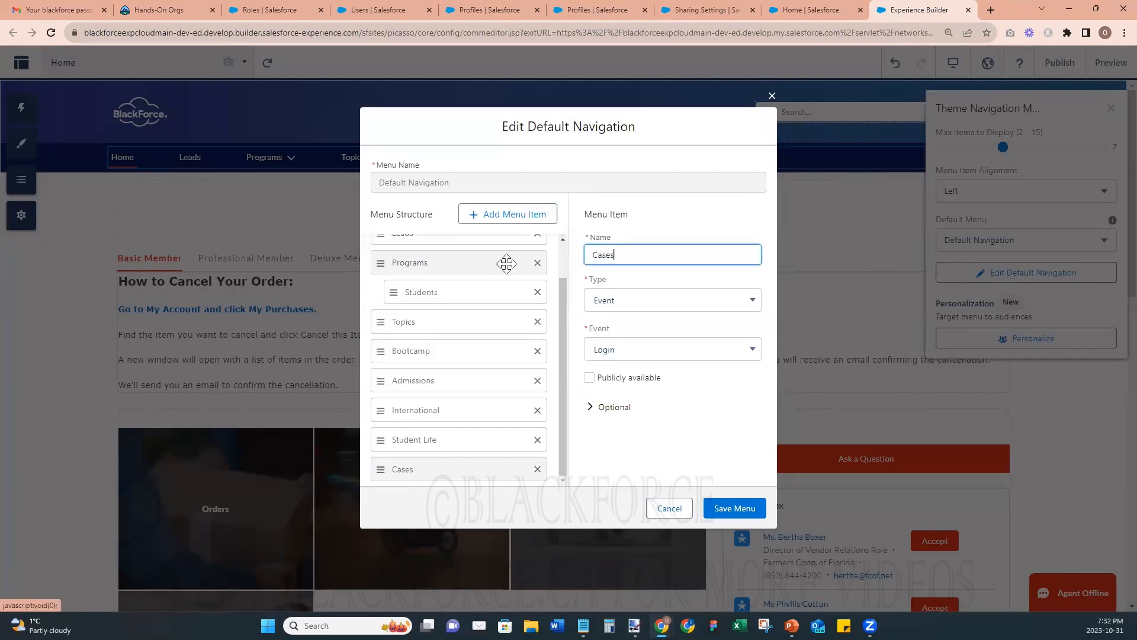
# Step: Configure the Cases menu item as a Salesforce Object of type Case, make it publicly available, and save the menu
pyautogui.click(661, 299)
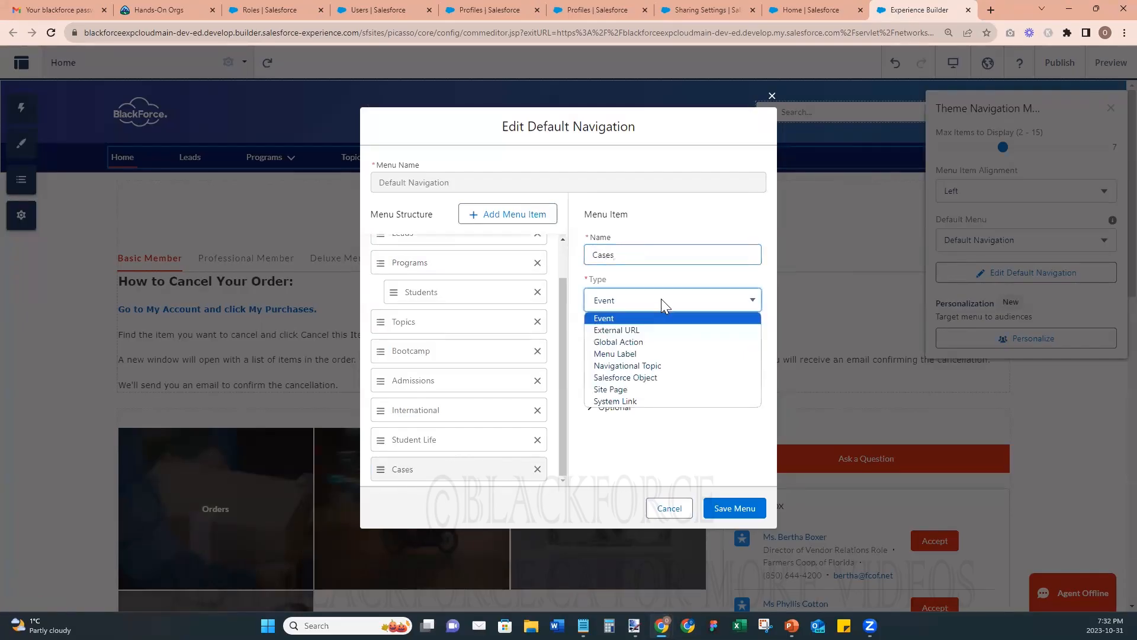
pyautogui.click(644, 382)
pyautogui.click(651, 352)
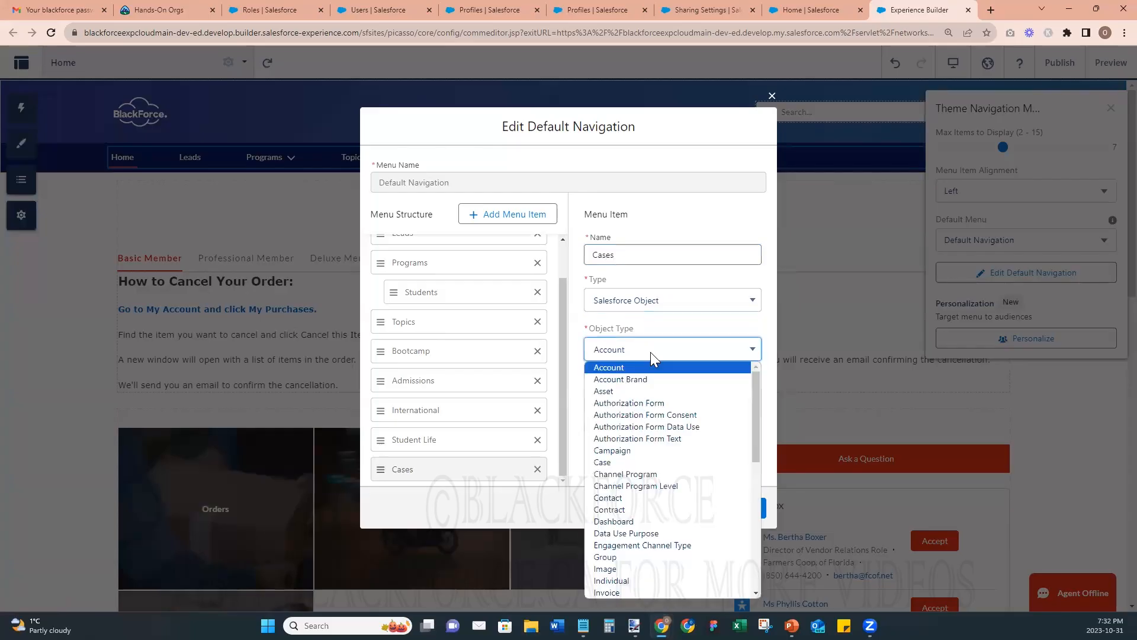
pyautogui.click(610, 462)
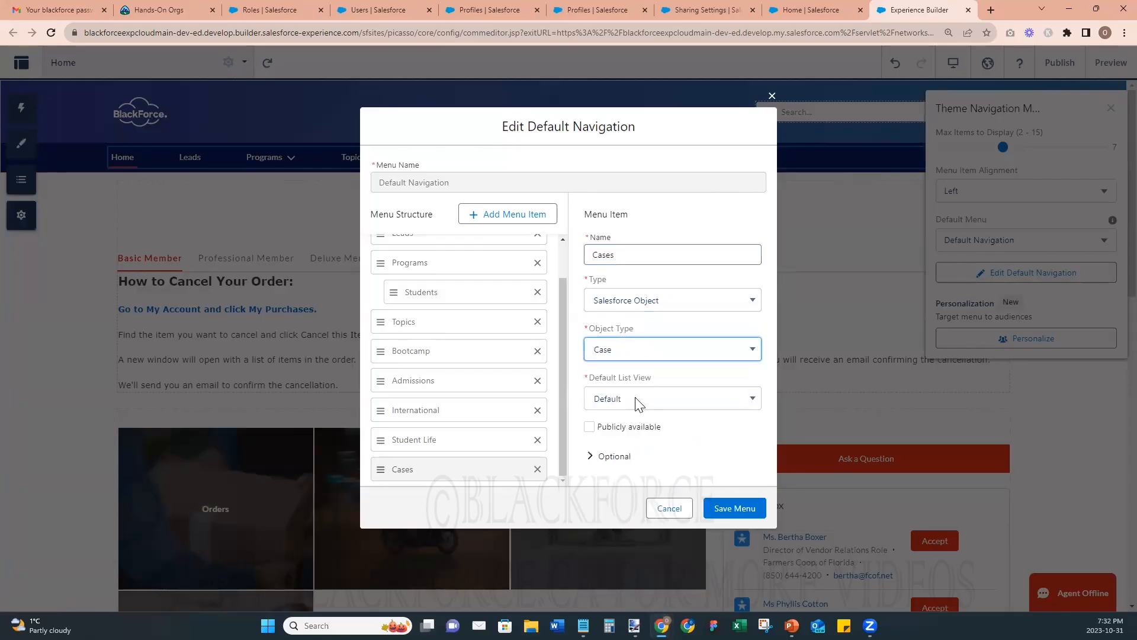
pyautogui.click(592, 428)
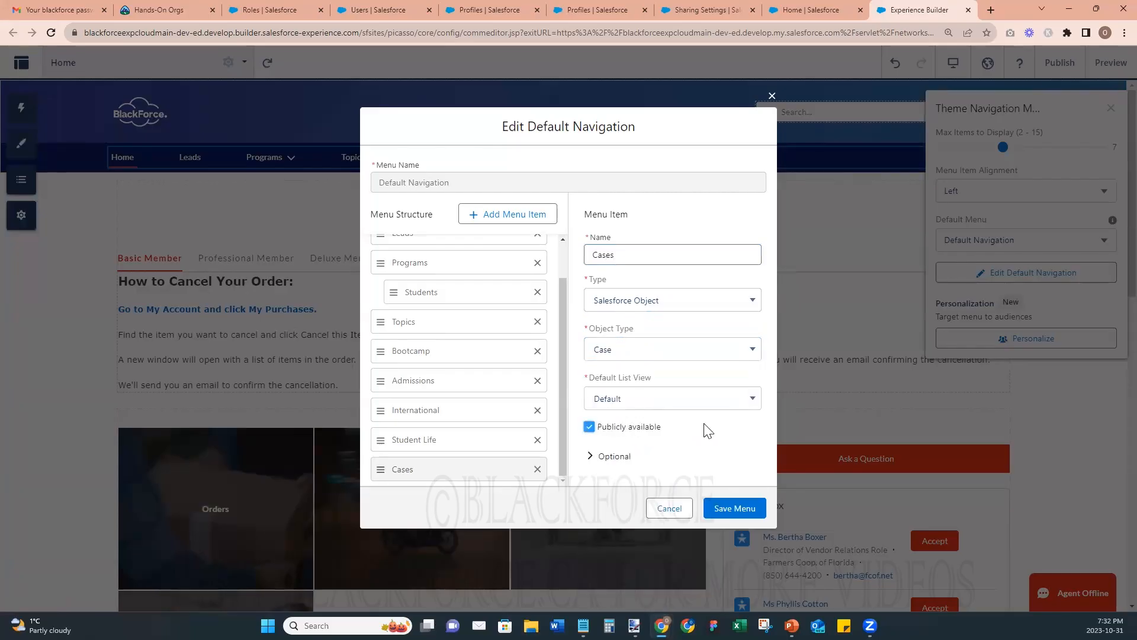
pyautogui.click(723, 508)
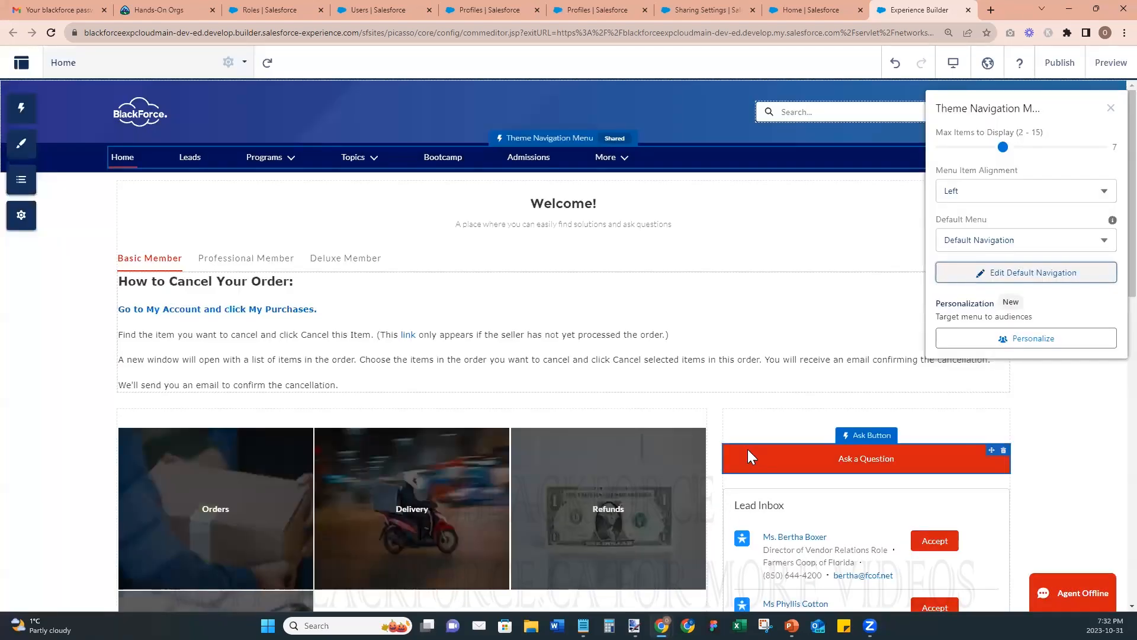
# Step: Move the Cases item directly below Home in the Default Navigation, save the menu and close the navigation menu properties
pyautogui.click(1009, 274)
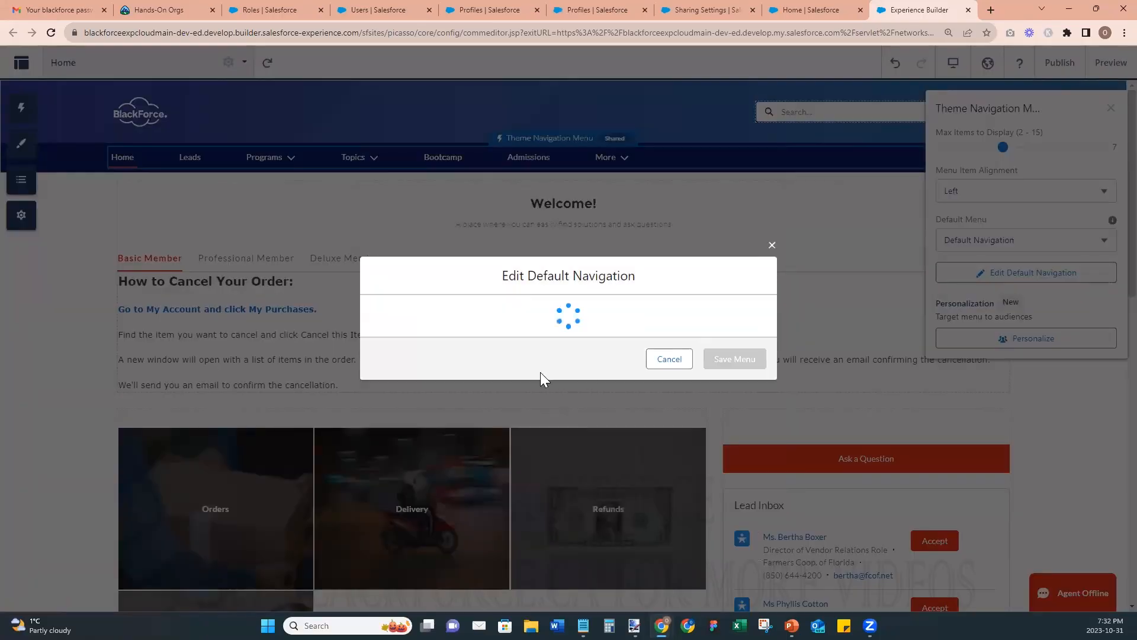
pyautogui.scroll(-2, 531, 433)
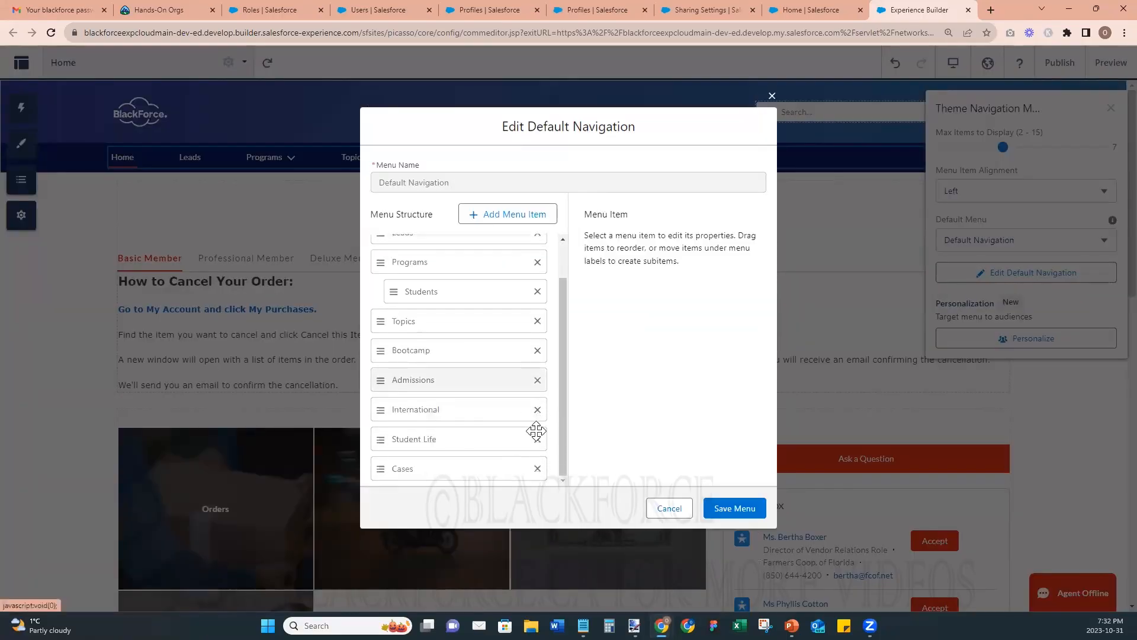
pyautogui.moveTo(490, 469); pyautogui.dragTo(490, 265)
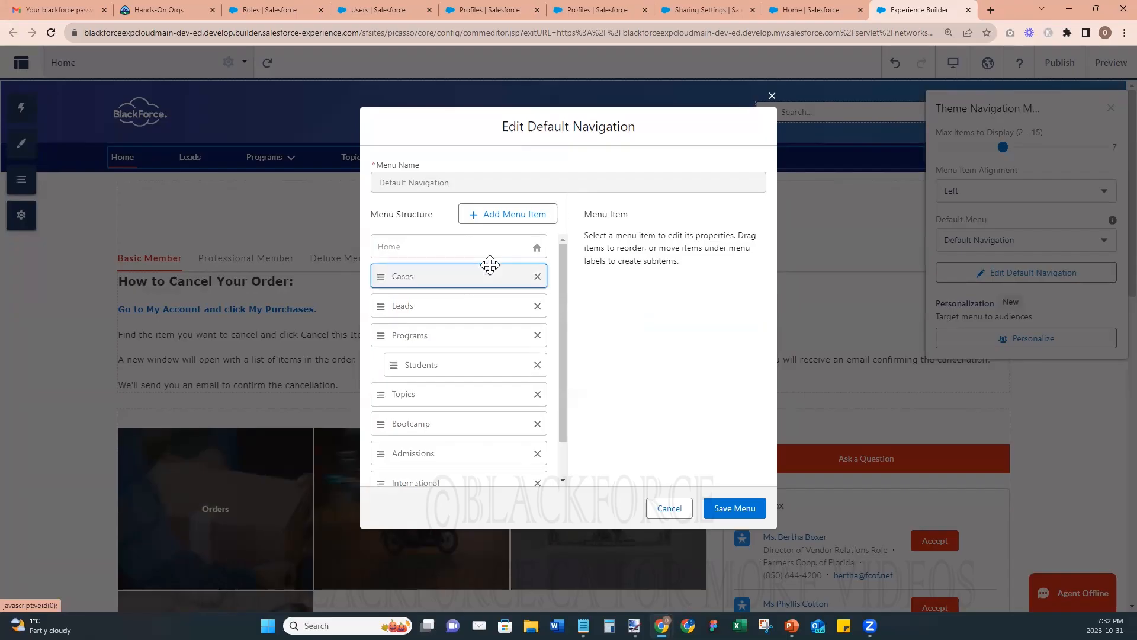
pyautogui.click(733, 508)
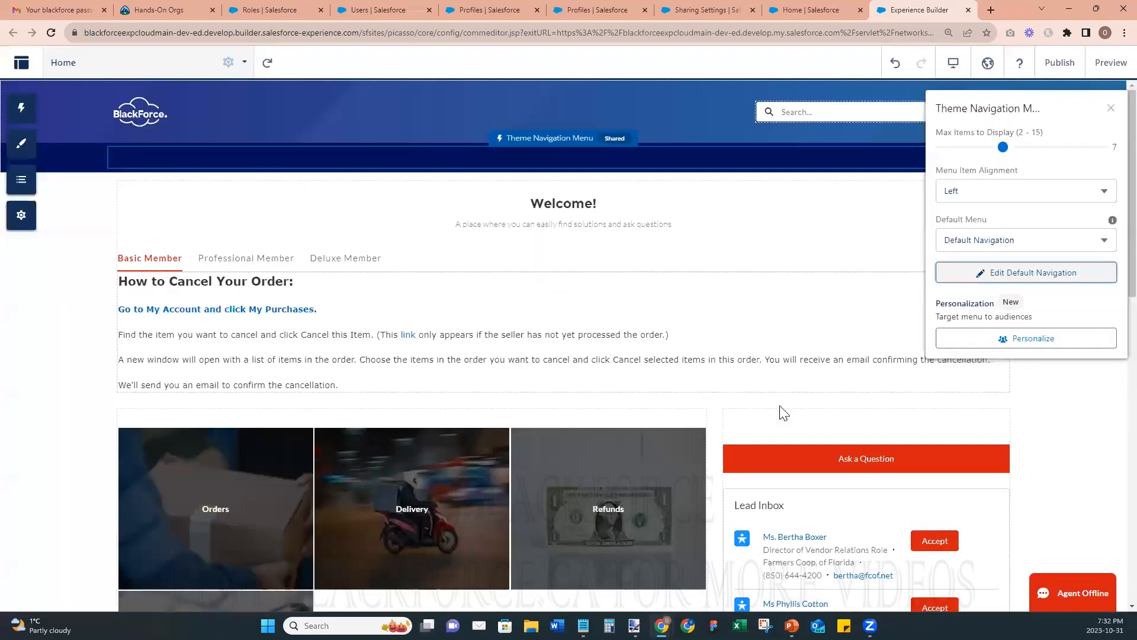
pyautogui.click(1112, 111)
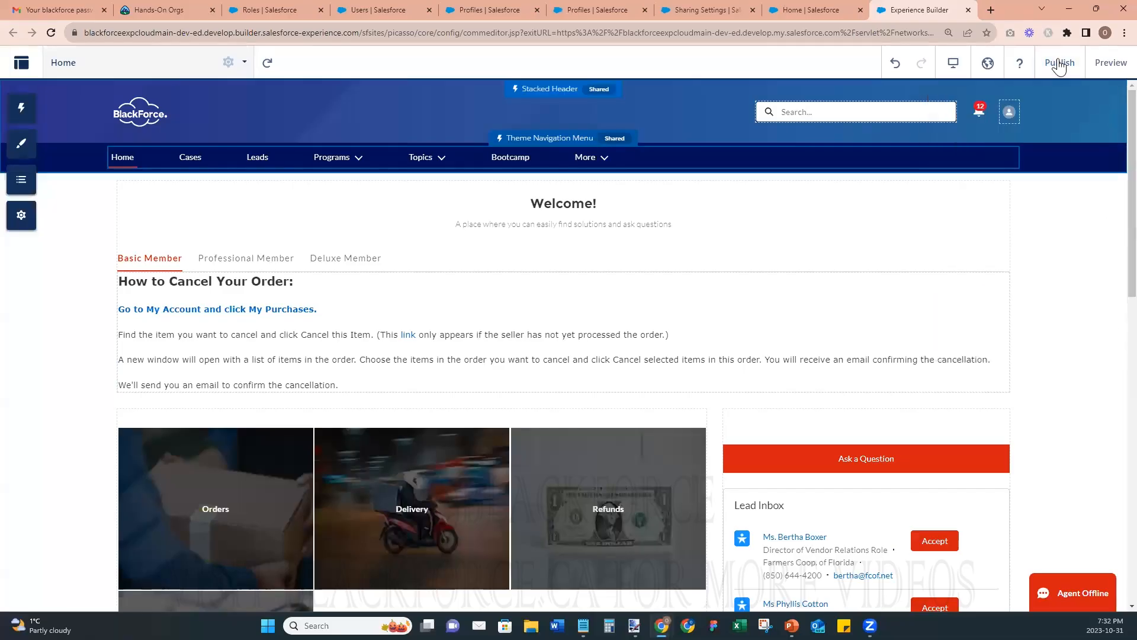
# Step: Publish the blackforce site's changes and dismiss the confirmation
pyautogui.click(1059, 62)
pyautogui.click(752, 430)
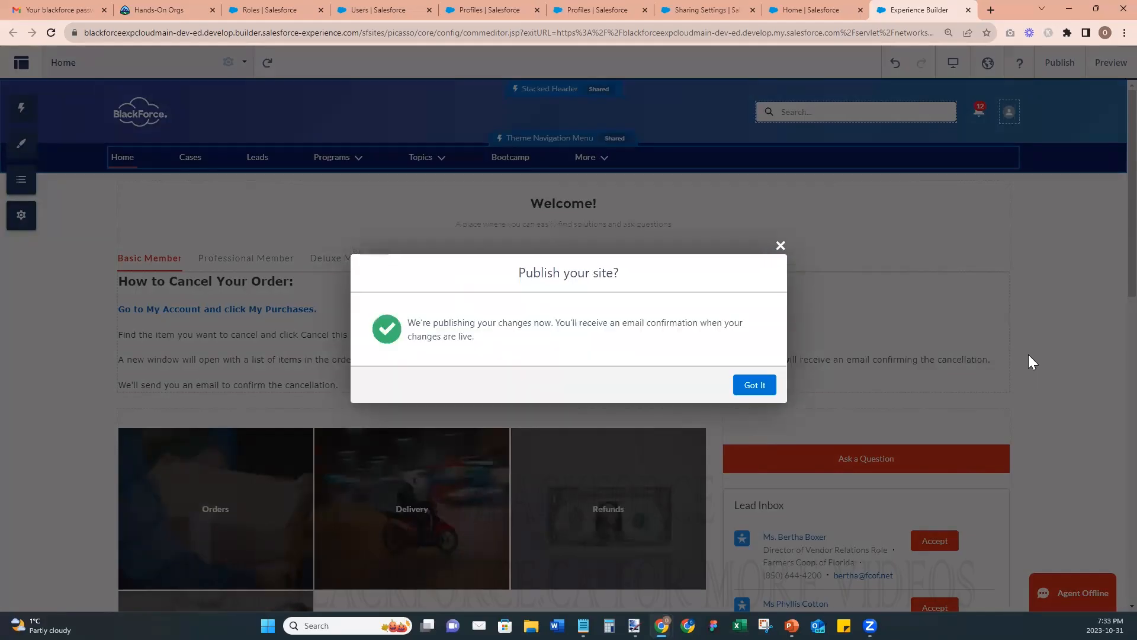
pyautogui.click(752, 385)
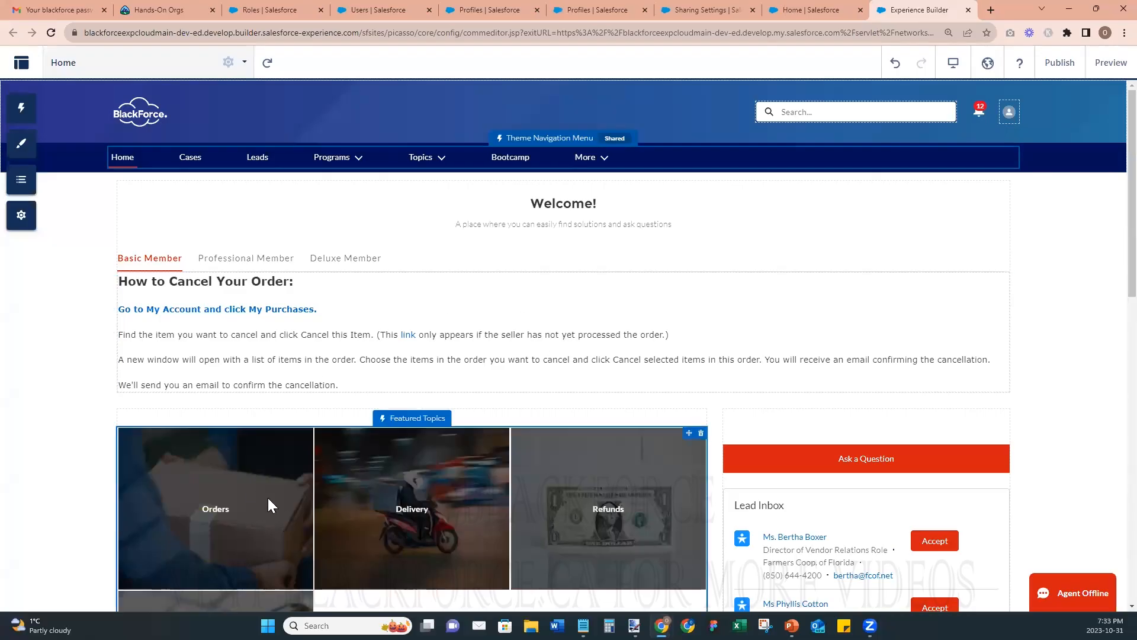
# Step: Reload the public blackforce site in the incognito window and check its navigation menu for the Cases item
pyautogui.moveTo(662, 625)
pyautogui.click(694, 588)
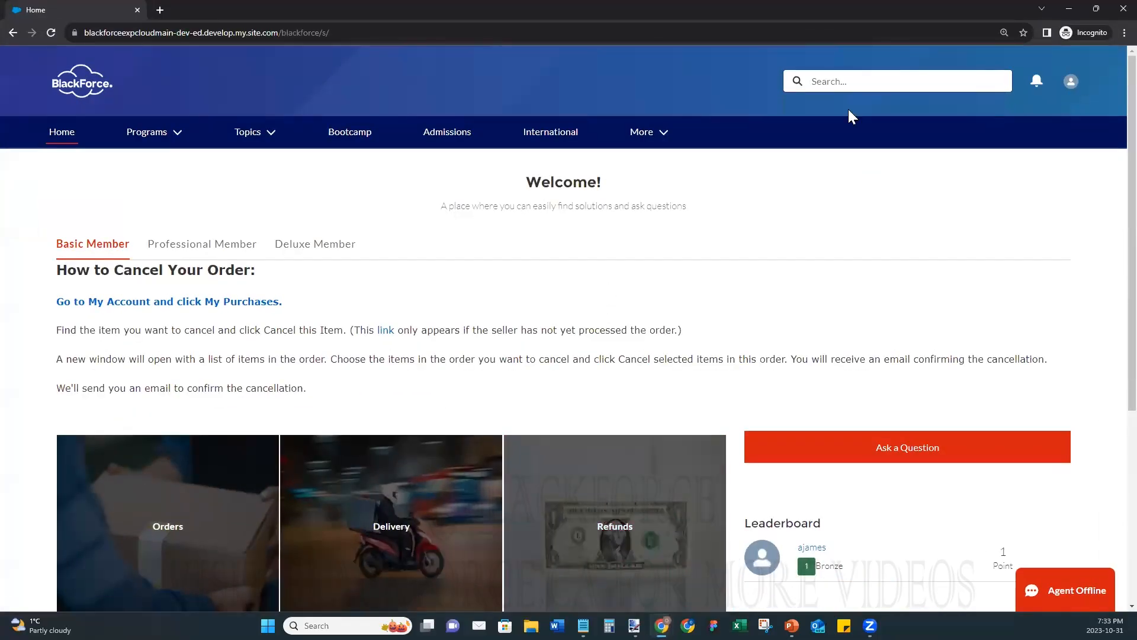
pyautogui.click(52, 33)
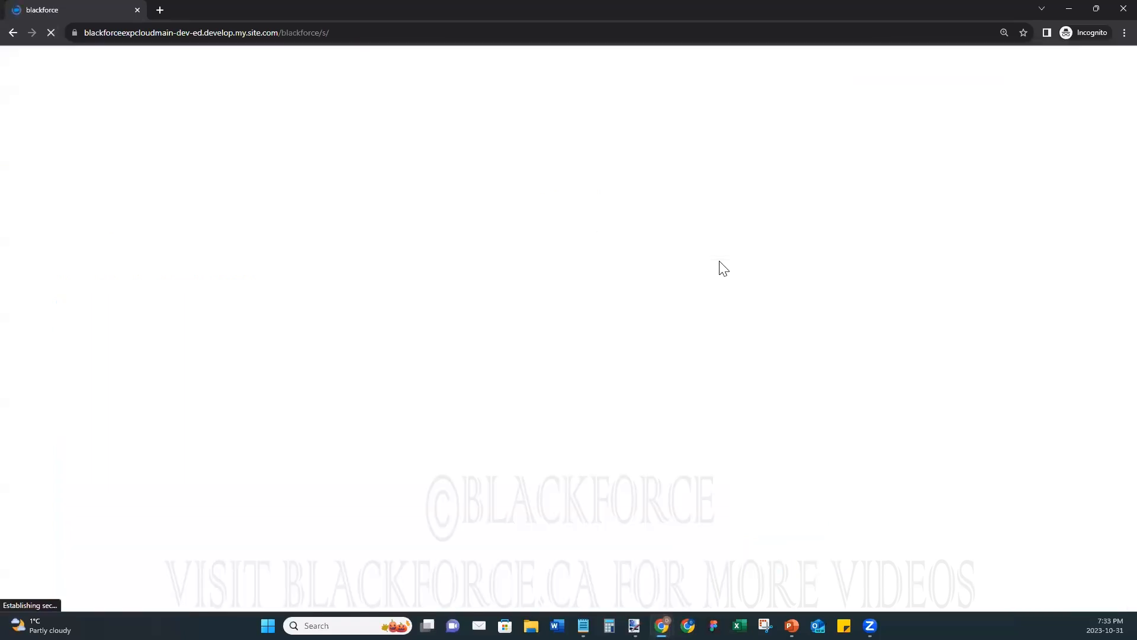
pyautogui.click(1069, 9)
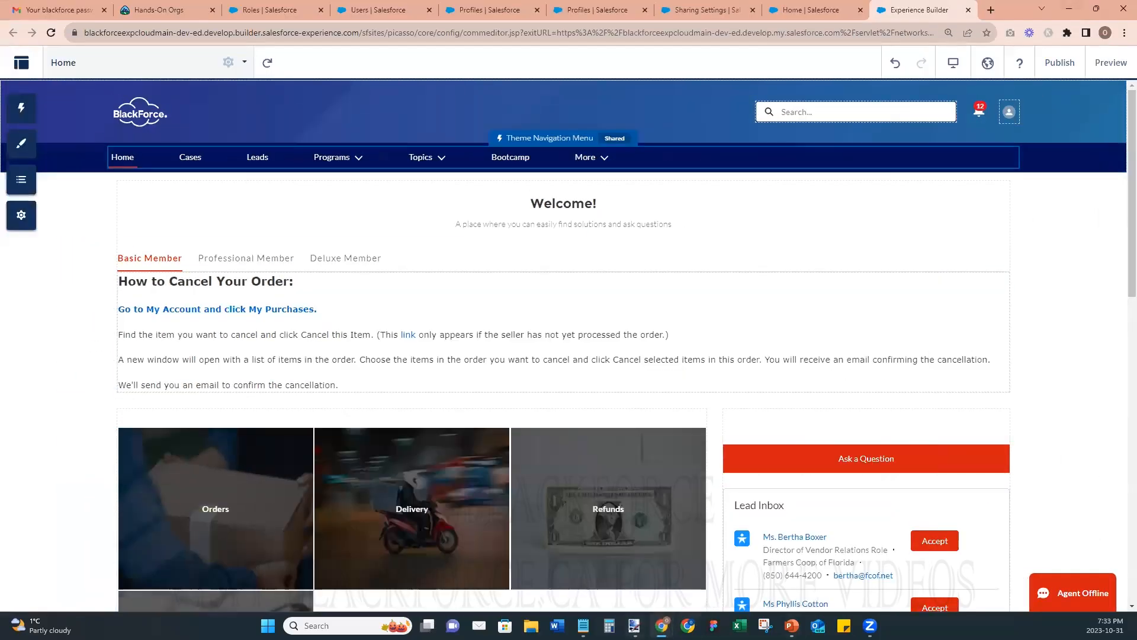
pyautogui.moveTo(661, 626)
pyautogui.click(680, 533)
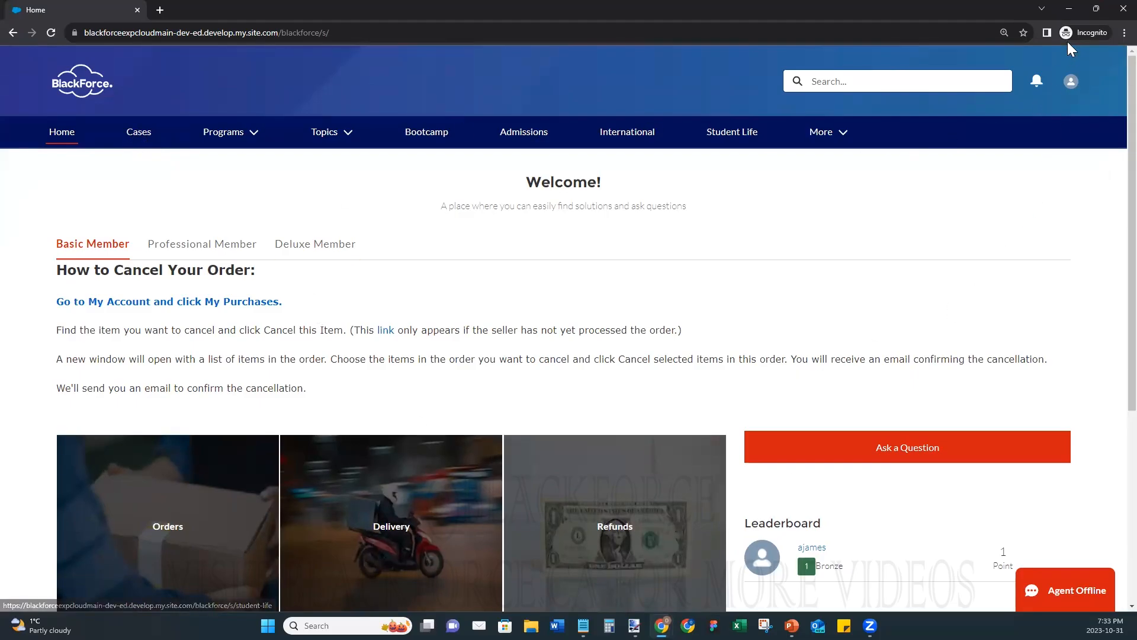
pyautogui.click(1069, 12)
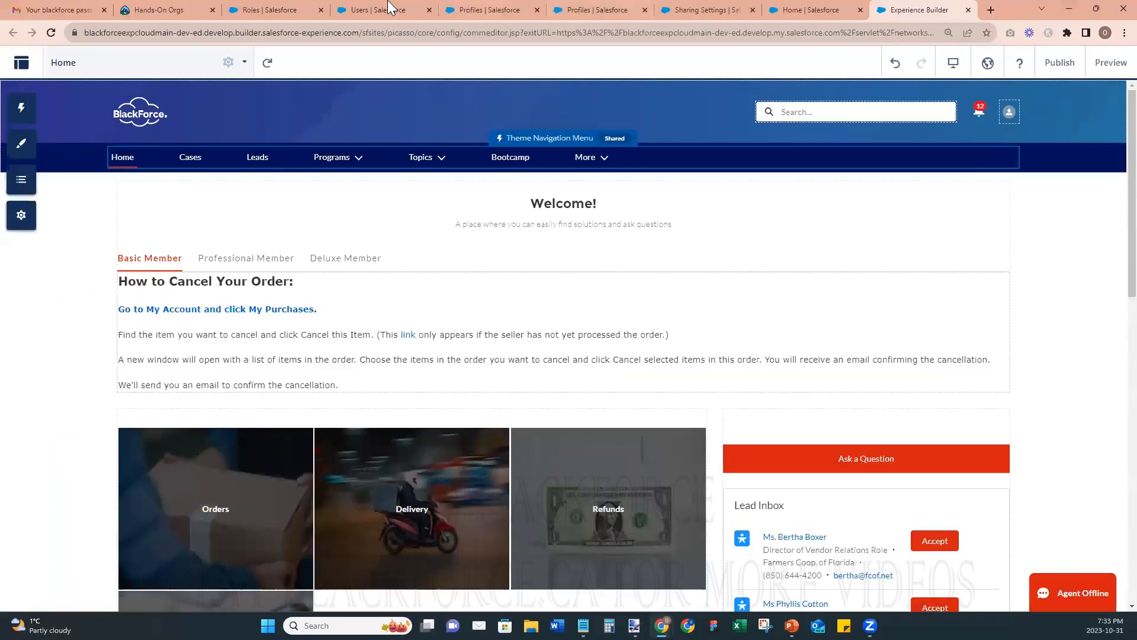
# Step: Cancel editing the Sharing Settings and examine the Organization-Wide Defaults for the Case object
pyautogui.click(724, 12)
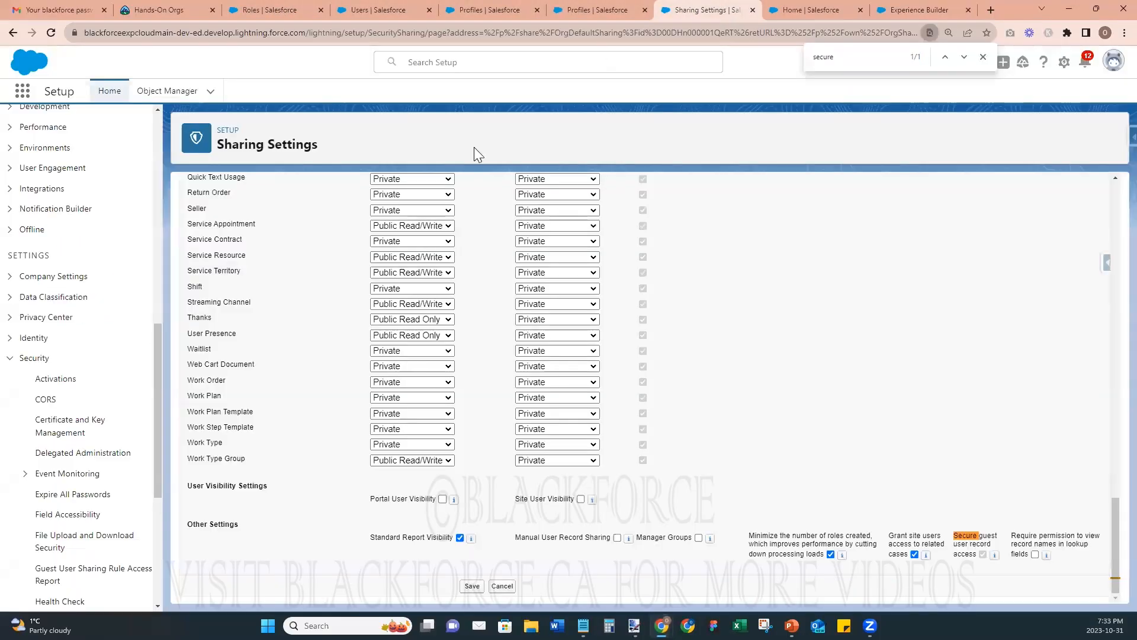
pyautogui.click(501, 586)
pyautogui.scroll(-1, 590, 405)
pyautogui.scroll(6, 590, 406)
pyautogui.moveTo(1112, 287); pyautogui.dragTo(1108, 201)
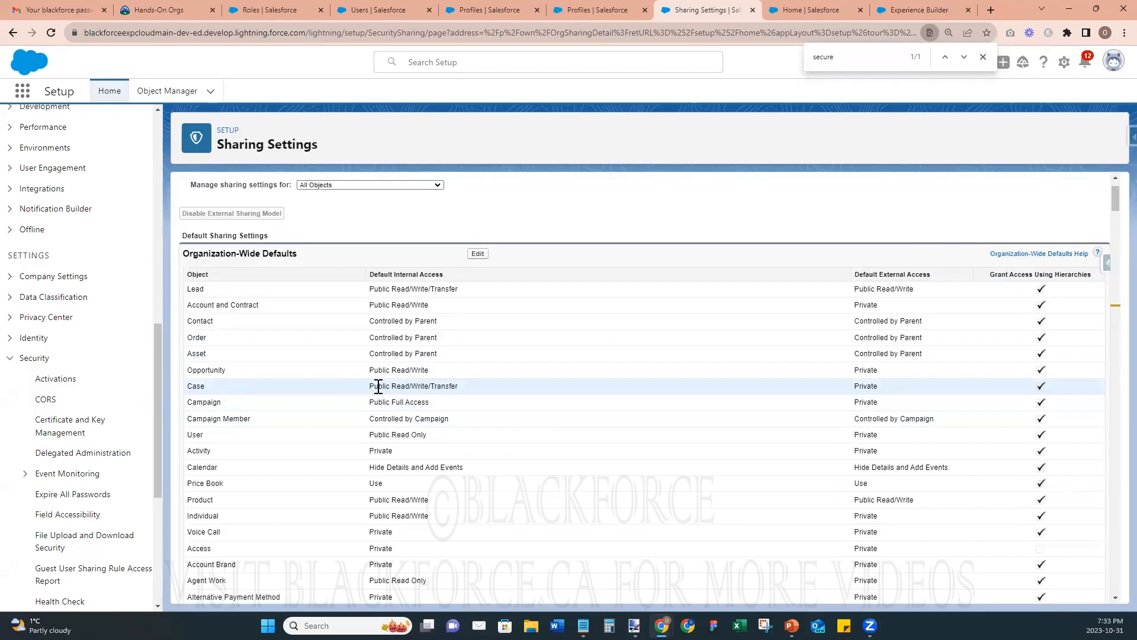
pyautogui.moveTo(419, 387); pyautogui.dragTo(429, 387)
pyautogui.moveTo(792, 625)
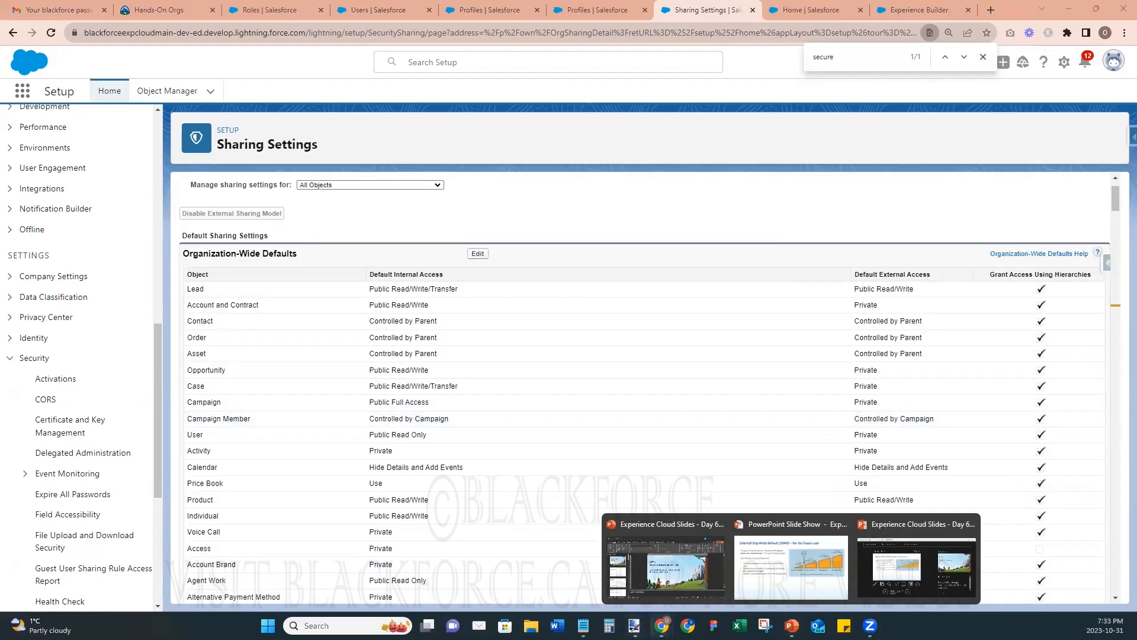
# Step: Open Cases on the public blackforce site in the incognito window, then display and pin the All Closed Cases list view
pyautogui.click(698, 589)
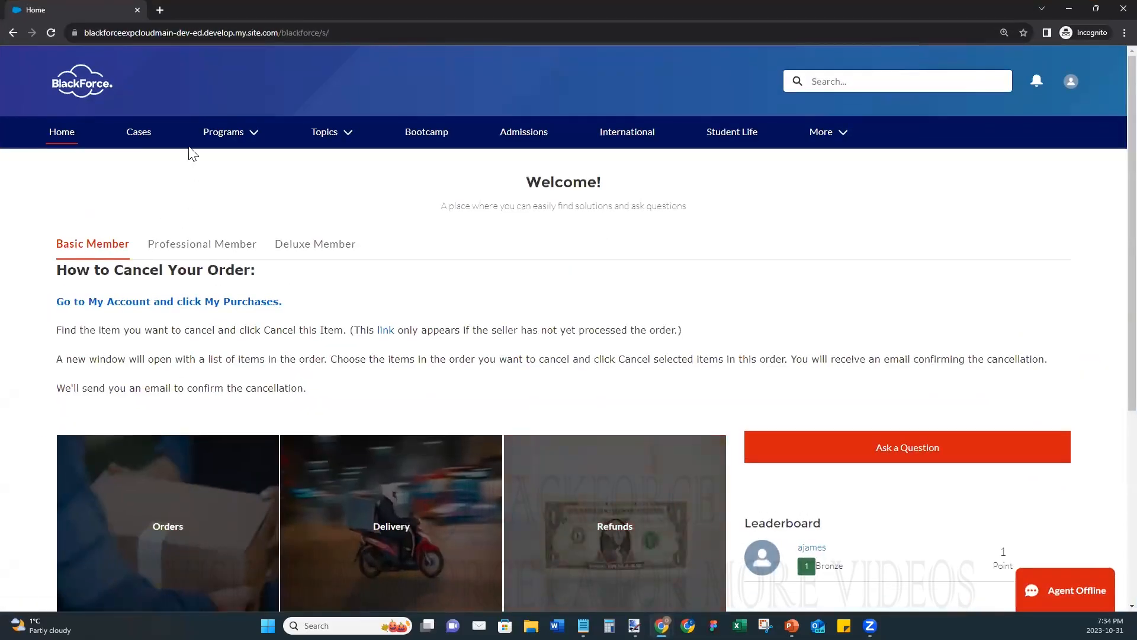
pyautogui.click(139, 135)
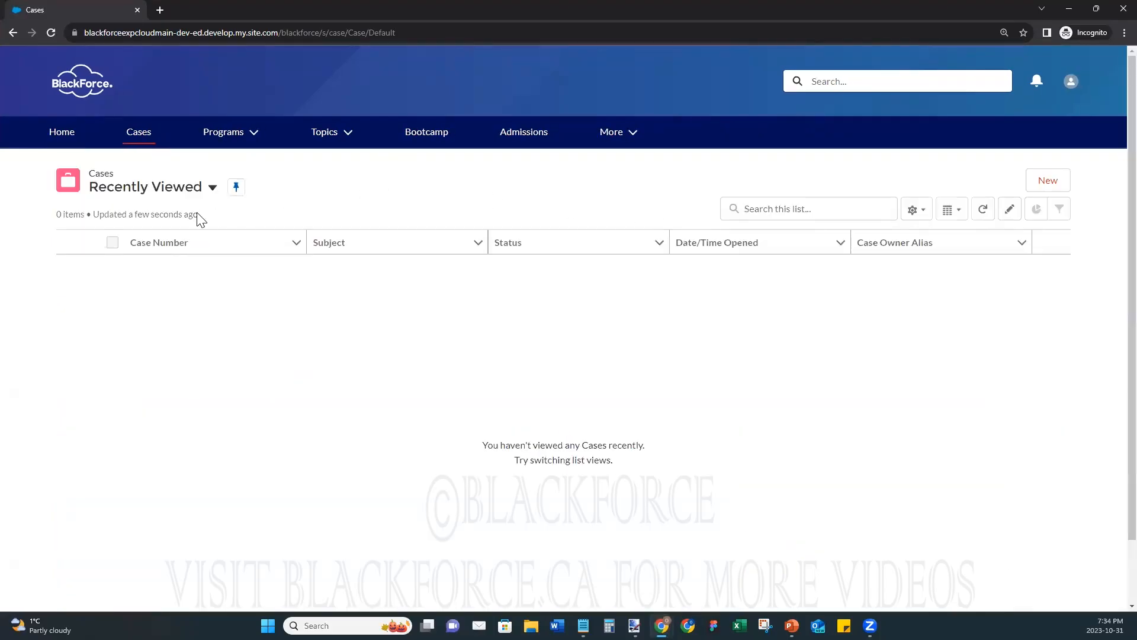
pyautogui.click(212, 188)
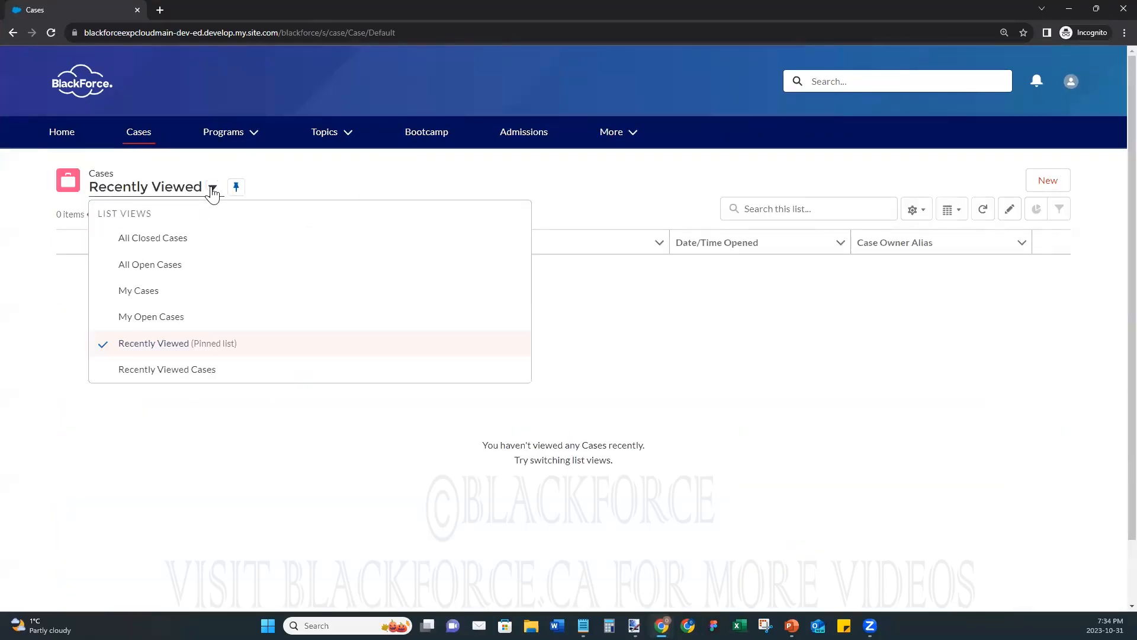
pyautogui.click(159, 246)
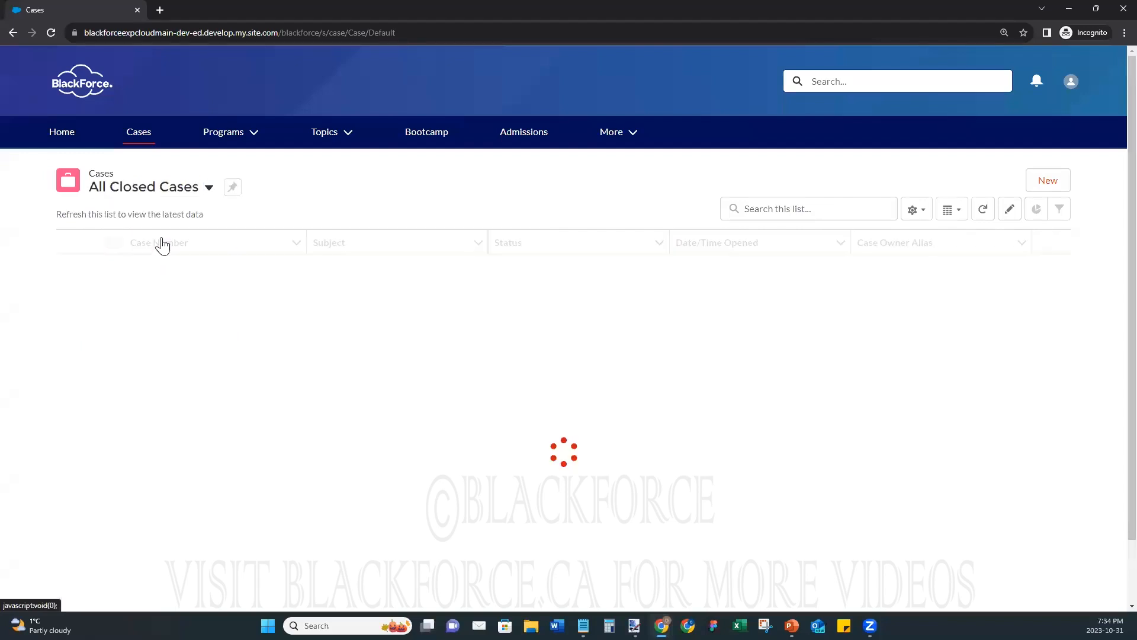
pyautogui.click(232, 187)
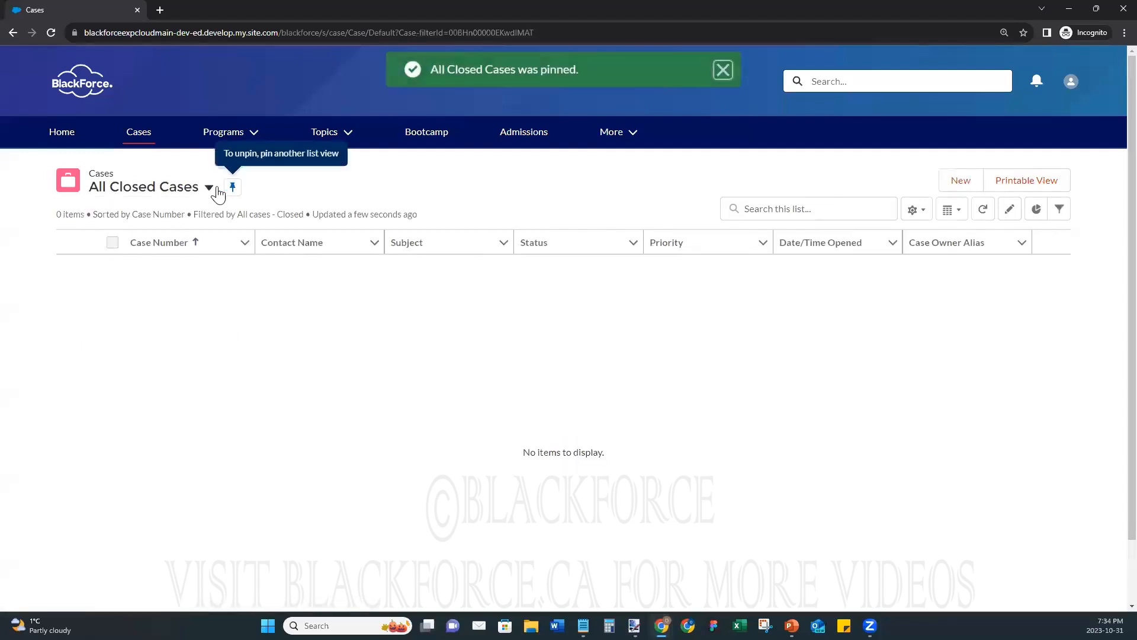
# Step: Examine the All Open Cases list view and compare it with the Case row in the org's Sharing Settings
pyautogui.click(210, 190)
pyautogui.click(153, 269)
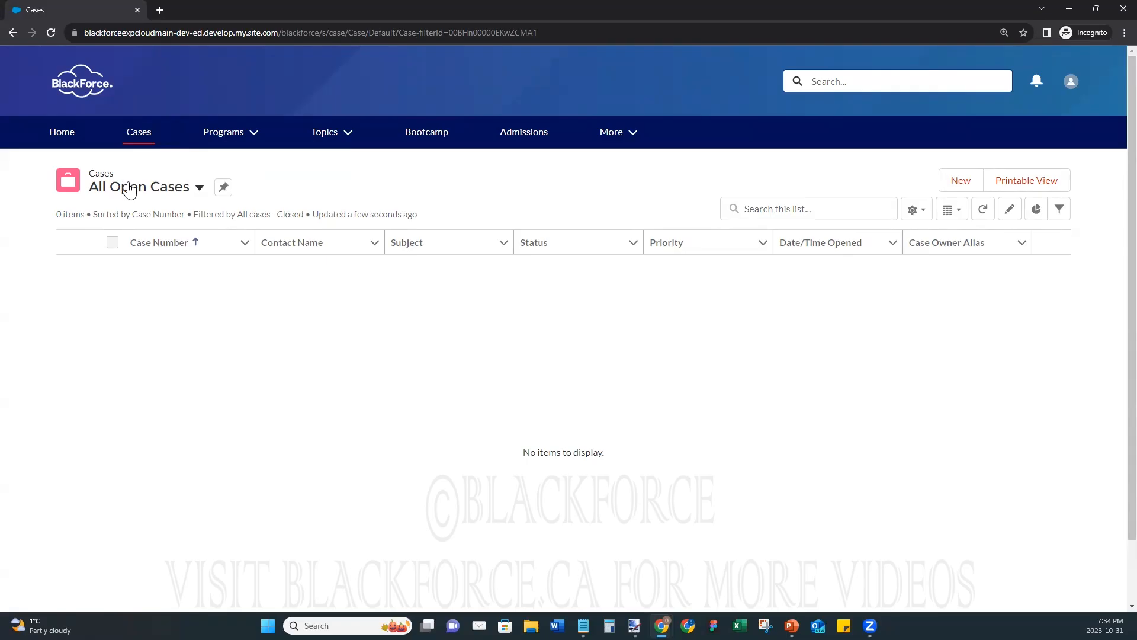
pyautogui.click(1071, 8)
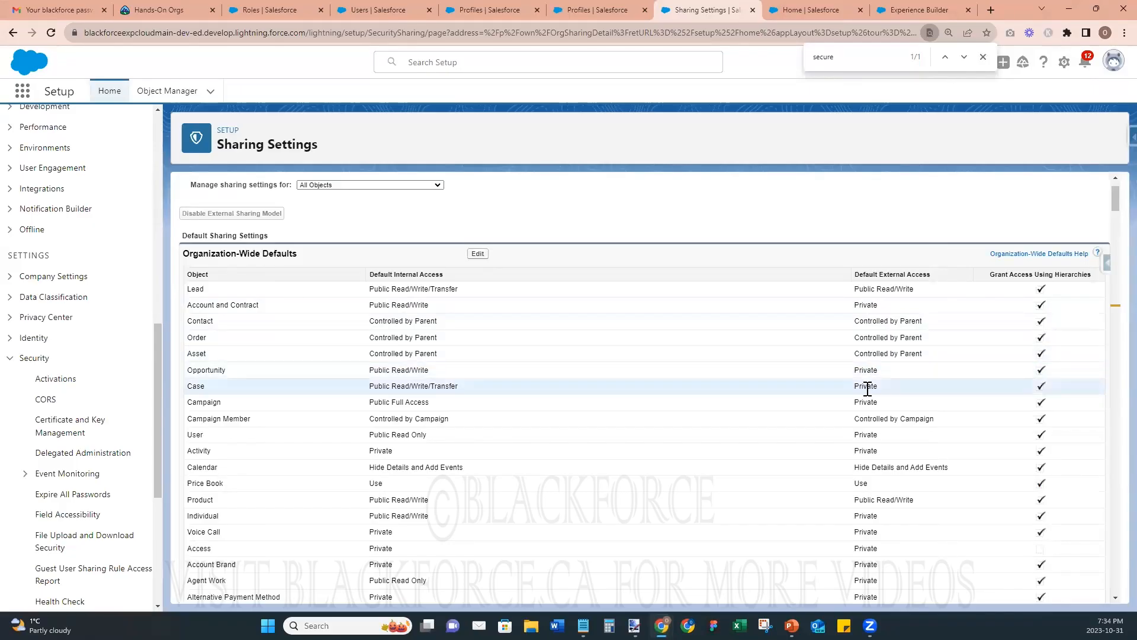
pyautogui.moveTo(792, 625)
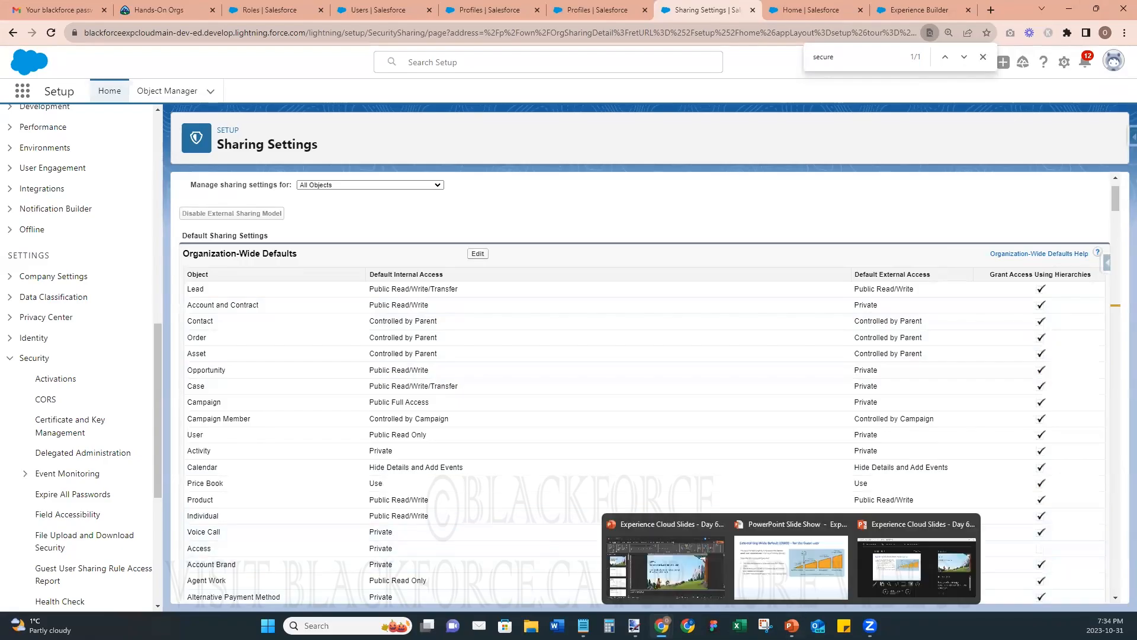
pyautogui.moveTo(662, 626)
pyautogui.click(726, 570)
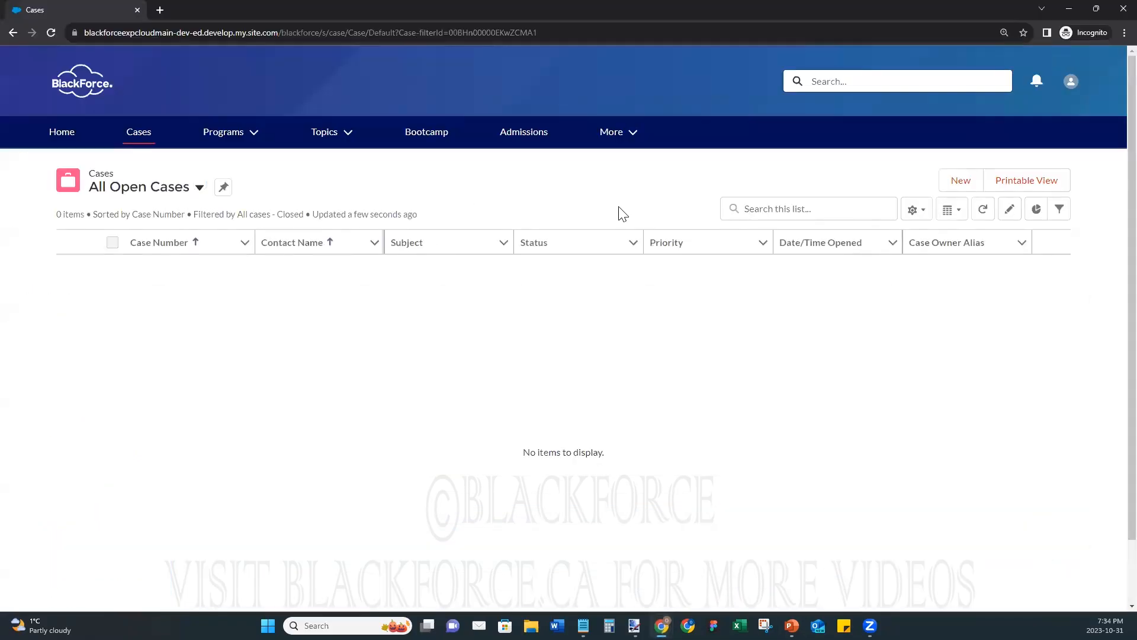
# Step: Start a new case on the public site with Type Mechanical and Case Reason Installation
pyautogui.click(961, 181)
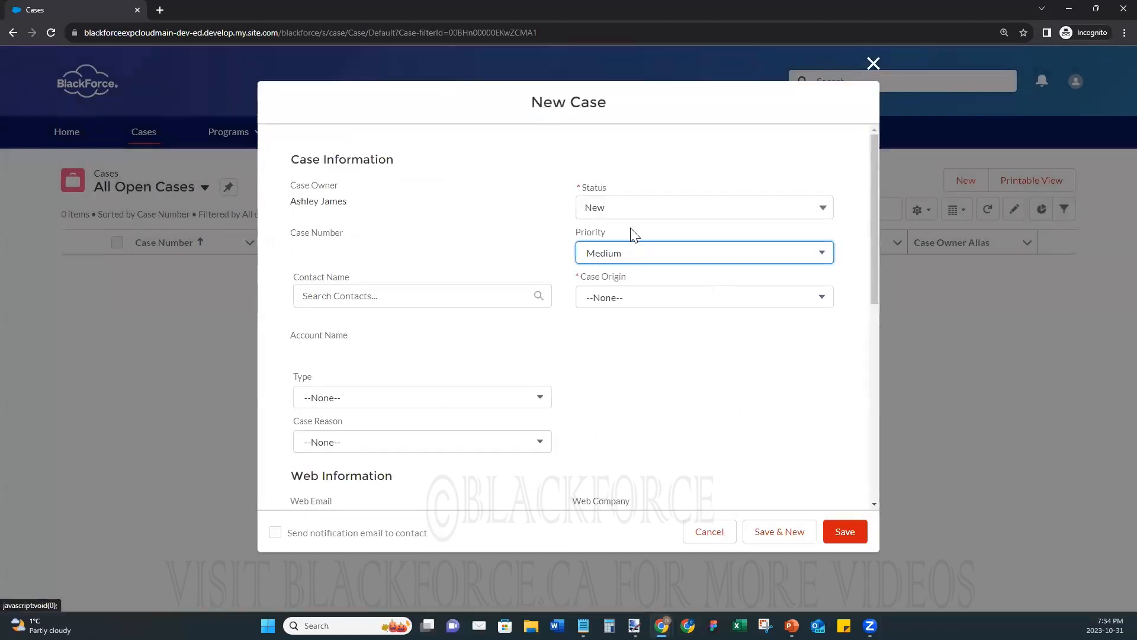
pyautogui.scroll(-2, 752, 374)
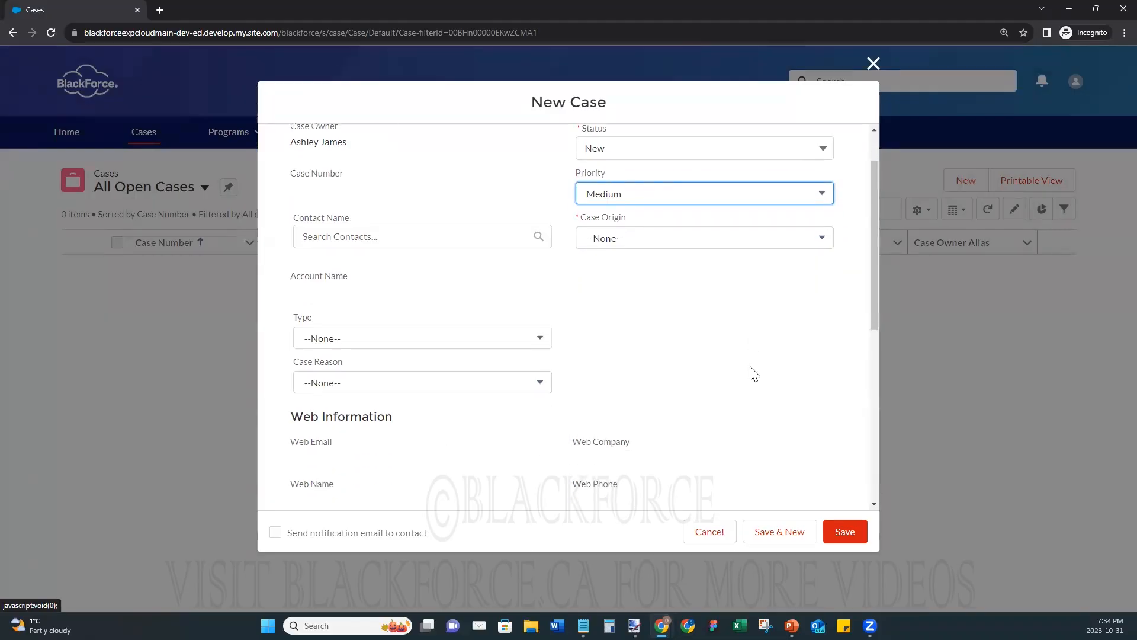
pyautogui.click(457, 278)
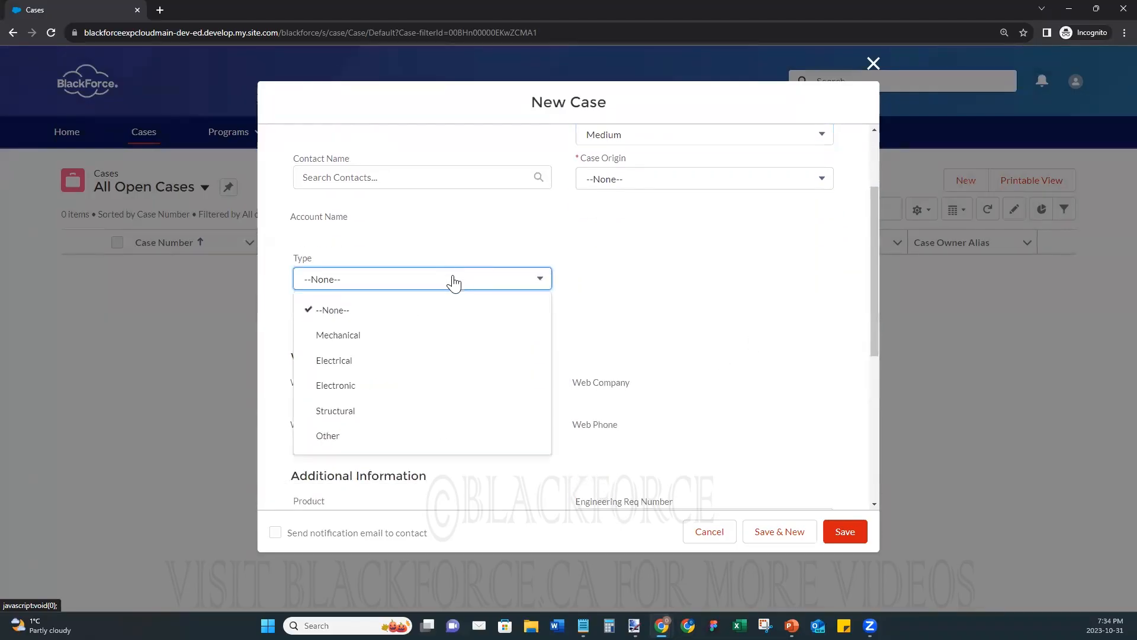
pyautogui.click(380, 335)
pyautogui.click(380, 326)
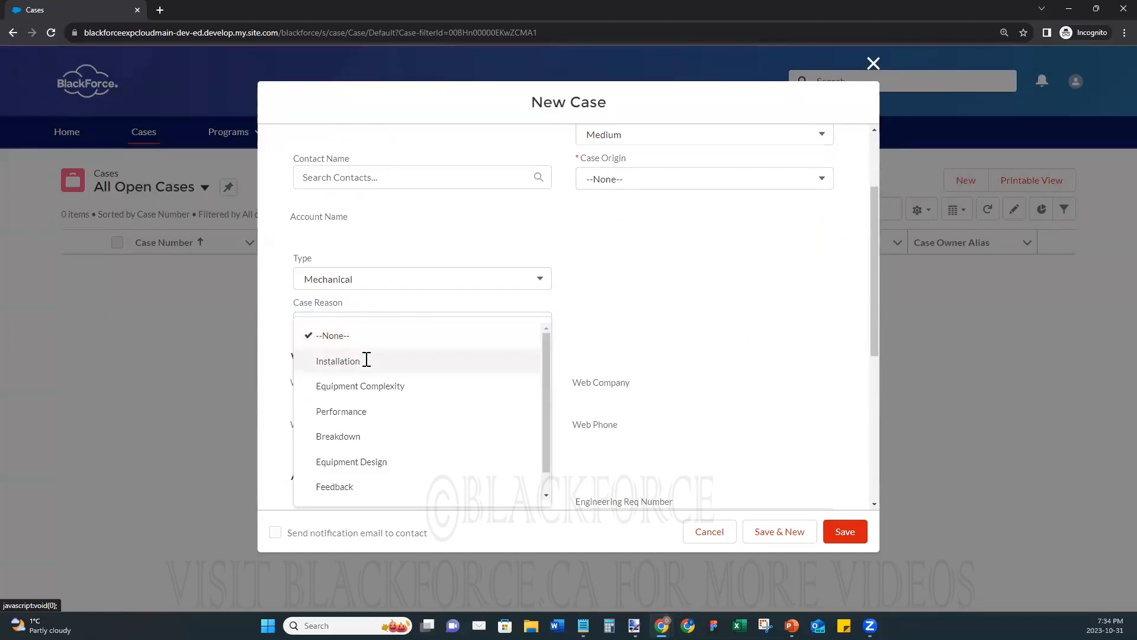
pyautogui.click(366, 360)
# Step: Set the new case's Case Origin to Phone and save the case
pyautogui.scroll(-5, 614, 362)
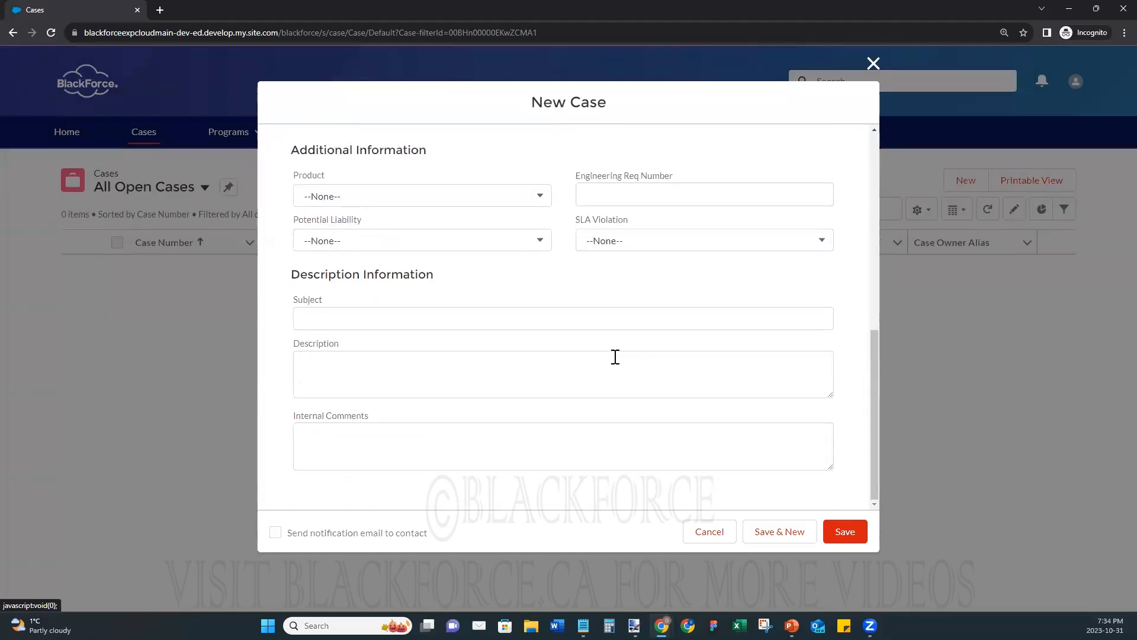
pyautogui.scroll(6, 615, 356)
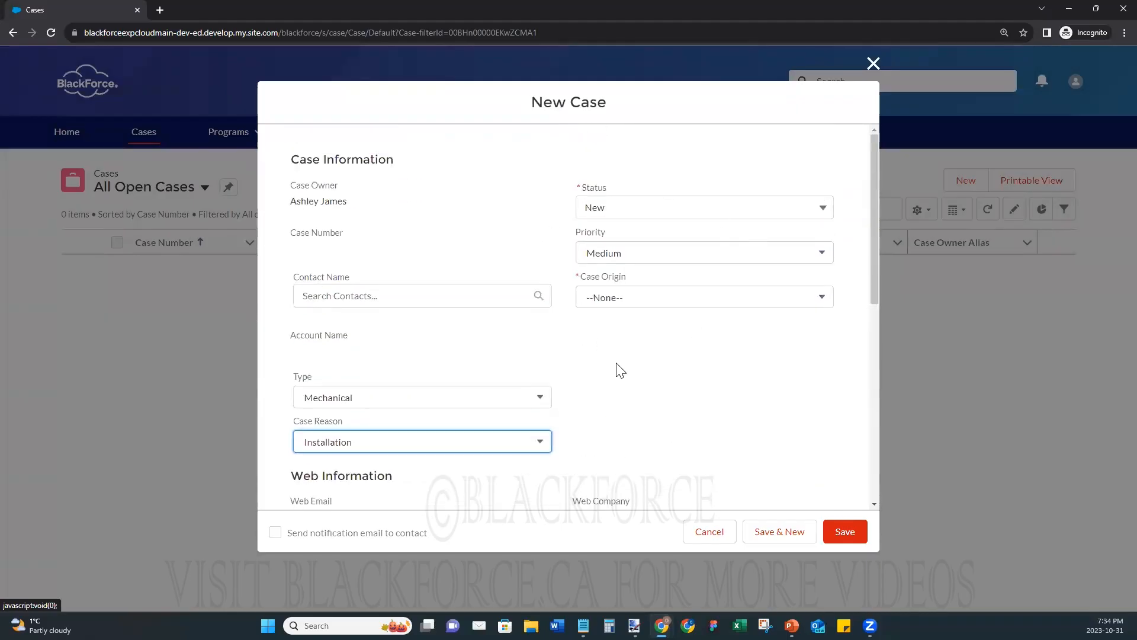
pyautogui.scroll(-5, 617, 371)
pyautogui.click(851, 532)
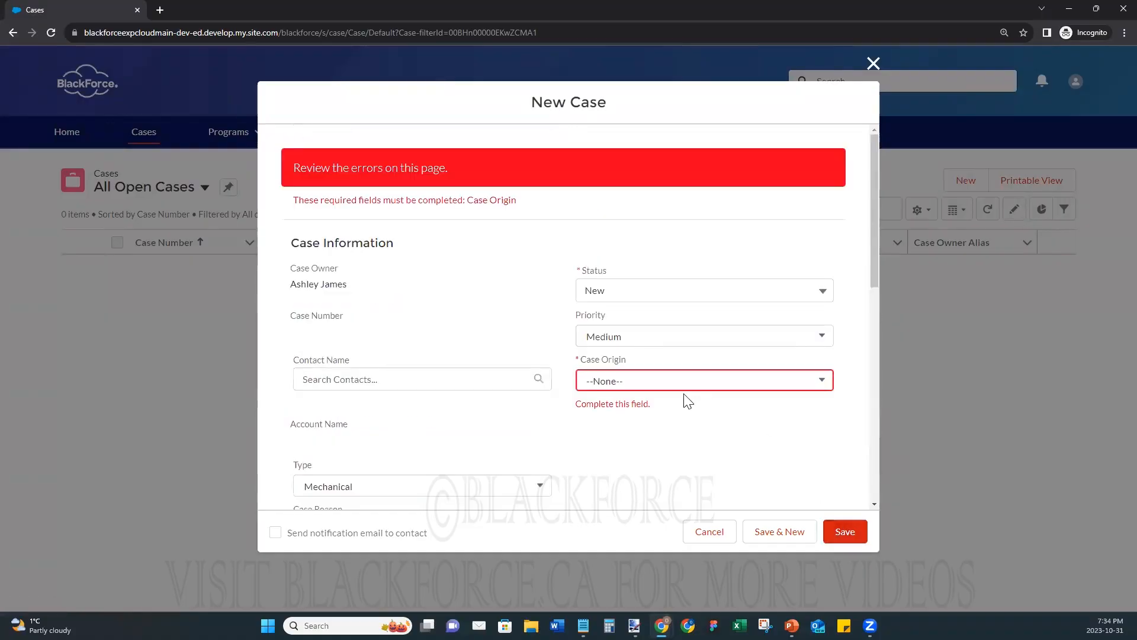
pyautogui.click(655, 380)
pyautogui.click(630, 435)
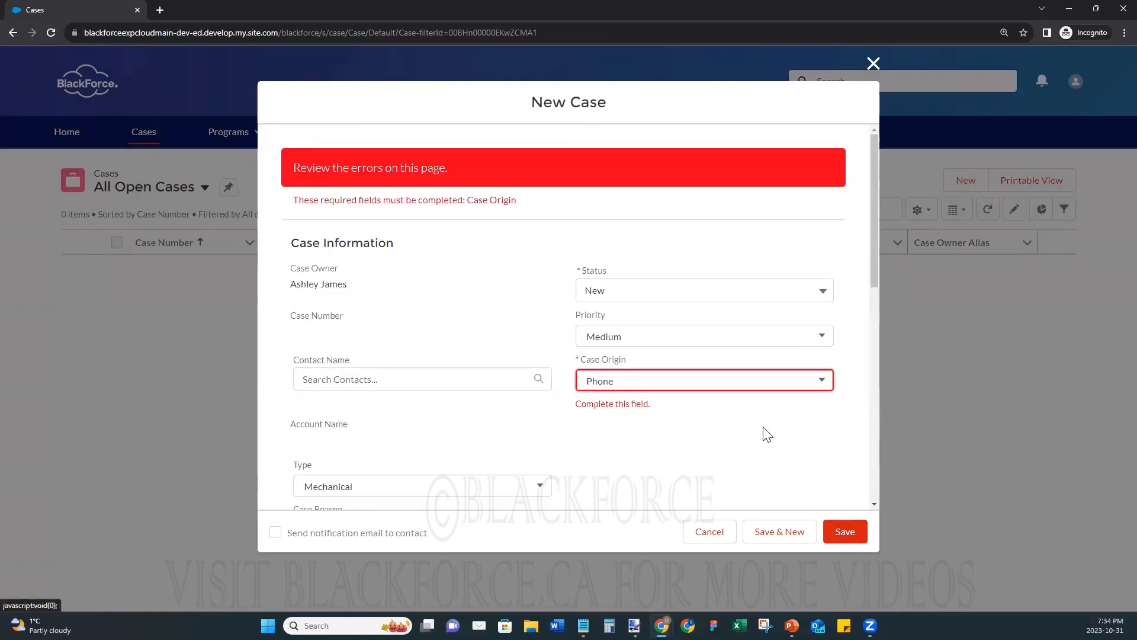
pyautogui.click(845, 526)
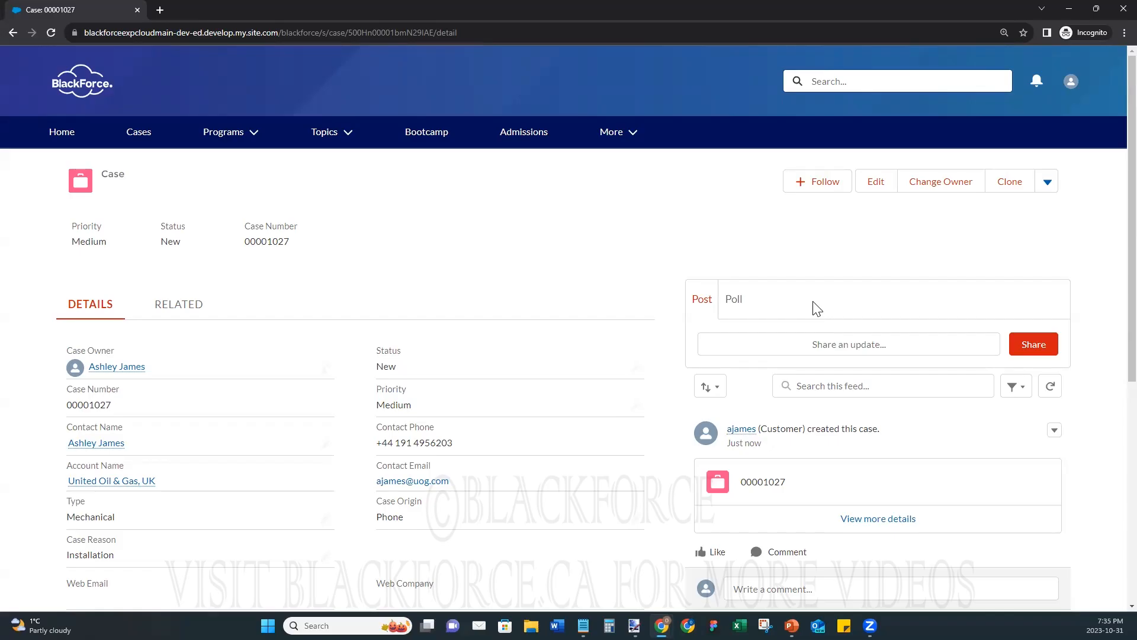
# Step: Return to Cases and check the My Cases and All Open Cases list views for the new case
pyautogui.click(140, 133)
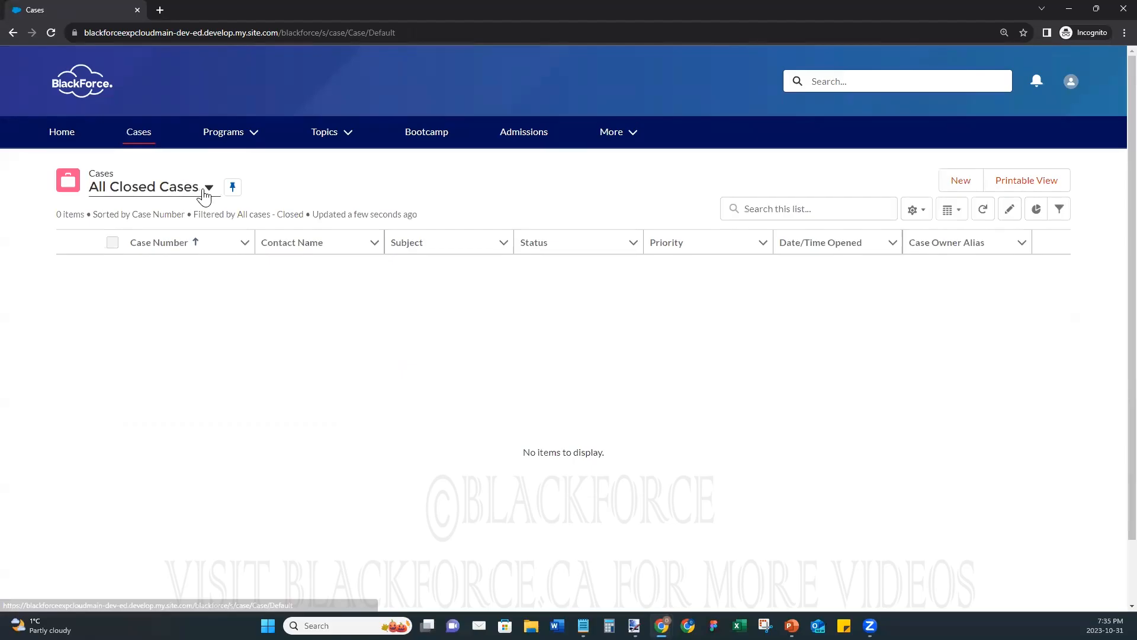
pyautogui.click(208, 188)
pyautogui.click(138, 292)
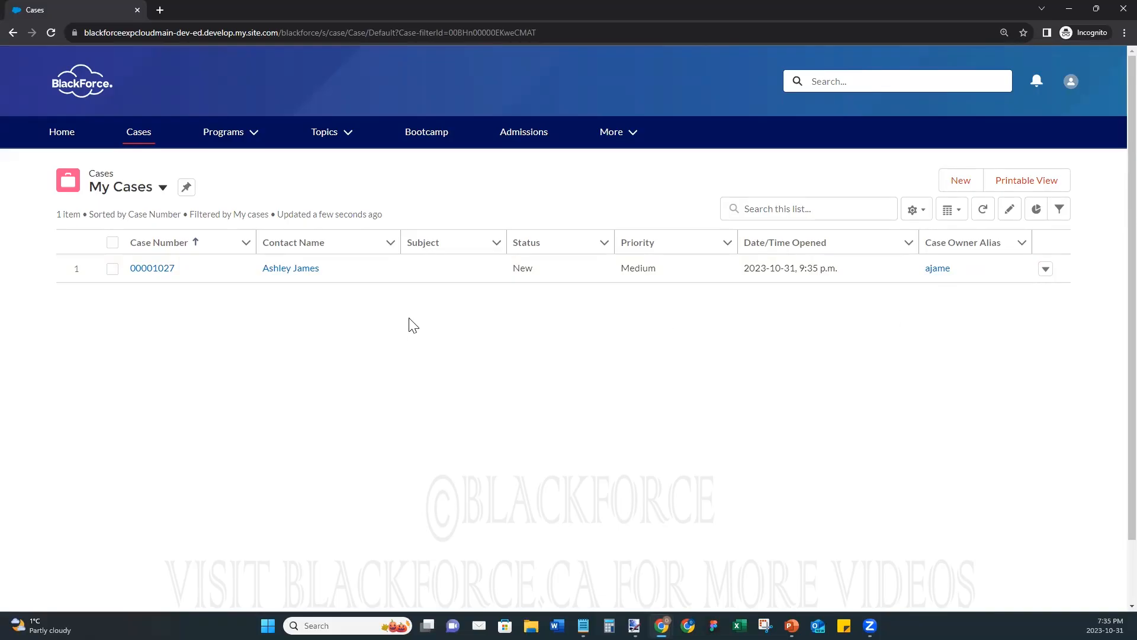
pyautogui.click(162, 187)
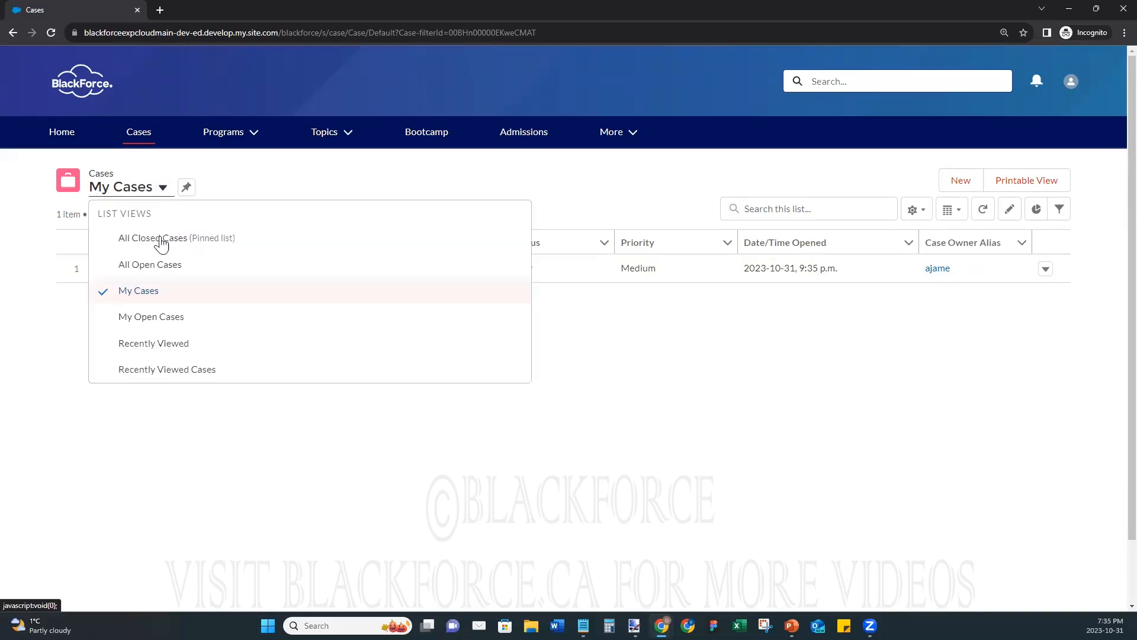
pyautogui.click(158, 266)
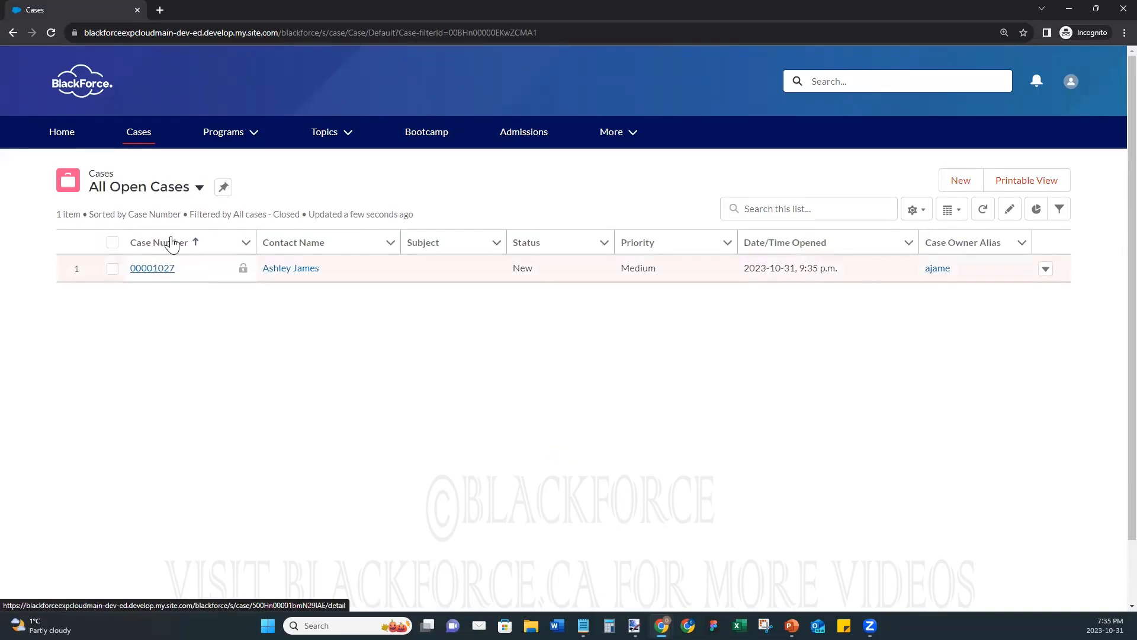
# Step: Return to Sharing Settings and open the Organization-Wide Defaults for editing
pyautogui.click(1071, 9)
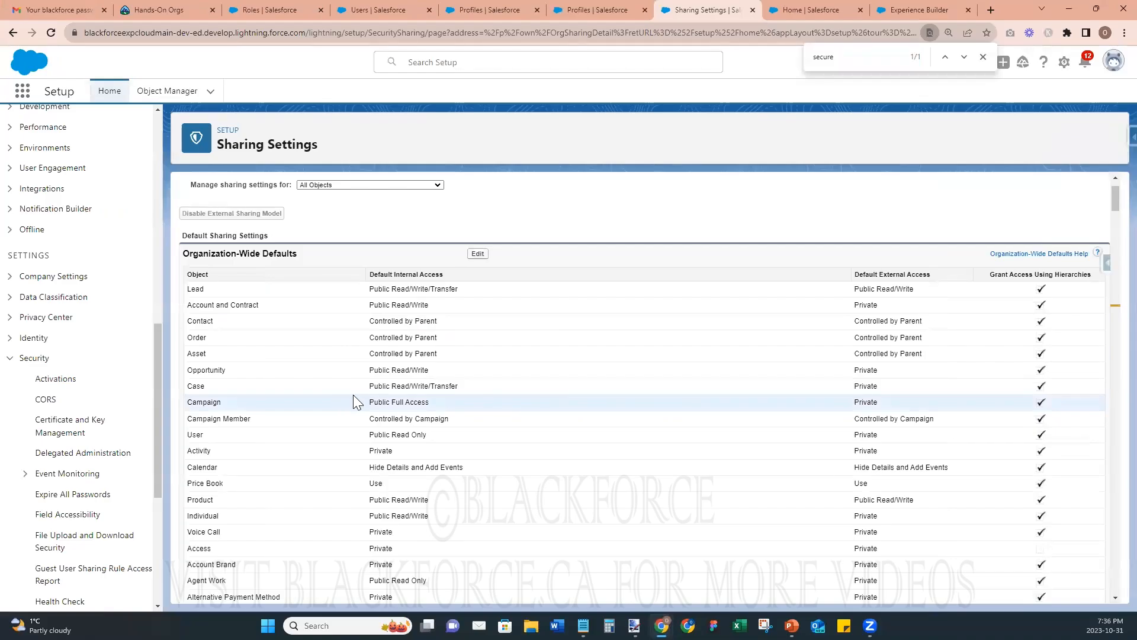
pyautogui.click(477, 254)
pyautogui.scroll(-15, 297, 320)
pyautogui.scroll(10, 451, 509)
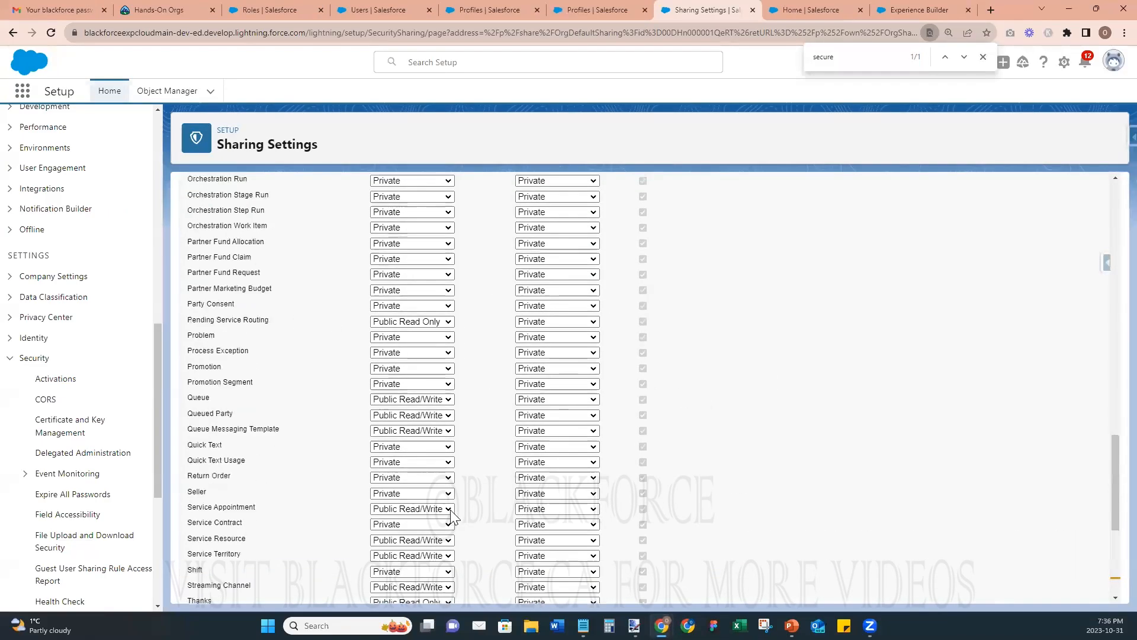
pyautogui.scroll(14, 451, 509)
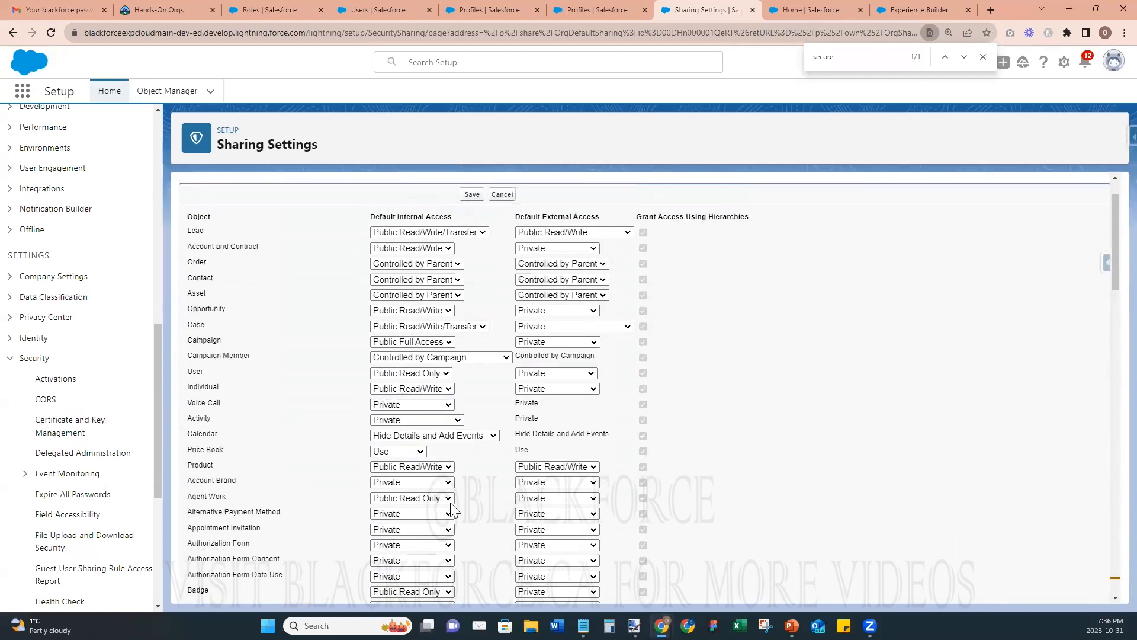
# Step: Try to set the Case object's Default External Access to Public Read/Write
pyautogui.click(538, 382)
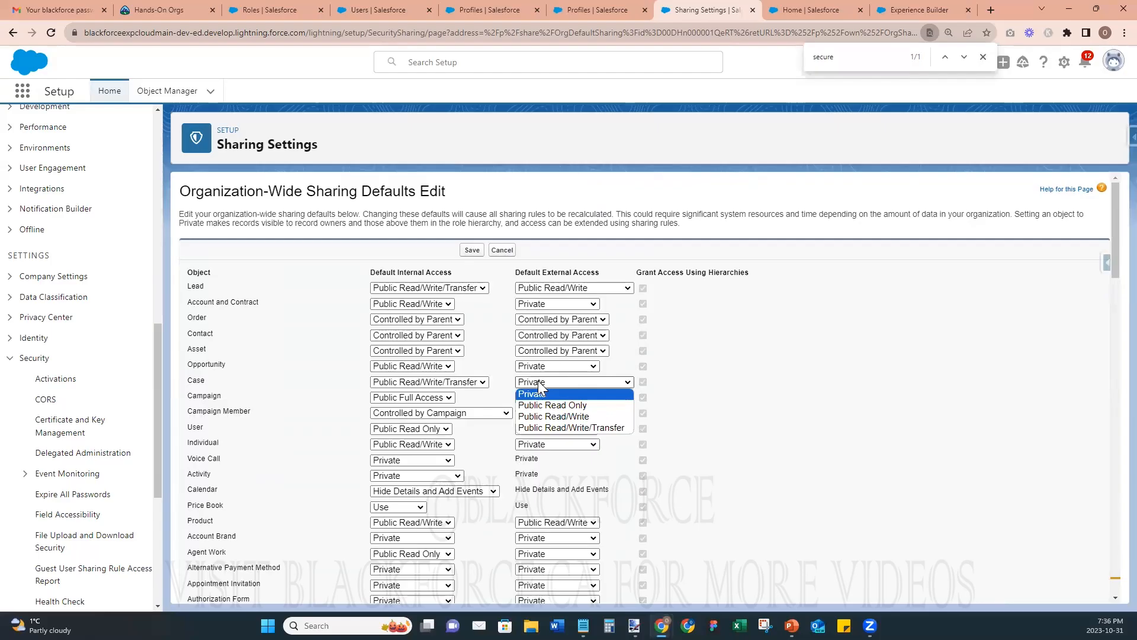
pyautogui.click(562, 417)
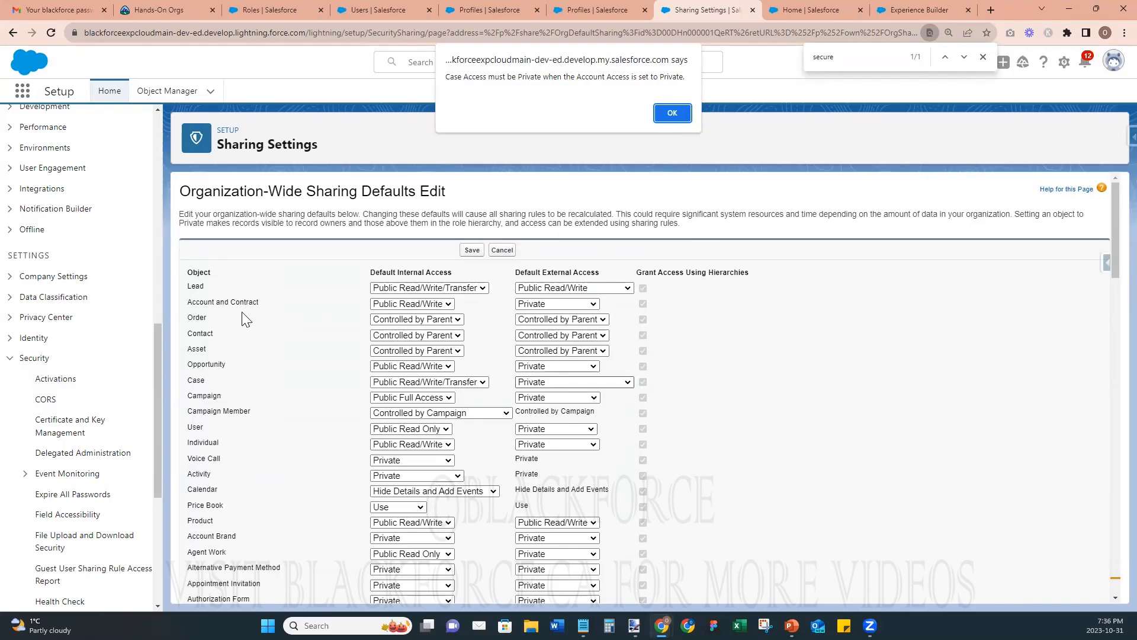
pyautogui.click(674, 114)
# Step: Set Default External Access to Public Read/Write for both Account and Contract and Case, and save the sharing defaults
pyautogui.click(559, 303)
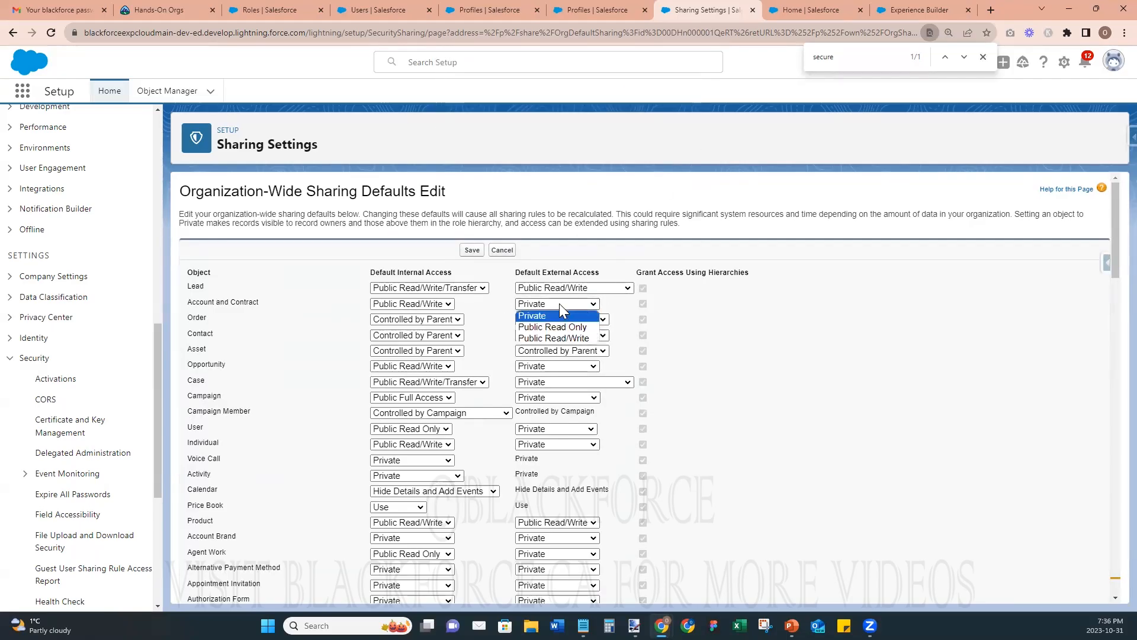
pyautogui.click(555, 337)
pyautogui.click(543, 382)
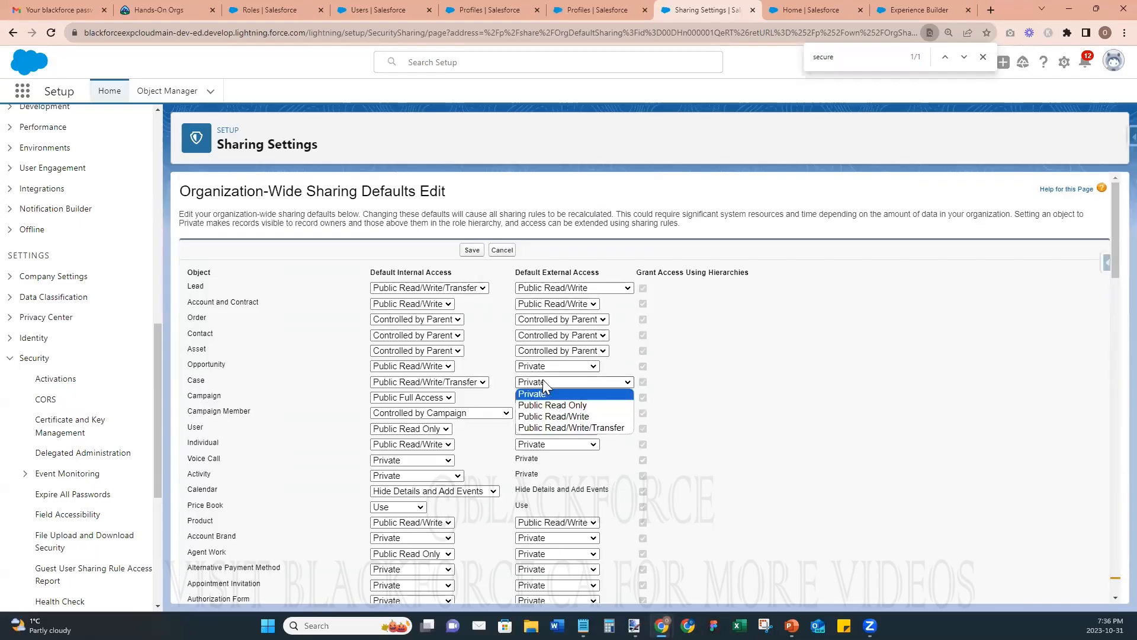
pyautogui.click(555, 416)
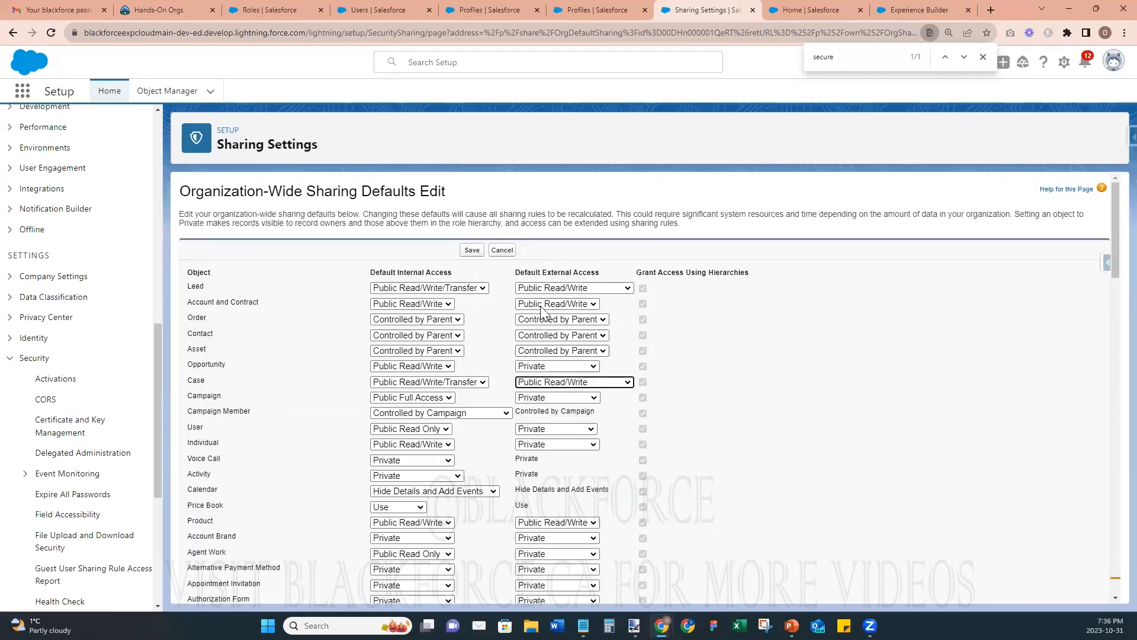
pyautogui.click(472, 250)
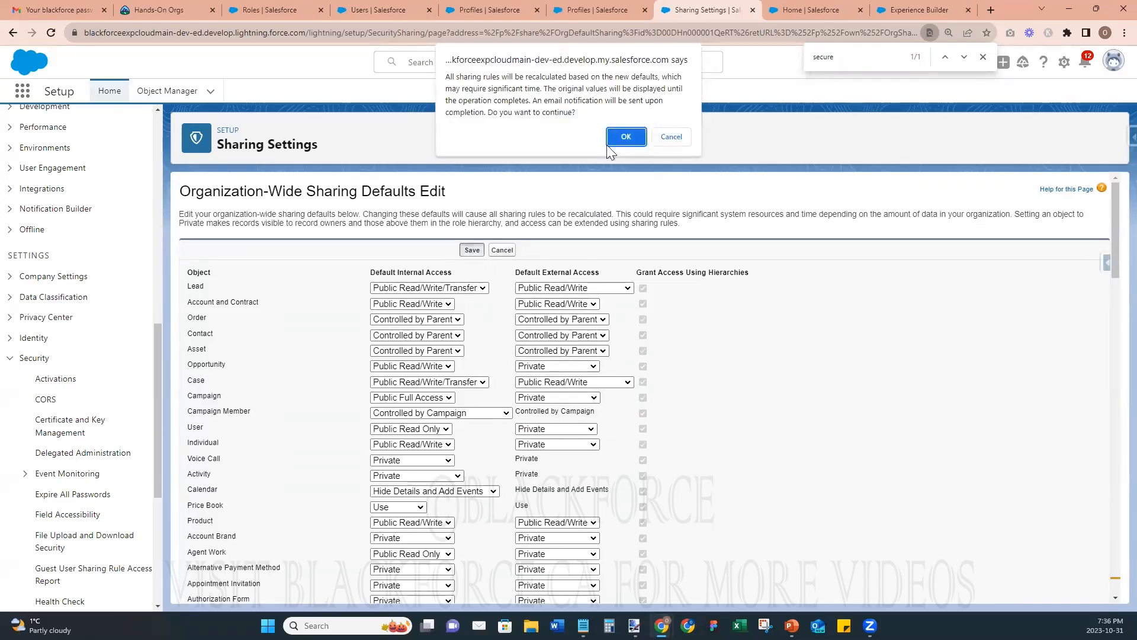
pyautogui.click(625, 137)
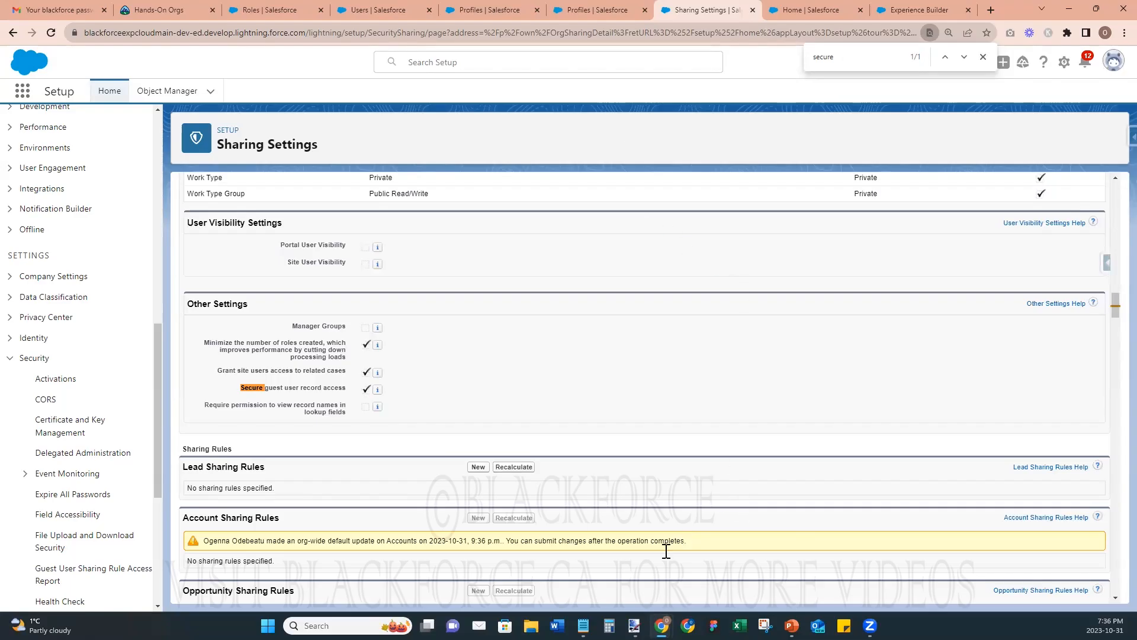
# Step: Reload the All Open Cases list view on the public site in the incognito window to check the visible cases
pyautogui.moveTo(661, 624)
pyautogui.click(719, 560)
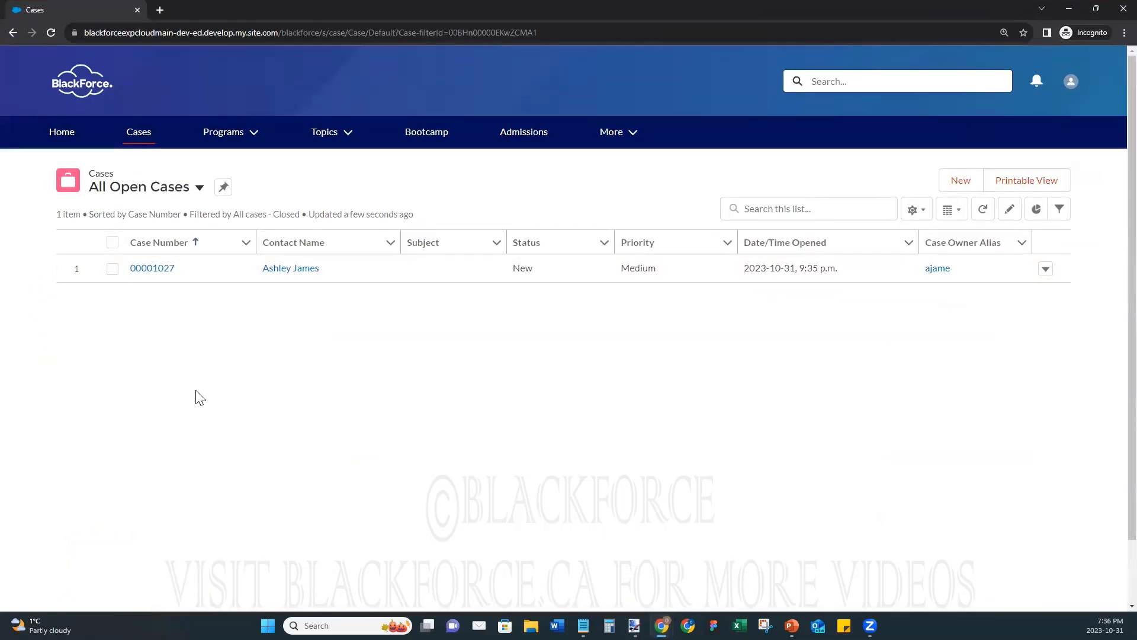
pyautogui.click(51, 32)
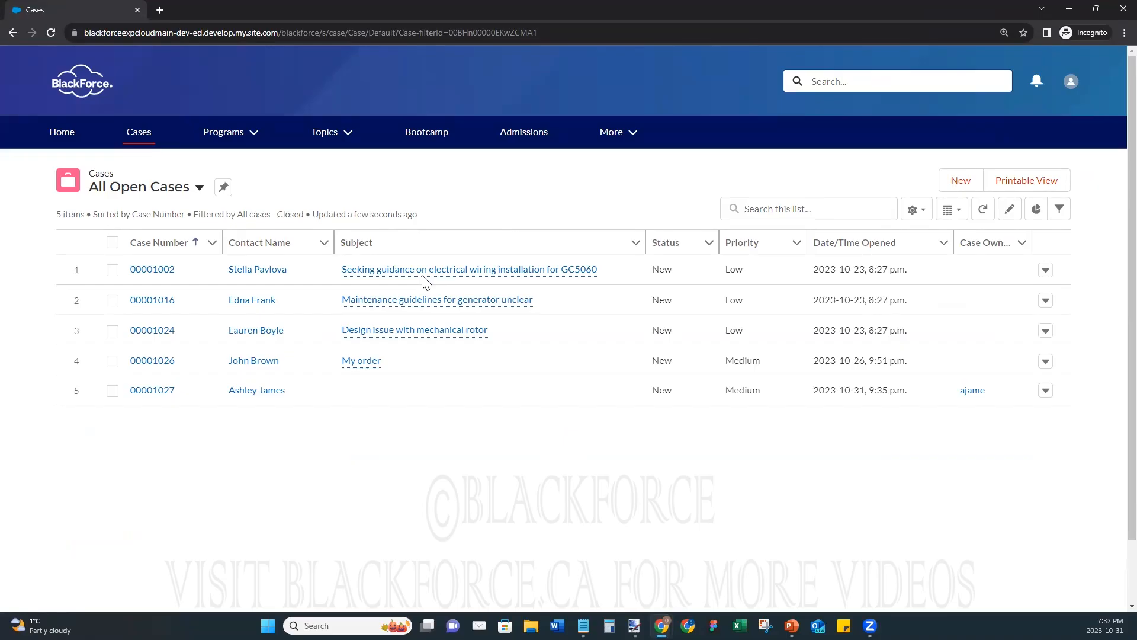
# Step: View the signed-in customer's user profile on the public site and return to the All Open Cases list
pyautogui.click(1071, 84)
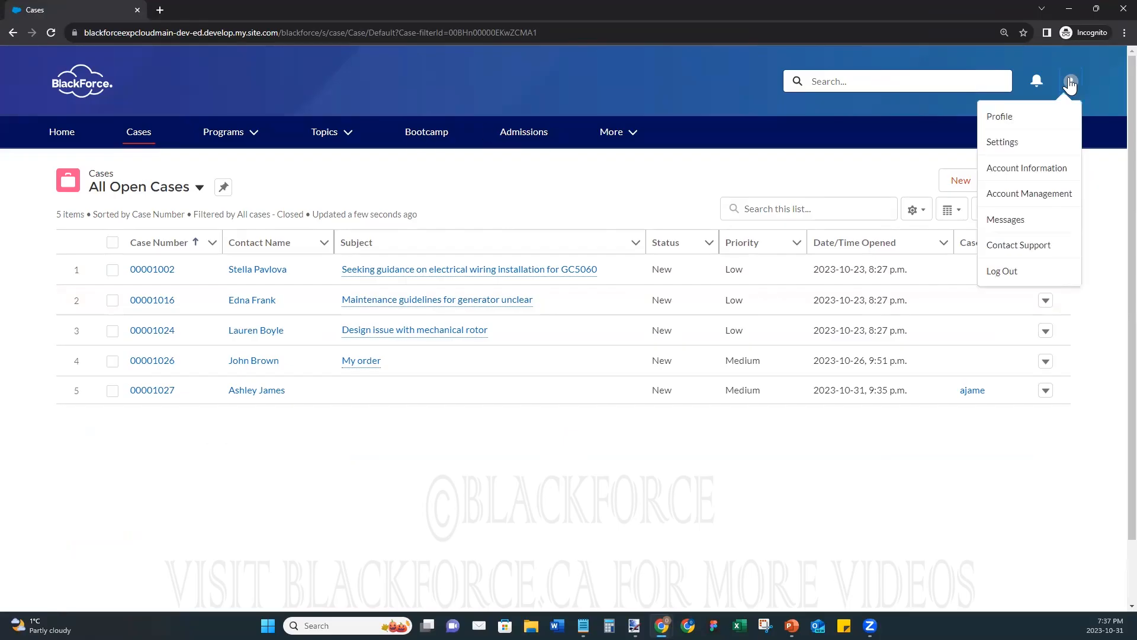
pyautogui.rightClick(1007, 123)
pyautogui.rightClick(1000, 115)
pyautogui.click(1001, 446)
pyautogui.click(1070, 81)
pyautogui.click(1001, 118)
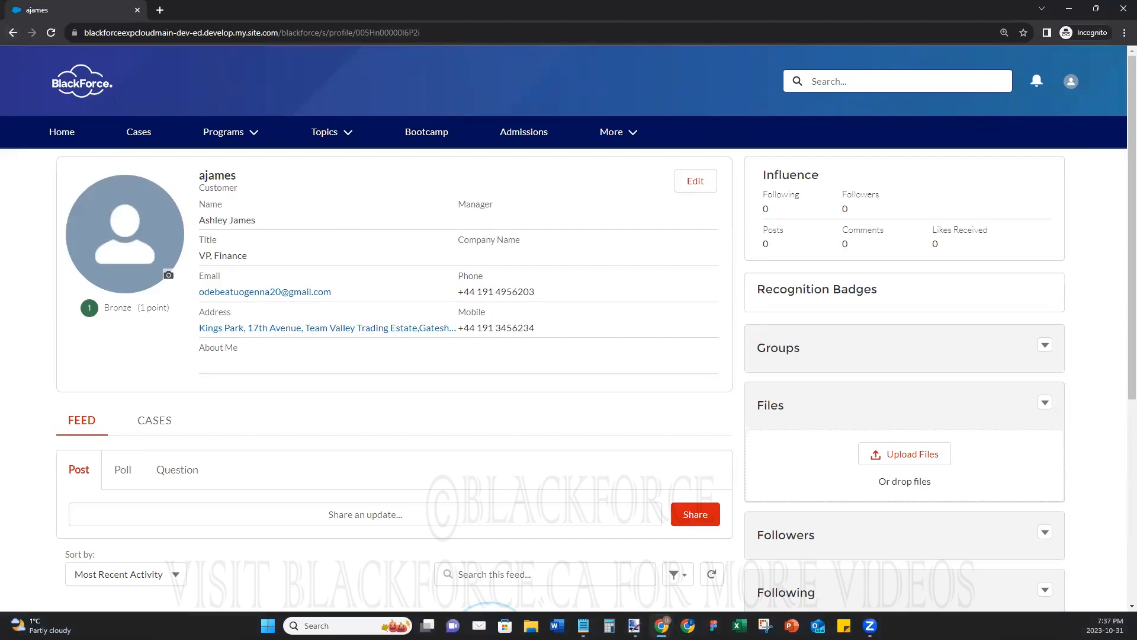
pyautogui.click(12, 33)
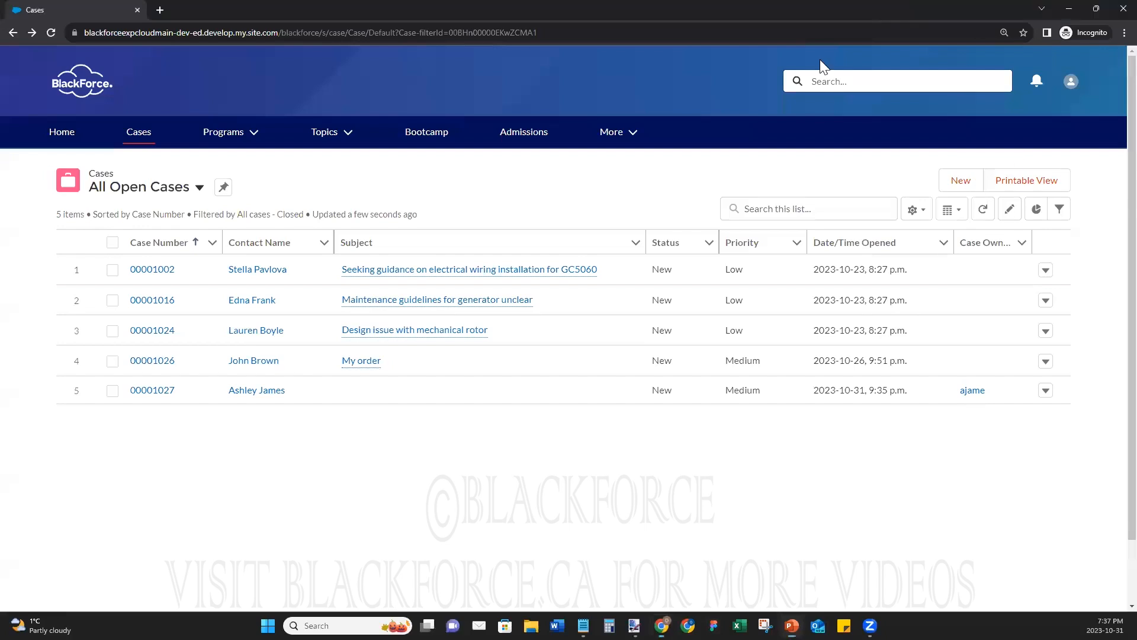
# Step: Minimise the incognito window and review the Default External Access values for Account and Contract and Case in the Organization-Wide Defaults
pyautogui.click(1096, 9)
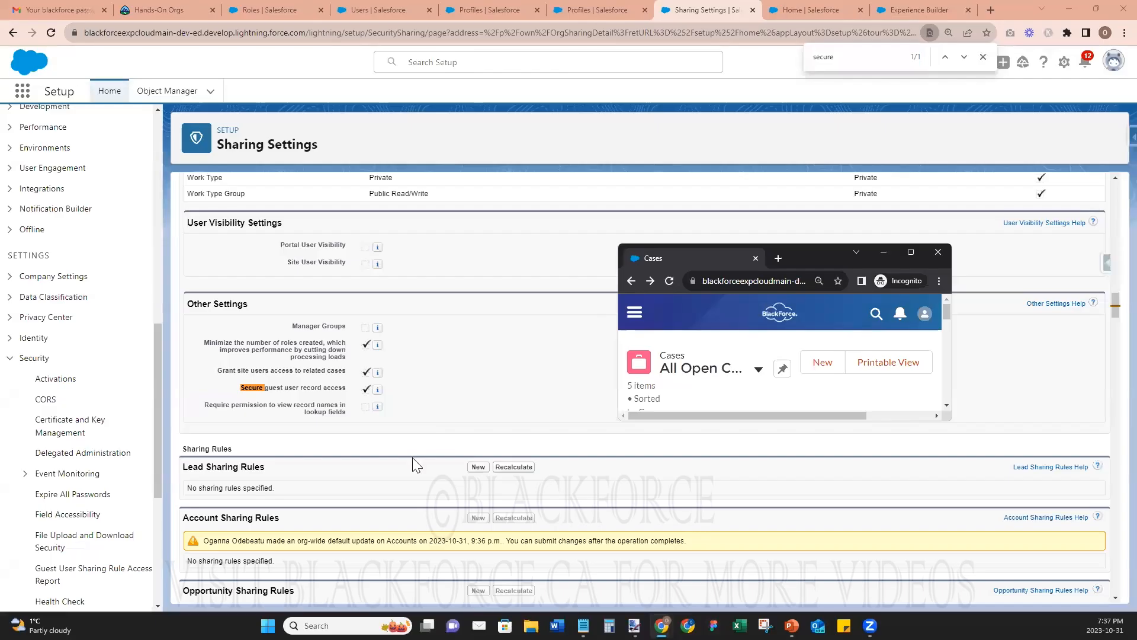
pyautogui.scroll(10, 412, 457)
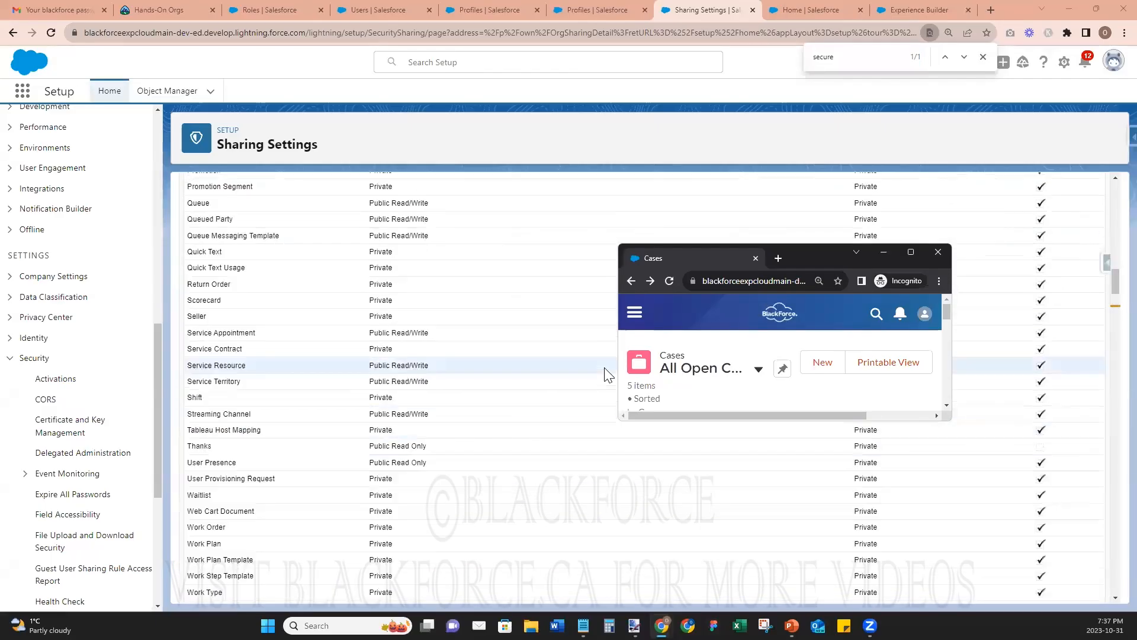
pyautogui.click(883, 252)
pyautogui.scroll(15, 525, 385)
pyautogui.scroll(10, 525, 391)
pyautogui.scroll(-2, 916, 310)
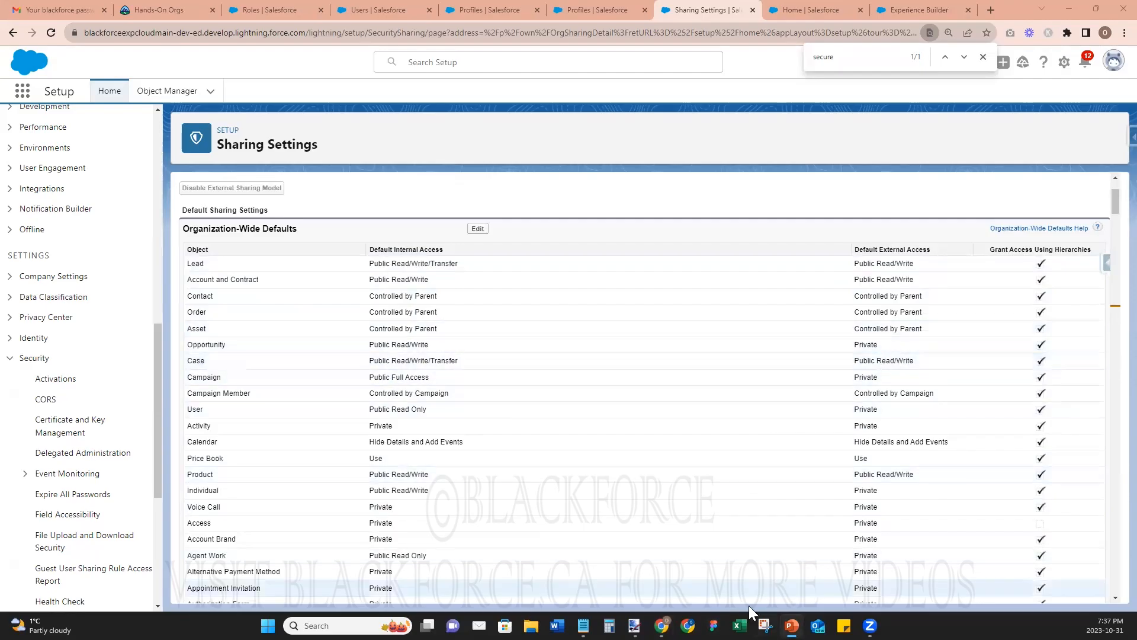
# Step: Return to the maximised incognito window and open the case "Seeking guidance on electrical wiring installation for GC5060"
pyautogui.moveTo(662, 626)
pyautogui.click(752, 571)
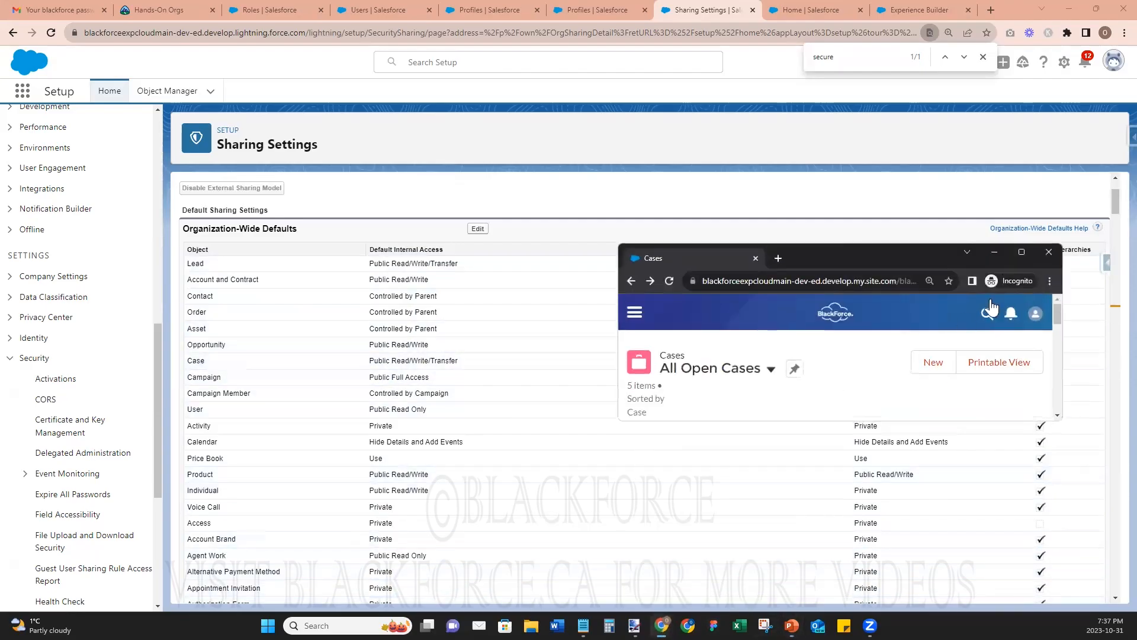
pyautogui.click(1022, 253)
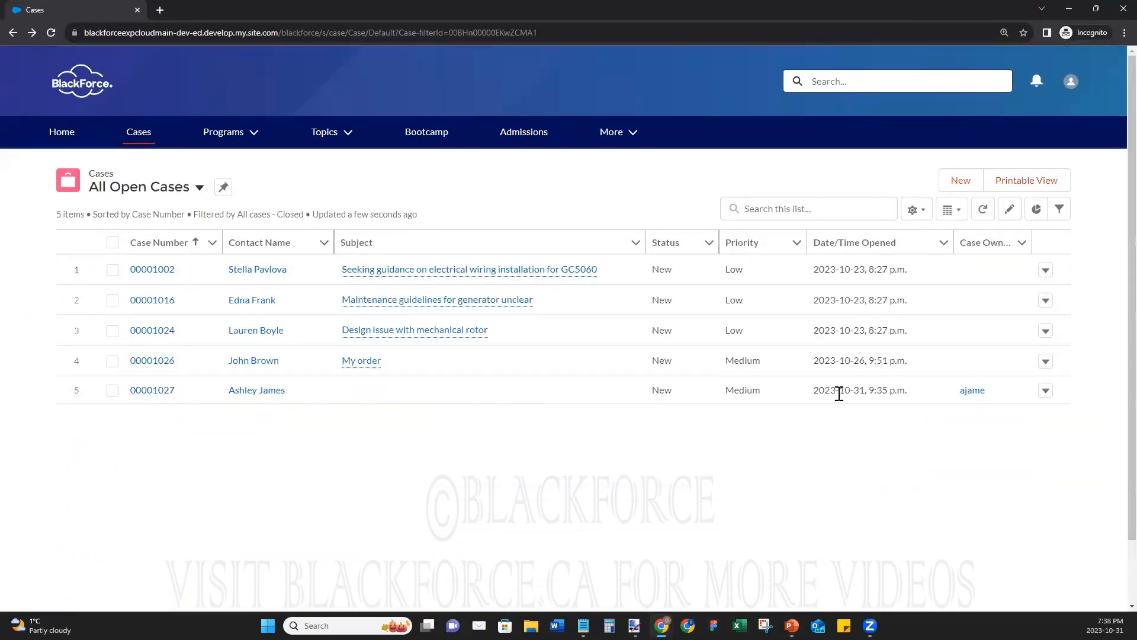
pyautogui.click(152, 269)
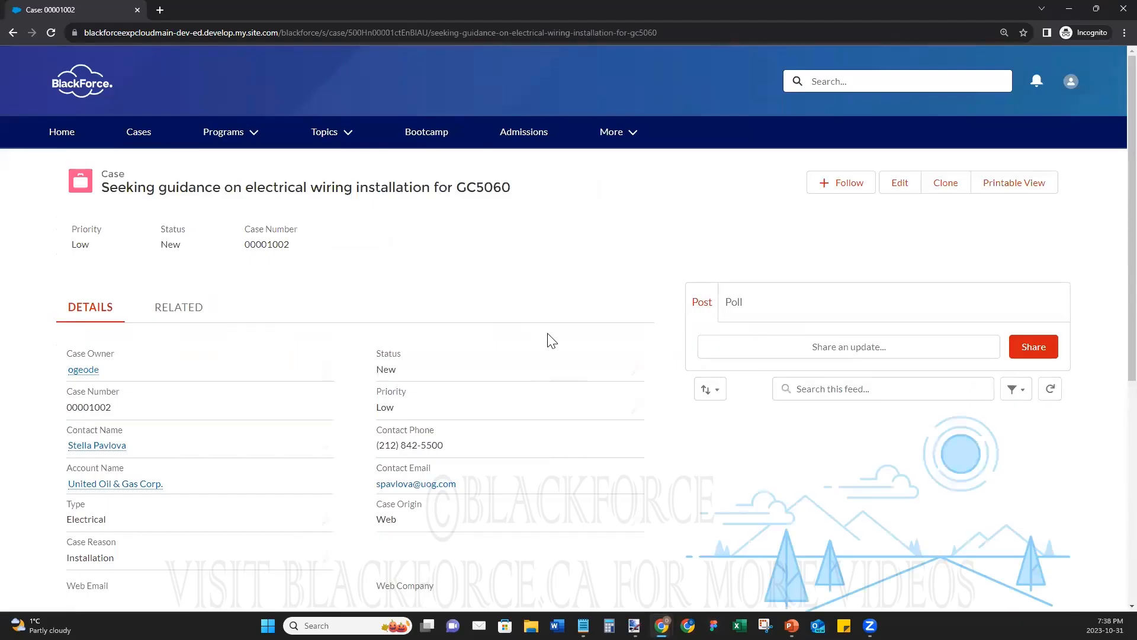
# Step: Edit the GC5060 wiring case's details, set Priority to Medium, save the record and check its feed
pyautogui.scroll(-3, 552, 341)
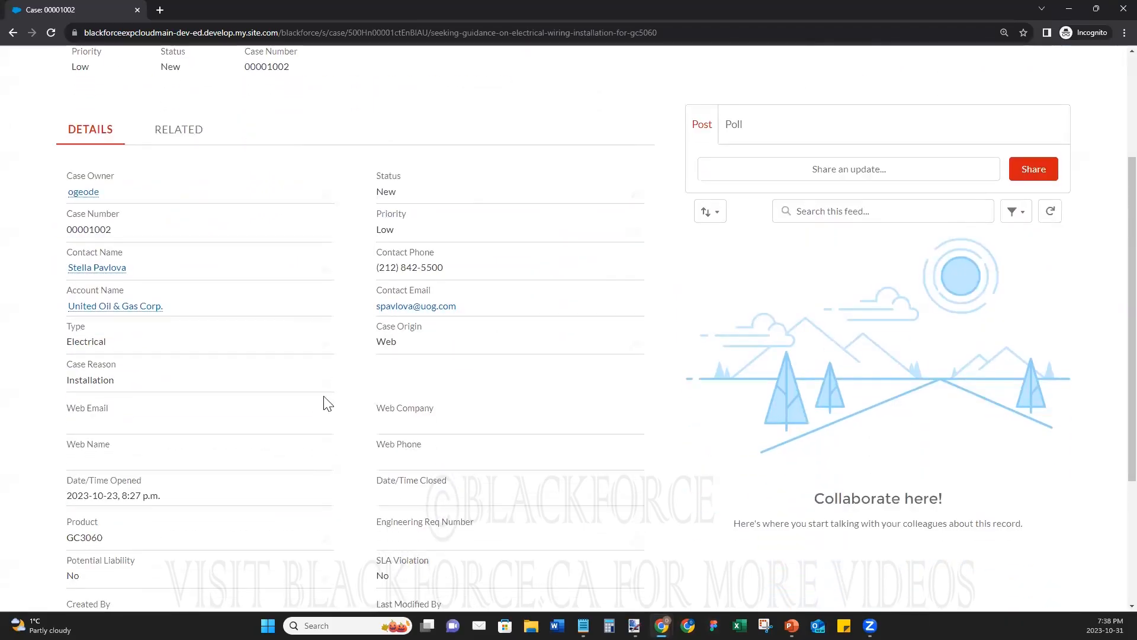
pyautogui.click(326, 271)
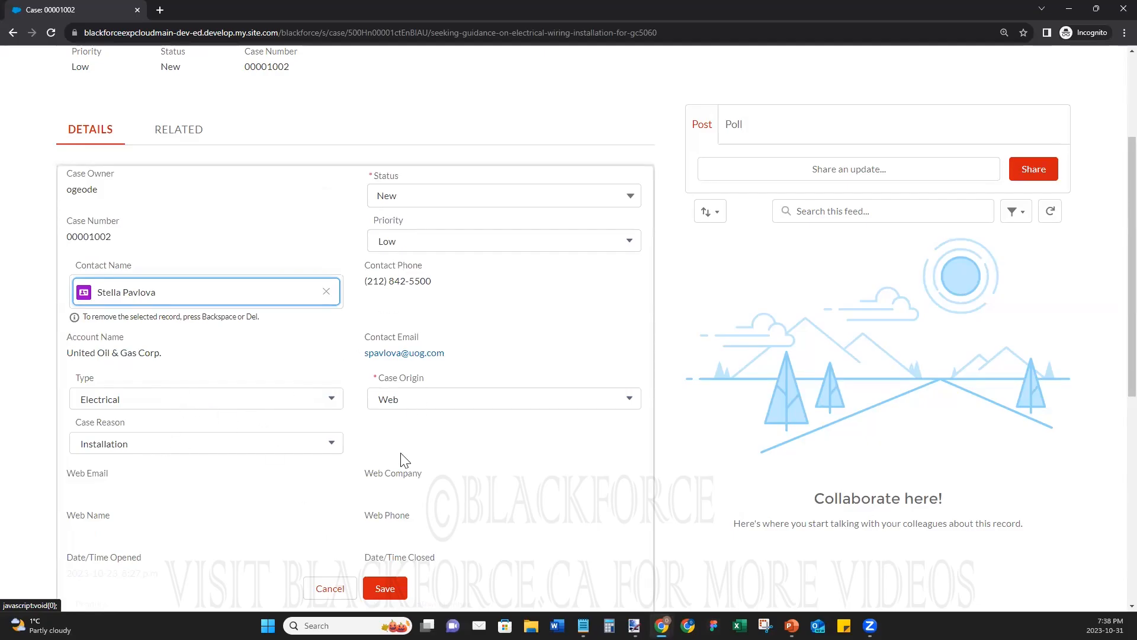
pyautogui.scroll(-1, 254, 454)
pyautogui.scroll(1, 258, 456)
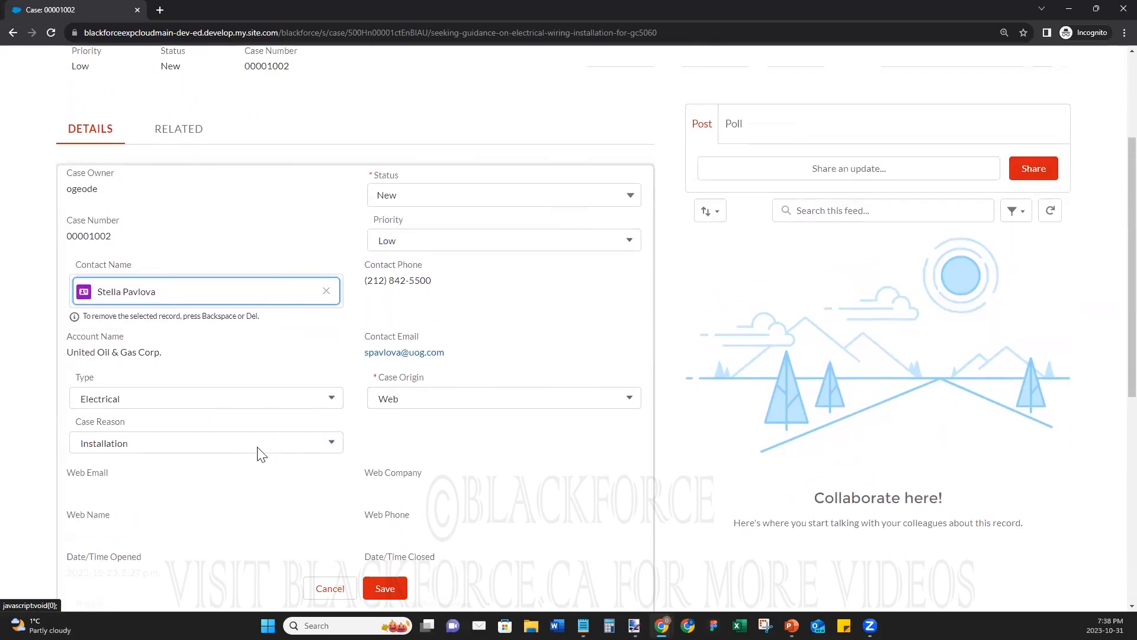
pyautogui.click(396, 244)
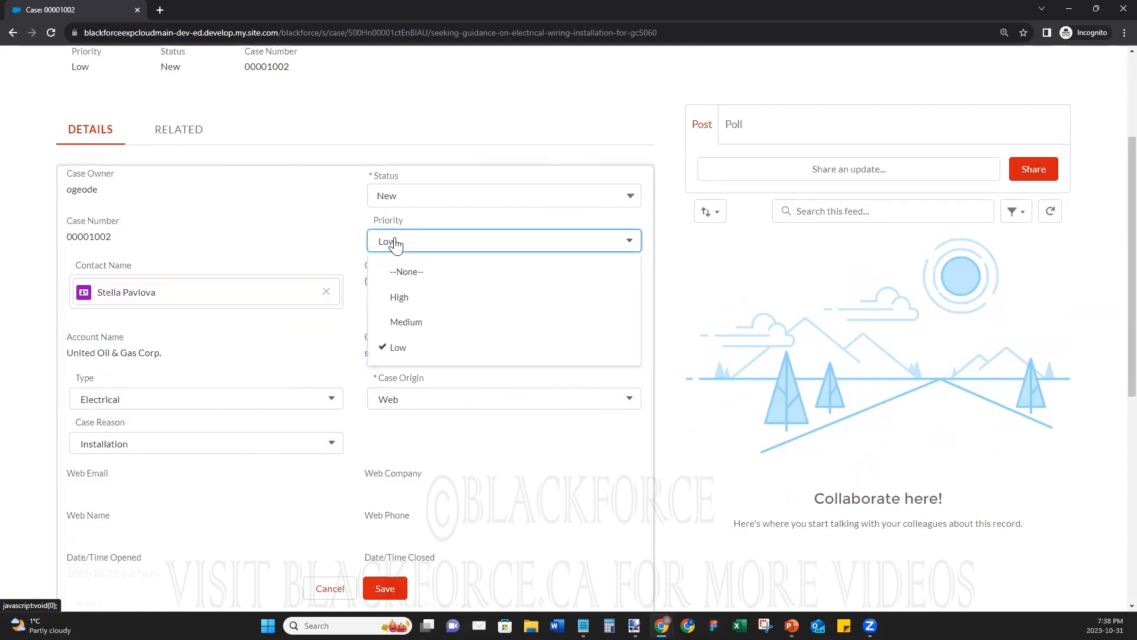
pyautogui.click(406, 321)
pyautogui.click(379, 589)
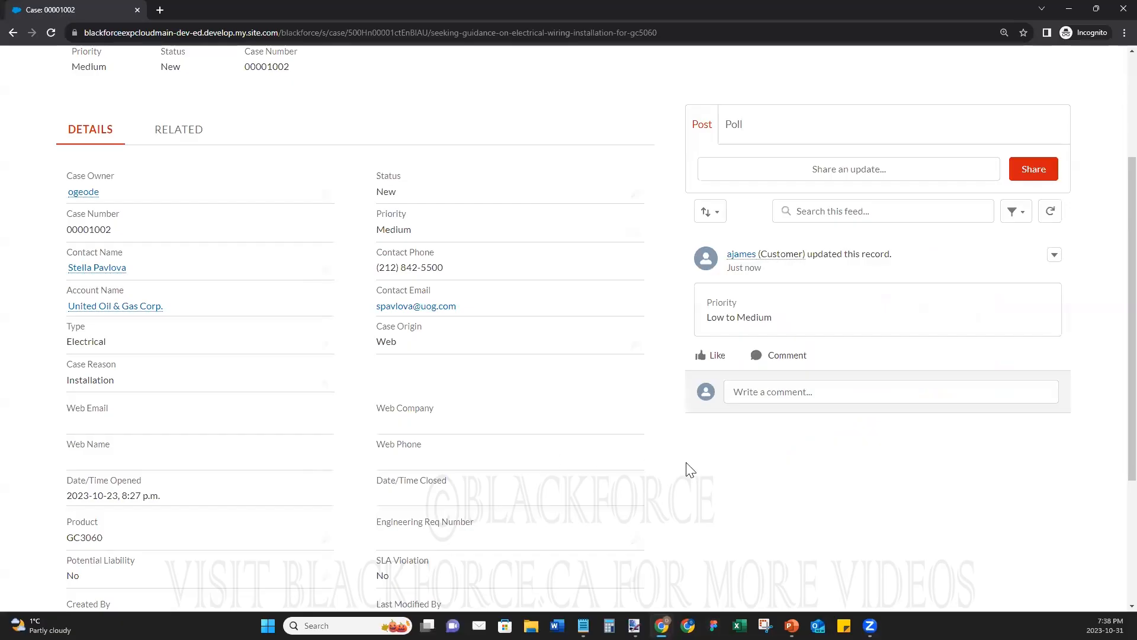
pyautogui.scroll(1, 672, 472)
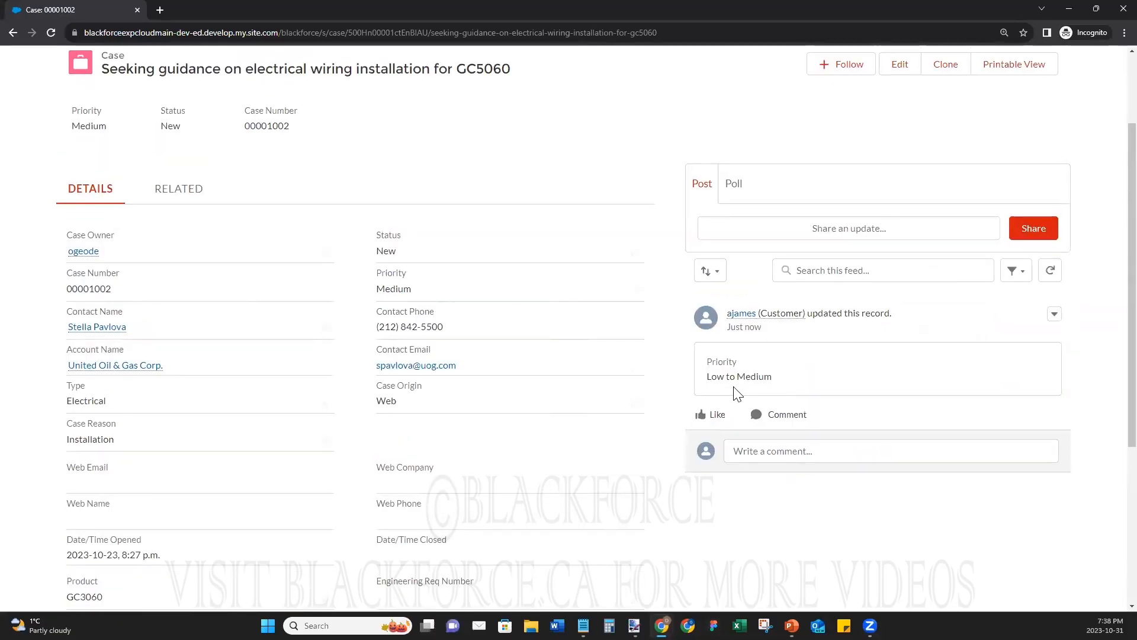
pyautogui.scroll(2, 670, 474)
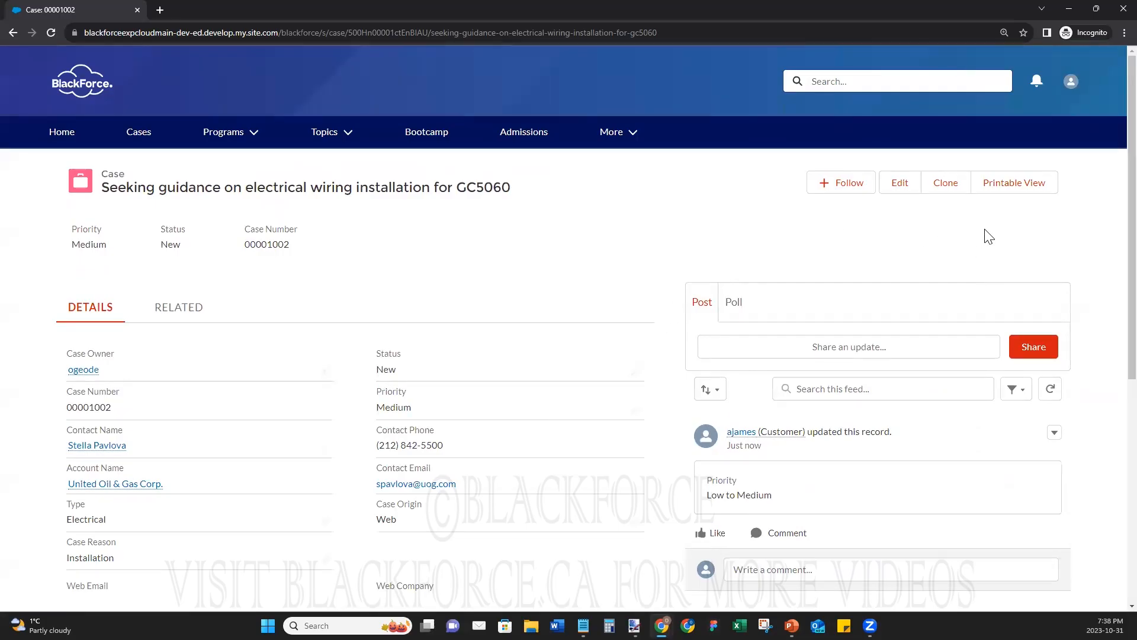
# Step: Minimise the incognito window and switch to the "Experience Cloud Slides - Day 6 to 8" presentation in PowerPoint
pyautogui.click(1071, 83)
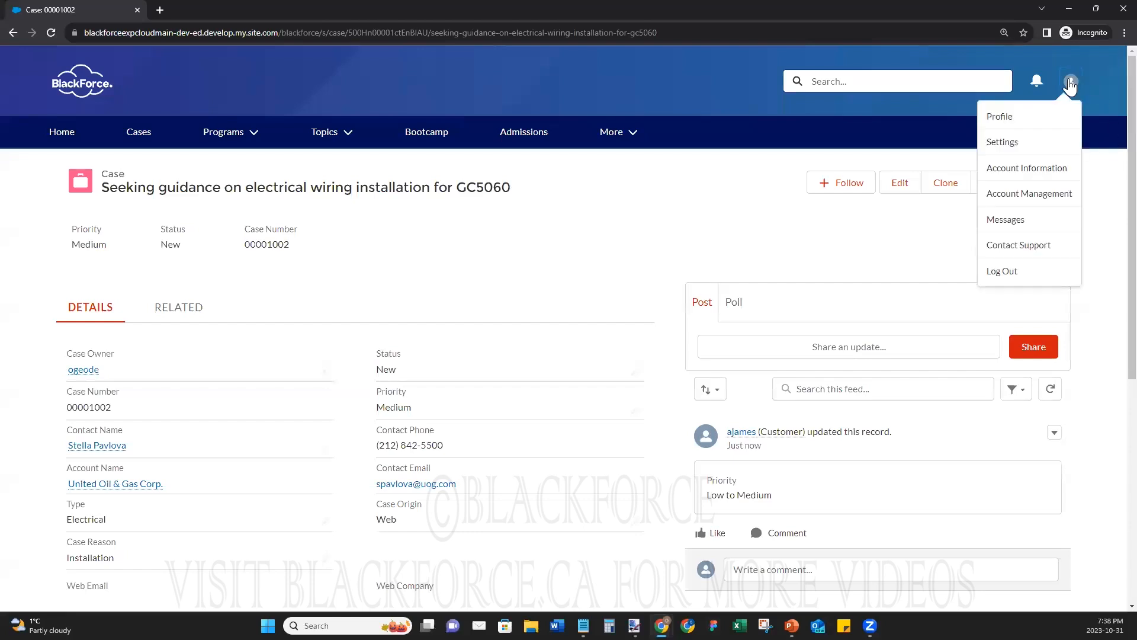
pyautogui.click(1069, 8)
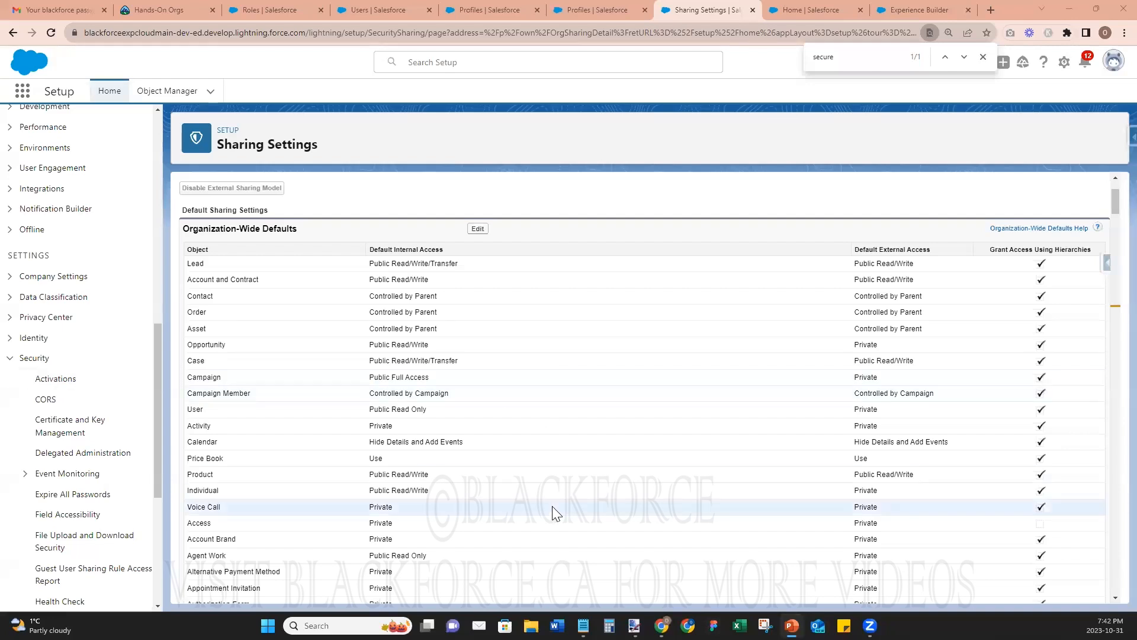
pyautogui.moveTo(791, 626)
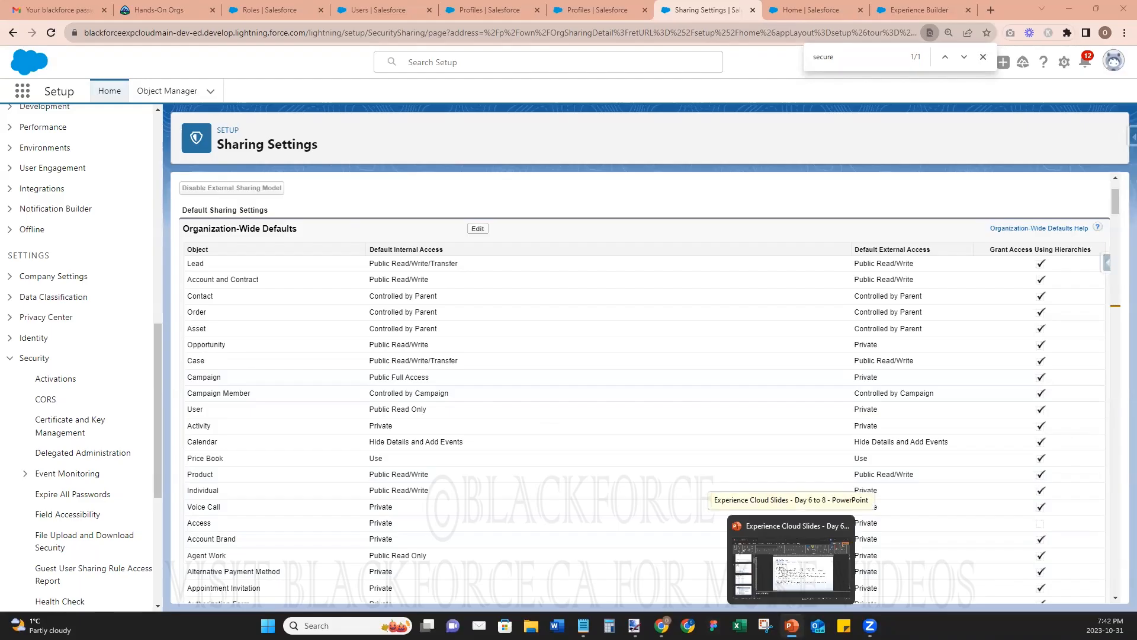
pyautogui.click(791, 583)
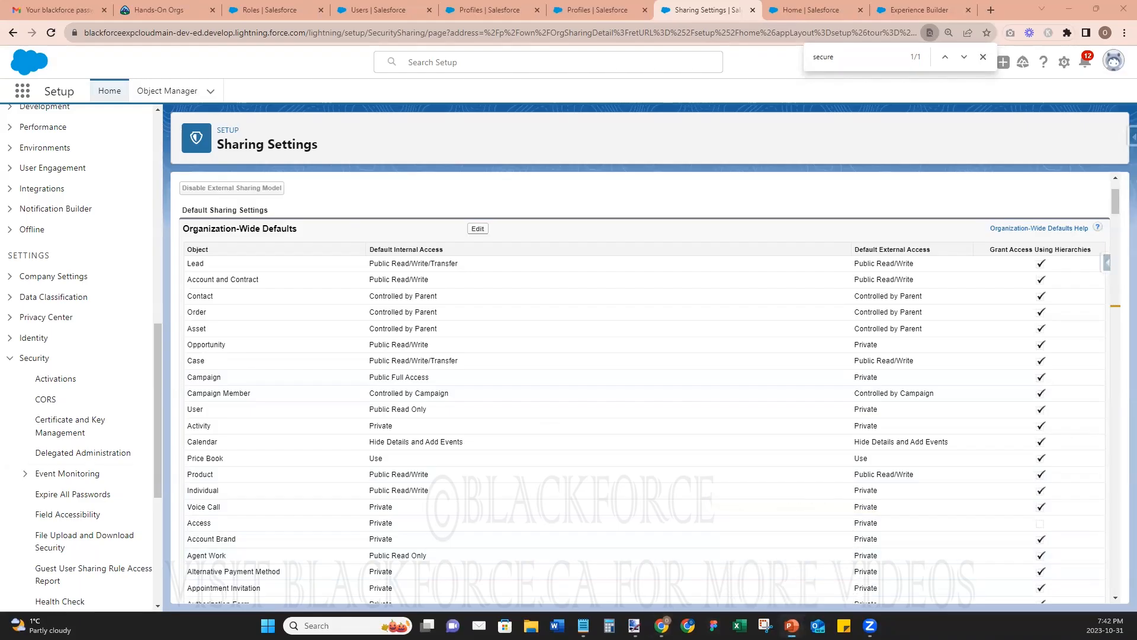